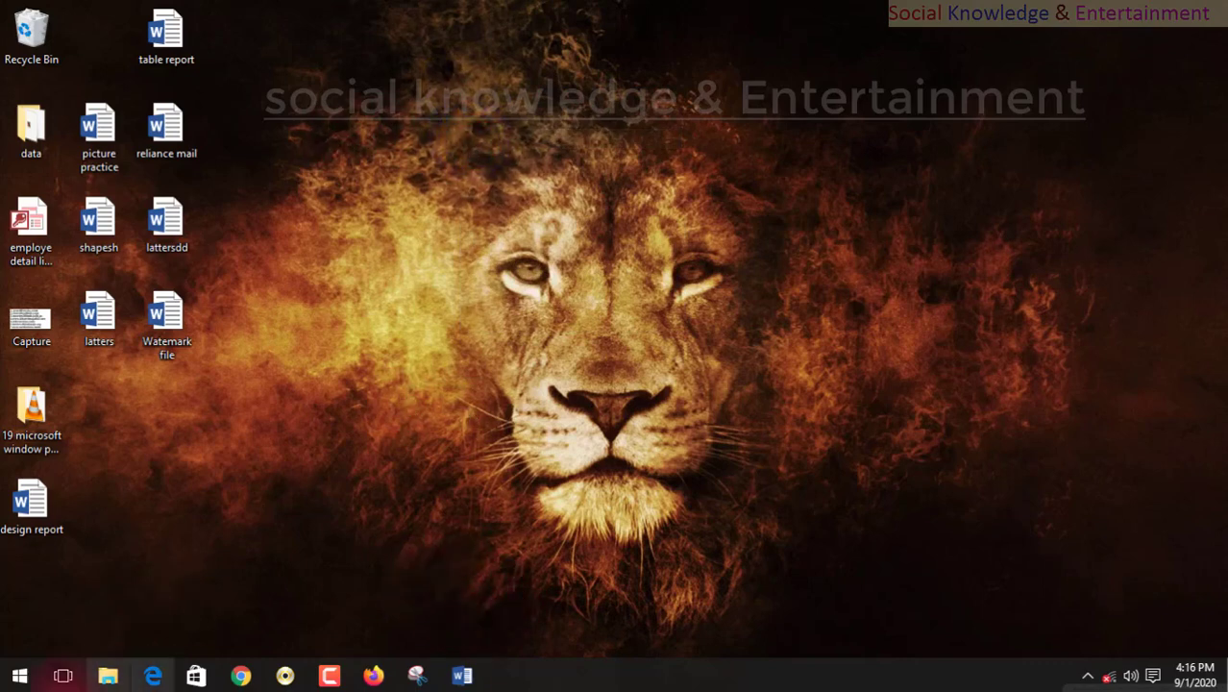
Switch to the design report document in Word and bring up its References tools.
click(462, 675)
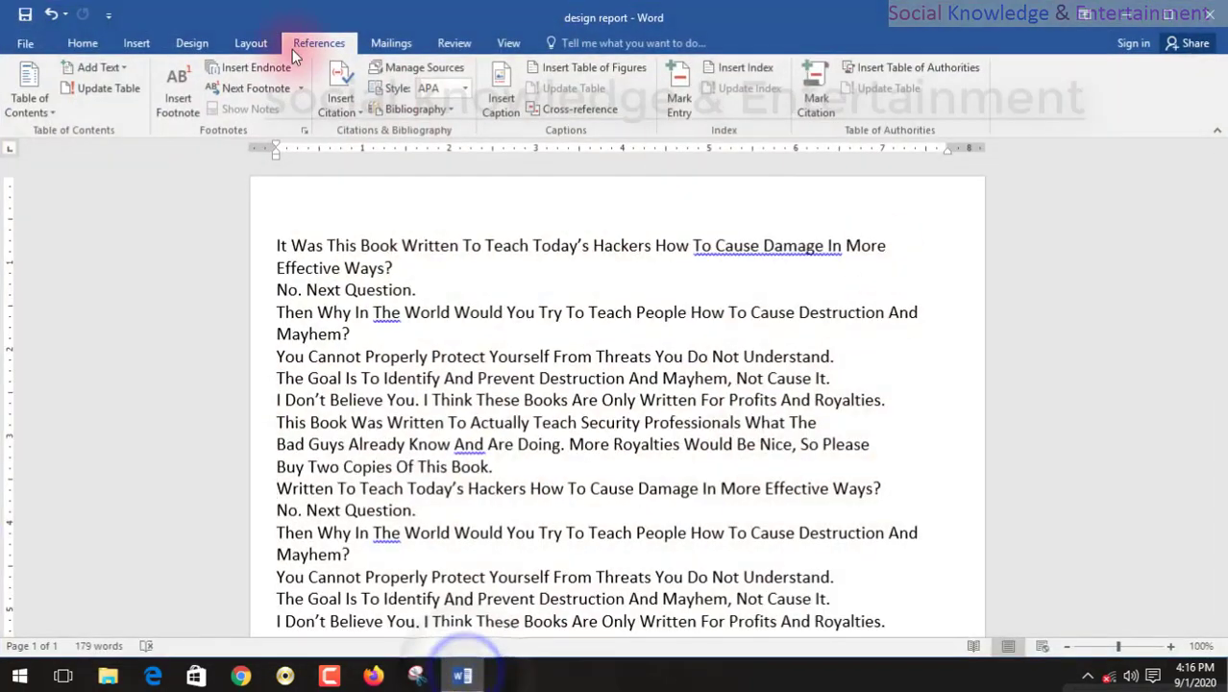
click(86, 43)
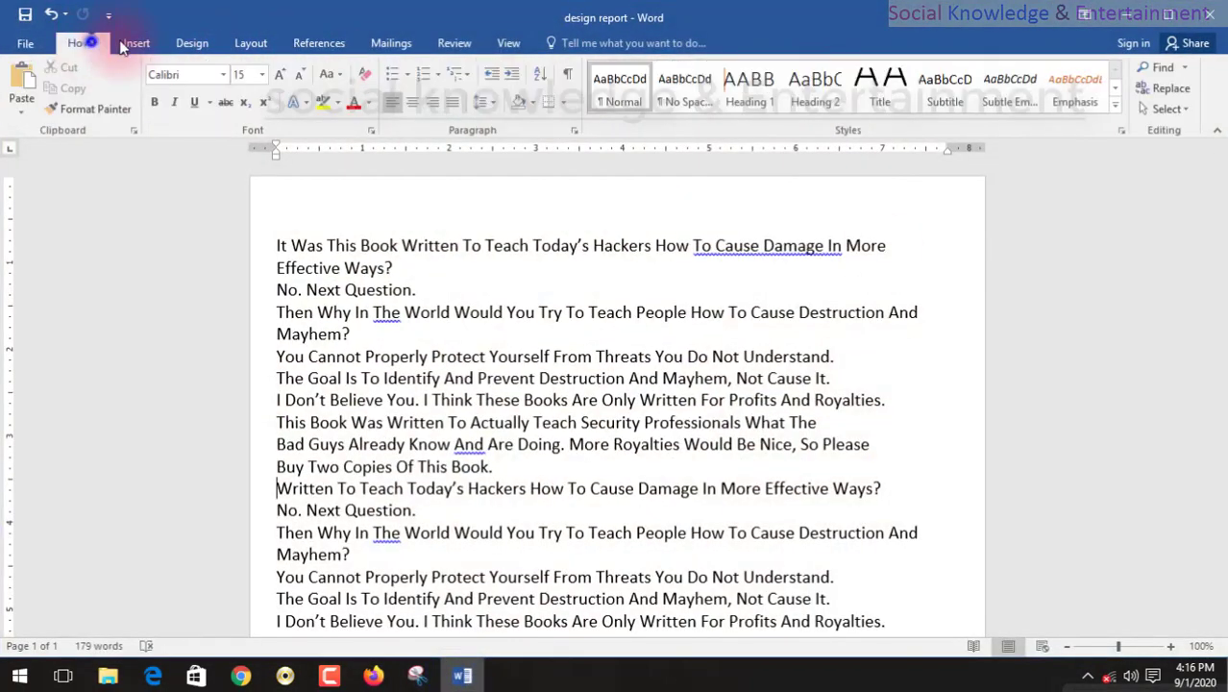
click(310, 43)
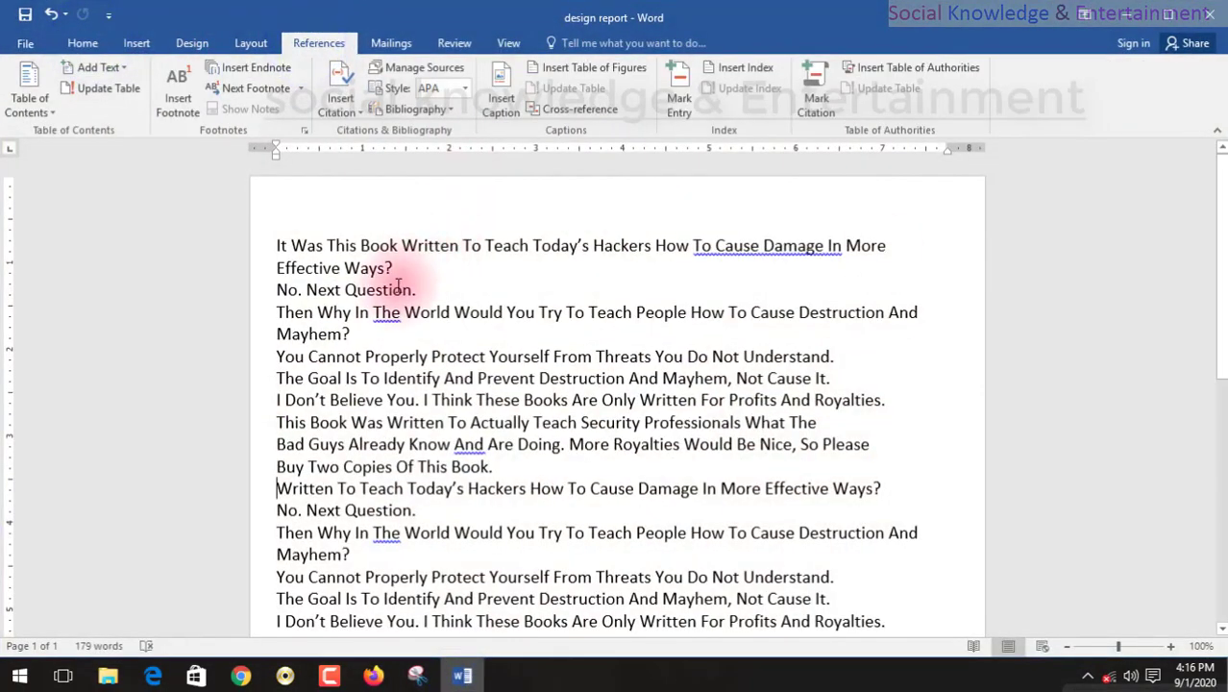
Look through the text of the design report from beginning to end.
scroll(490, 252, down, 5)
scroll(498, 260, up, 5)
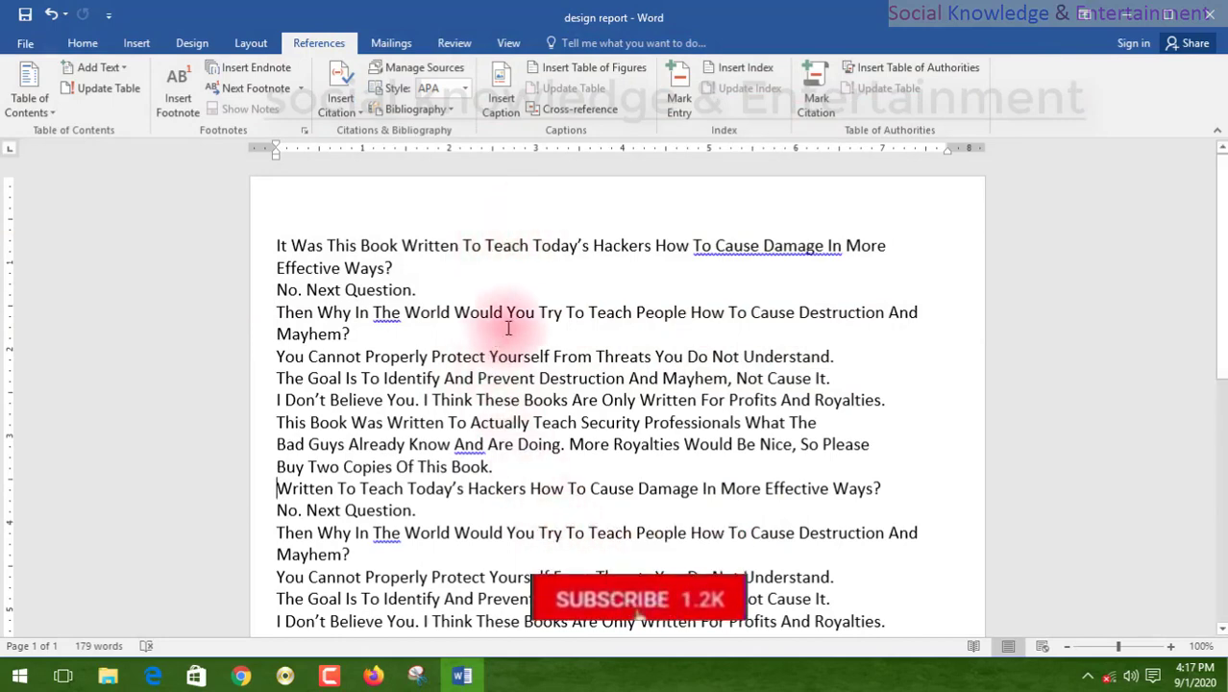
scroll(513, 330, down, 7)
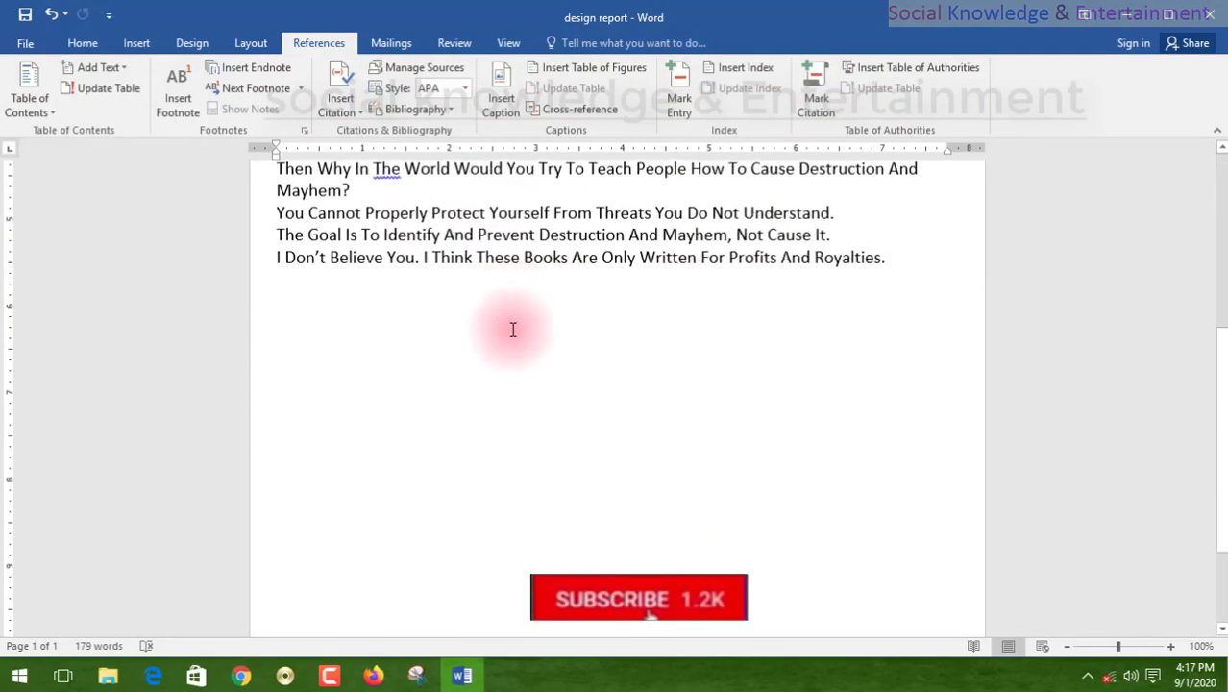
scroll(513, 329, up, 7)
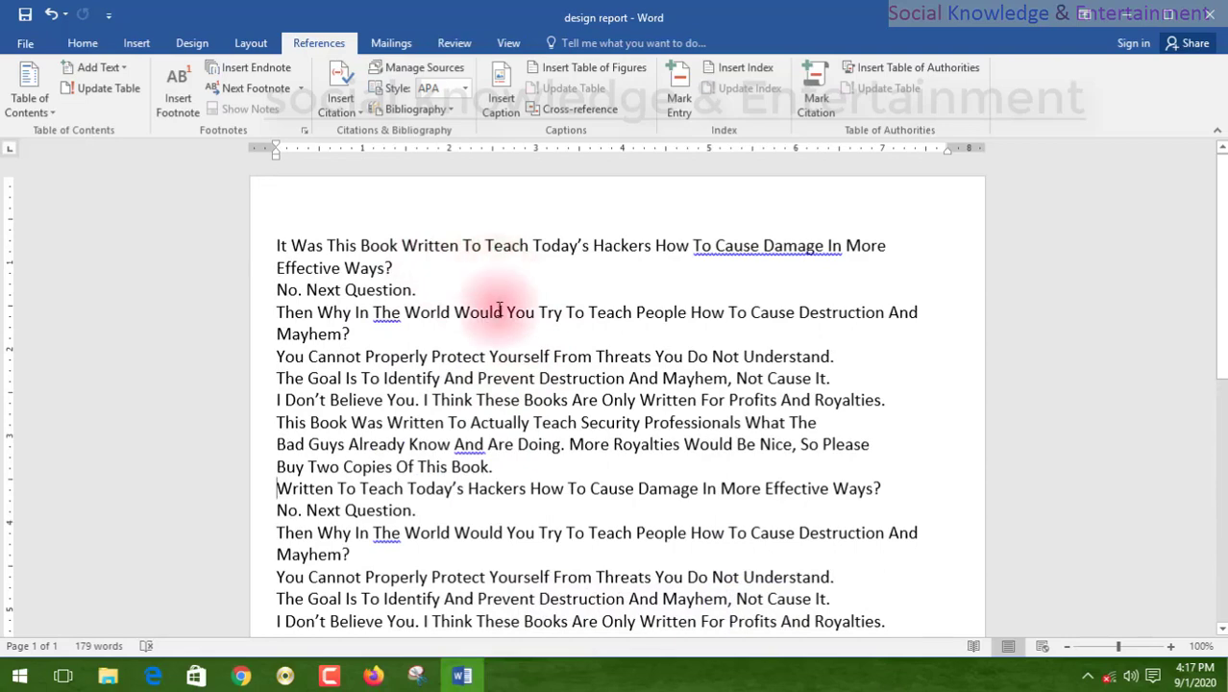
scroll(501, 293, down, 5)
scroll(501, 306, up, 5)
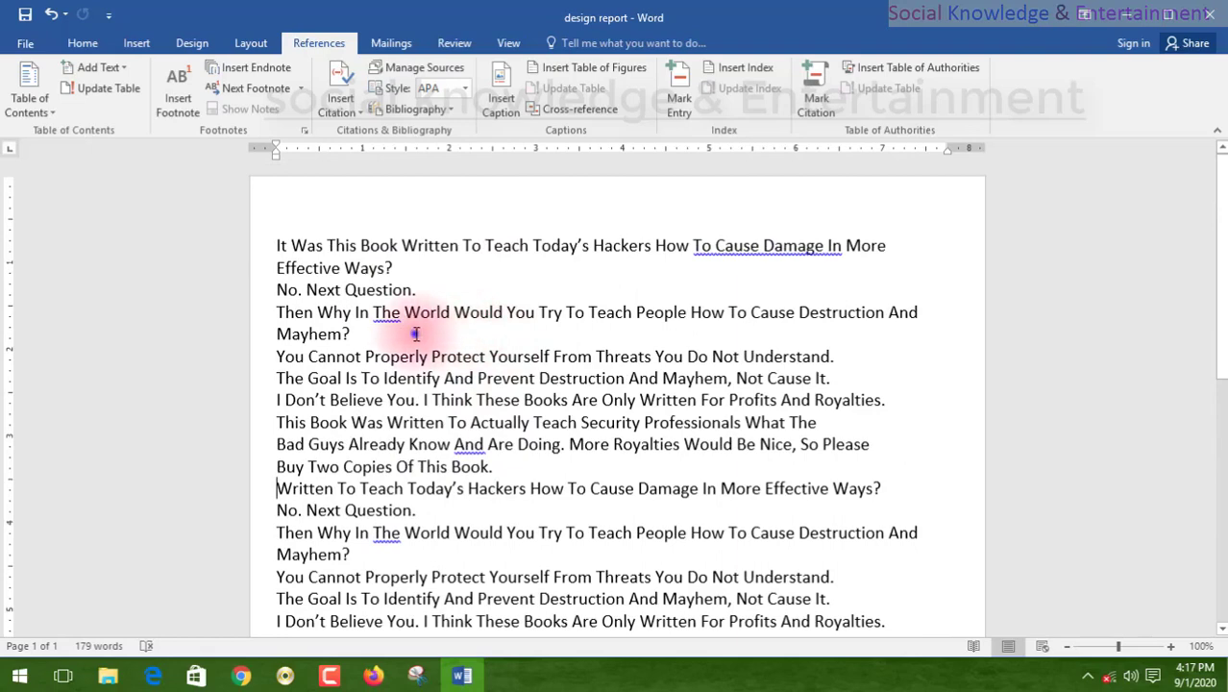
click(351, 333)
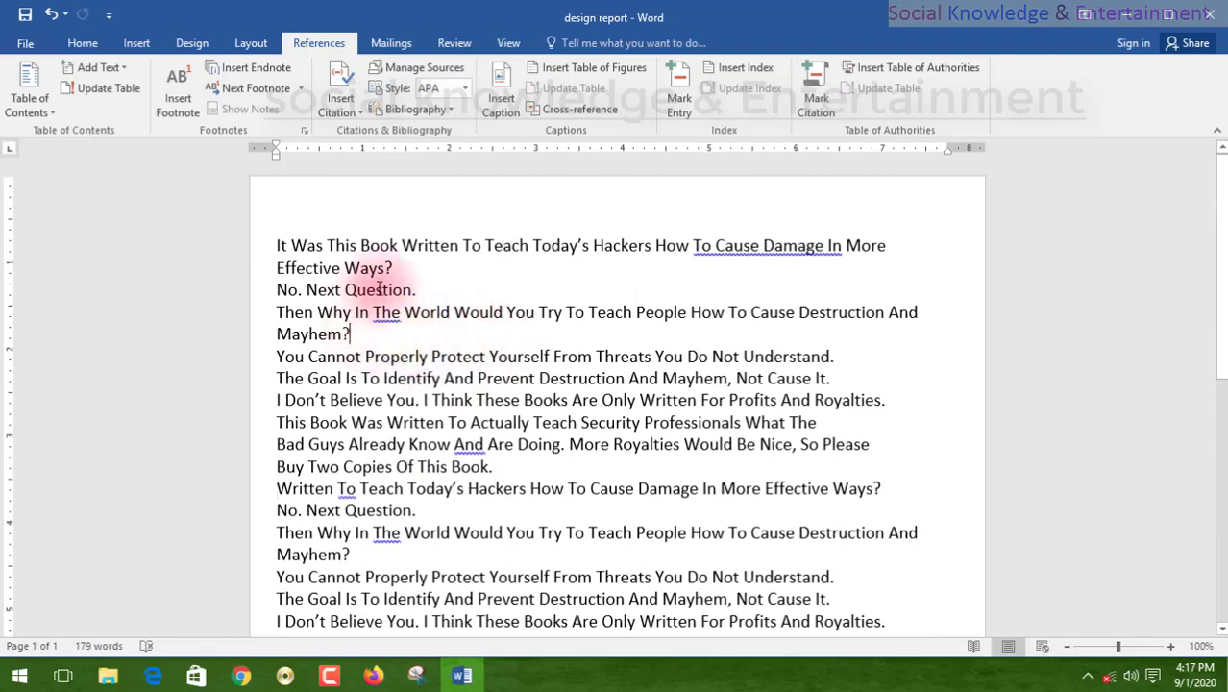
scroll(494, 322, down, 4)
scroll(485, 310, up, 4)
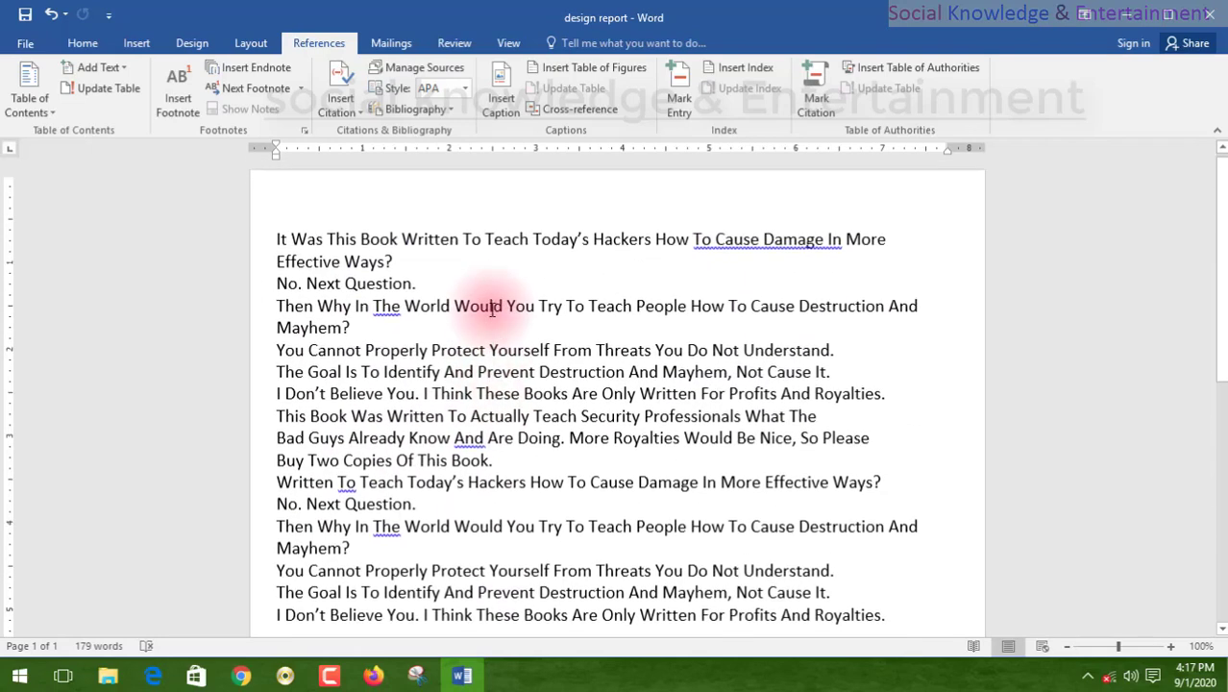
drag(275, 242, 270, 157)
click(315, 200)
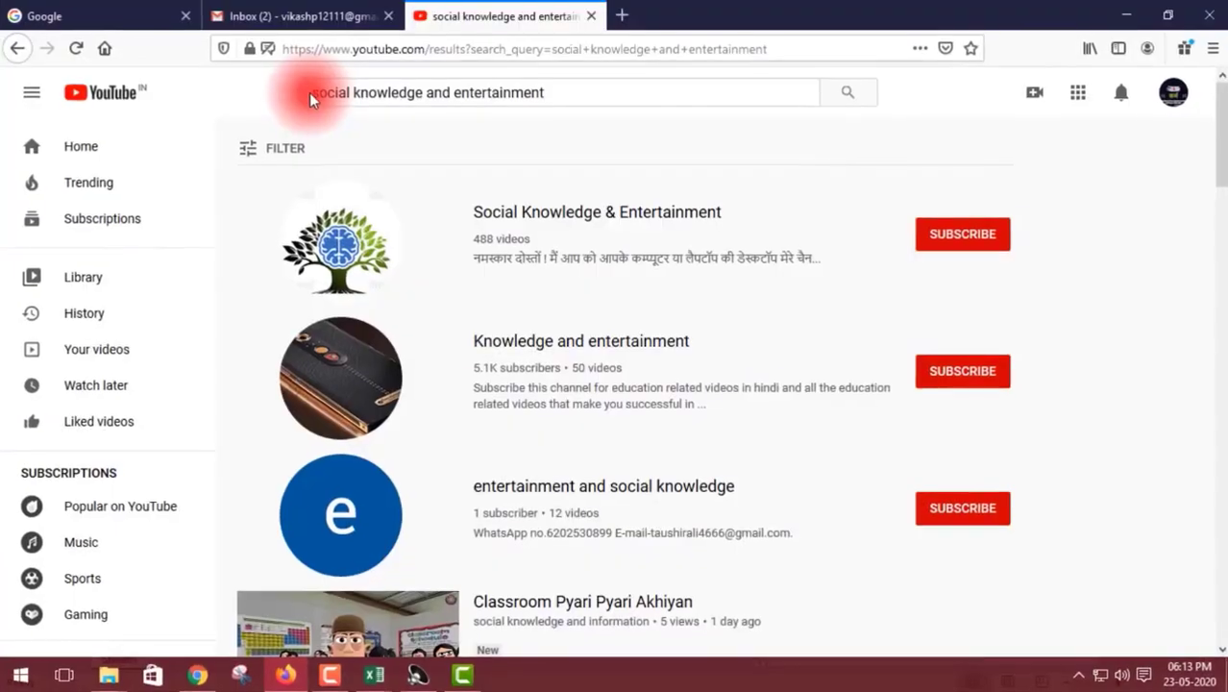
Switch to YouTube in the browser and open the Social Knowledge & Entertainment channel from the results for "social knowledge and entertainment".
drag(309, 92, 532, 93)
drag(613, 146, 241, 151)
click(657, 146)
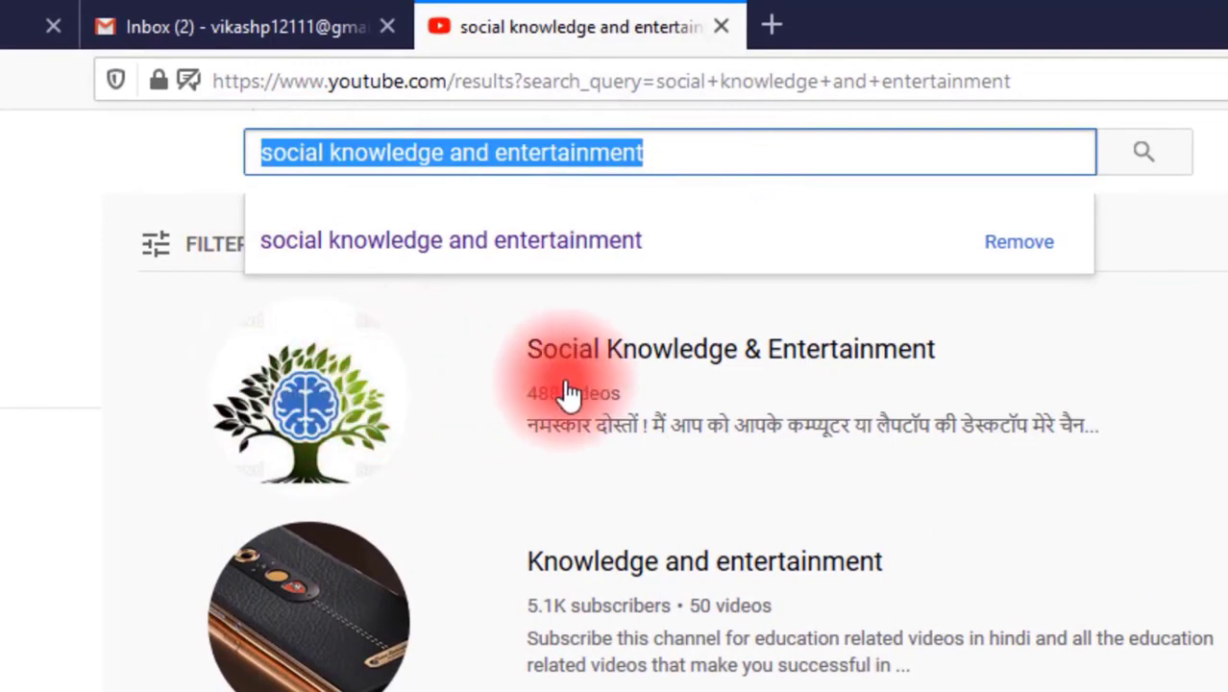
click(397, 365)
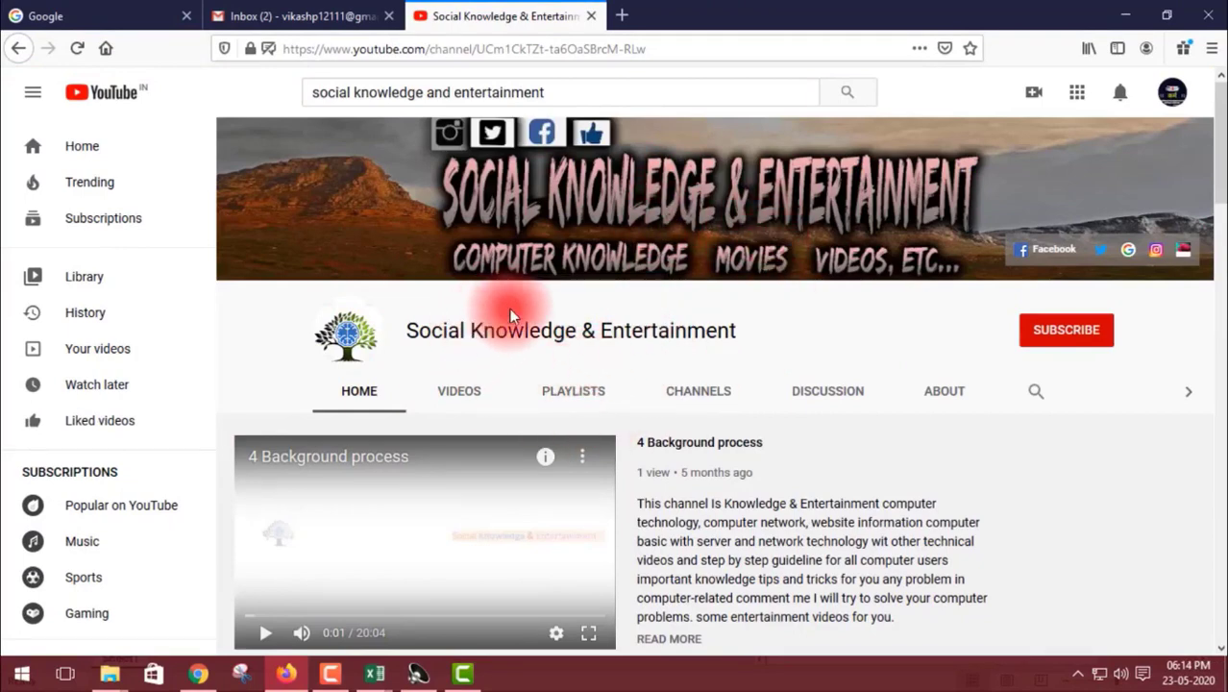
Subscribe to the Social Knowledge & Entertainment channel and set its notifications to All.
scroll(508, 307, down, 1)
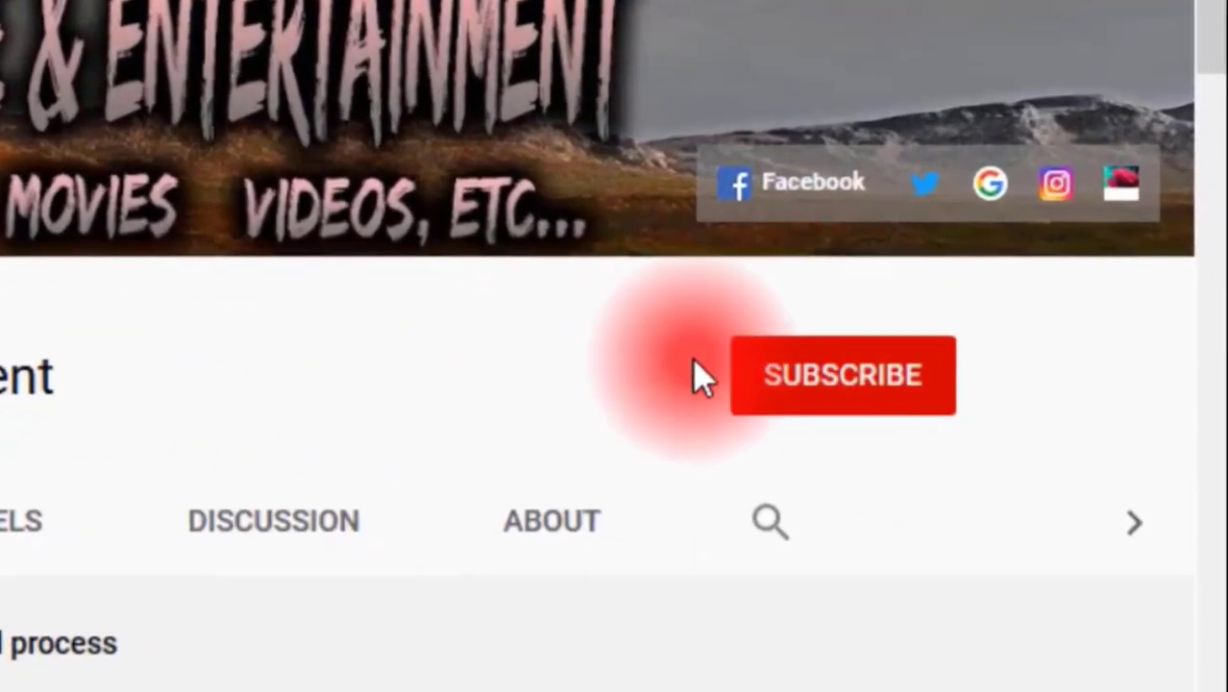
click(877, 394)
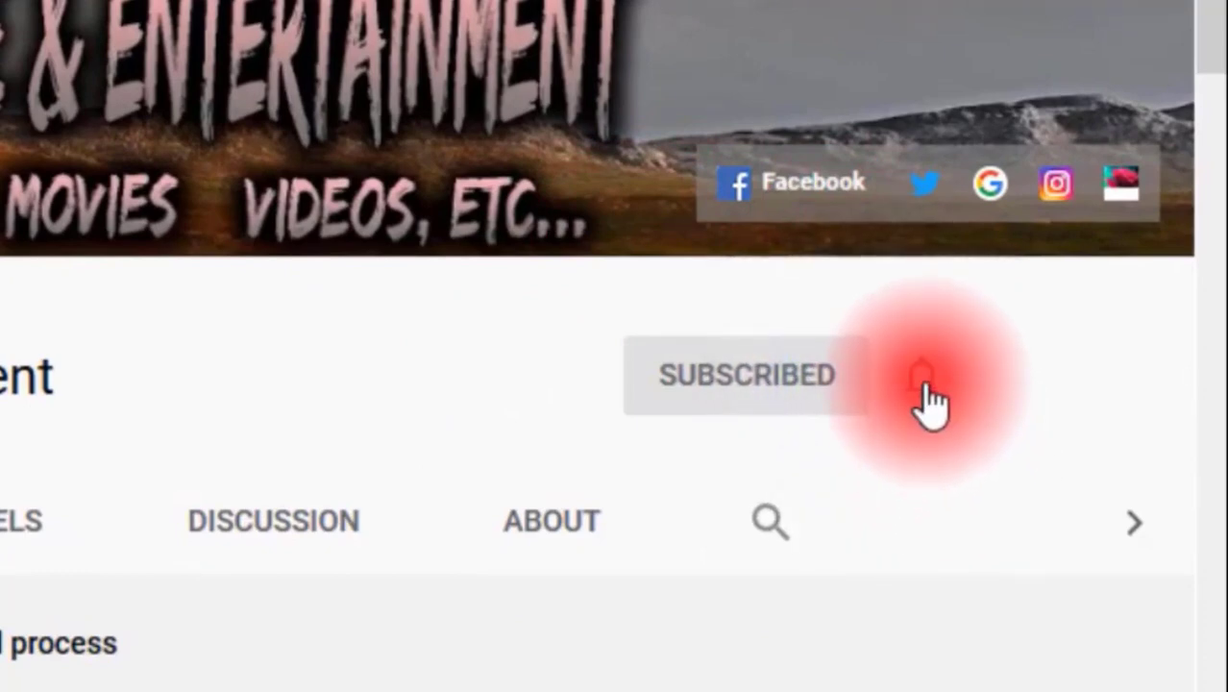
click(924, 397)
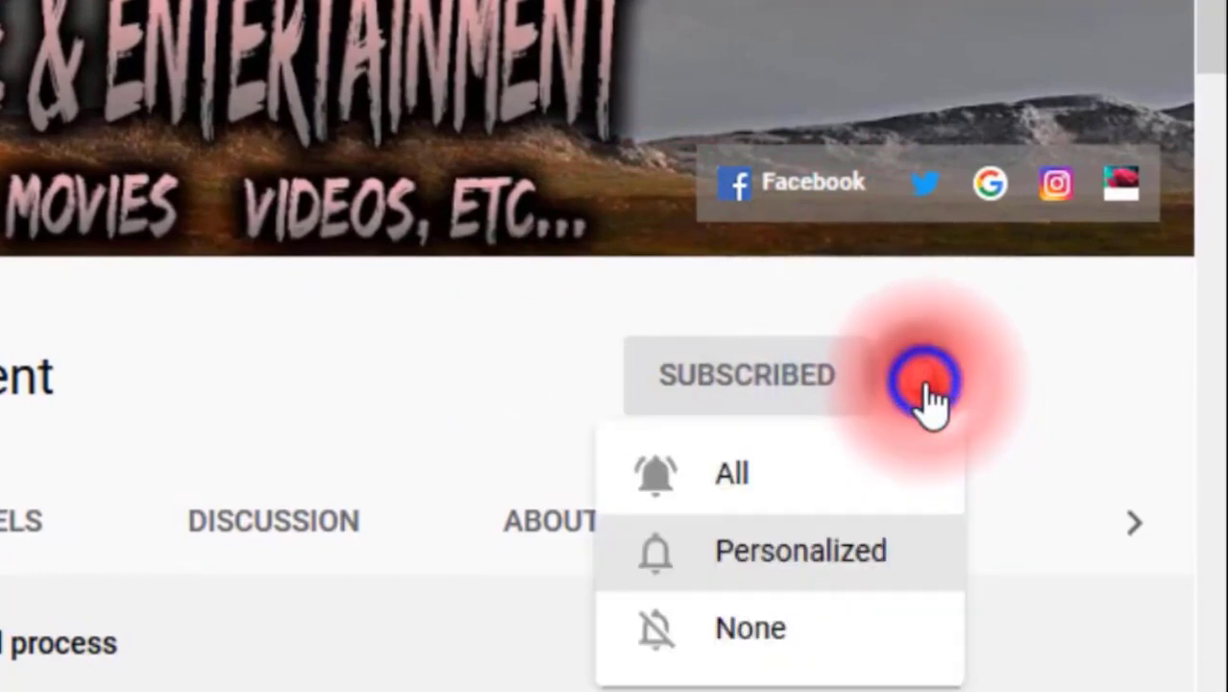
click(841, 490)
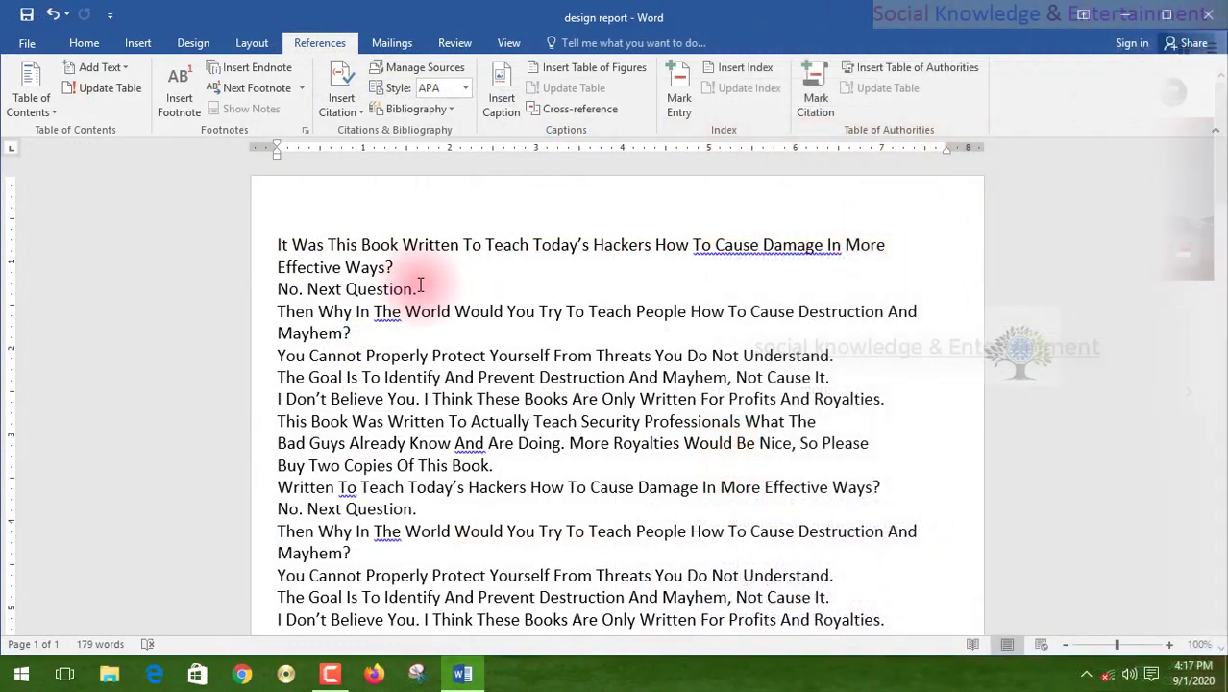
Switch back to the design report in Word and insert two blank lines above the first line of text.
click(323, 246)
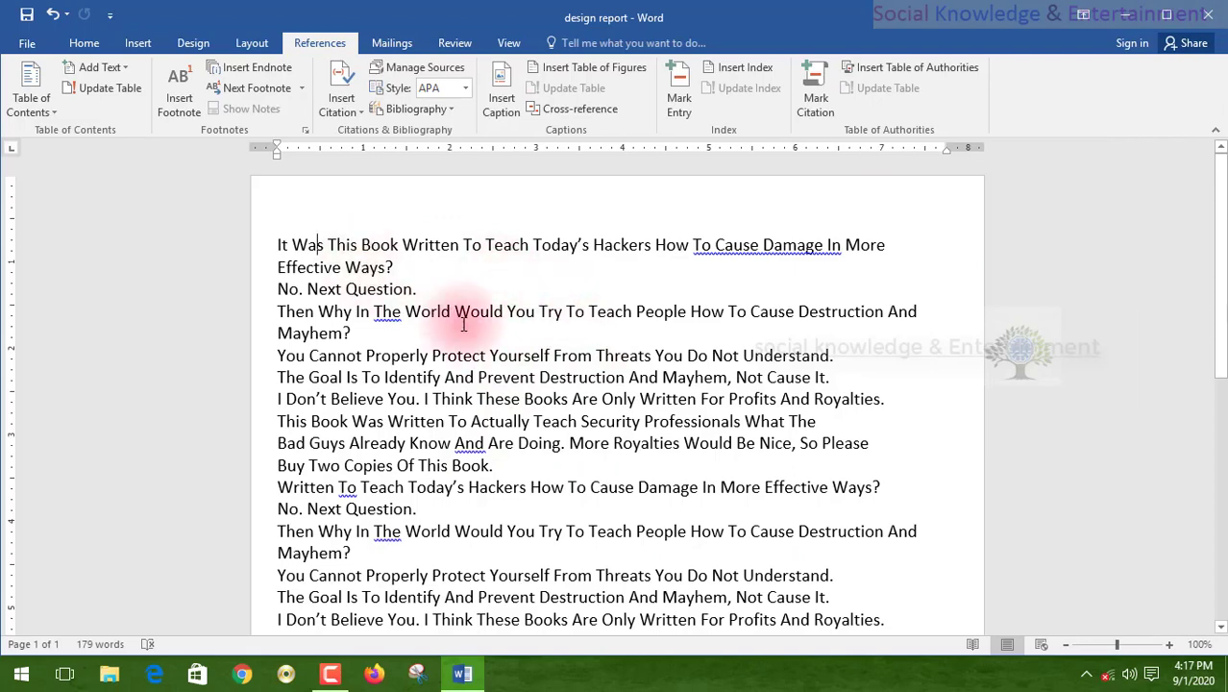
scroll(463, 325, down, 4)
scroll(398, 315, up, 4)
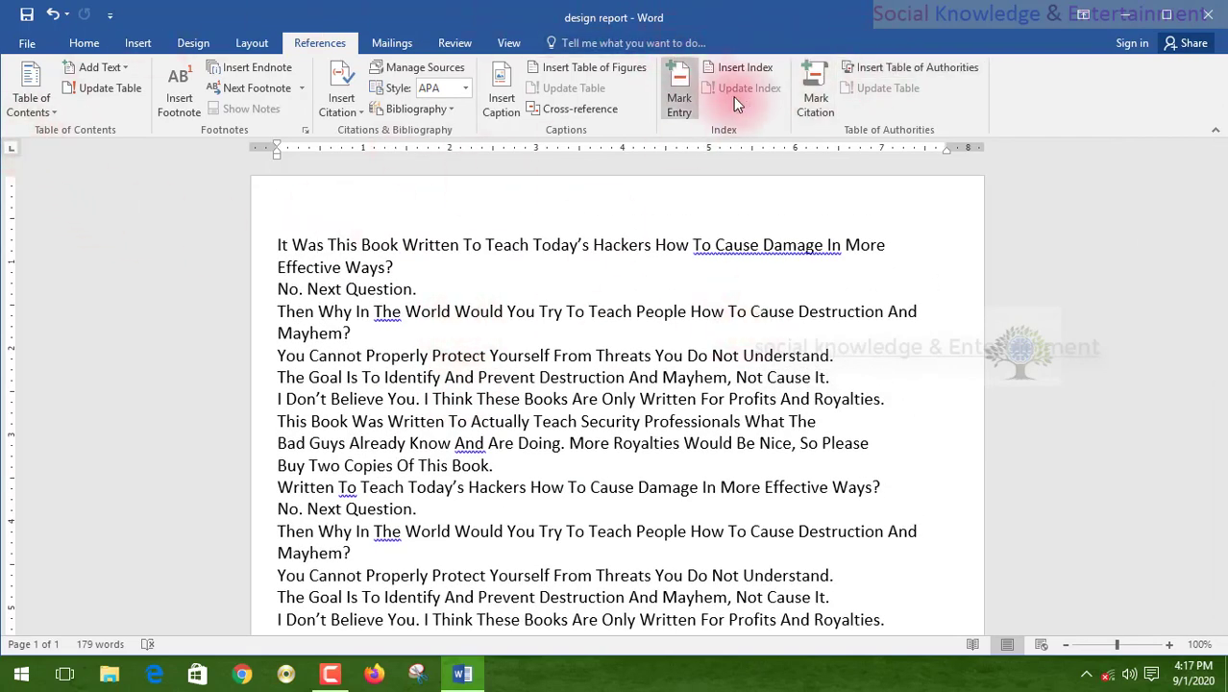
click(273, 246)
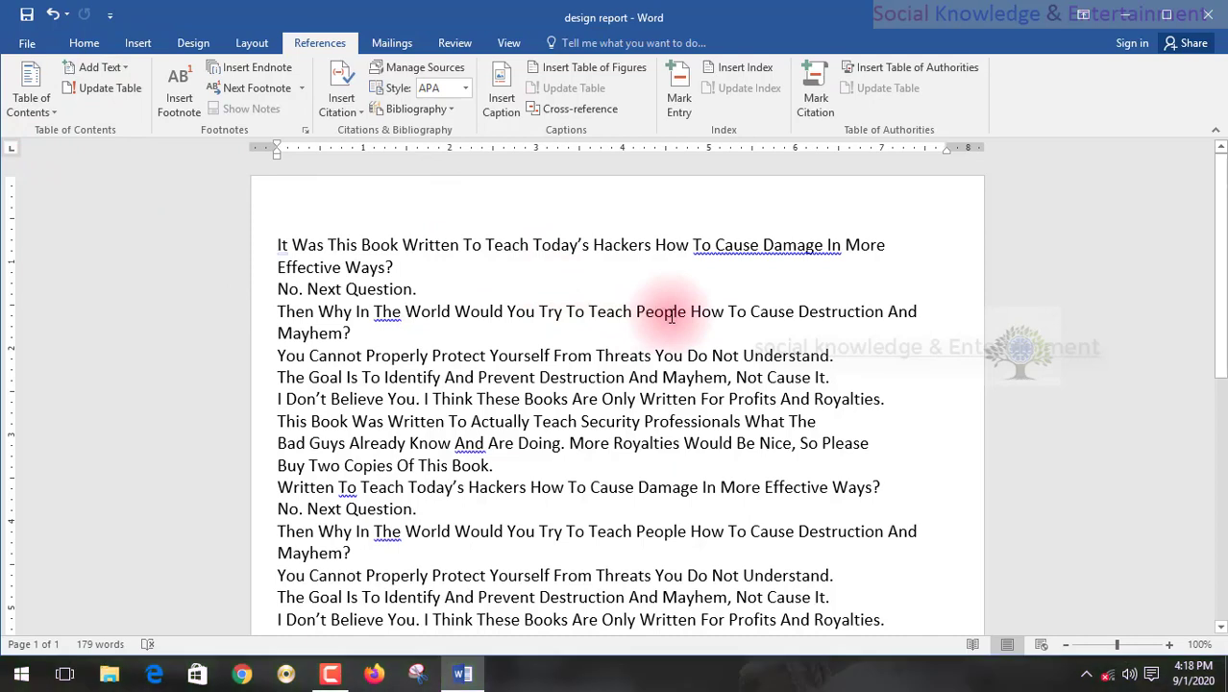
key(Return)
key(Return)
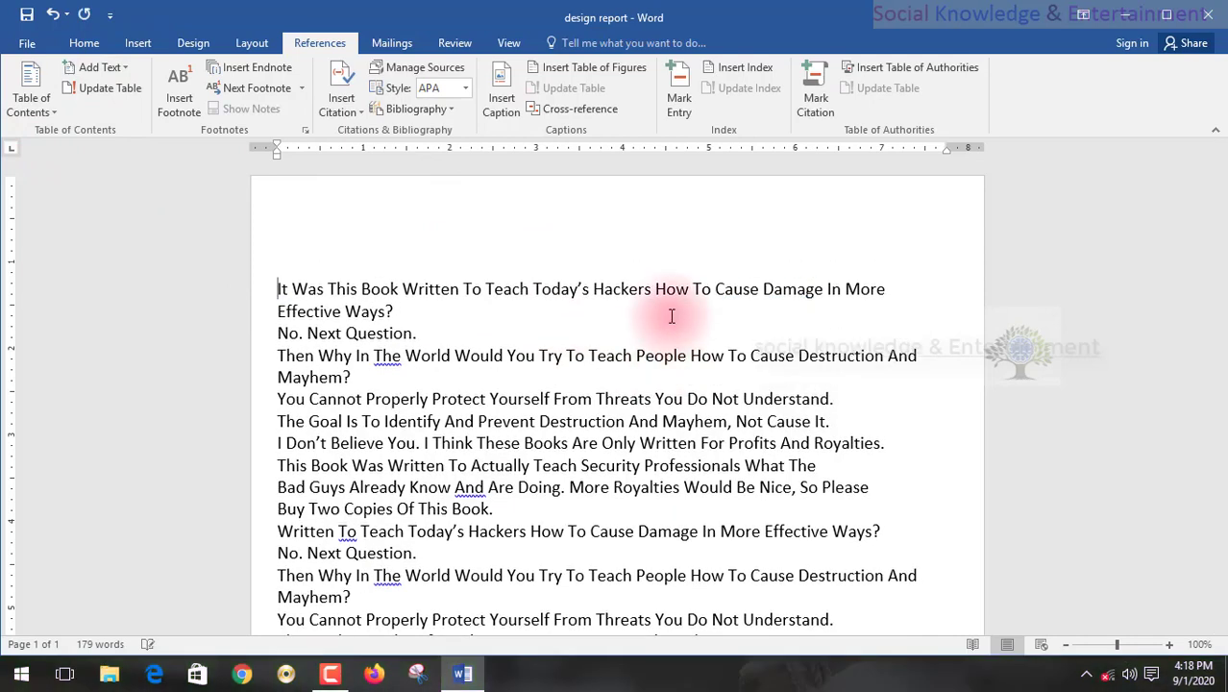
Place the cursor on the blank first line and look at the Table of Contents command.
click(301, 253)
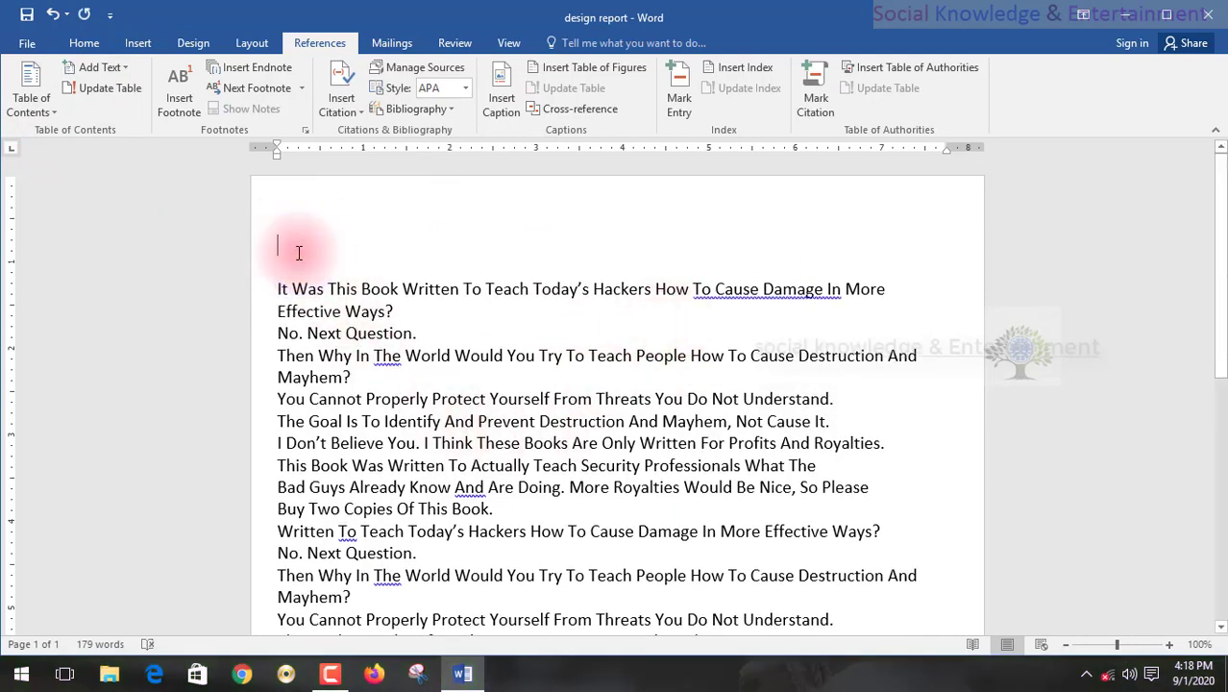
click(288, 269)
click(286, 239)
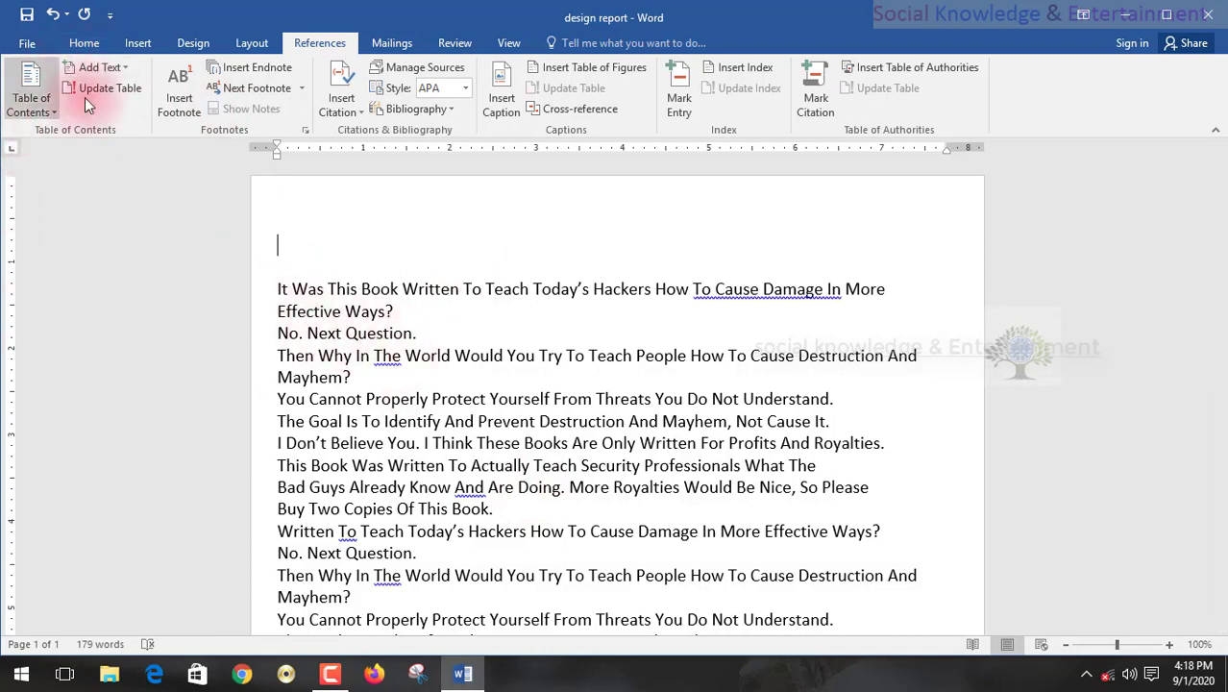
click(28, 120)
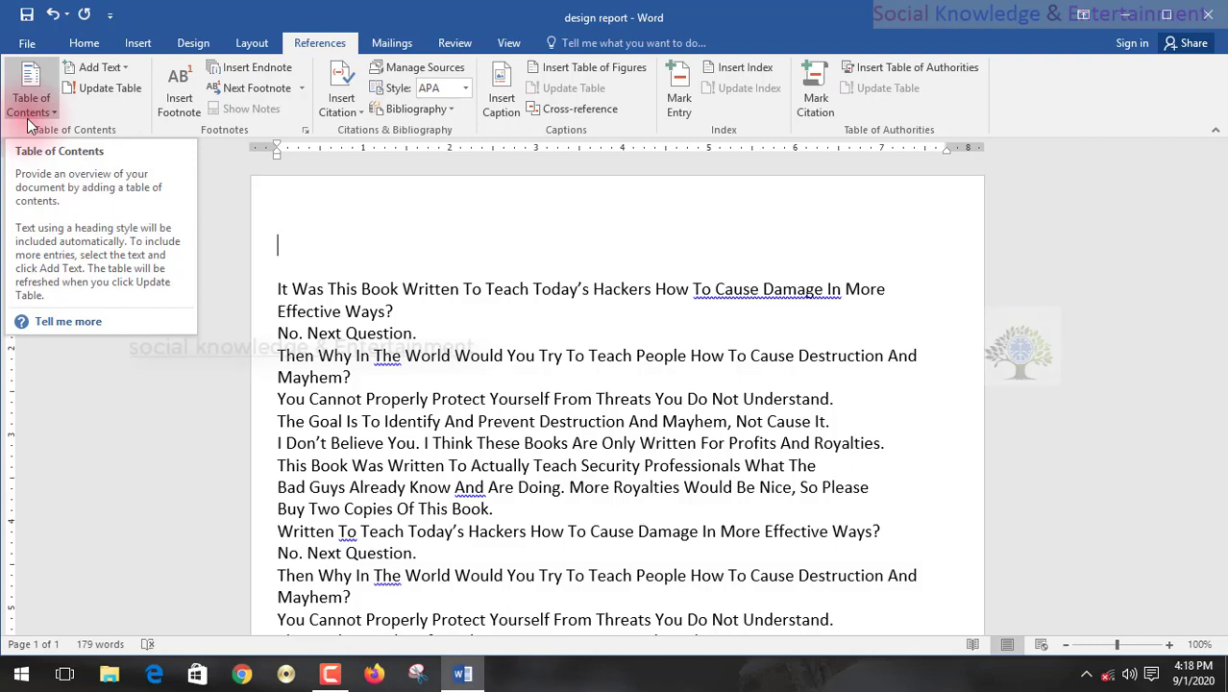
click(29, 105)
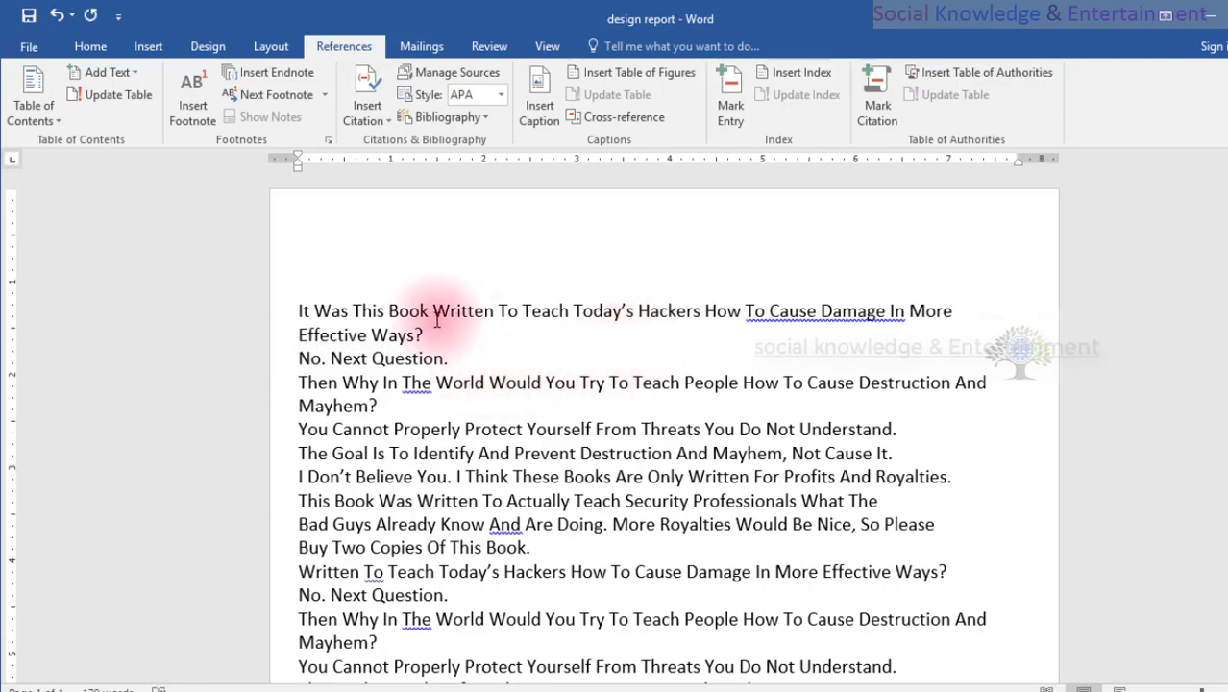
Apply the Intense Quote style to the opening words "It Was This Book Written".
drag(493, 310, 298, 311)
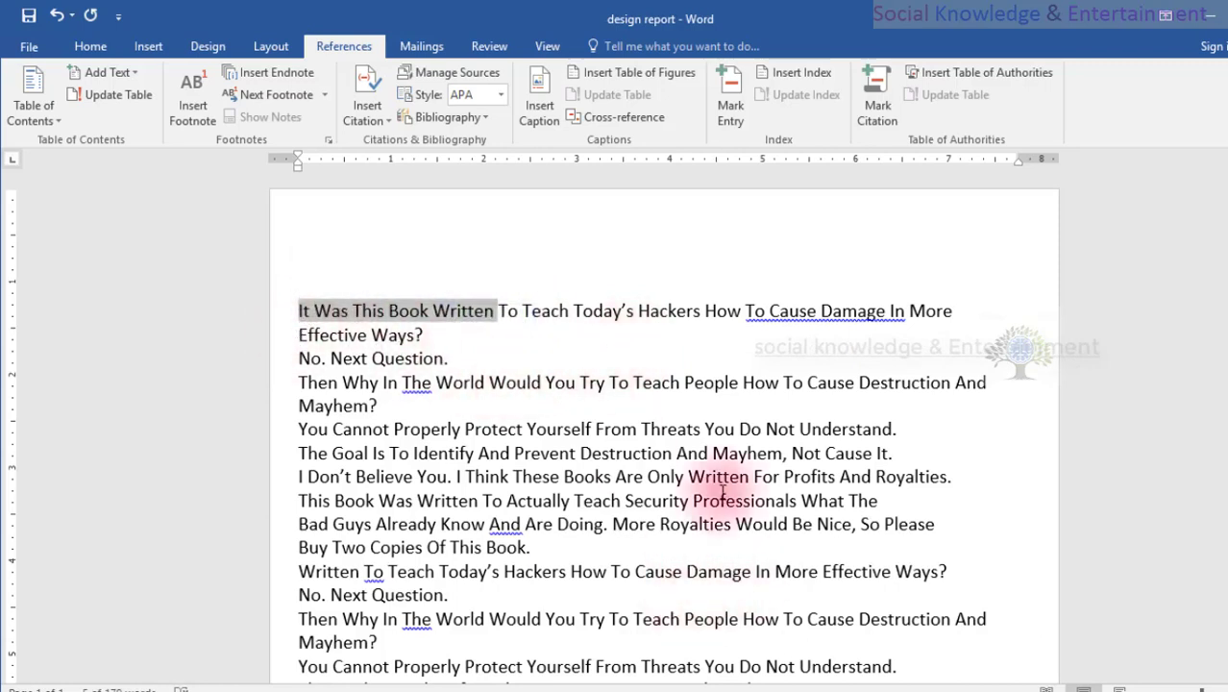
click(96, 48)
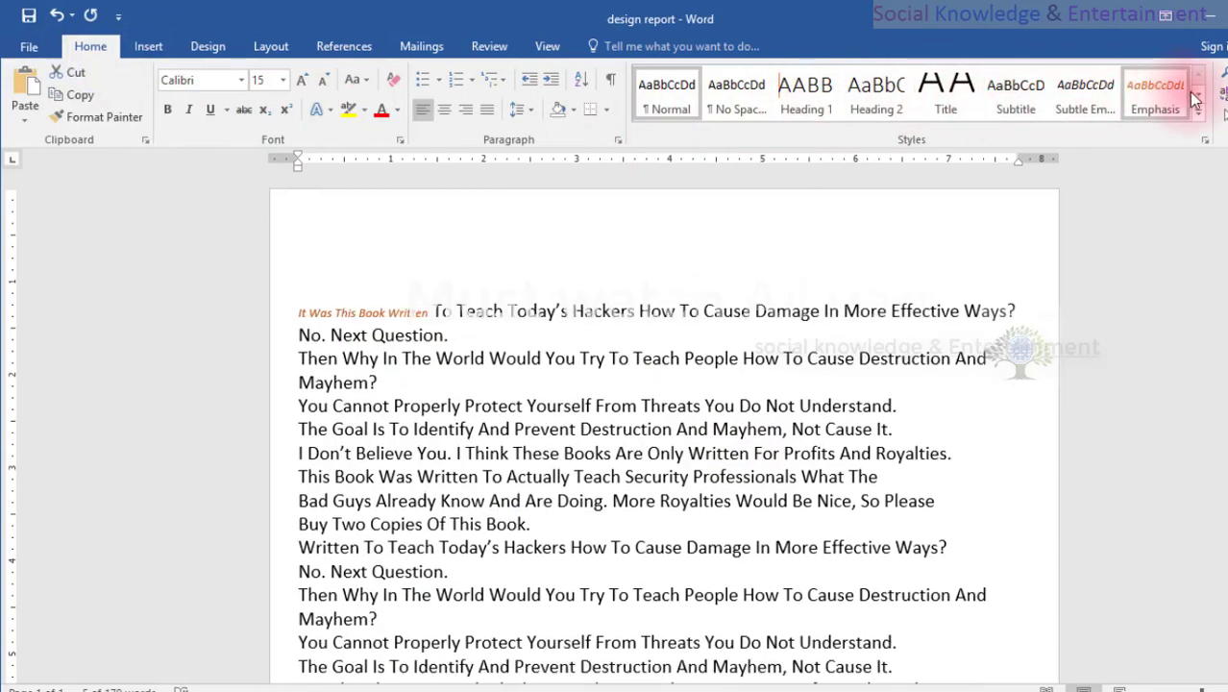
click(1197, 96)
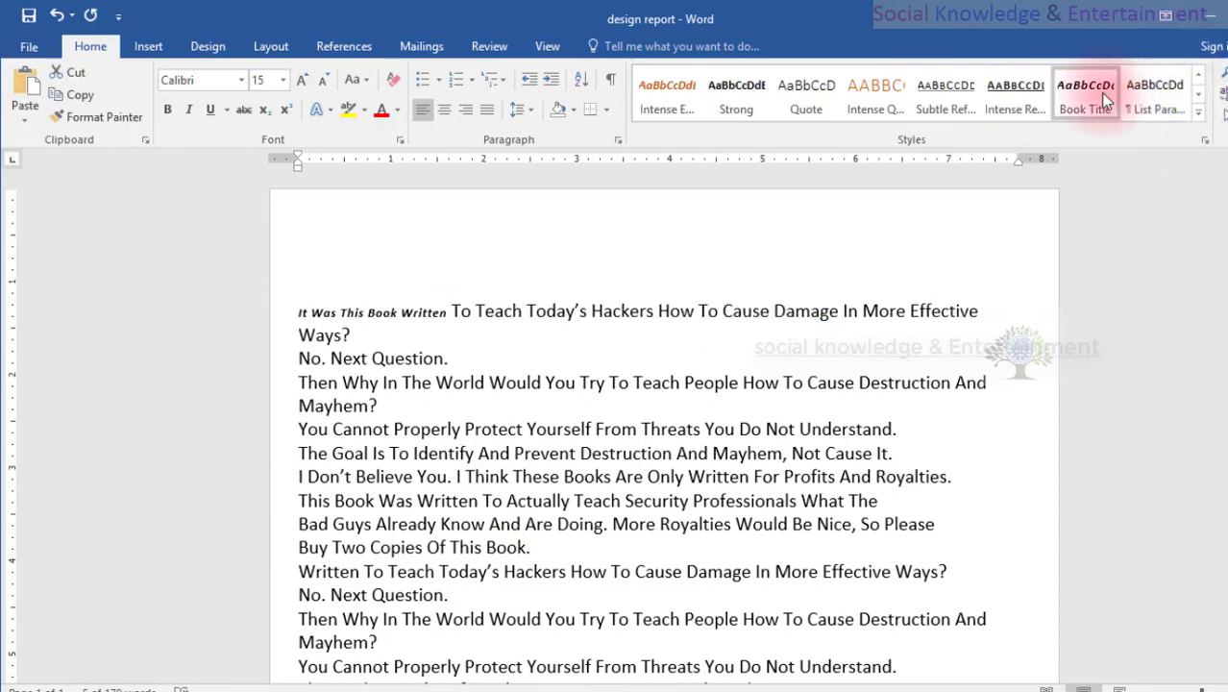
click(1197, 96)
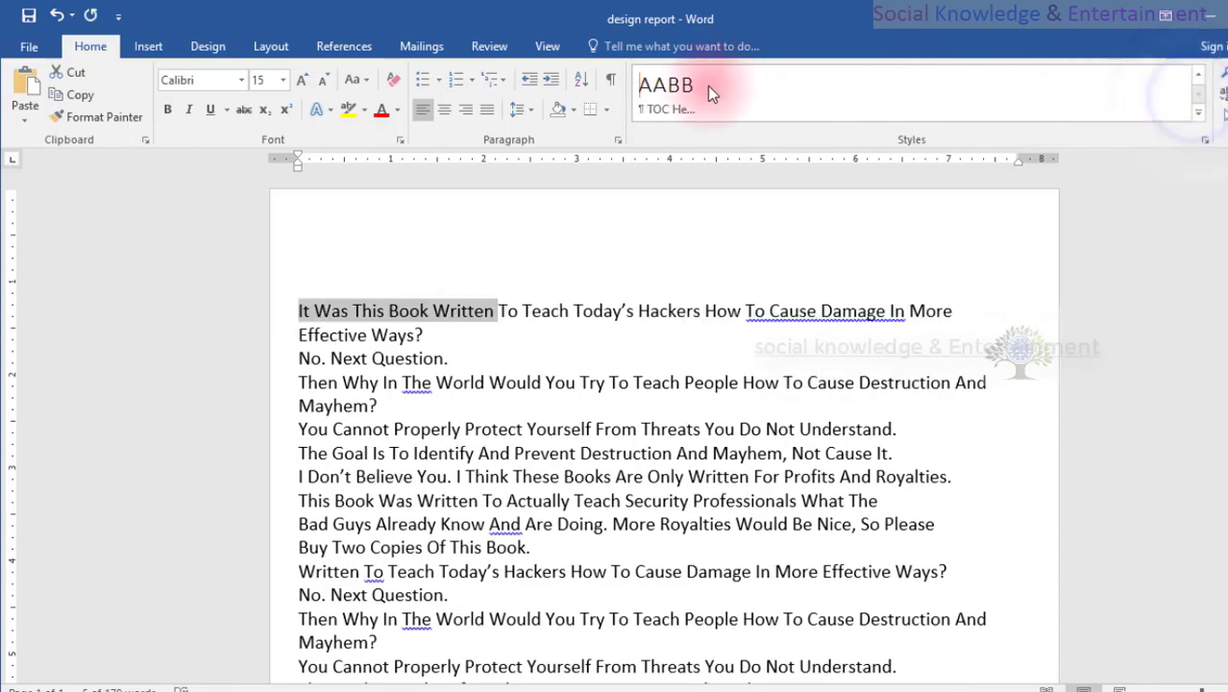
click(1196, 74)
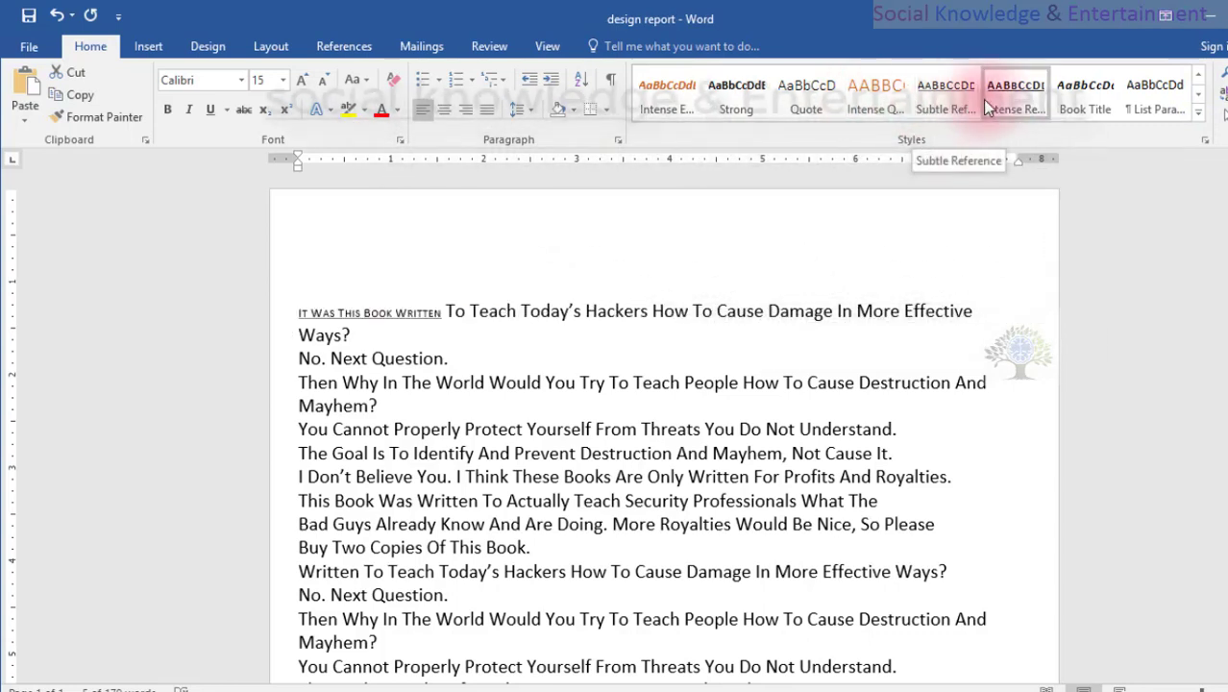
click(876, 94)
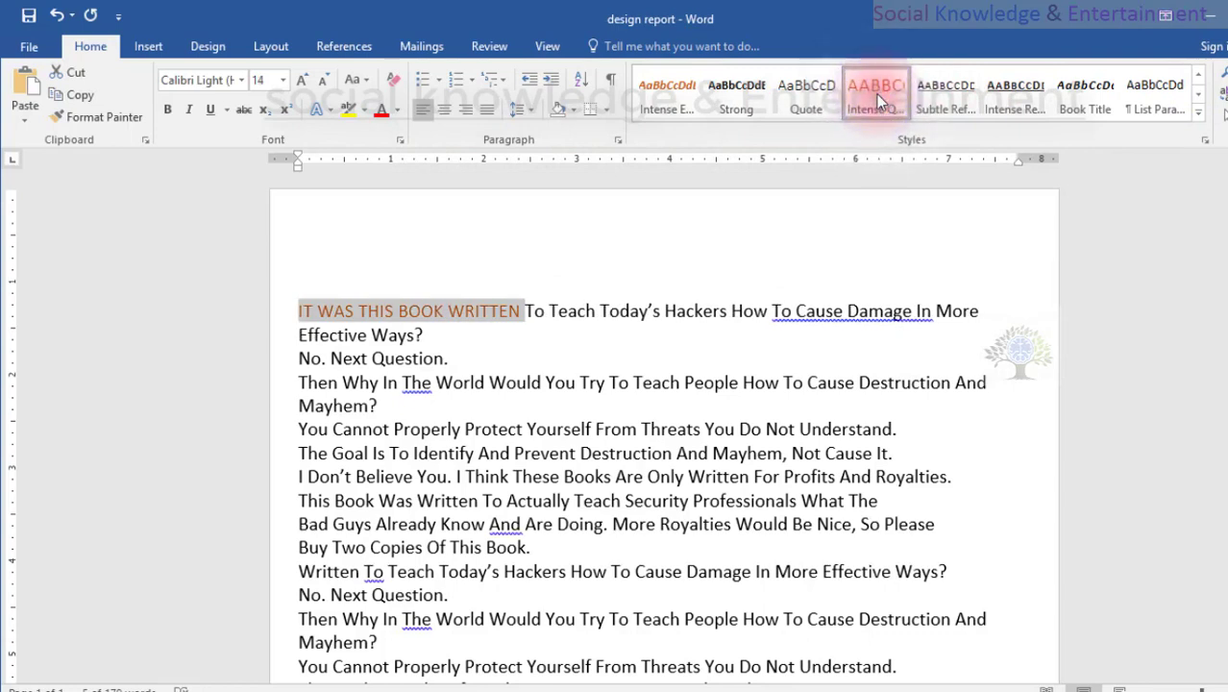
click(469, 349)
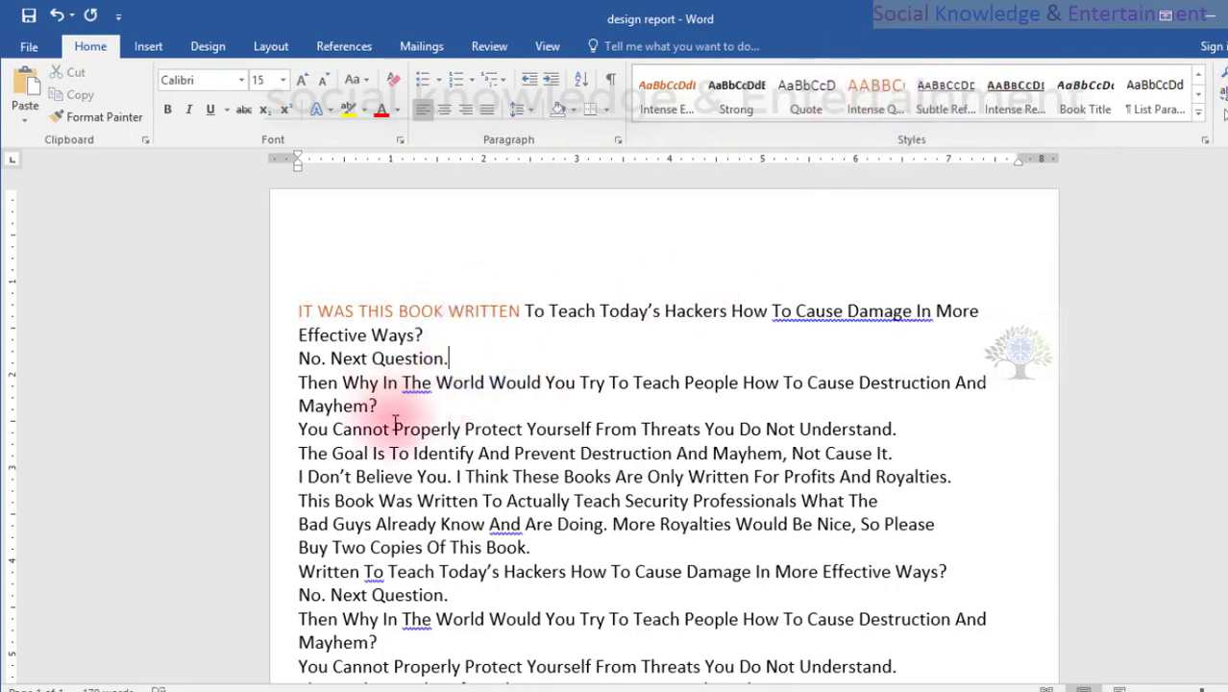
Split "You Cannot Properly Protect" from the rest of its sentence and set it off with a blank line above and below.
click(522, 428)
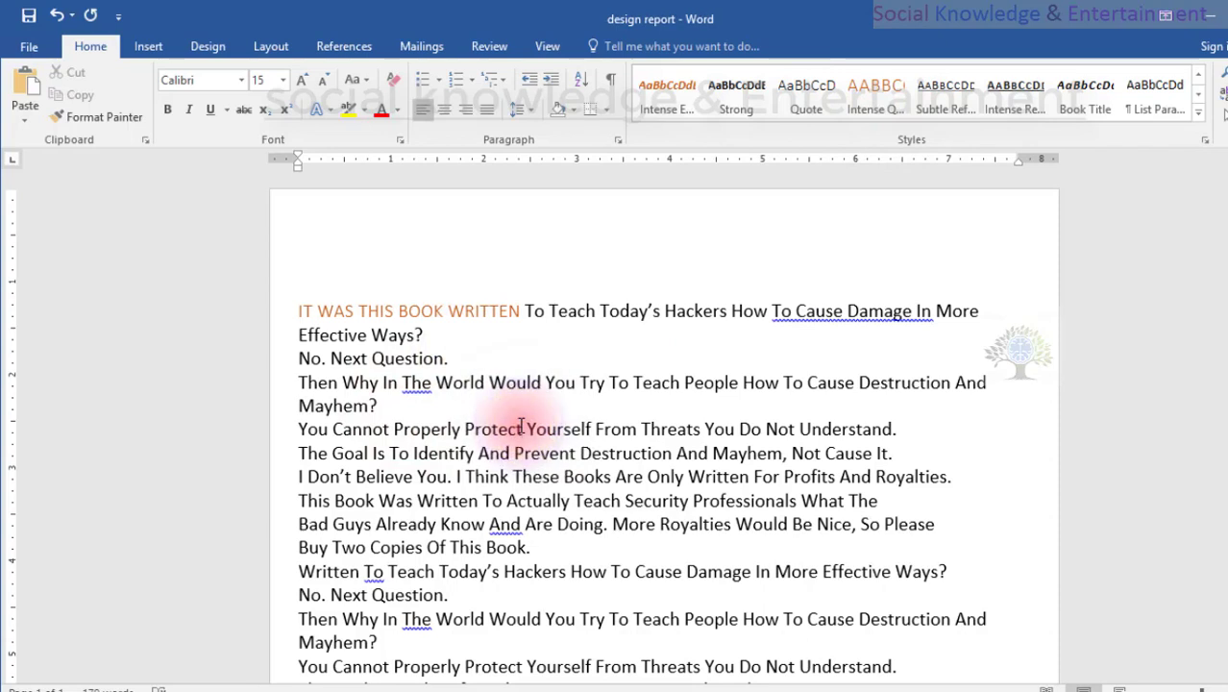
key(Return)
key(Return)
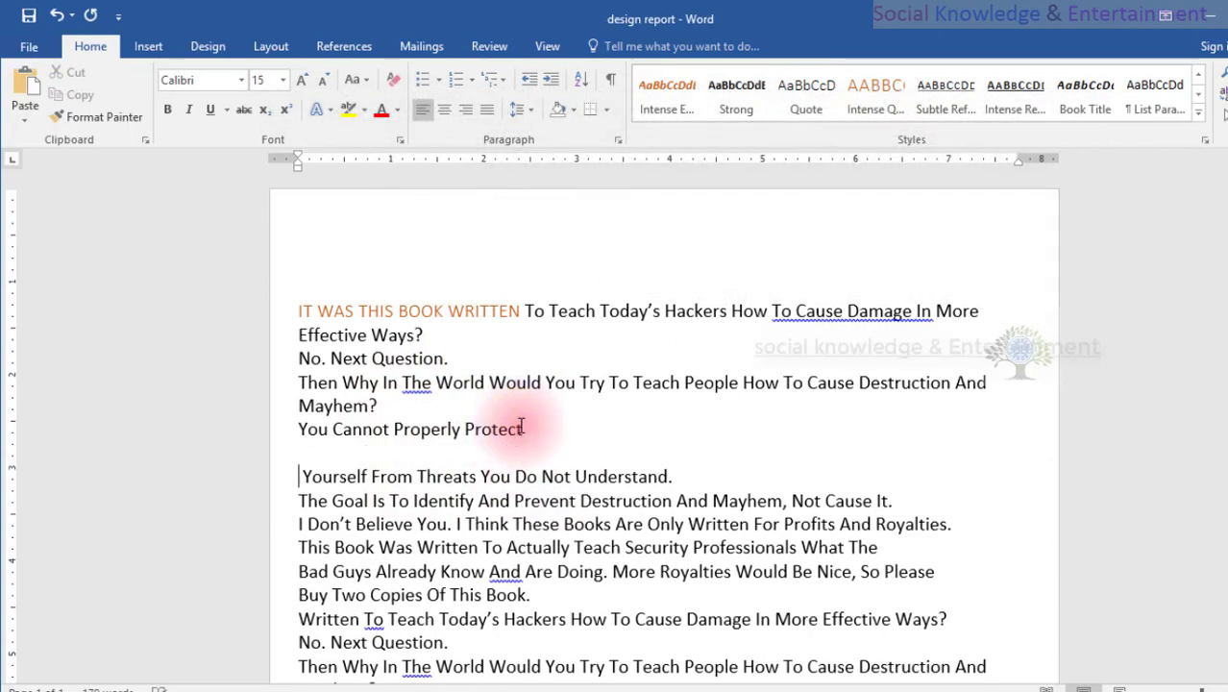
click(384, 408)
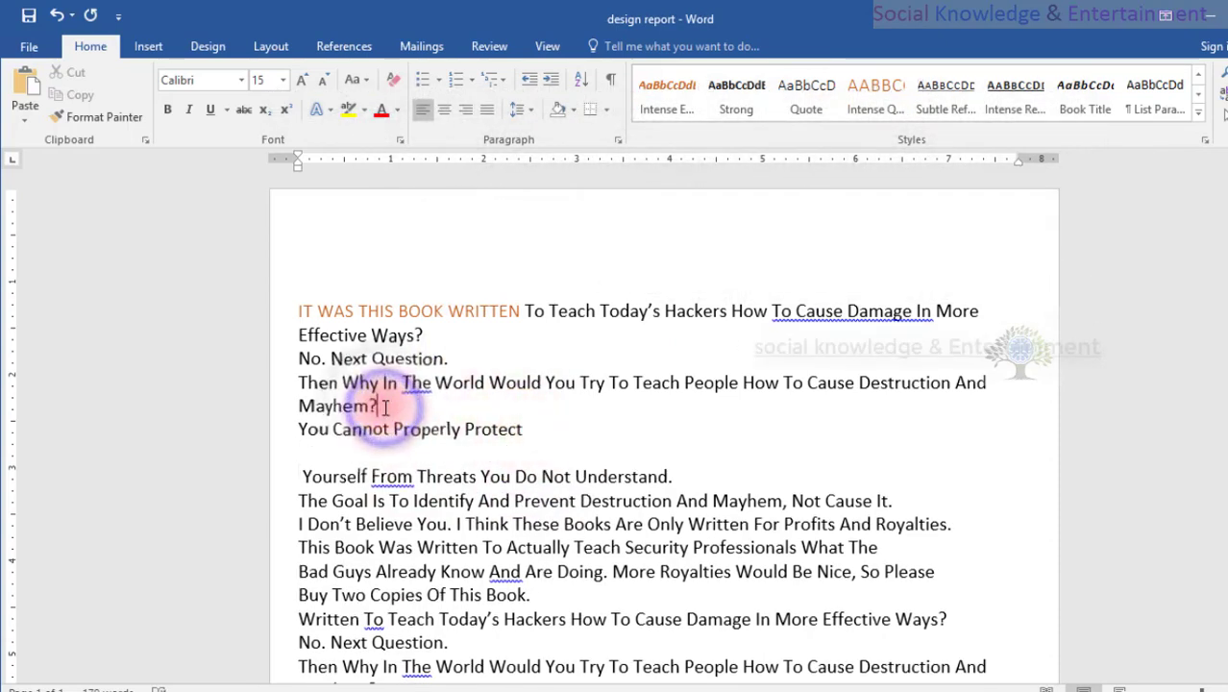
key(Return)
Apply the Intense Quote style to "You Cannot Properly Protect" and align it flush left without an indent.
drag(527, 453, 261, 460)
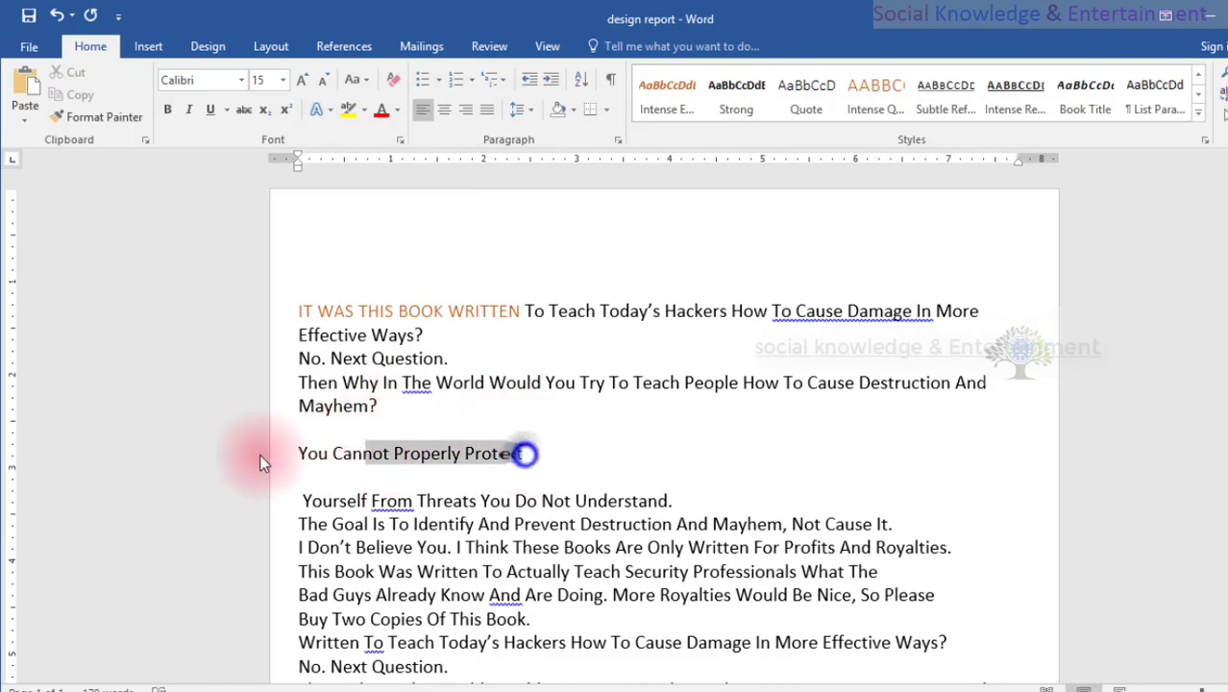
click(876, 108)
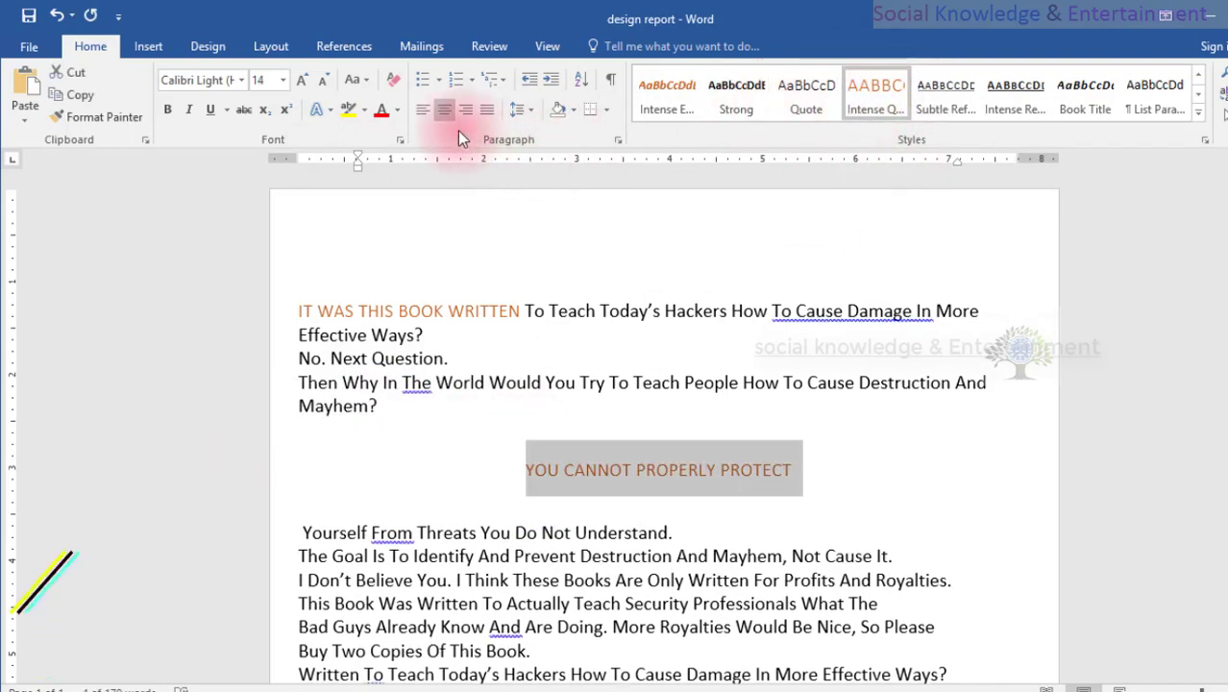
click(148, 46)
click(90, 46)
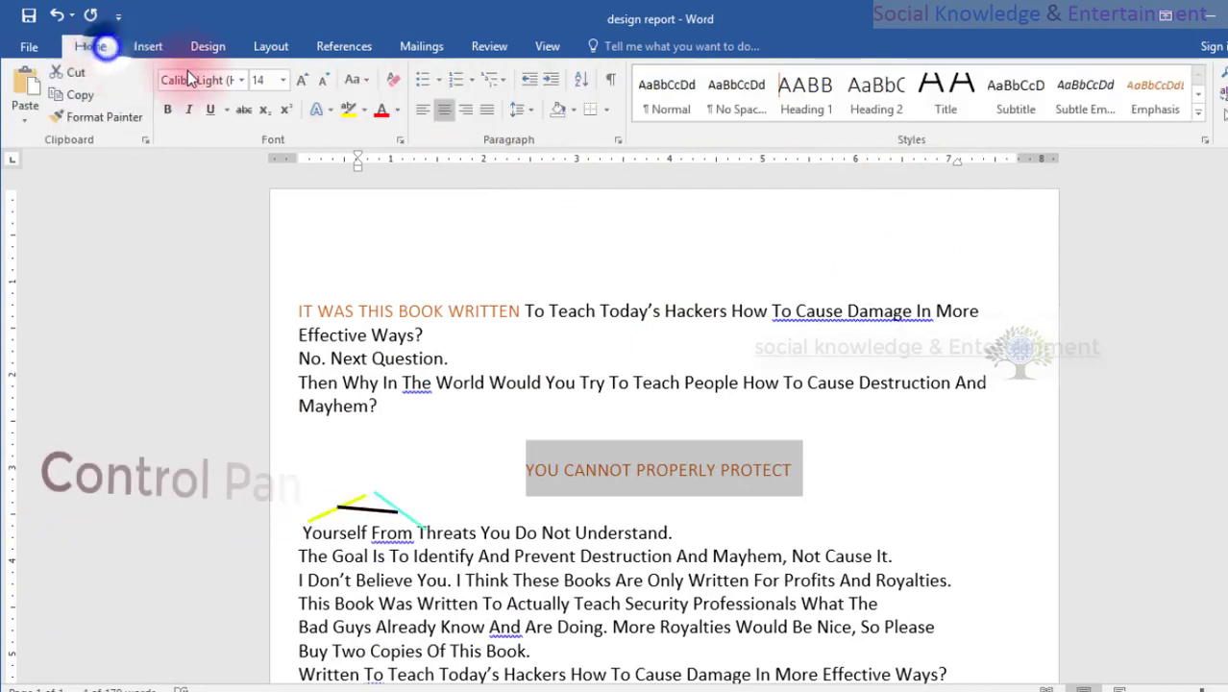
click(420, 110)
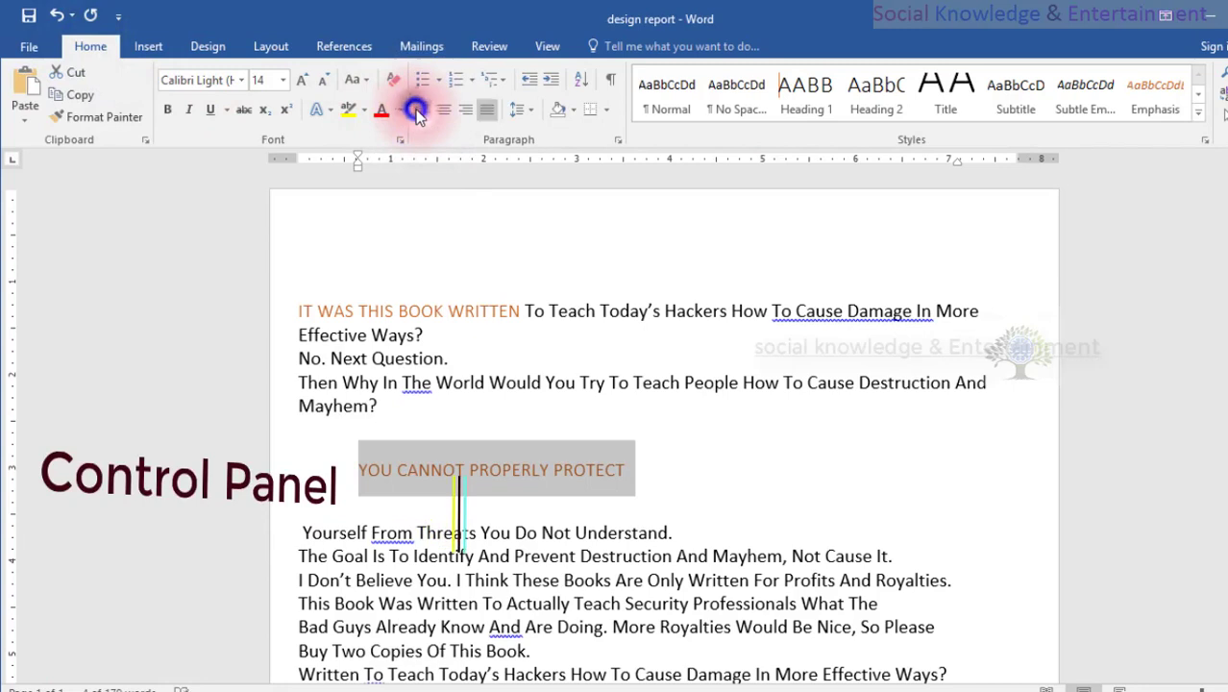
click(524, 82)
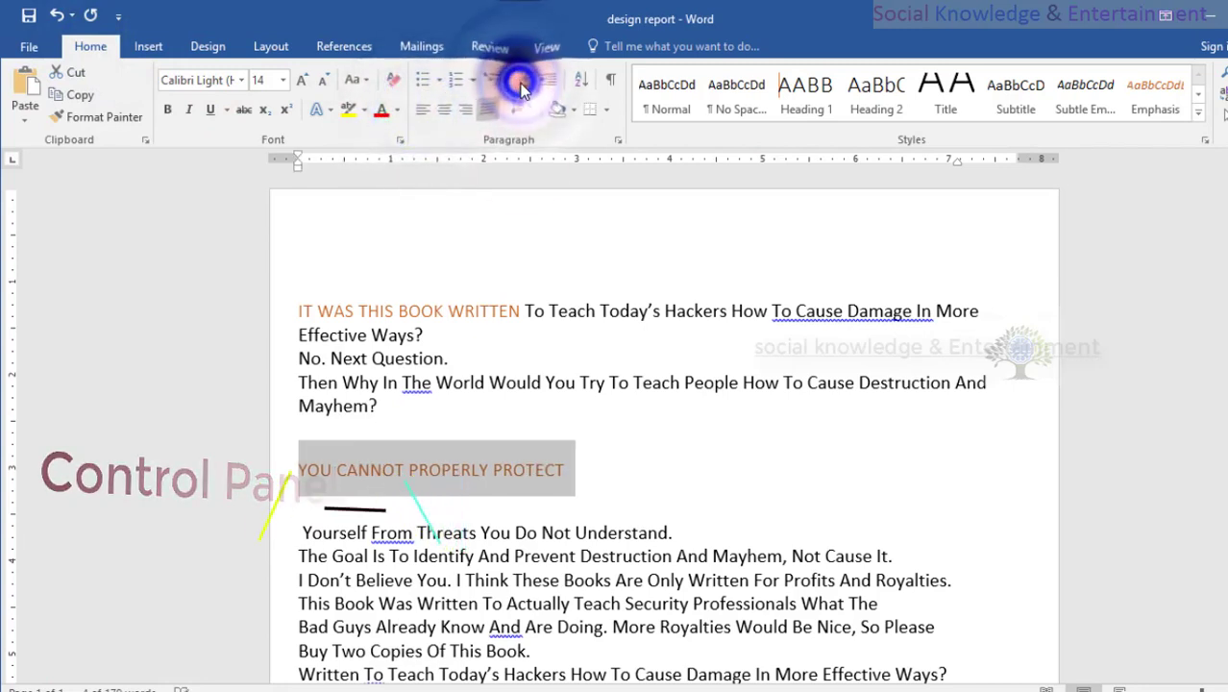
Remove the blank lines above and below the "You Cannot Properly Protect" heading.
click(633, 433)
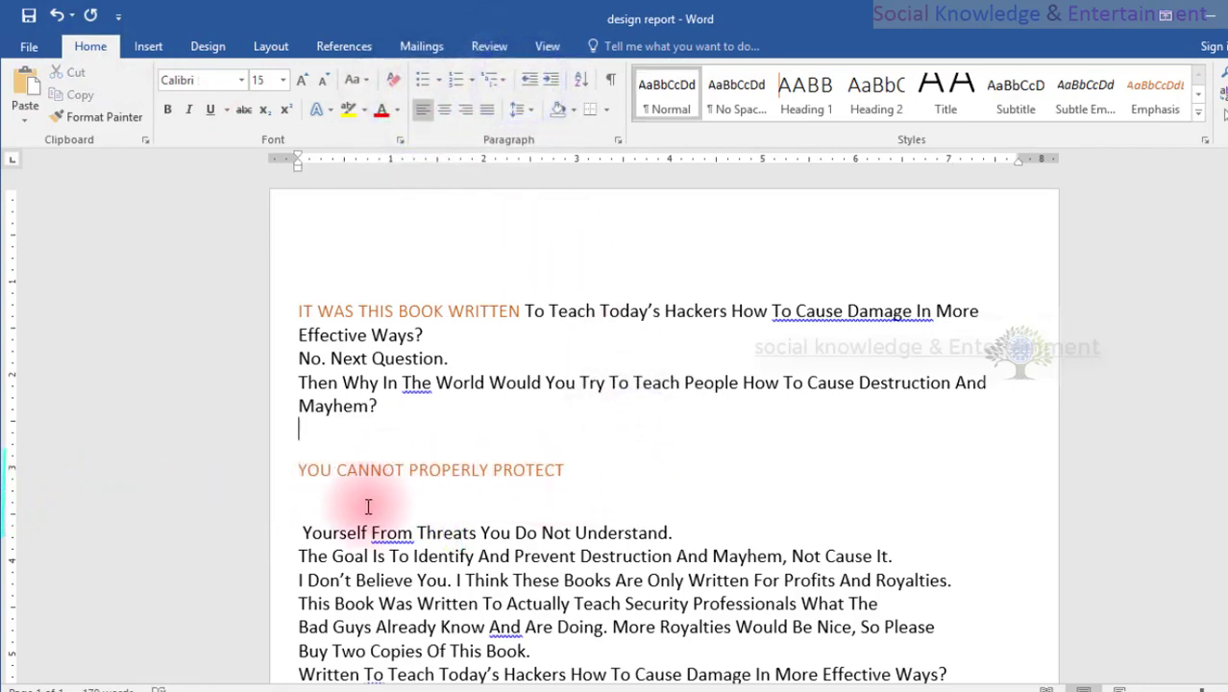
key(BackSpace)
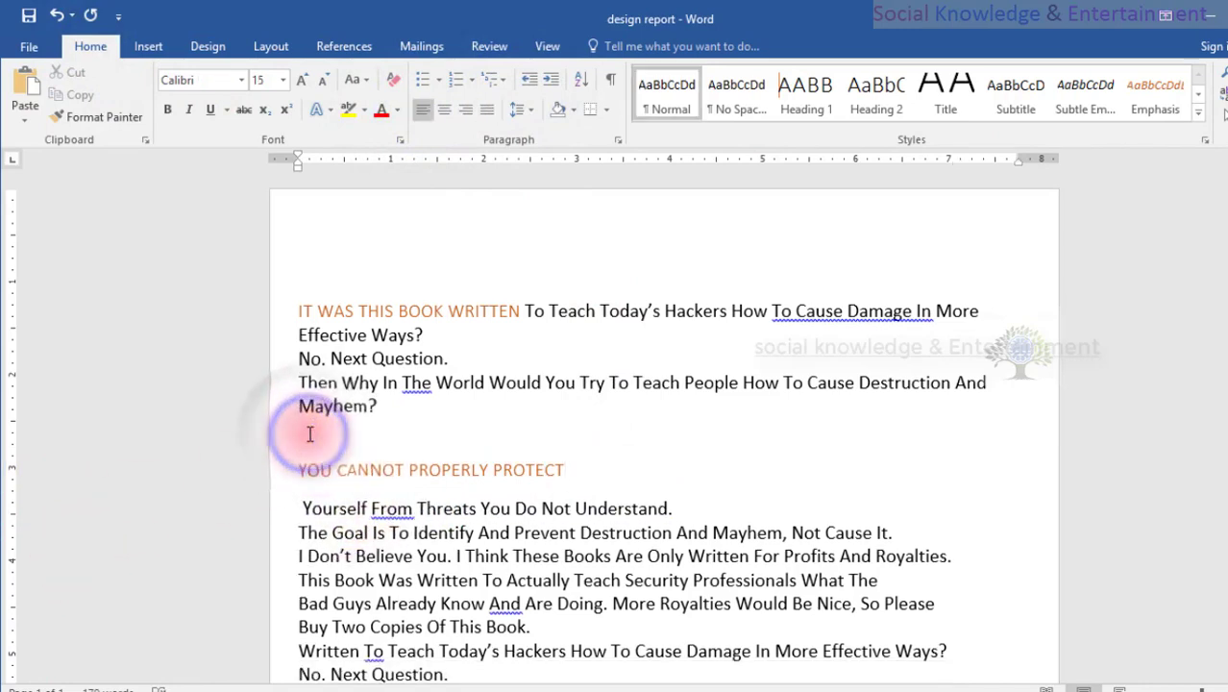
key(Delete)
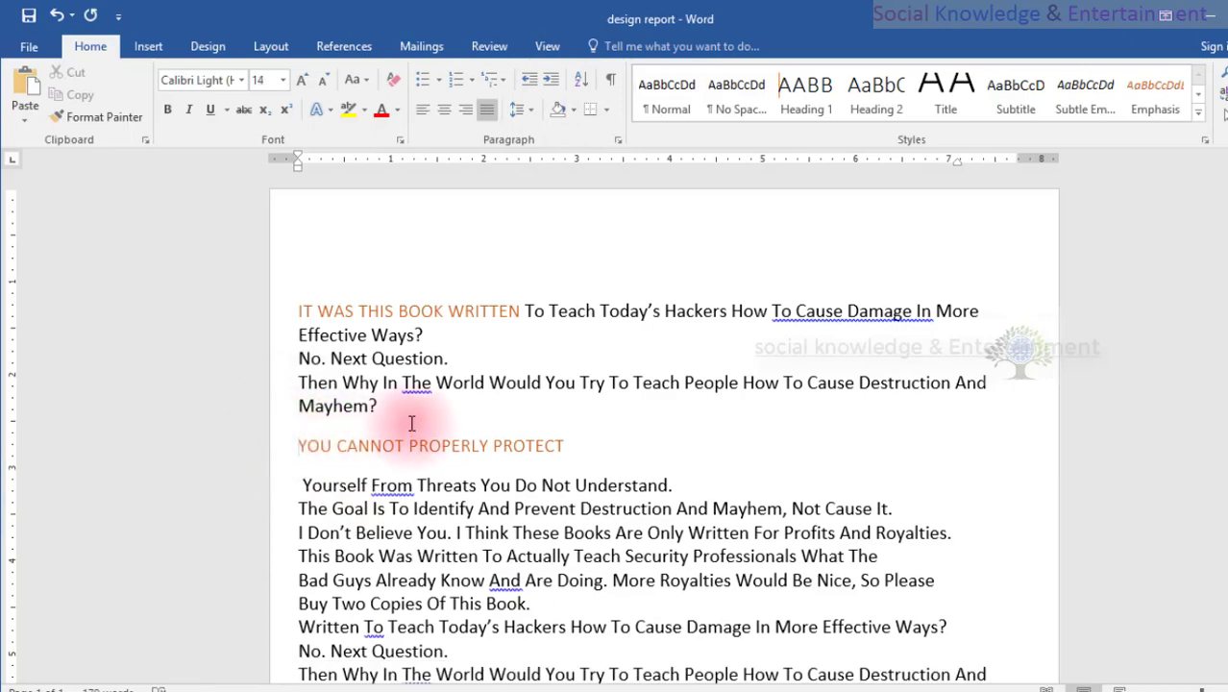
scroll(409, 427, down, 2)
scroll(411, 422, up, 1)
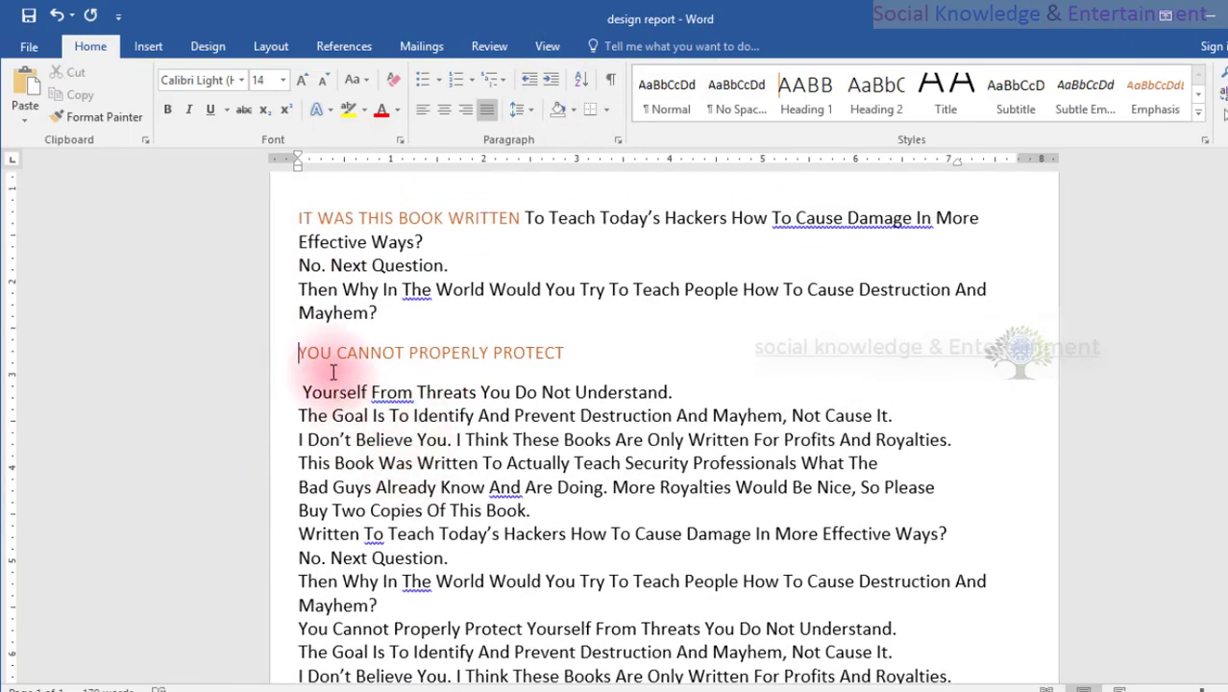
drag(296, 355, 574, 353)
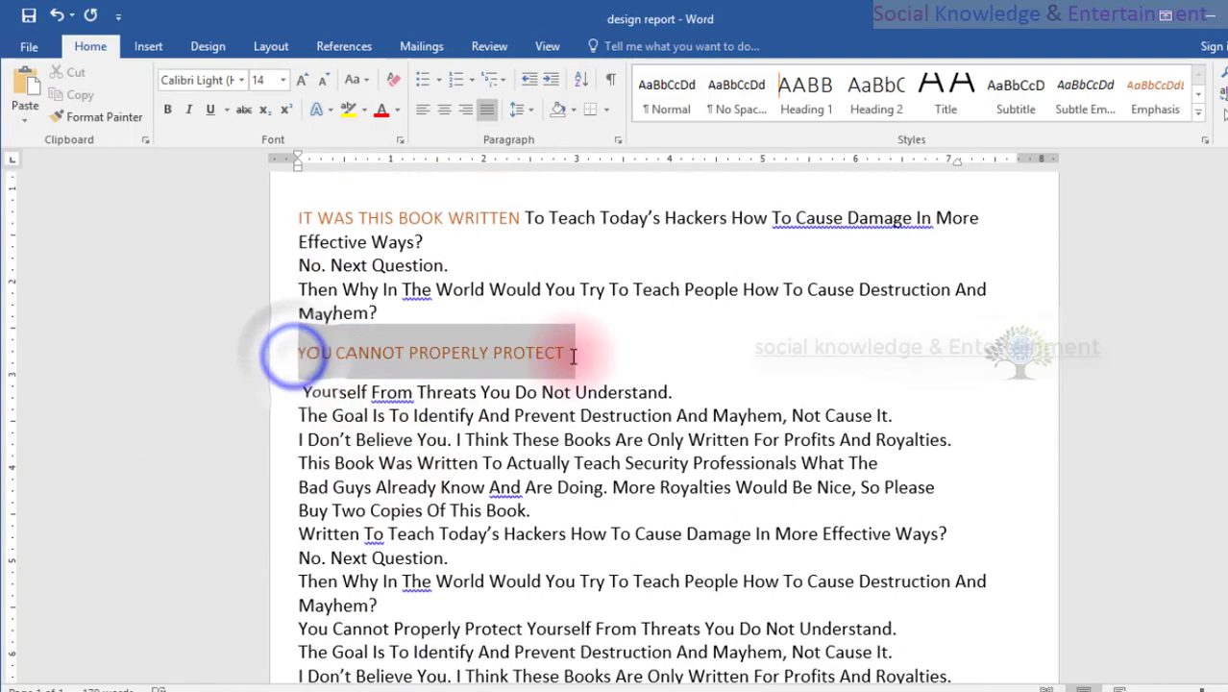
click(485, 434)
scroll(474, 258, up, 2)
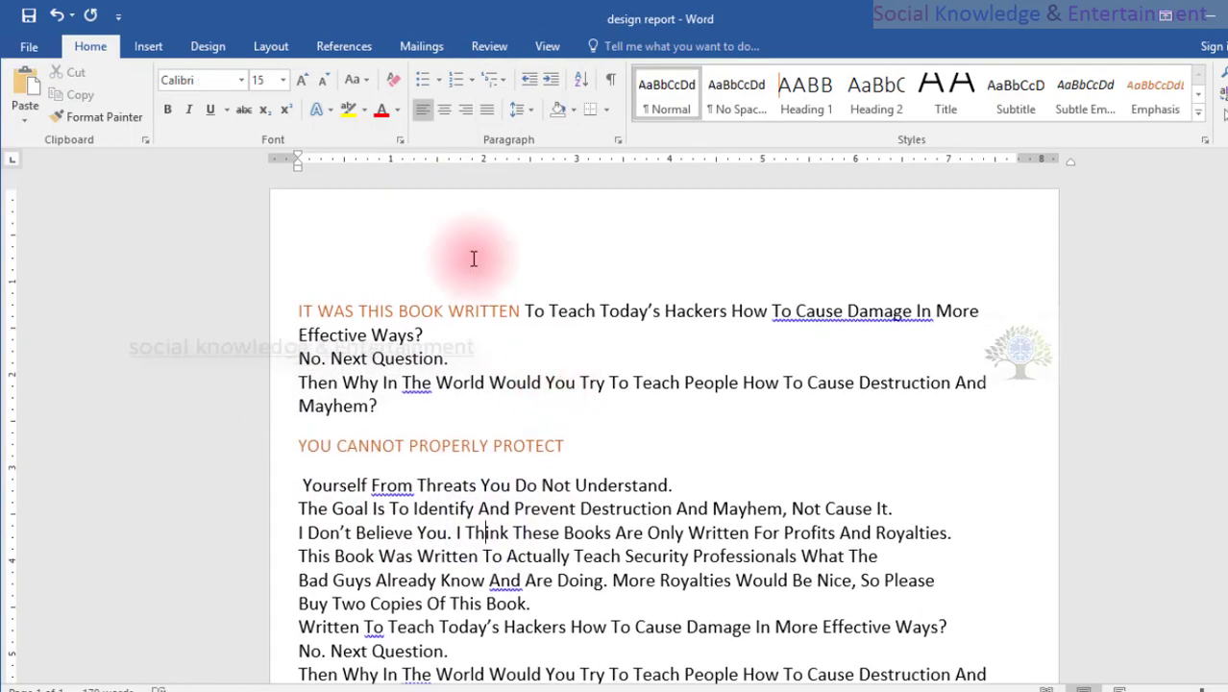
Insert a table of contents using Automatic Table 1 on the blank line above the first line of text.
click(375, 205)
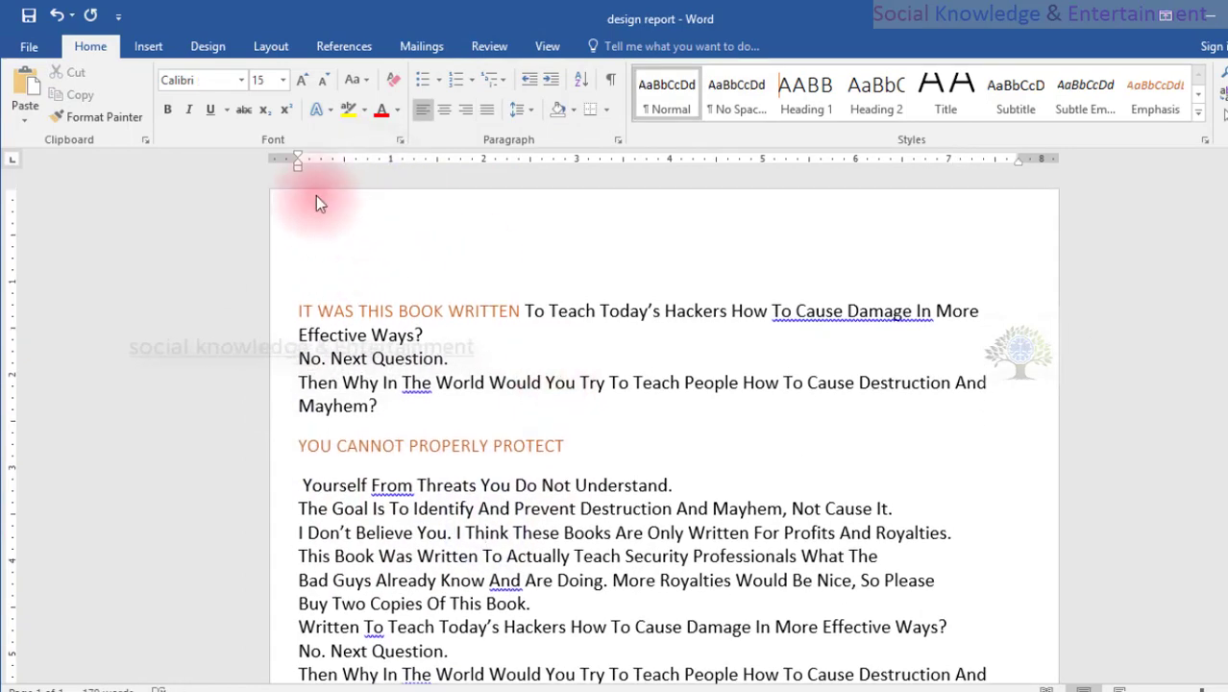
click(336, 48)
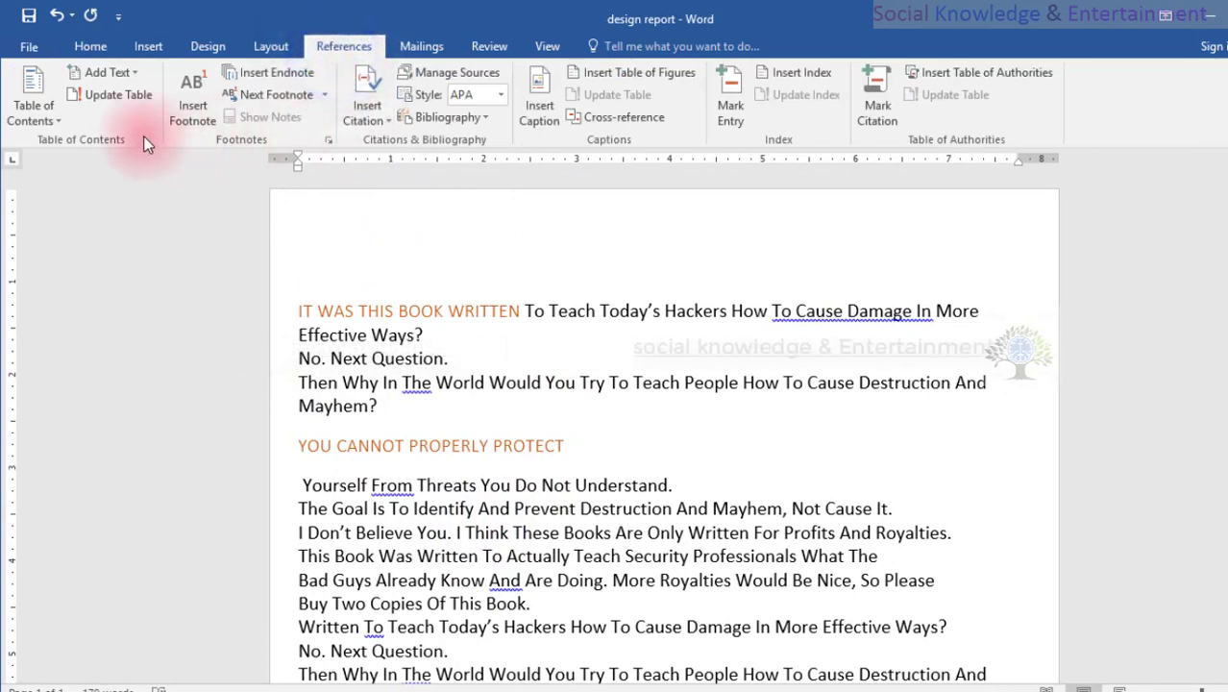
click(52, 122)
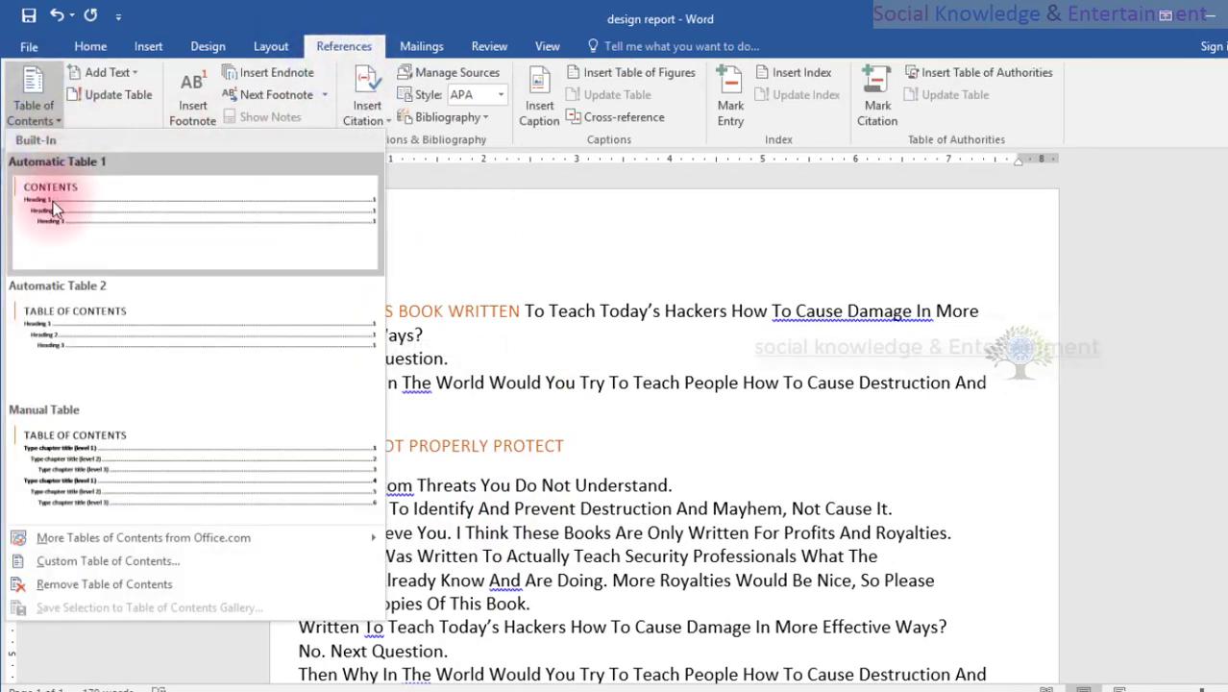
click(201, 221)
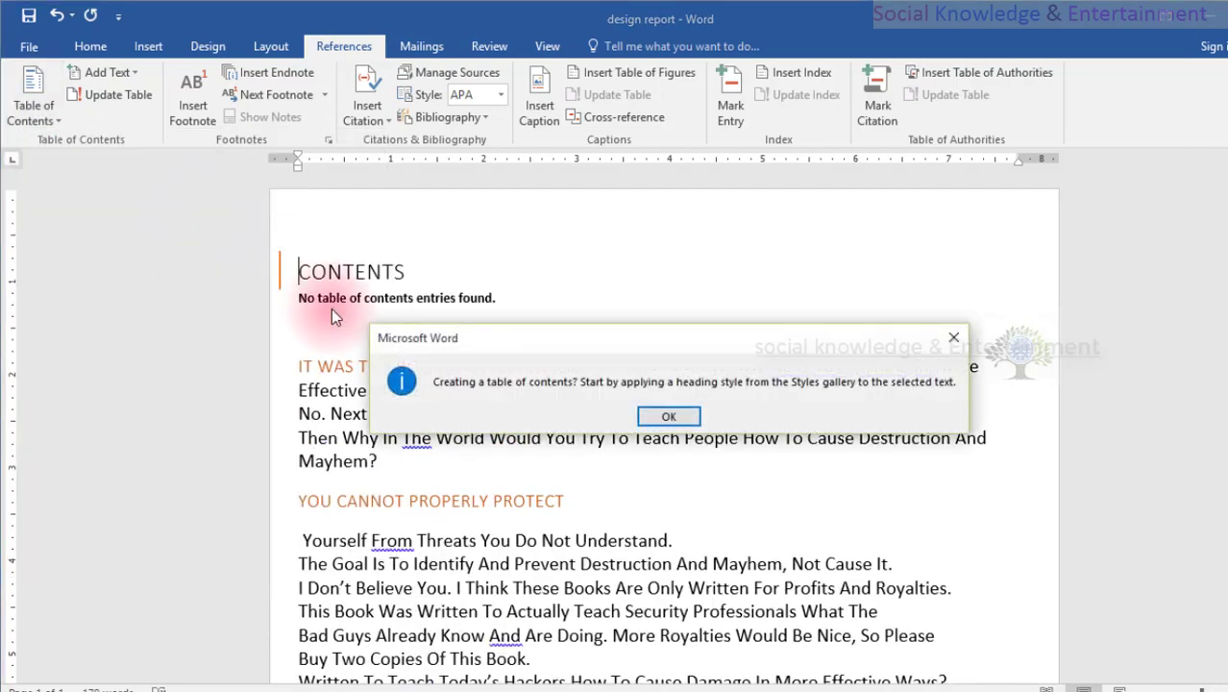
click(669, 416)
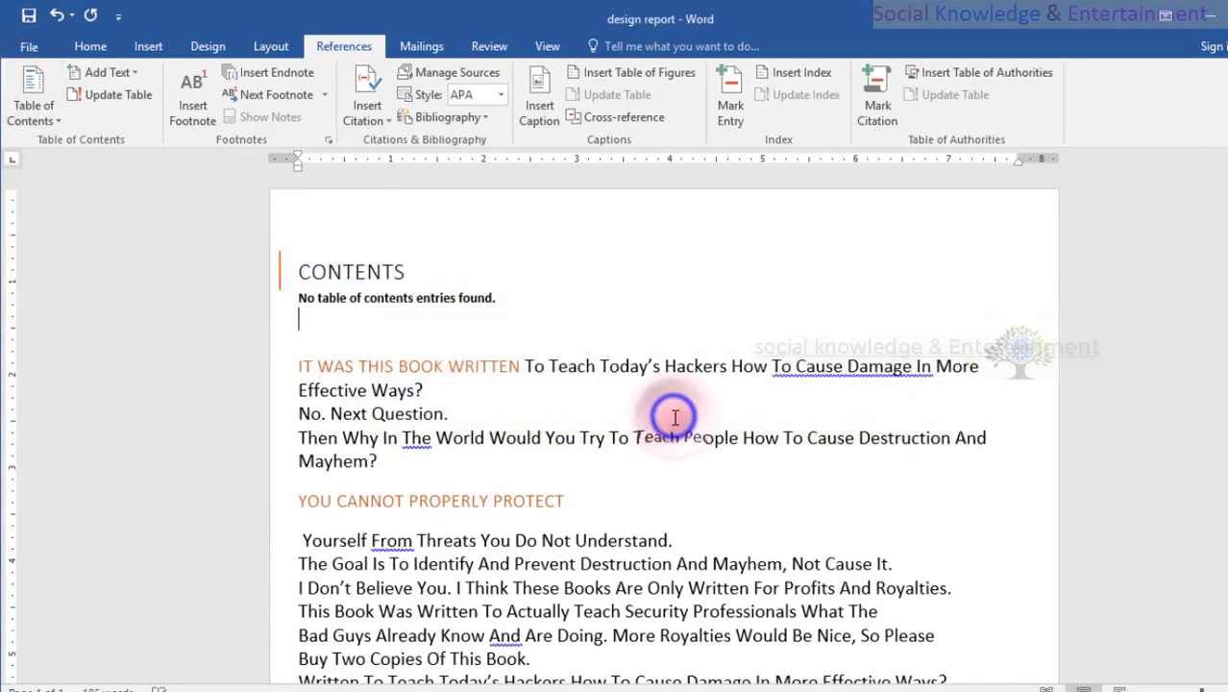
Try to update the table of contents.
click(87, 96)
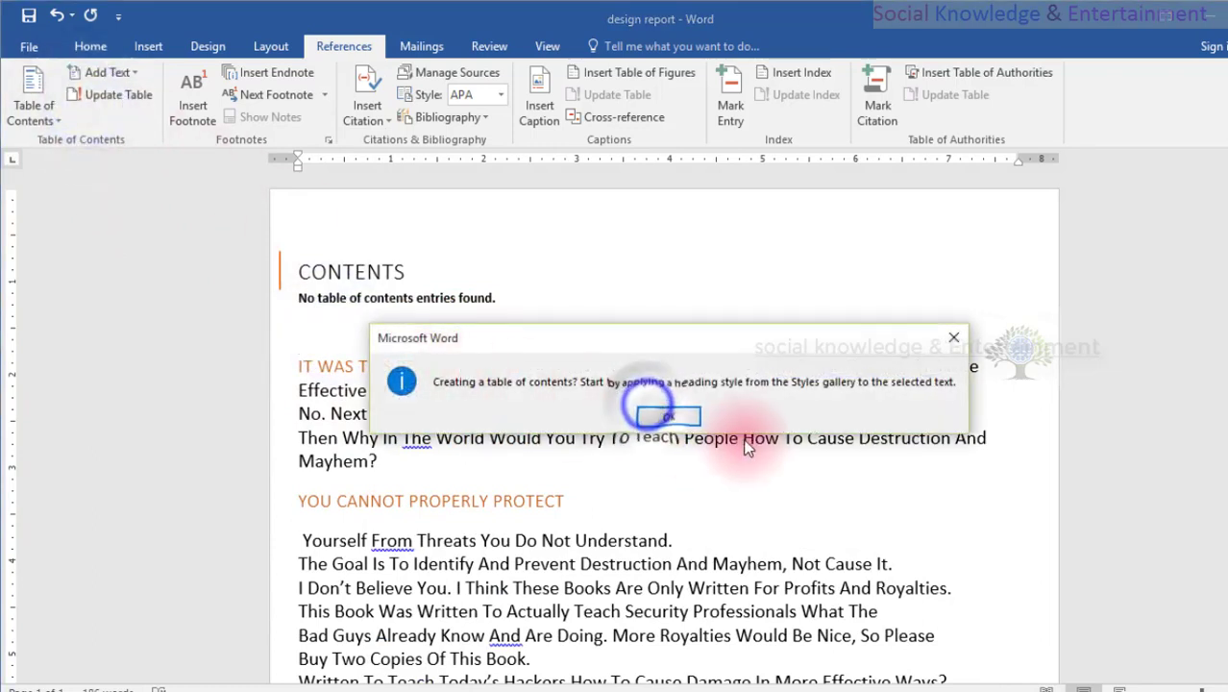
click(672, 419)
click(354, 272)
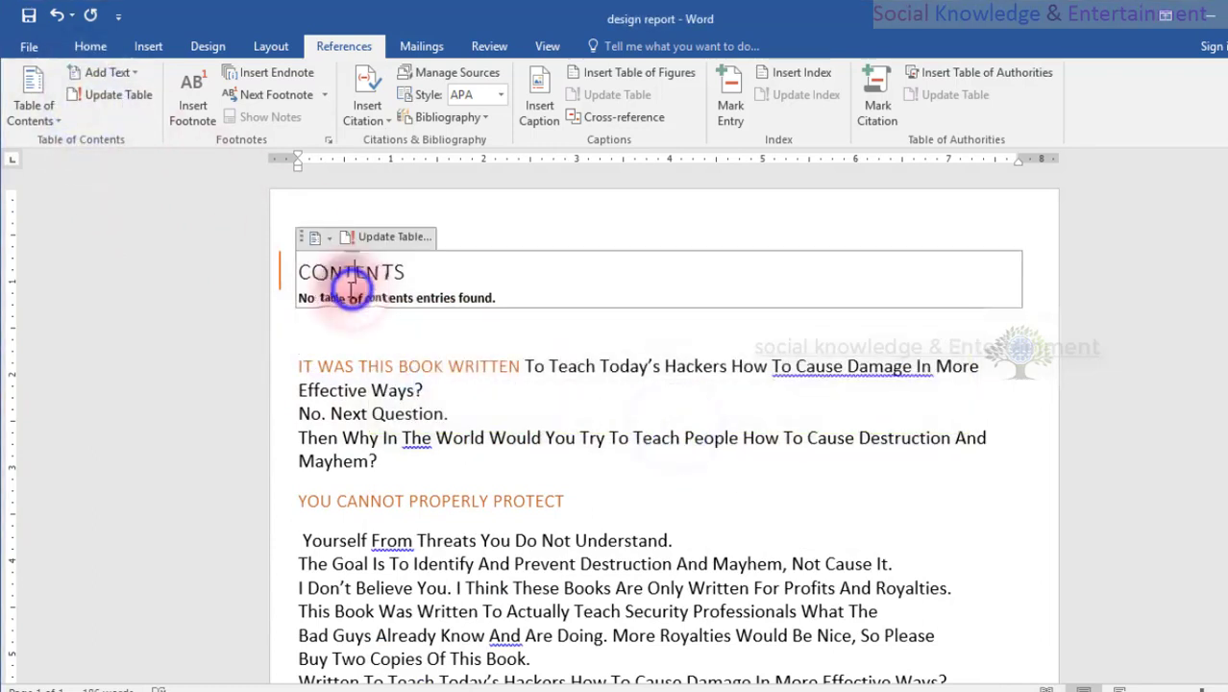
click(379, 240)
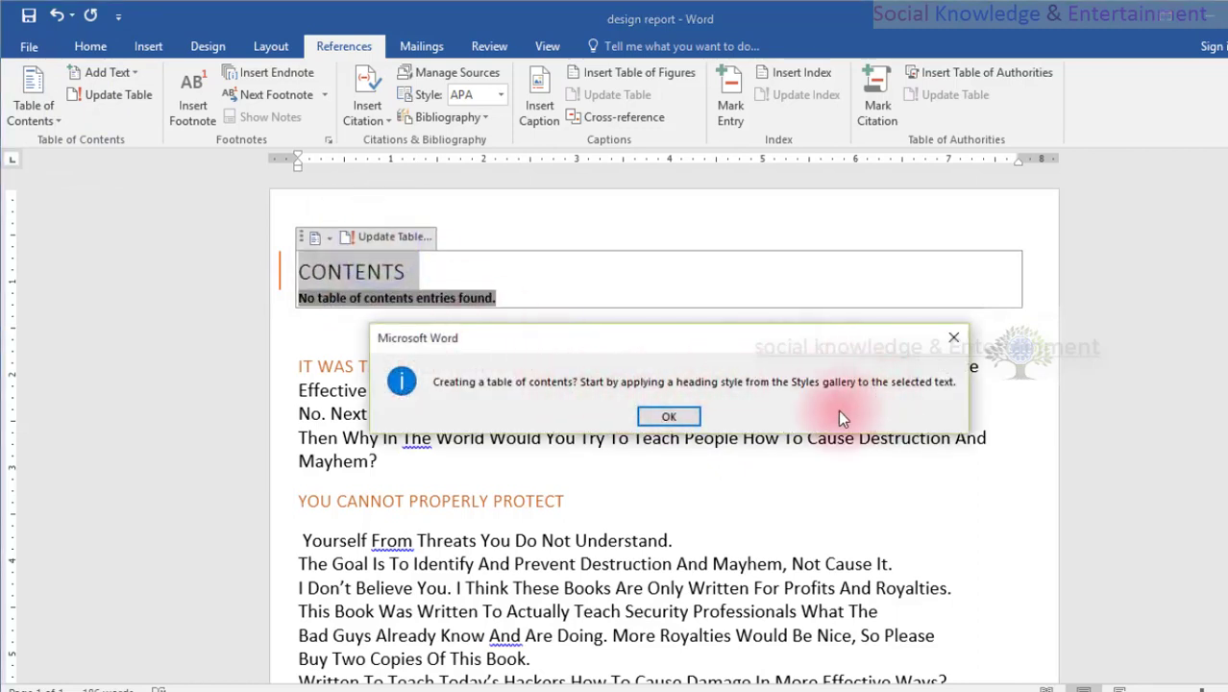
click(662, 417)
Add the opening words "It Was This Book Written" to the table of contents as Level 1.
click(34, 104)
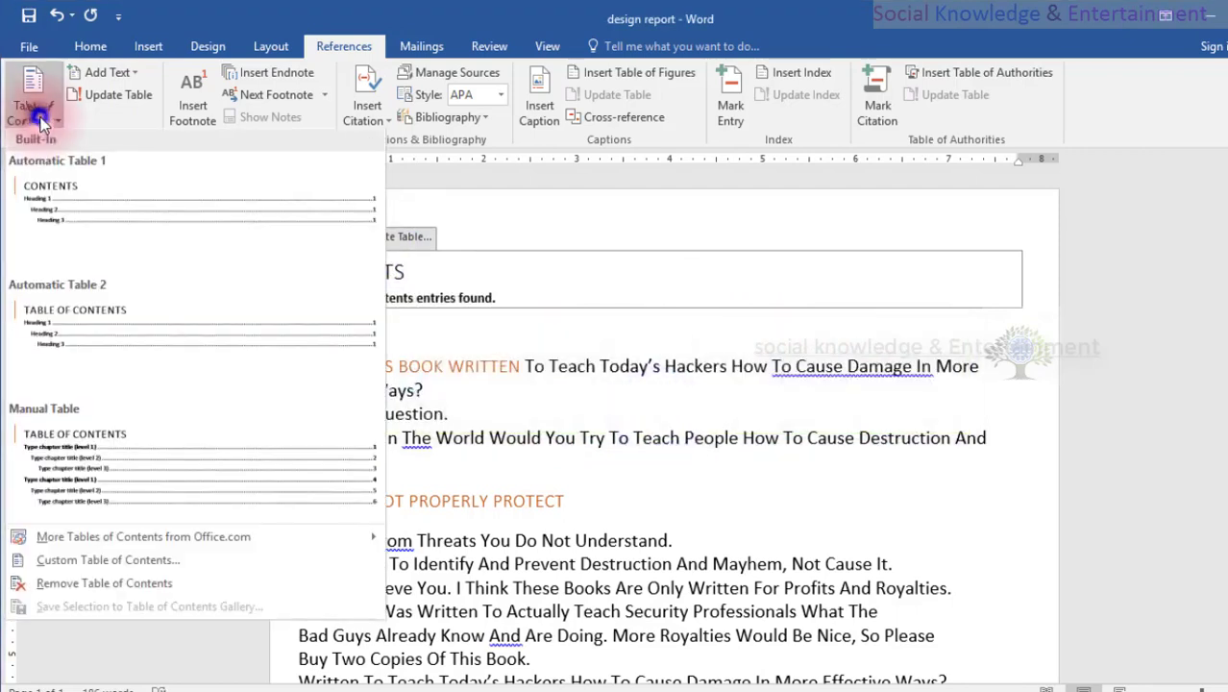
click(96, 76)
click(98, 75)
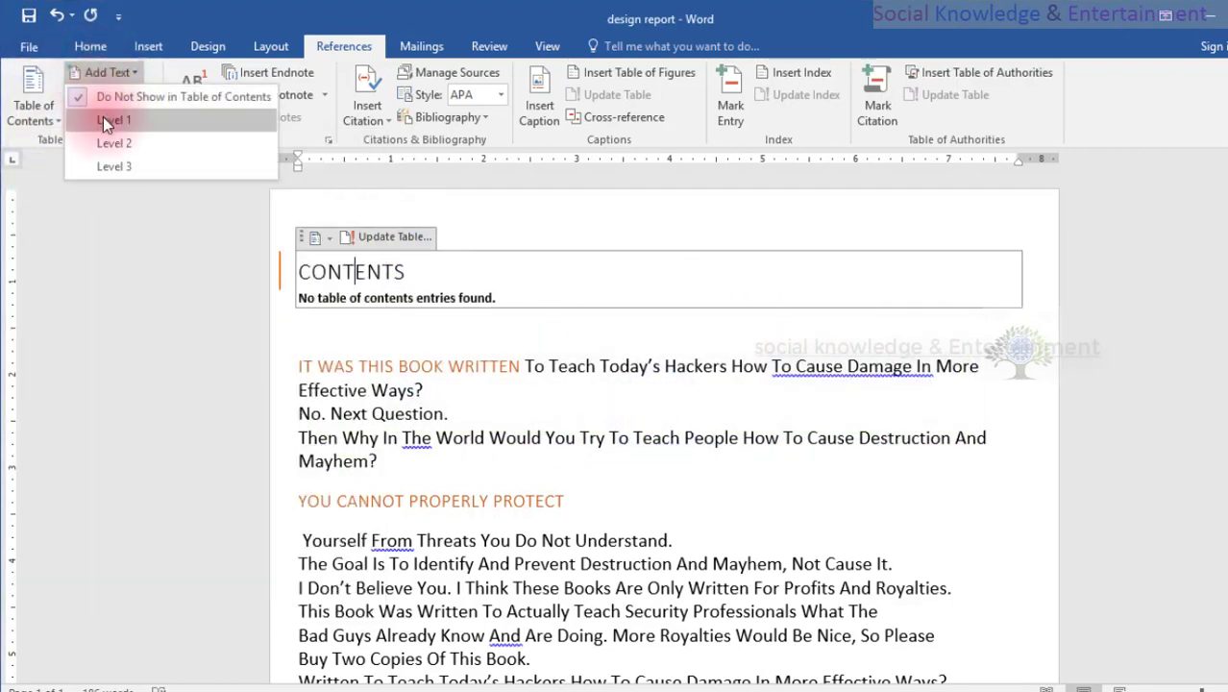
click(392, 348)
drag(298, 366, 521, 368)
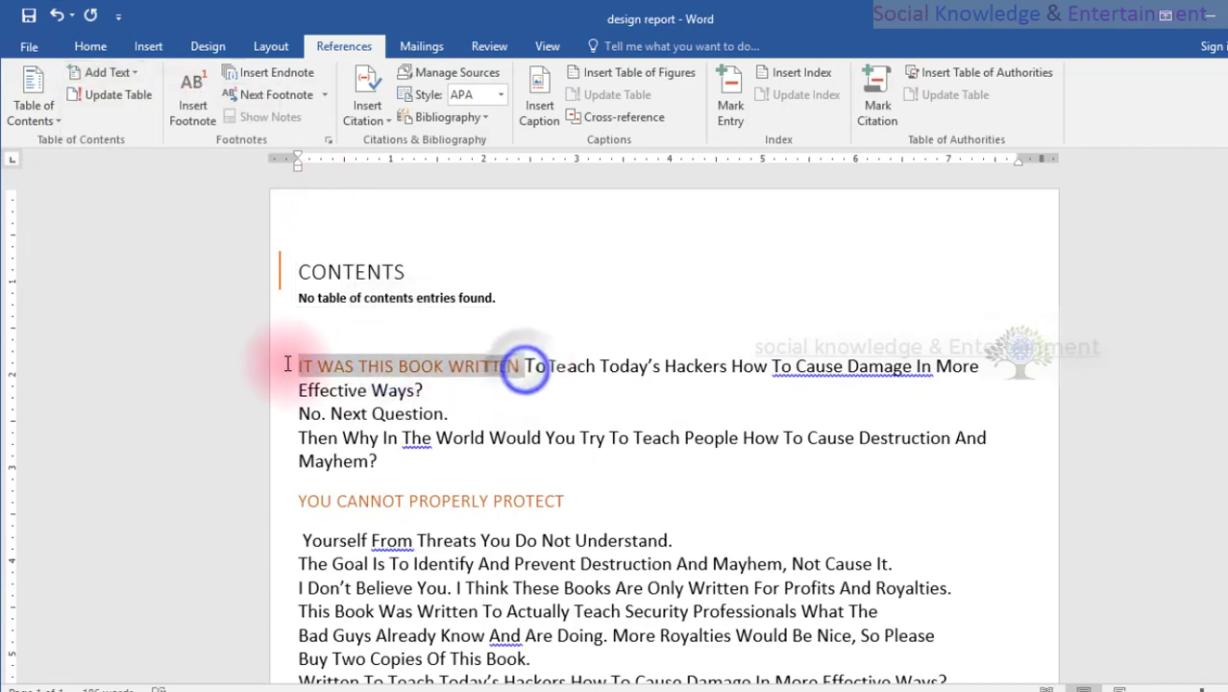
click(96, 74)
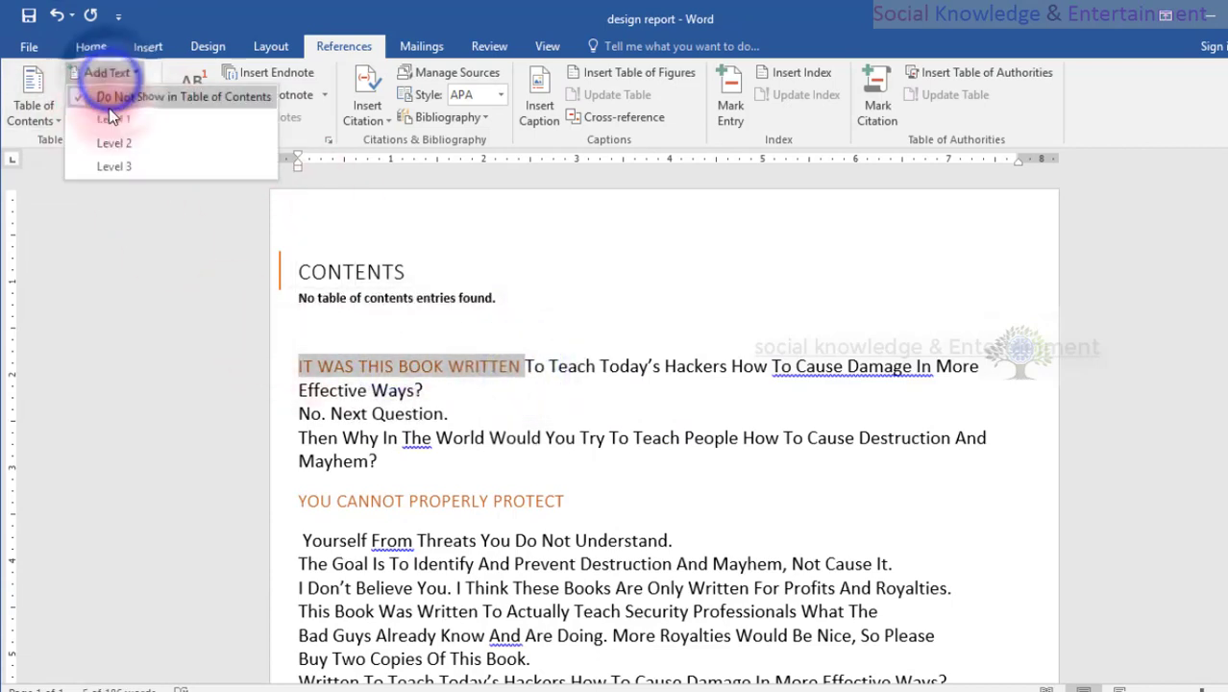
click(105, 119)
scroll(399, 382, down, 2)
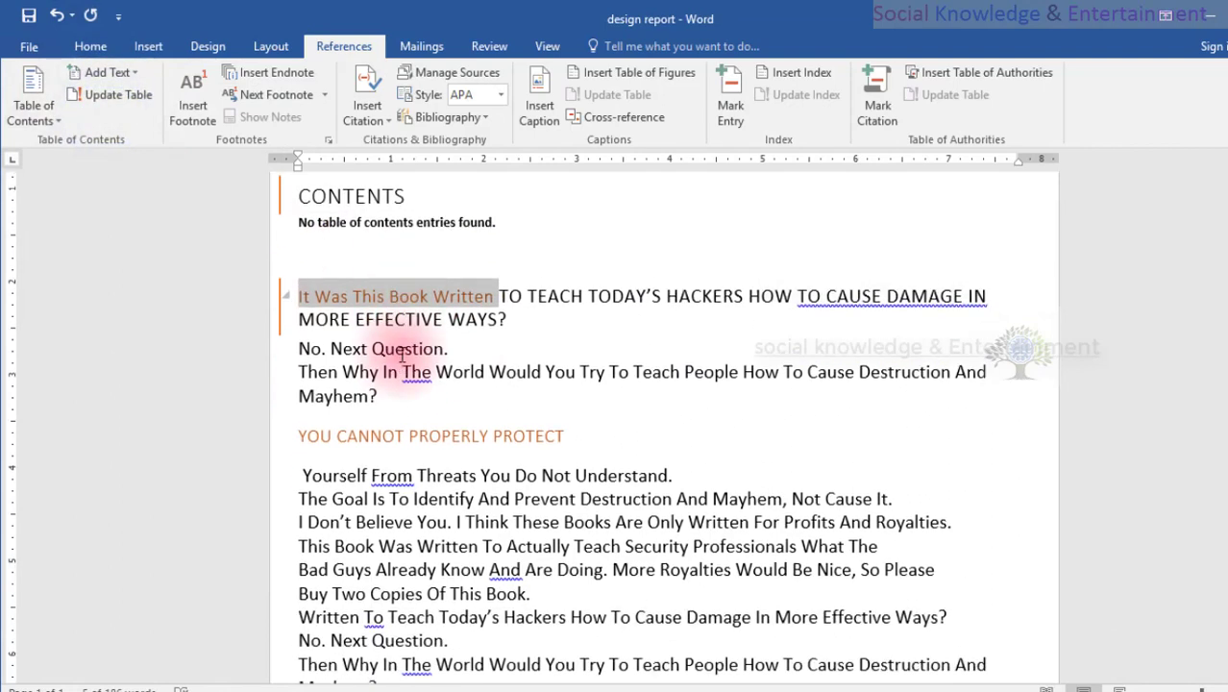
Add the "You Cannot Properly Protect" heading to the table of contents as Level 2.
click(505, 380)
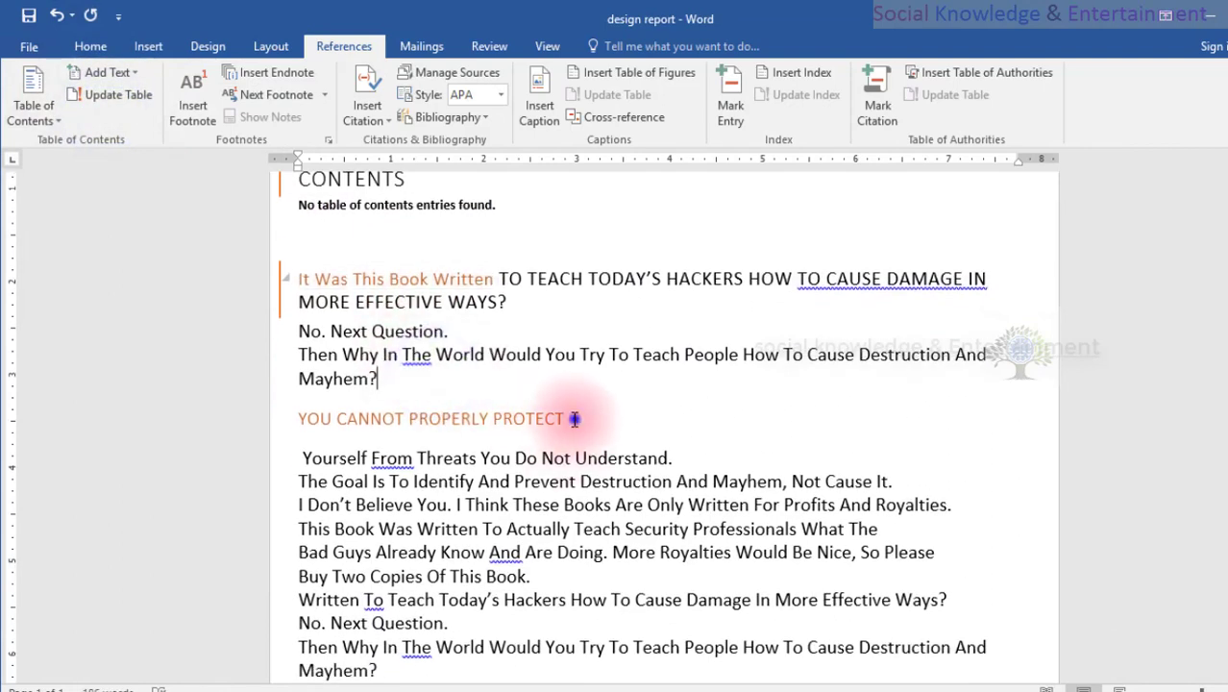
drag(565, 419, 298, 420)
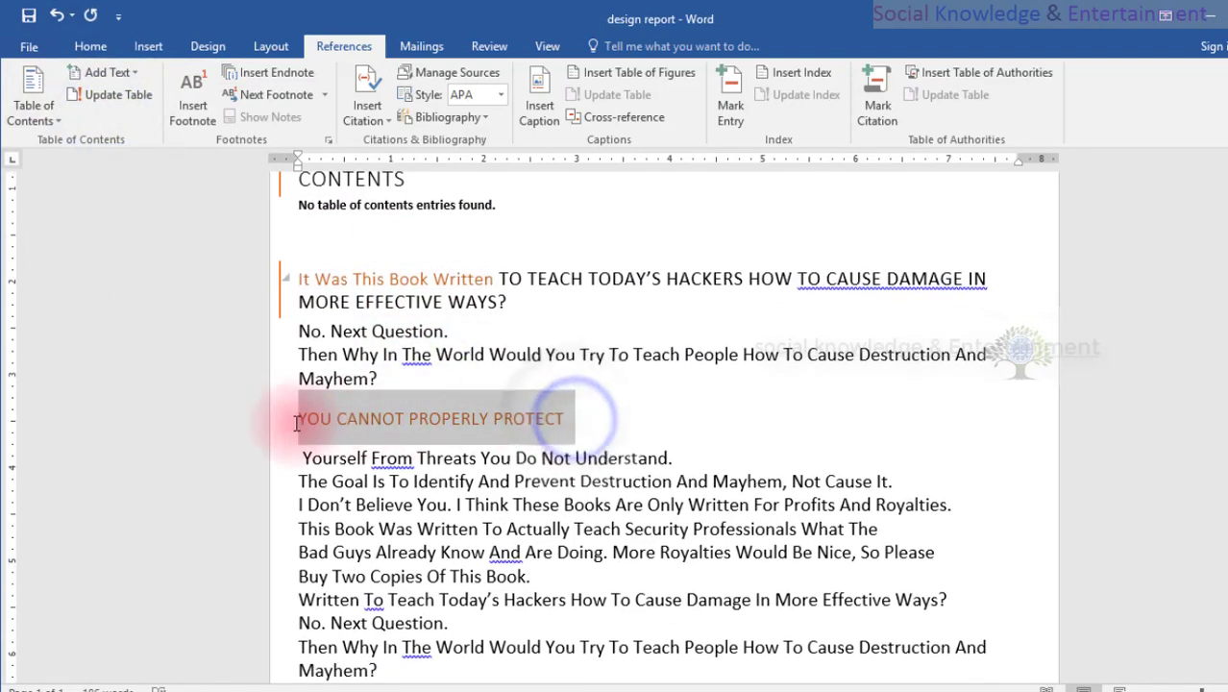
click(111, 77)
click(107, 142)
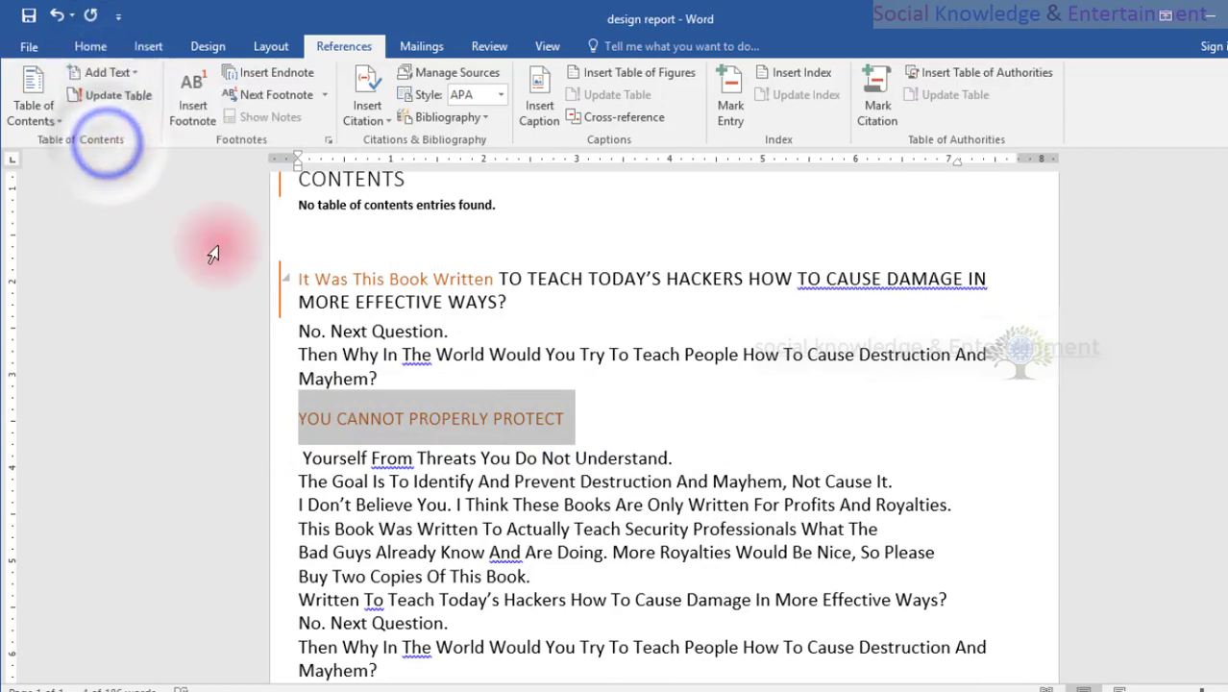
scroll(379, 421, down, 3)
click(368, 403)
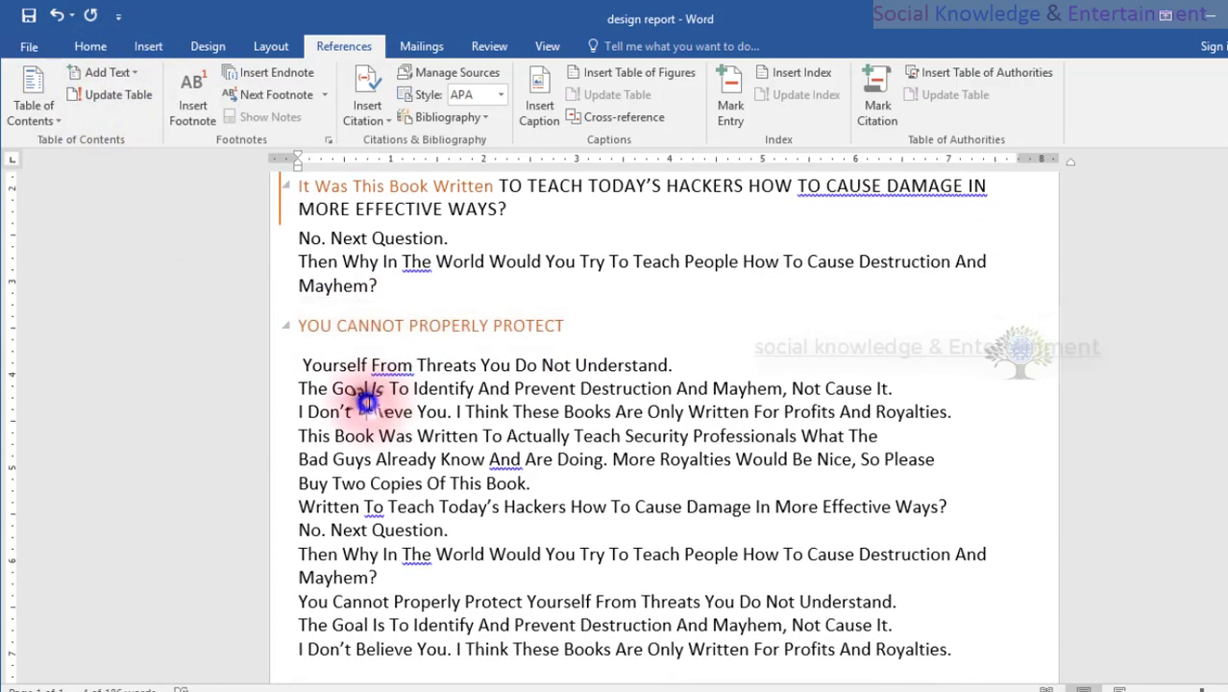
Split "Written To Teach Today's" from the rest of its sentence onto its own line.
scroll(366, 397, down, 6)
scroll(366, 396, up, 5)
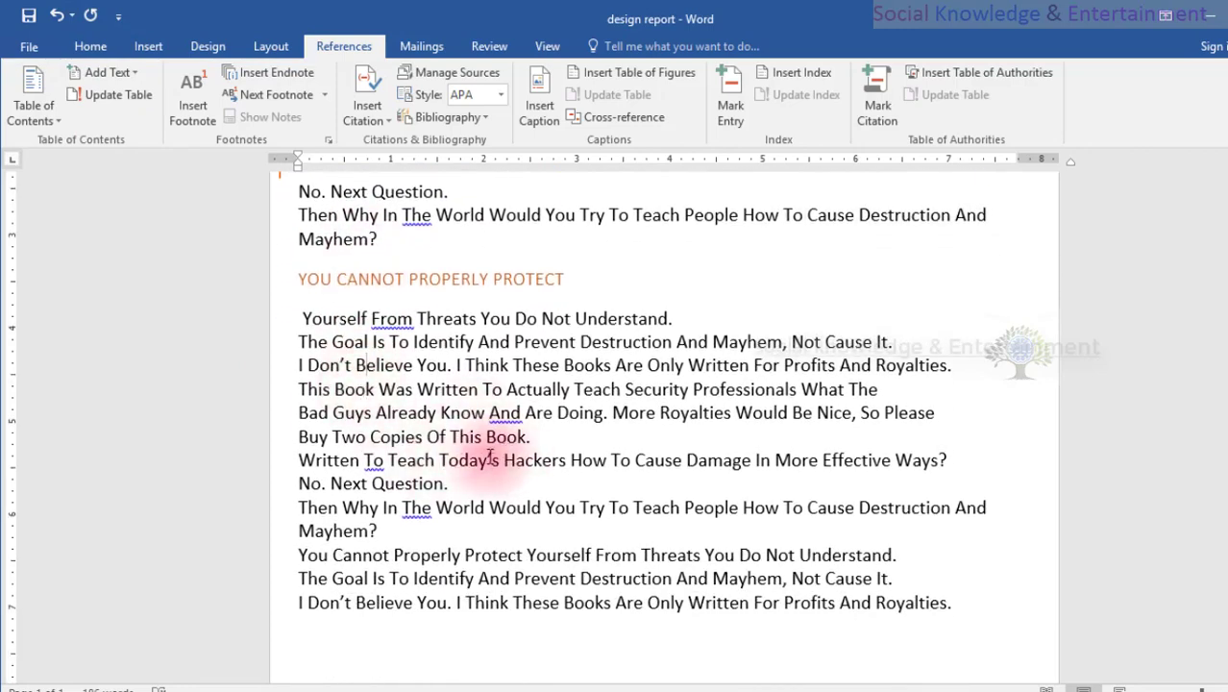
click(499, 459)
key(Return)
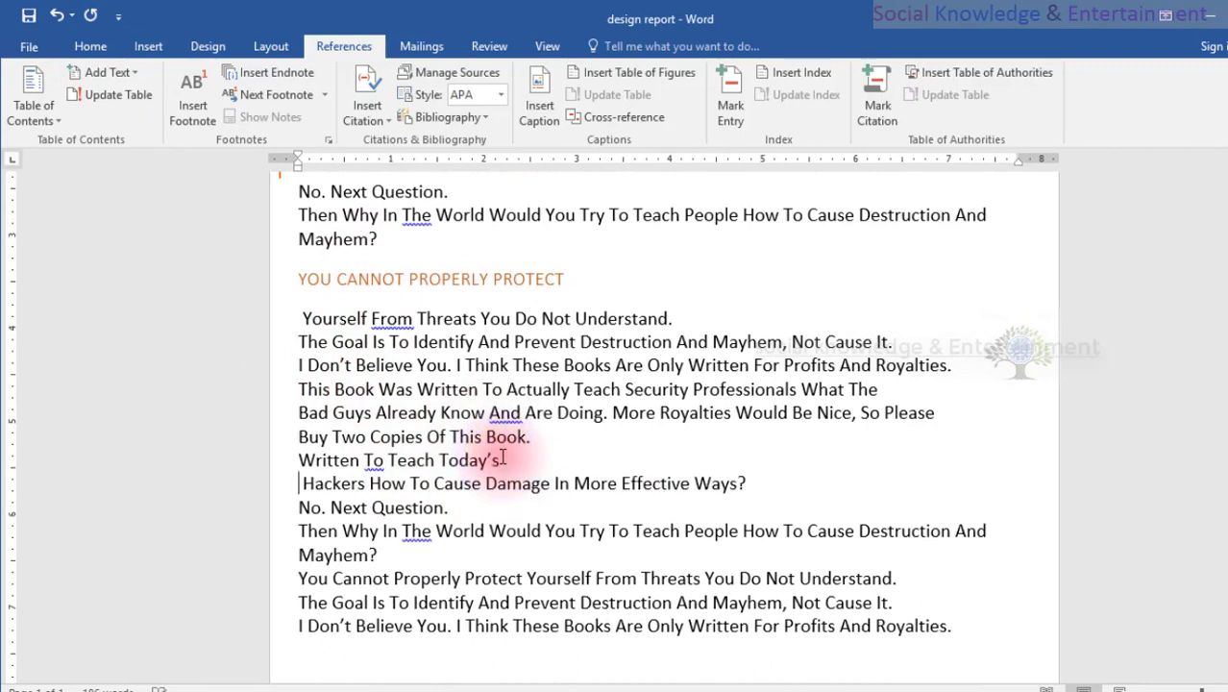
Add the line "Written To Teach Today's" to the table of contents as Level 1.
drag(503, 460, 298, 460)
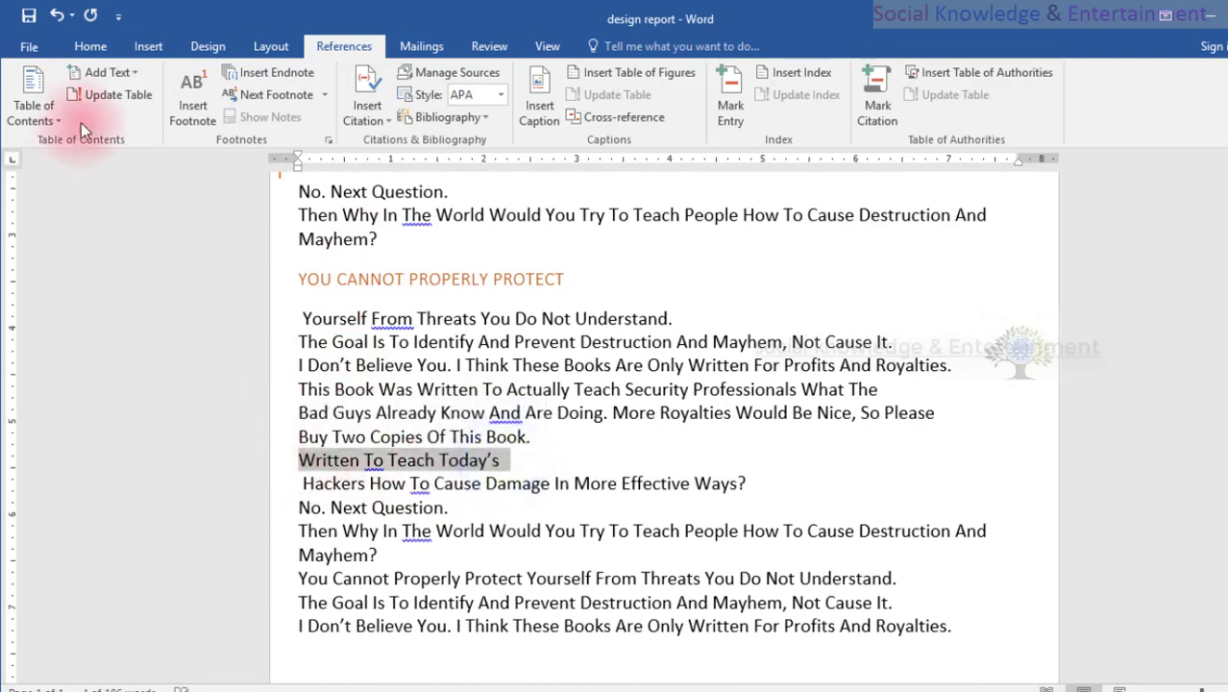
click(113, 74)
click(117, 116)
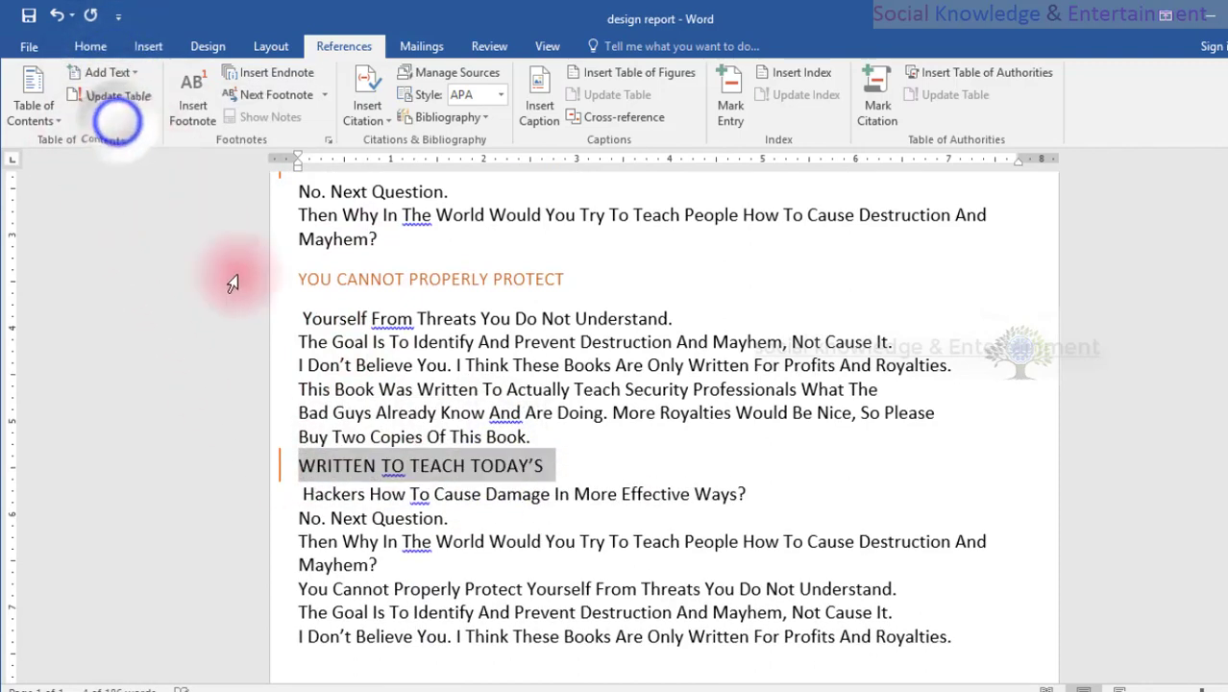
click(354, 331)
Update the table of contents so it lists the phrases that were assigned heading levels.
scroll(357, 332, up, 3)
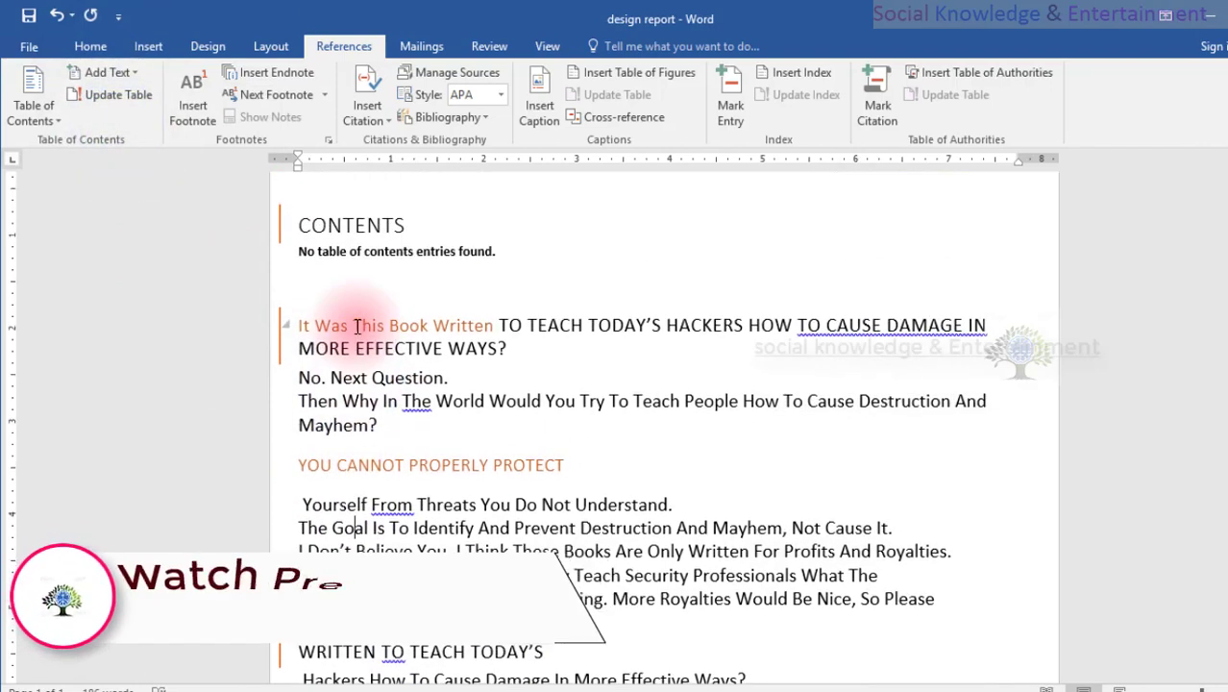
scroll(360, 351, down, 1)
scroll(360, 350, down, 3)
scroll(358, 348, up, 5)
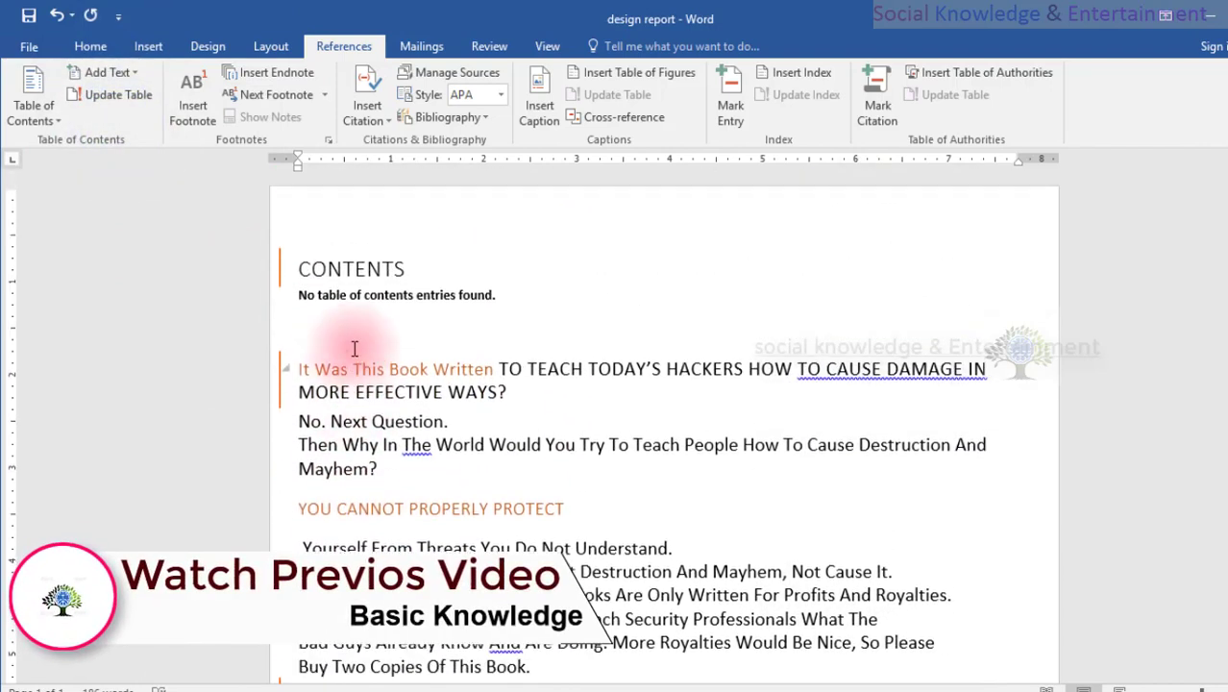
click(362, 278)
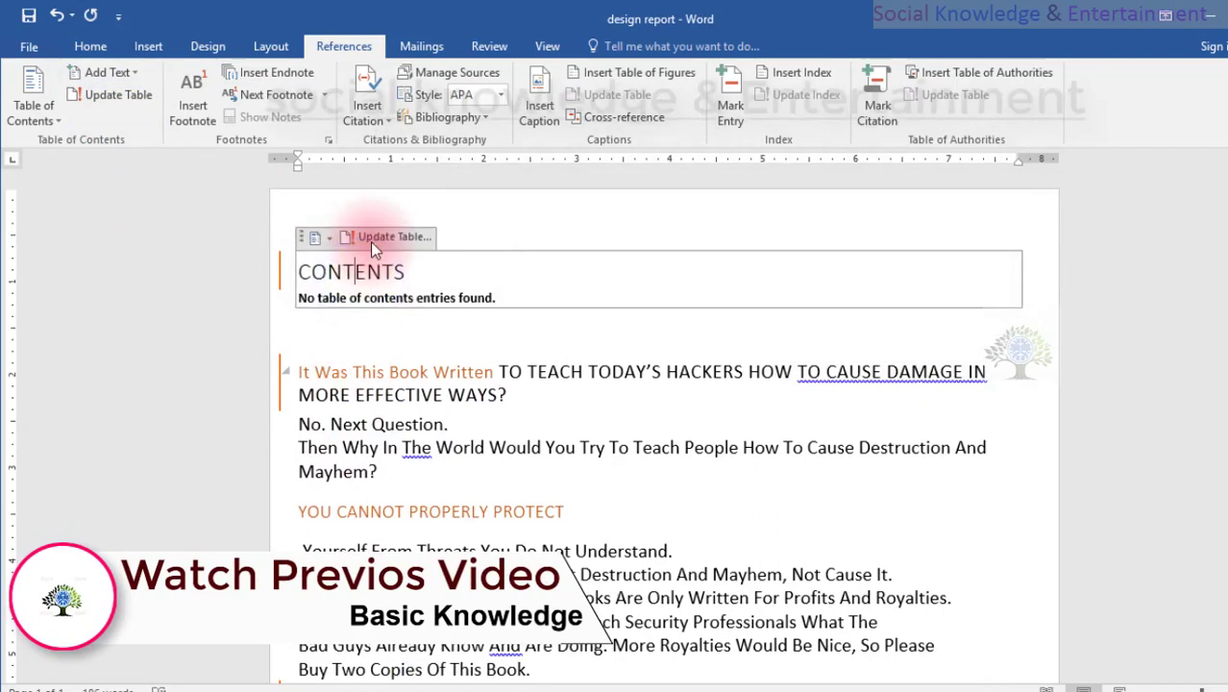
click(108, 94)
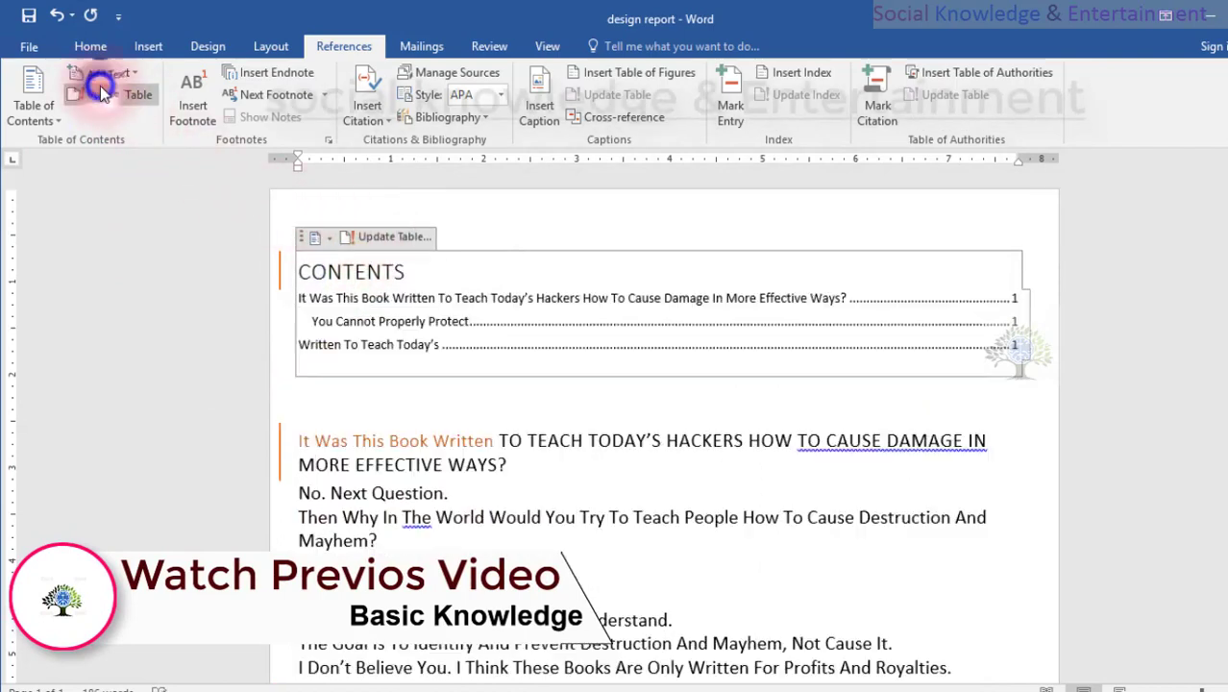
Examine the entries, indentation and page numbers in the updated table of contents.
click(847, 296)
click(633, 315)
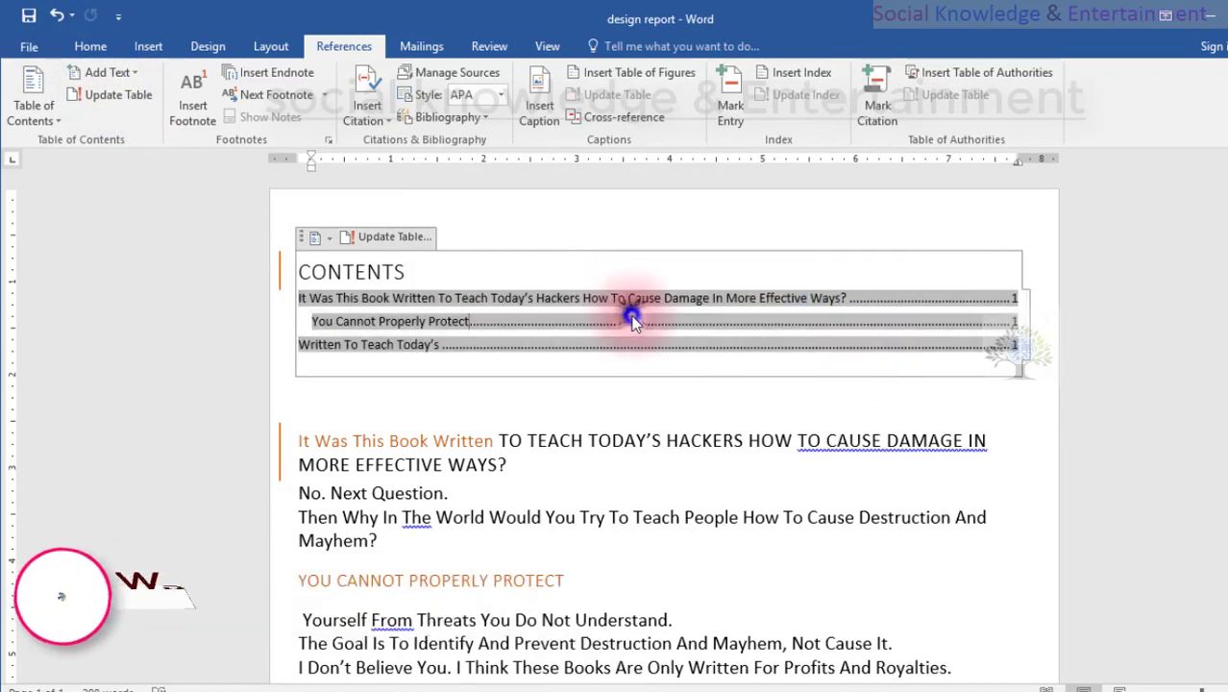
click(374, 313)
click(165, 315)
click(647, 205)
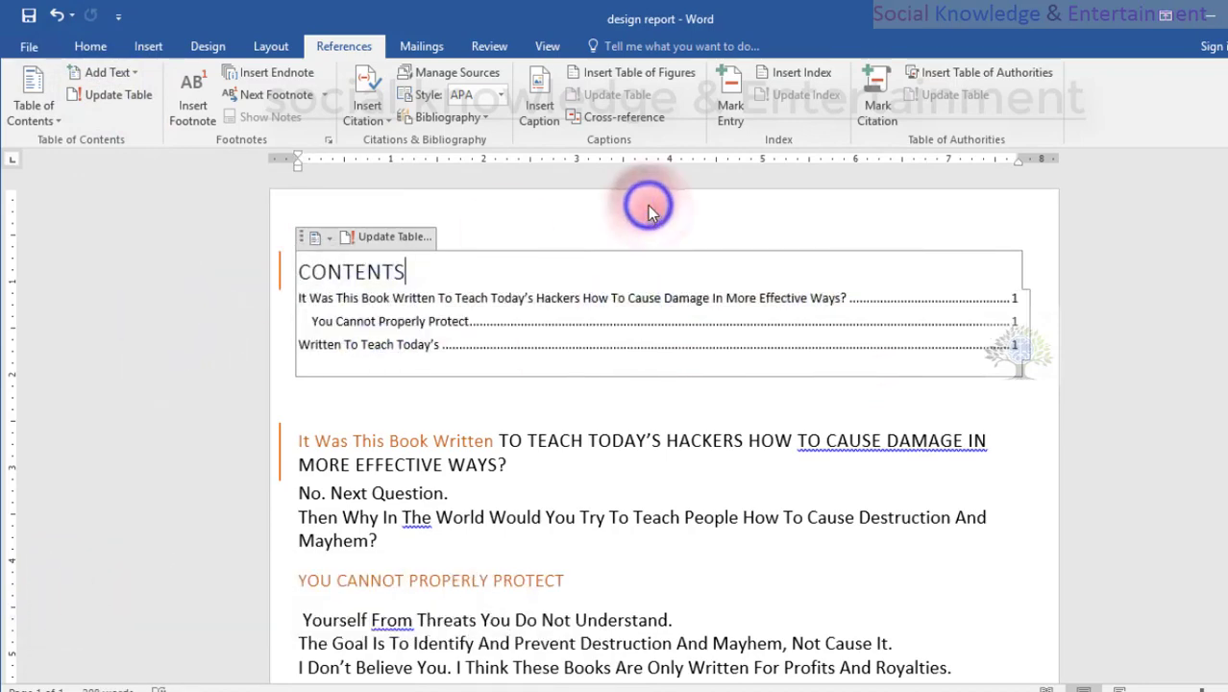
click(462, 299)
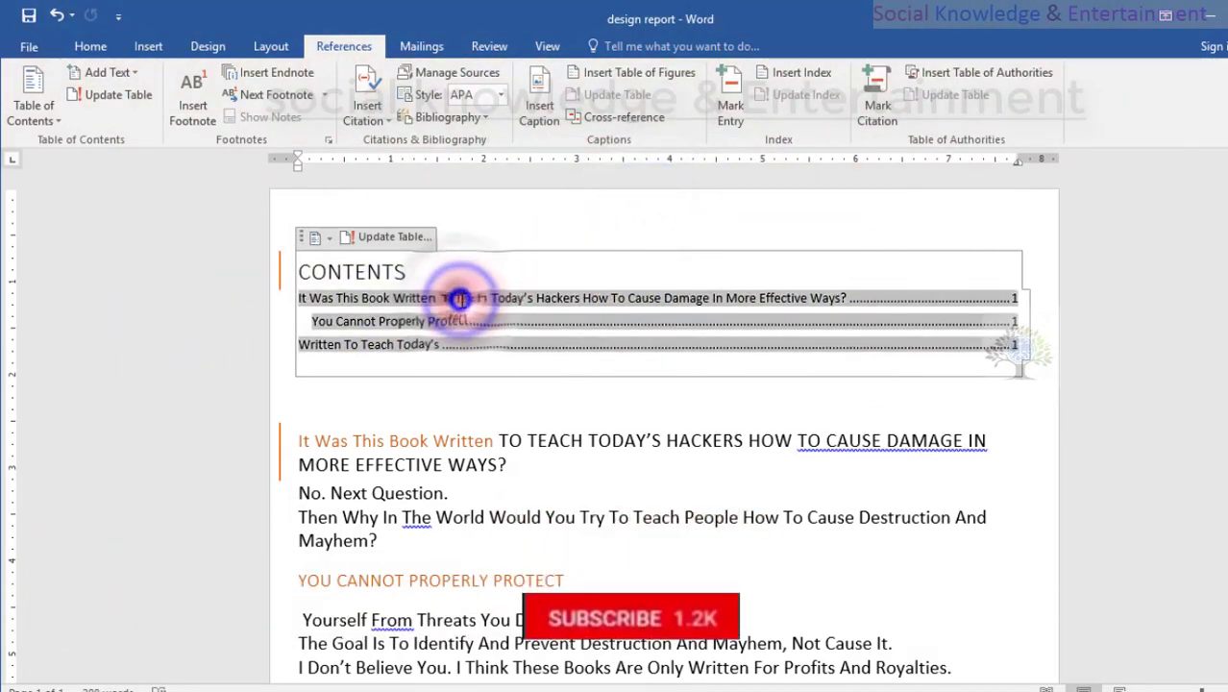
double_click(887, 304)
click(957, 300)
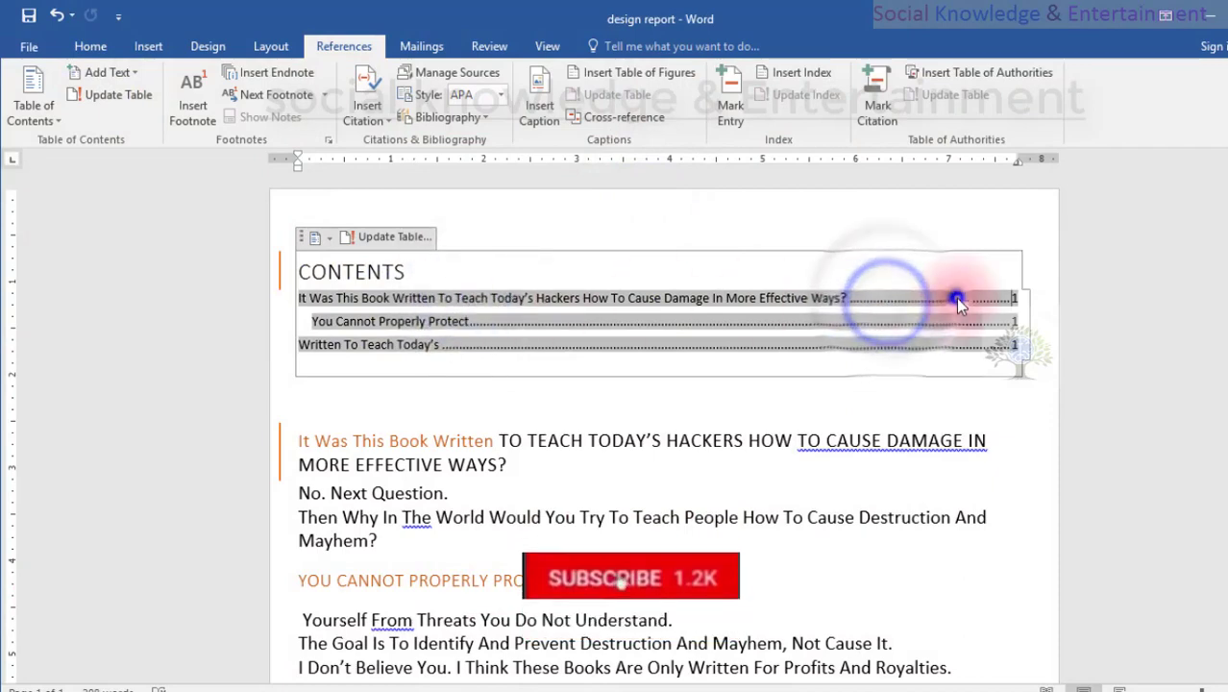
click(1056, 308)
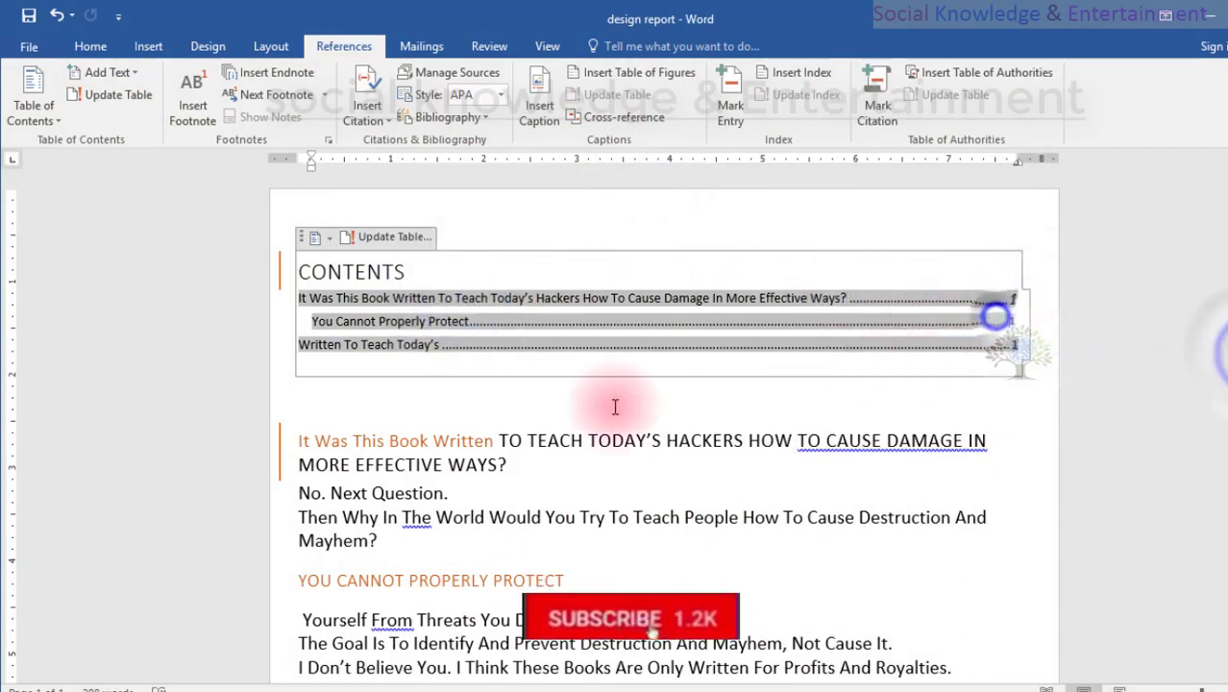
Copy the closing text from "Then Why In The World" through "Profits And Royalties." and paste it repeatedly at the document's end.
scroll(620, 405, down, 7)
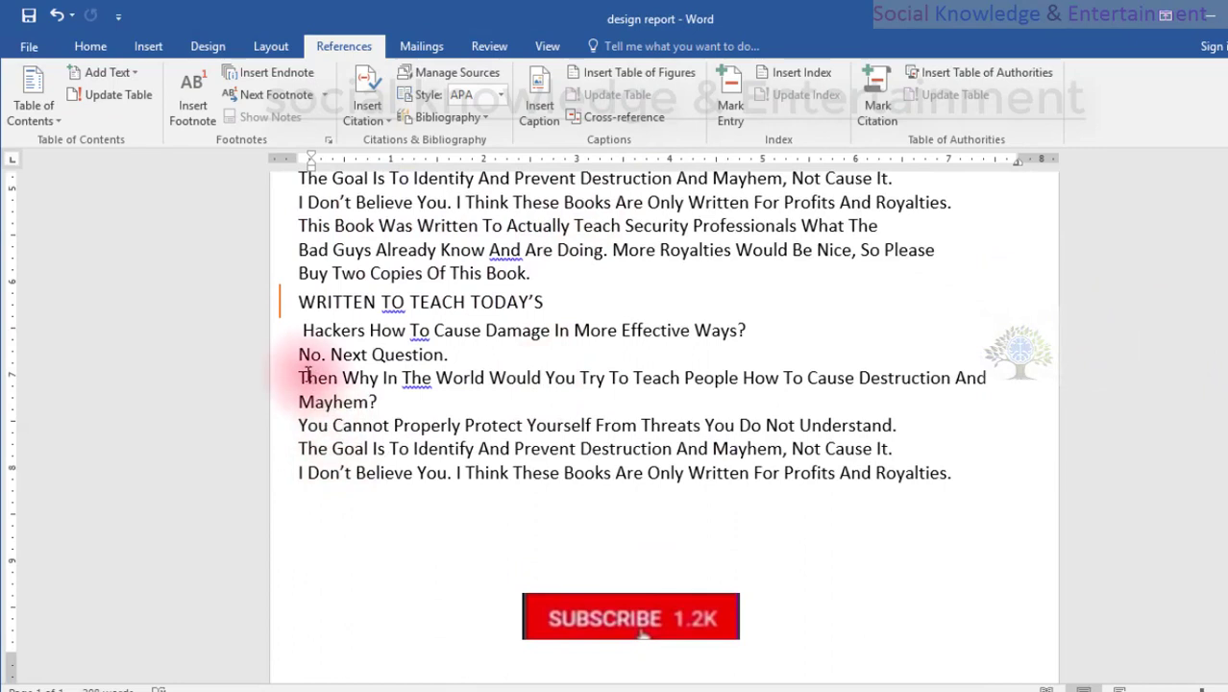
drag(301, 378, 918, 526)
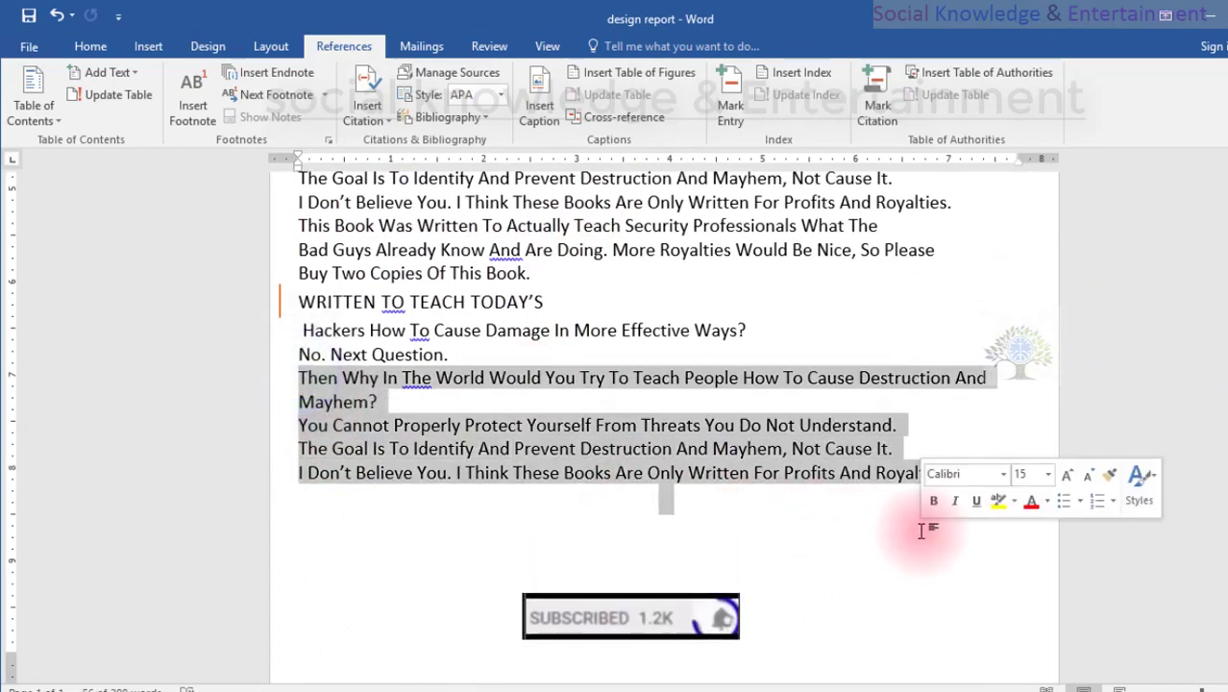
scroll(732, 515, down, 1)
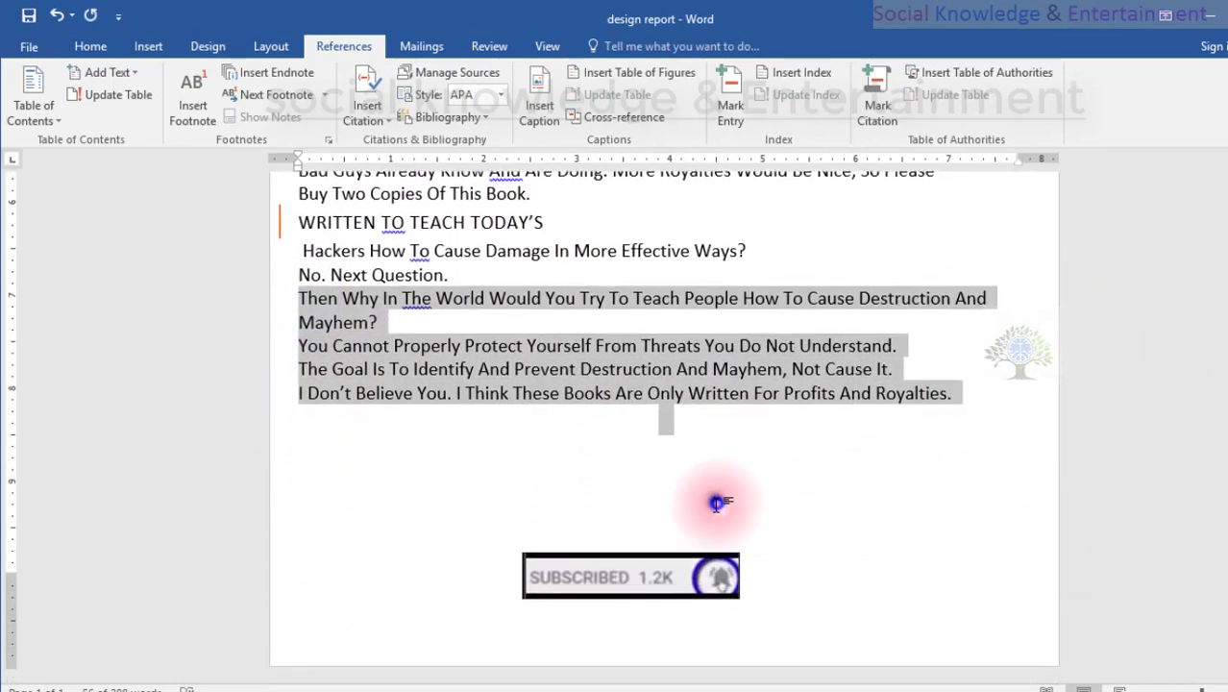
click(719, 499)
double_click(740, 459)
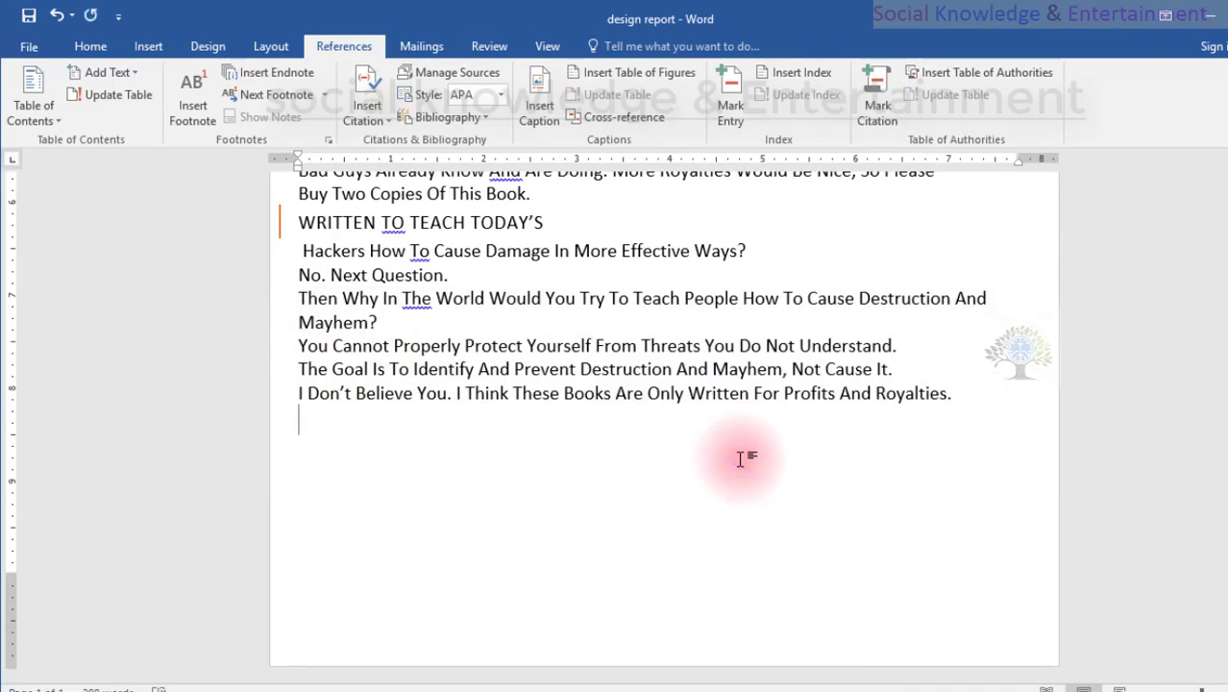
key(ctrl+v)
key(ctrl+v)
key(ctrl+v)
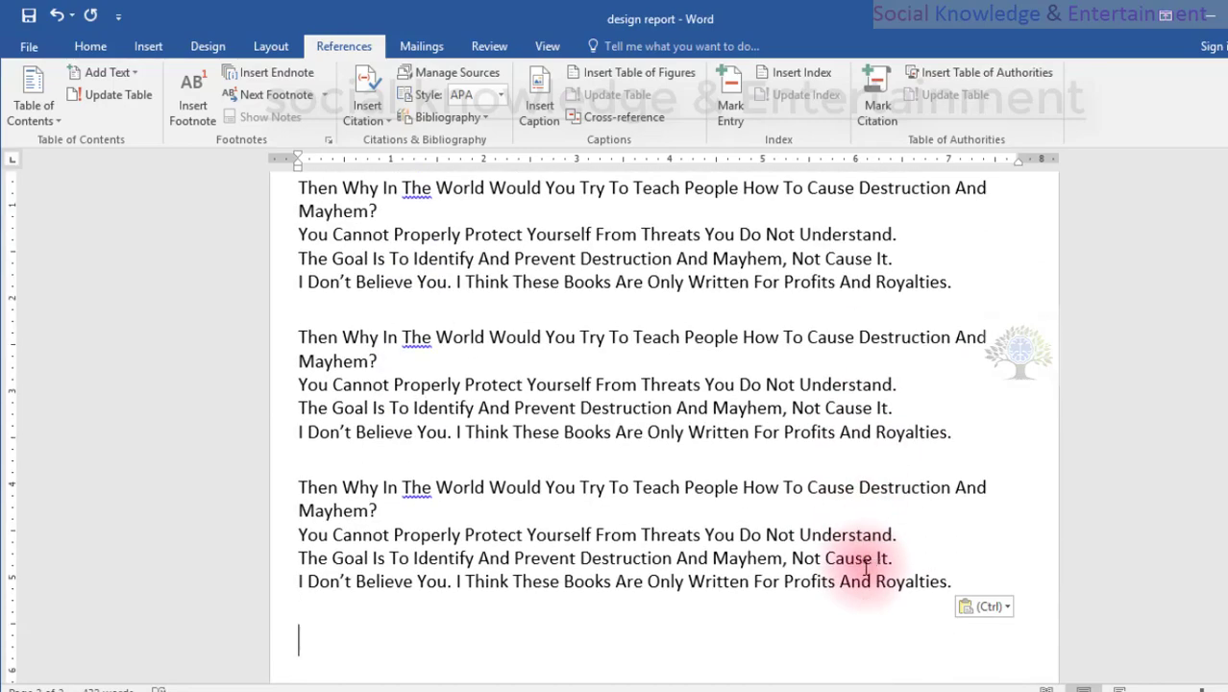
Add the first "You Cannot Properly Protect" phrase on the second page to the table of contents as Level 2.
scroll(726, 438, up, 6)
scroll(600, 438, down, 4)
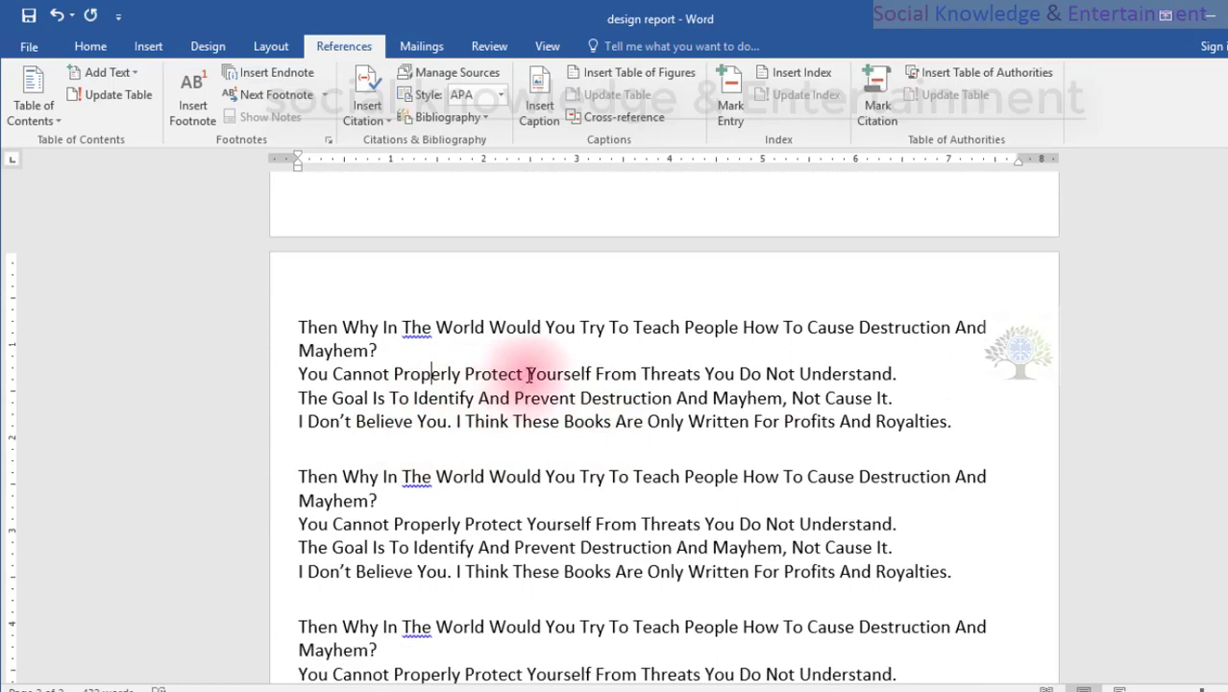
drag(527, 374, 300, 373)
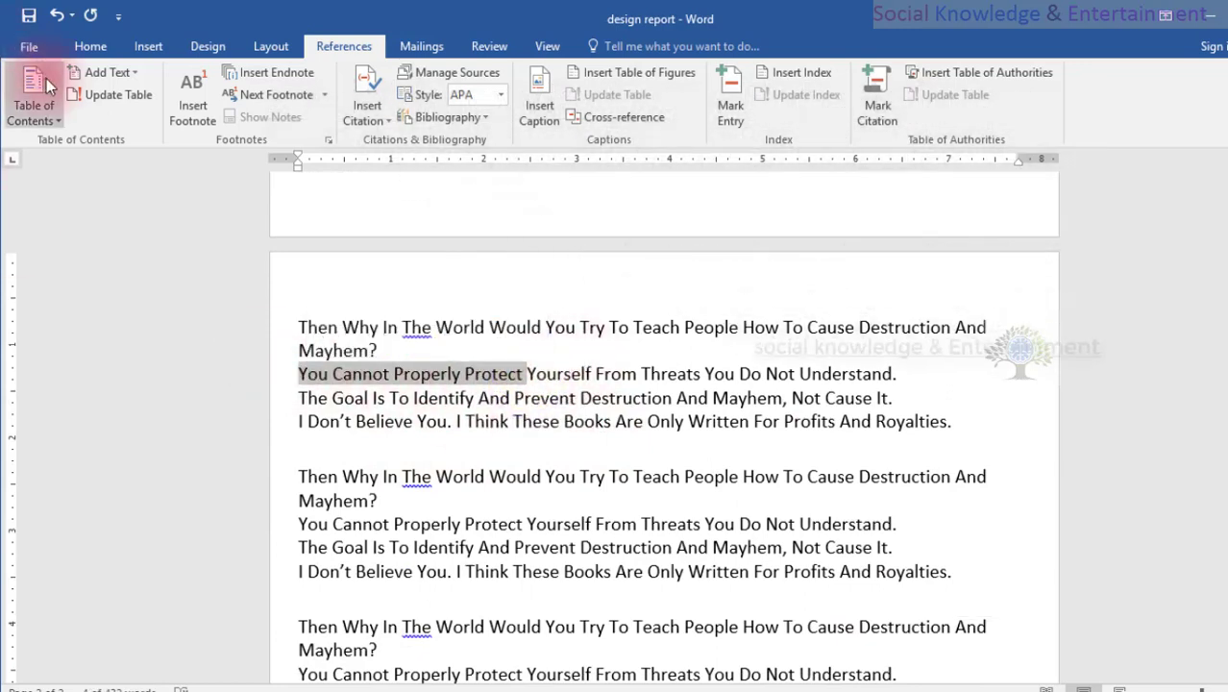
click(91, 74)
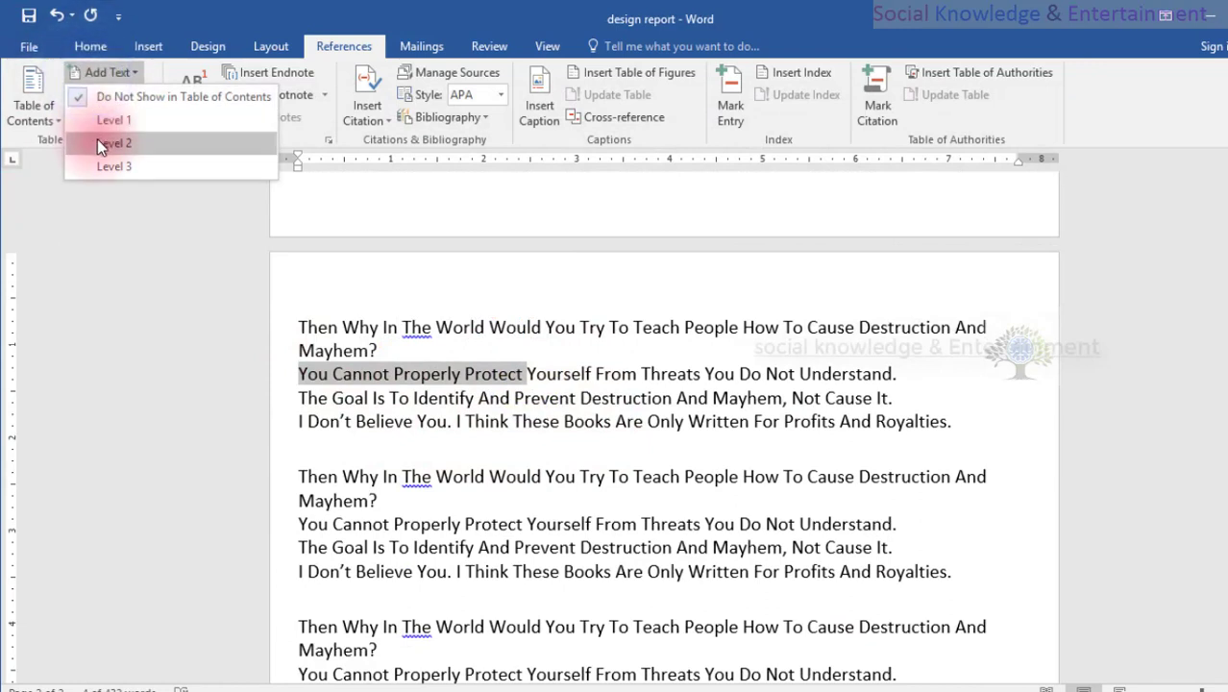
click(80, 48)
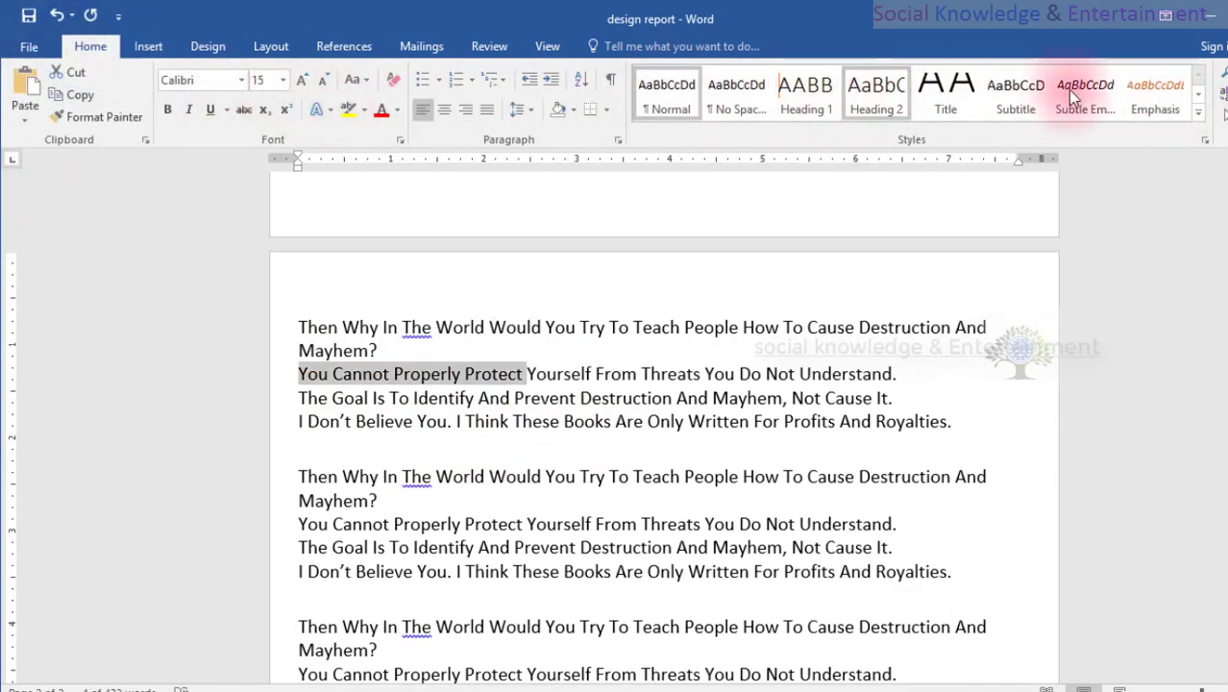
click(1143, 104)
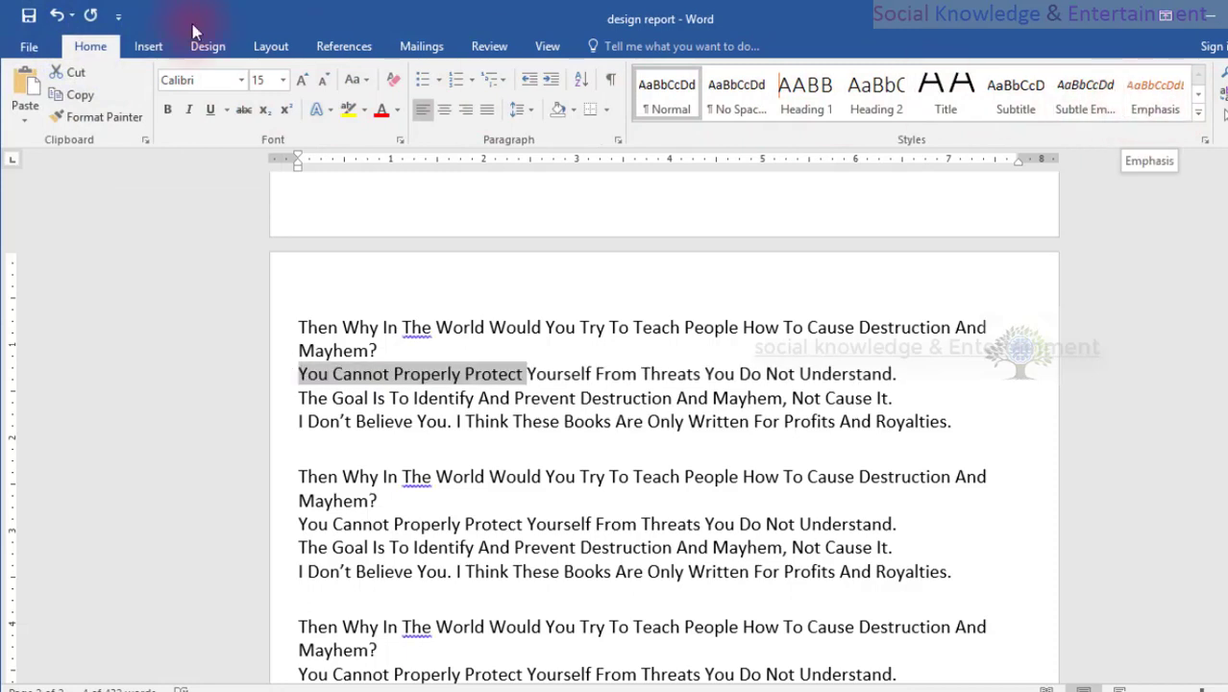
click(343, 46)
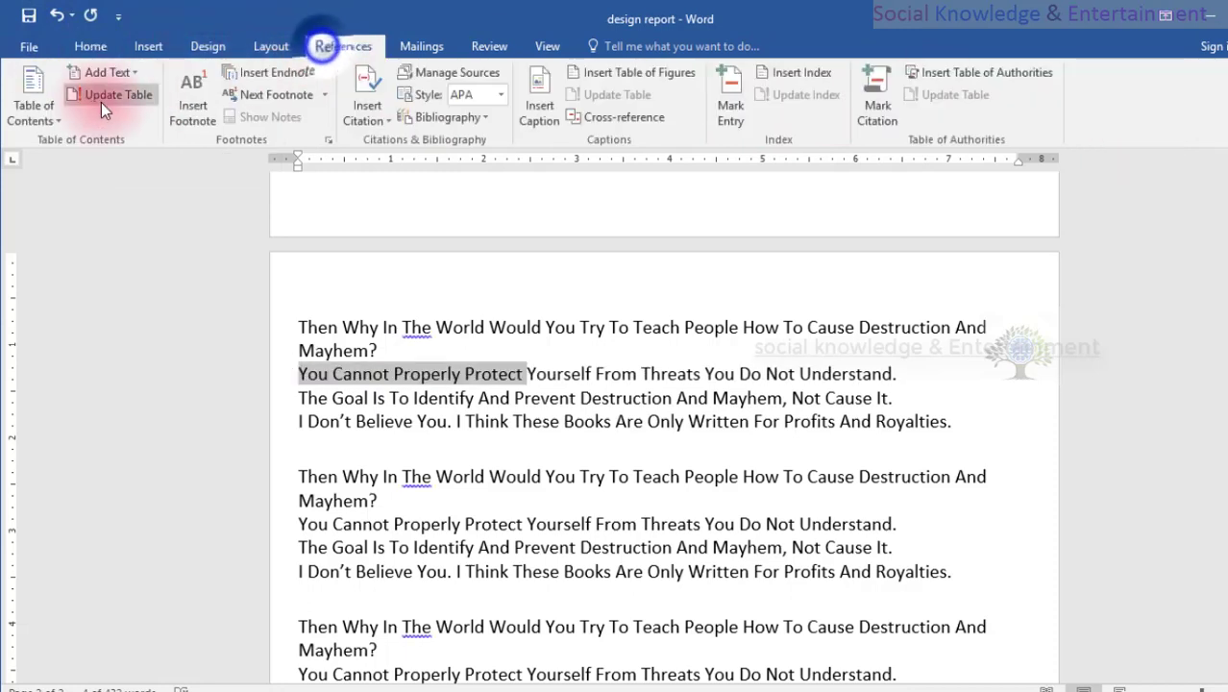
click(97, 76)
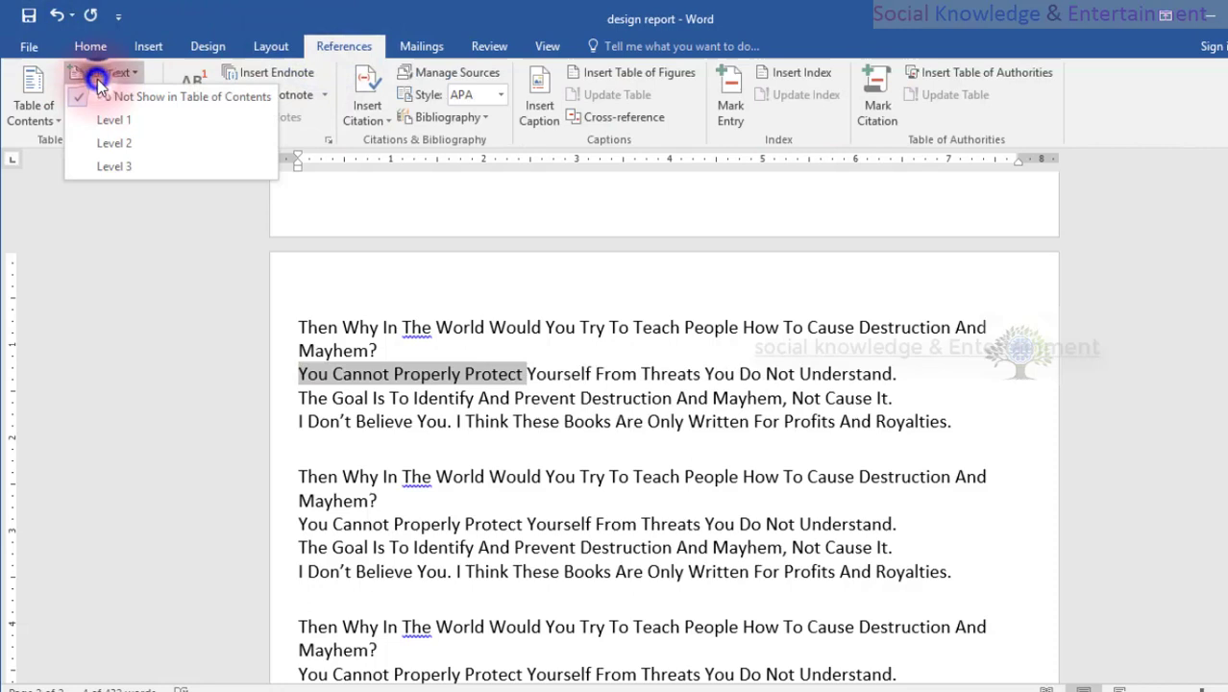
click(96, 141)
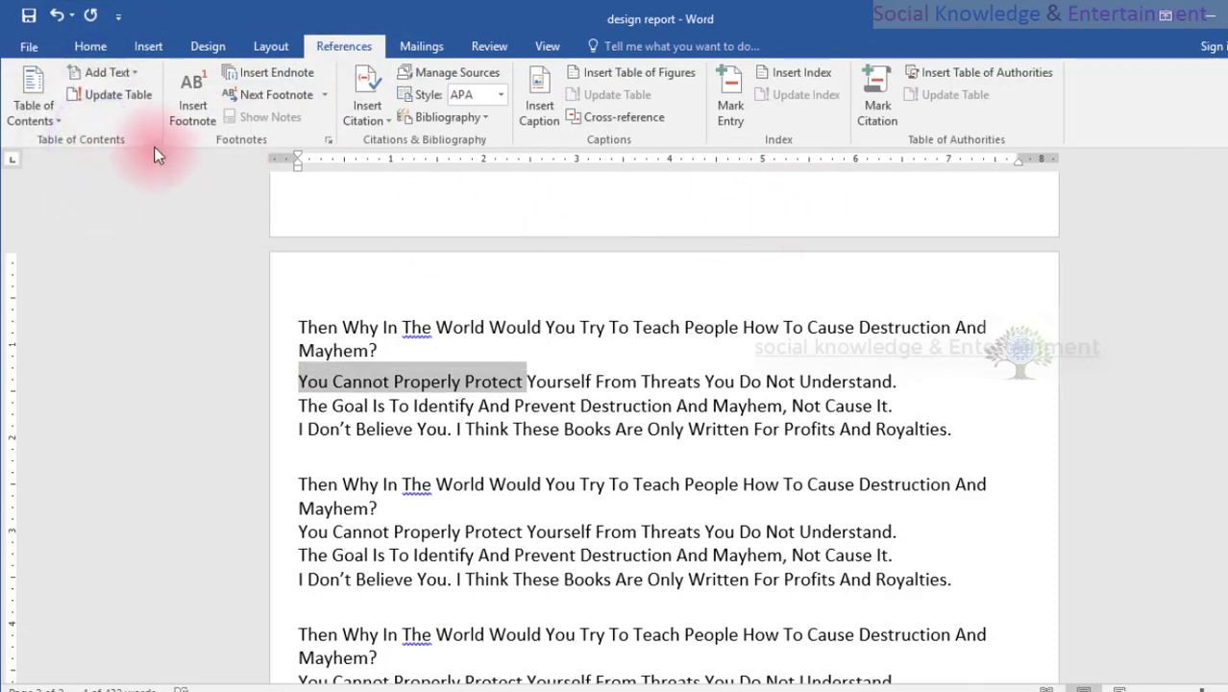
Apply the Intense Quote style to the first "You Cannot Properly Protect" phrase on the second page.
click(90, 46)
scroll(1057, 120, down, 1)
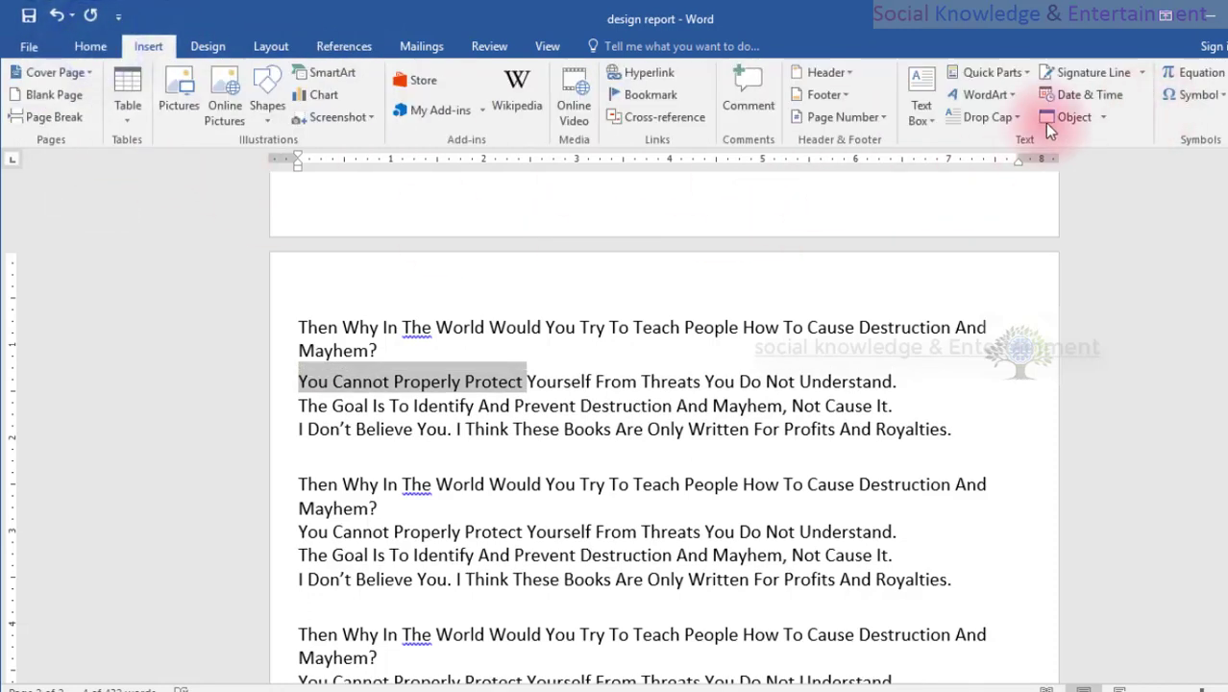
click(90, 46)
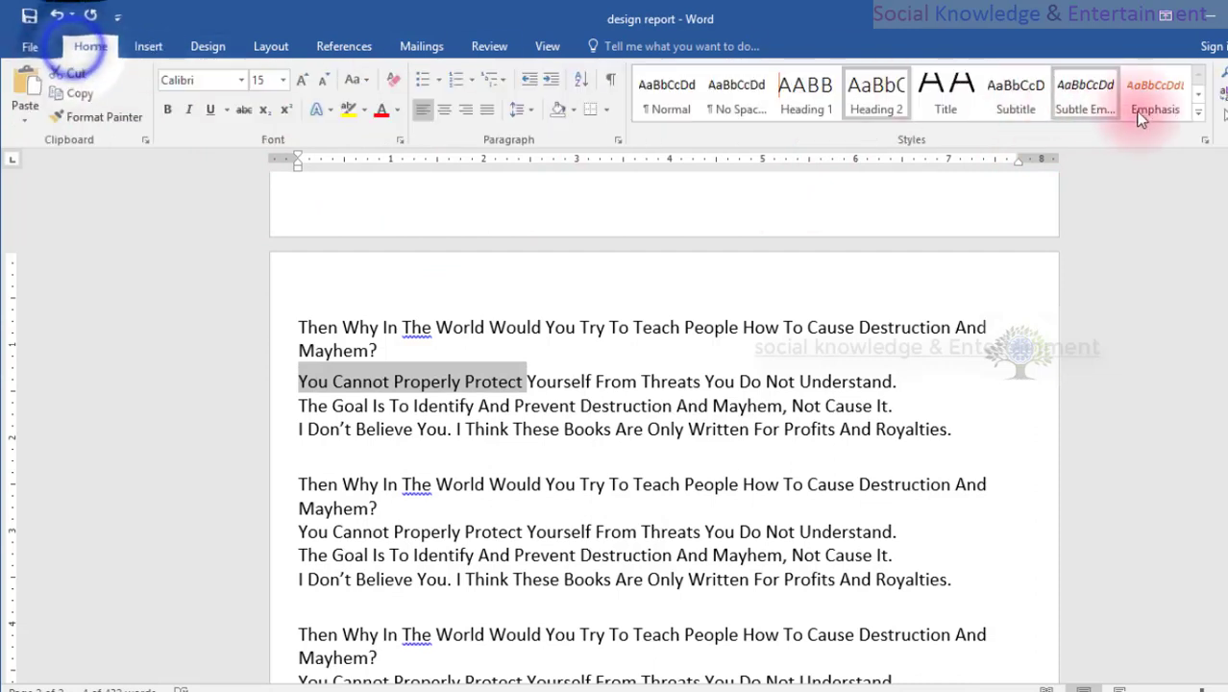
click(1034, 109)
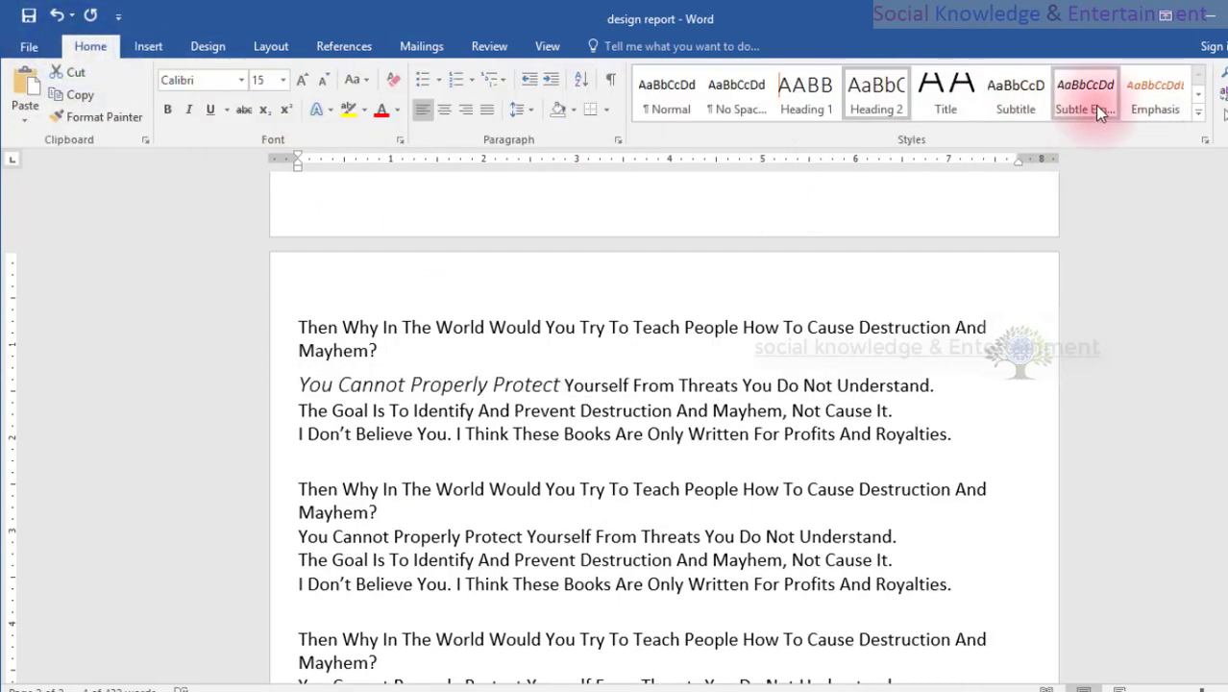
click(1142, 107)
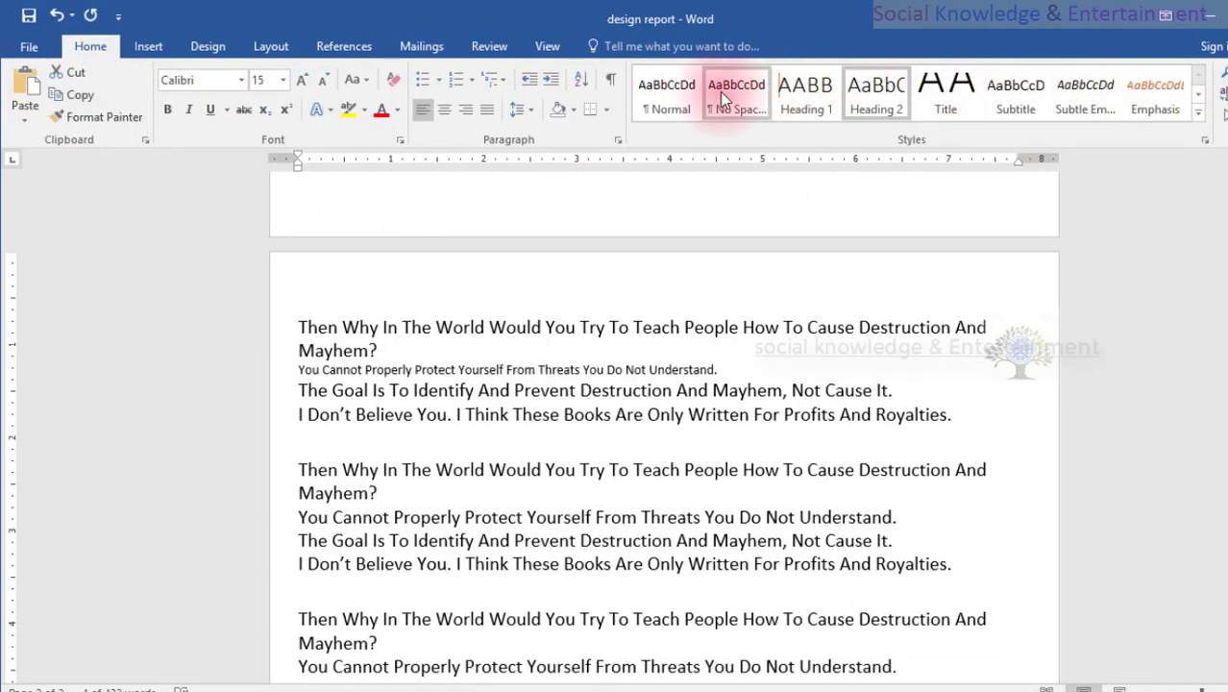
click(1200, 100)
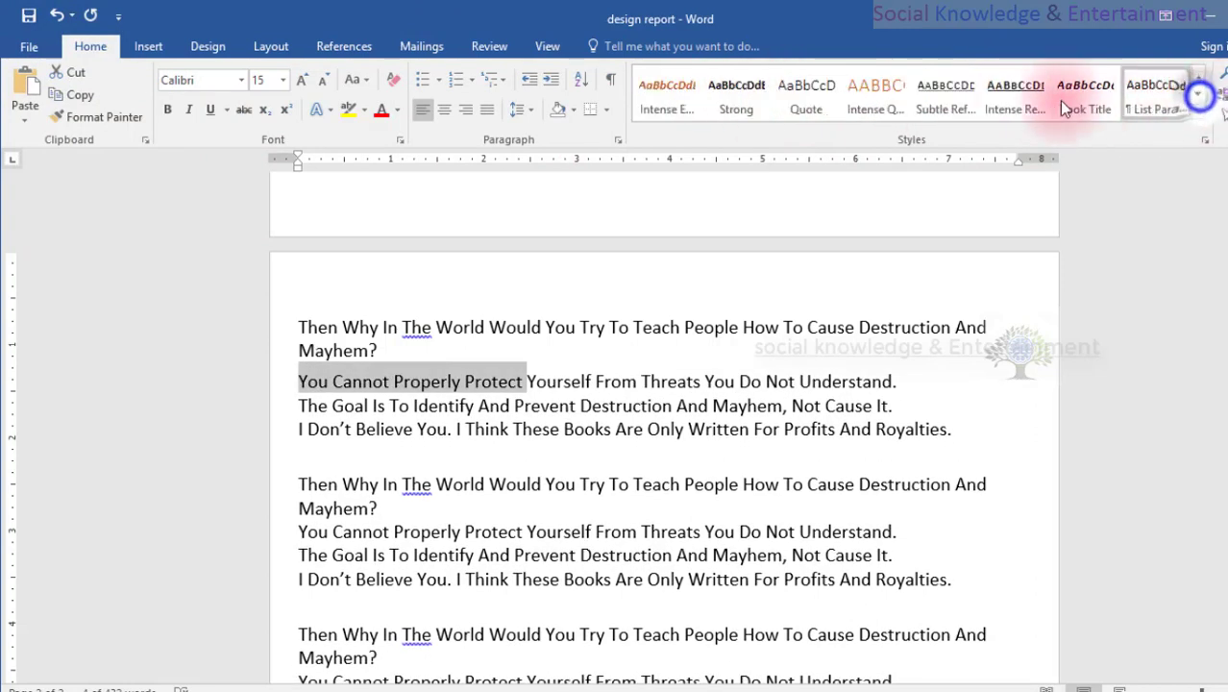
click(877, 99)
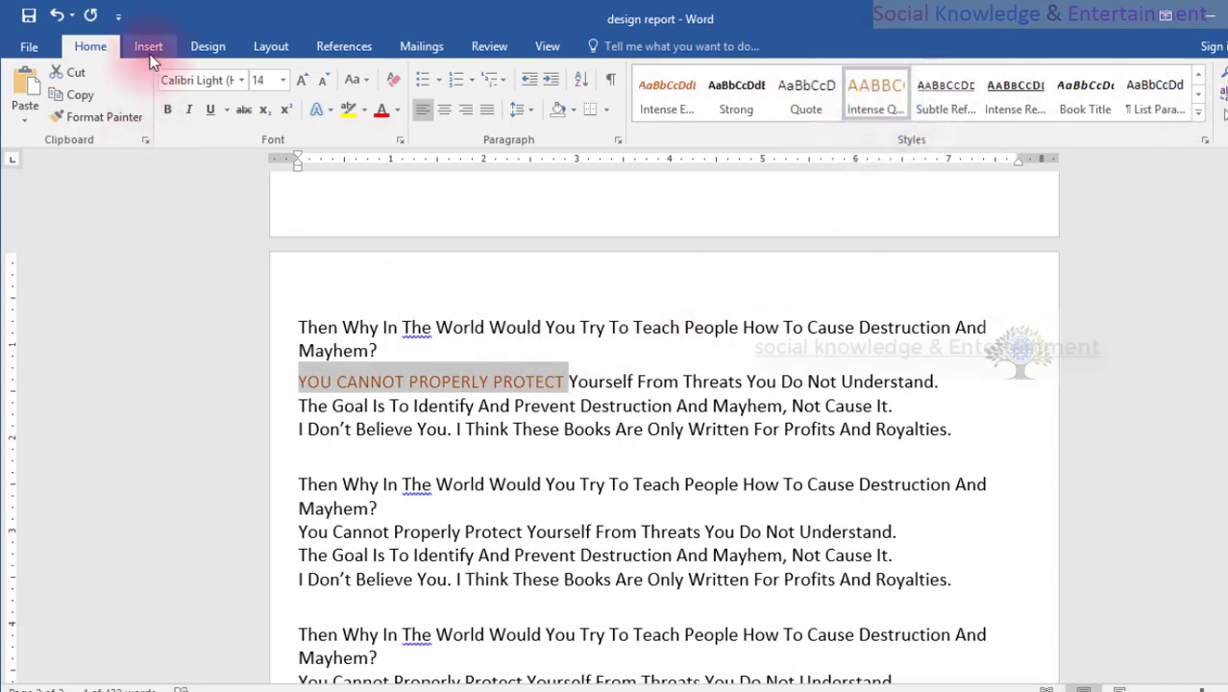
Assign Level 1 in the table of contents to the styled "You Cannot Properly Protect" phrase on the second page.
click(317, 46)
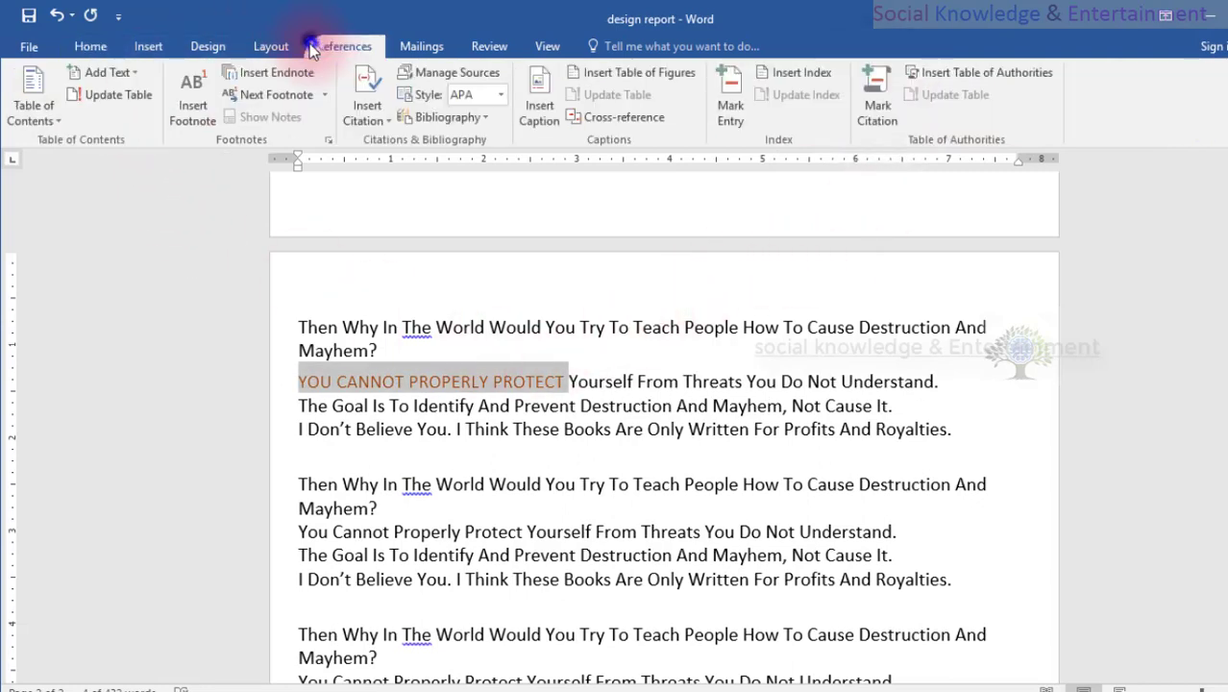
click(128, 75)
click(115, 120)
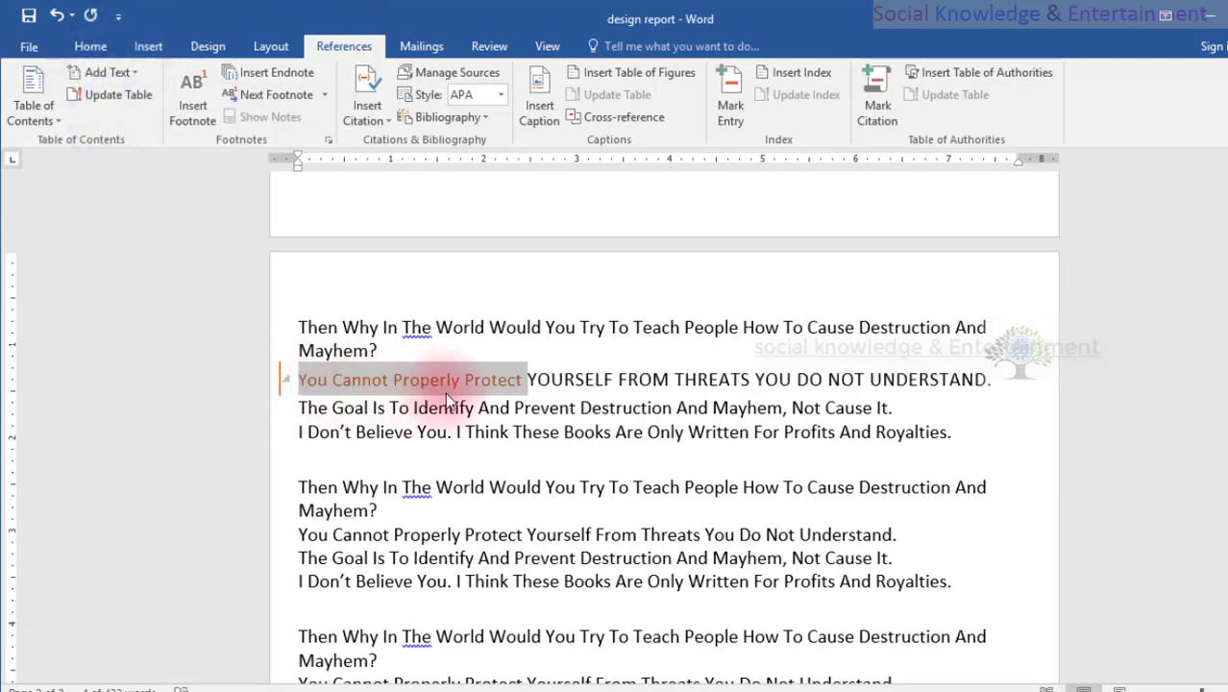
Update the entire table of contents to include the Level 1 phrase assigned on the second page.
scroll(442, 394, down, 4)
scroll(447, 393, up, 1)
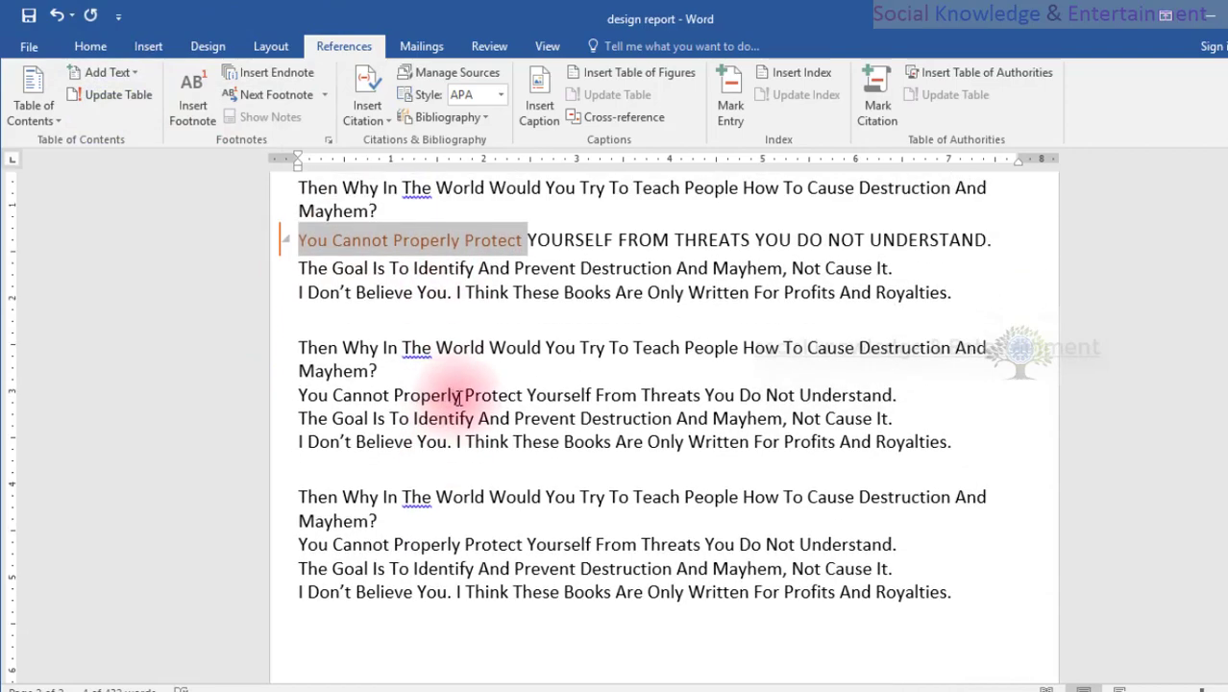
scroll(557, 410, up, 5)
scroll(563, 400, up, 15)
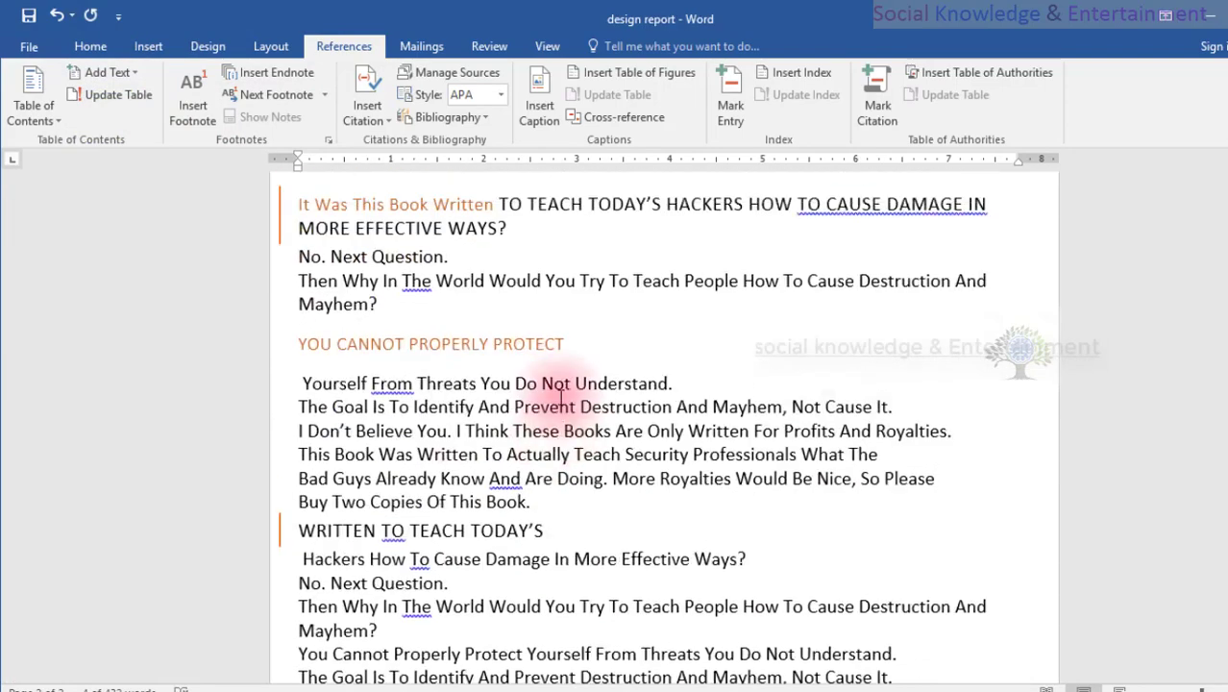
scroll(562, 398, down, 3)
scroll(485, 439, down, 13)
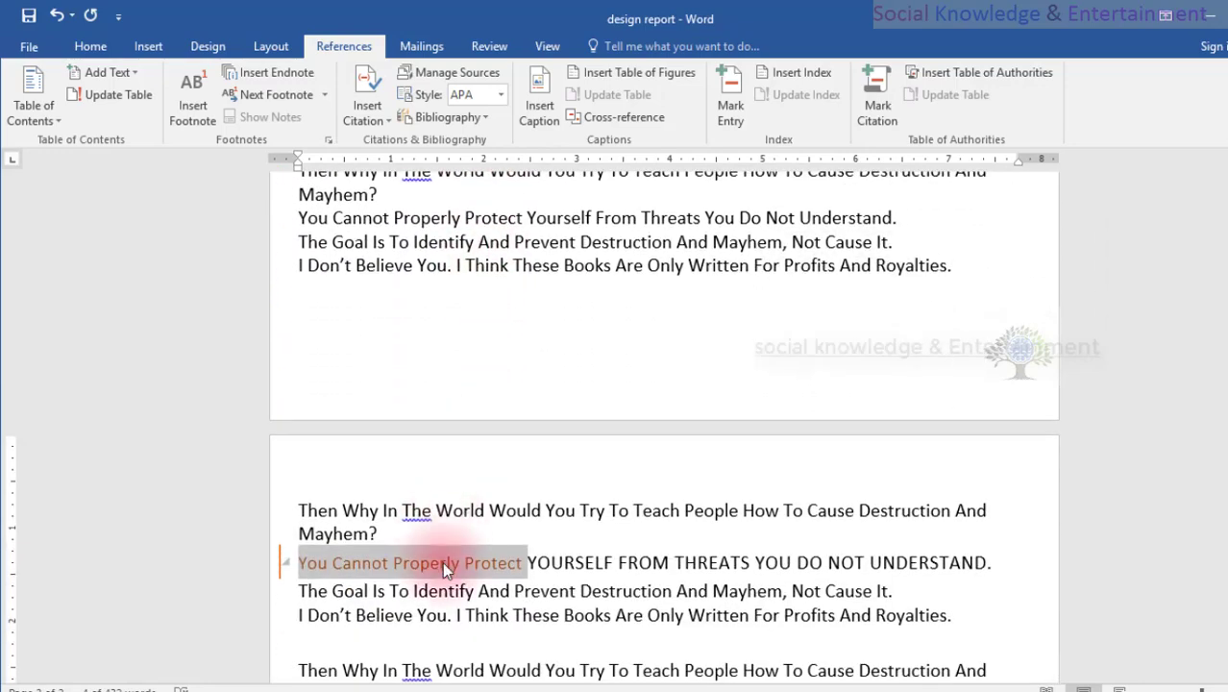
scroll(442, 562, up, 16)
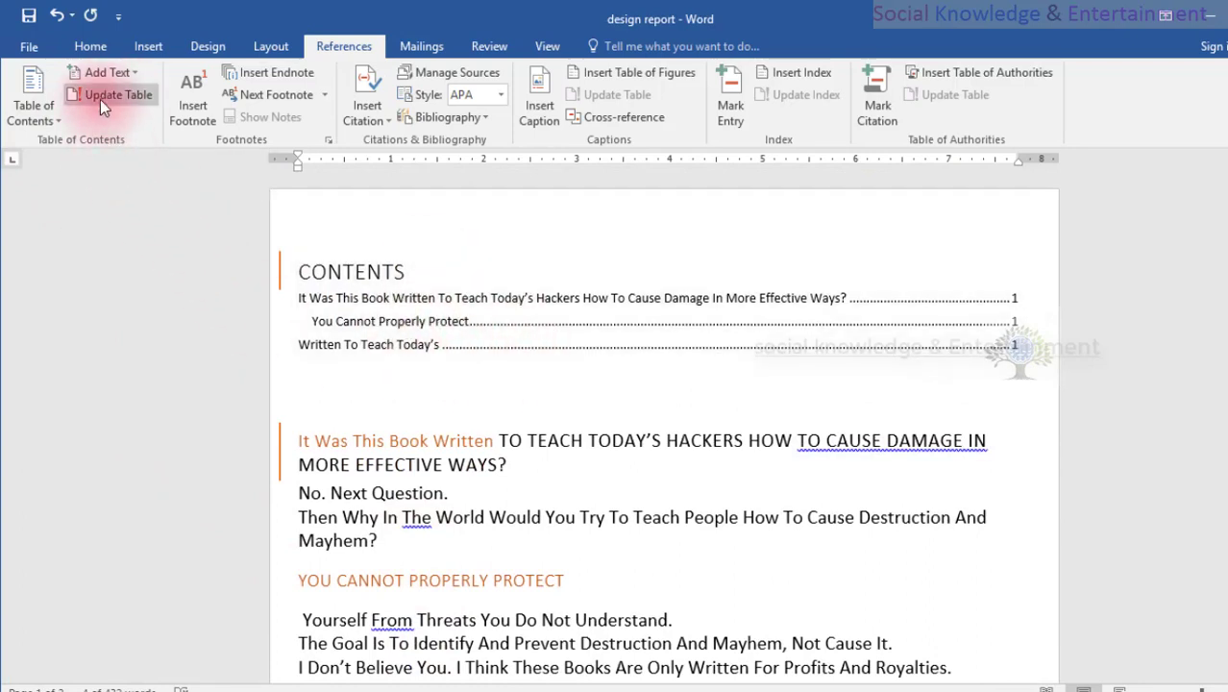
click(99, 96)
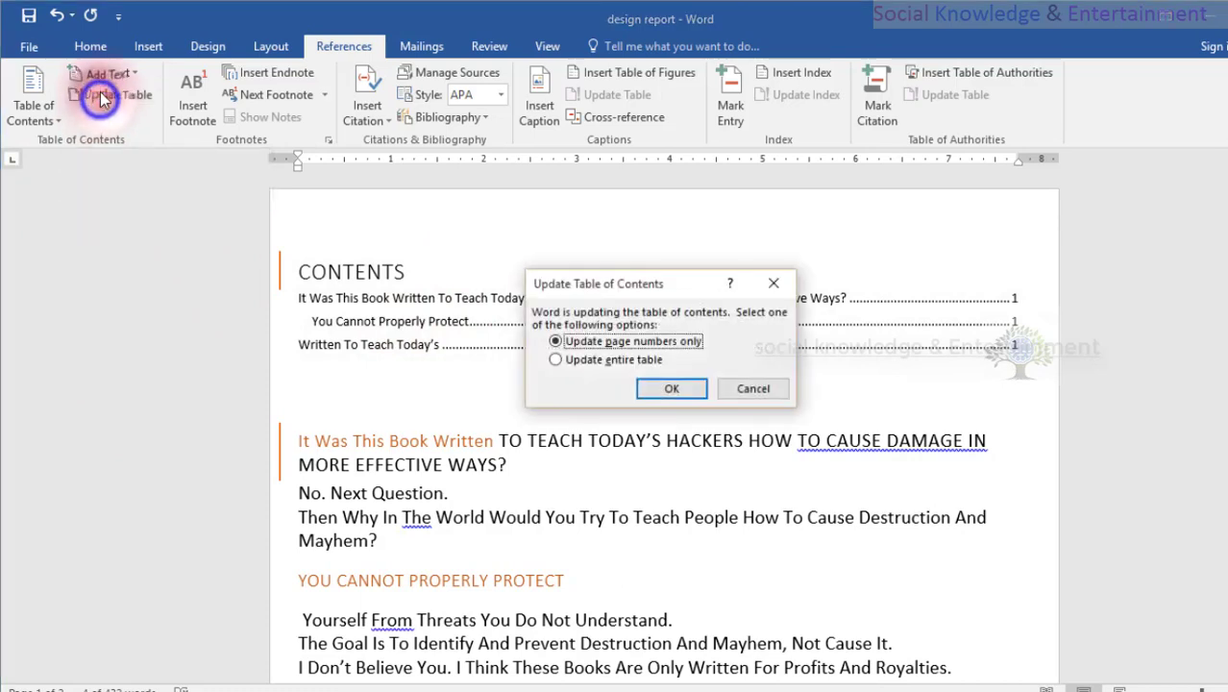
click(581, 361)
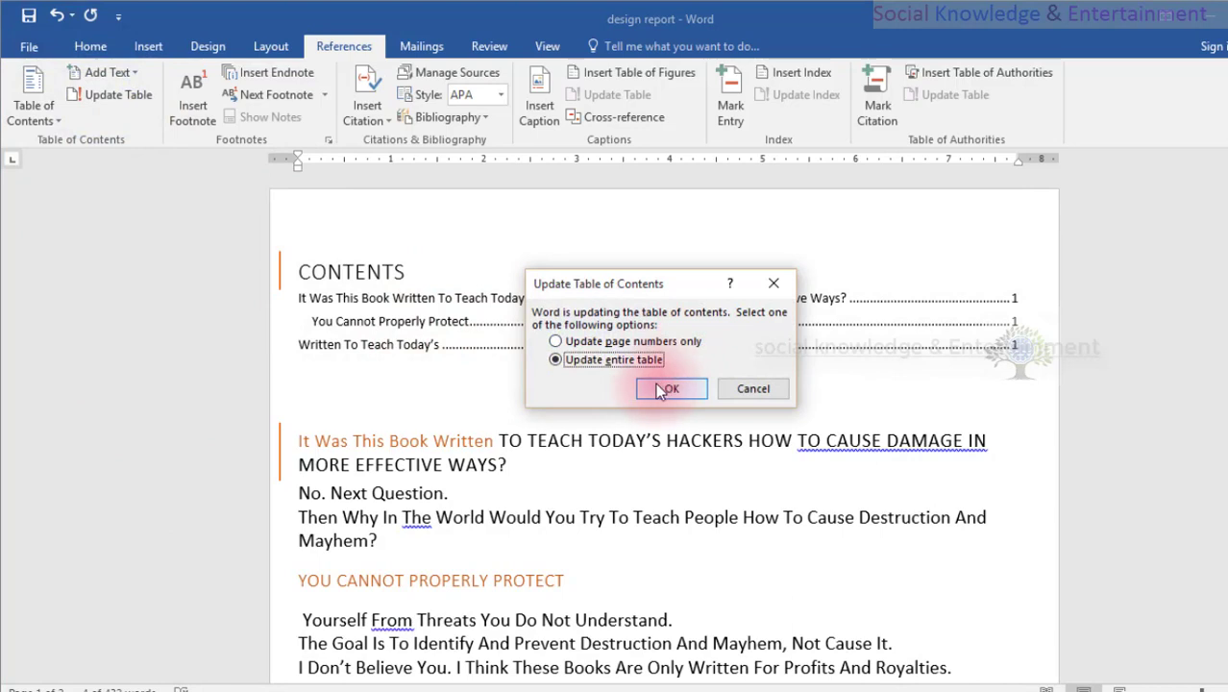
click(669, 389)
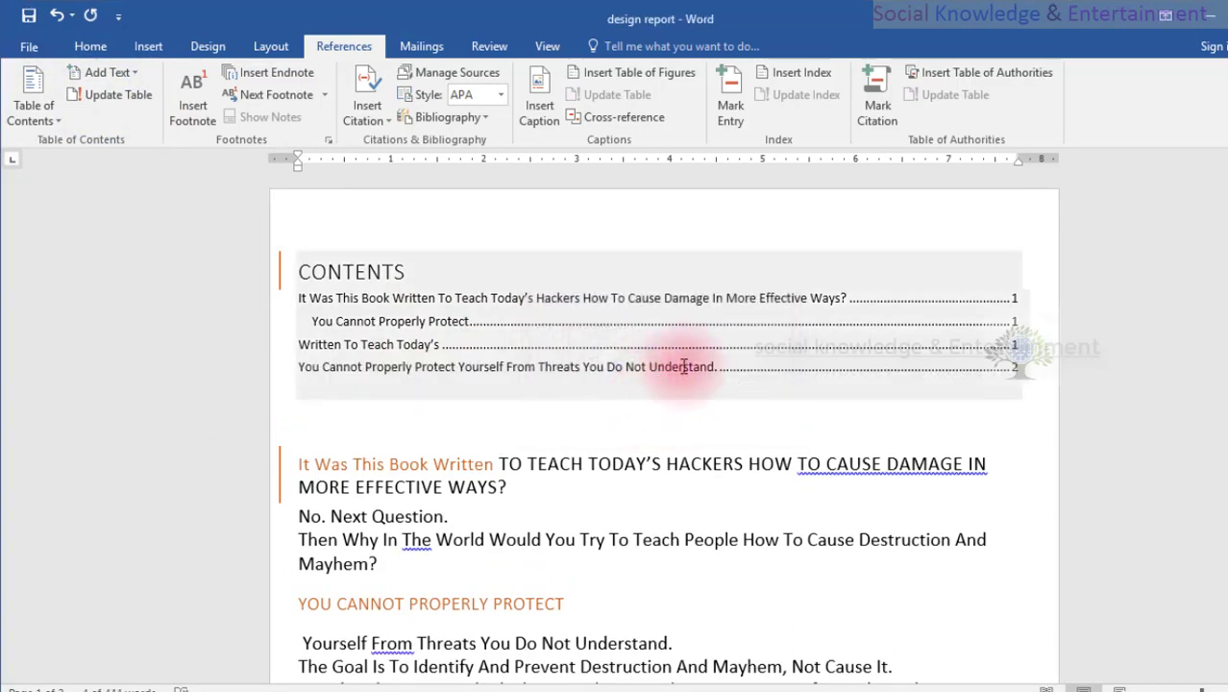
click(1017, 373)
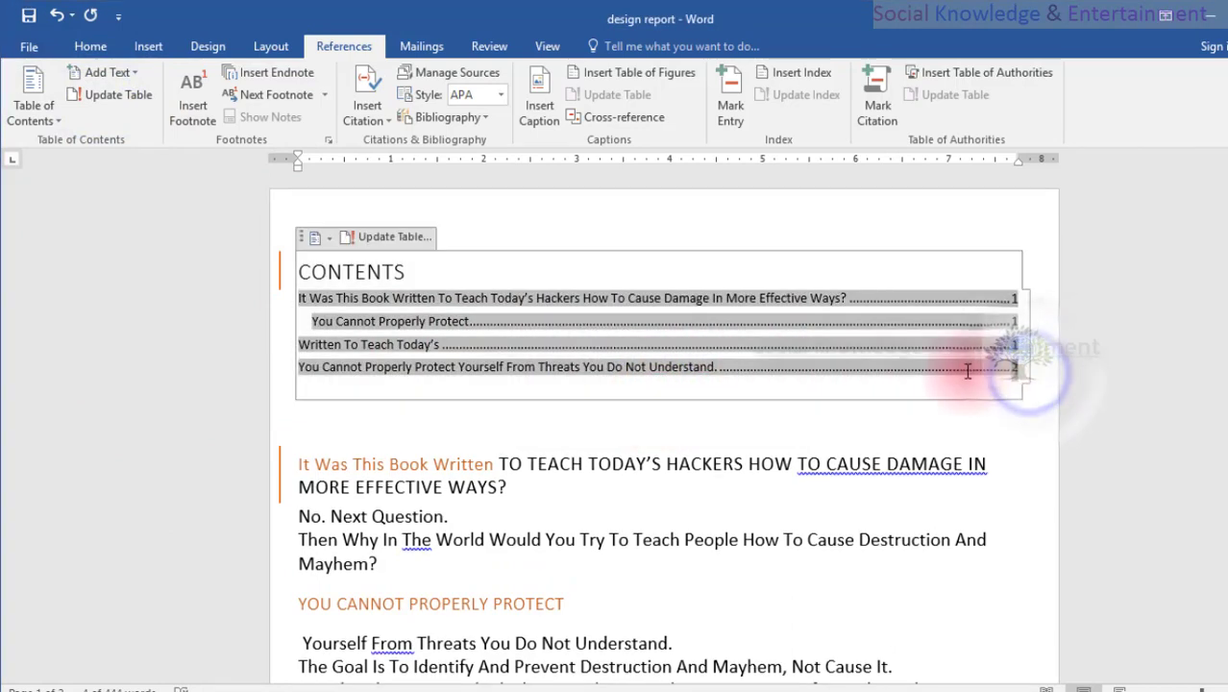
click(1206, 432)
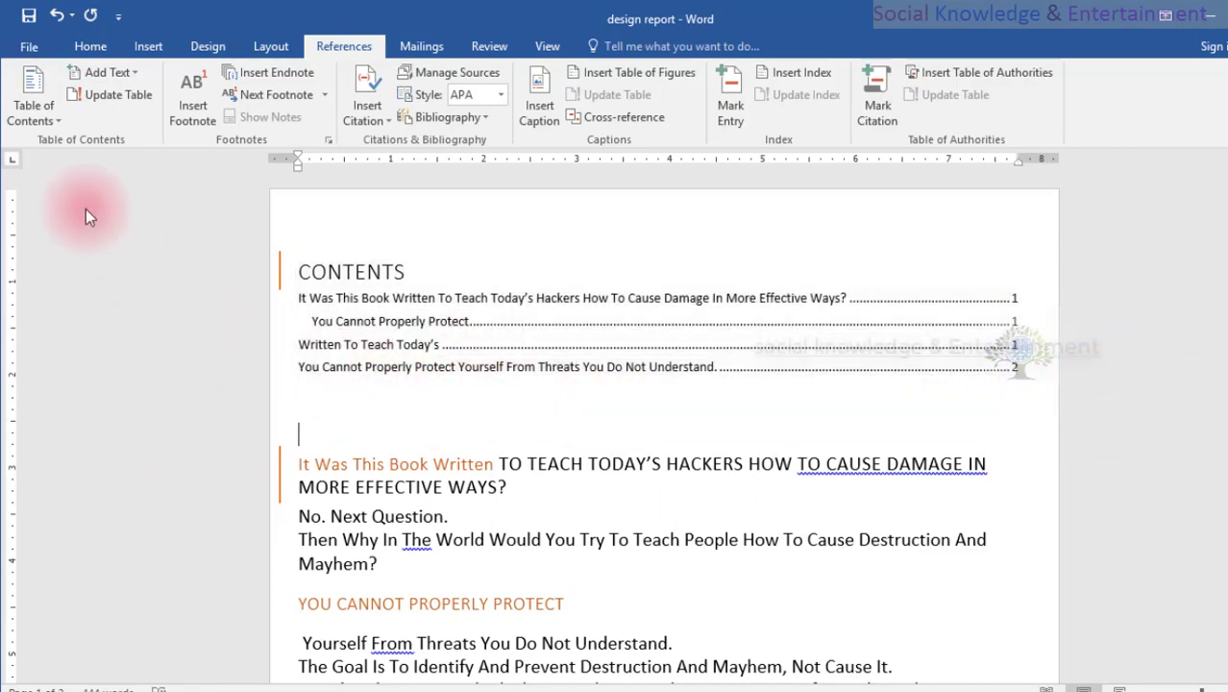
Apply the Subtitle style to the first "You Cannot Properly Protect Yourself" phrase below the "Written To Teach Today's" heading on page one.
scroll(469, 428, down, 10)
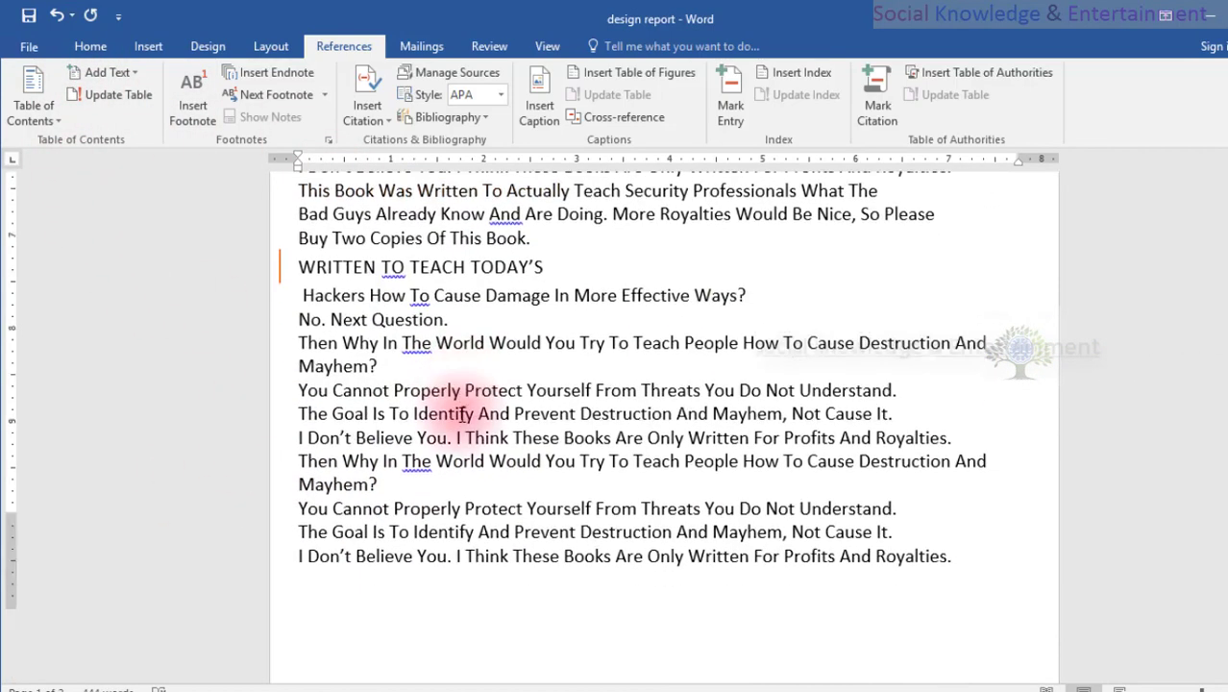
scroll(461, 414, up, 5)
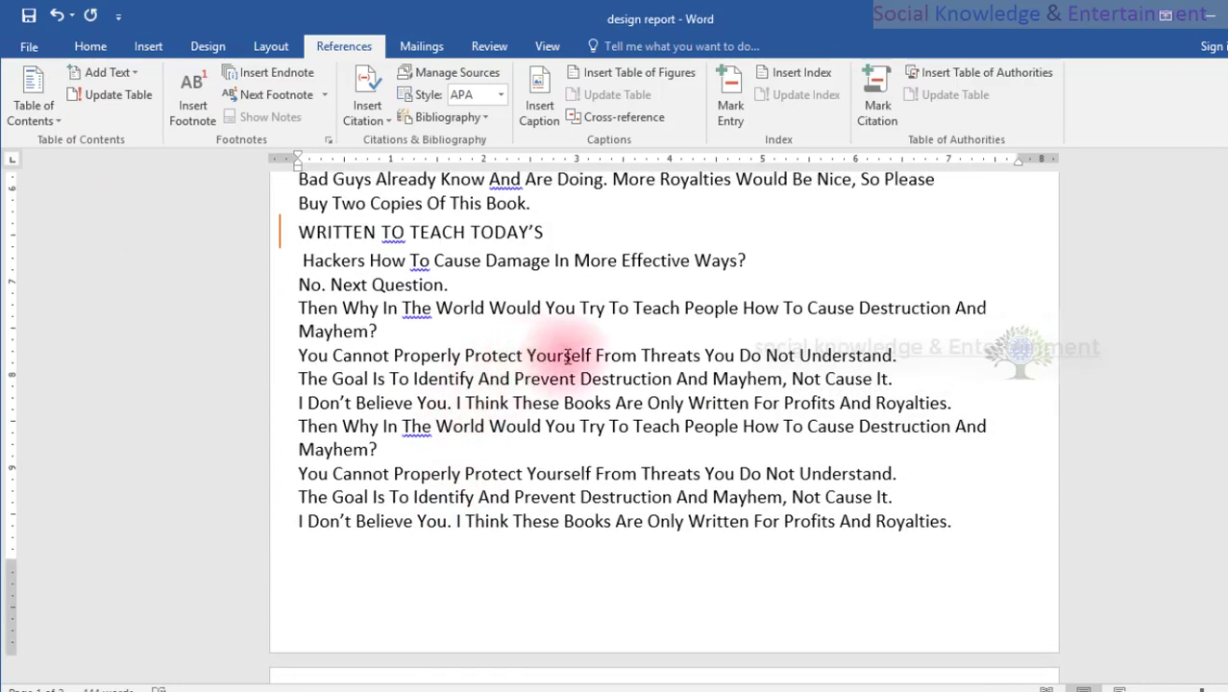
drag(593, 355, 299, 354)
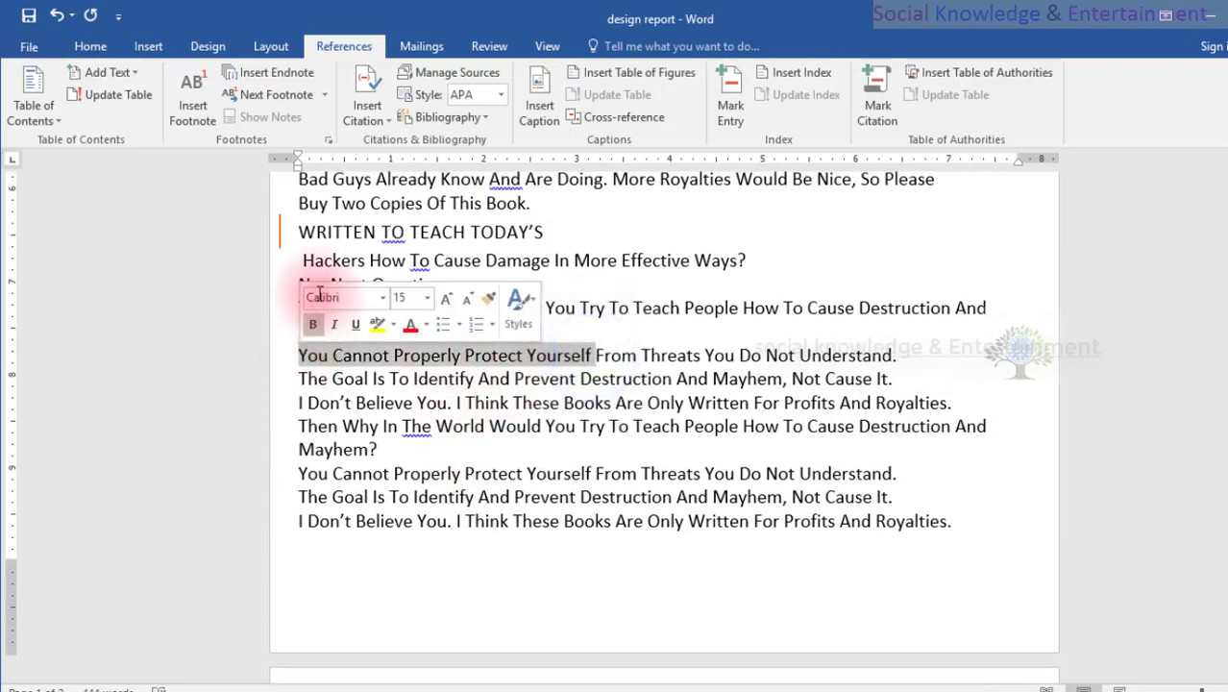
click(88, 47)
click(999, 92)
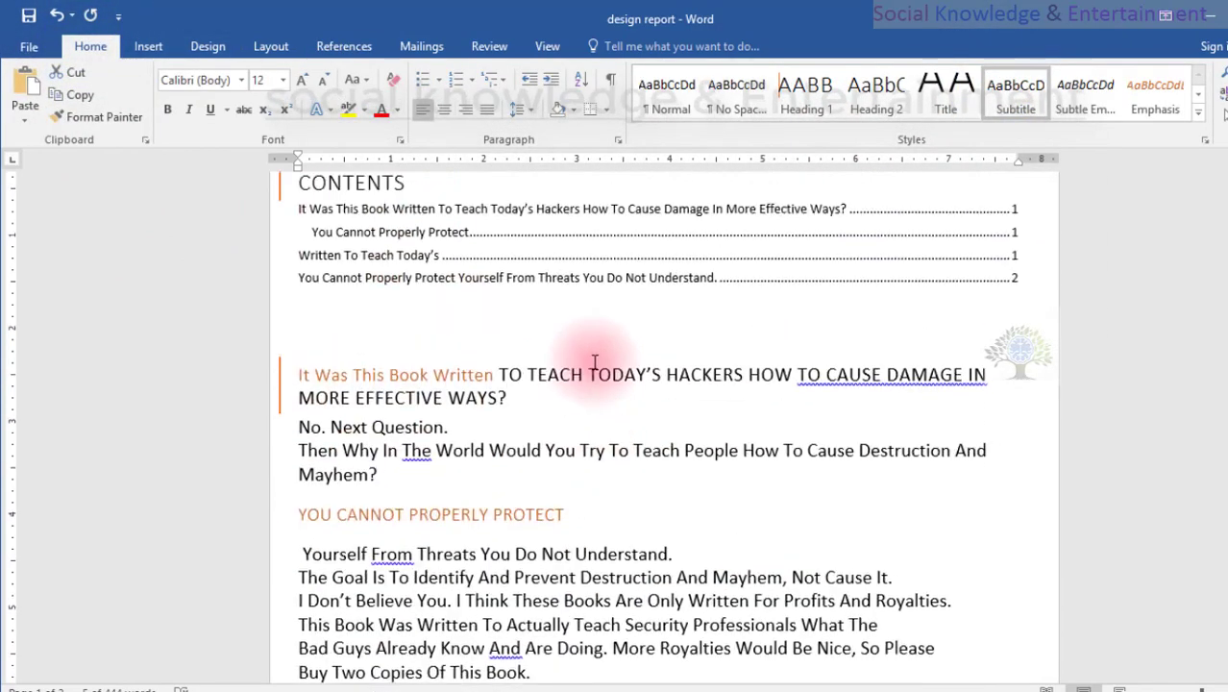
Update the entire table of contents after applying the Subtitle style.
scroll(589, 289, up, 2)
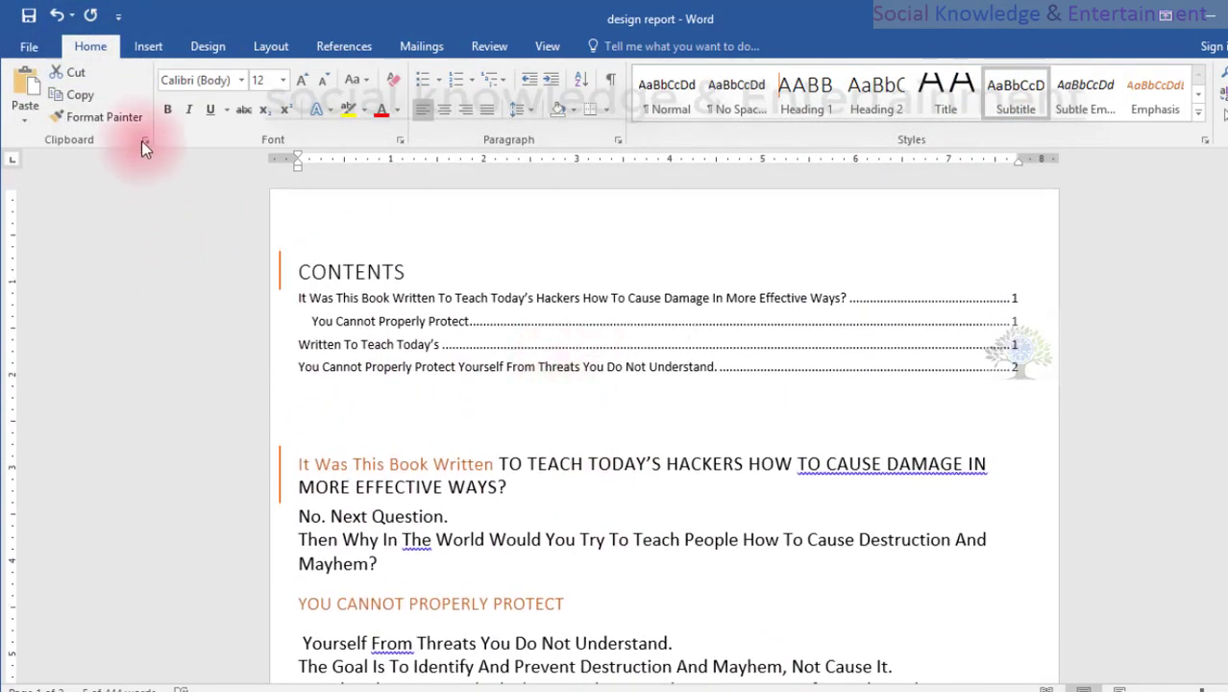
click(322, 48)
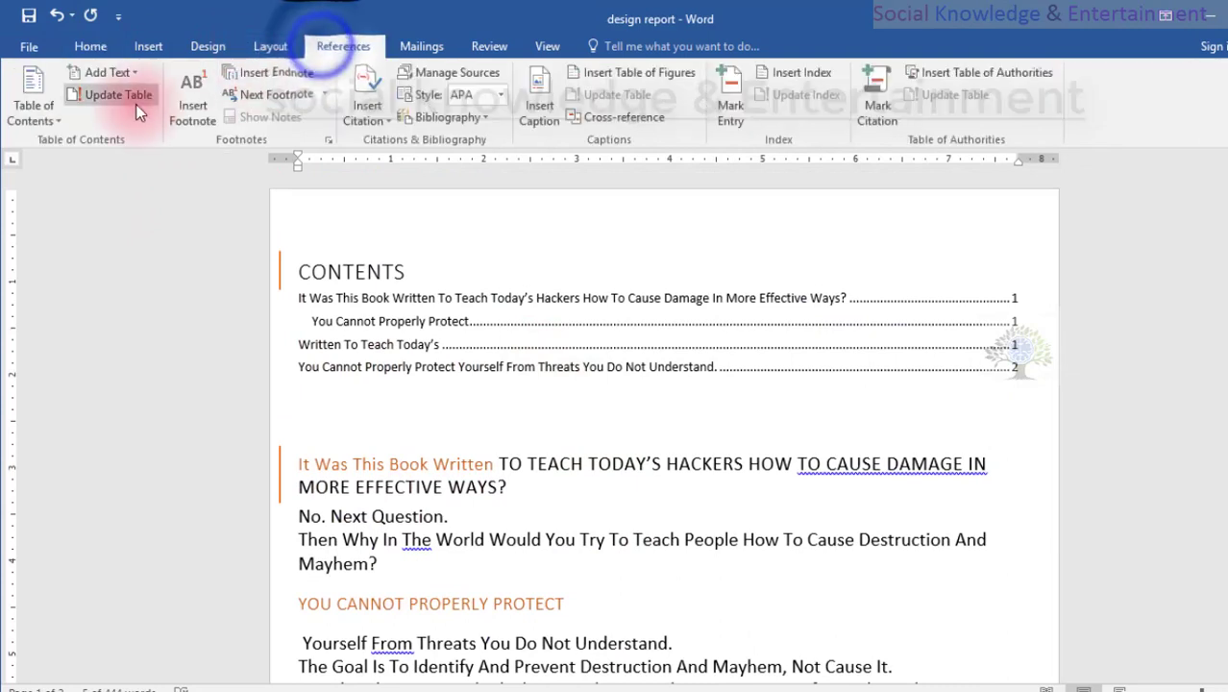
click(113, 94)
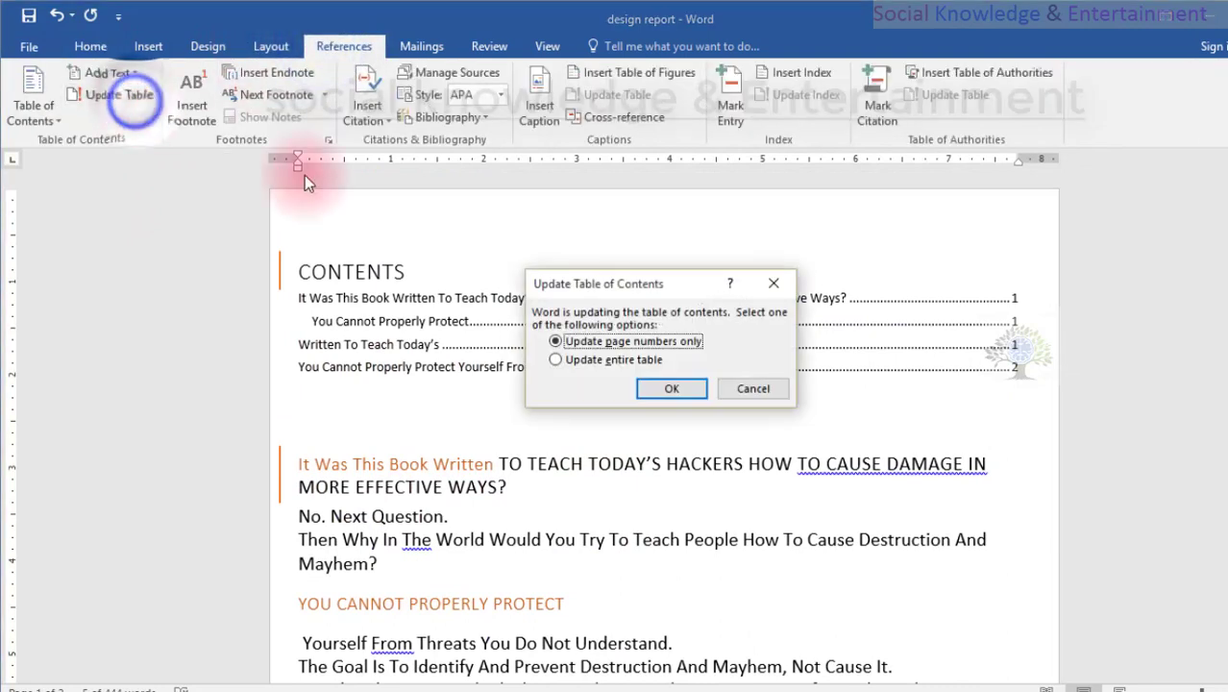
click(649, 389)
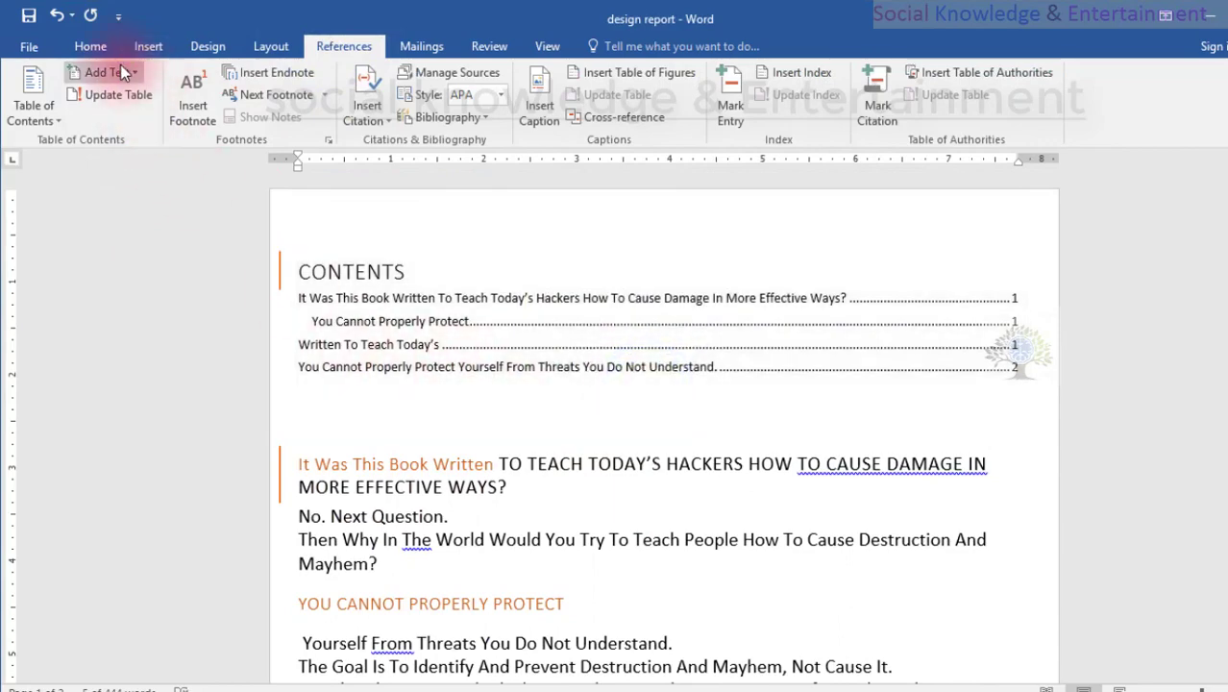
Assign Level 3 in the table of contents to the "You Cannot Properly Protect Yourself" phrase on the first page.
scroll(615, 543, down, 5)
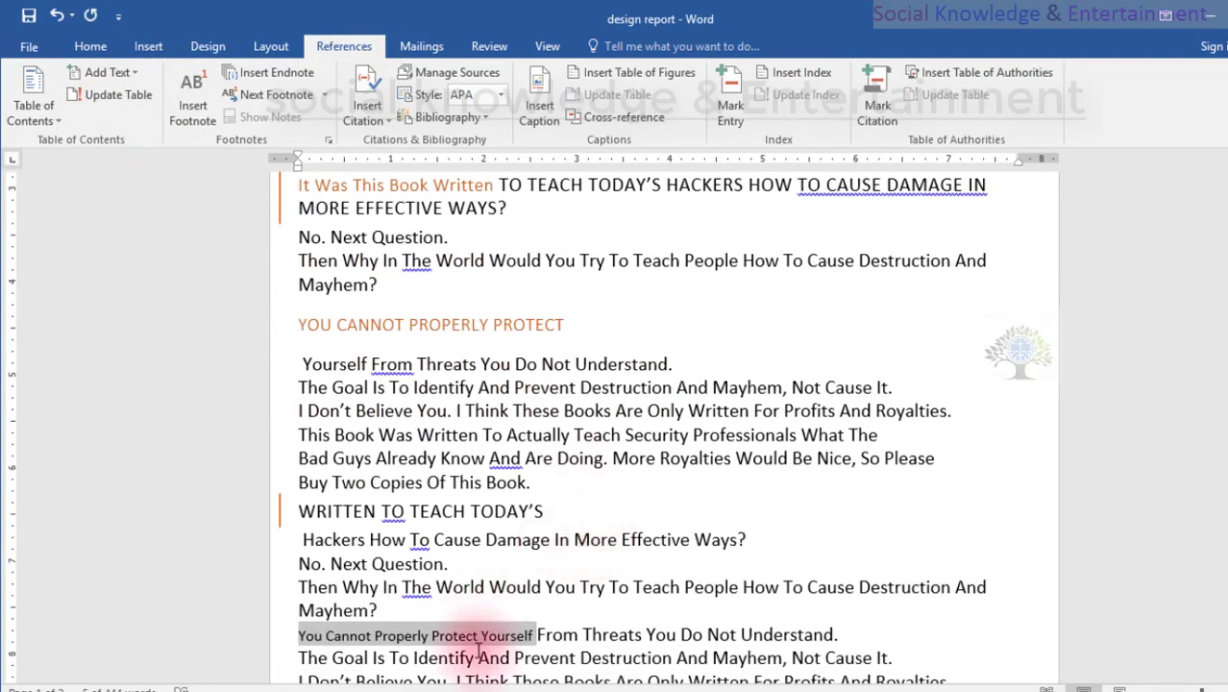
click(115, 72)
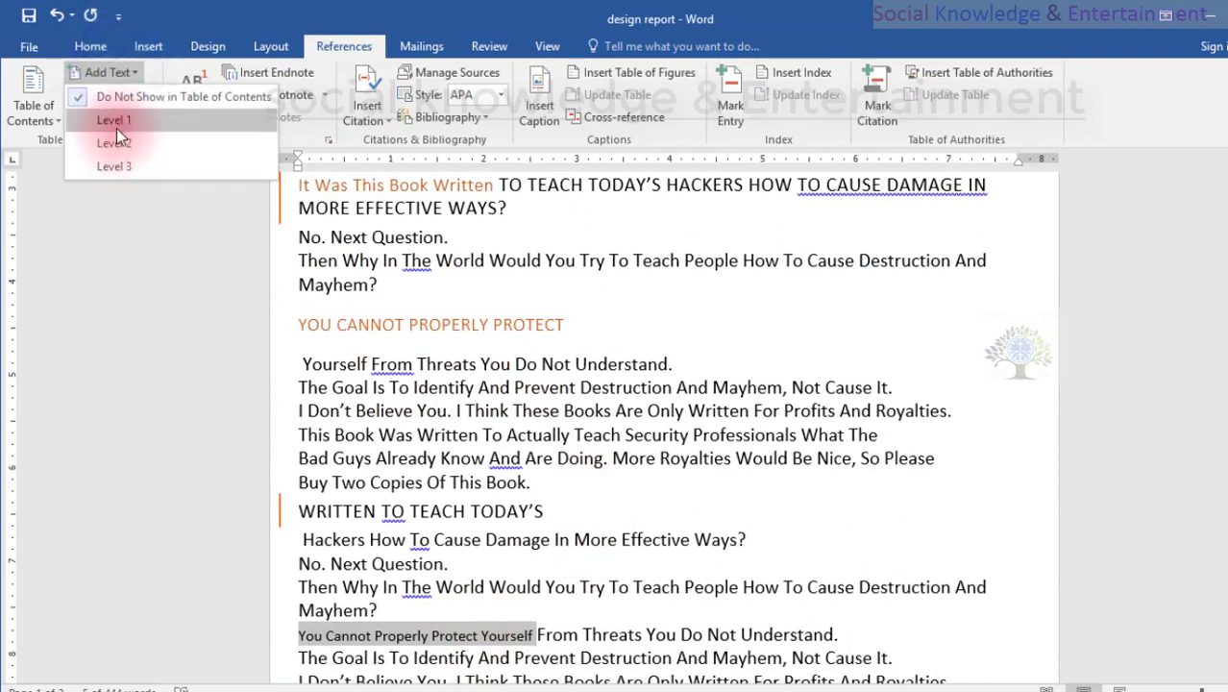
click(117, 166)
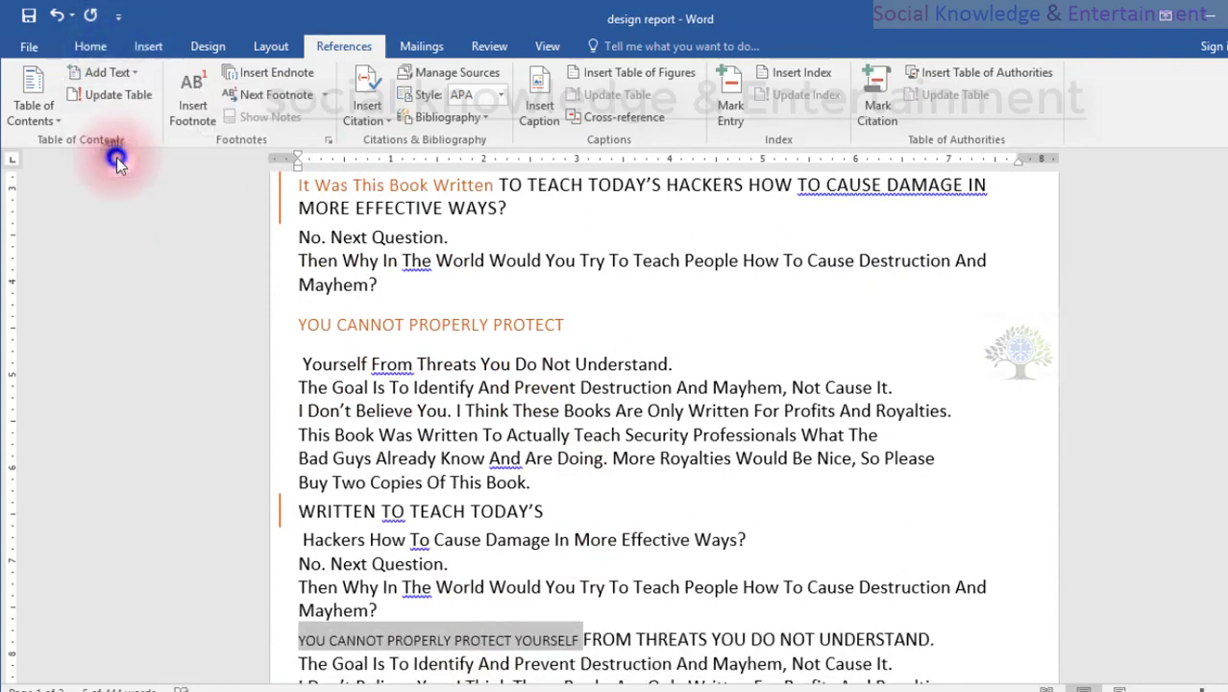
Apply the TOC Heading style to the selected "You Cannot Properly Protect Yourself" phrase and make it bold and red.
scroll(488, 482, down, 4)
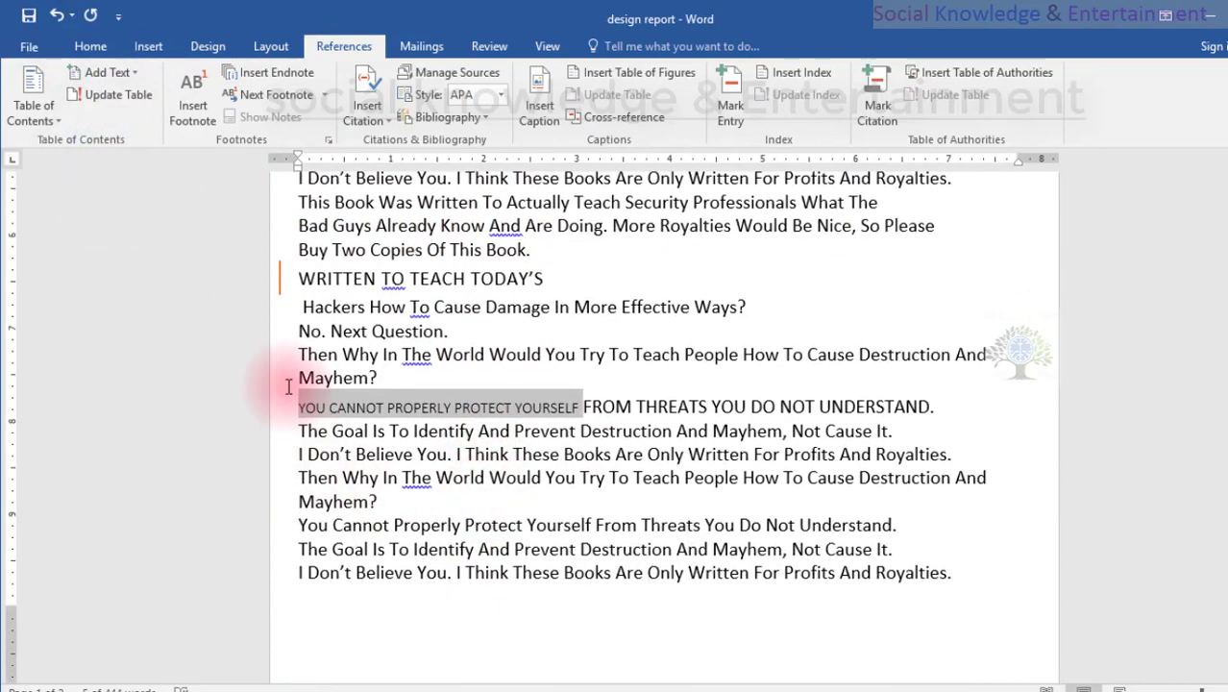
click(109, 48)
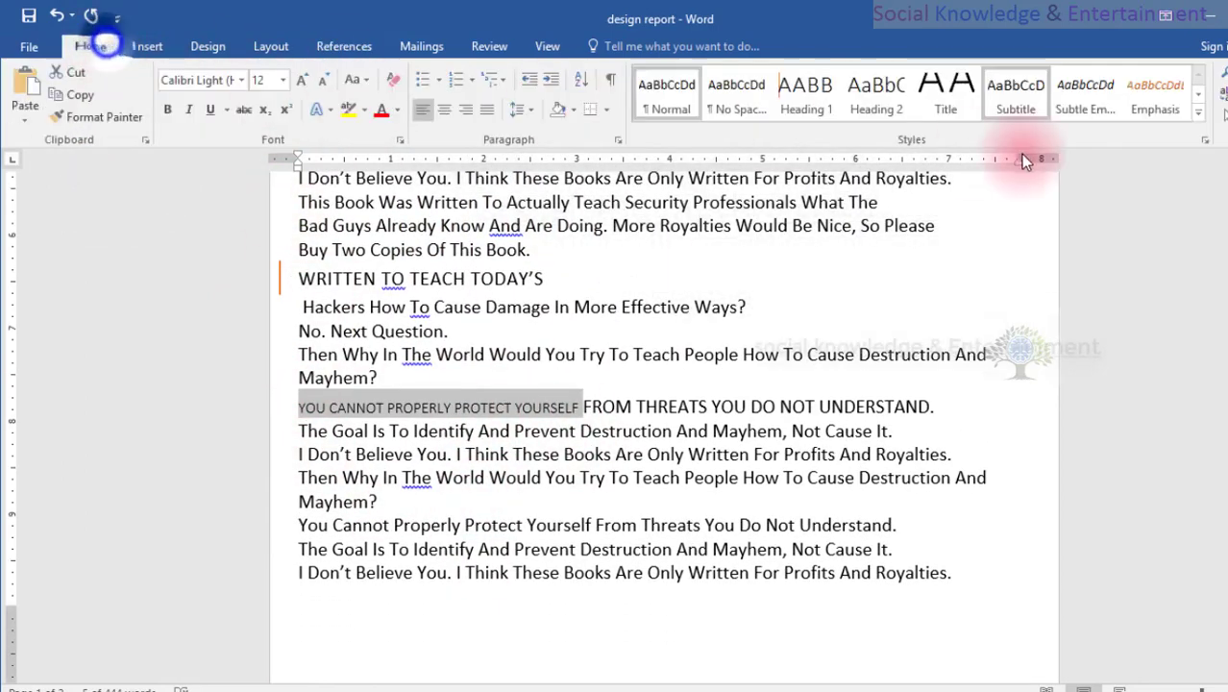
click(1197, 96)
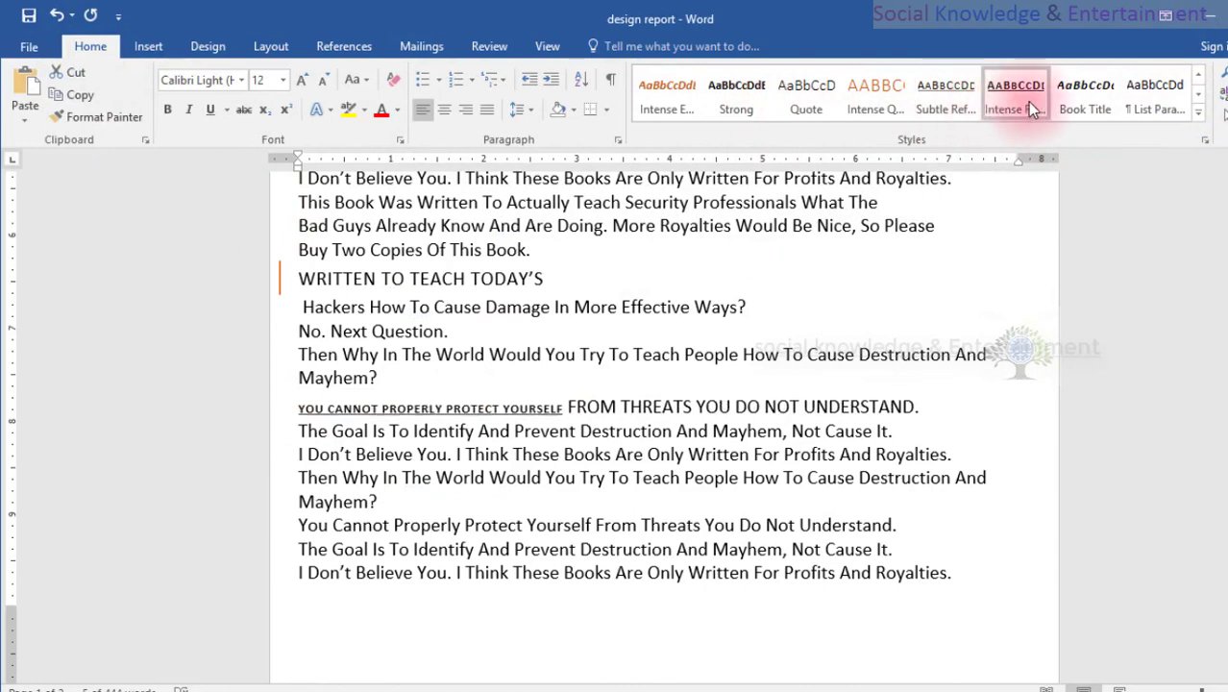
click(1198, 95)
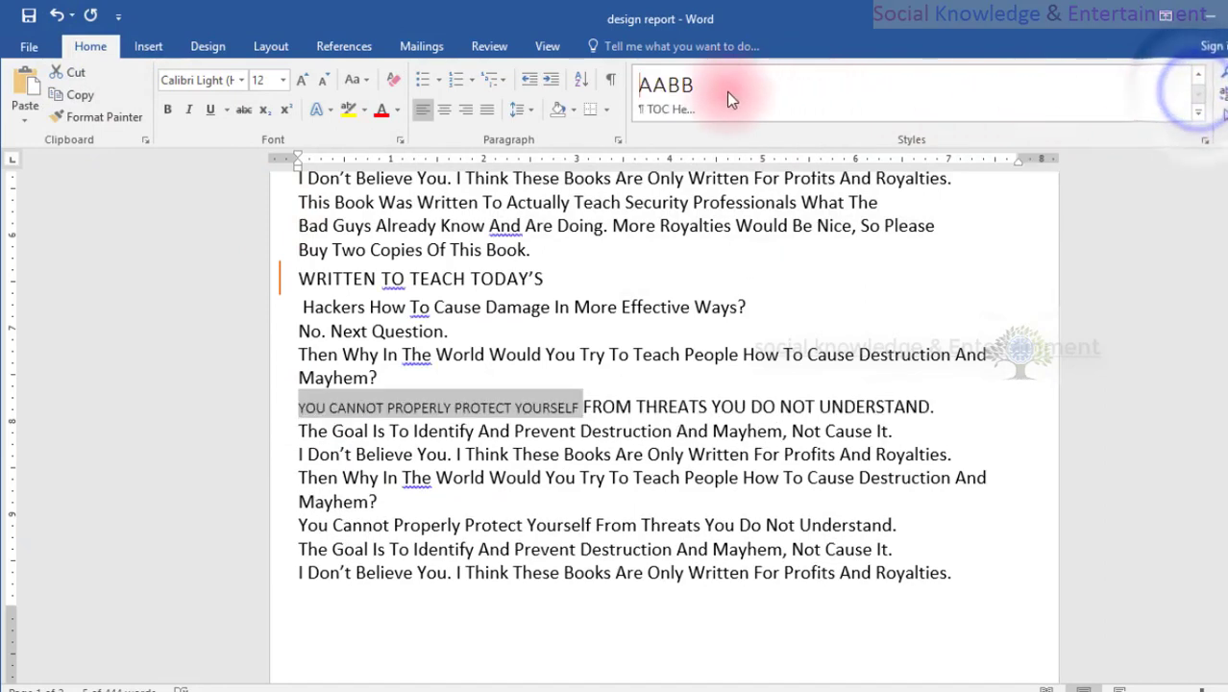
click(681, 91)
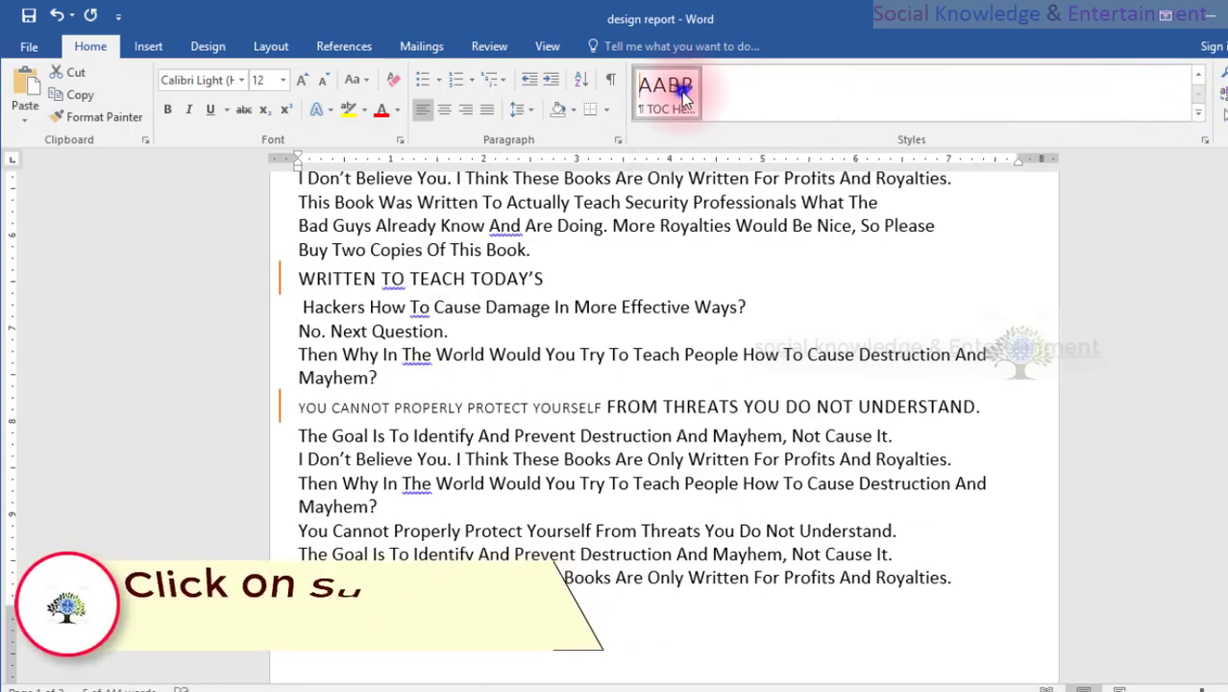
click(164, 109)
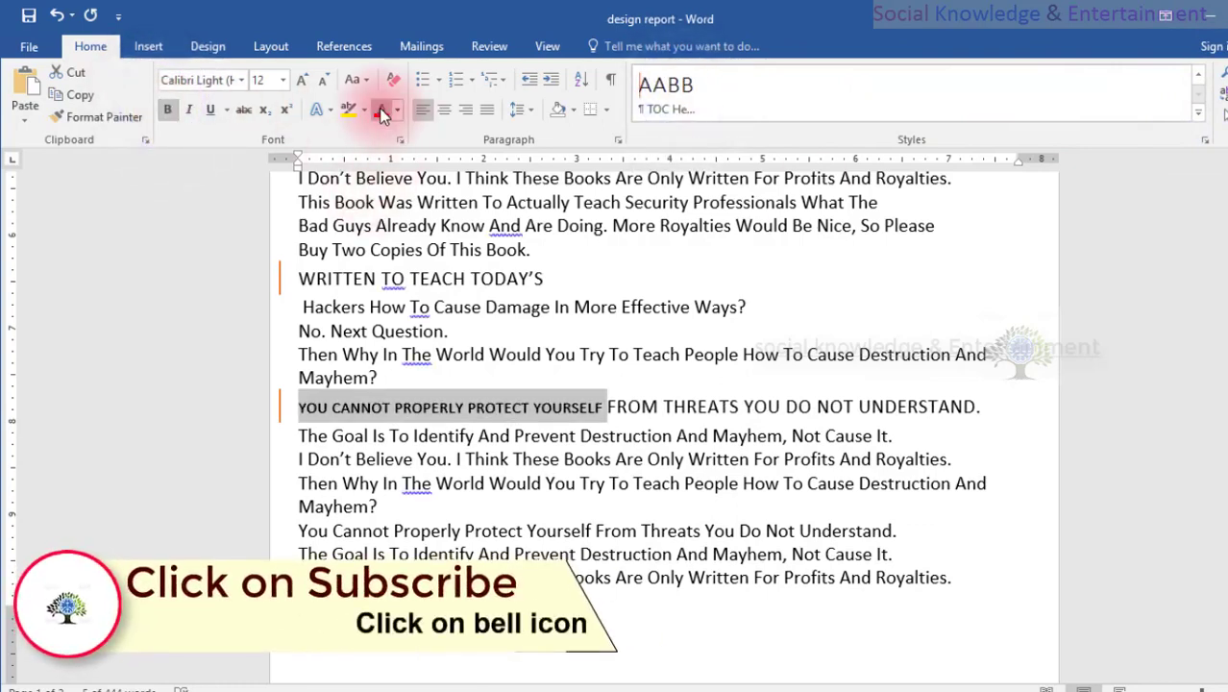
Update the entire table of contents after restyling the phrase as a bold red TOC Heading.
scroll(418, 251, up, 10)
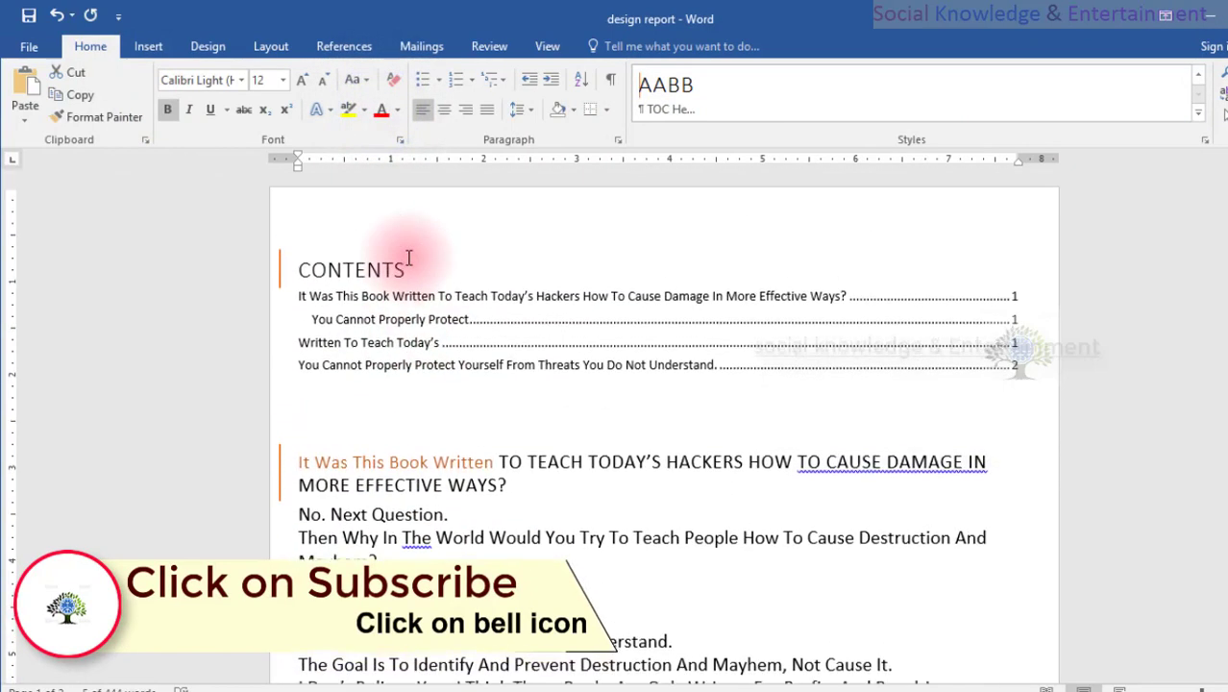
click(404, 229)
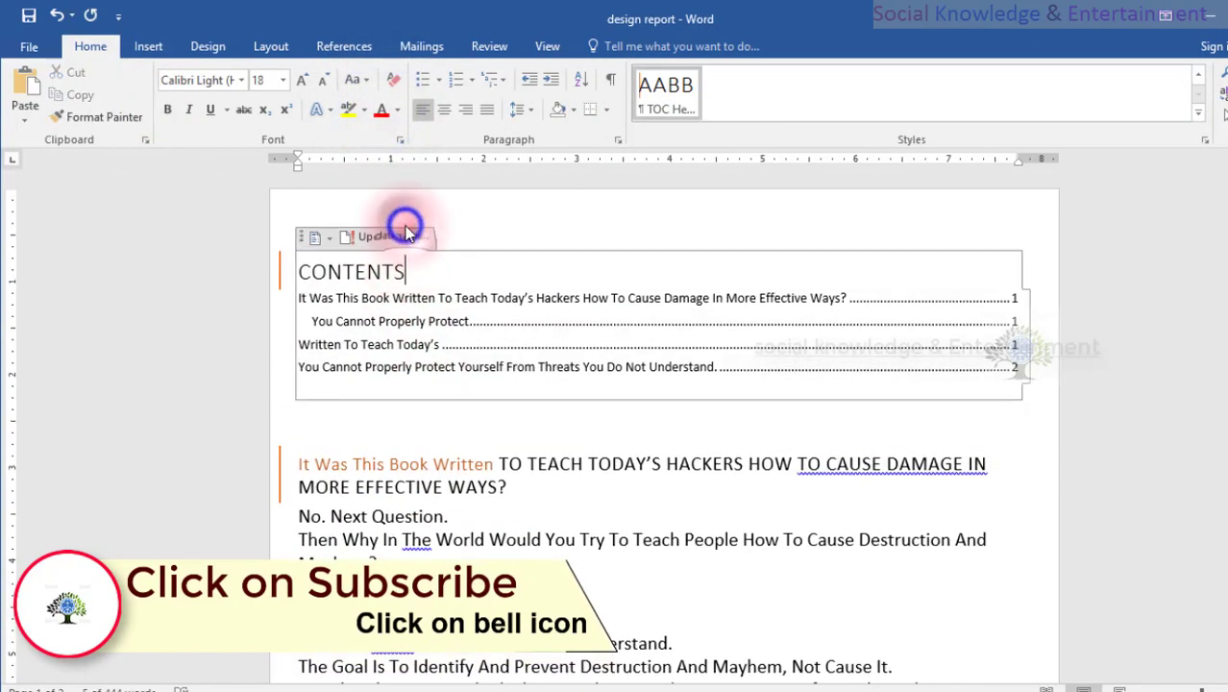
click(566, 195)
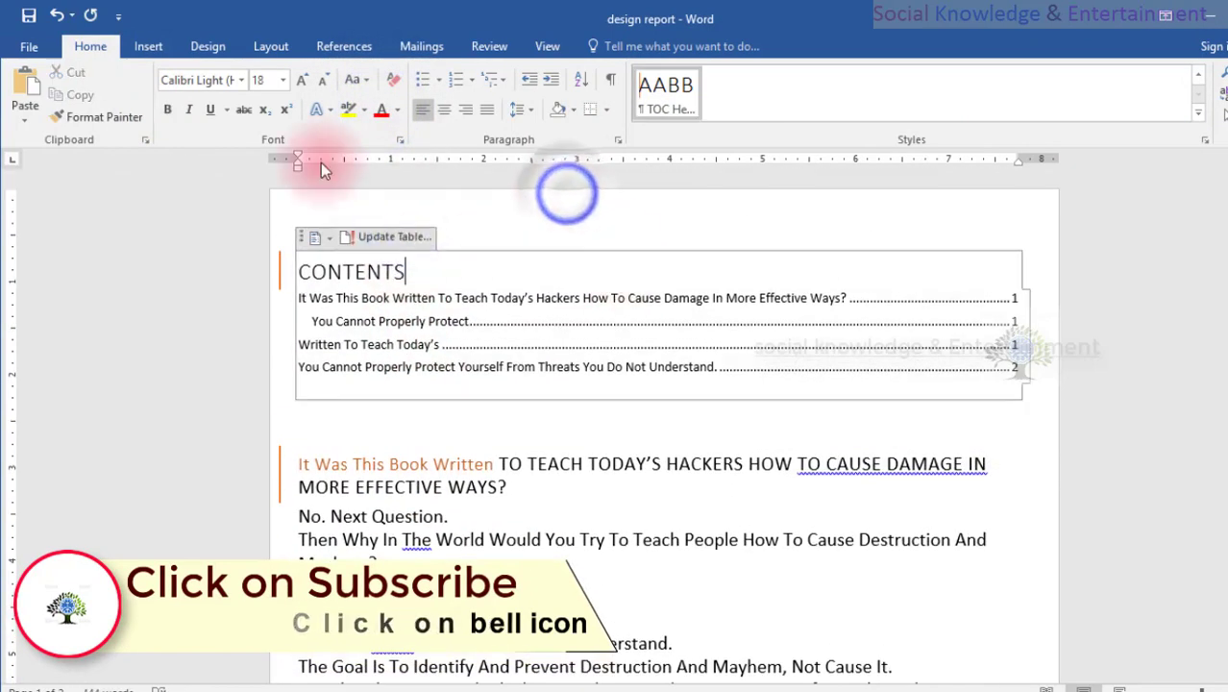
click(326, 48)
click(109, 95)
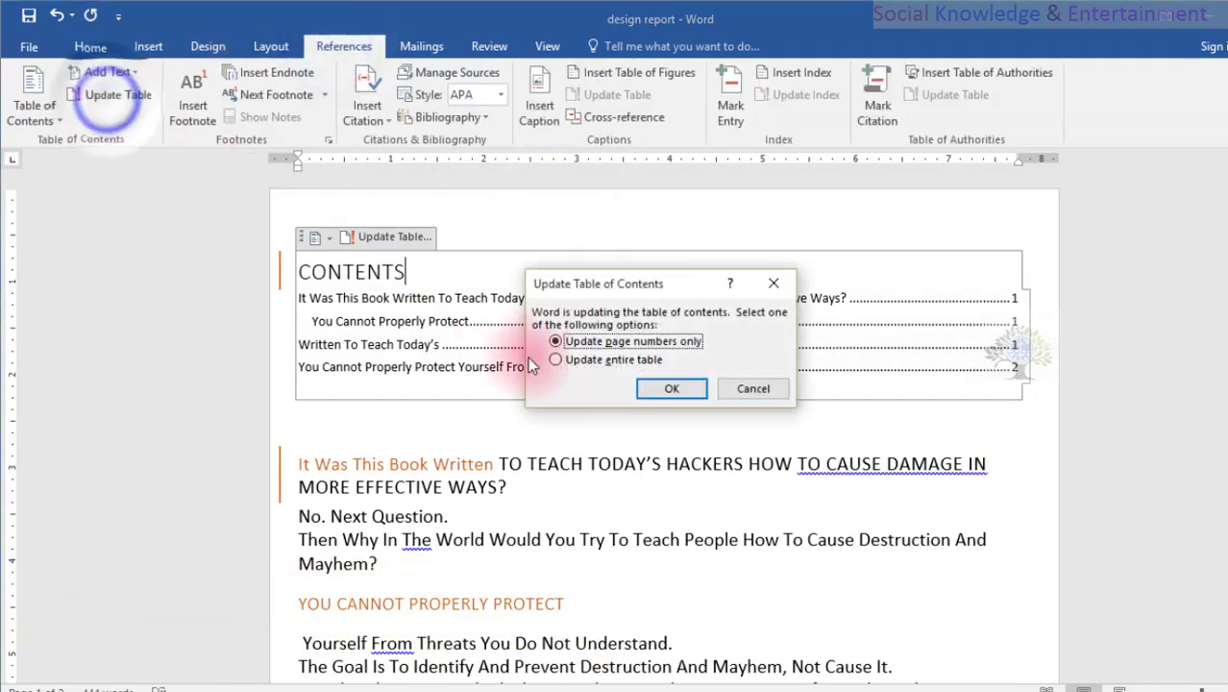
click(557, 360)
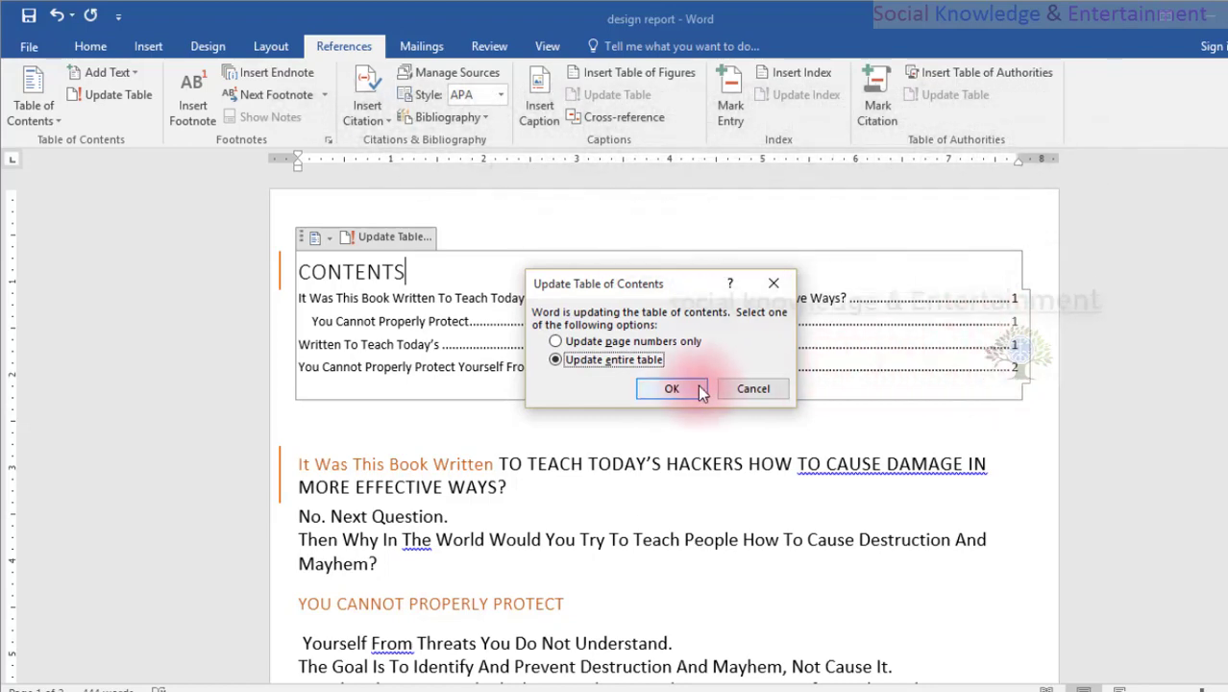
click(671, 388)
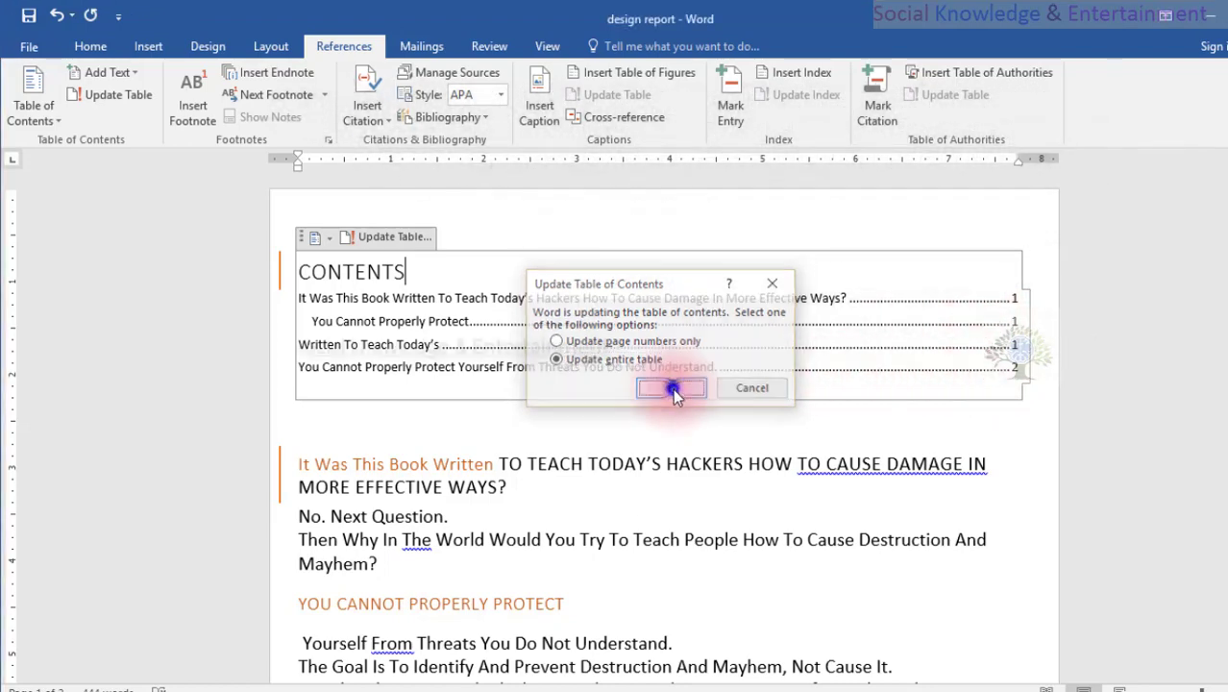
click(343, 336)
Assign Level 2 in the table of contents to the red "You Cannot Properly Protect Yourself" phrase on the first page.
scroll(598, 405, down, 6)
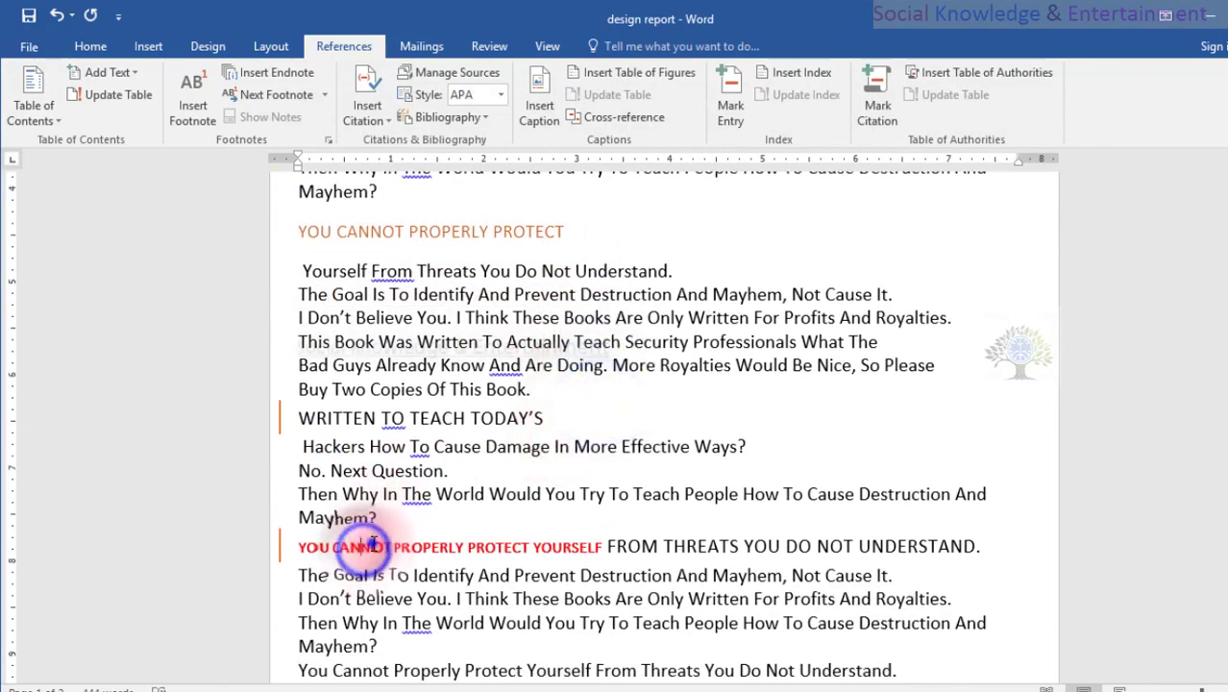
triple_click(364, 547)
click(332, 548)
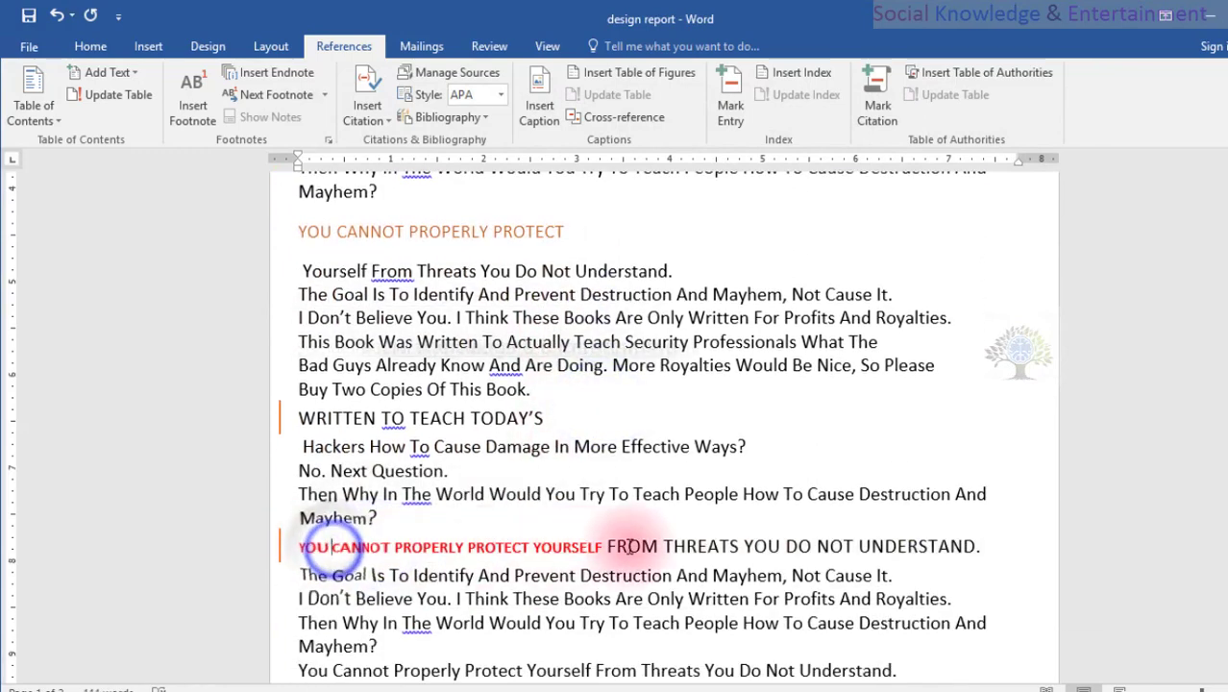
drag(332, 548, 598, 543)
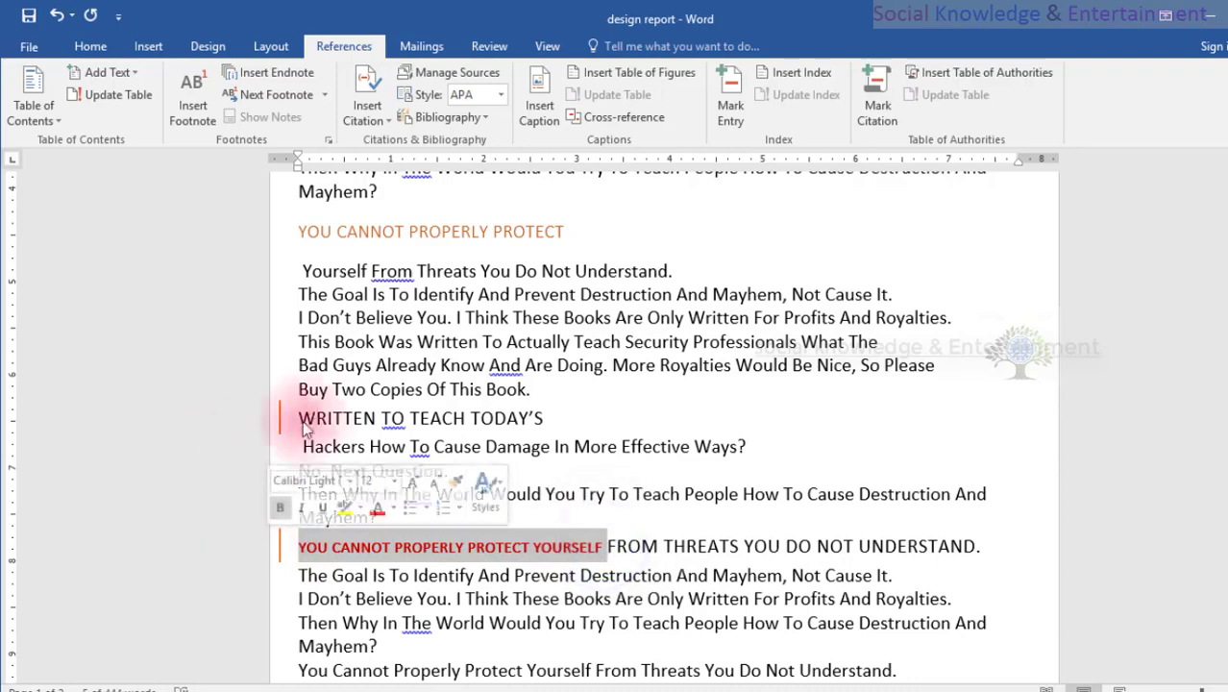
click(91, 90)
click(749, 390)
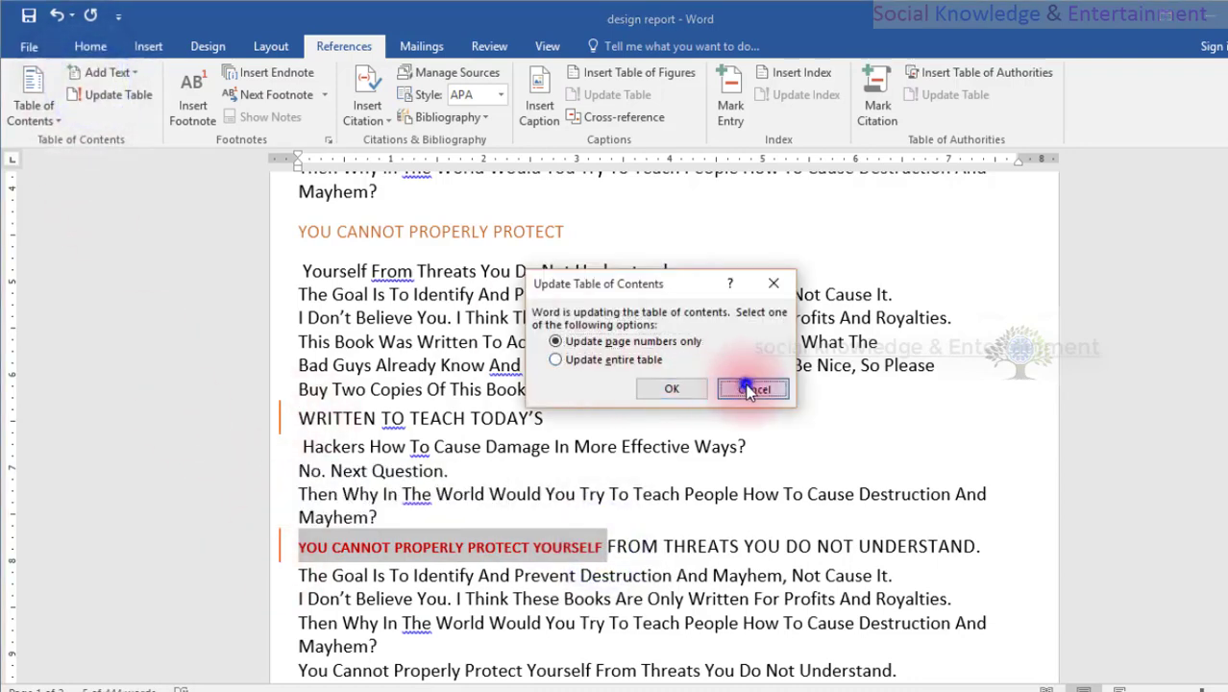
click(90, 72)
click(97, 133)
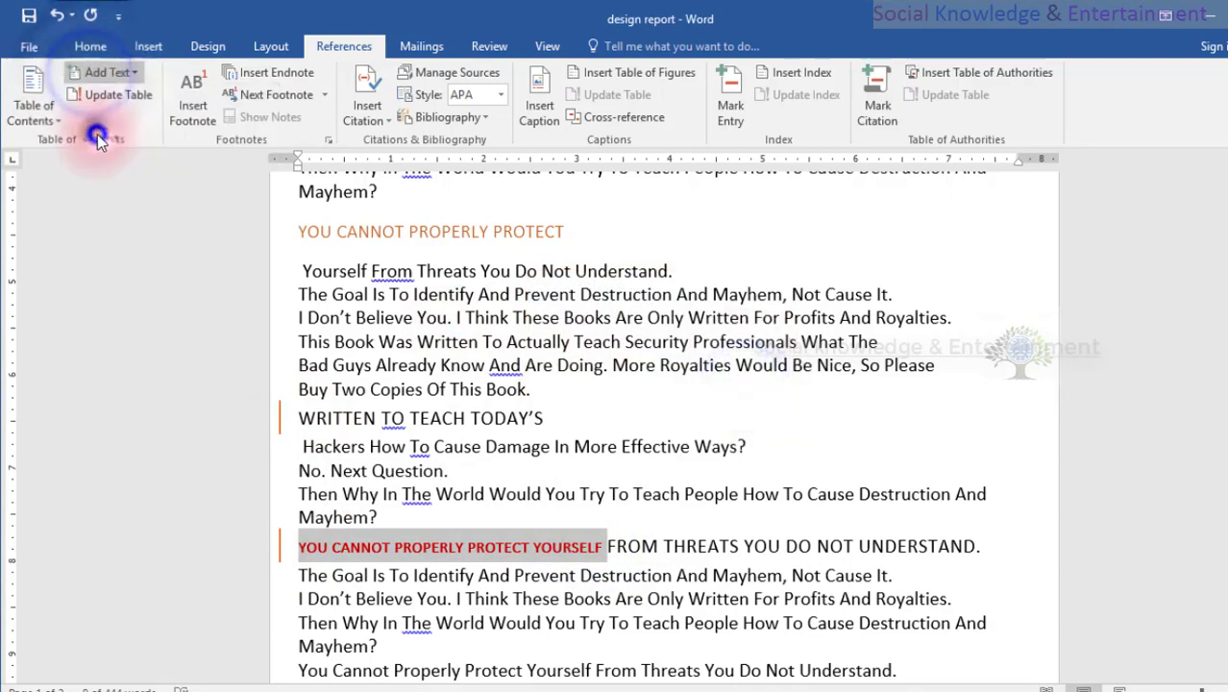
Update the entire table of contents to include the red "You Cannot Properly Protect Yourself" heading.
scroll(423, 245, up, 4)
click(434, 253)
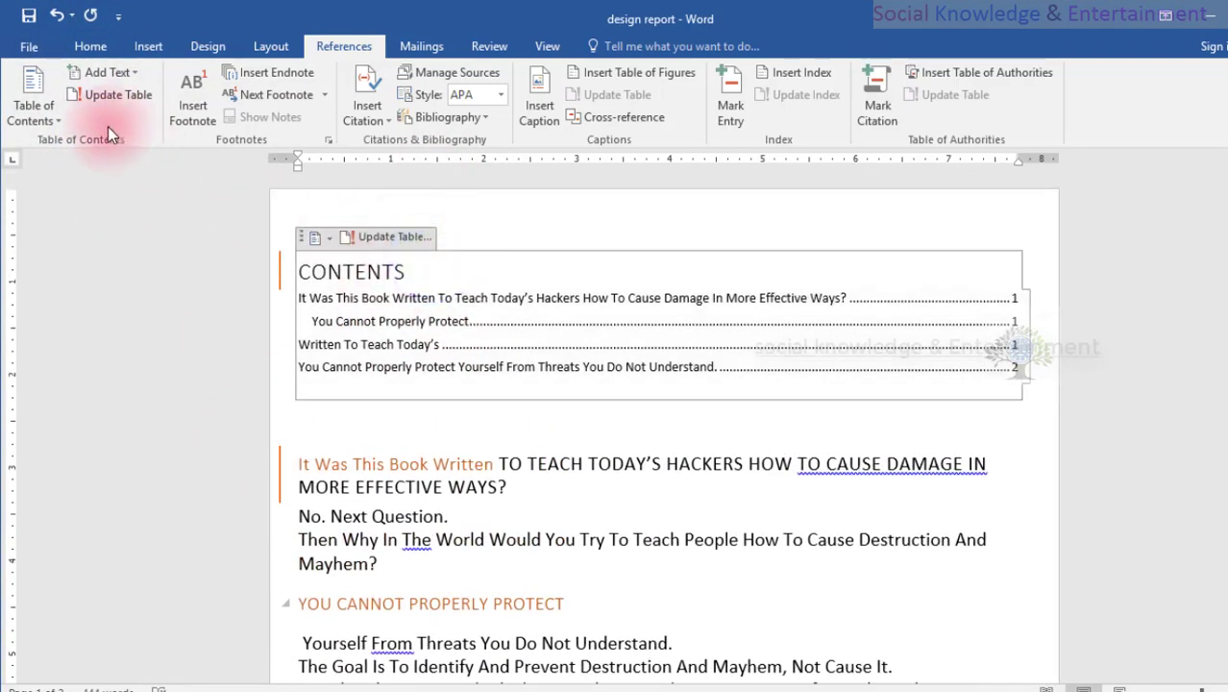
click(96, 94)
click(605, 359)
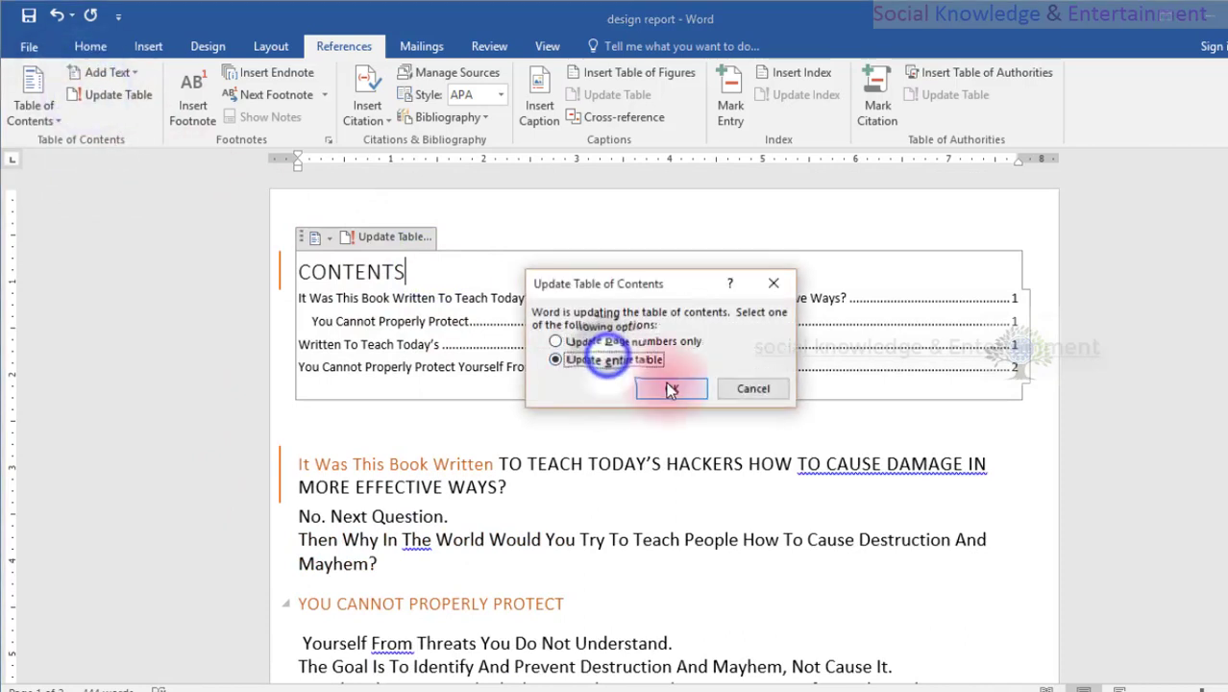
click(671, 389)
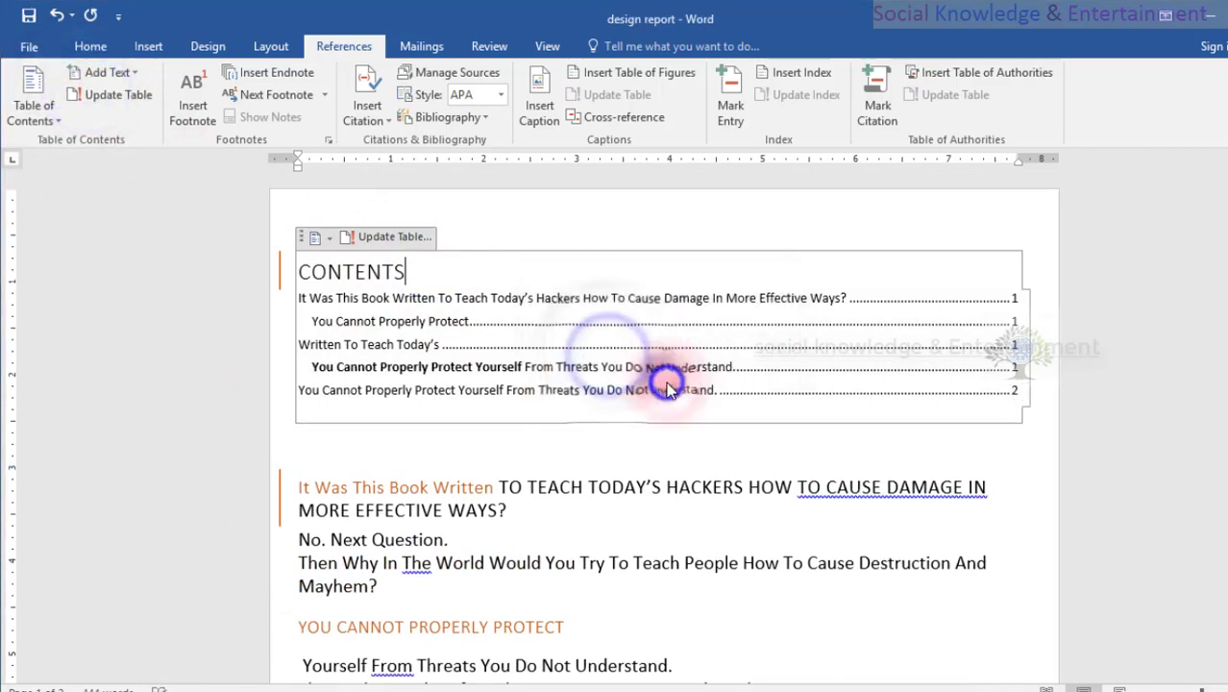
Compare the updated table of contents entries with the styled headings across the document's pages.
click(522, 366)
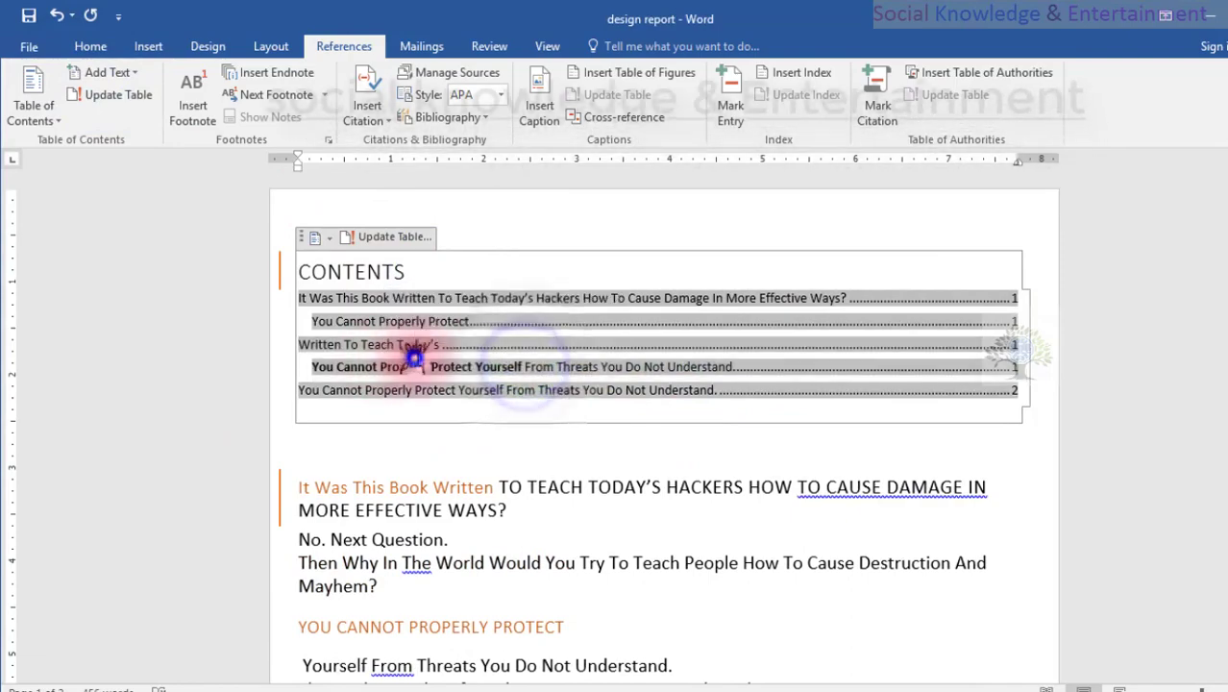
click(214, 445)
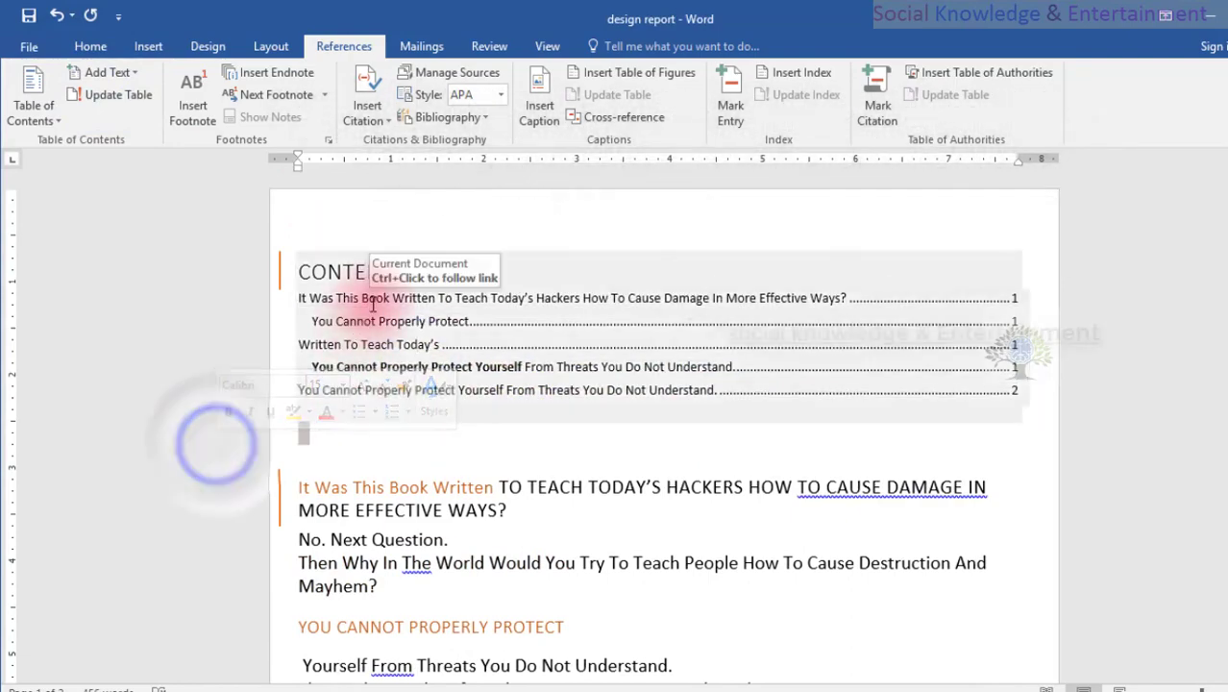
scroll(420, 395, down, 5)
scroll(422, 397, down, 10)
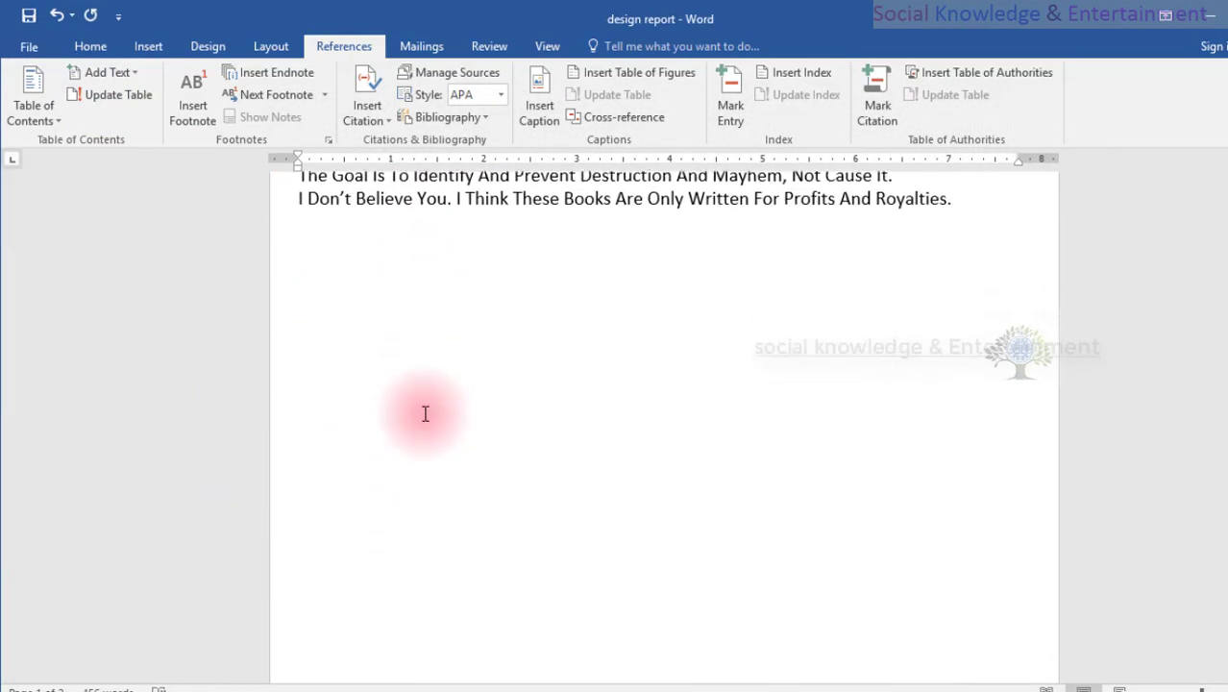
scroll(422, 407, down, 10)
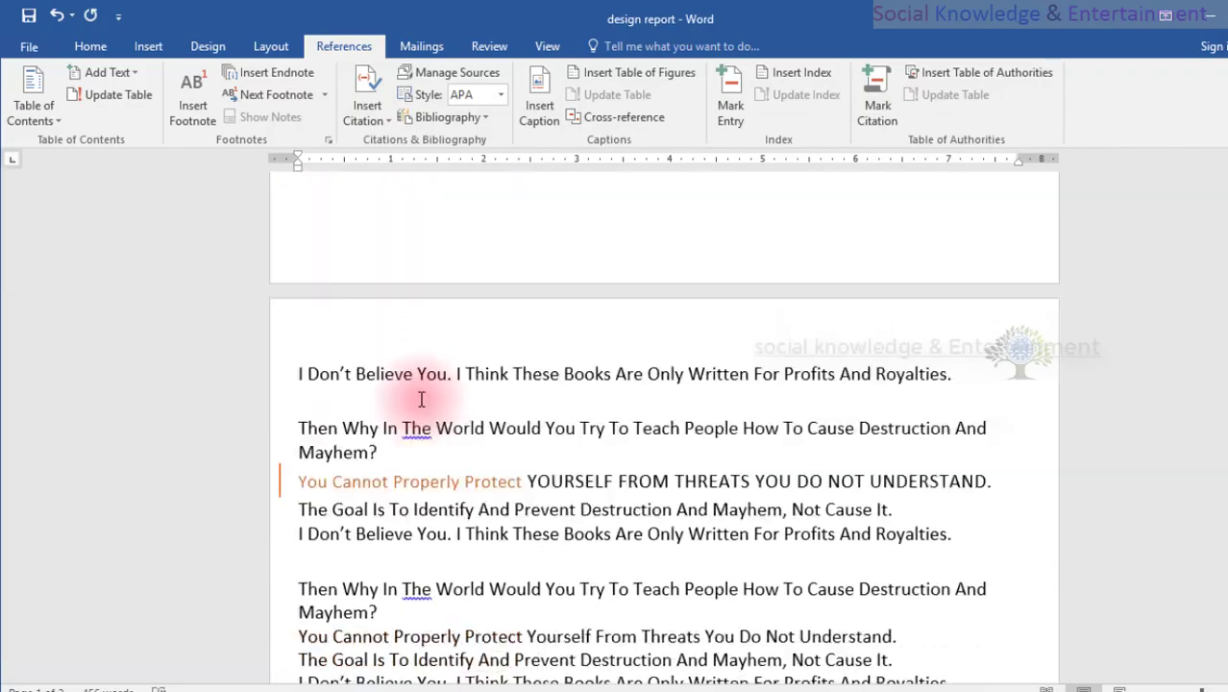
scroll(419, 405, up, 10)
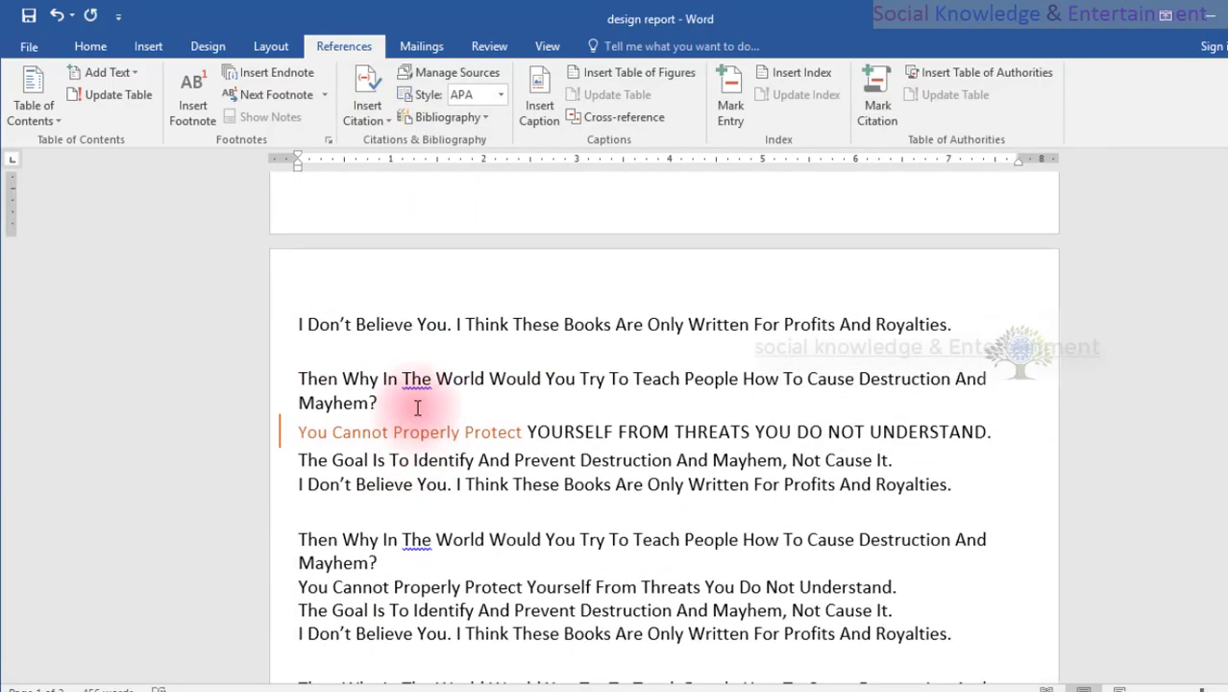
scroll(417, 407, up, 15)
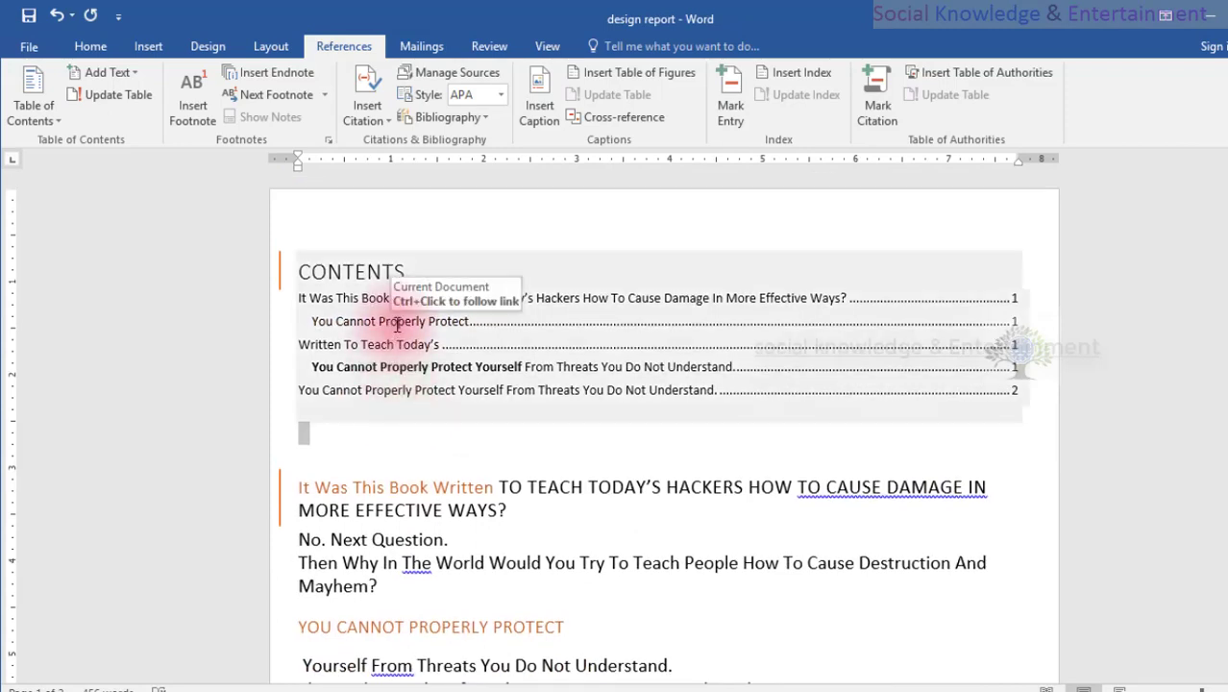
Follow the last table of contents entry's link to its heading on page 2, and return to the table.
key(ctrl)
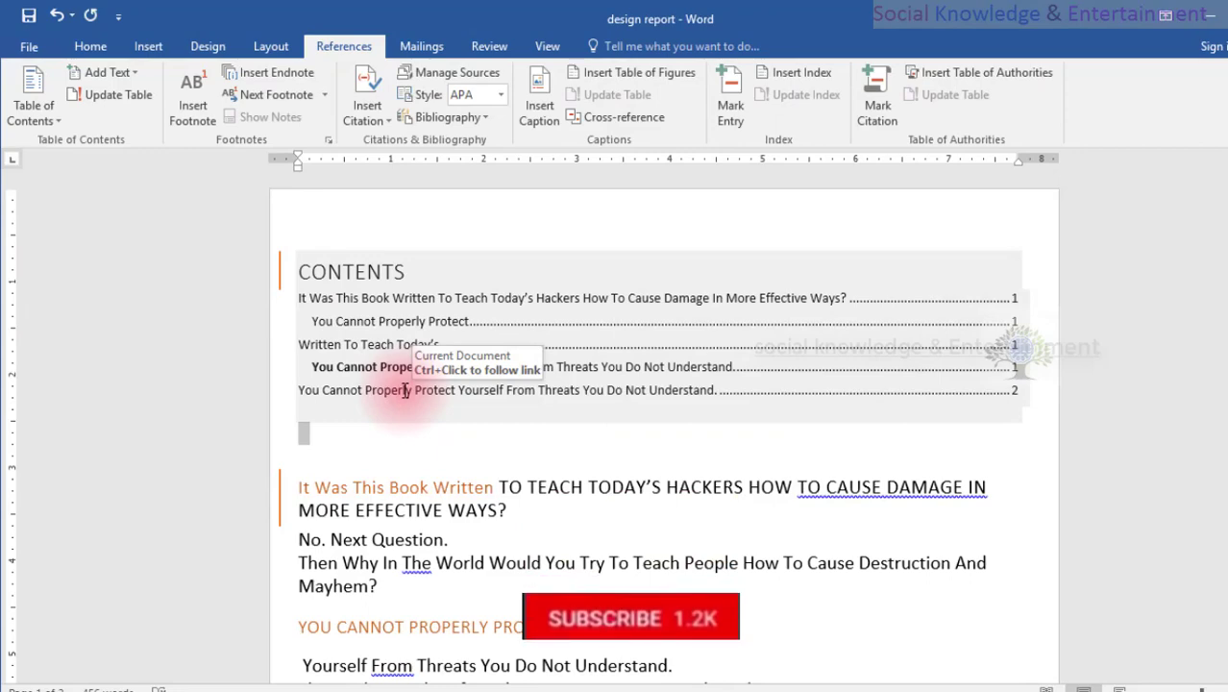
ctrl+click(403, 393)
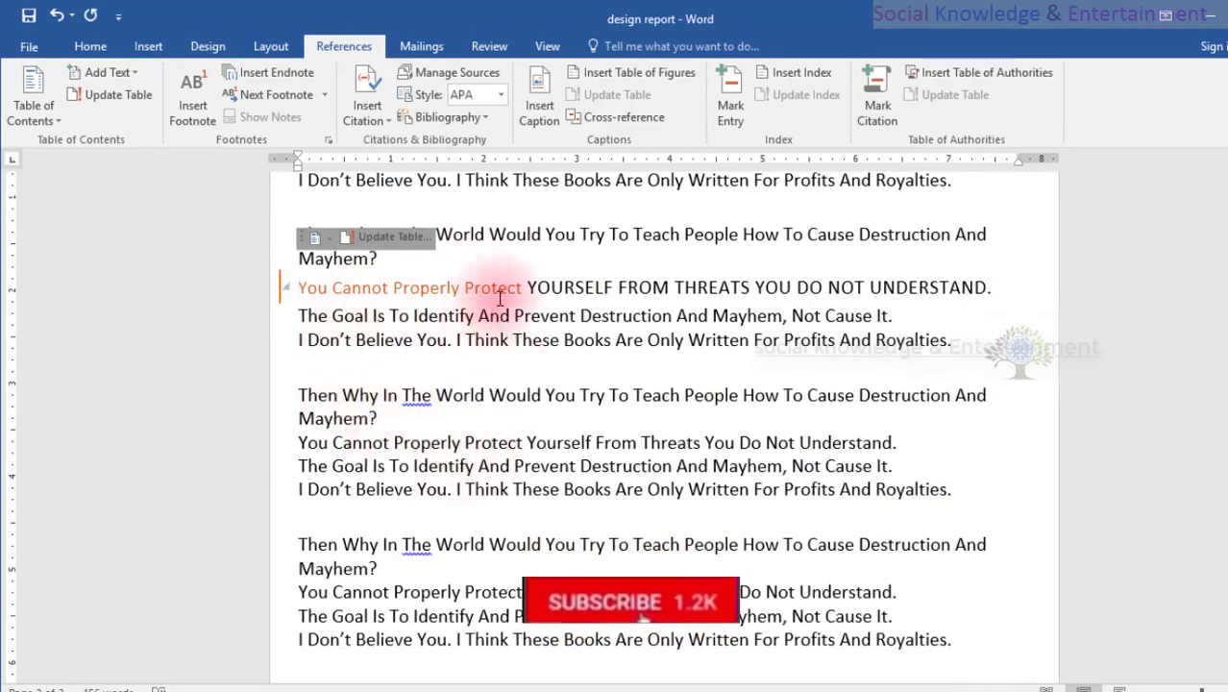
scroll(499, 299, up, 15)
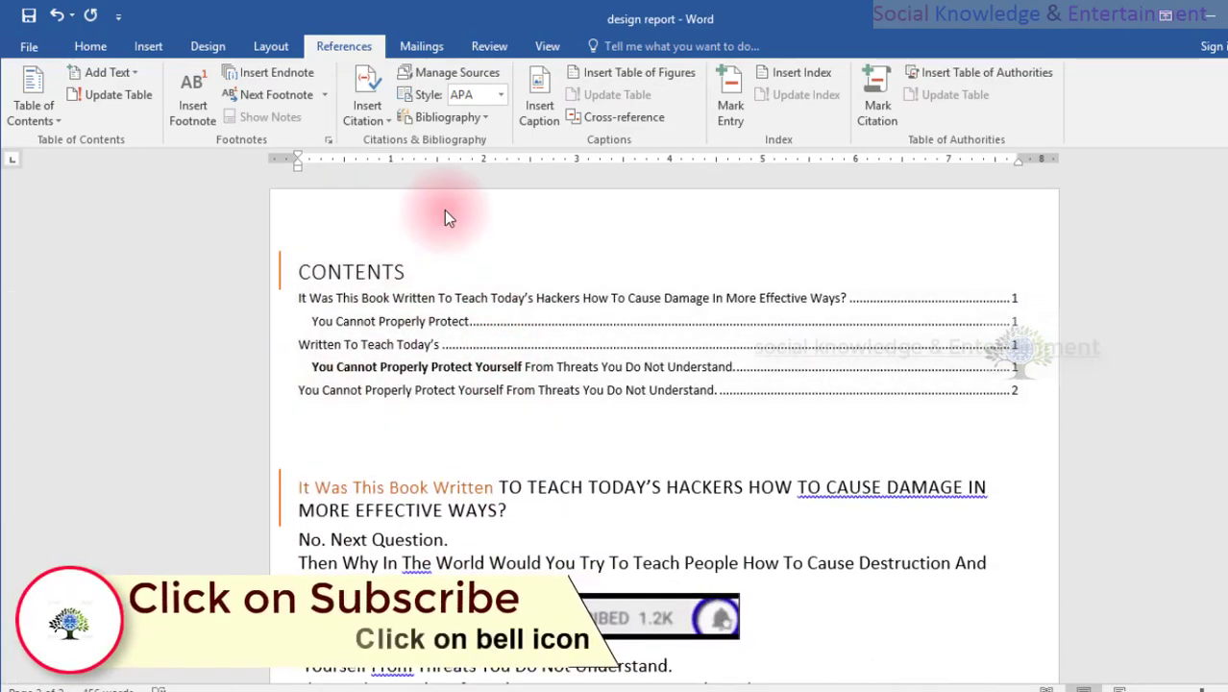
click(444, 210)
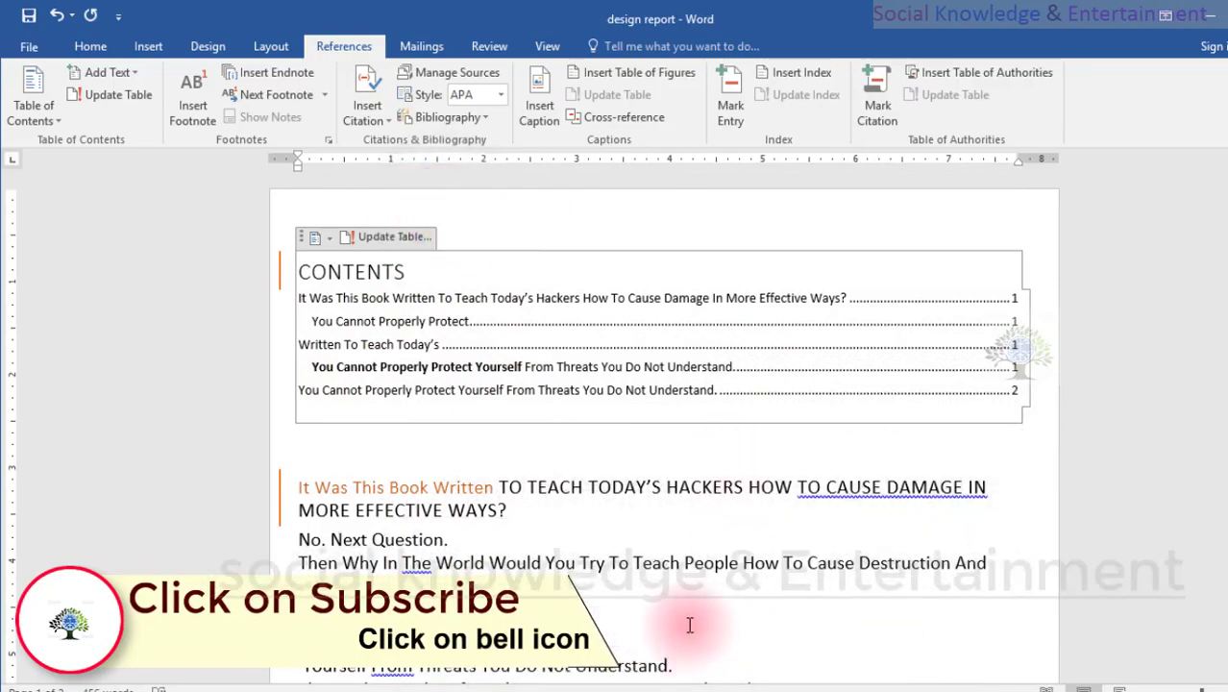
scroll(679, 626, down, 6)
scroll(680, 626, down, 3)
scroll(678, 620, up, 10)
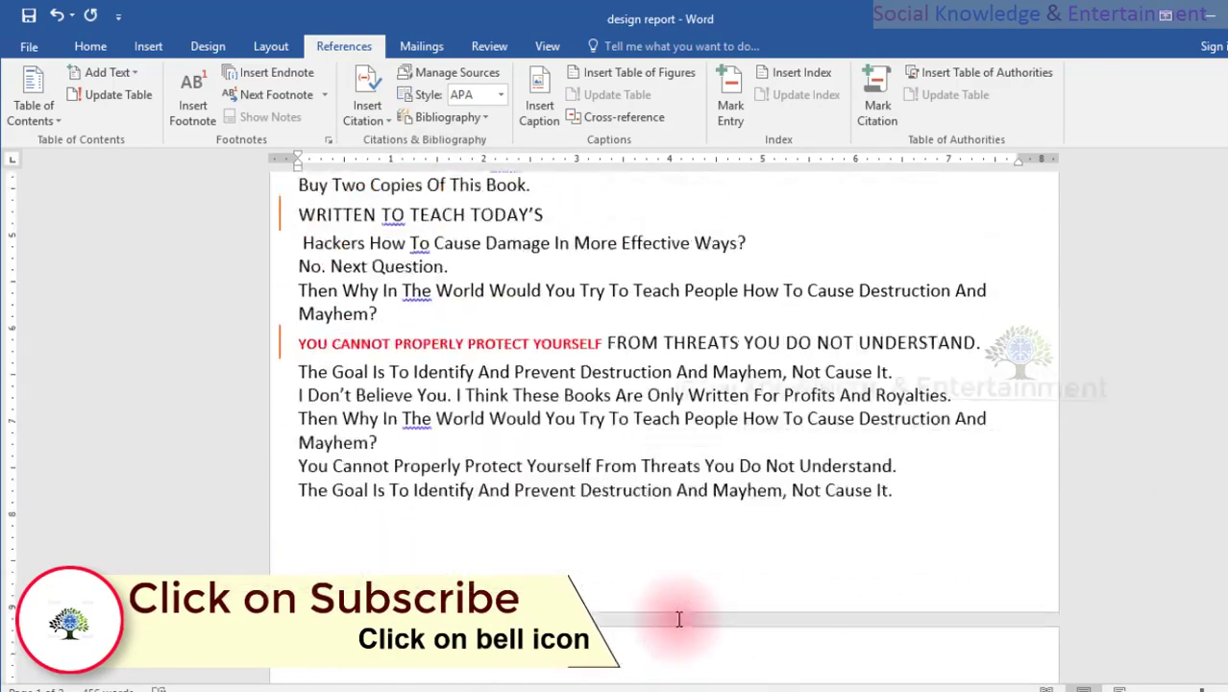
scroll(678, 620, up, 1)
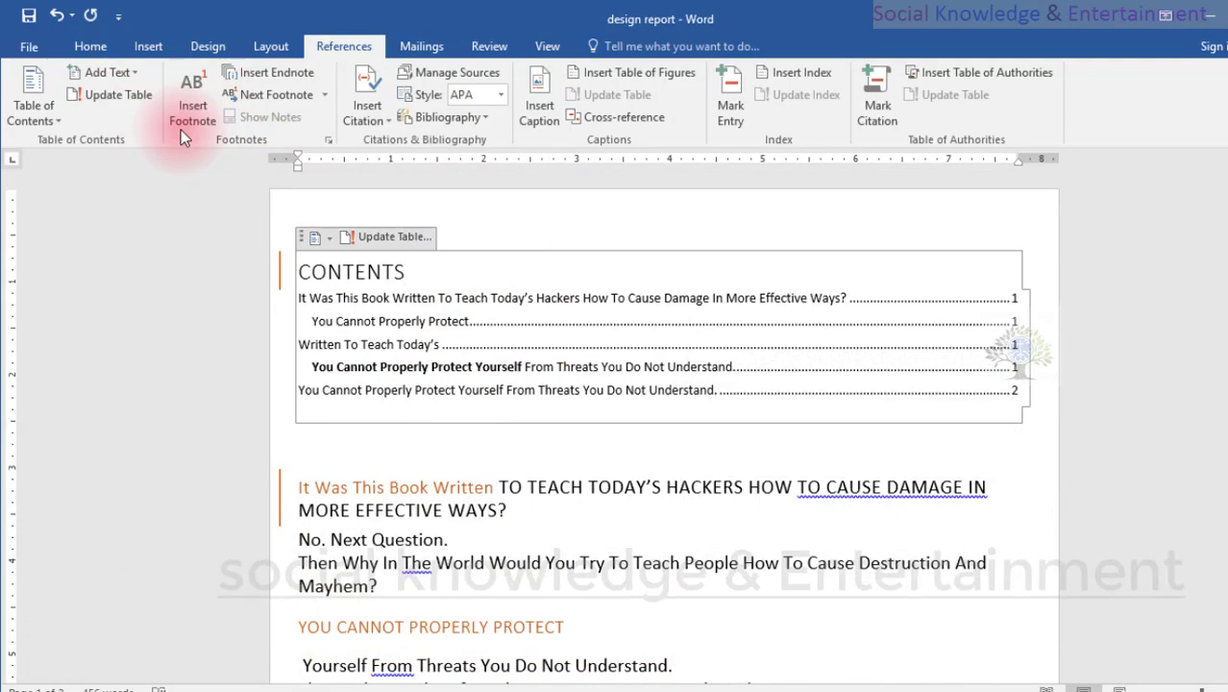
Insert a footnote below the last paragraph of the document with the text "This is important page of document".
scroll(538, 351, down, 10)
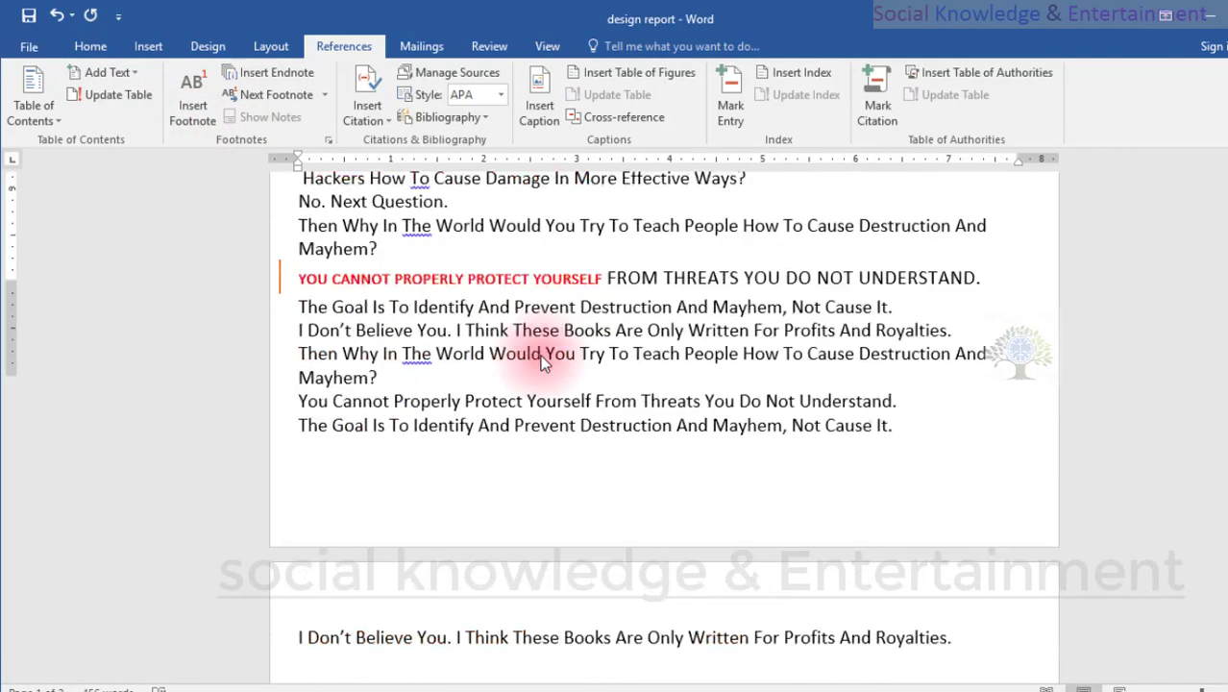
scroll(538, 351, down, 4)
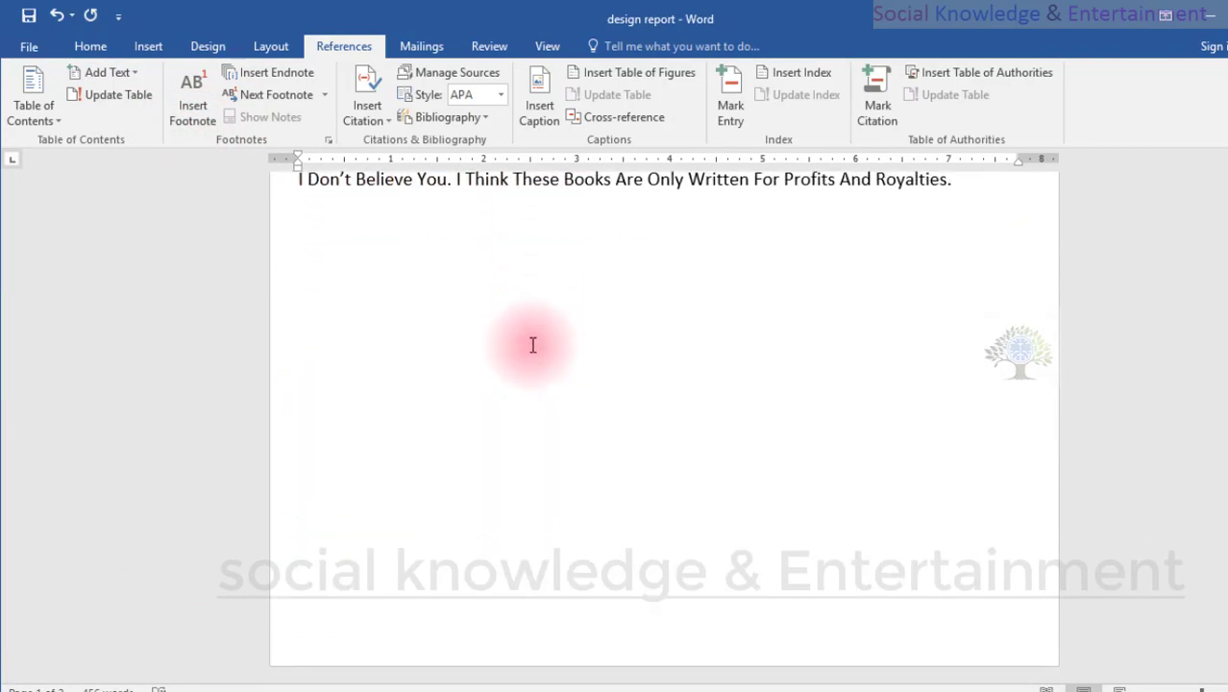
click(370, 578)
scroll(371, 538, up, 6)
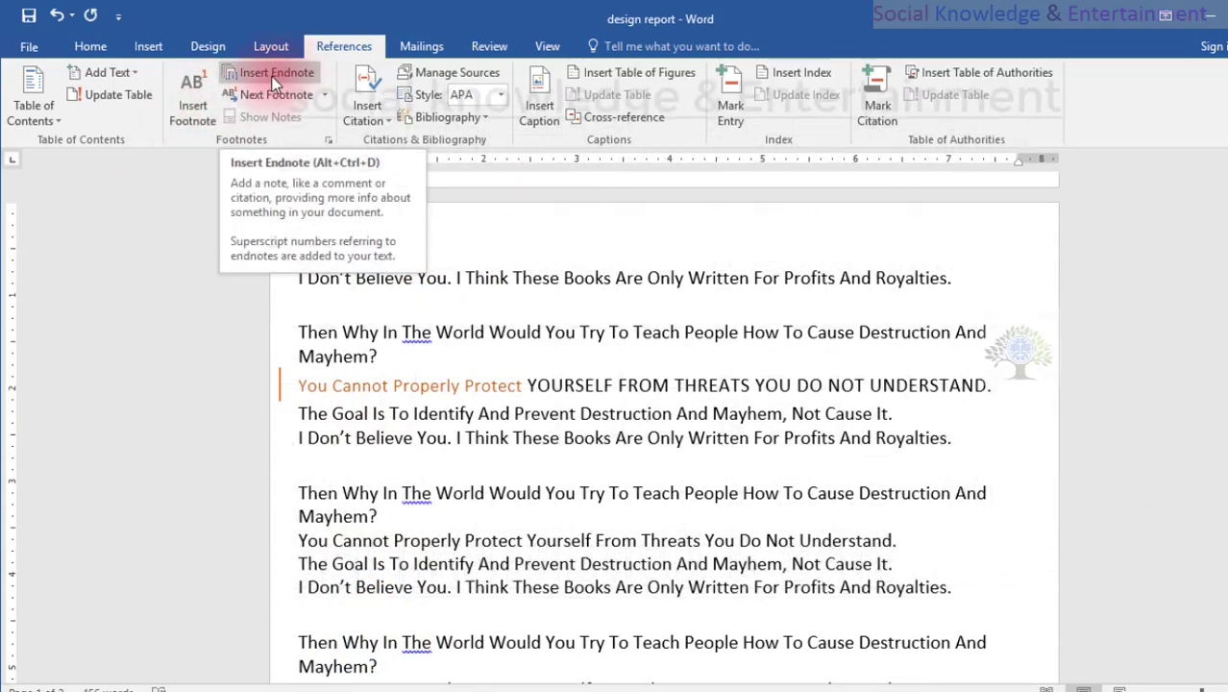
click(185, 113)
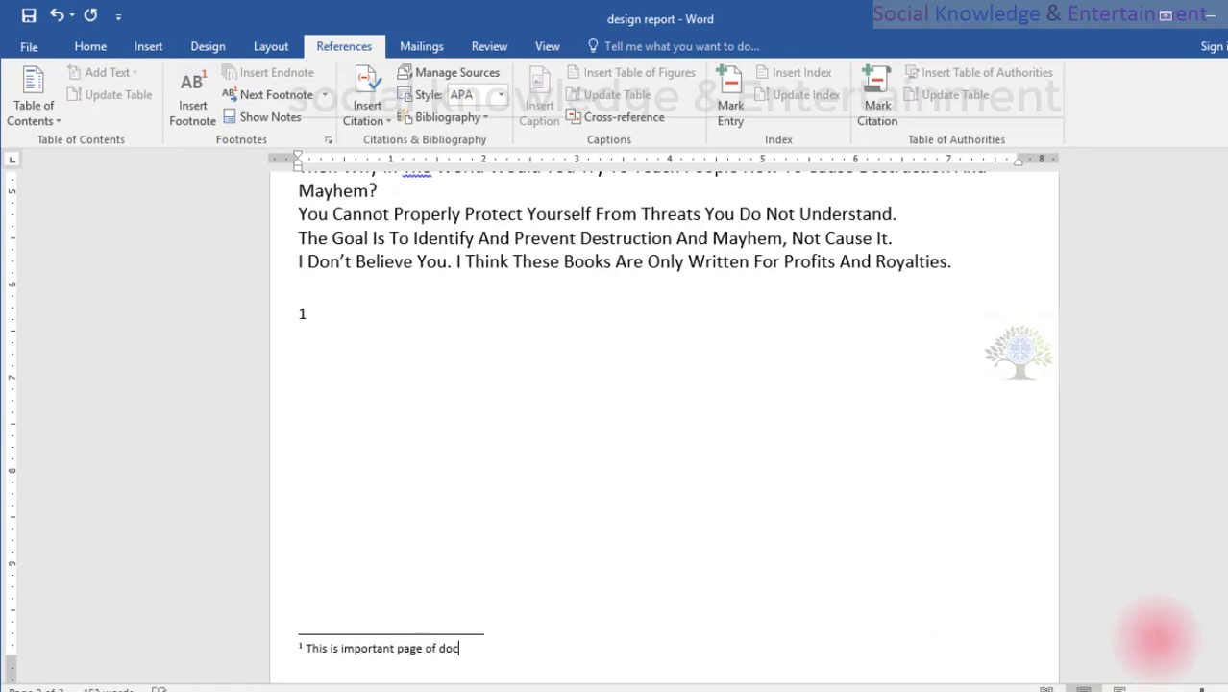
text(ument)
click(1156, 638)
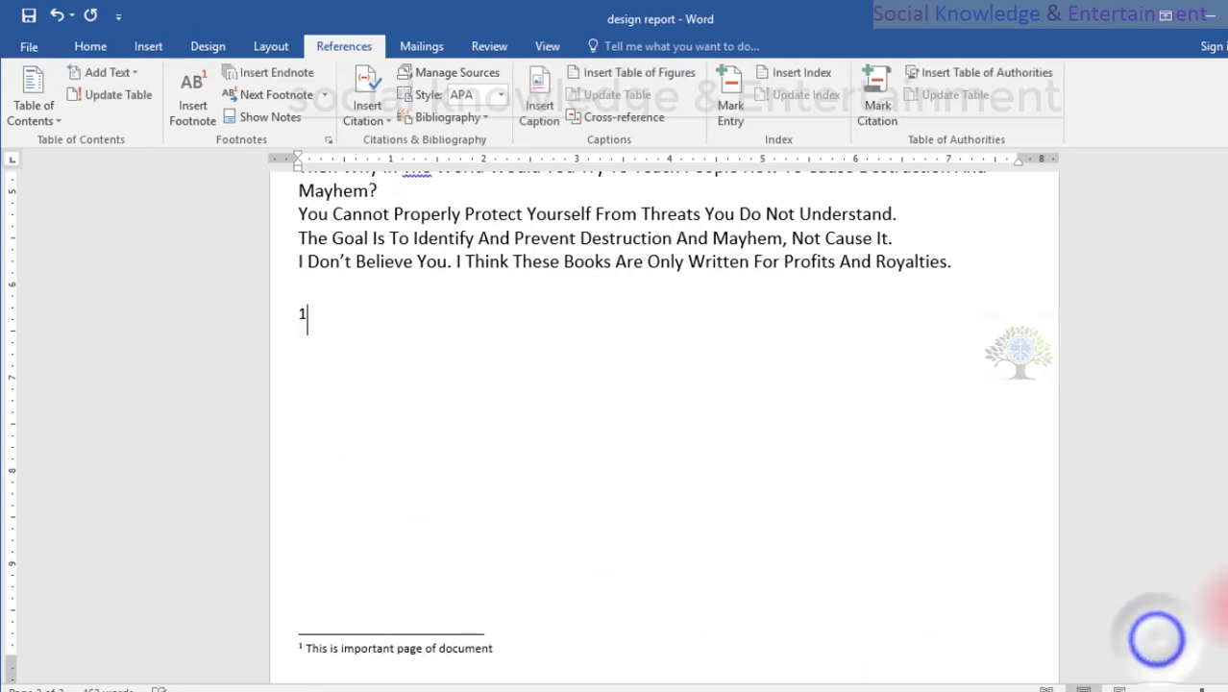
Check the footnote's reference mark below the last paragraph.
double_click(304, 313)
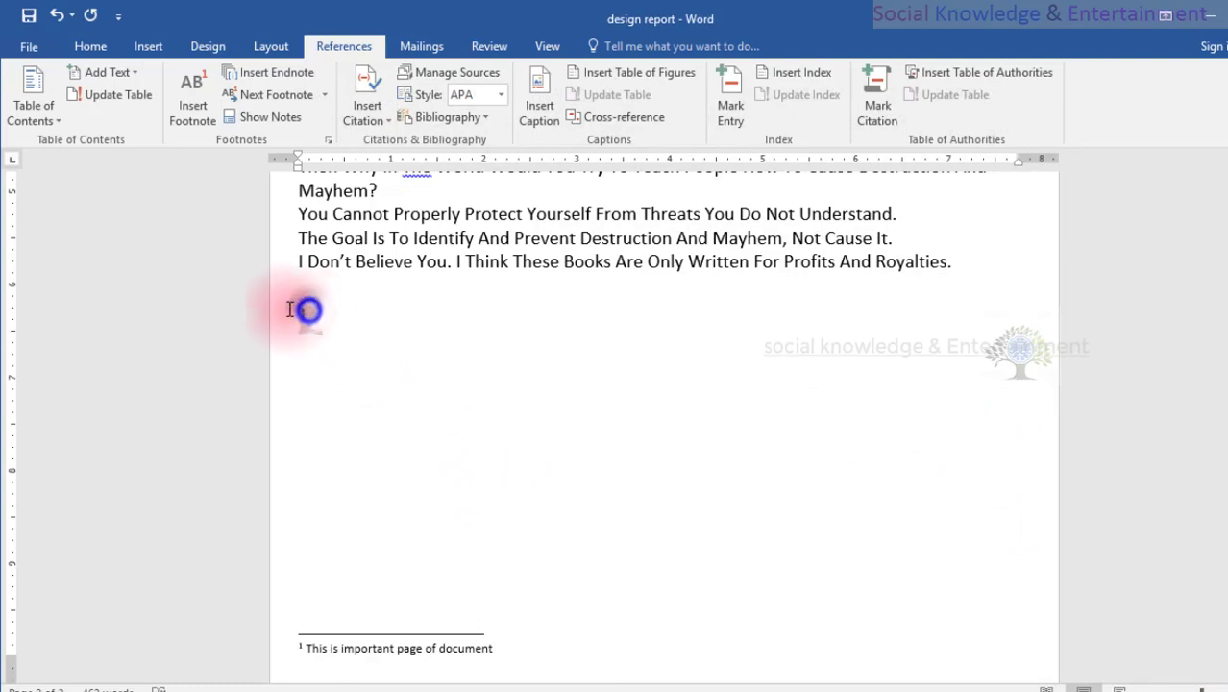
click(848, 354)
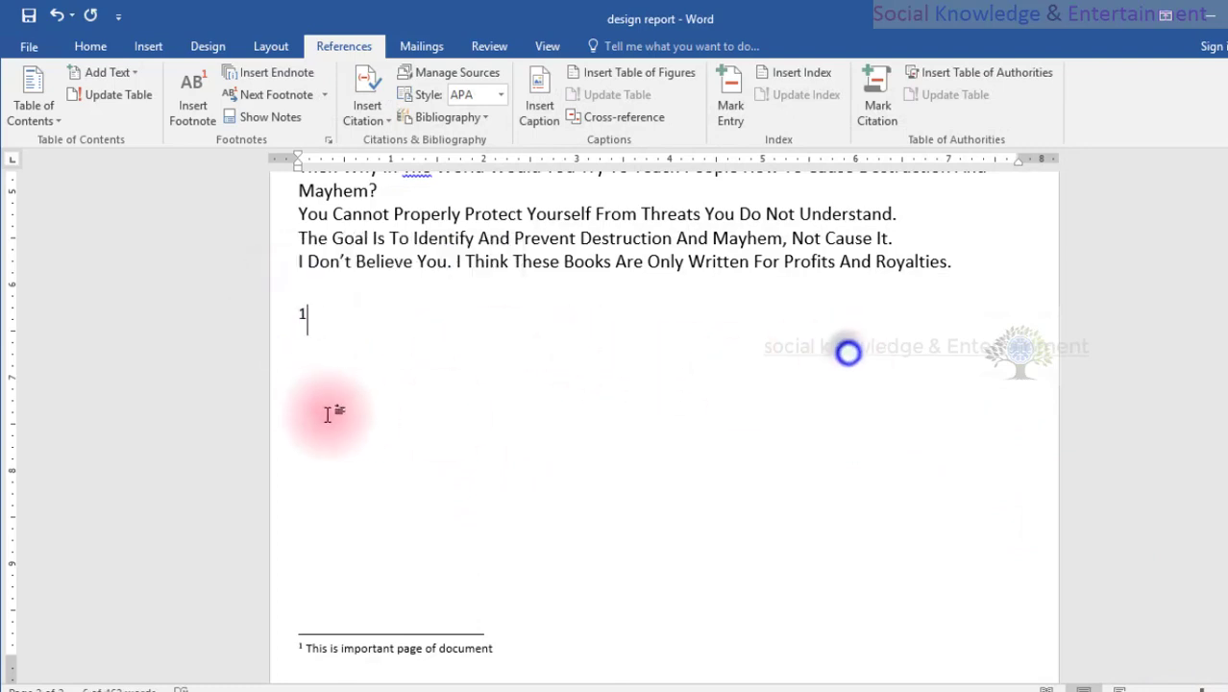
click(302, 312)
click(303, 310)
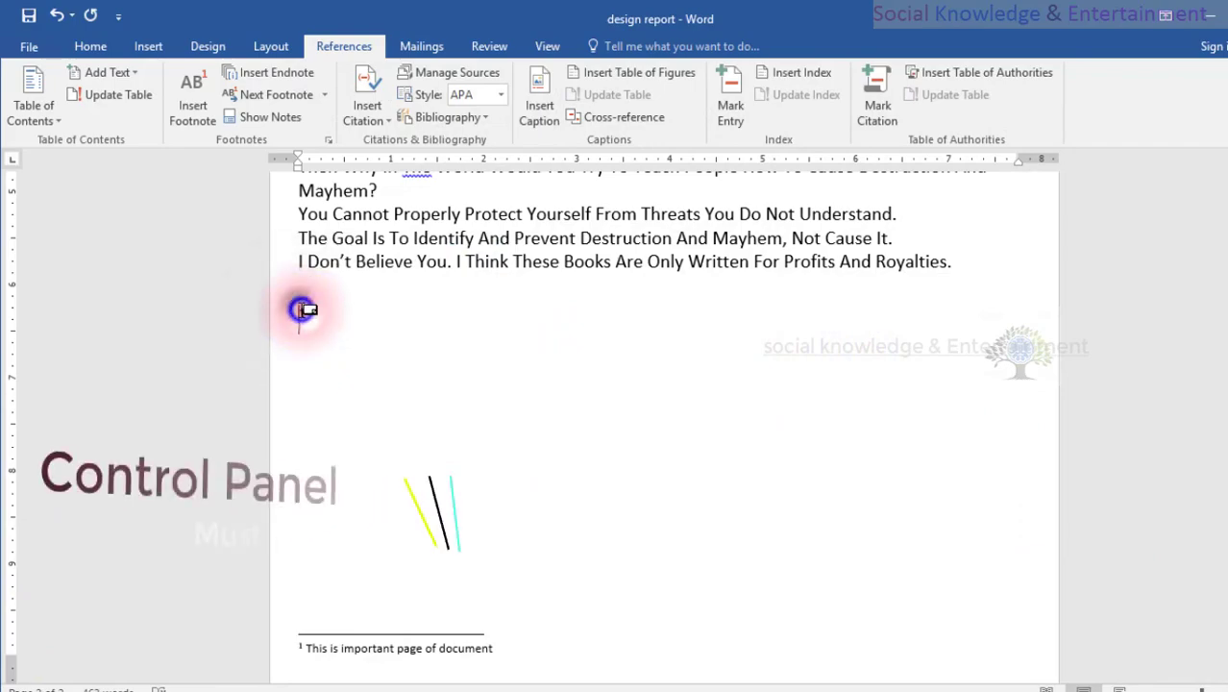
Insert an endnote after "Buy Two Copies Of This Book." on the first page with the text "This is paragraph not complete".
scroll(666, 471, up, 11)
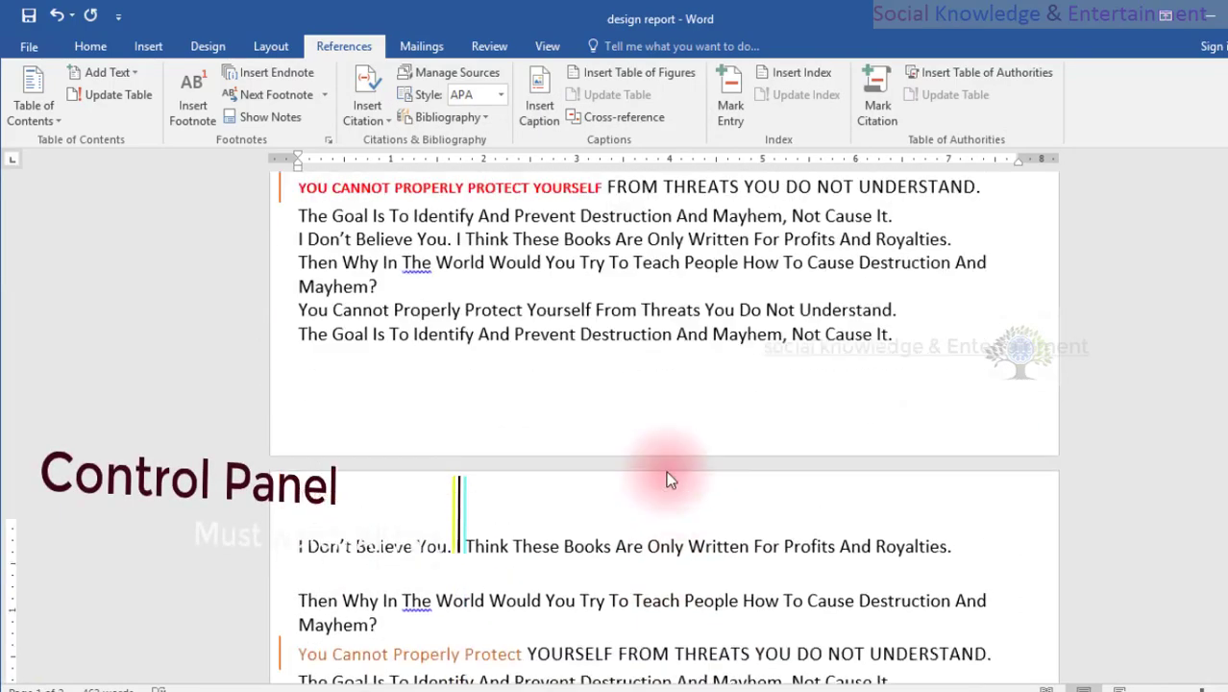
scroll(587, 276, down, 1)
scroll(588, 277, up, 4)
scroll(588, 278, down, 5)
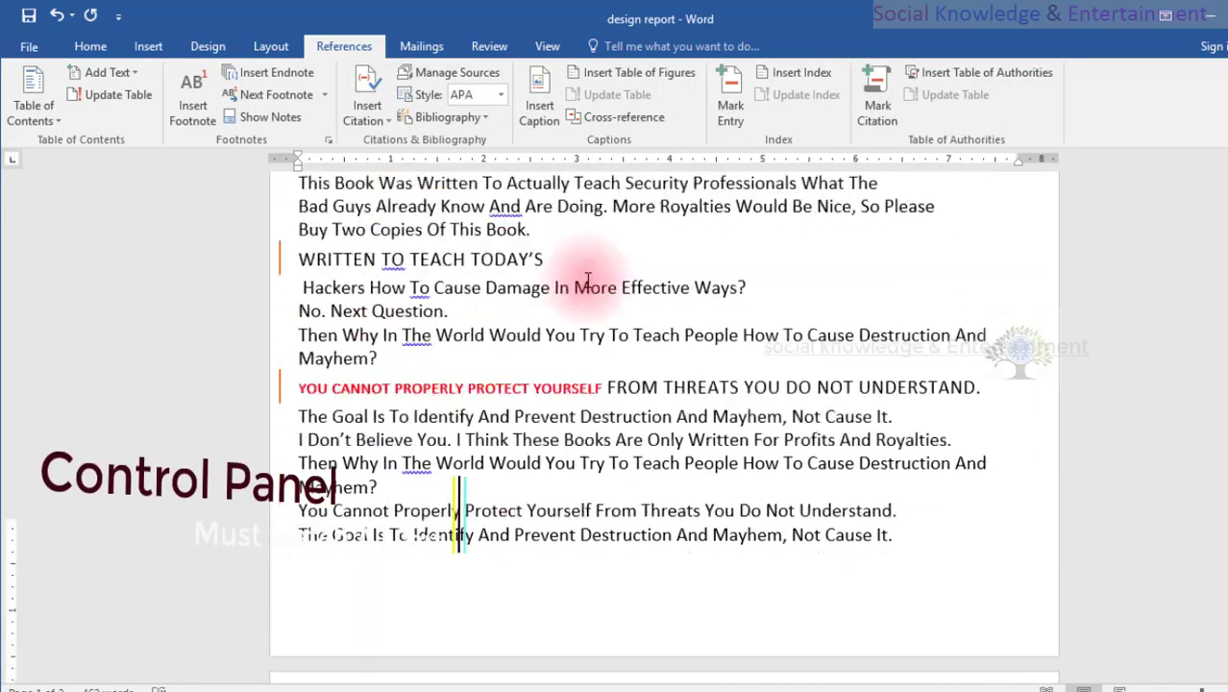
scroll(588, 280, up, 5)
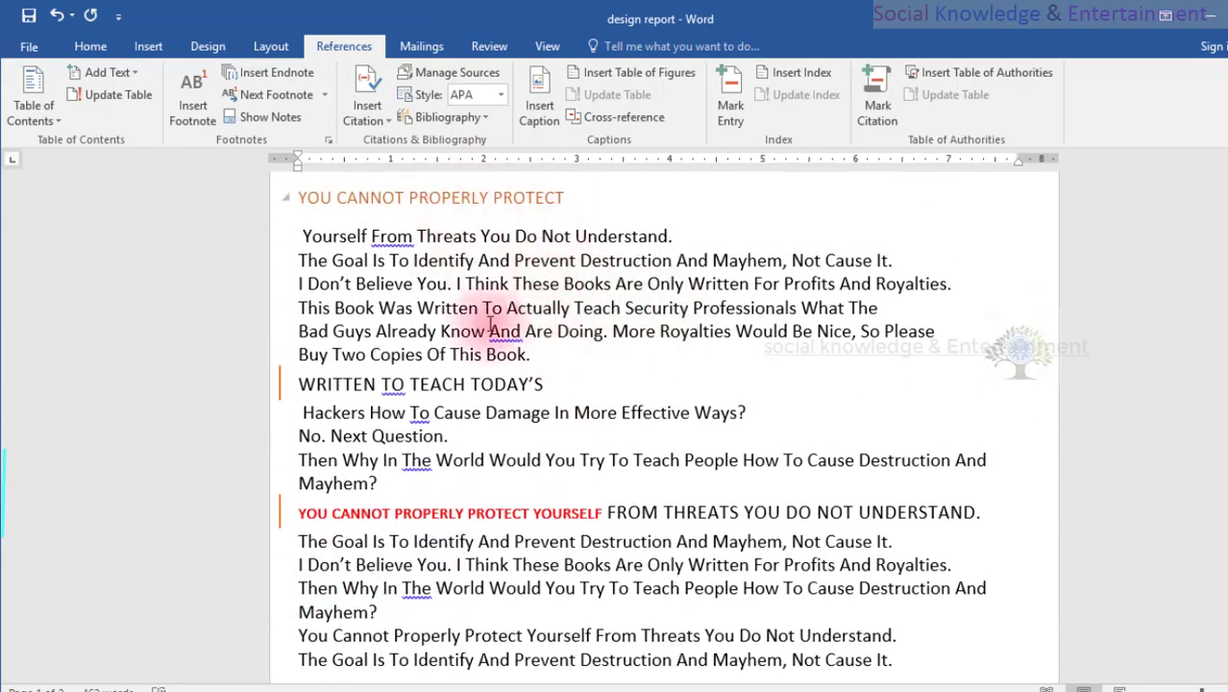
click(533, 354)
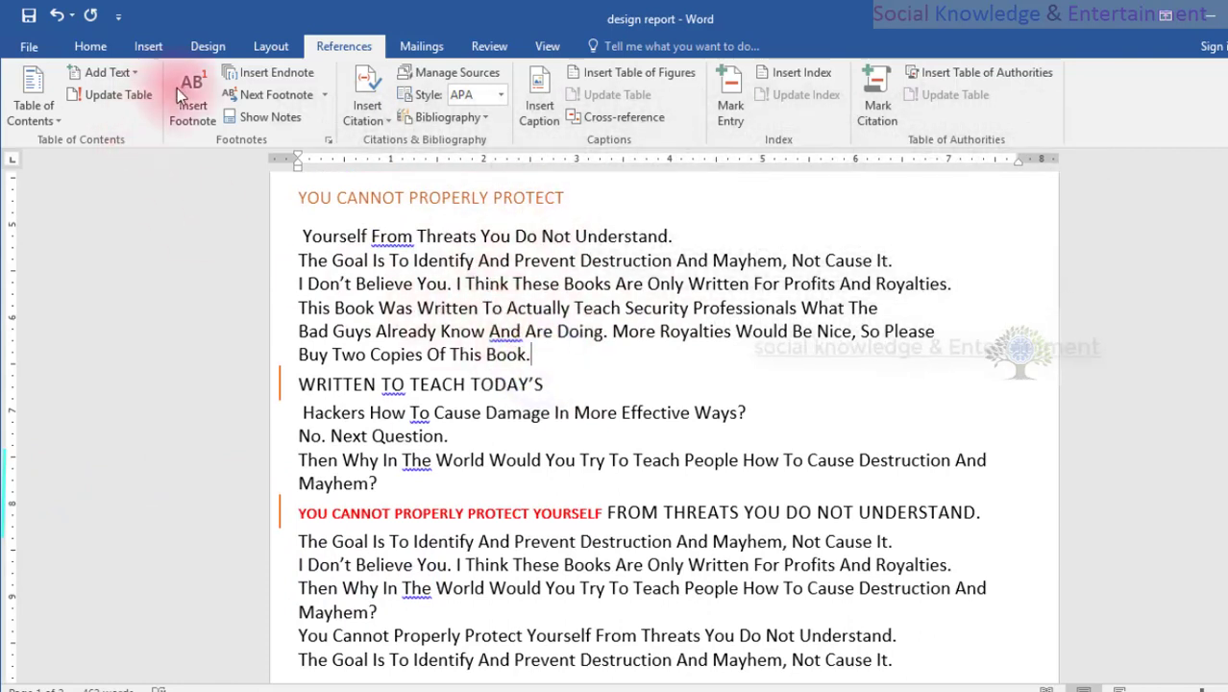
click(270, 78)
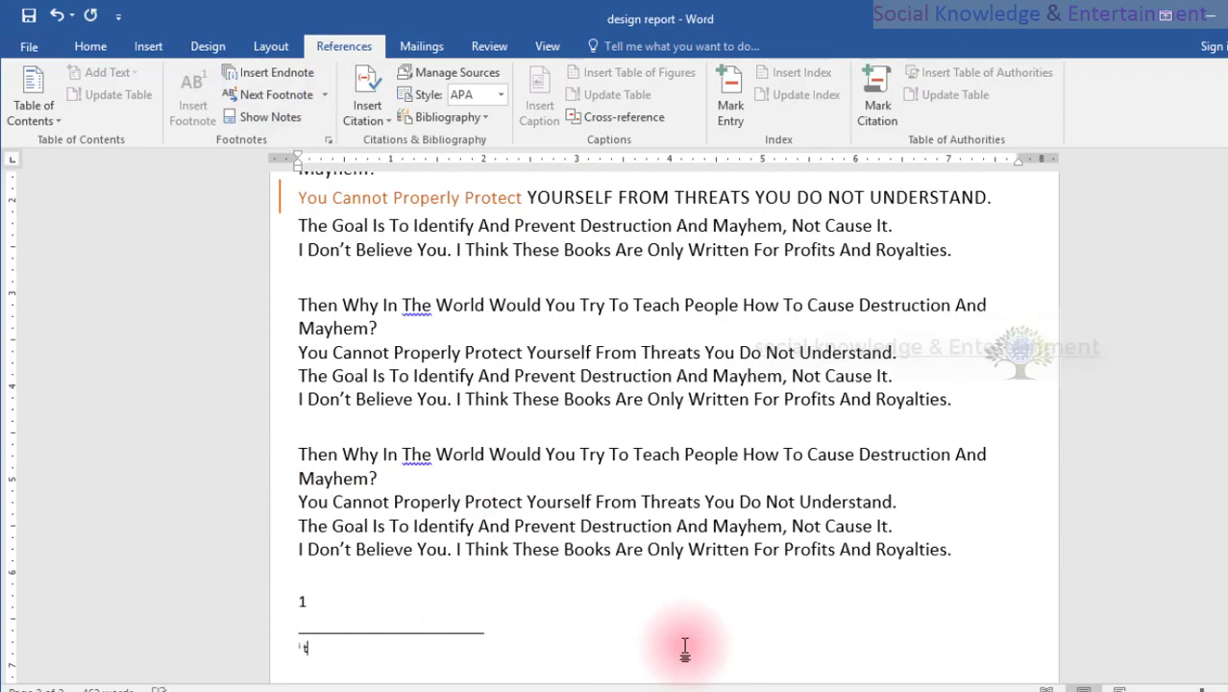
text(this)
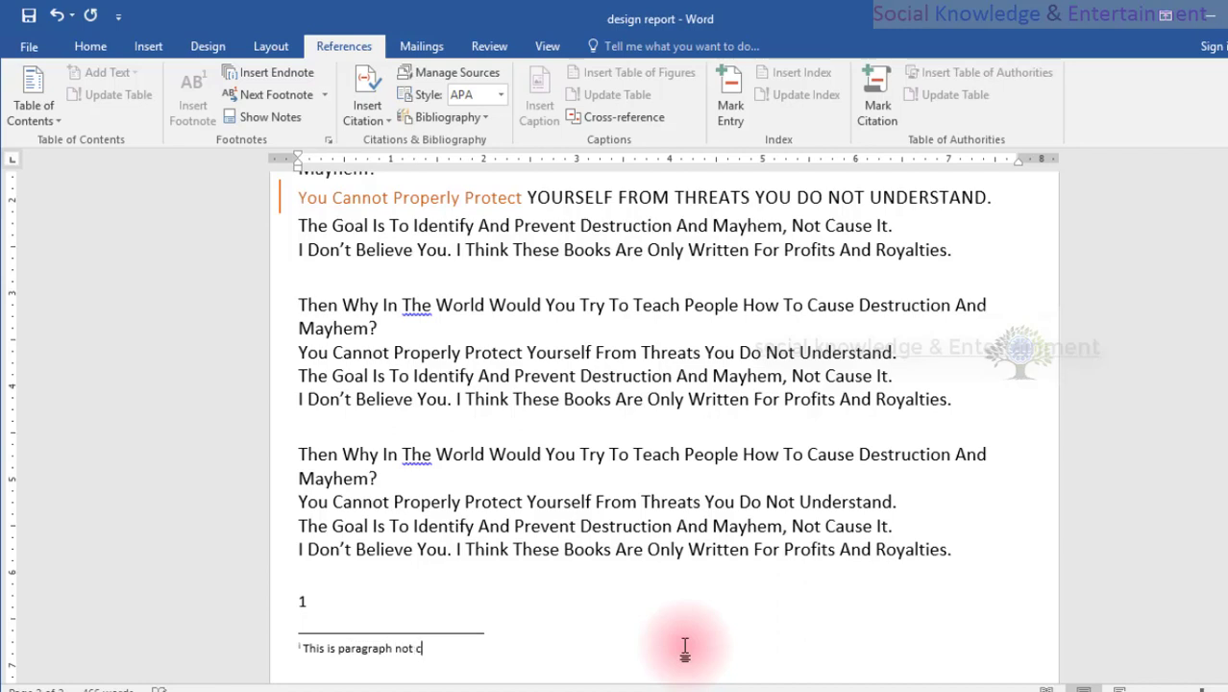
text(mplete)
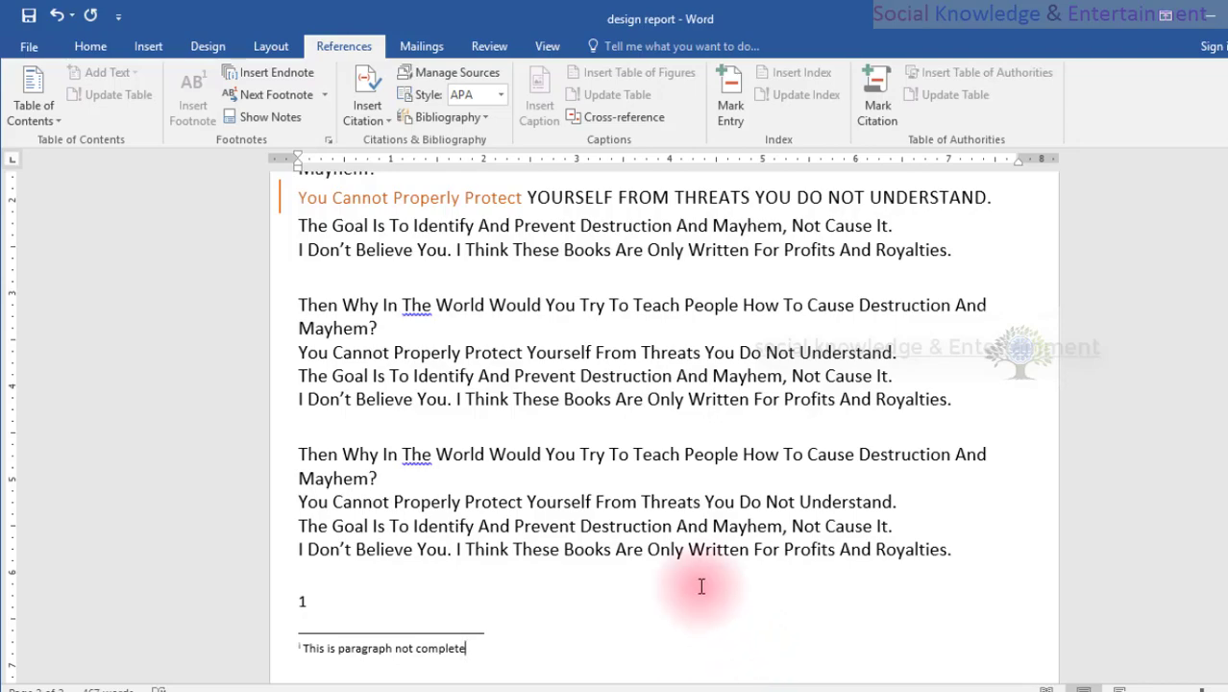
Check the endnote reference mark after "Buy Two Copies Of This Book." on the first page and display its note text.
scroll(696, 584, up, 6)
scroll(689, 588, up, 10)
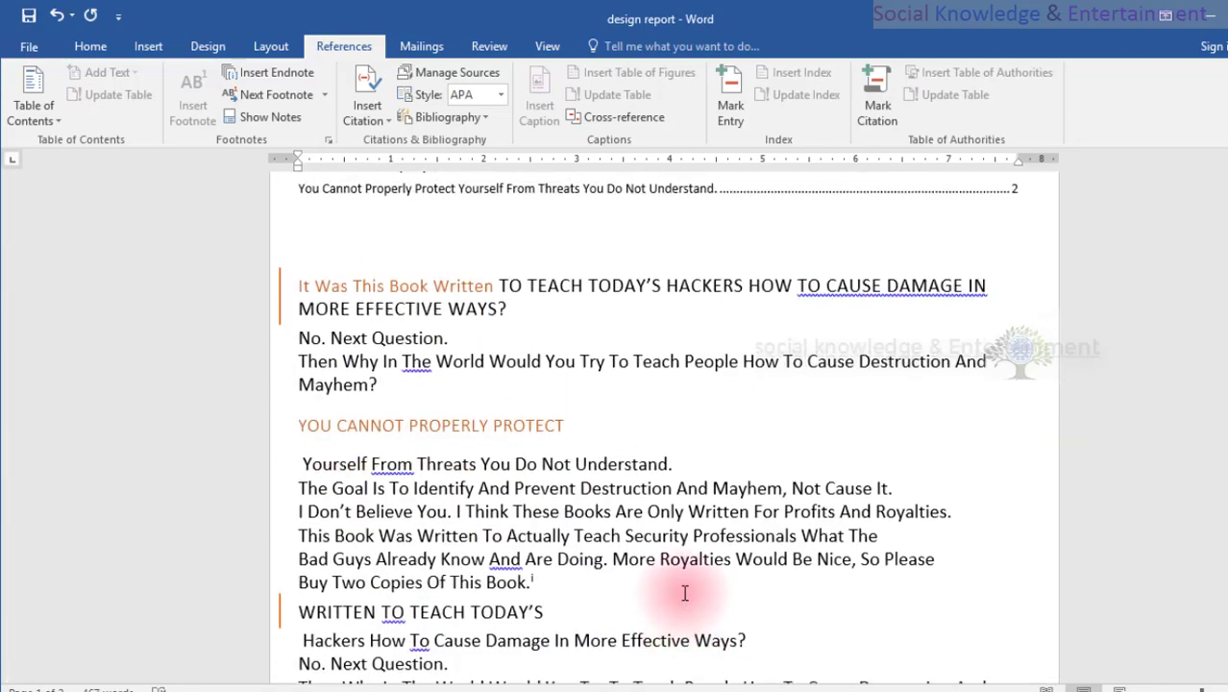
scroll(685, 593, down, 3)
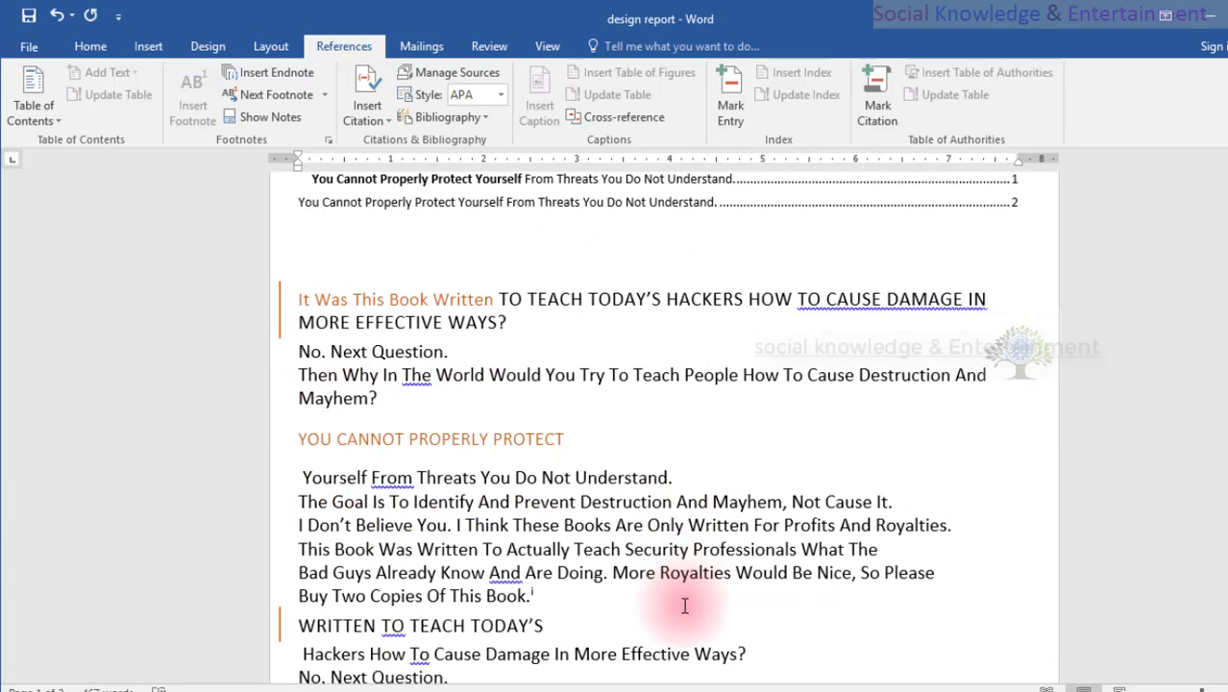
scroll(682, 595, down, 1)
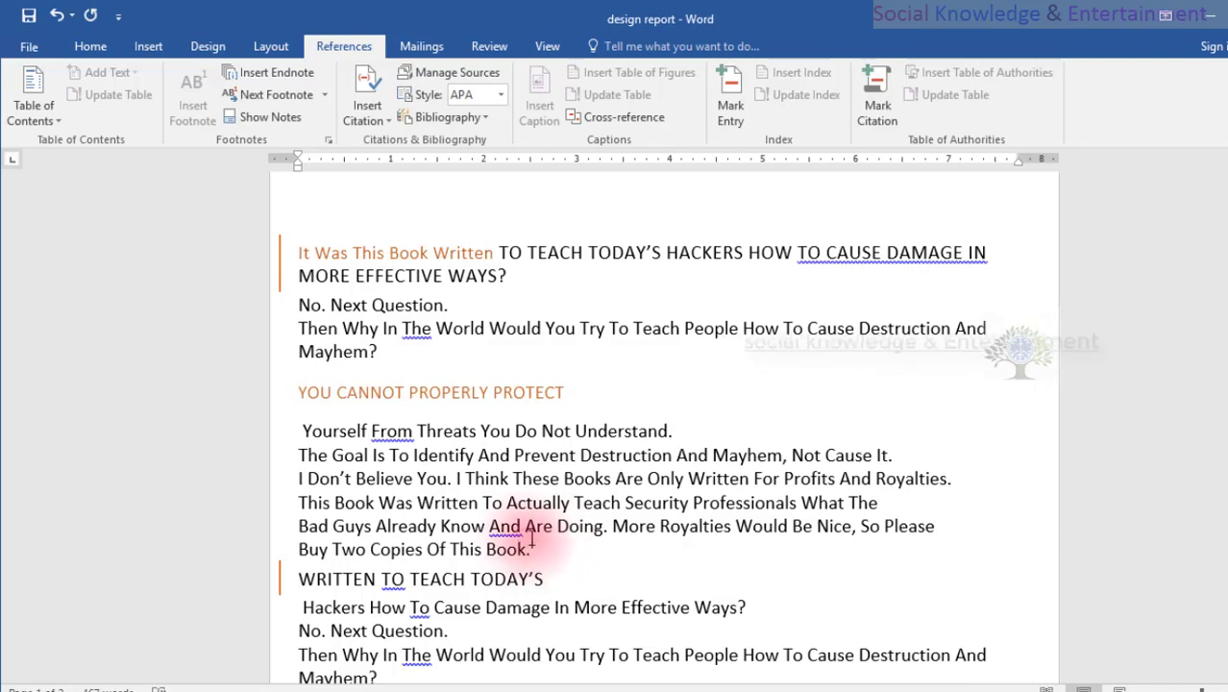
click(529, 545)
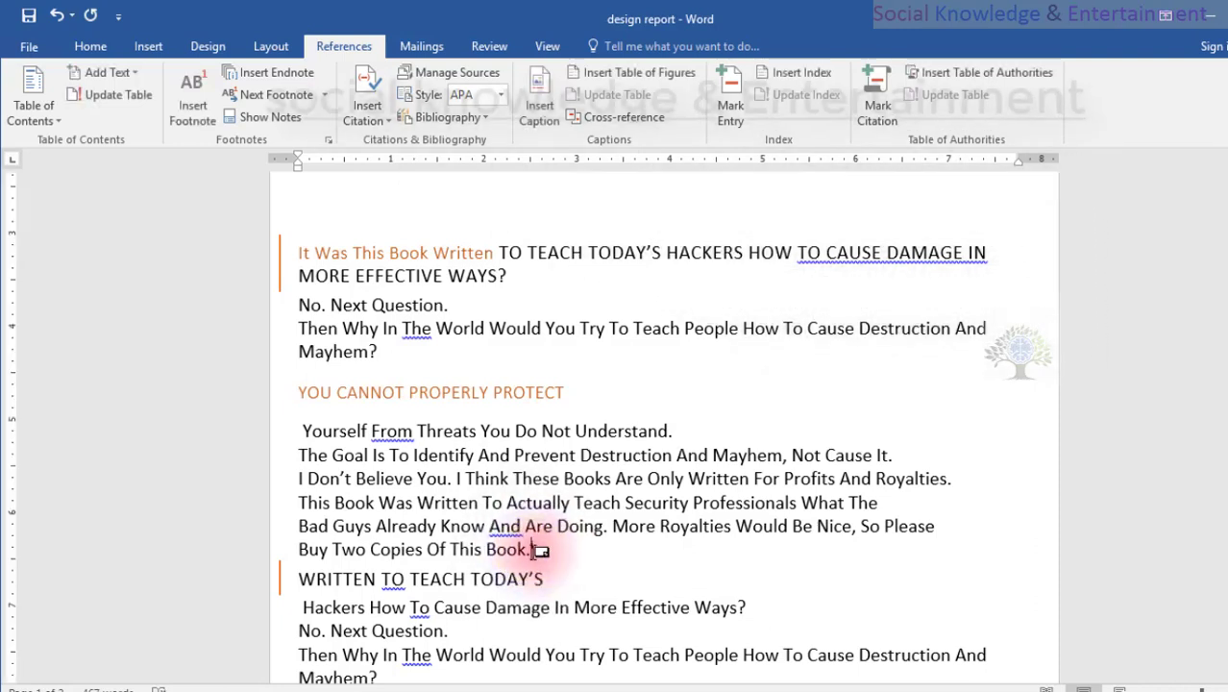
mouse_move(538, 549)
drag(530, 550, 538, 549)
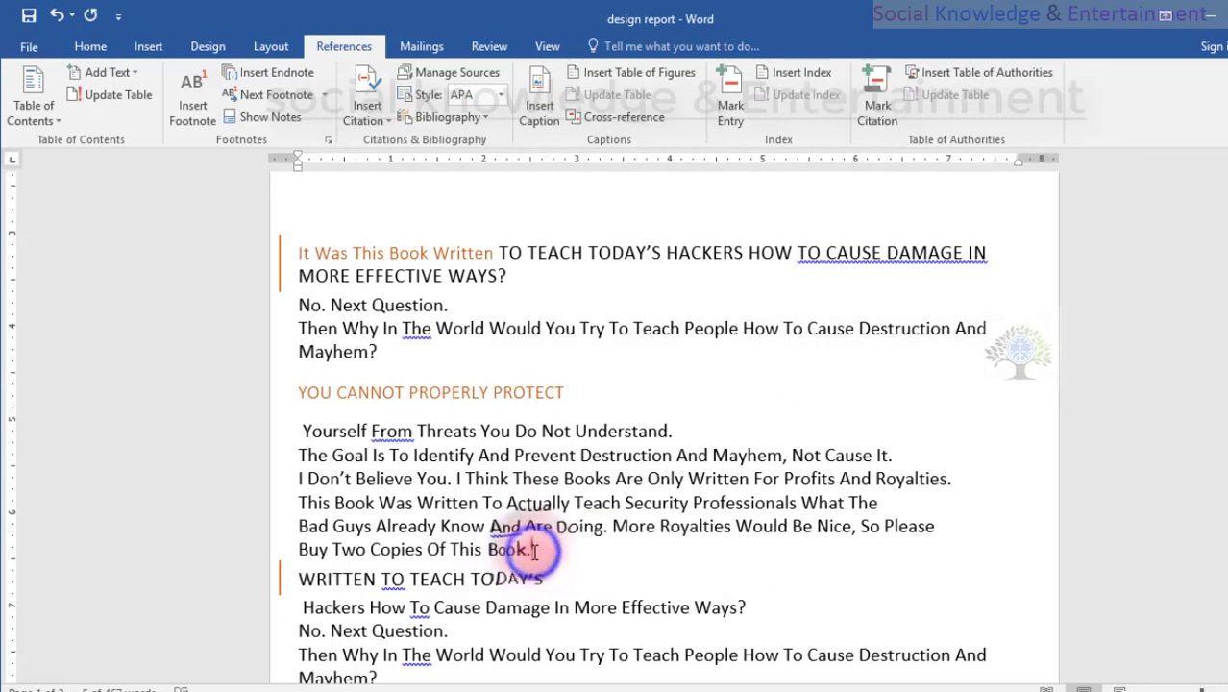
click(540, 552)
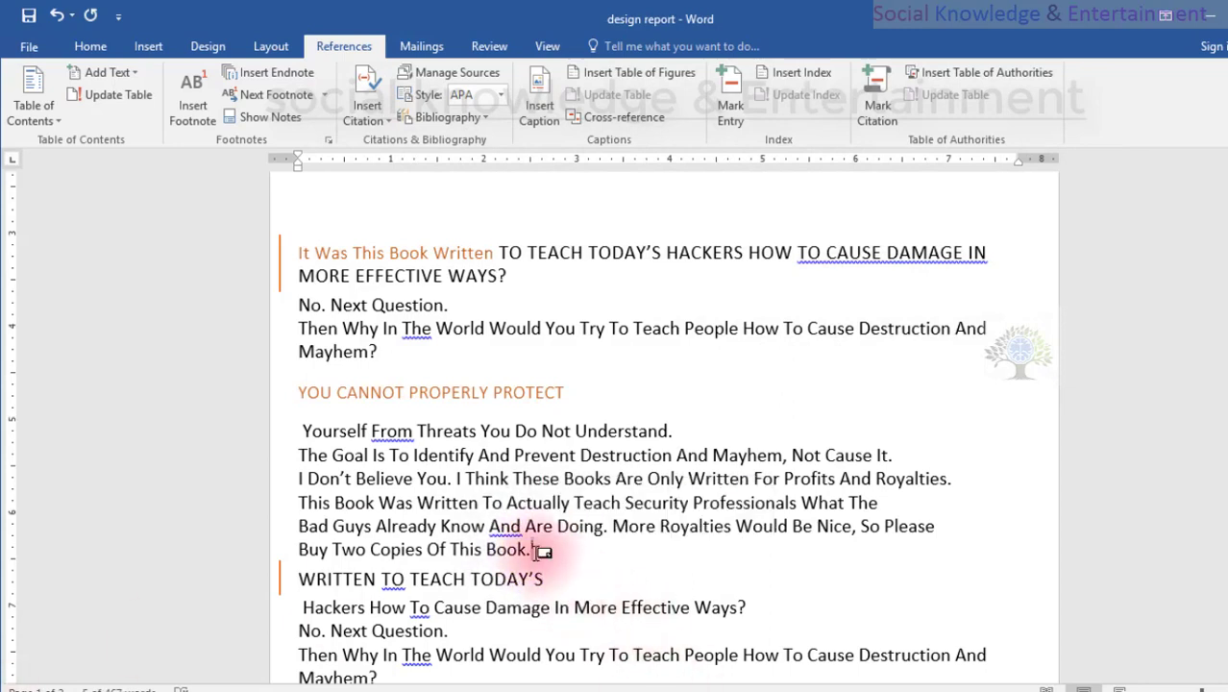
drag(536, 552, 526, 552)
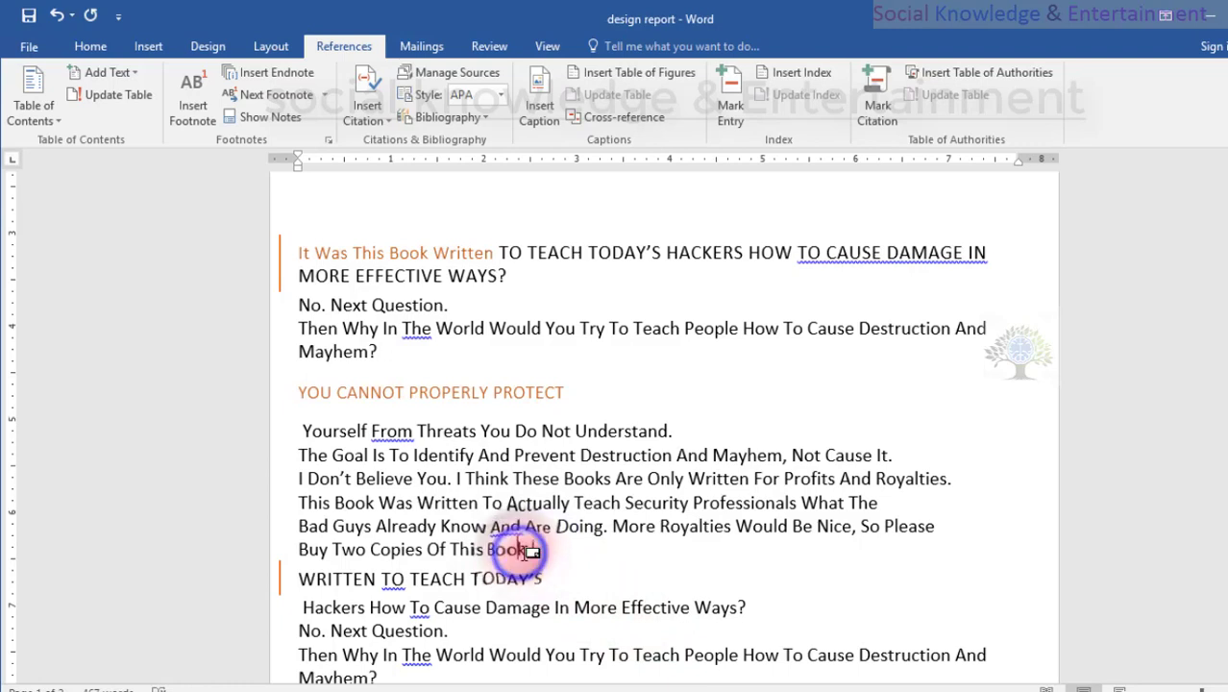
click(523, 552)
right_click(526, 553)
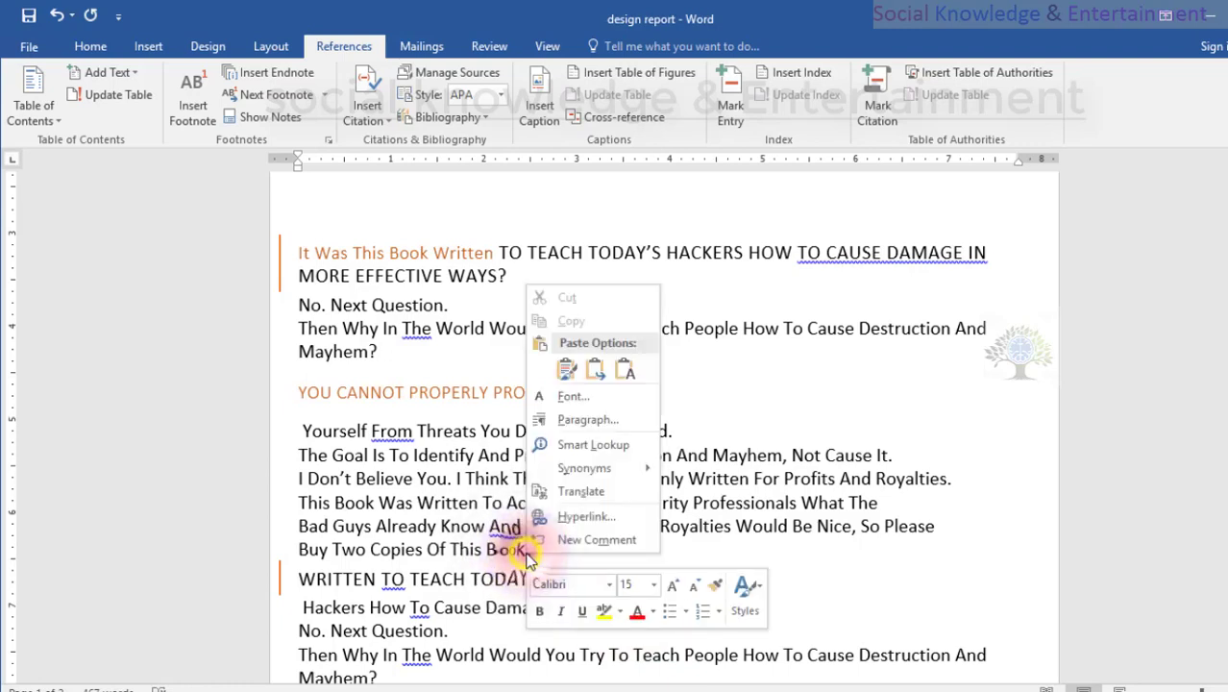
click(512, 549)
click(530, 549)
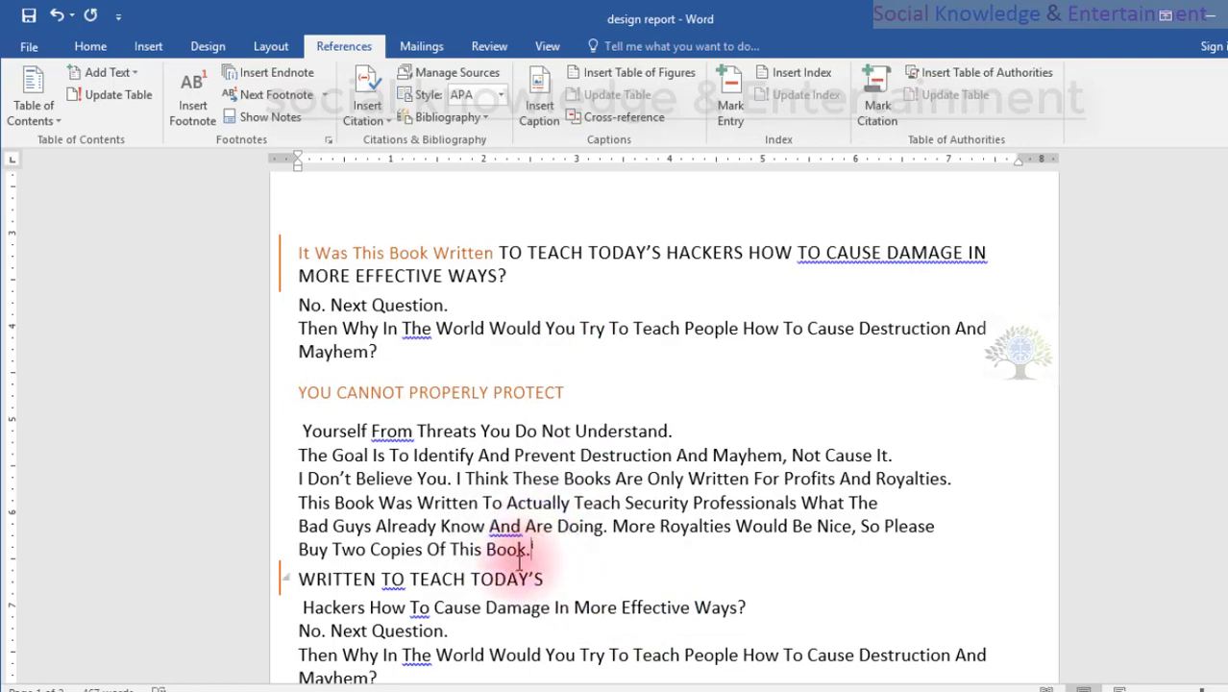
click(528, 545)
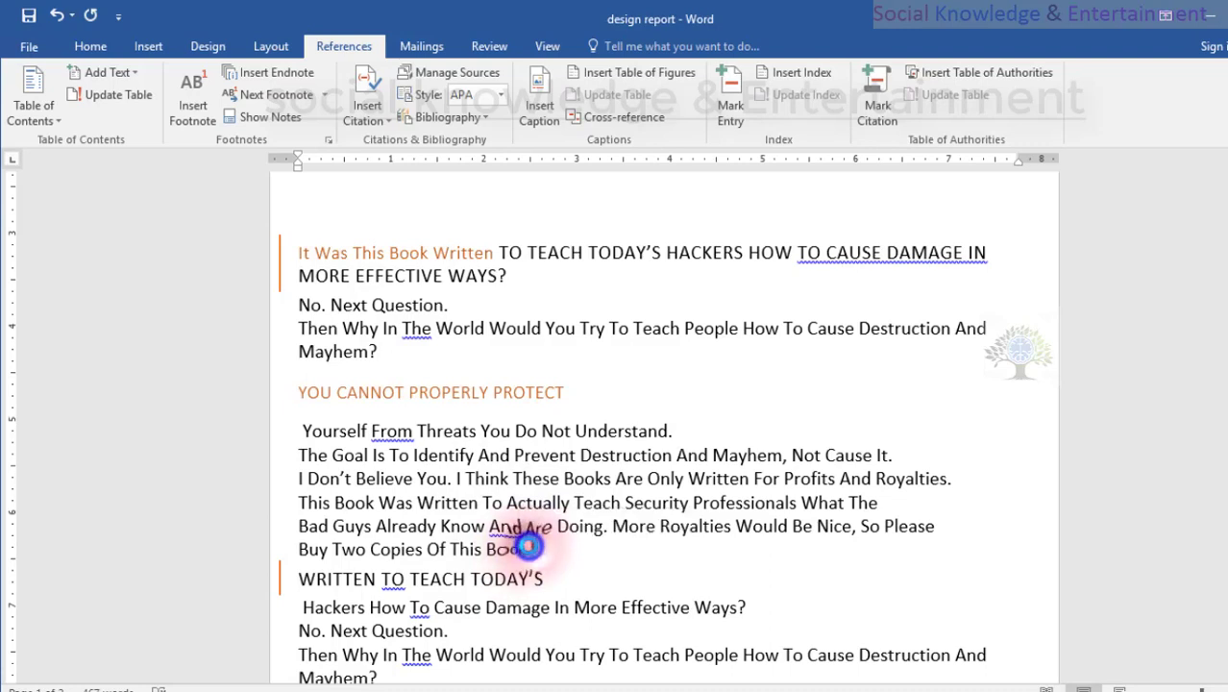
double_click(528, 546)
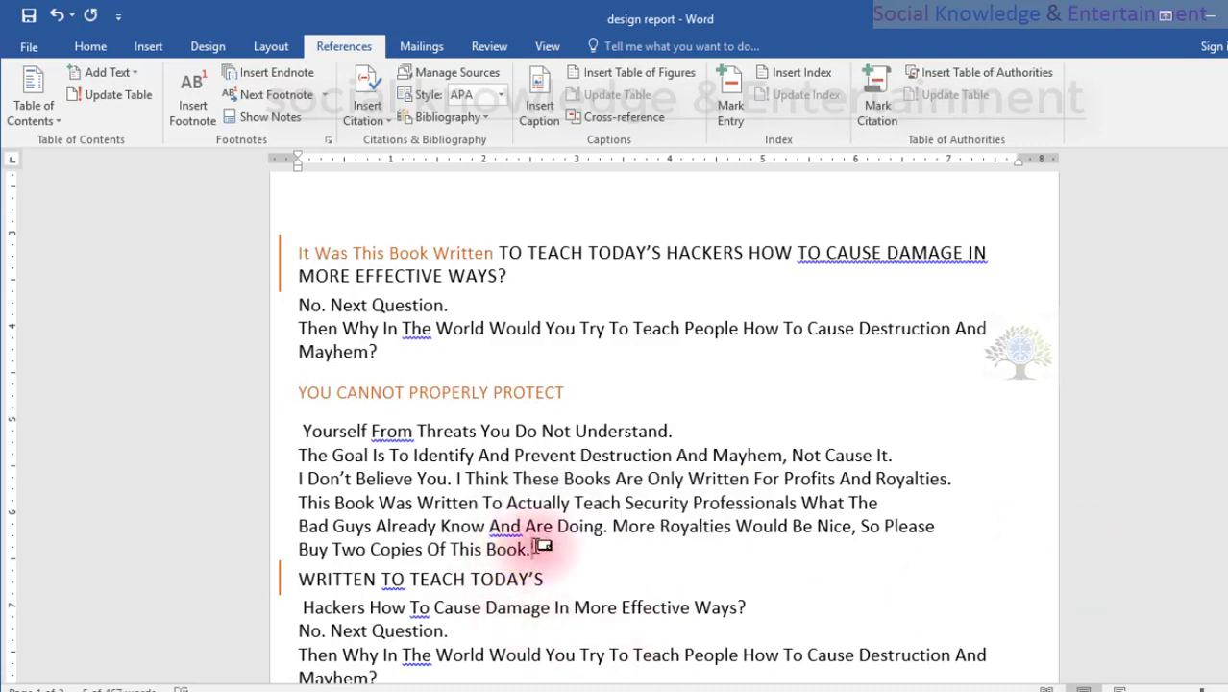
mouse_move(527, 549)
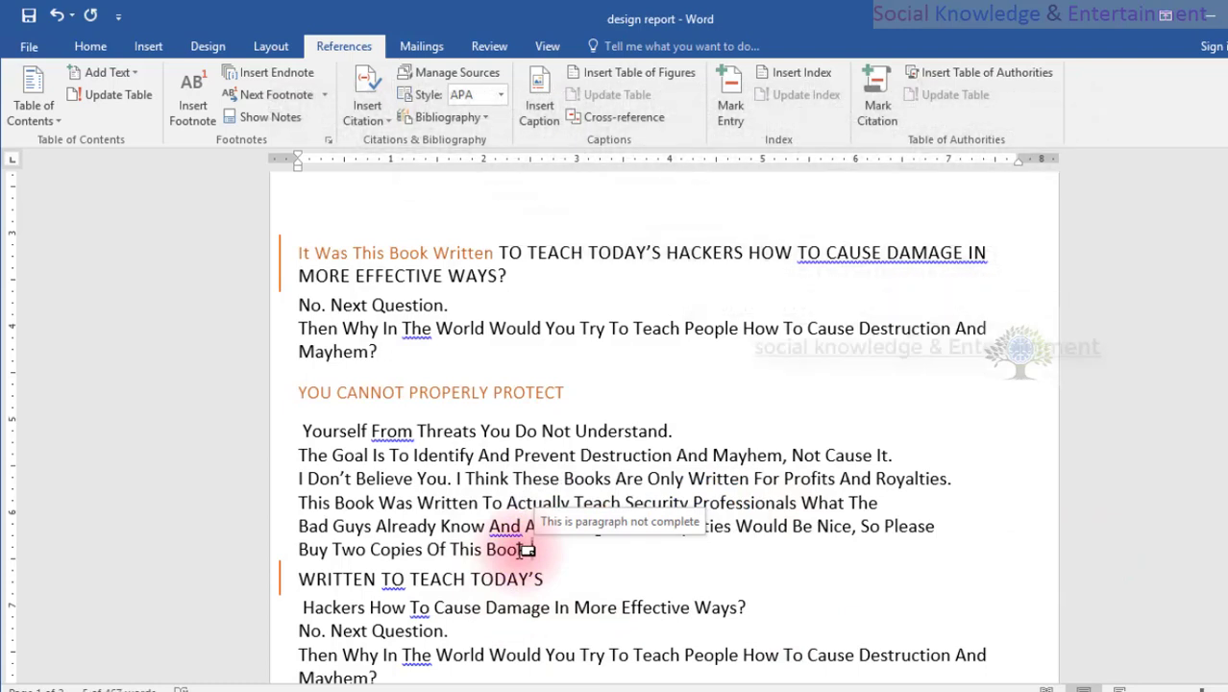
Insert an endnote after the last "Mayhem?" on the first page with the text "Document sell department paraghraph".
scroll(754, 595, up, 1)
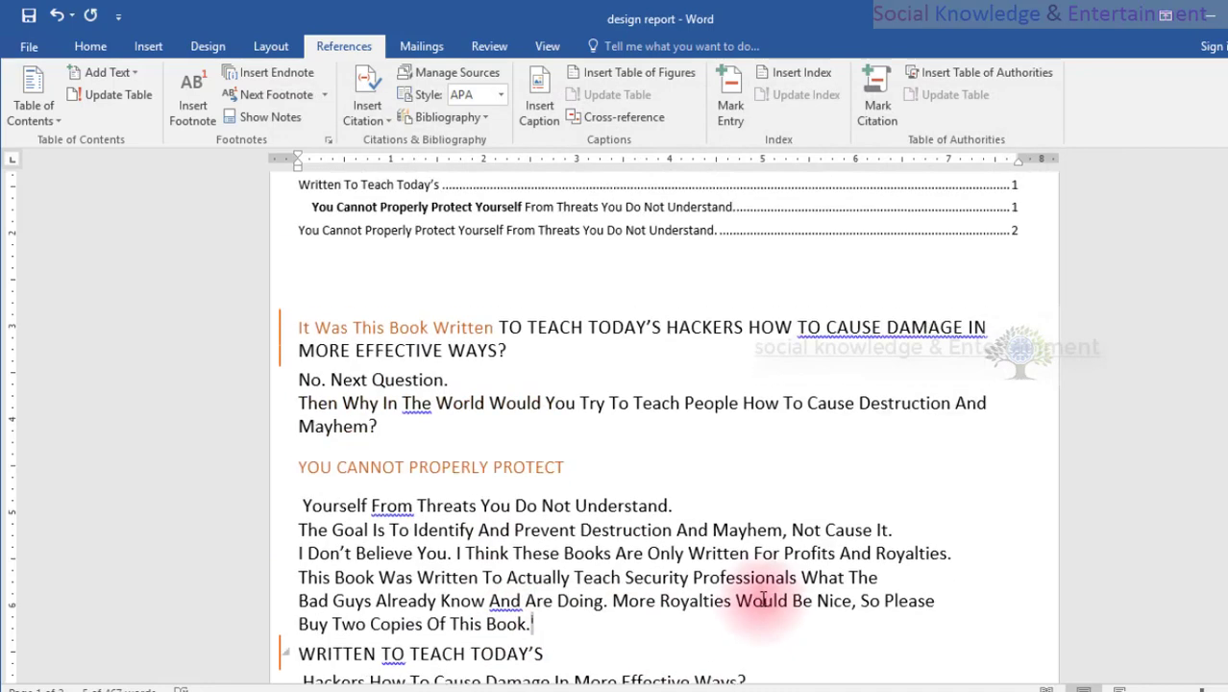
scroll(754, 576, down, 6)
drag(626, 488, 597, 497)
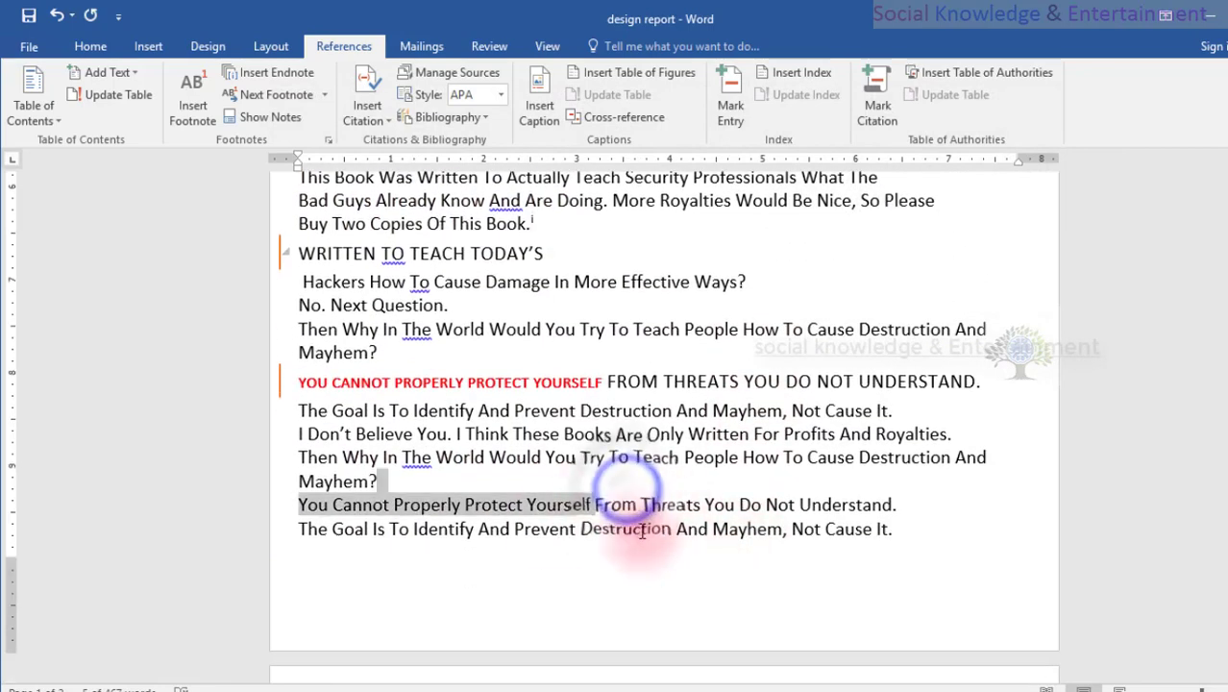
click(409, 472)
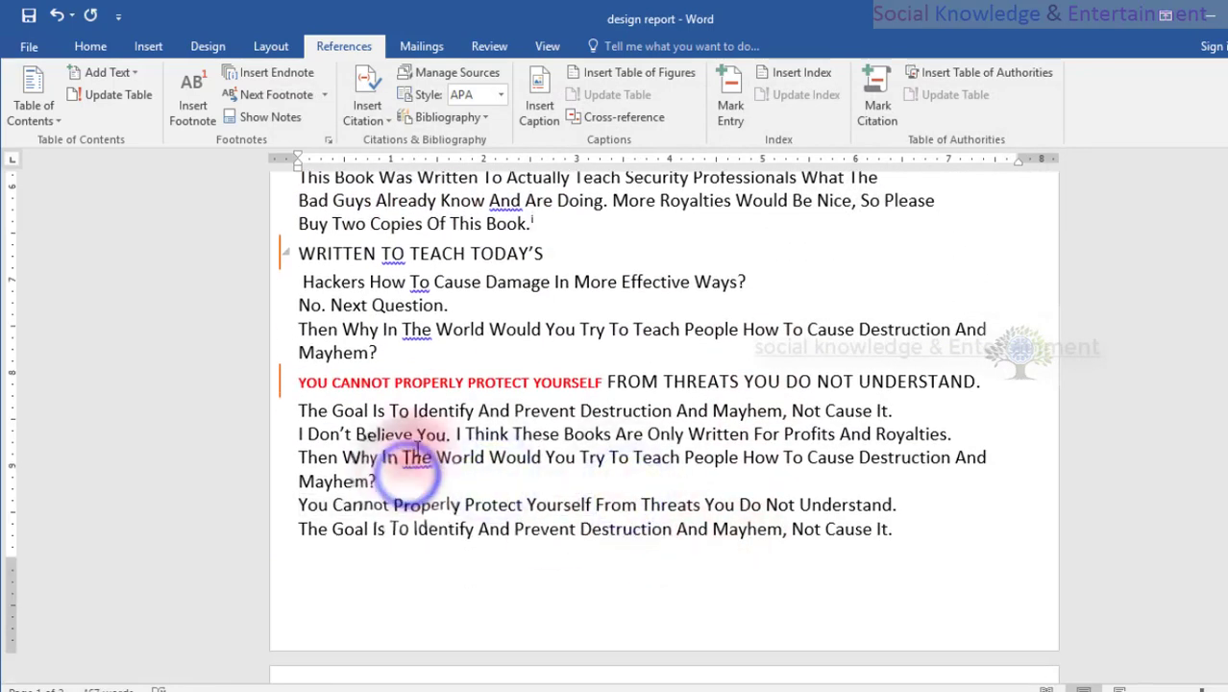
click(252, 77)
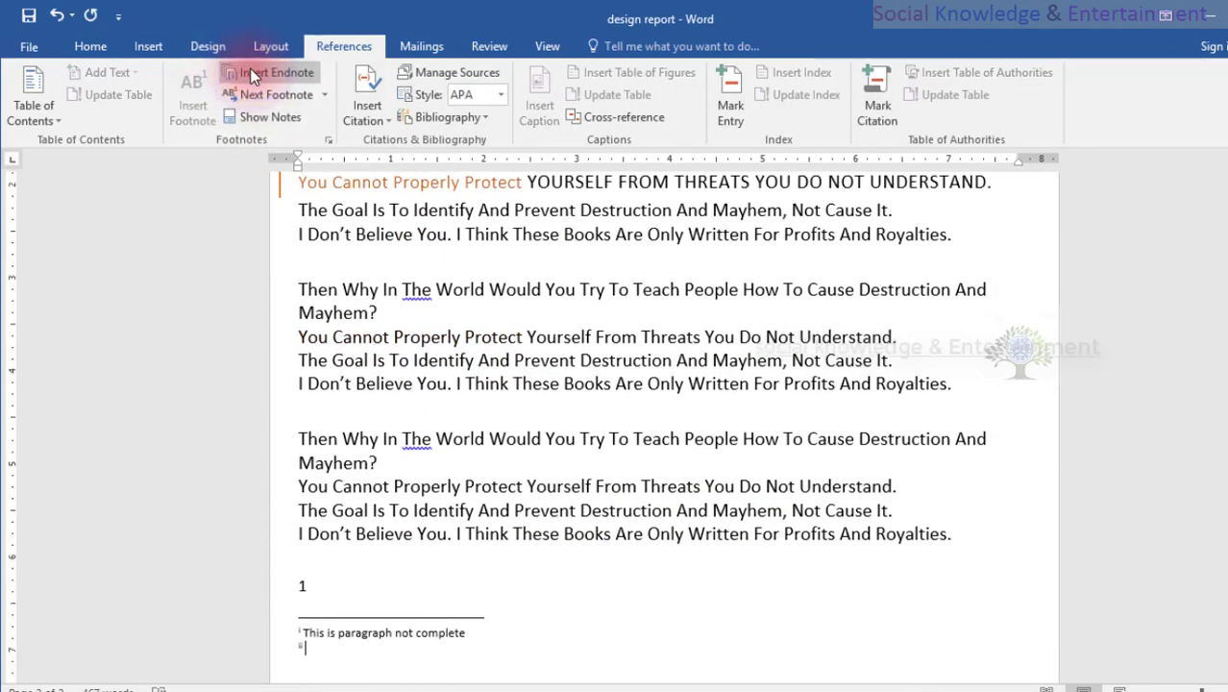
text(document)
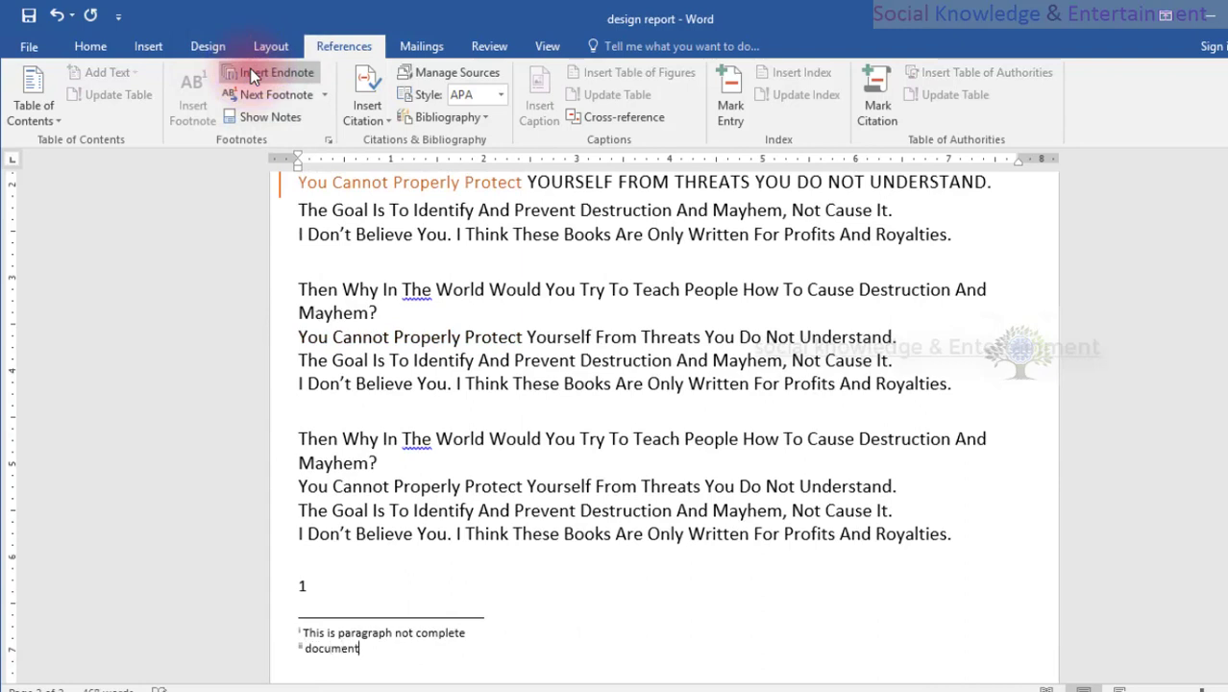
text( sell department p)
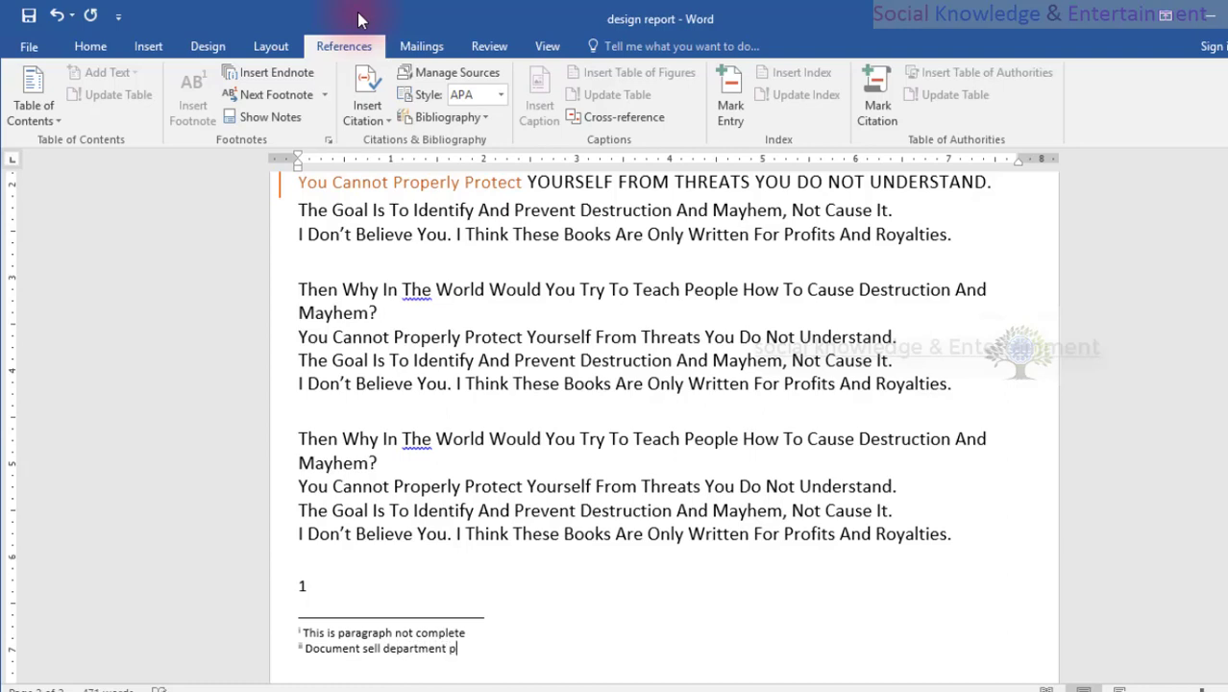
text(agr)
text(raph)
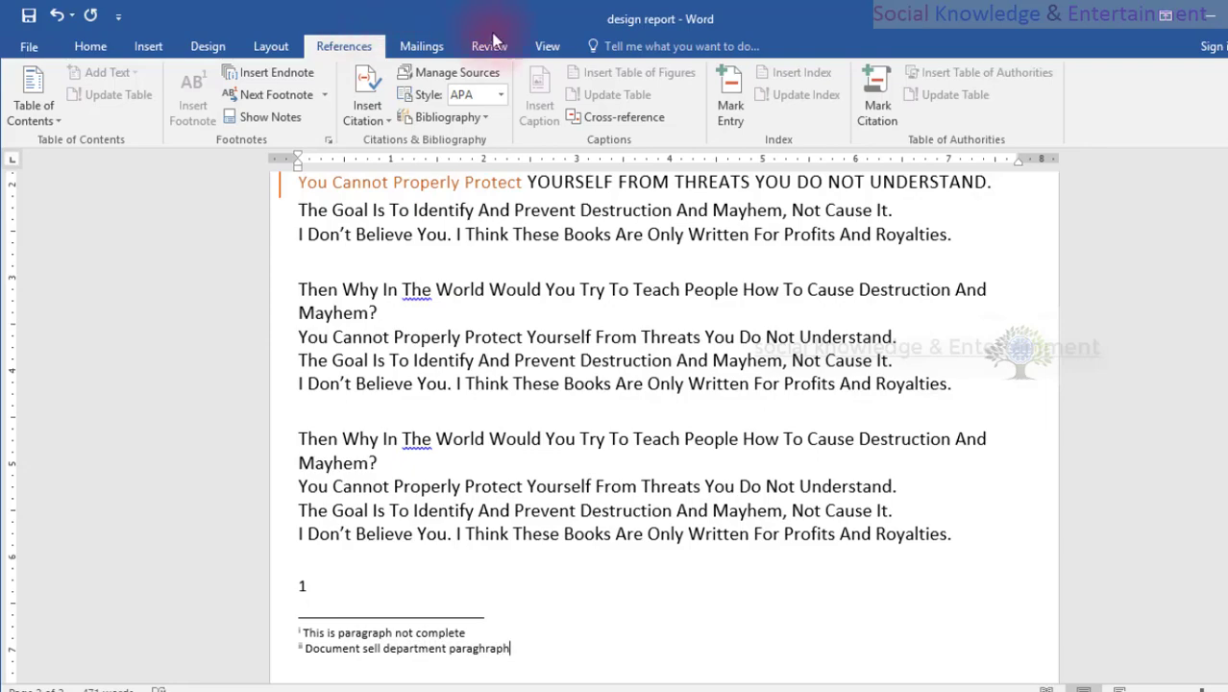
Check the new endnote's reference mark after the last "Mayhem?" on the first page and display its note text.
scroll(723, 382, up, 10)
scroll(723, 383, up, 3)
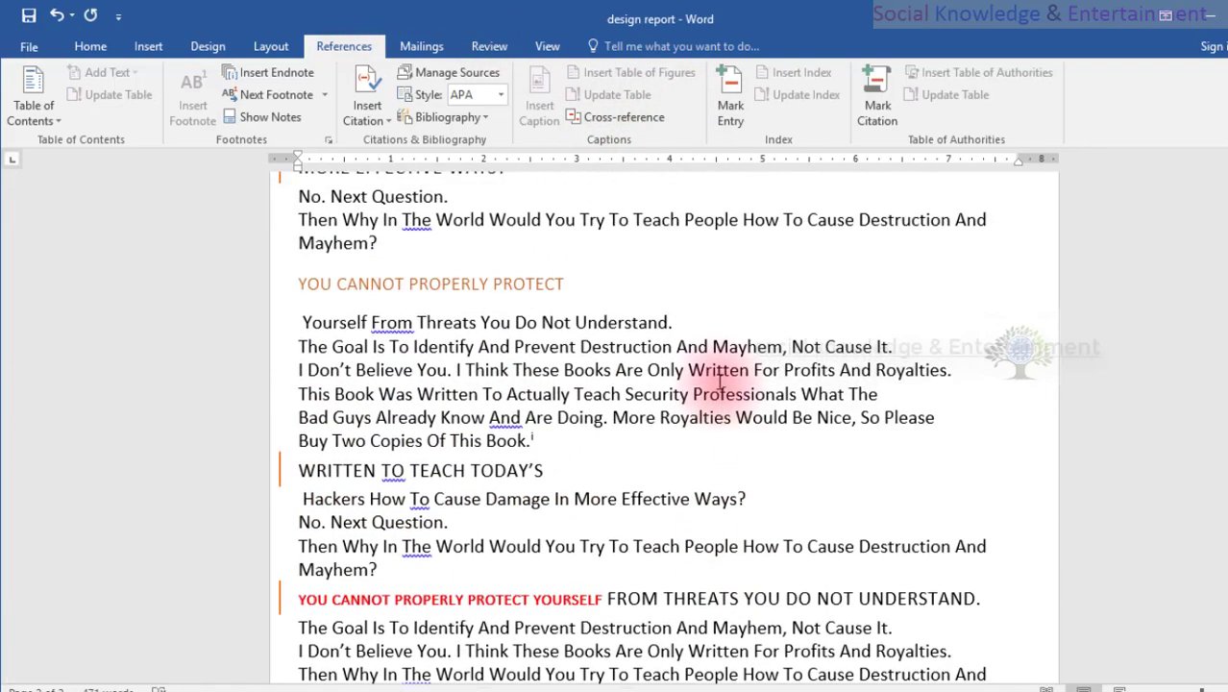
scroll(715, 379, down, 6)
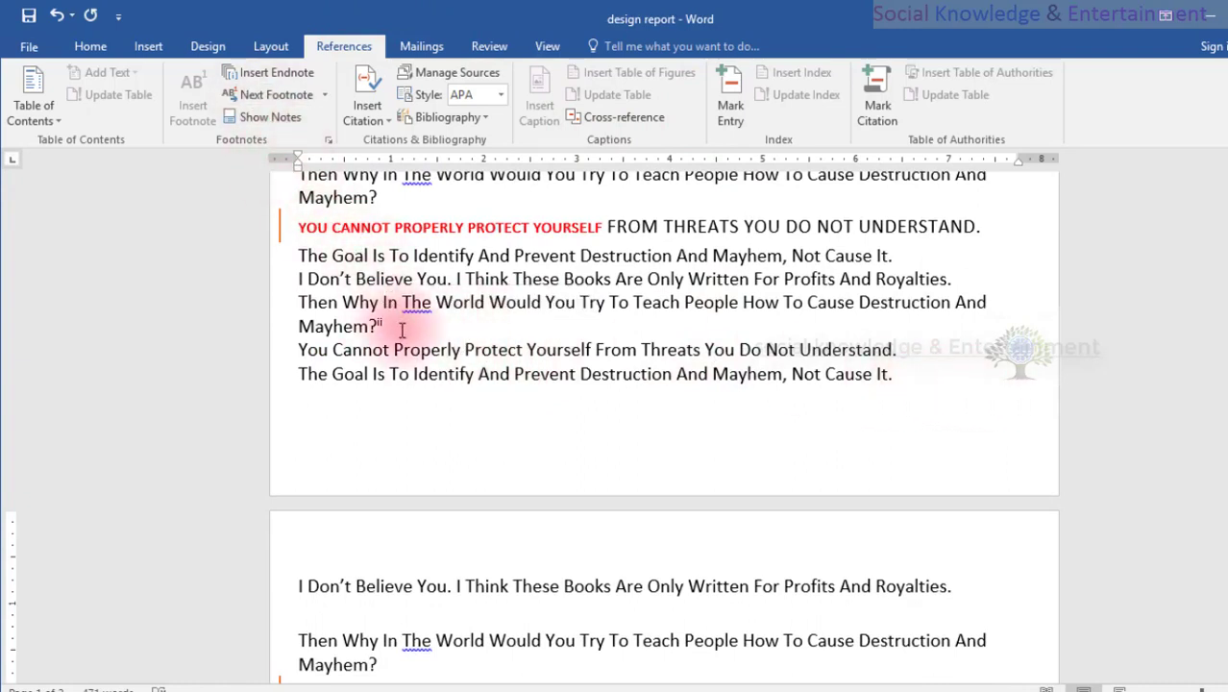
mouse_move(372, 322)
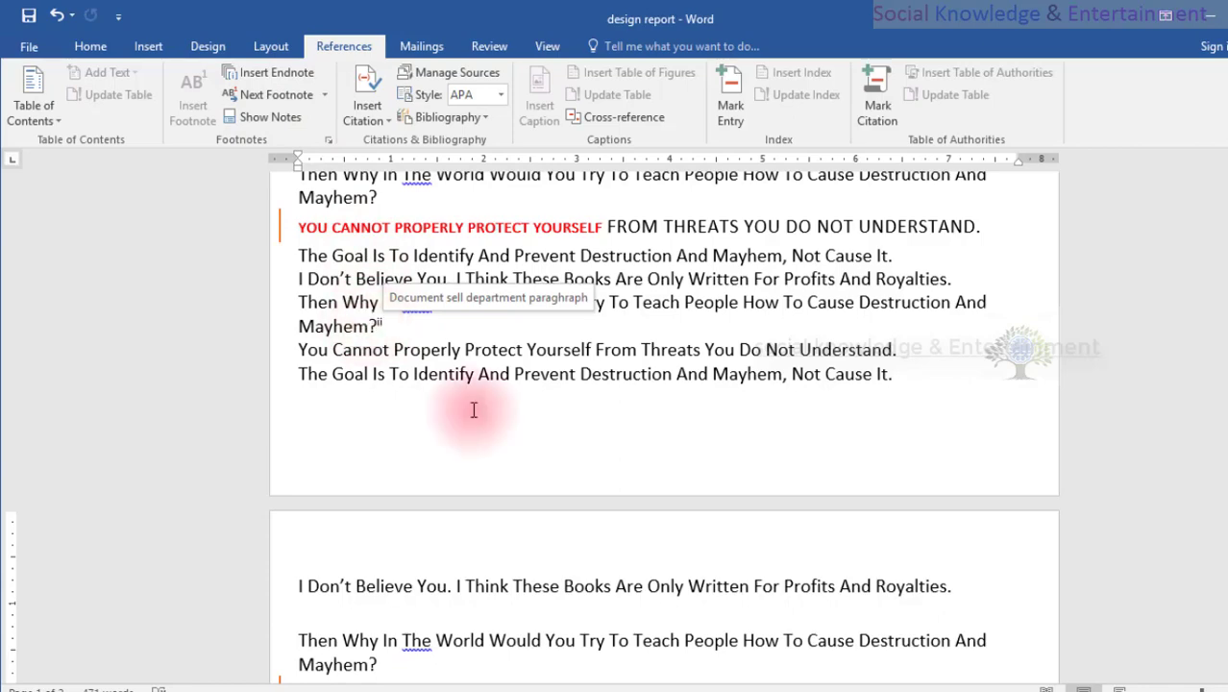
Insert an endnote after "Royalties." in the second-to-last paragraph with the text "Document reader paragraph", and check its reference mark.
scroll(707, 570, down, 5)
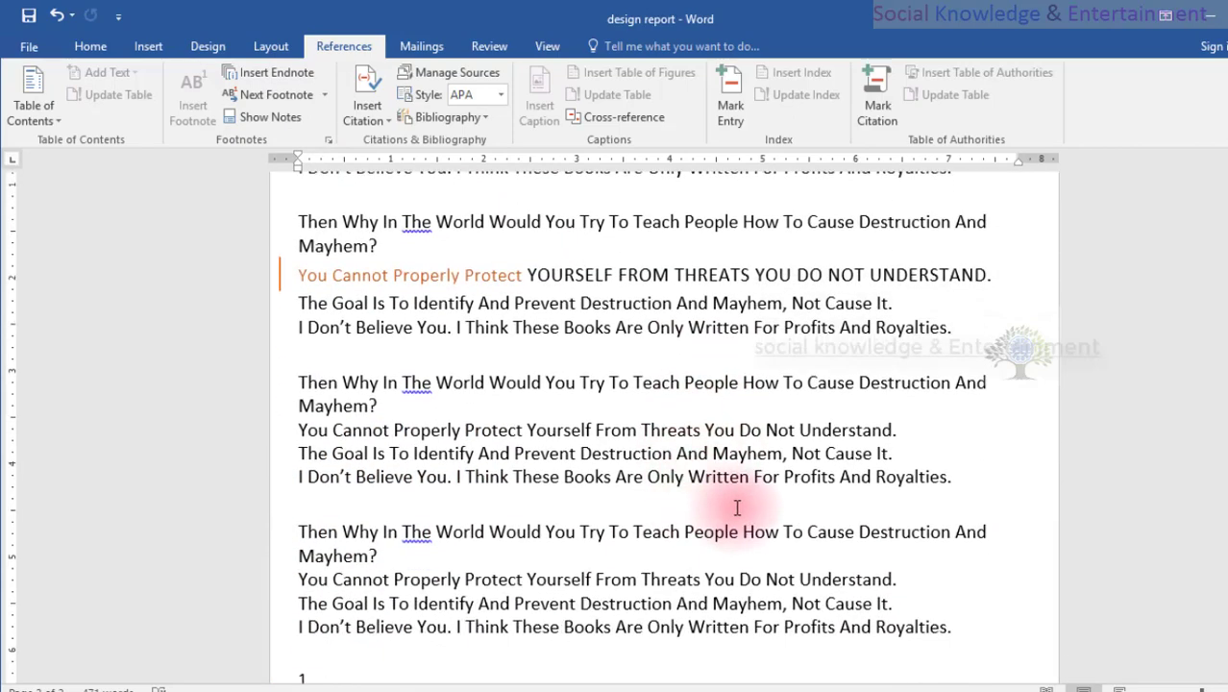
click(949, 477)
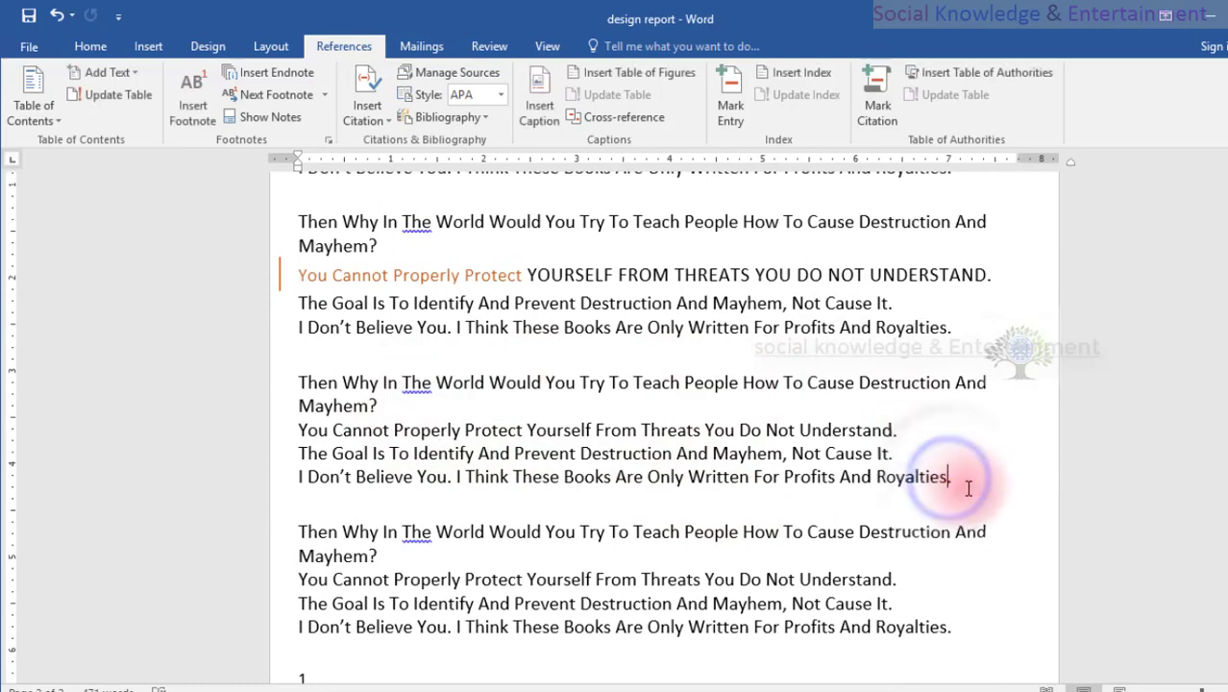
click(955, 480)
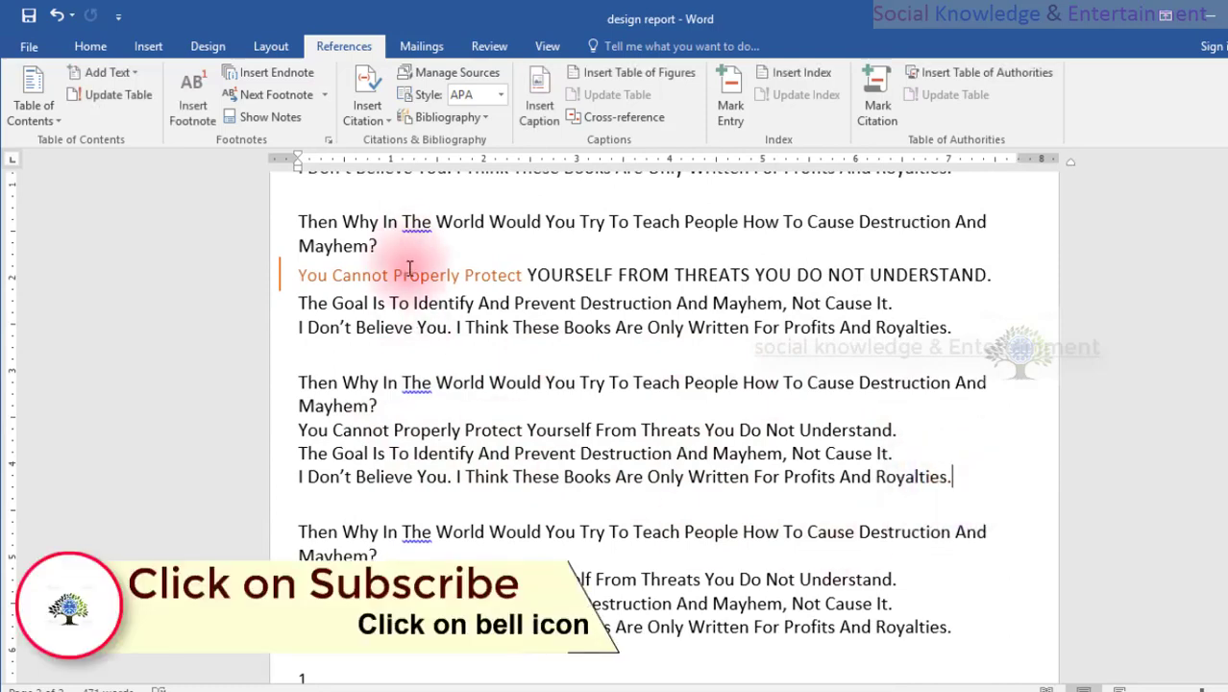
click(230, 73)
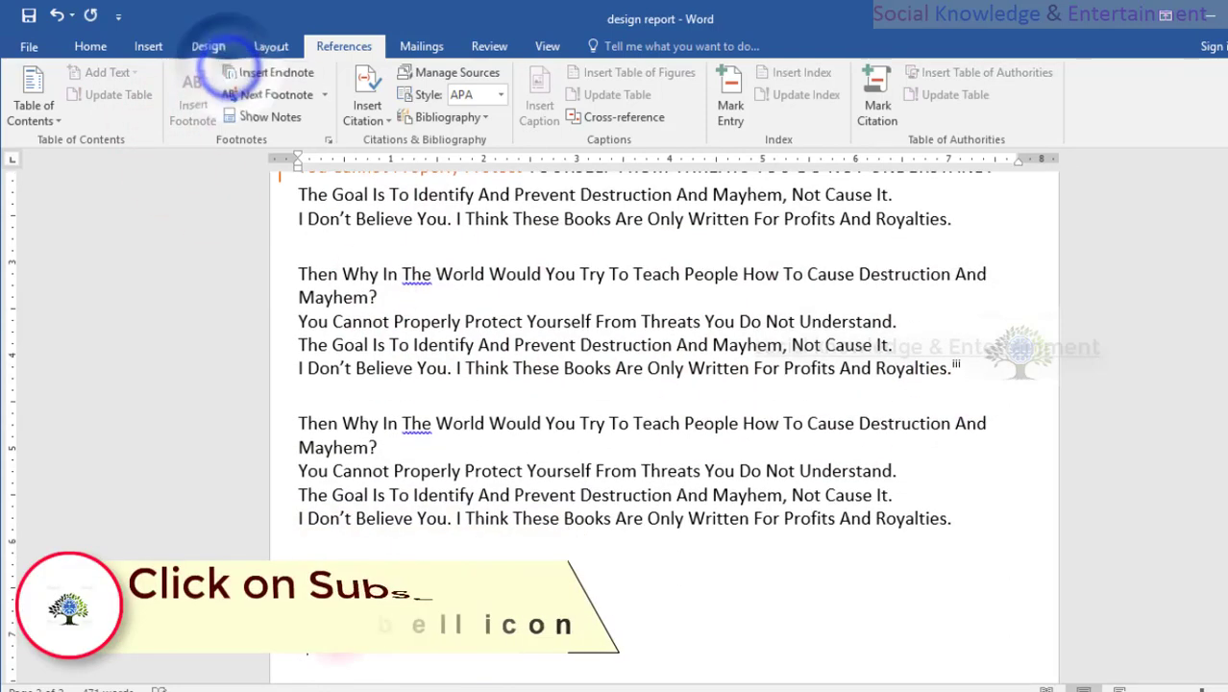
click(366, 646)
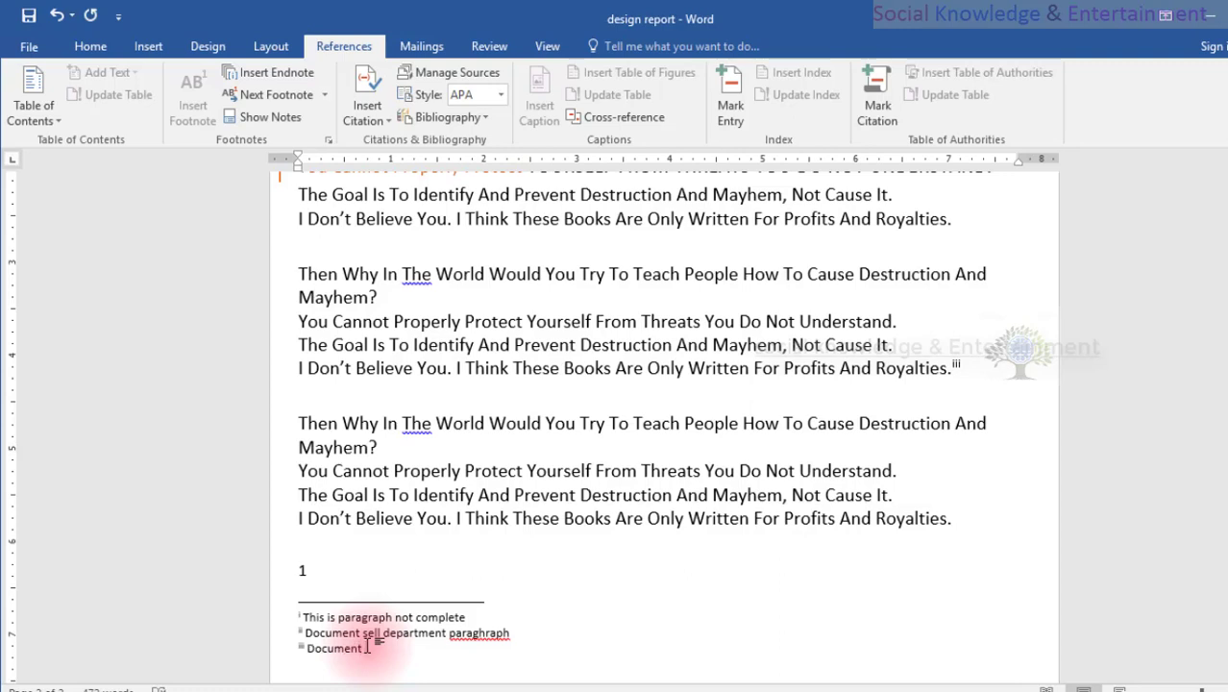
text(leader parag)
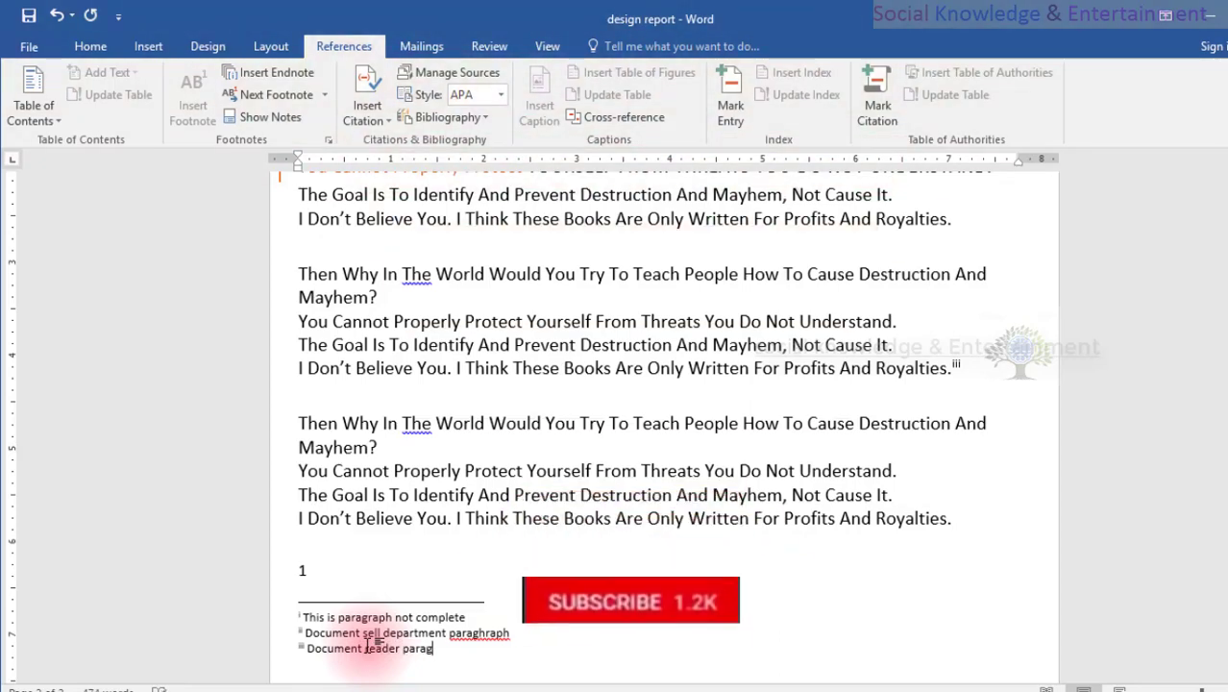
text(raph)
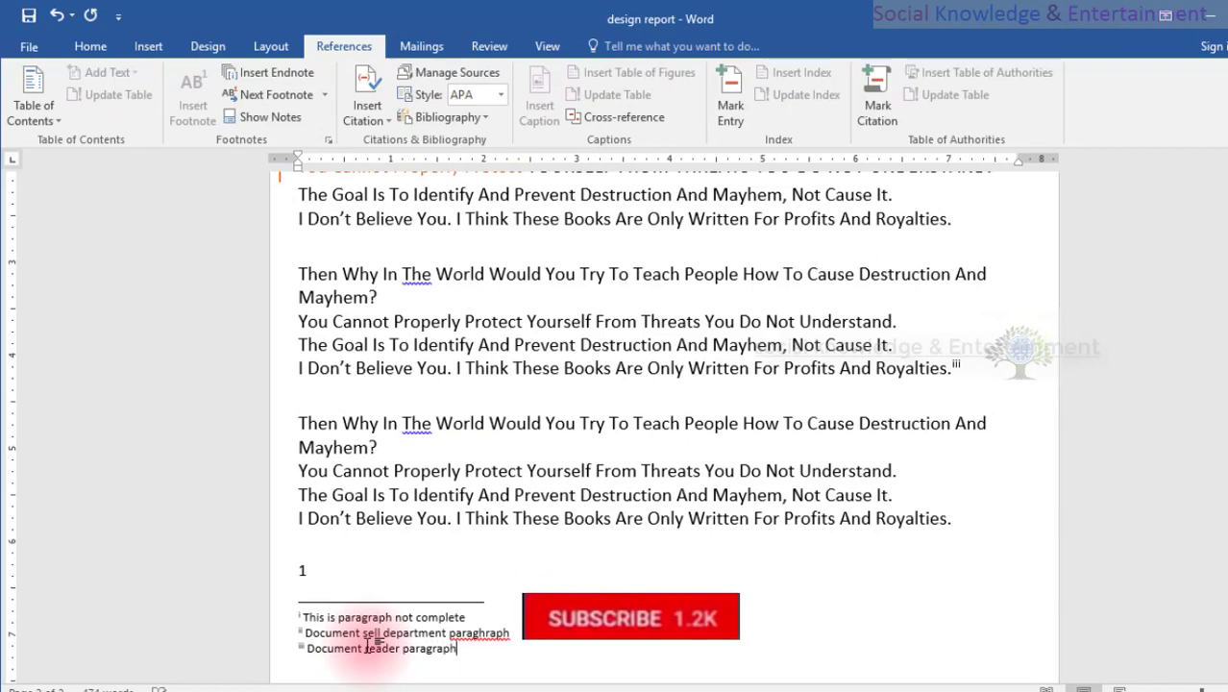
click(588, 636)
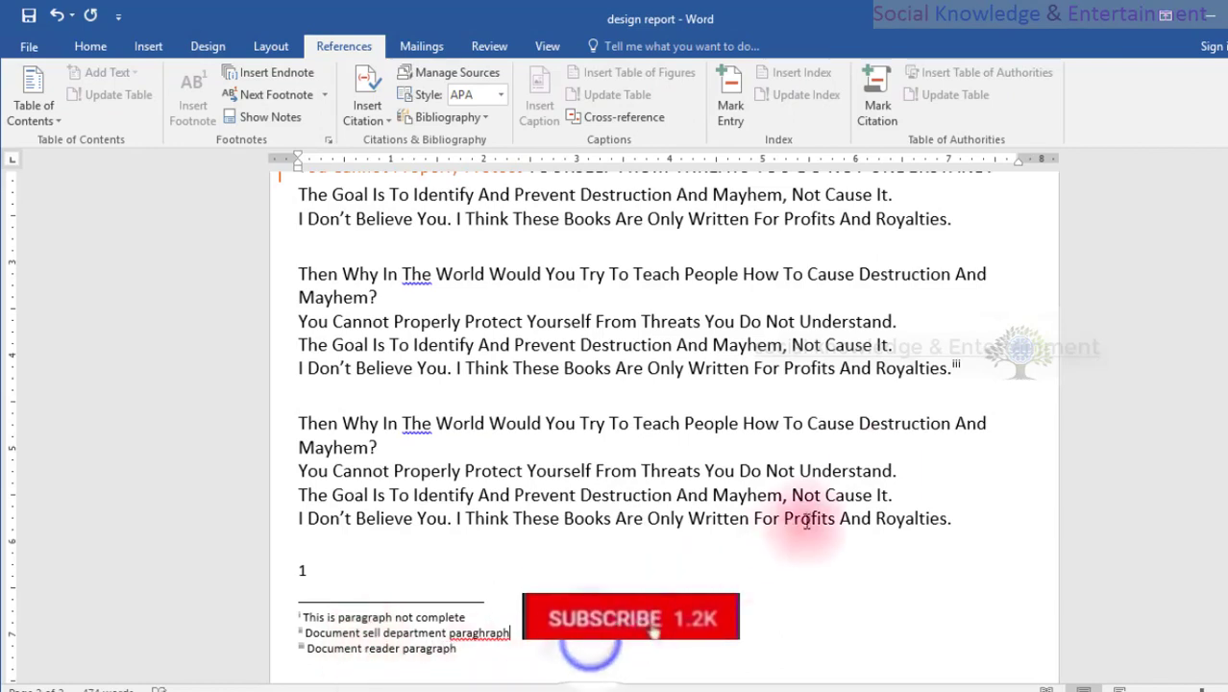
mouse_move(959, 370)
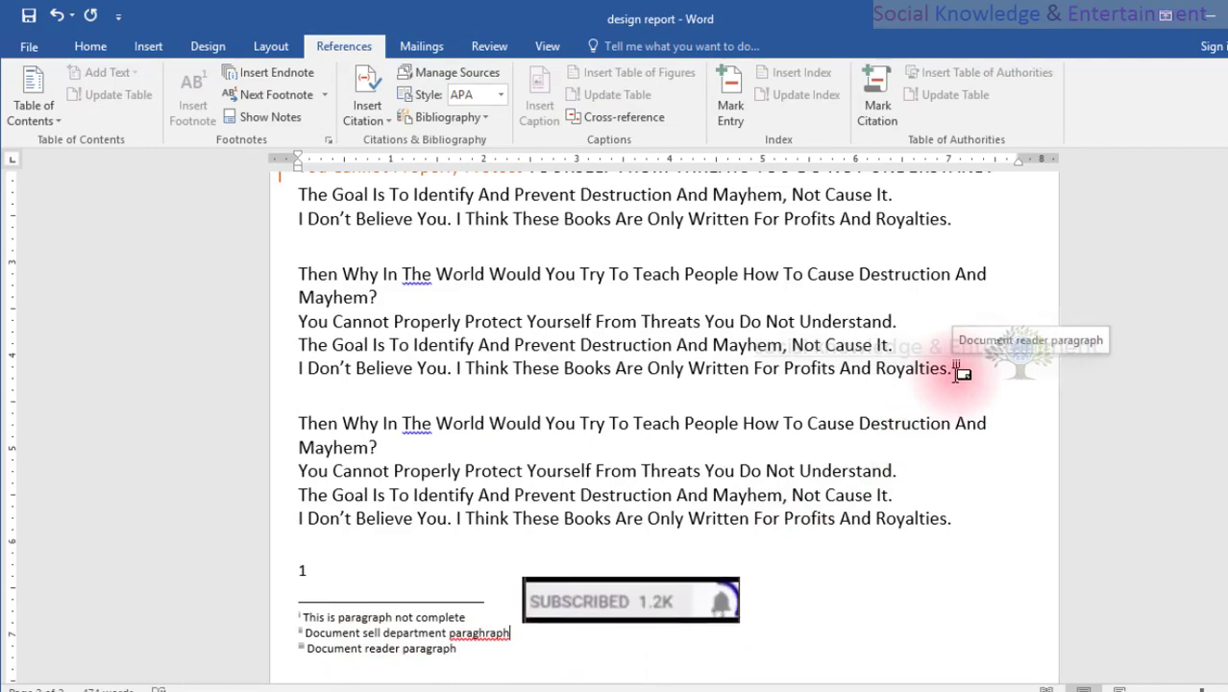
scroll(835, 451, up, 15)
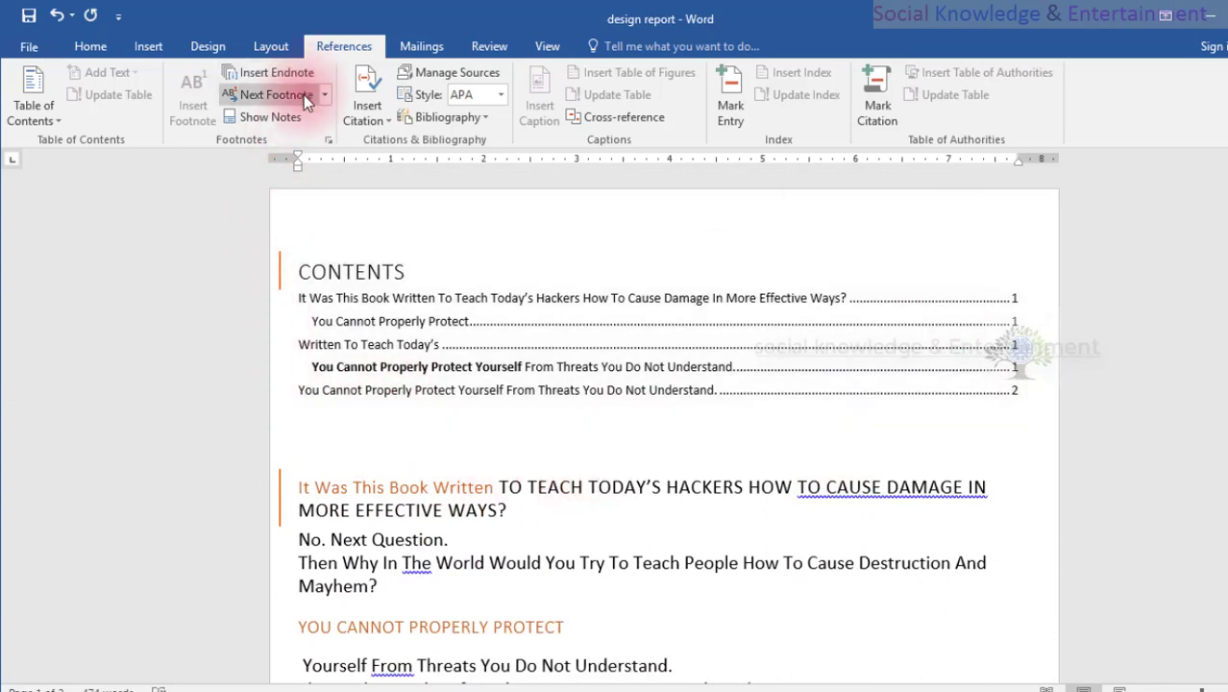
click(323, 195)
click(366, 114)
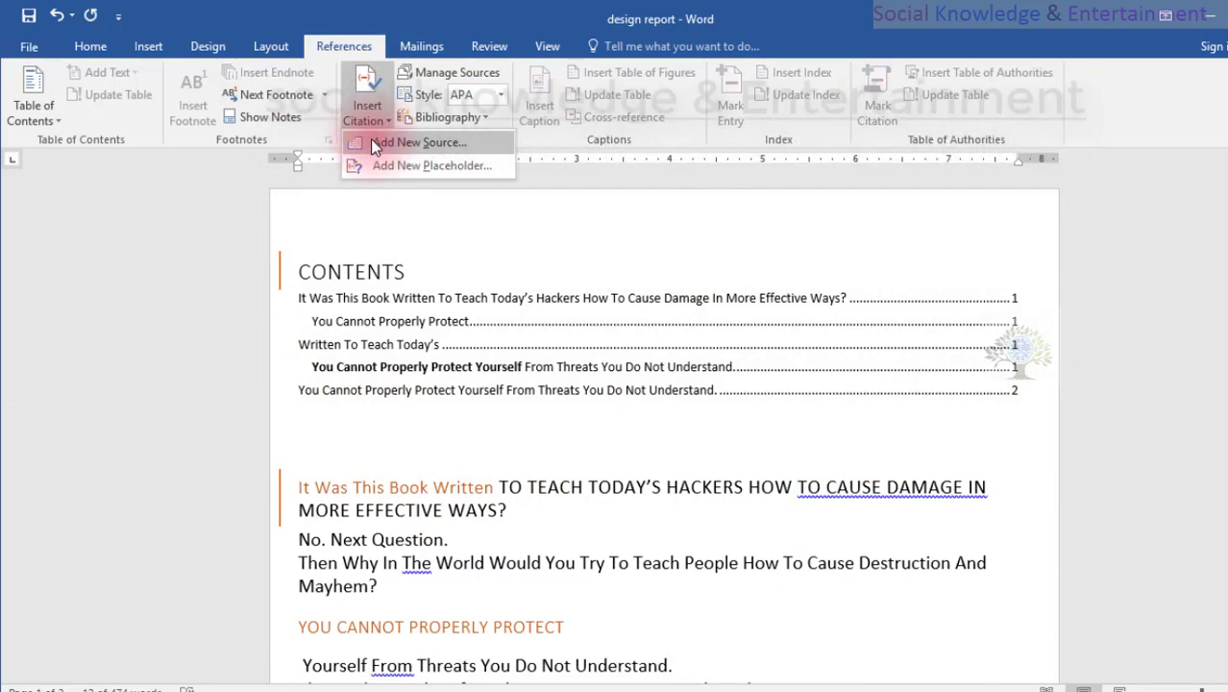
click(373, 143)
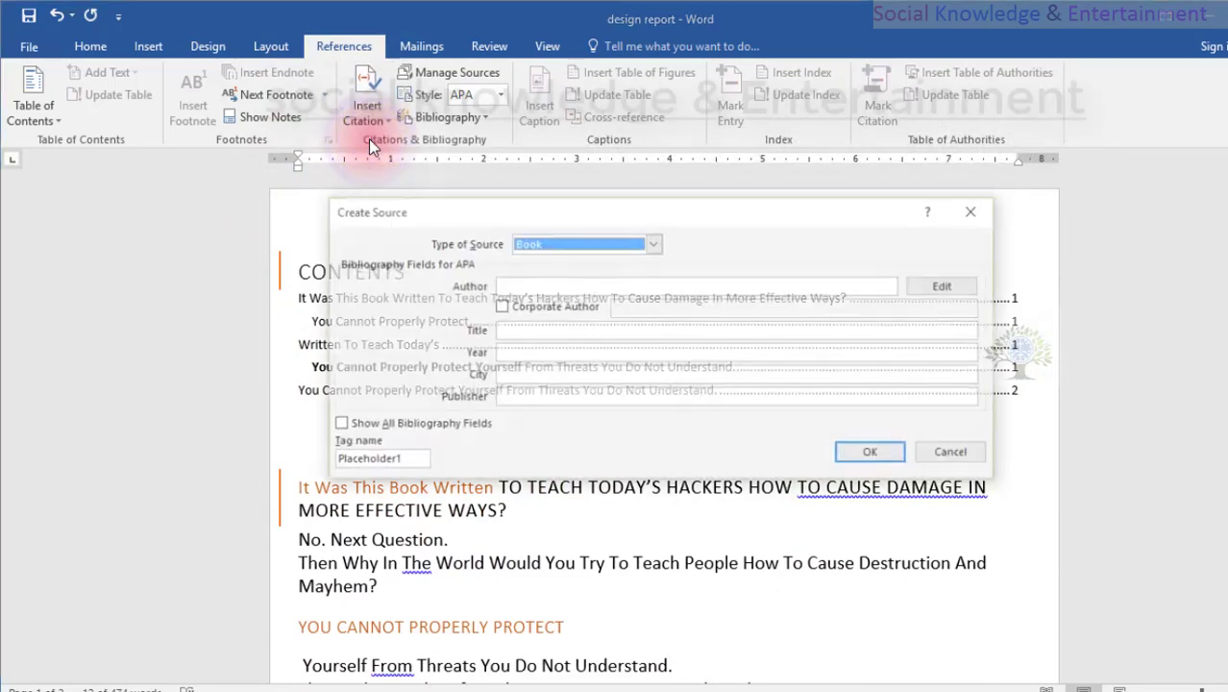
drag(458, 210, 461, 66)
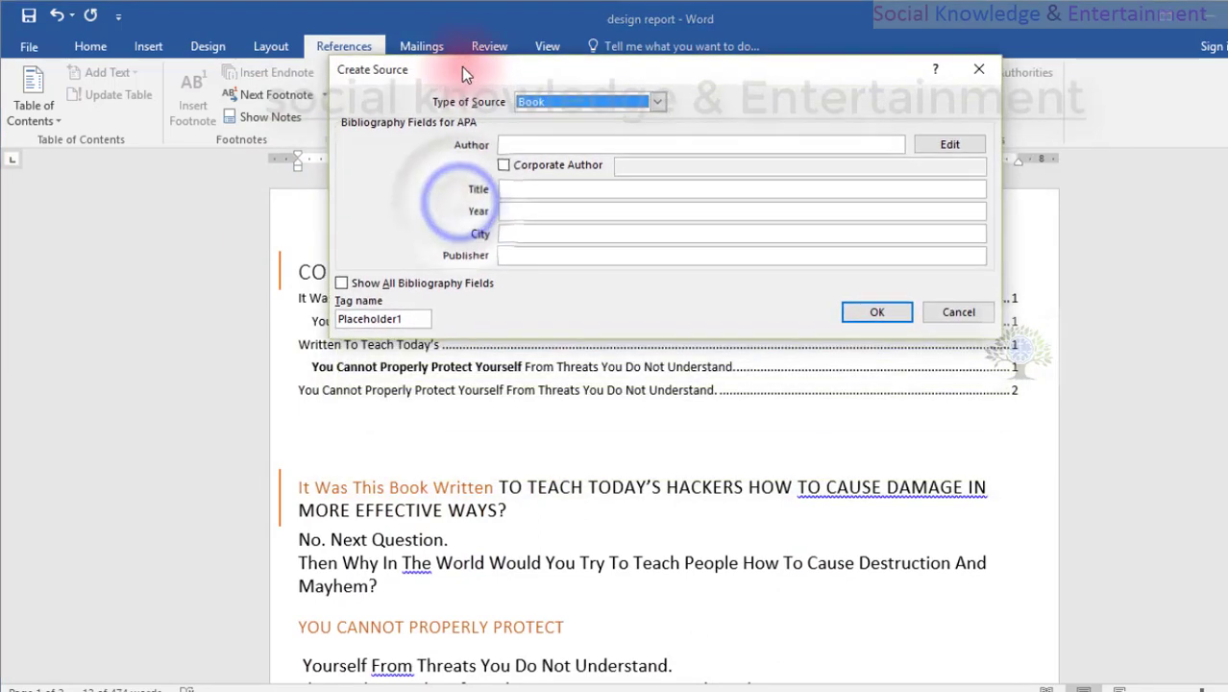
click(988, 313)
Select the text from the heading "It Was This Book Written" through "Mayhem?" and start a new Book source, entering the author's full name.
scroll(485, 458, down, 2)
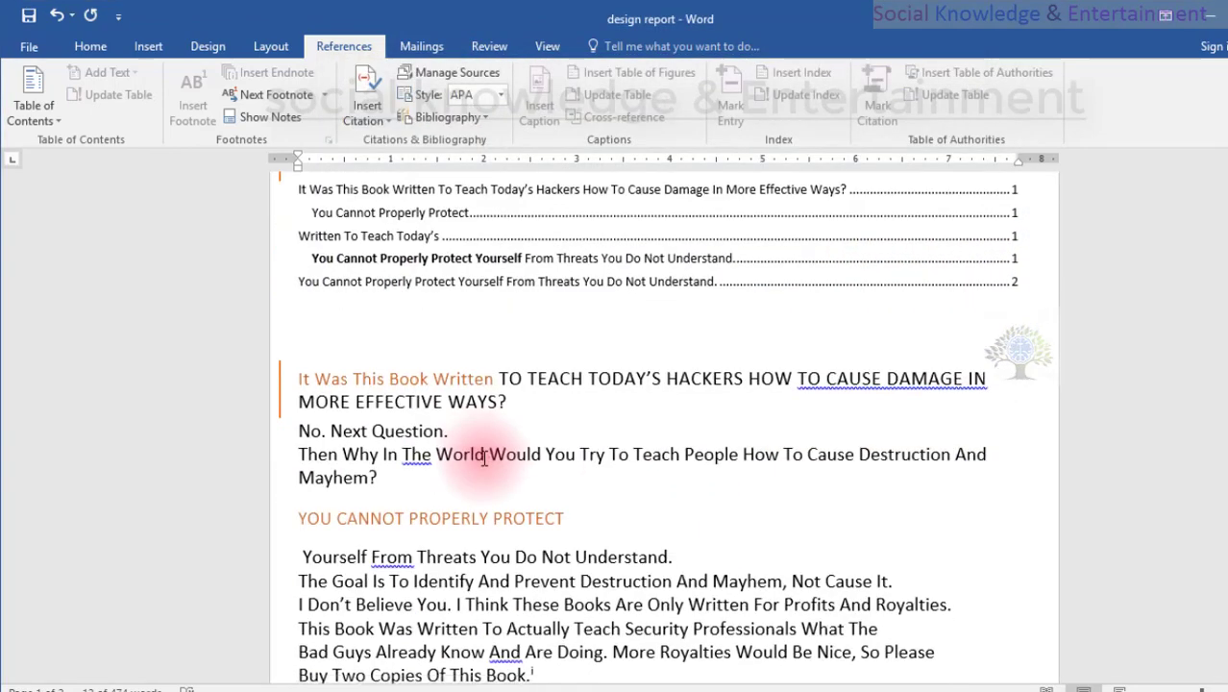
scroll(485, 458, down, 1)
drag(424, 394, 272, 296)
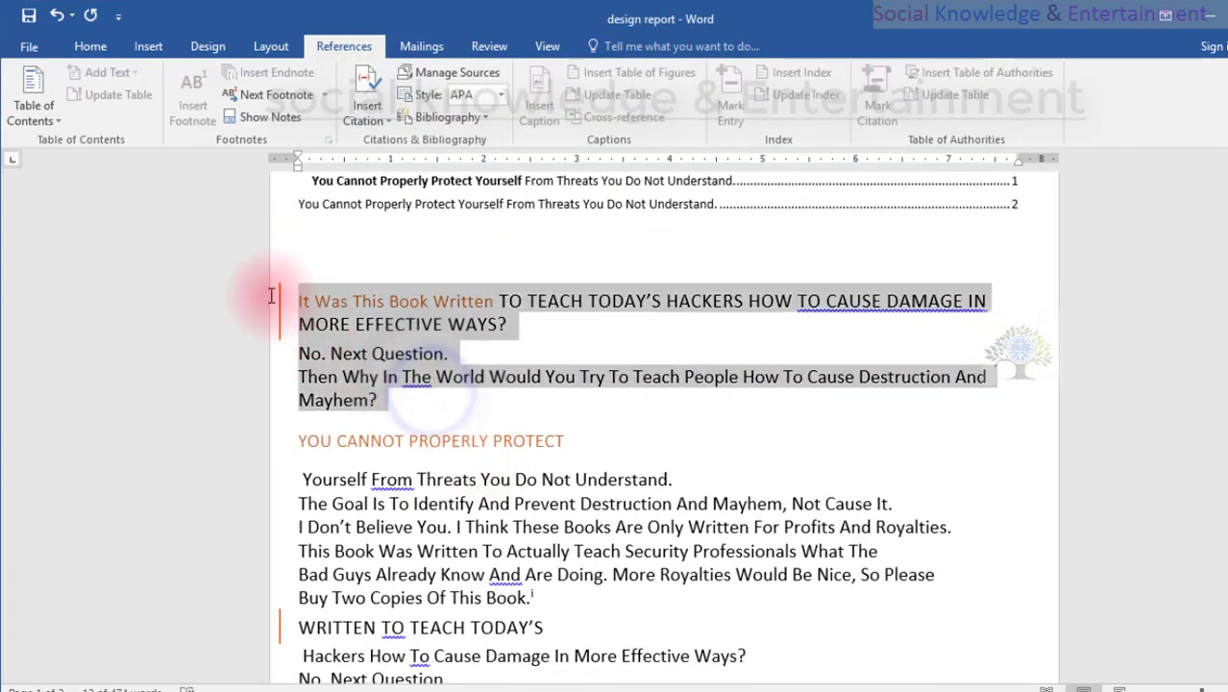
click(370, 110)
click(389, 139)
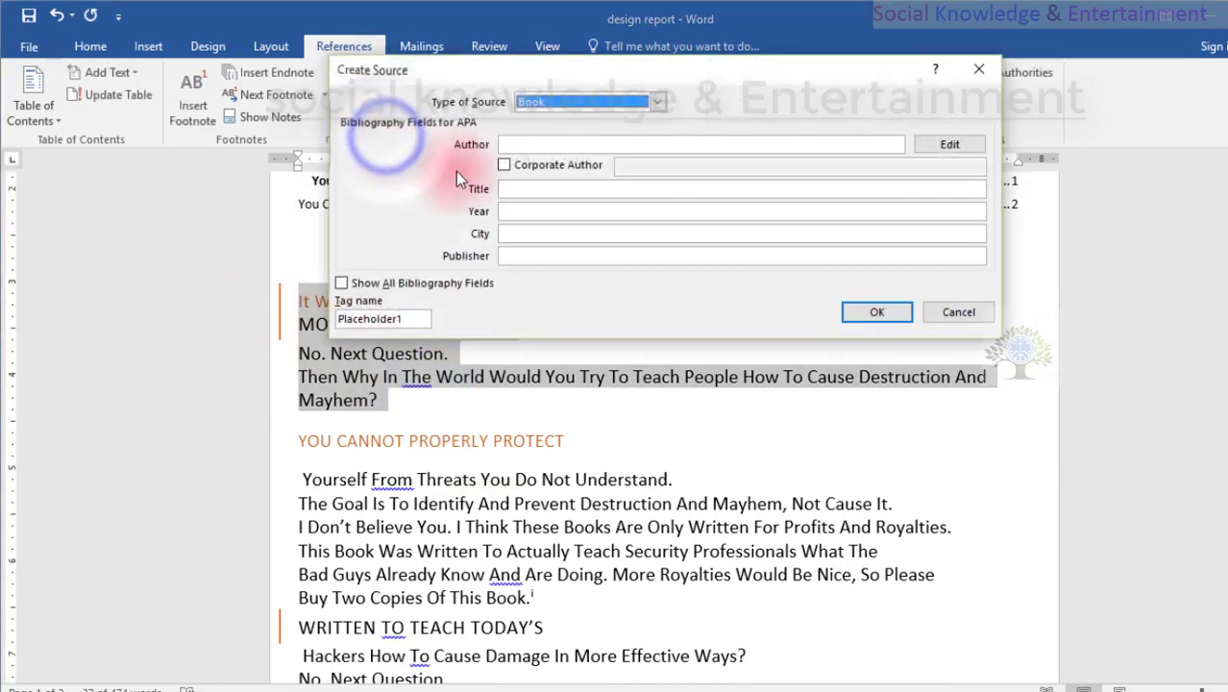
click(539, 143)
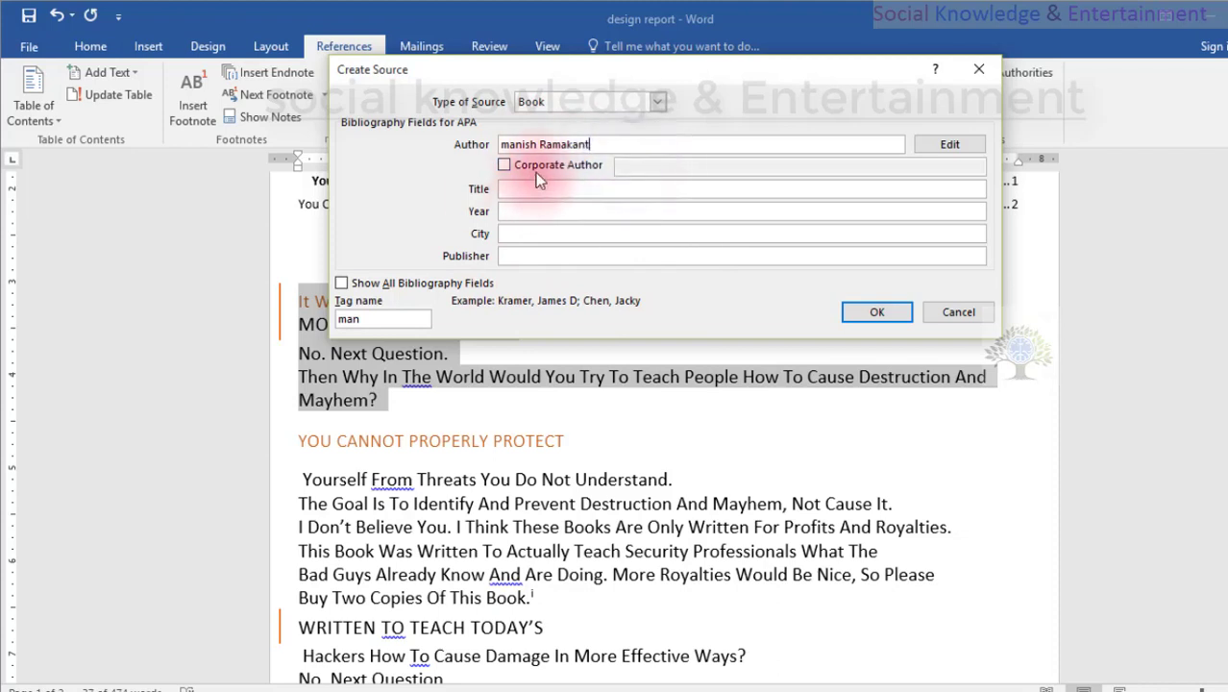
Complete the book source with title "dr", year 2020, city "mumbai" and publisher "navneet", and insert its citation.
click(516, 189)
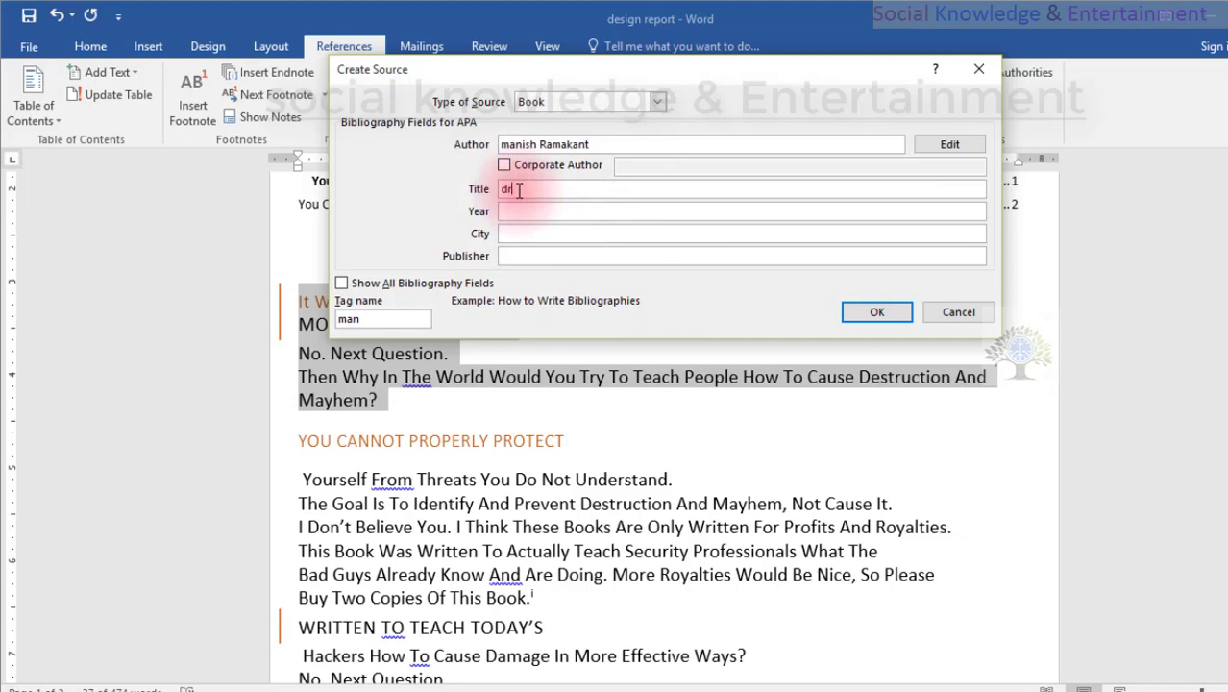
click(519, 212)
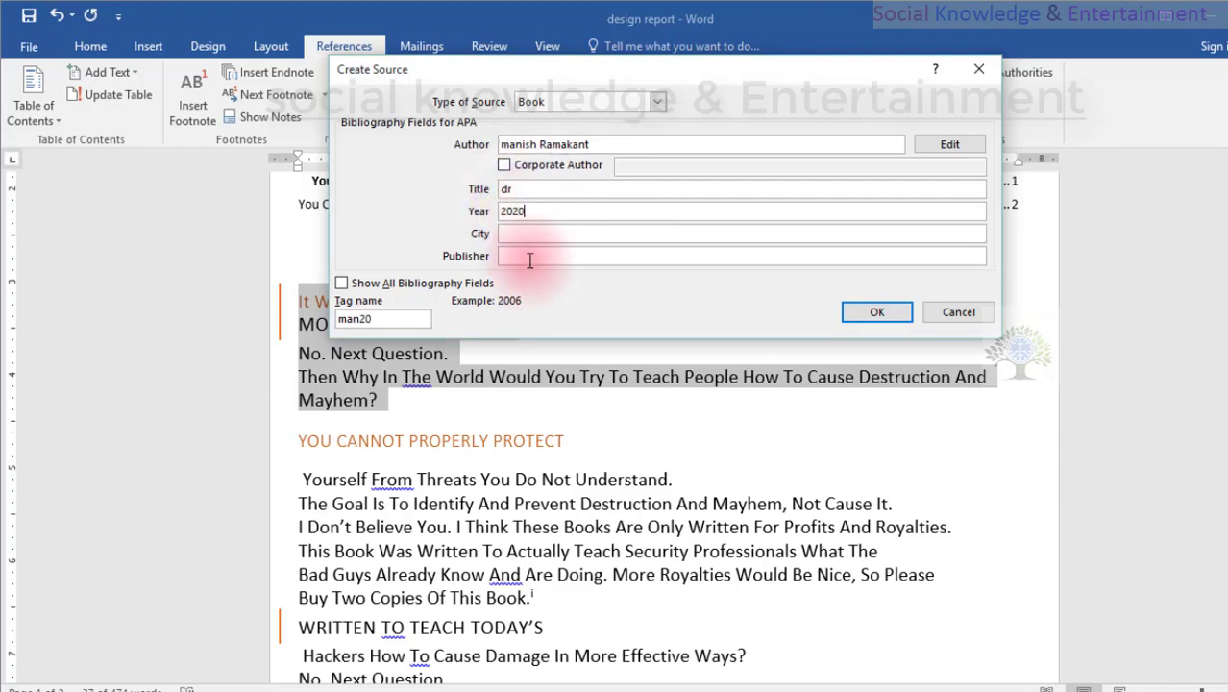
click(523, 236)
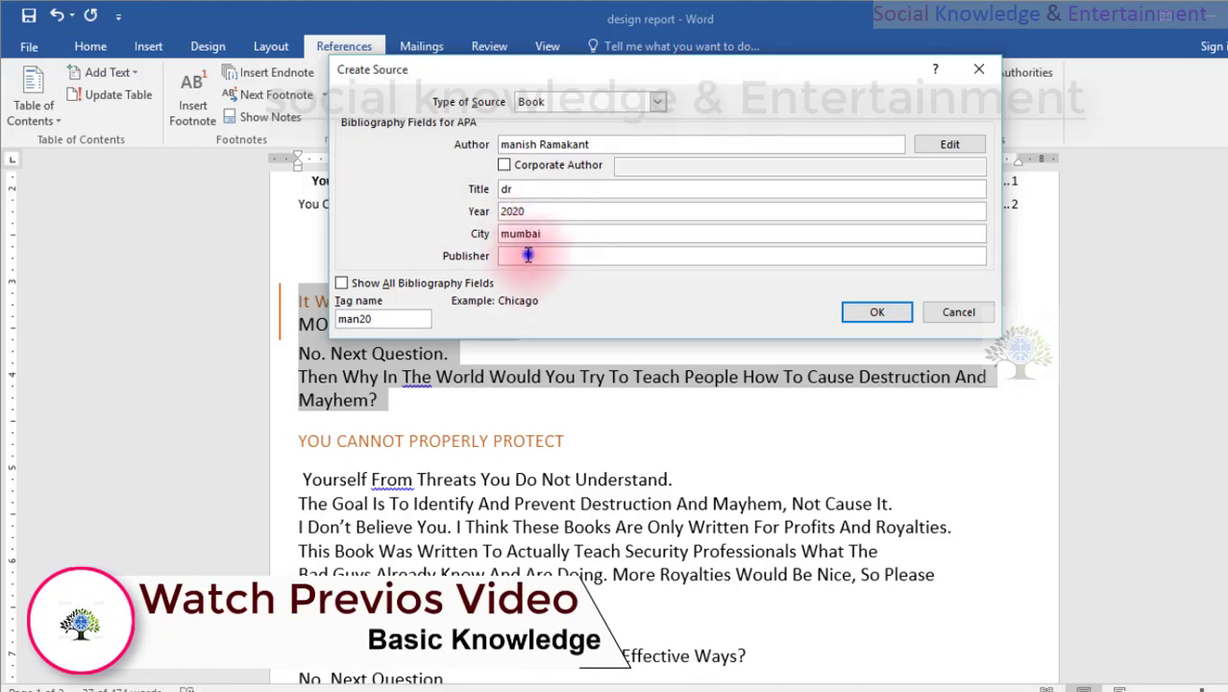
click(526, 255)
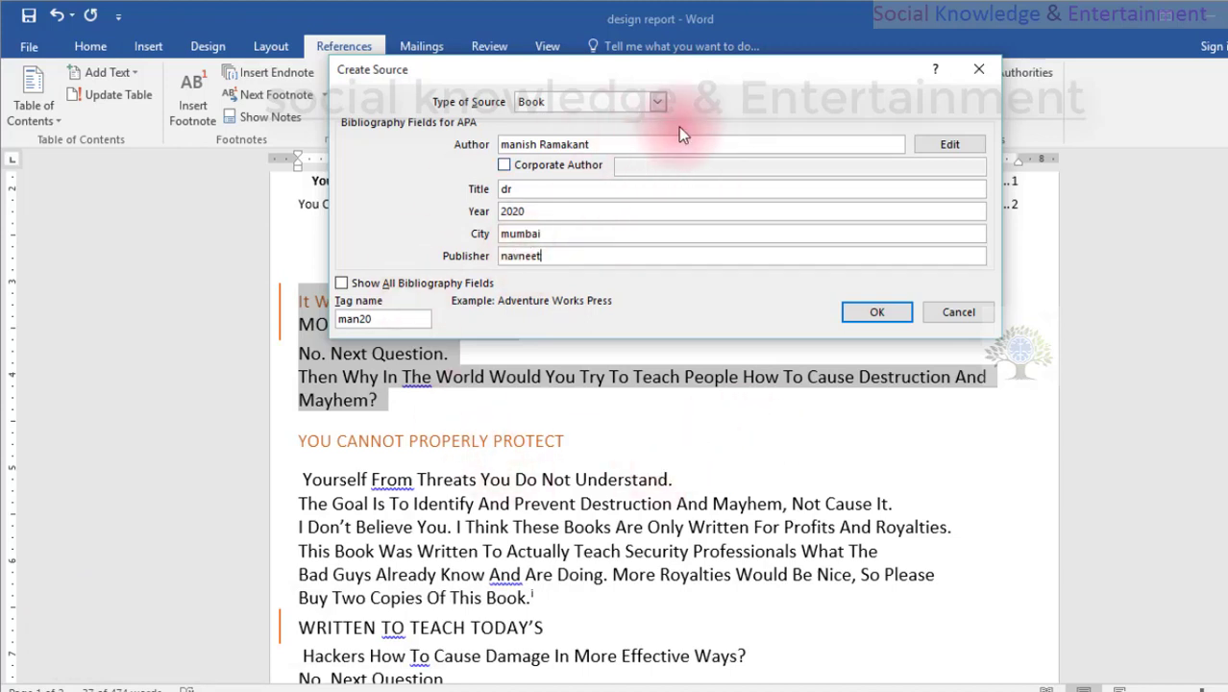
click(876, 313)
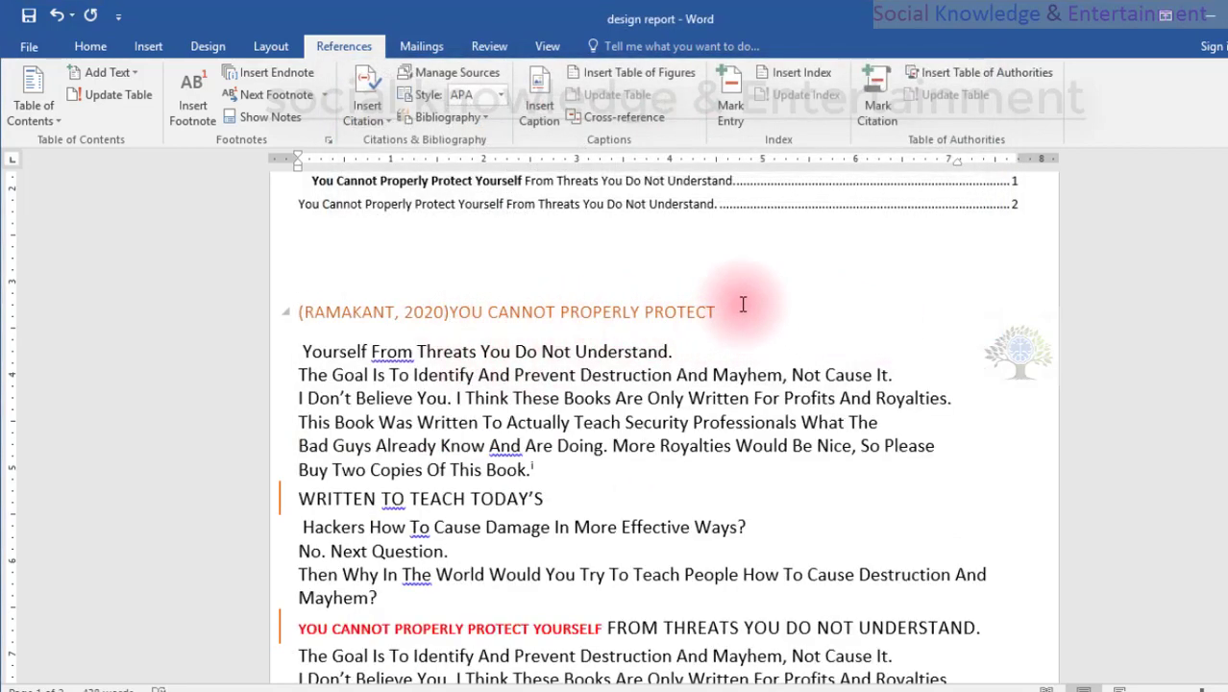
Examine the inserted citation in front of the heading "YOU CANNOT PROPERLY PROTECT" by selecting the citation and heading text.
drag(742, 303, 378, 336)
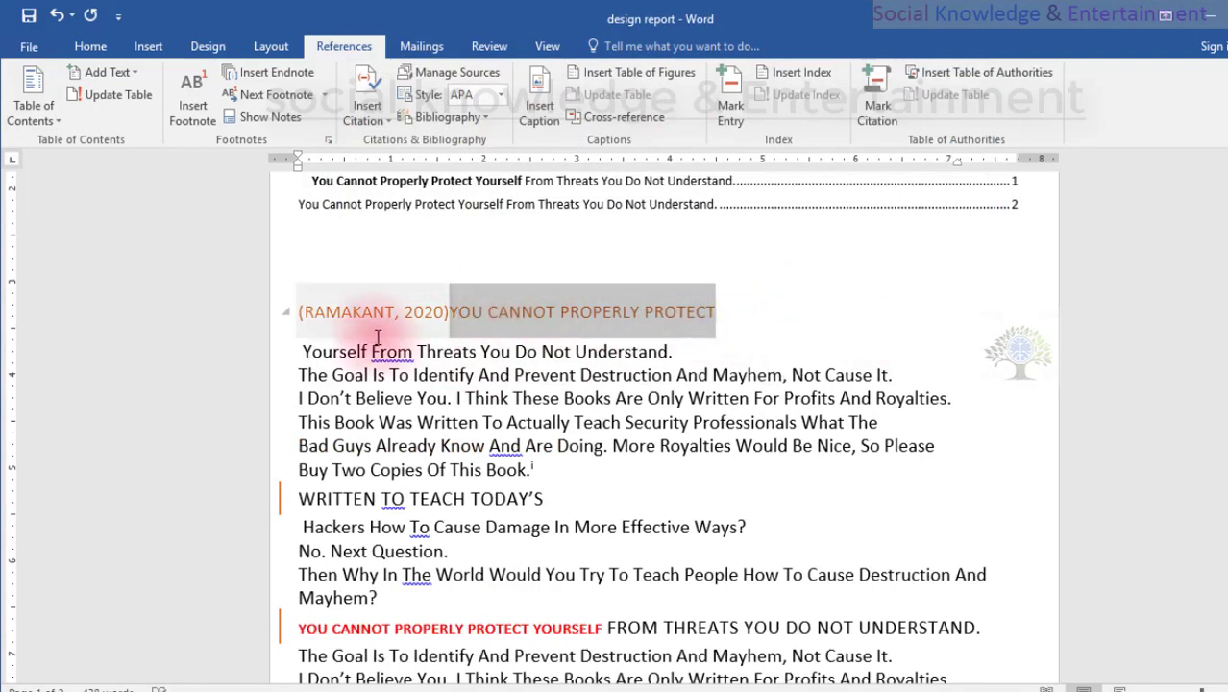
click(340, 332)
click(319, 325)
click(646, 297)
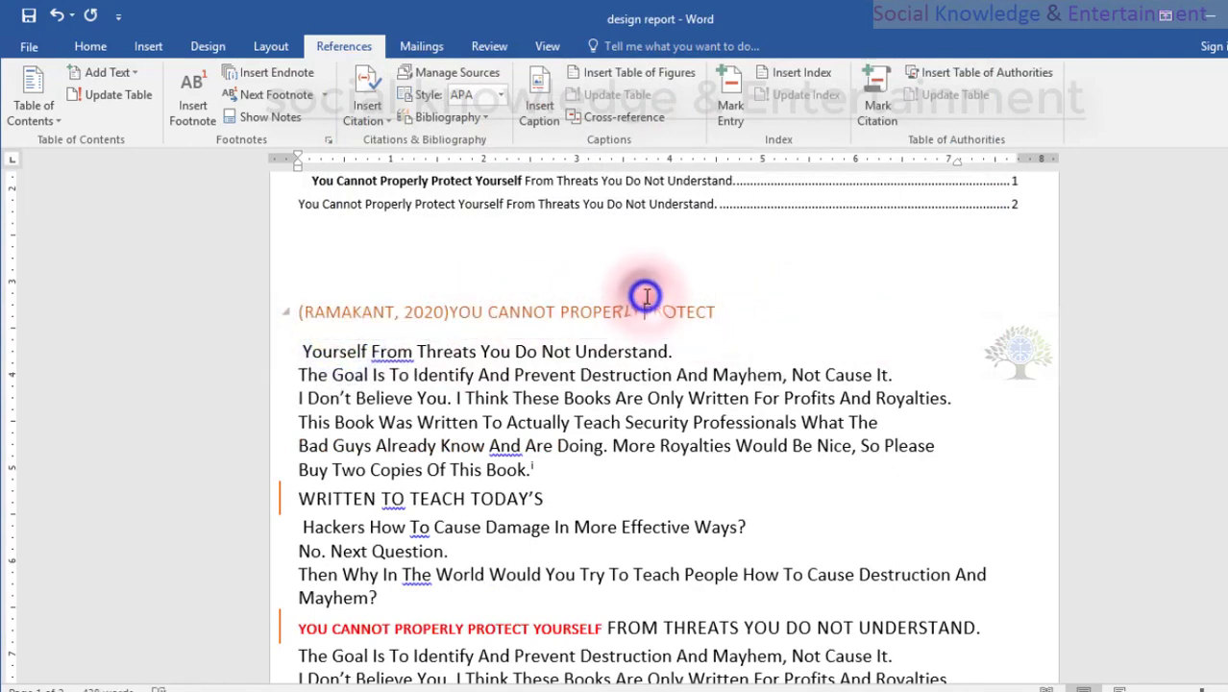
click(734, 303)
click(349, 321)
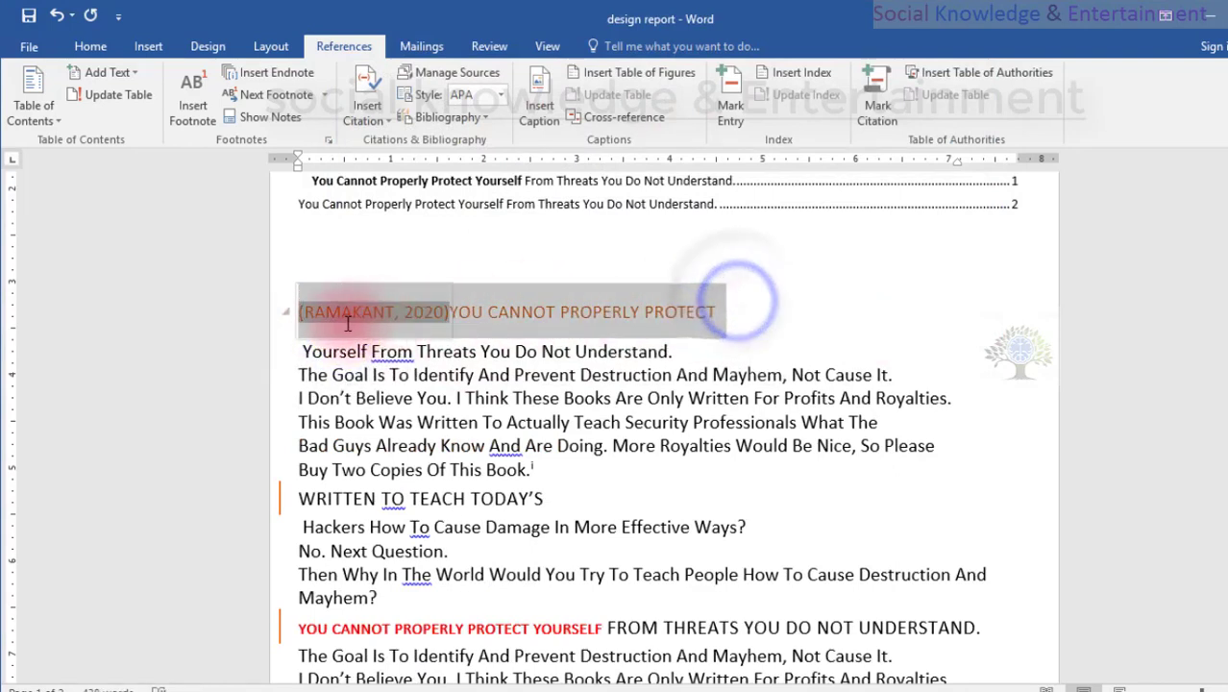
click(800, 309)
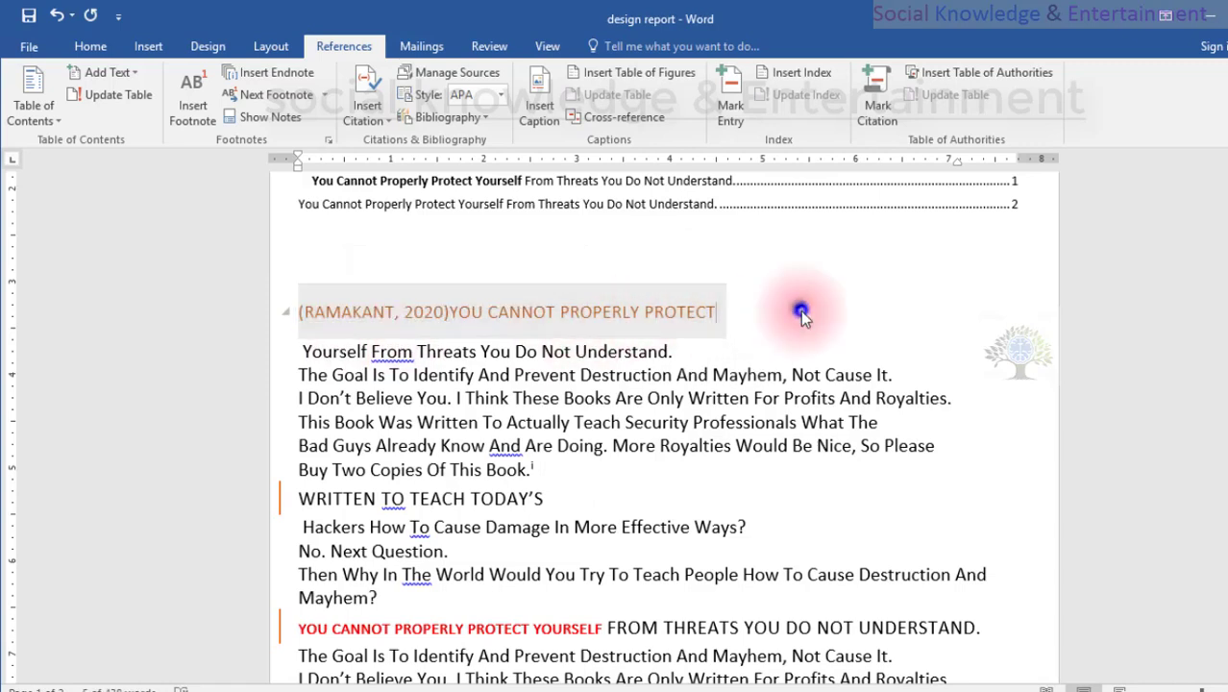
Check the list of citation sources, the context options of the heading "YOU CANNOT PROPERLY PROTECT", and the inserted citation's field.
click(364, 121)
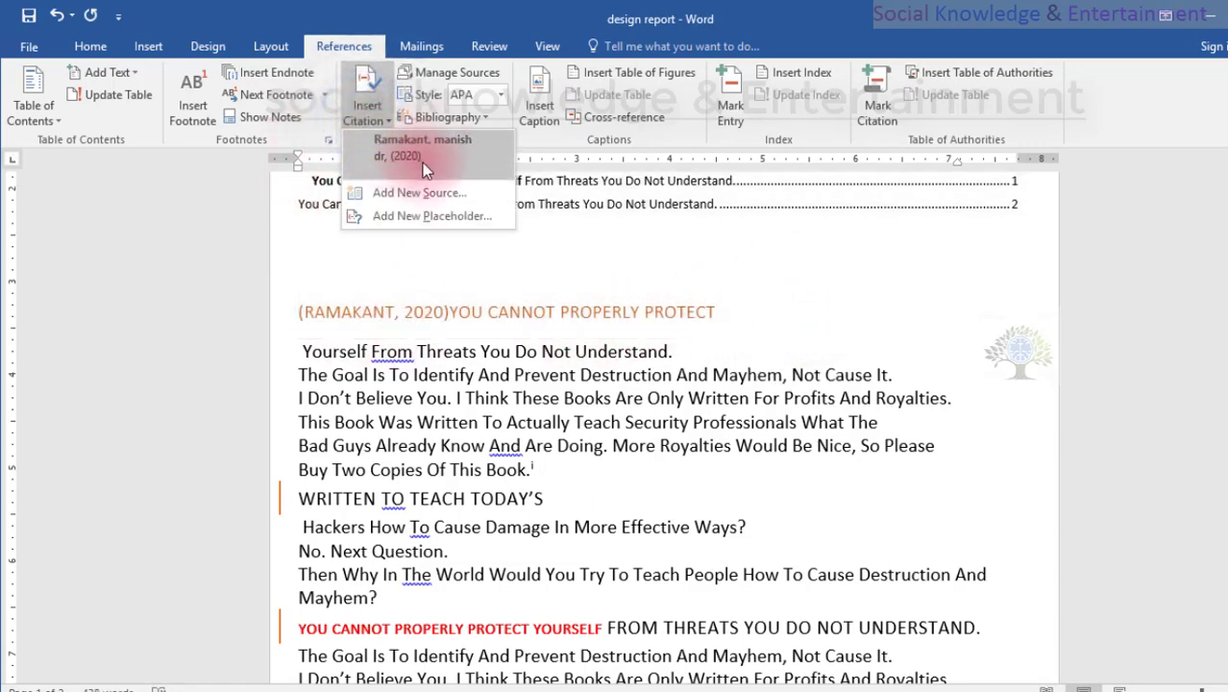
click(493, 305)
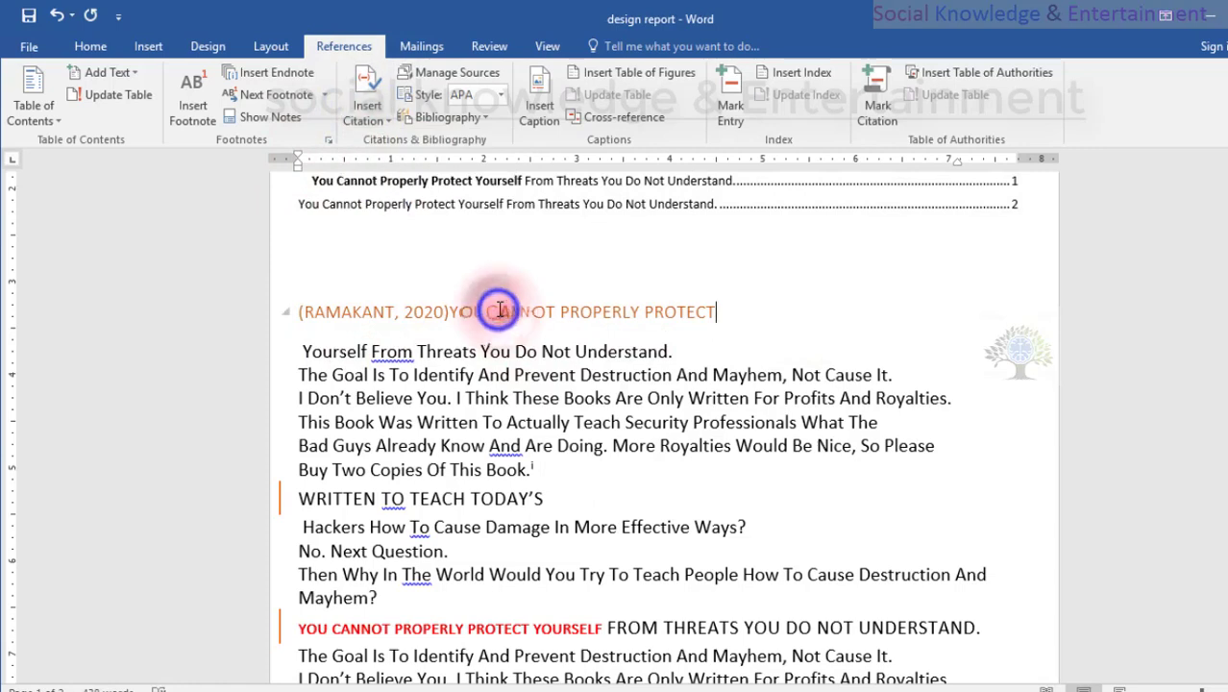
right_click(498, 306)
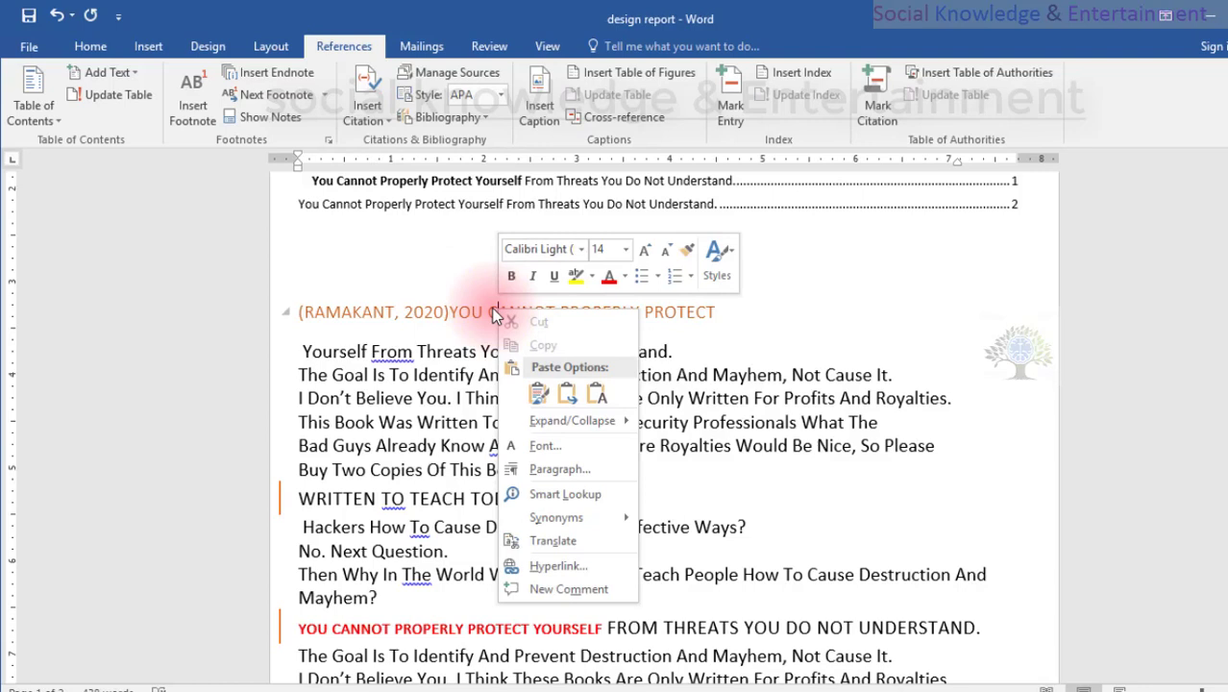
click(383, 293)
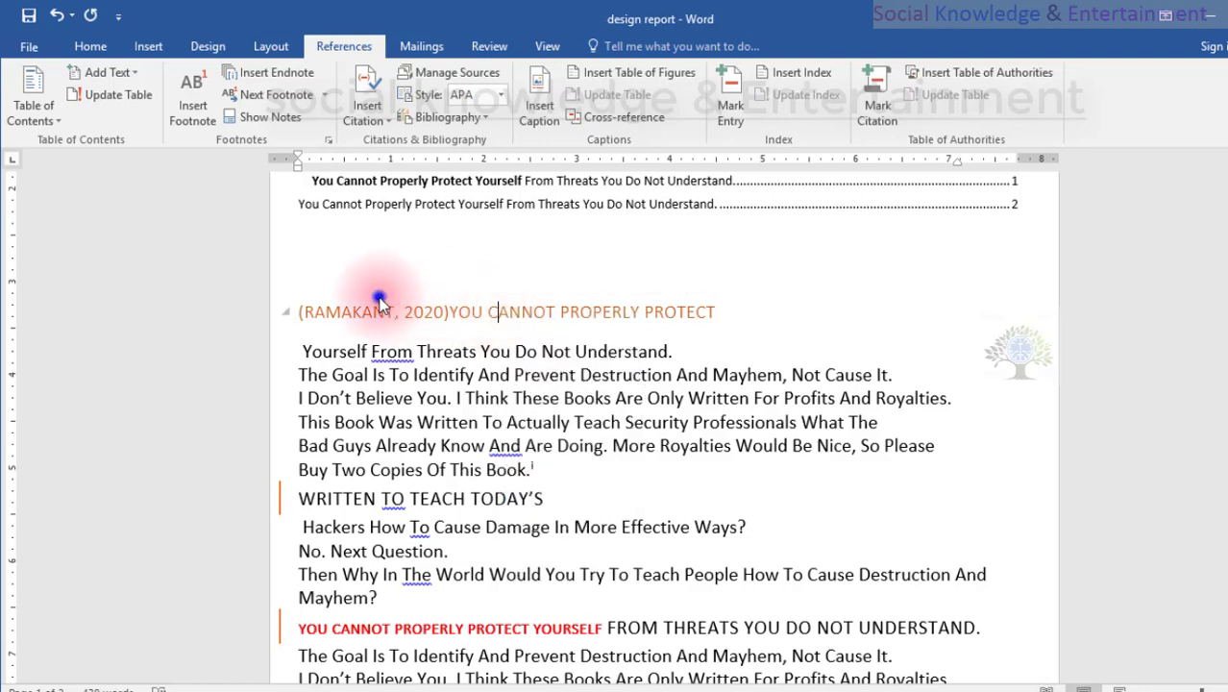
click(310, 313)
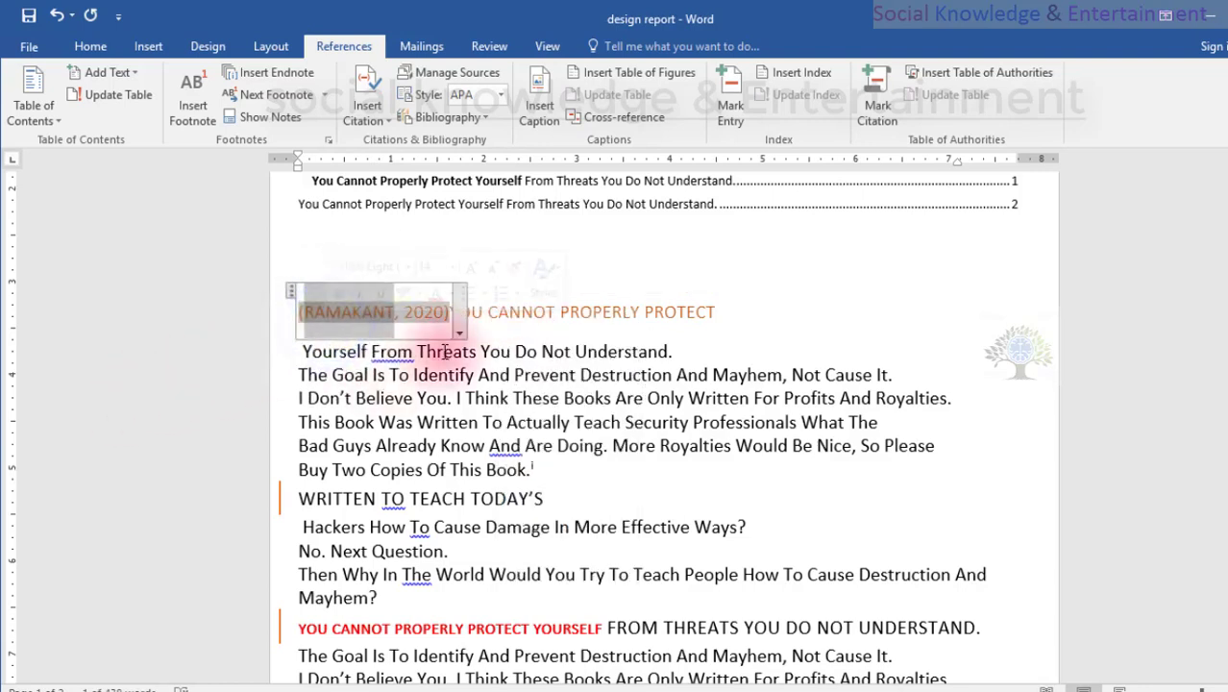
click(458, 322)
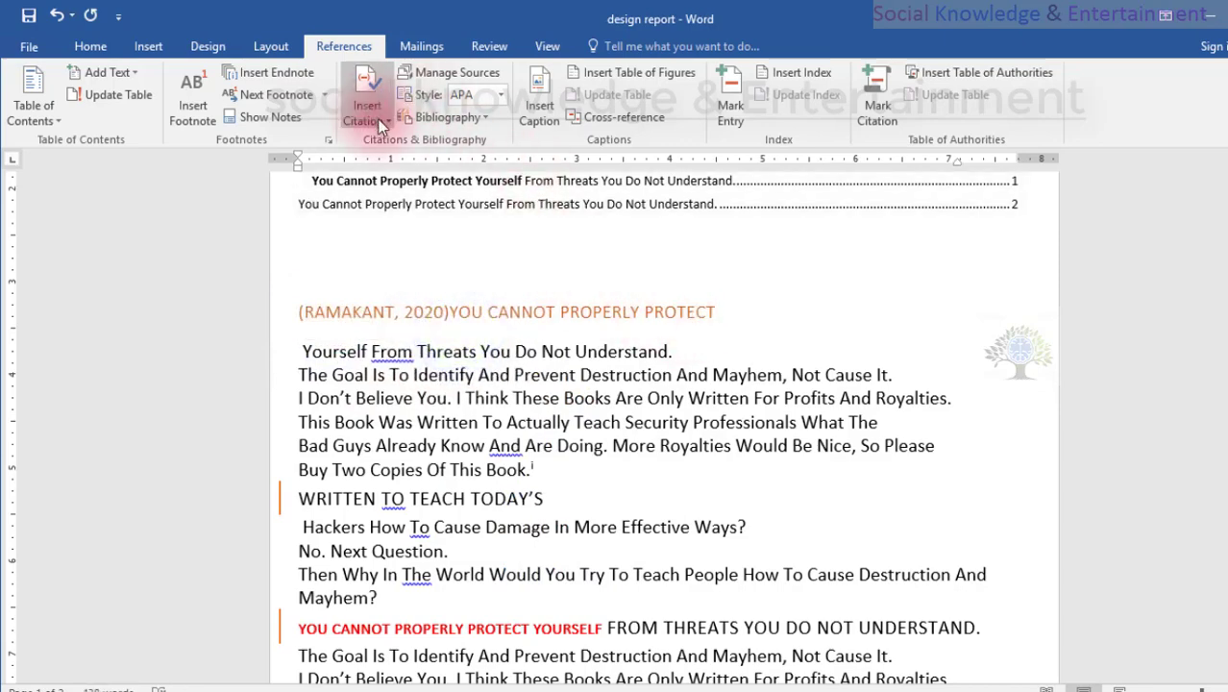
Look over the table of contents and the first-page text around the inserted citation.
scroll(490, 367, down, 4)
scroll(490, 367, up, 5)
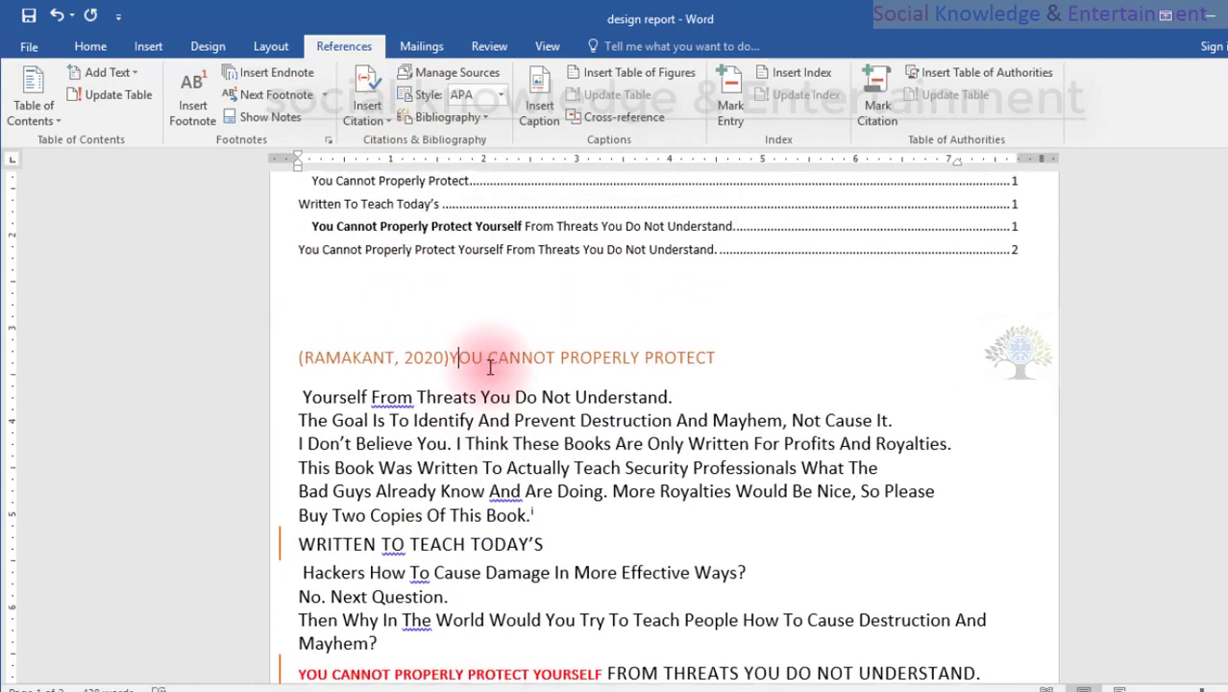
scroll(471, 423, up, 3)
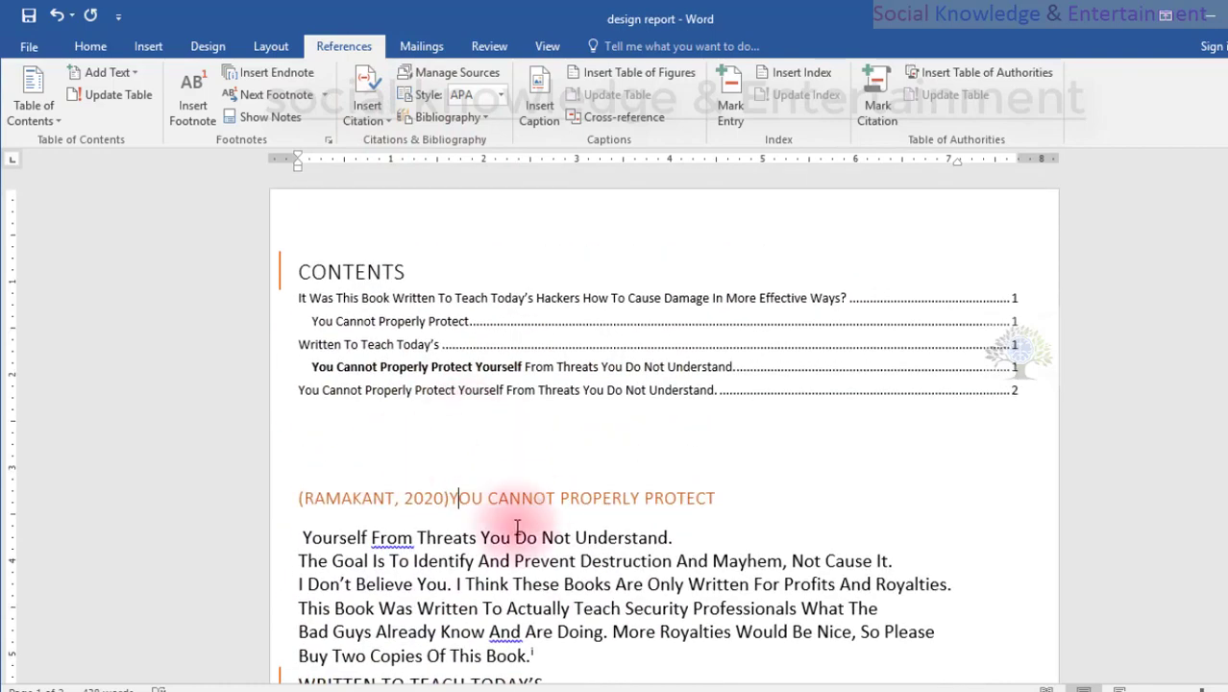
scroll(517, 528, down, 3)
scroll(576, 413, up, 2)
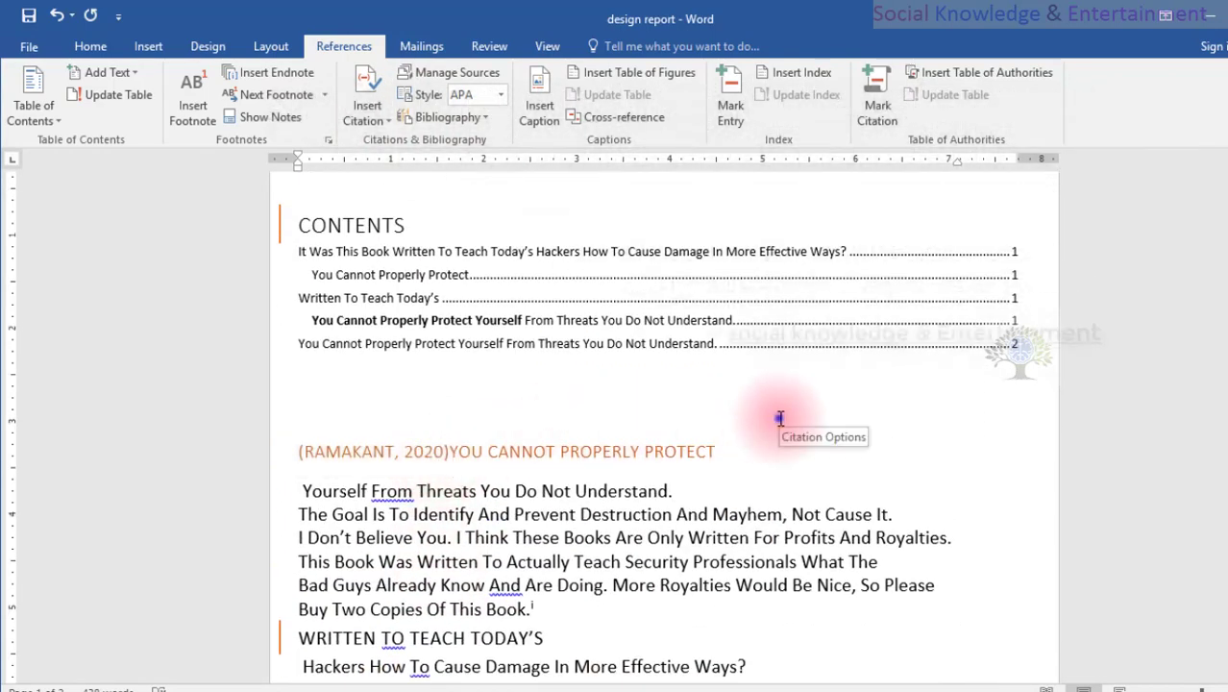
scroll(779, 418, down, 1)
scroll(778, 419, up, 1)
scroll(778, 423, down, 6)
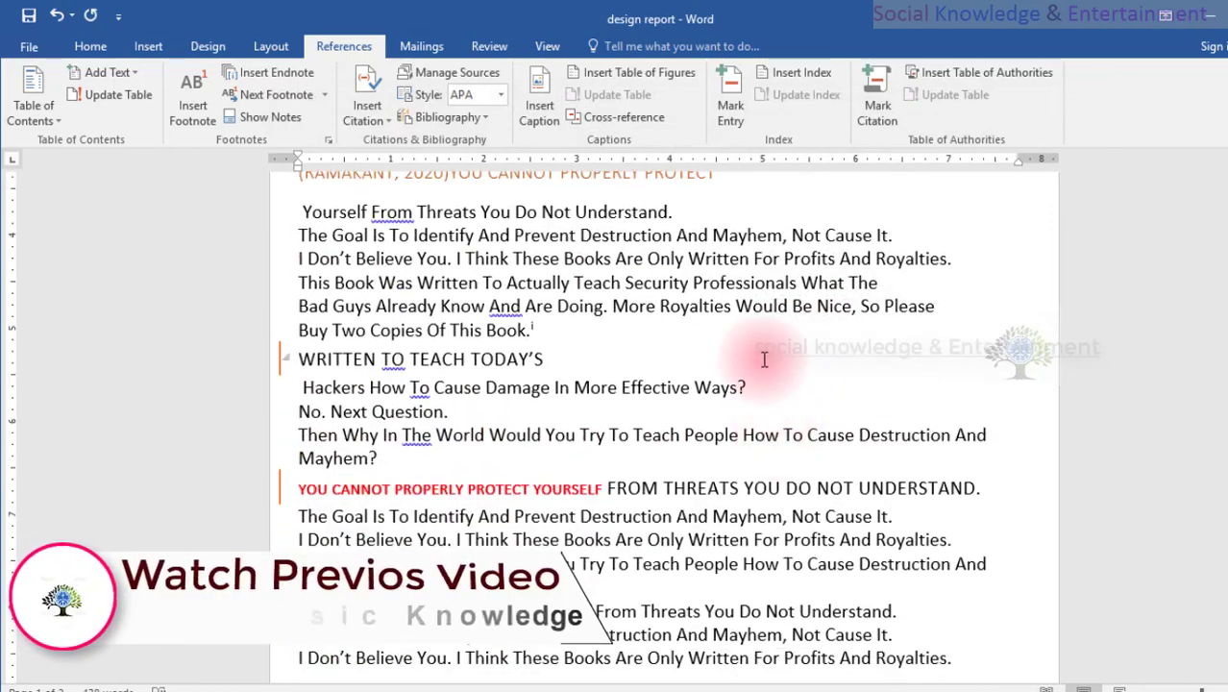
scroll(764, 359, up, 4)
Open the Source Manager and review the sources in its master and current lists.
click(363, 119)
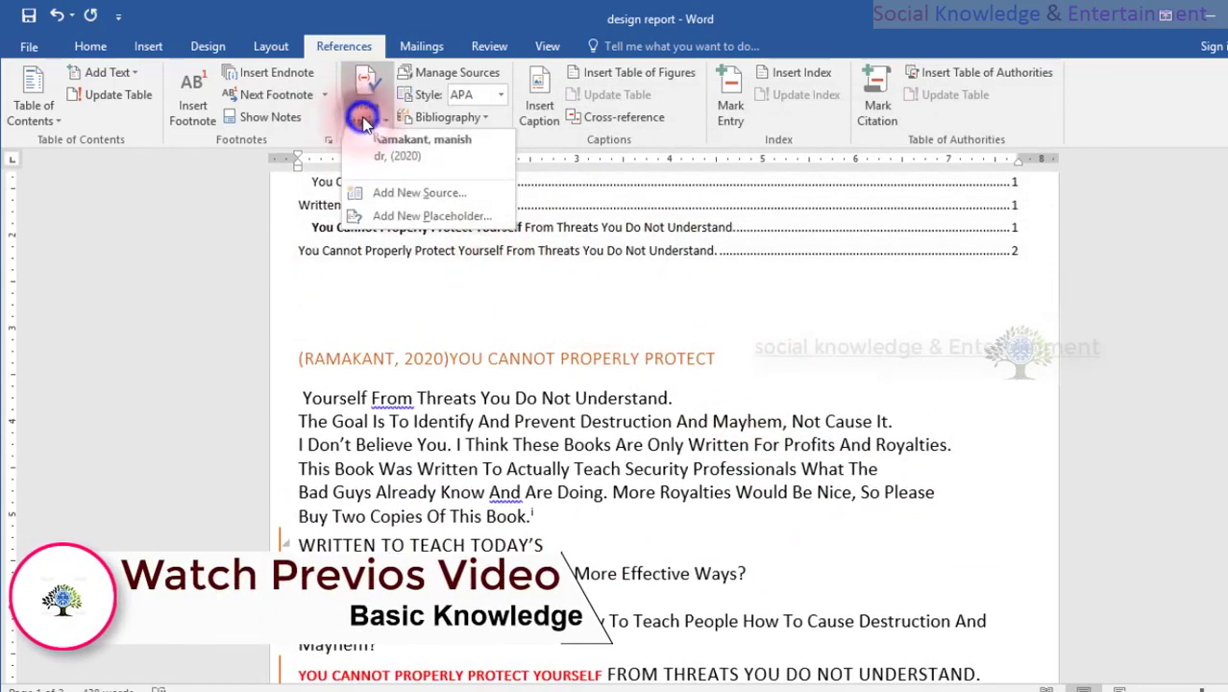
click(462, 75)
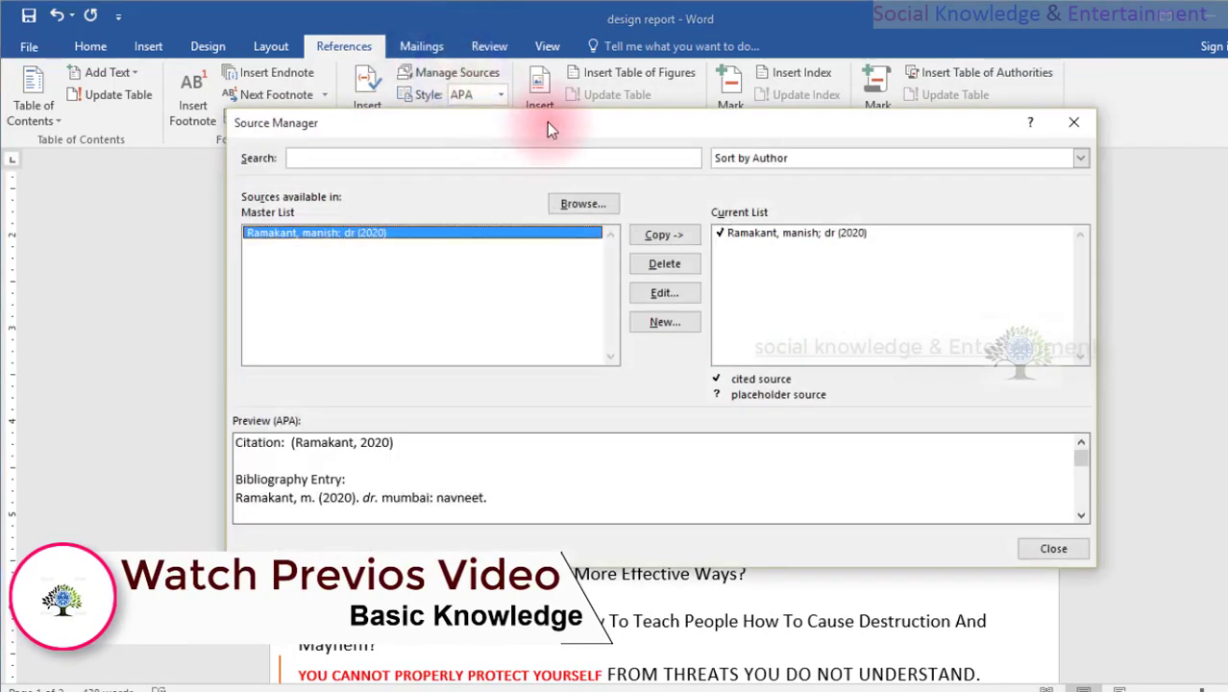
drag(546, 122, 588, 157)
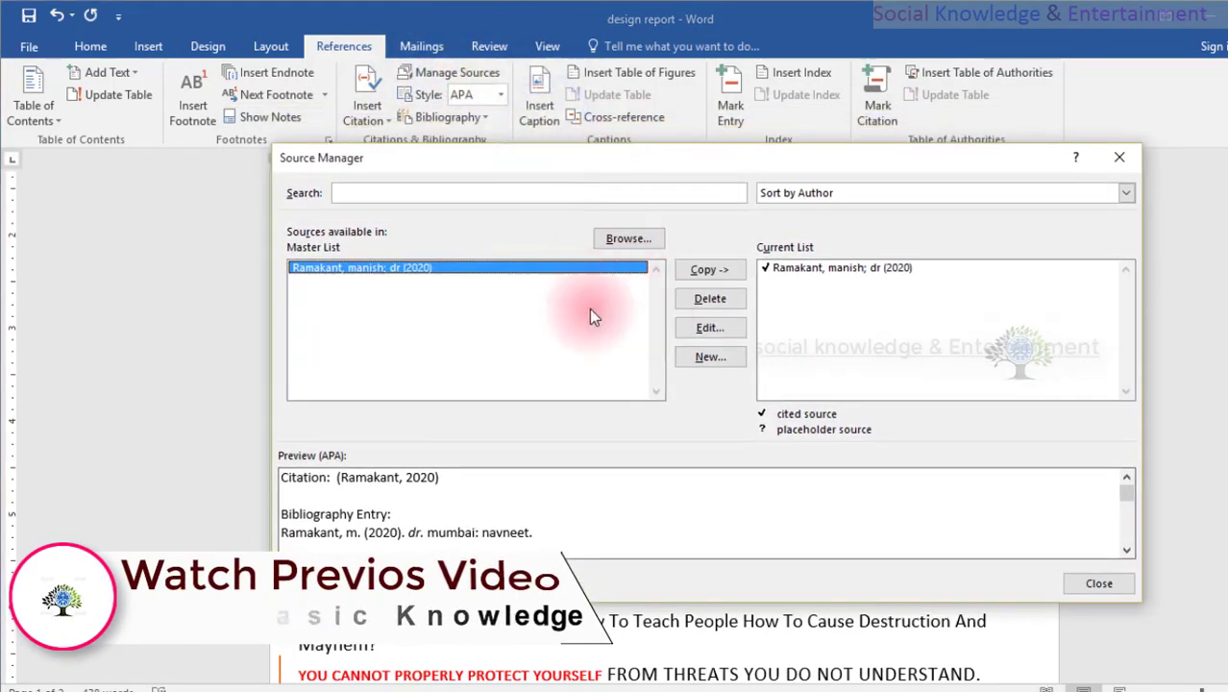
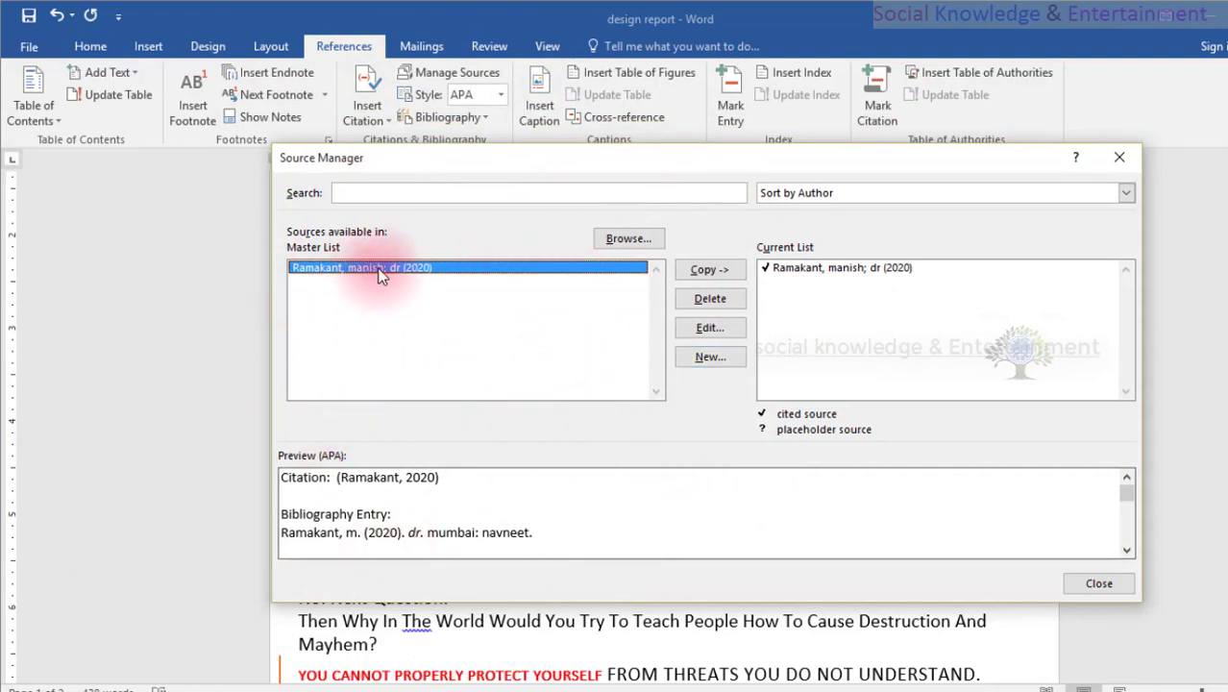
Open the selected master-list source for editing and review the available source types without changing it.
click(708, 328)
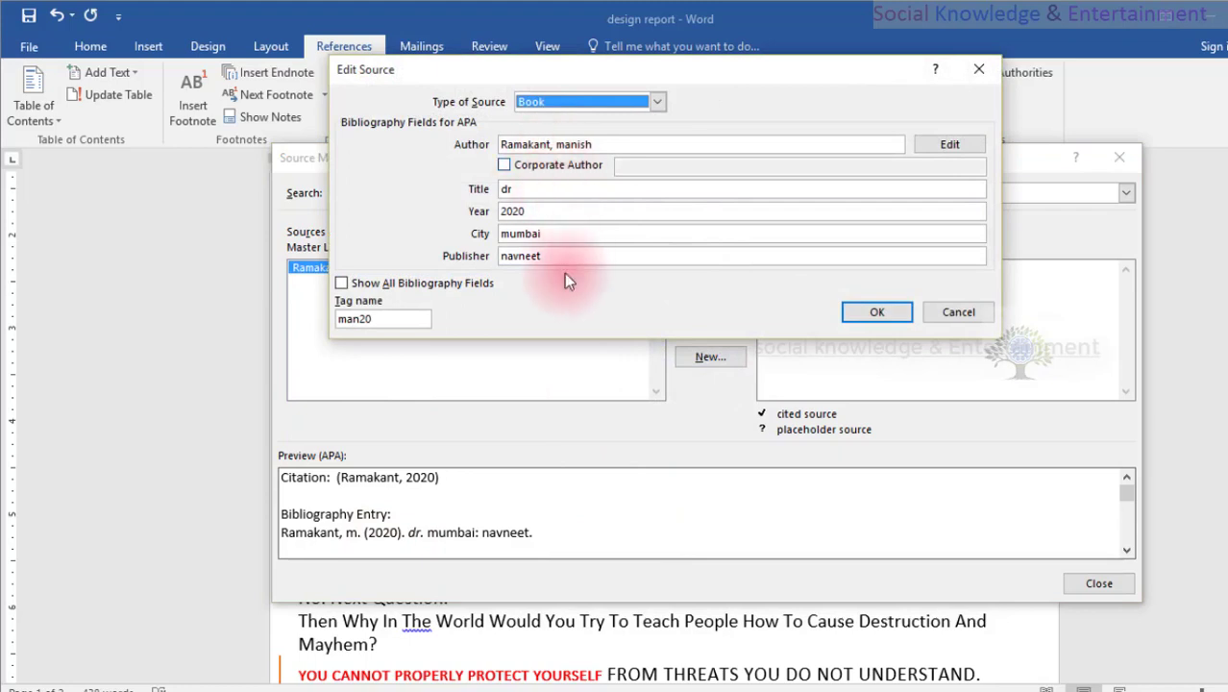
click(659, 104)
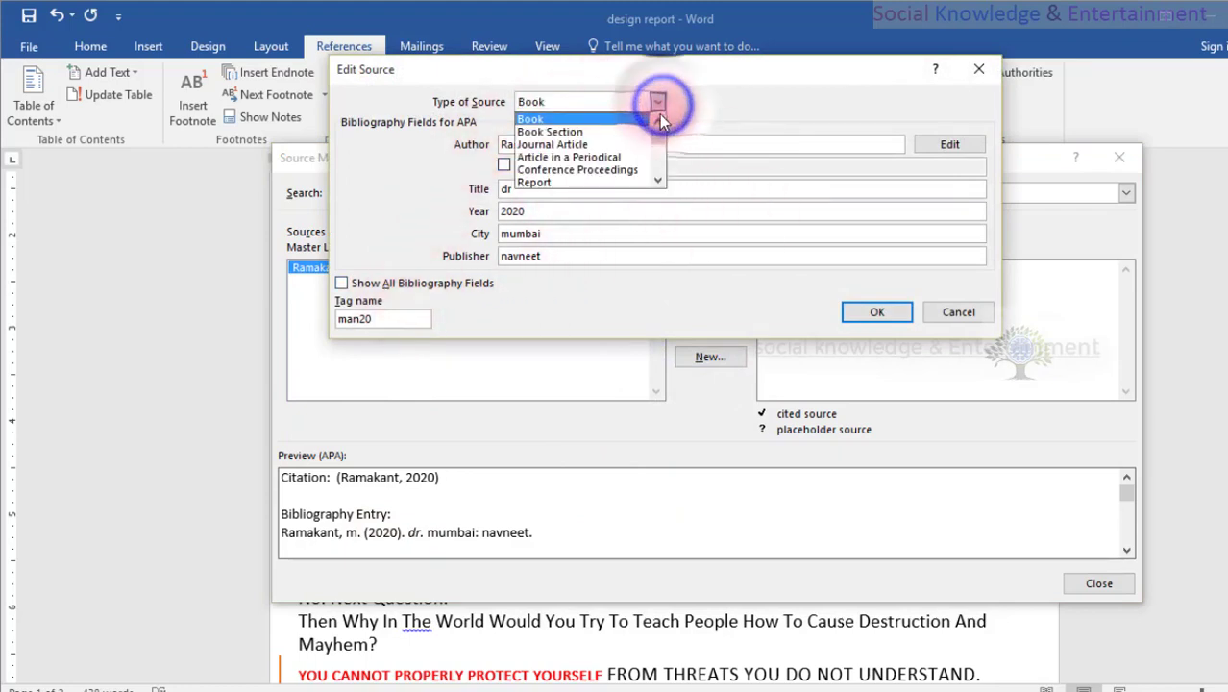
scroll(612, 169, down, 2)
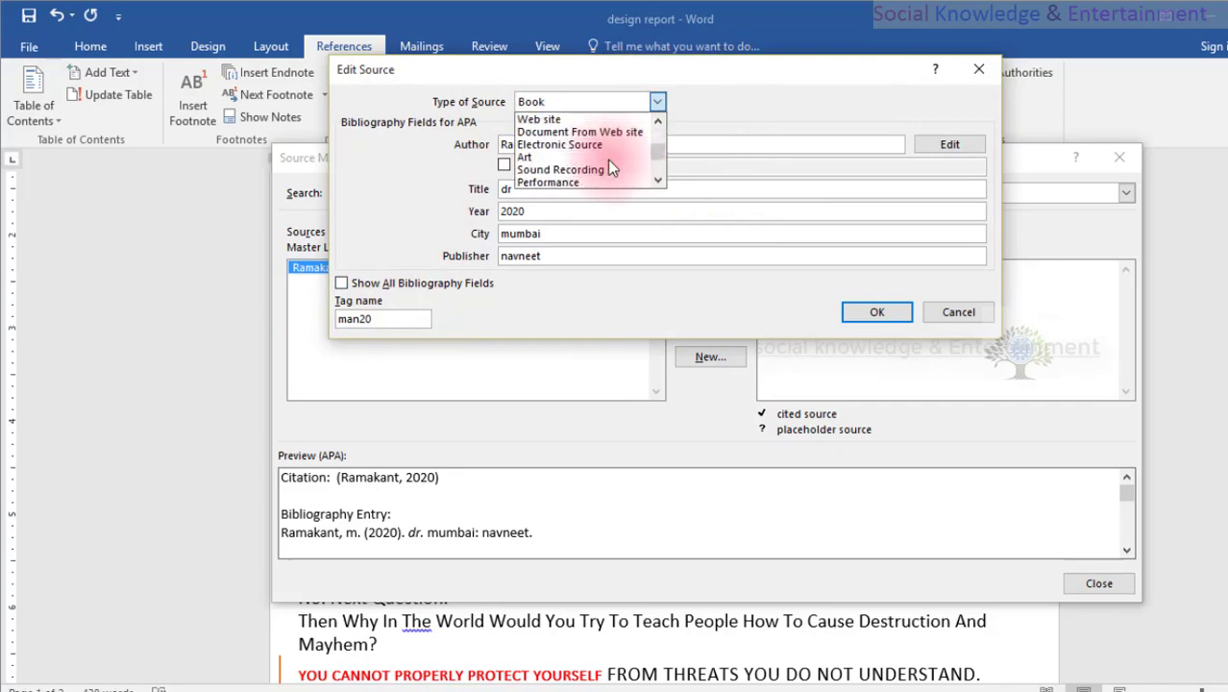
scroll(607, 159, up, 1)
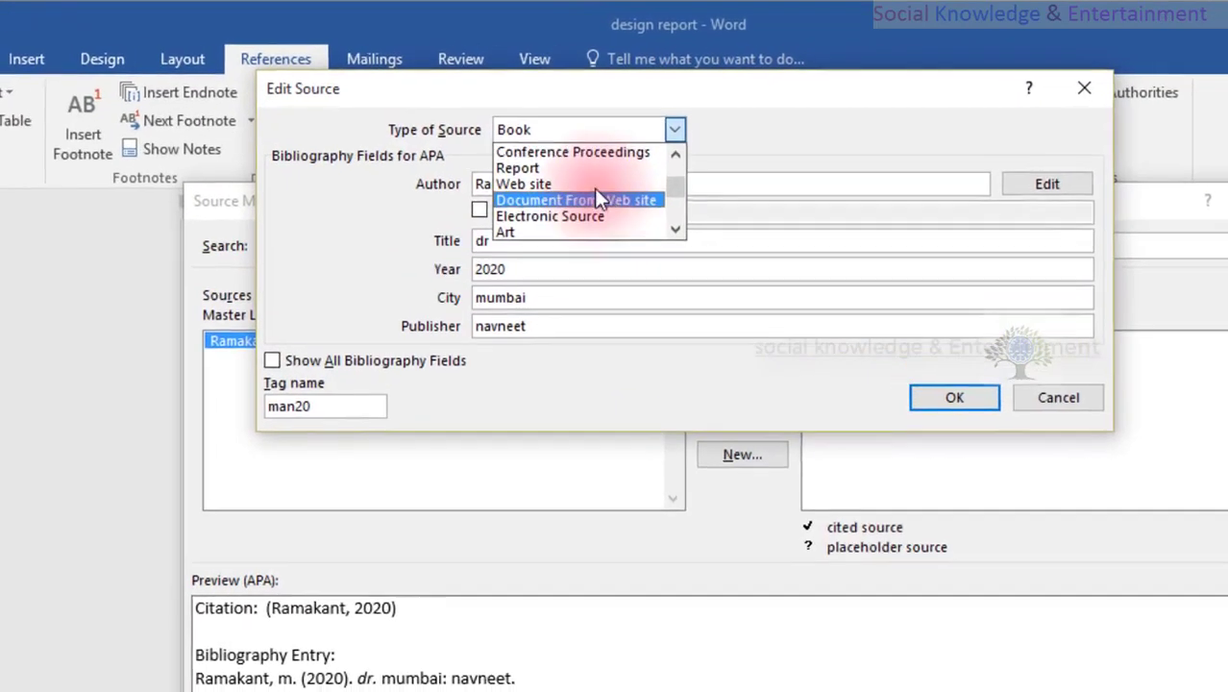
scroll(594, 193, up, 2)
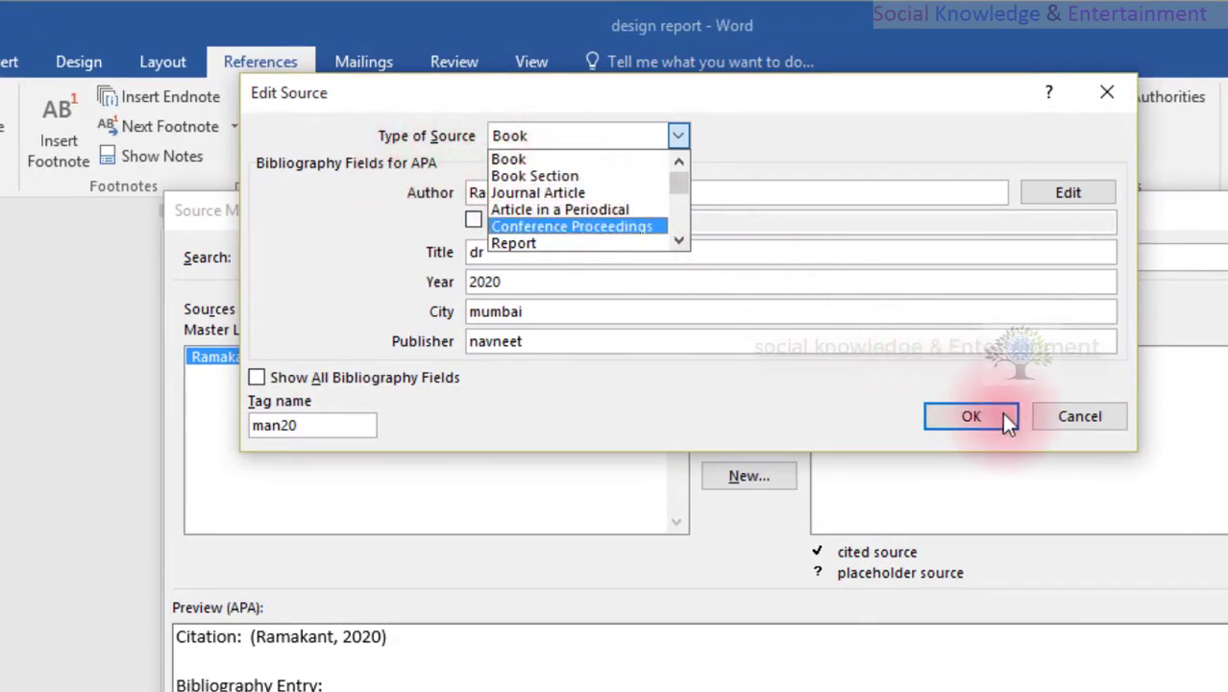
click(1053, 420)
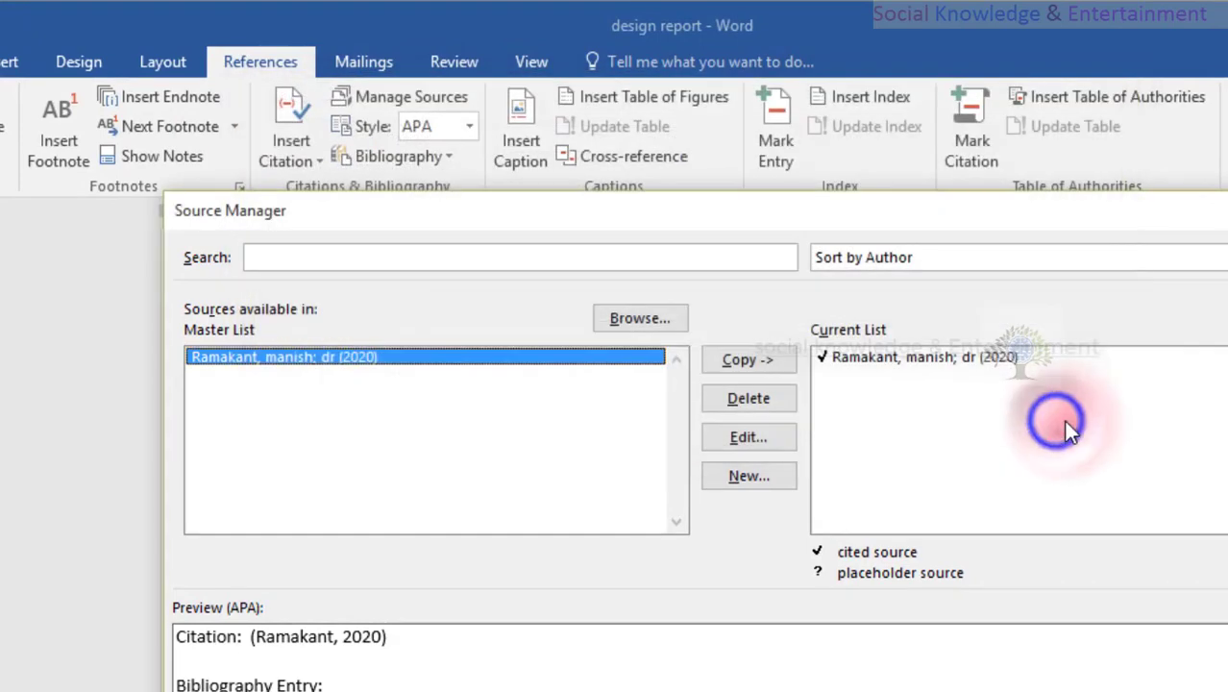
Look at the blank form for creating a new source, cancel it and close the Source Manager.
click(751, 478)
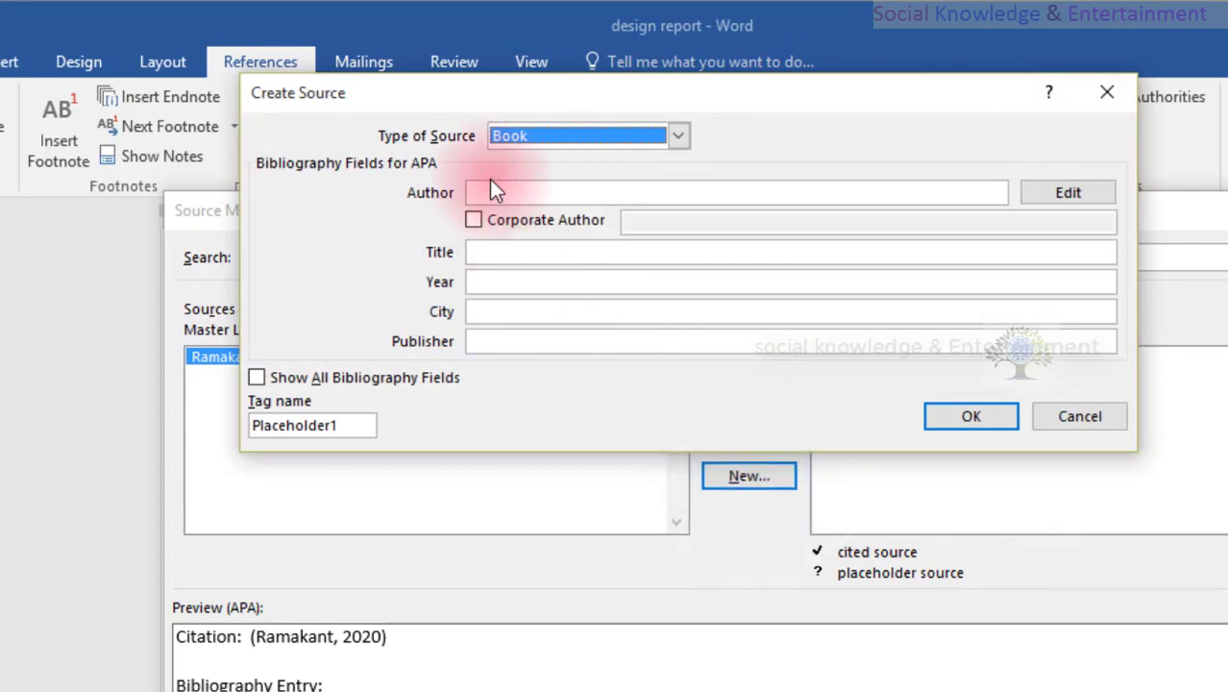
click(489, 191)
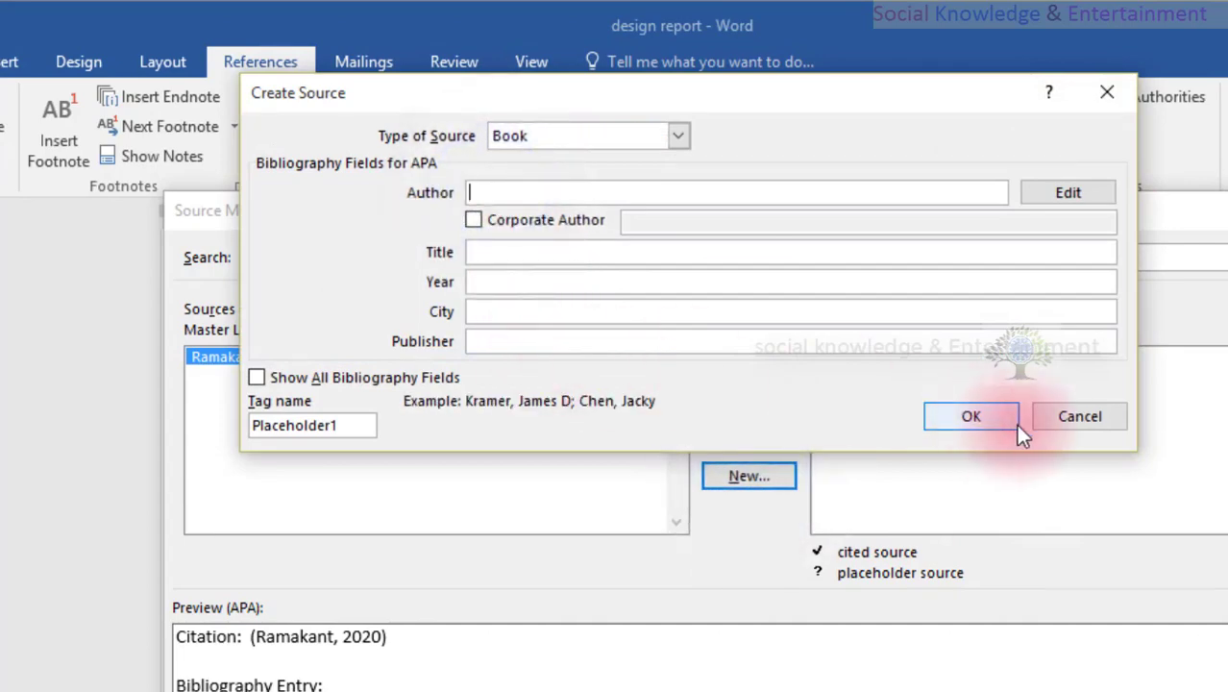
click(1065, 422)
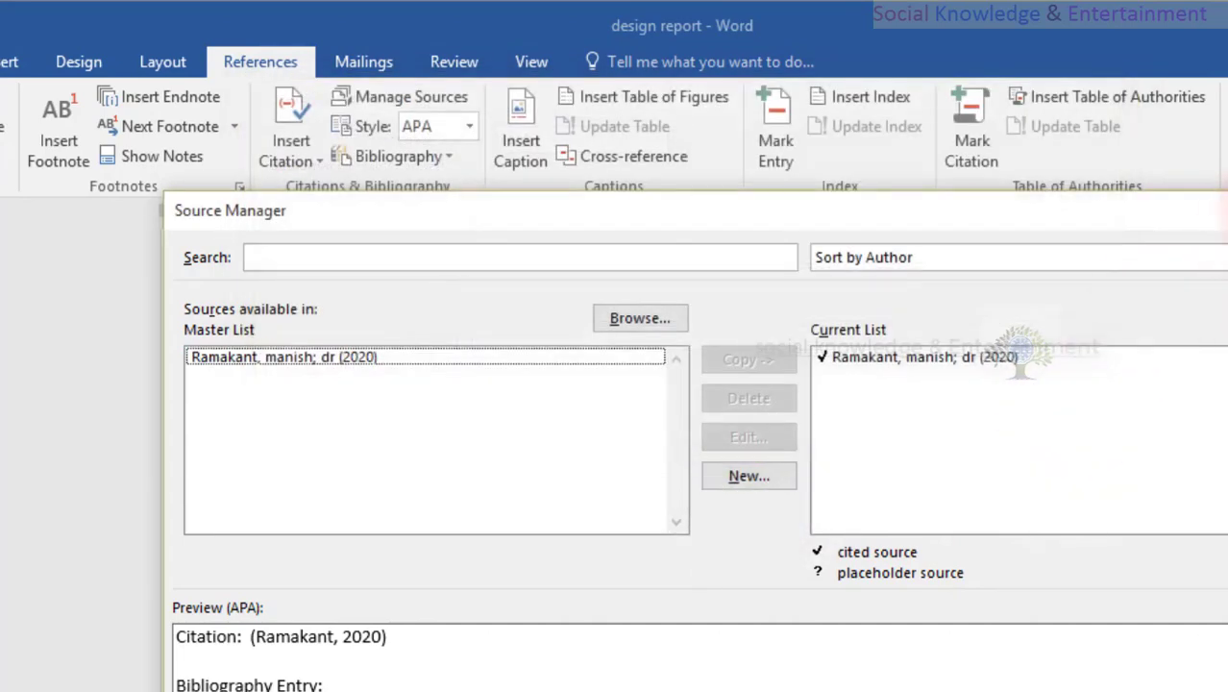
click(1227, 208)
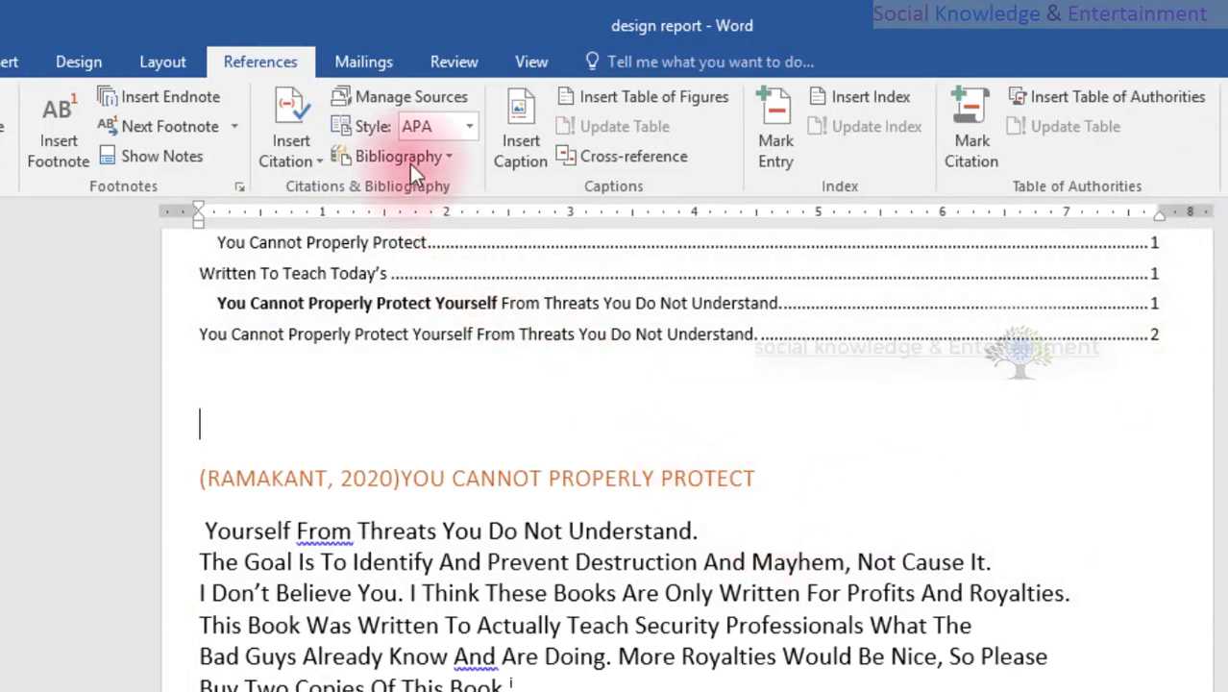
Try the GOST - Name Sort citation style on the document.
click(468, 129)
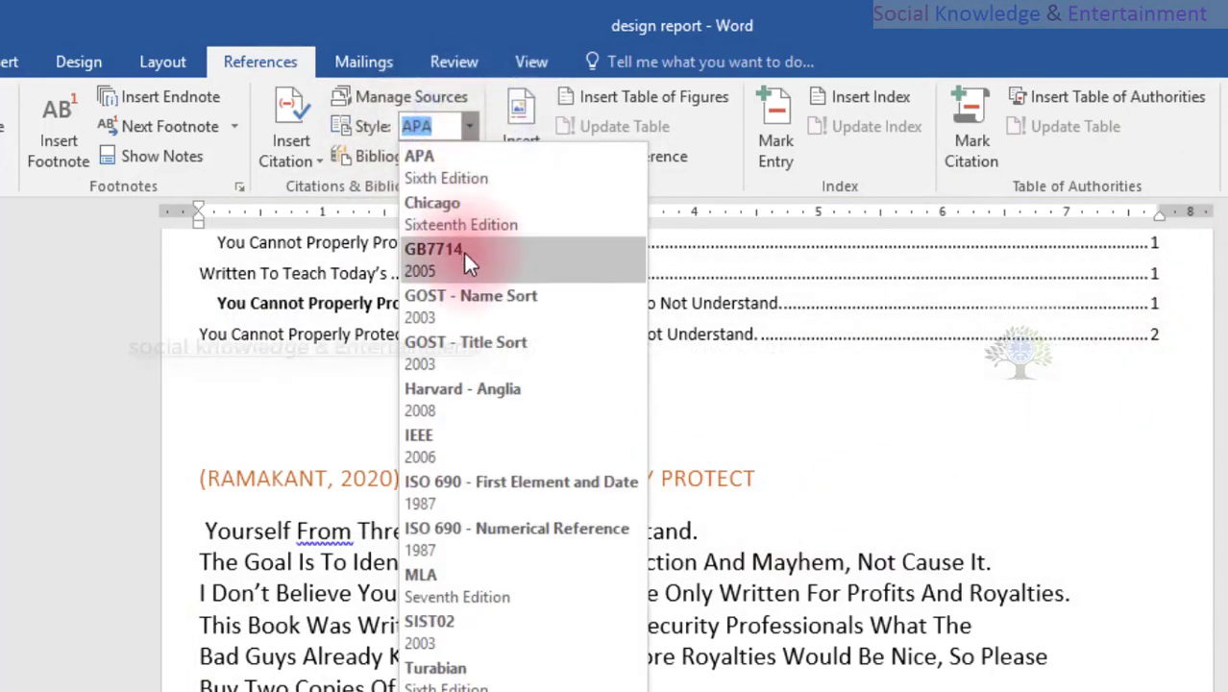
click(518, 298)
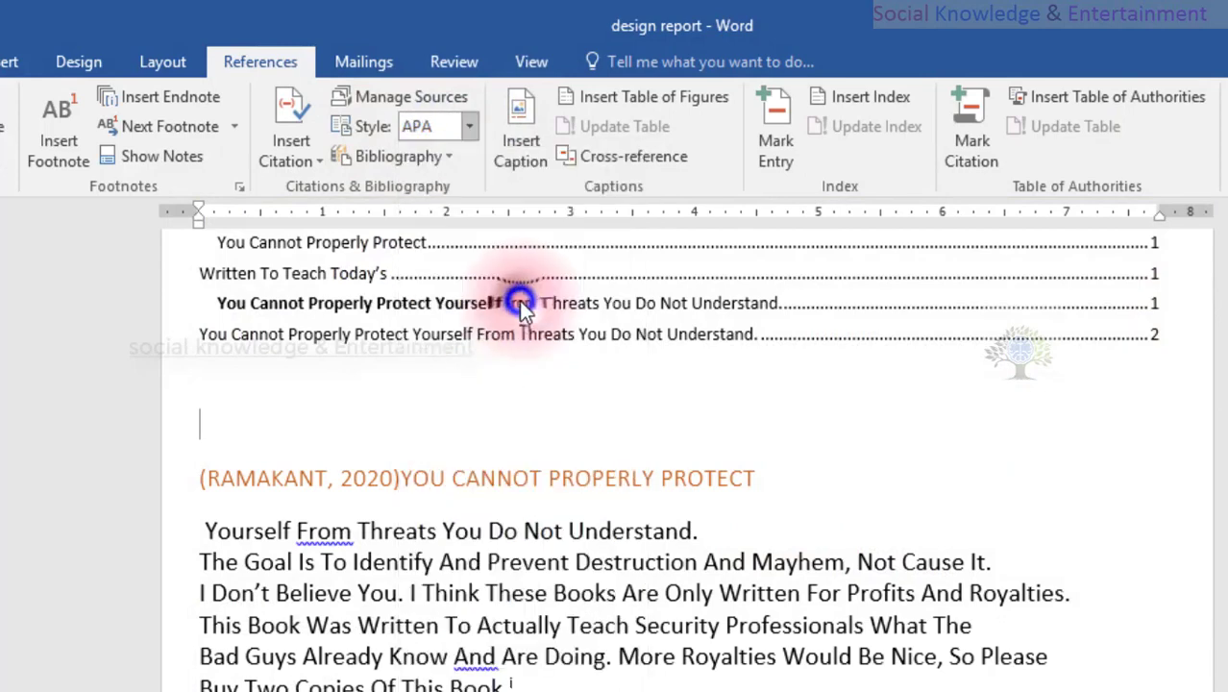
click(844, 470)
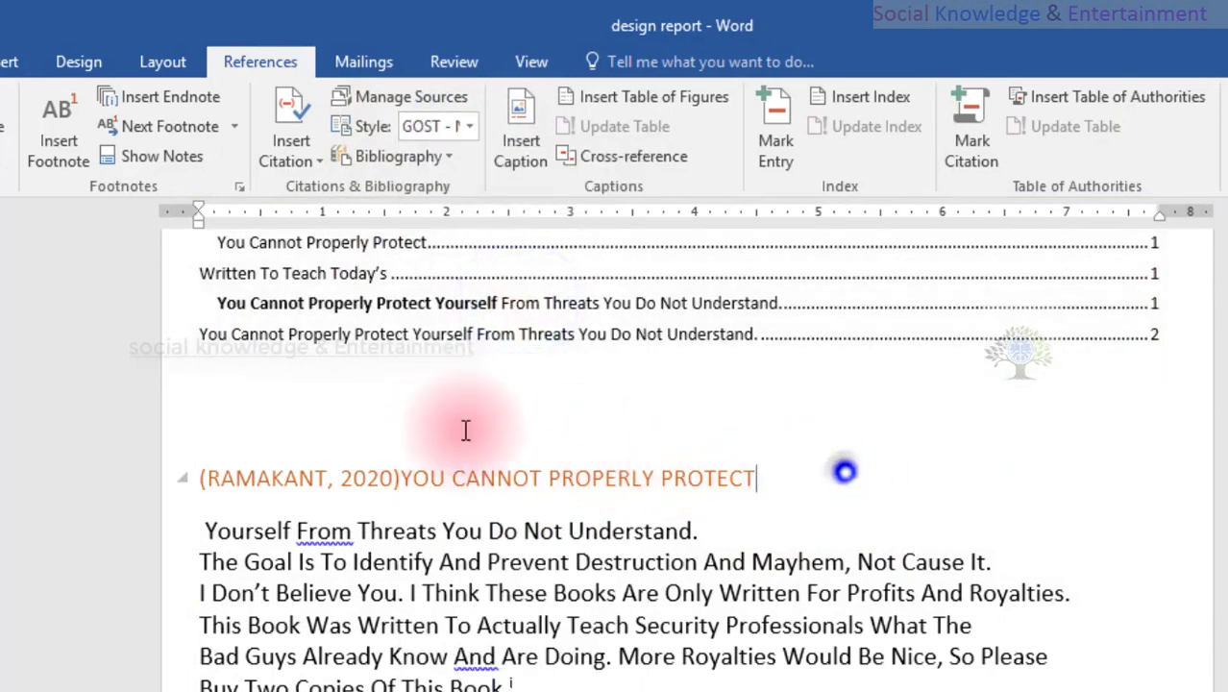
Set the citation style to APA and replace the heading "YOU CANNOT PROPERLY PROTECT", including its citation, with the built-in Bibliography.
click(88, 439)
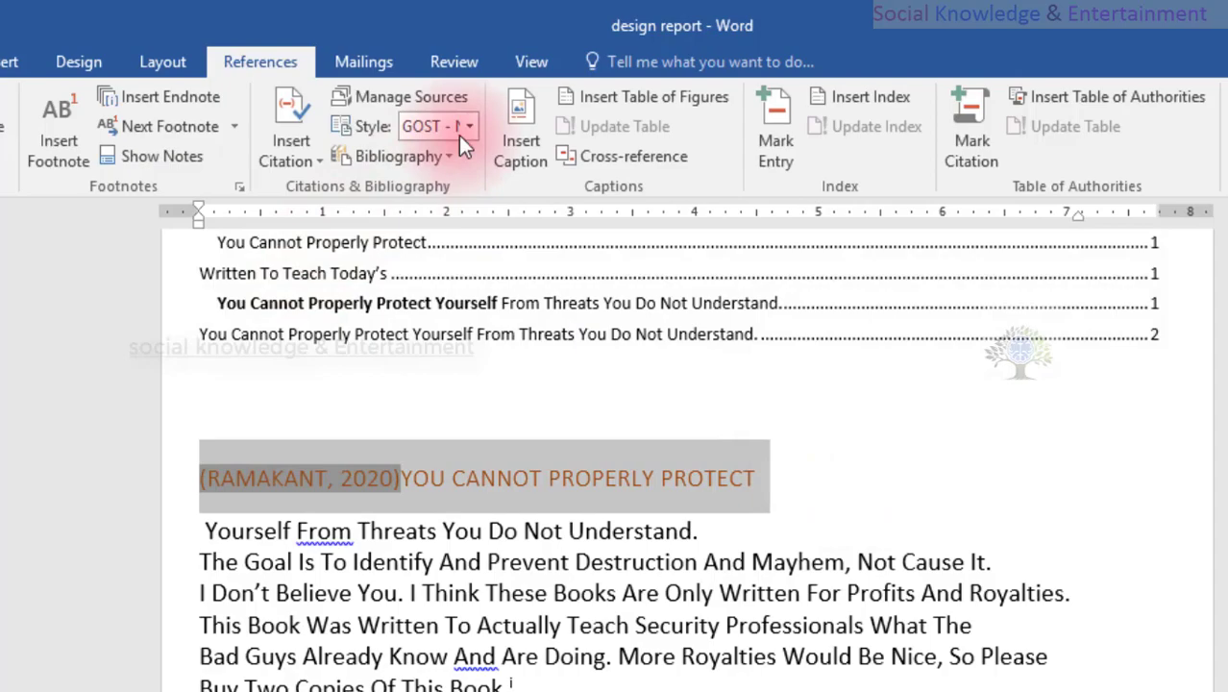
click(458, 131)
click(467, 129)
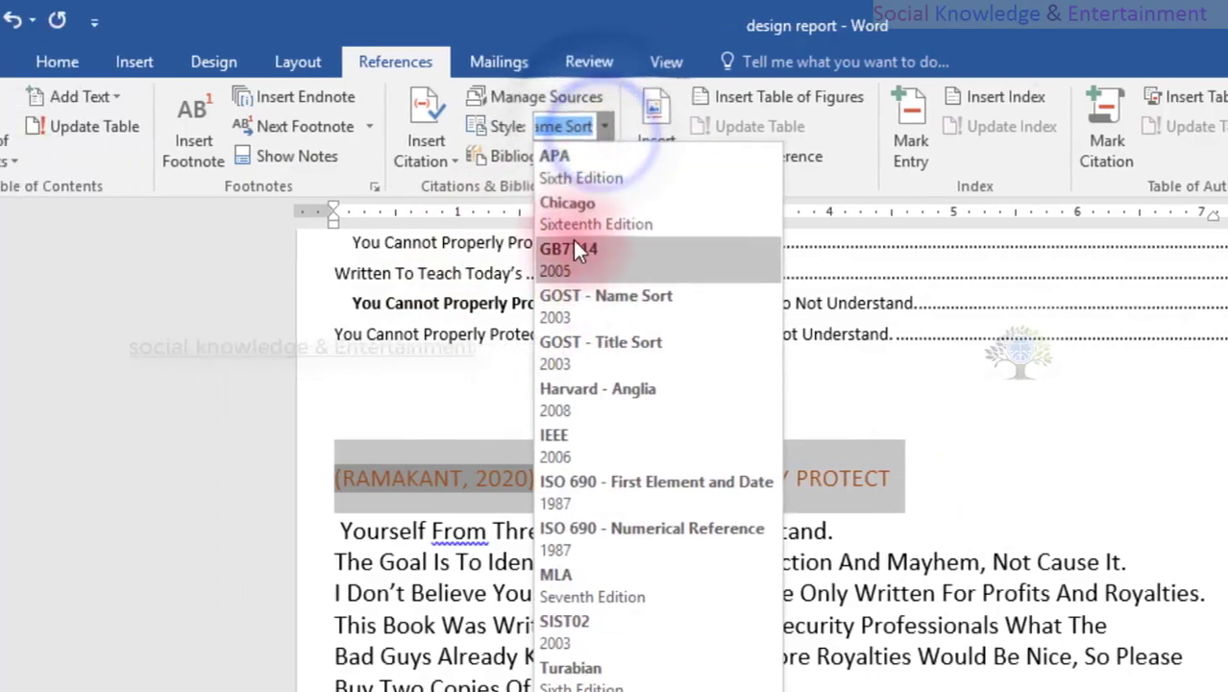
click(562, 161)
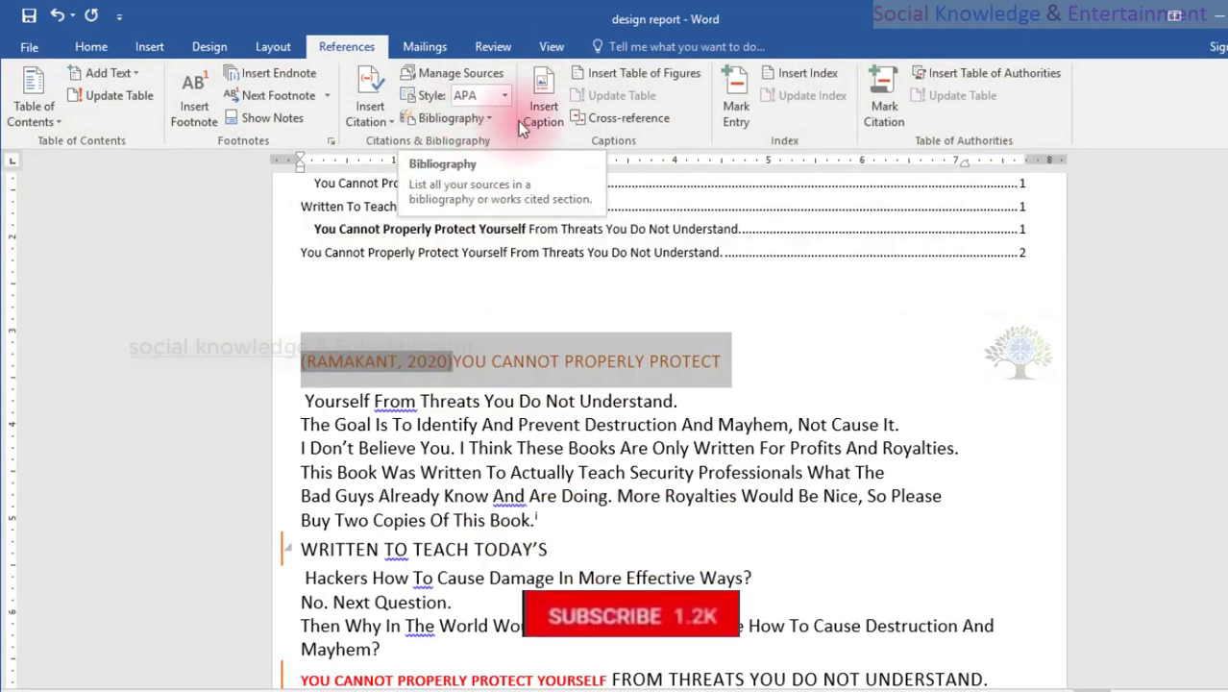
click(471, 116)
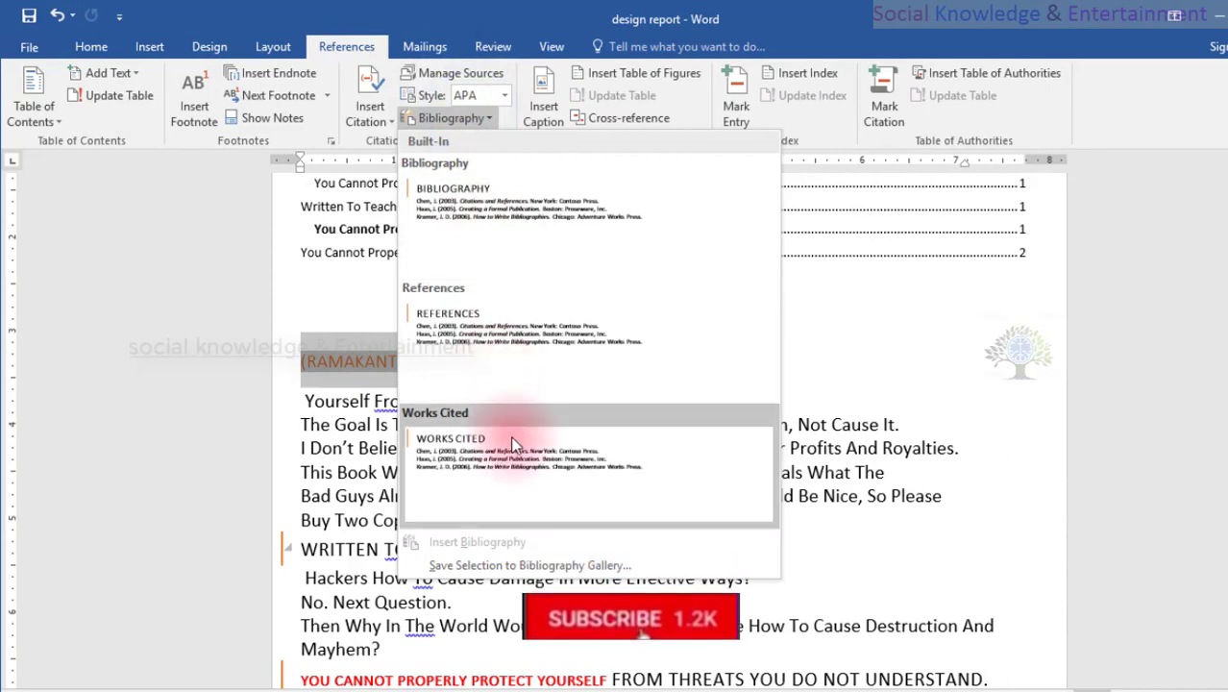
click(471, 192)
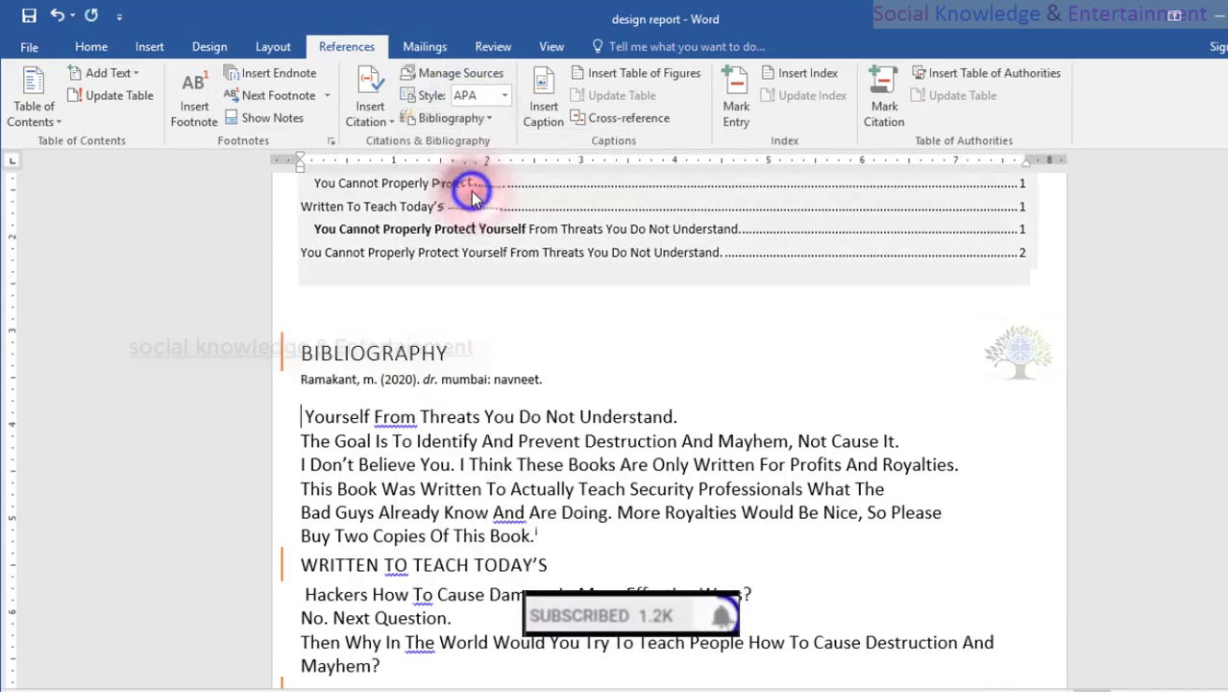
Examine the inserted bibliography block and refresh its citations and bibliography.
click(304, 357)
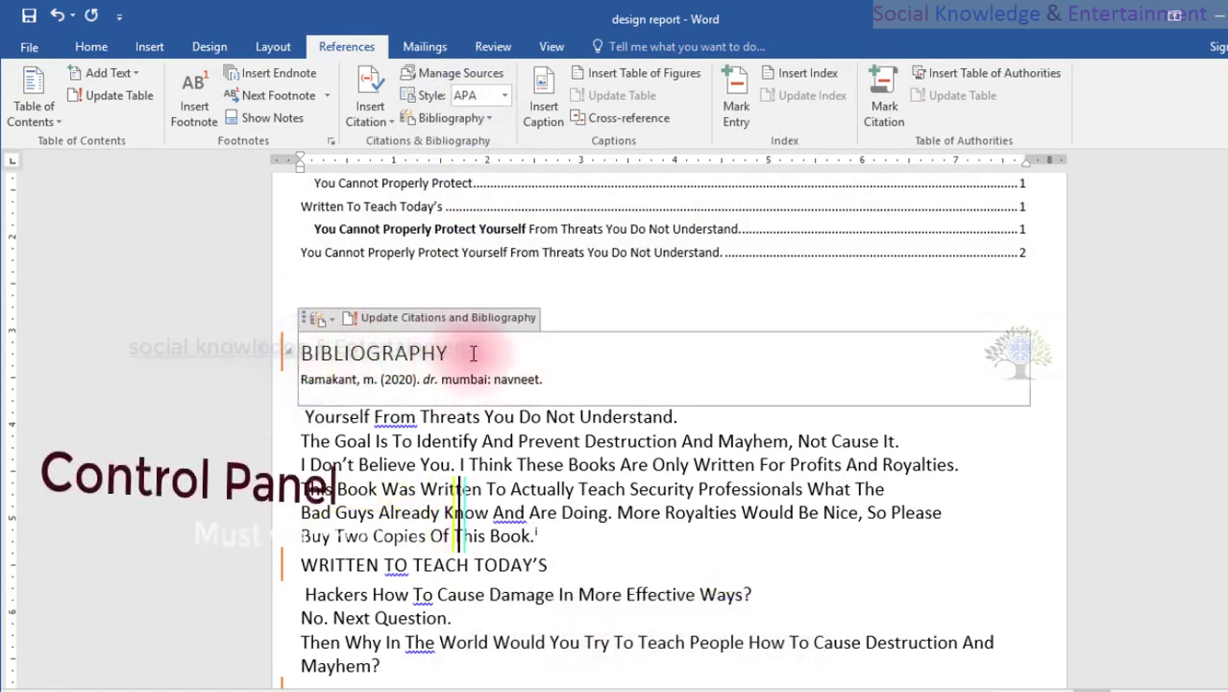
click(471, 352)
drag(204, 353, 205, 353)
click(332, 351)
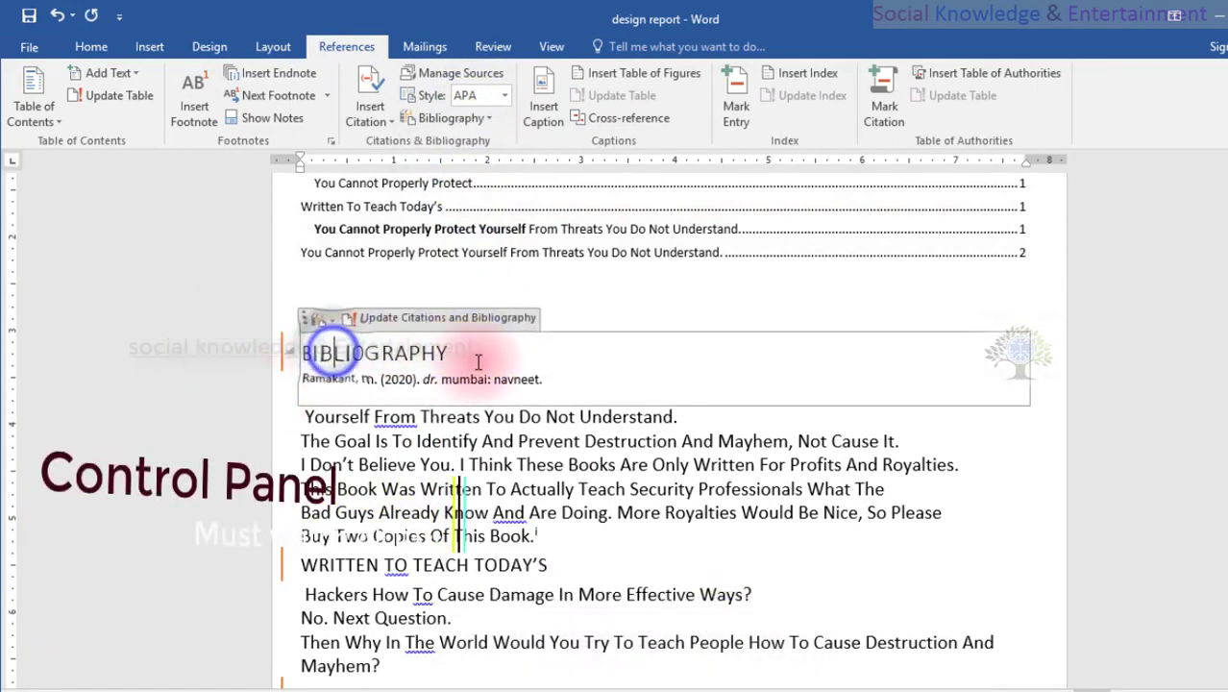
click(559, 304)
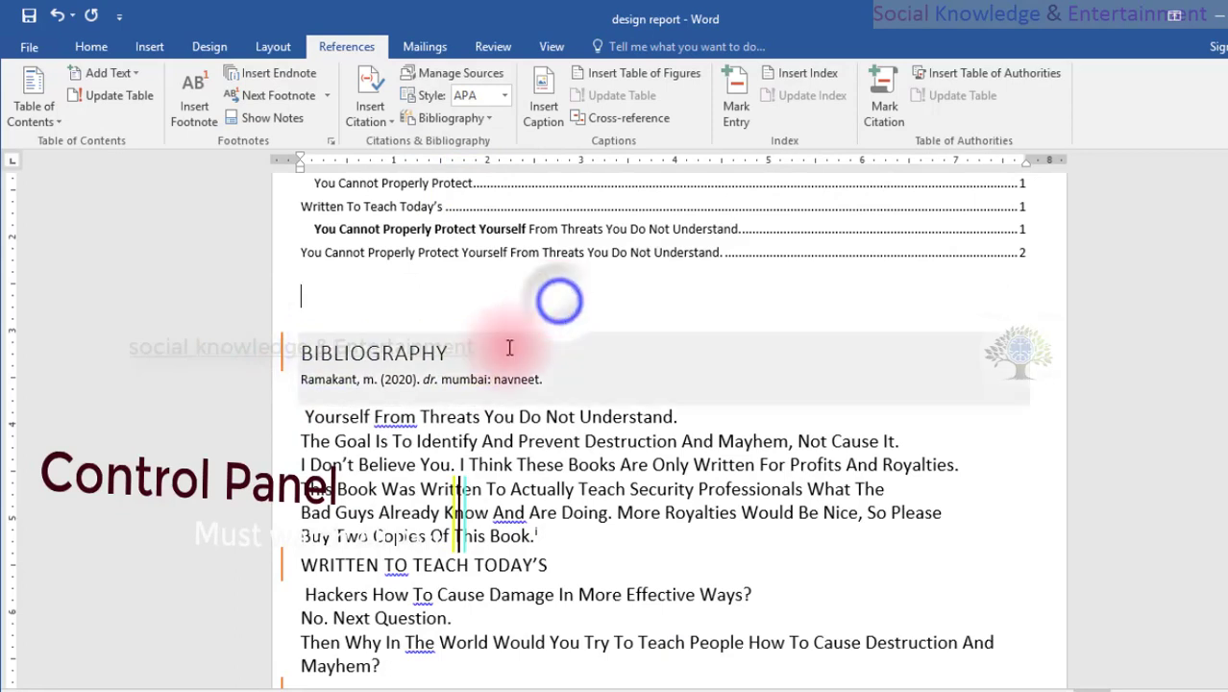
click(461, 352)
click(405, 314)
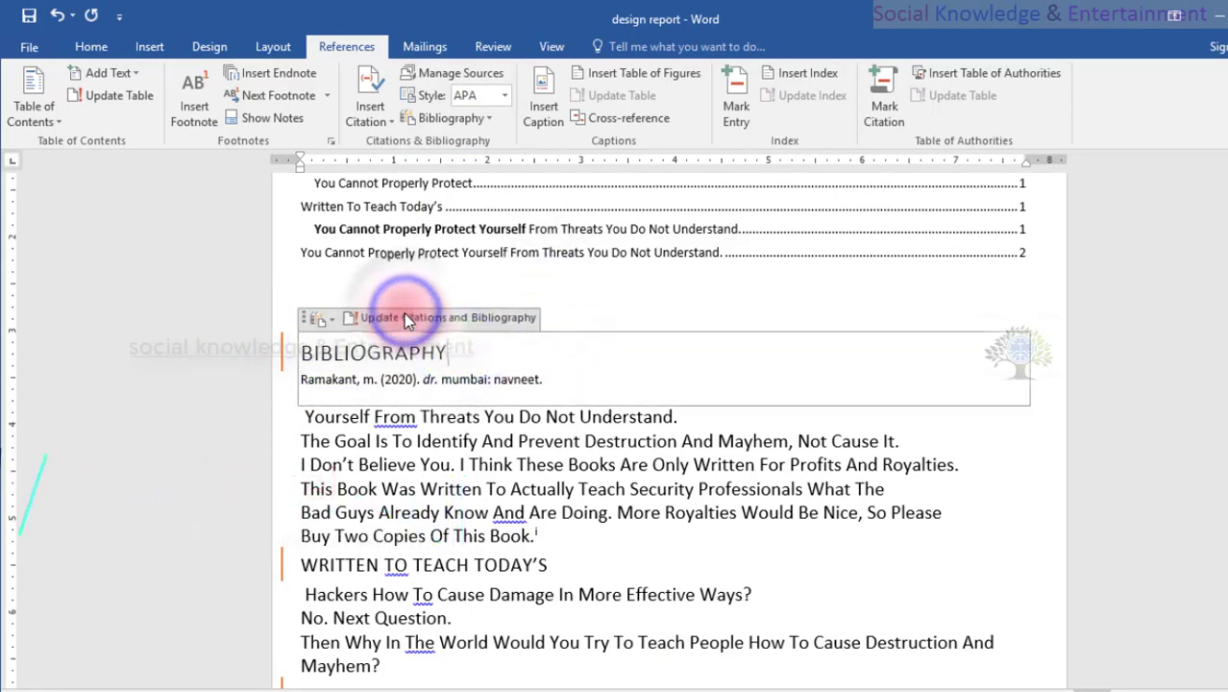
click(331, 288)
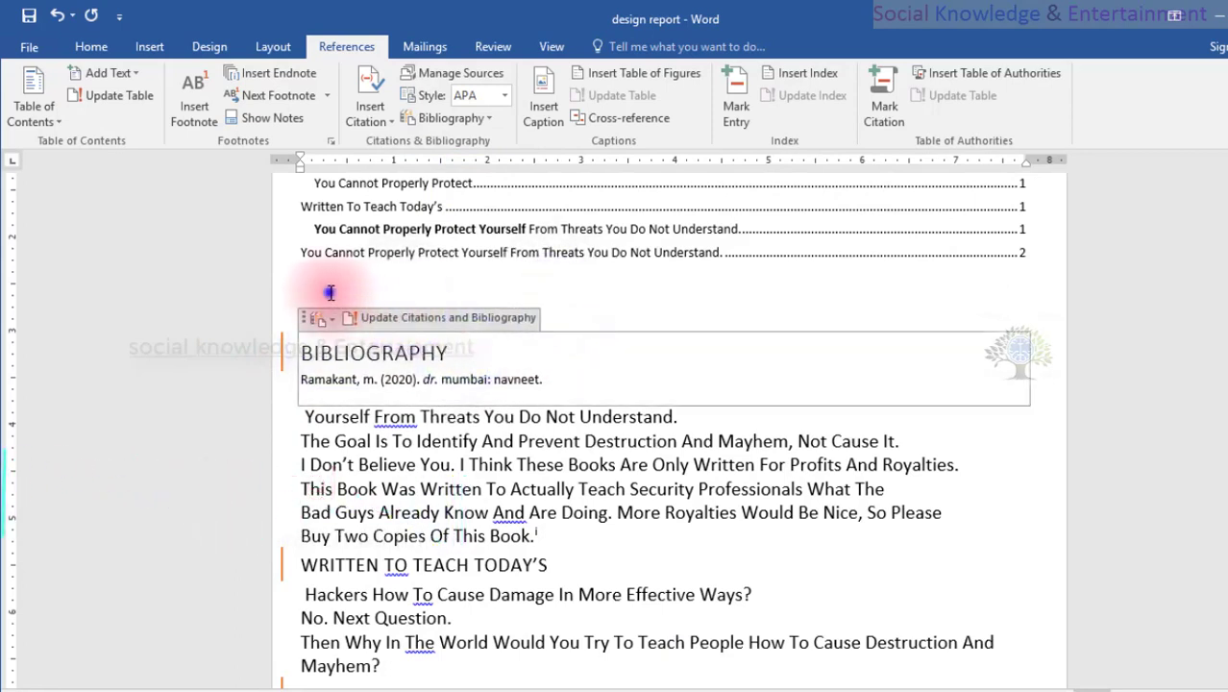
Try the GOST - Name Sort style on the bibliography and settle on ISO 690 - First Element and Date.
click(570, 367)
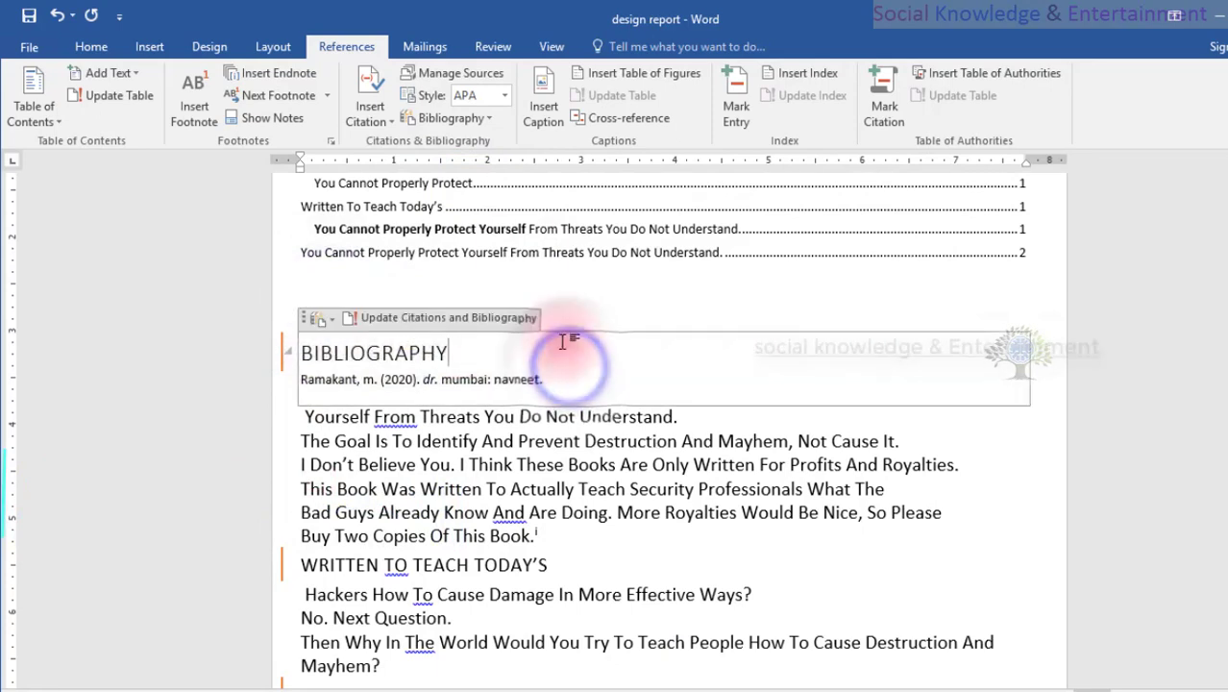
click(504, 97)
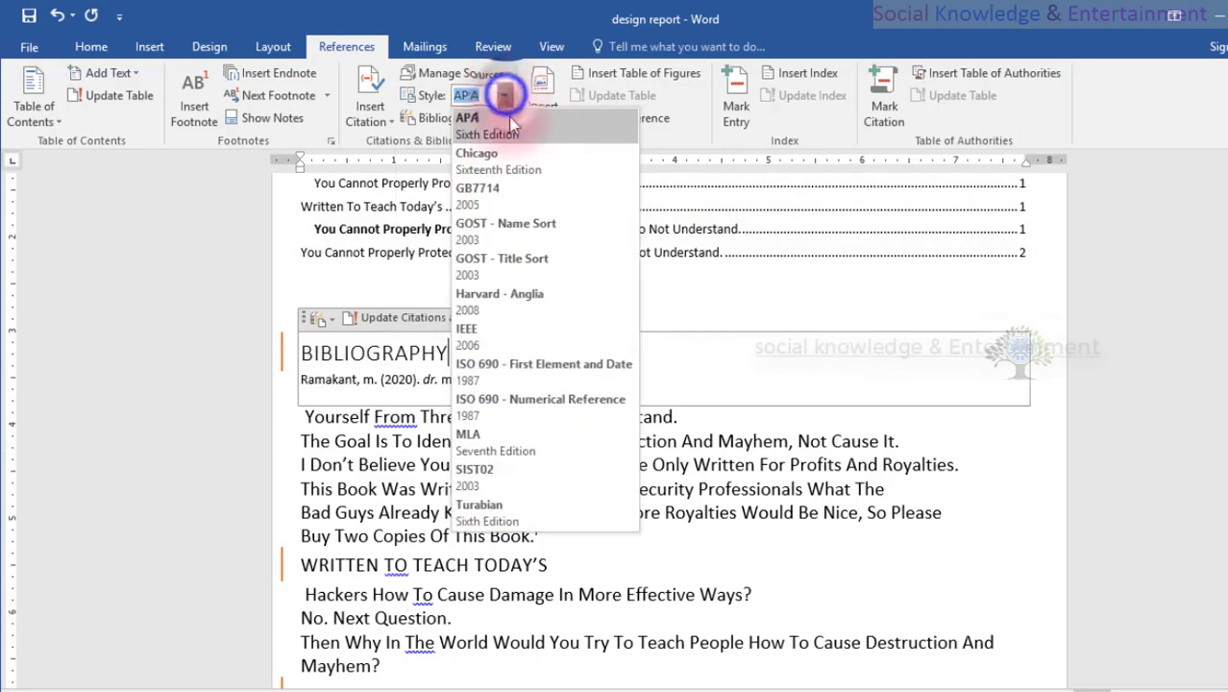
click(515, 234)
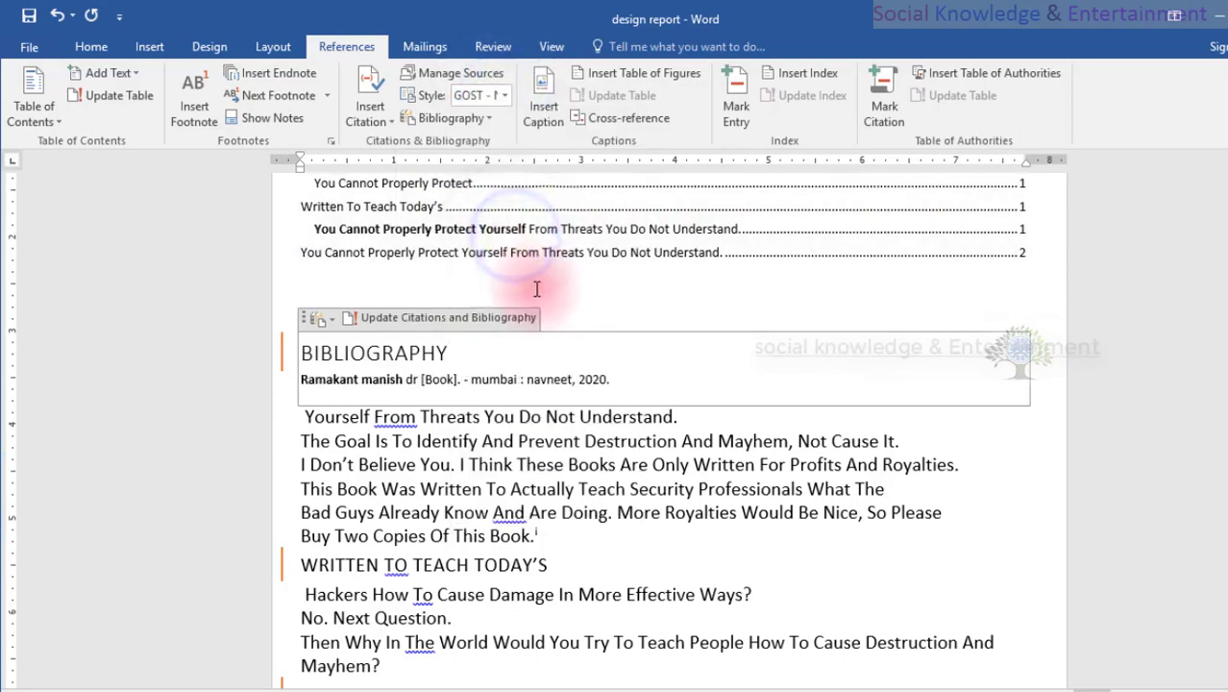
click(500, 96)
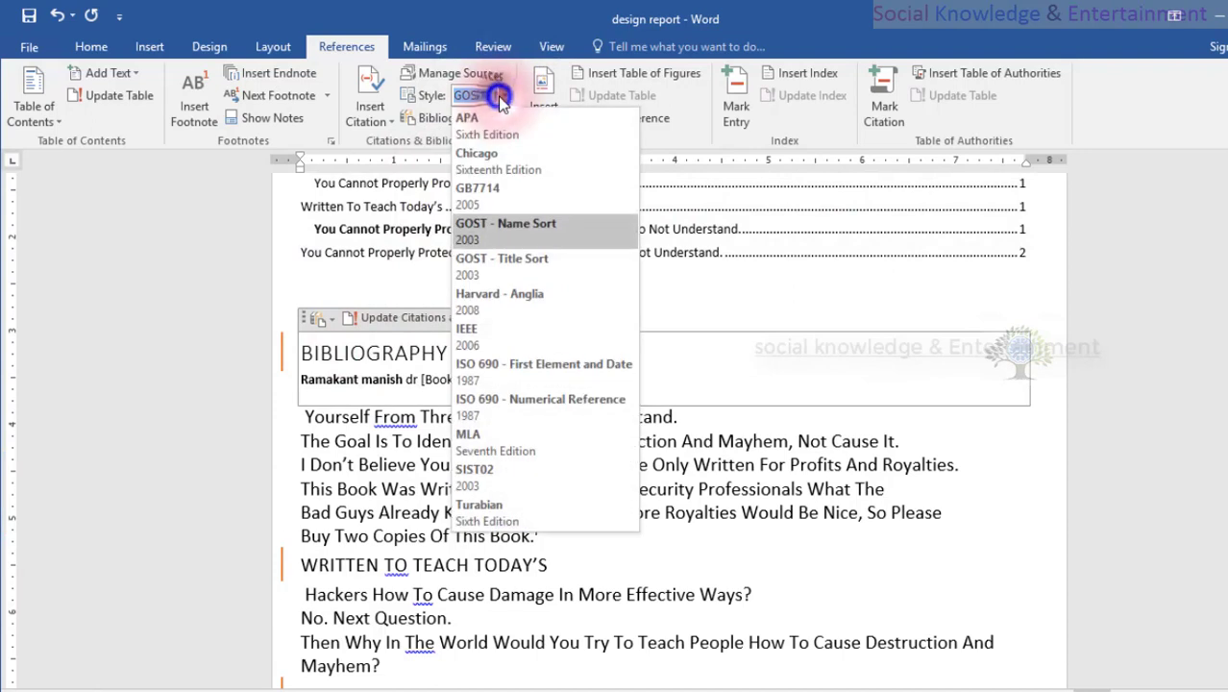
click(491, 365)
Insert the built-in Works Cited list on the blank line below the table of contents and check the bibliography gallery again.
click(608, 275)
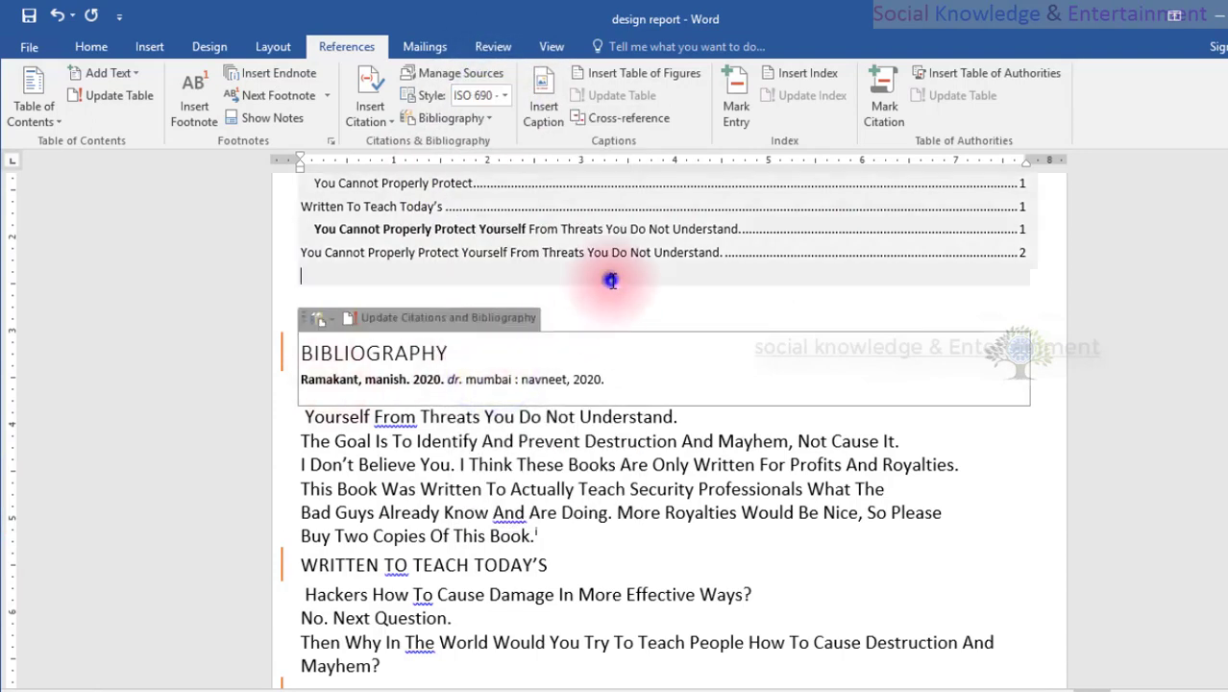
click(493, 118)
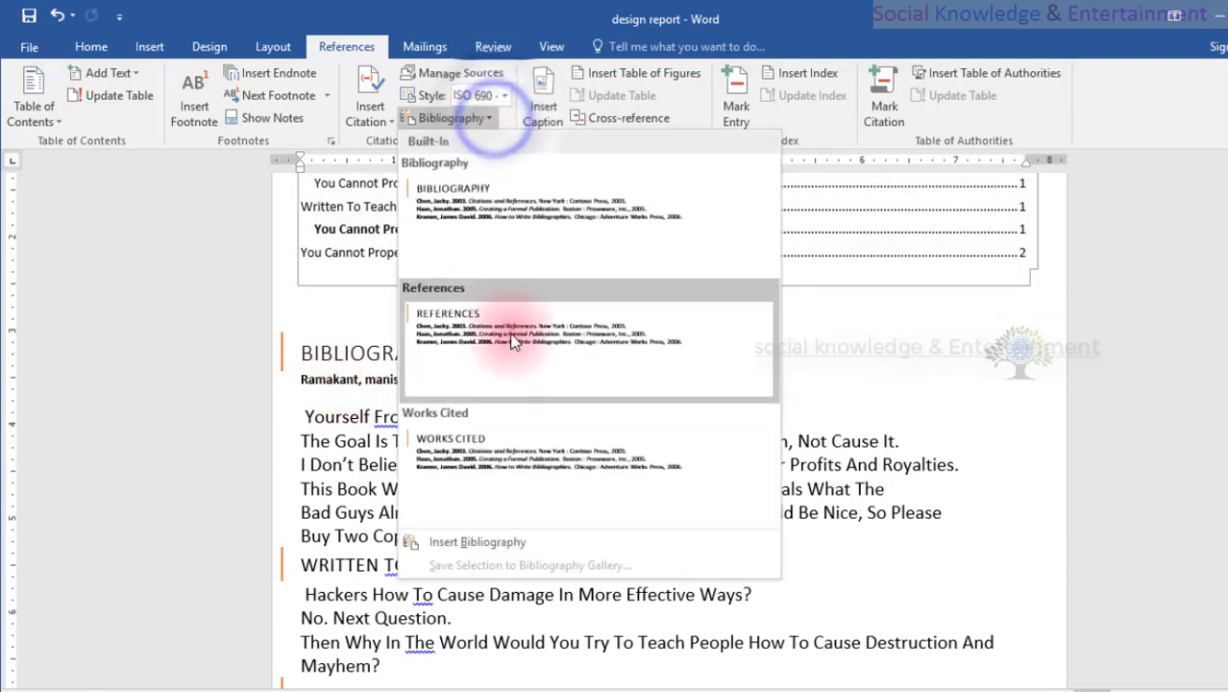
click(521, 466)
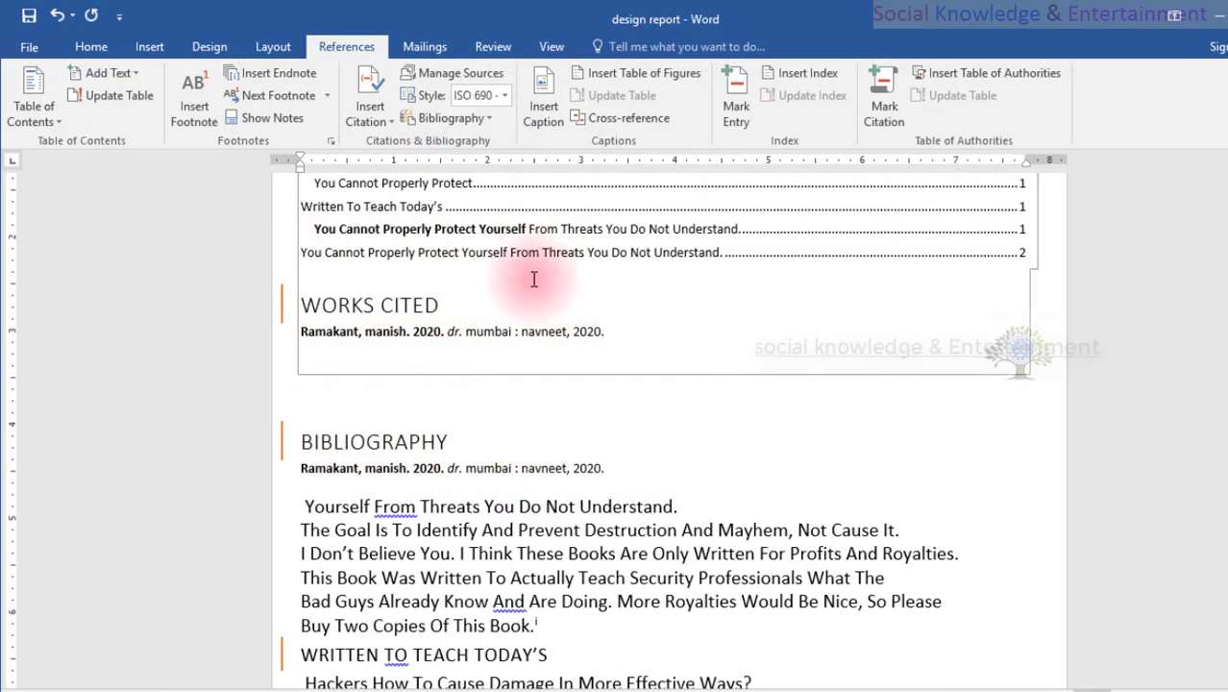
click(474, 117)
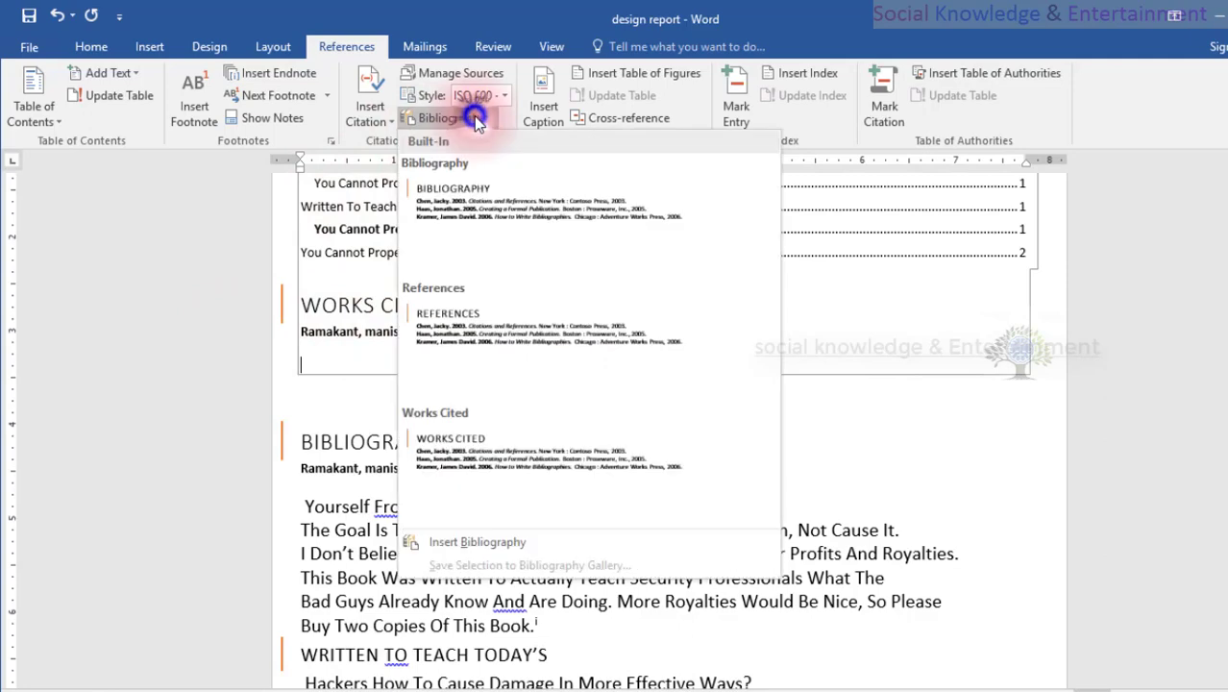
click(355, 411)
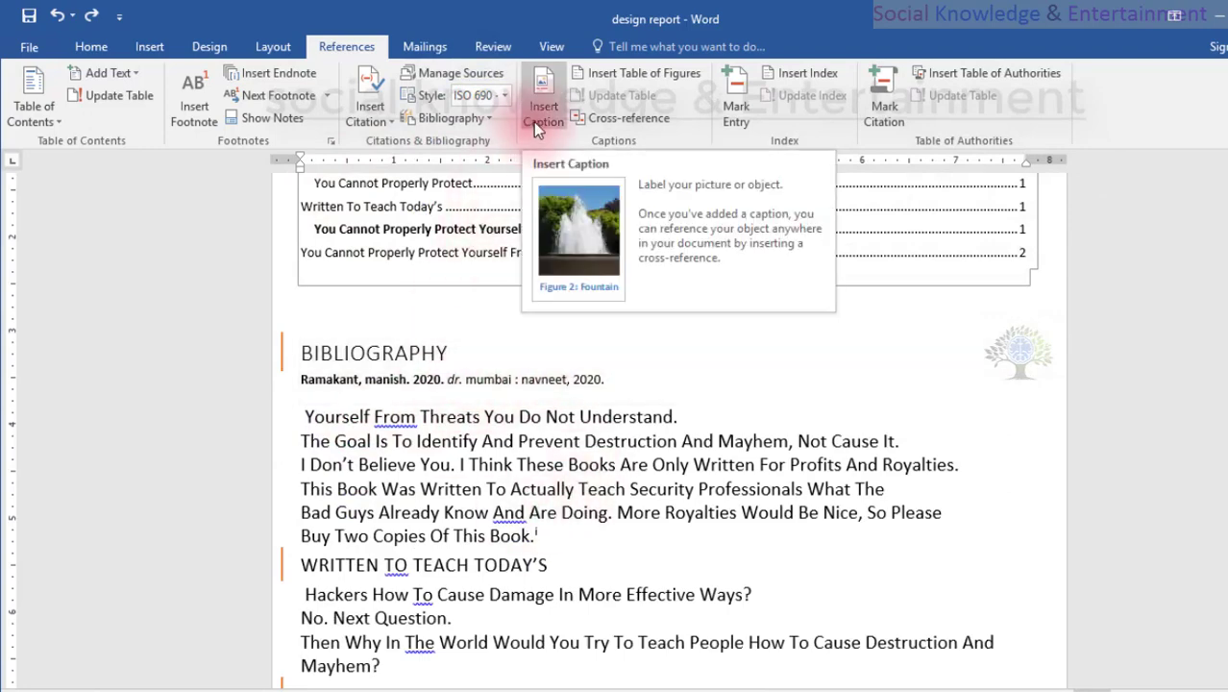
Add a blank line after the paragraph ending "Buy Two Copies Of This Book.".
scroll(481, 413, down, 3)
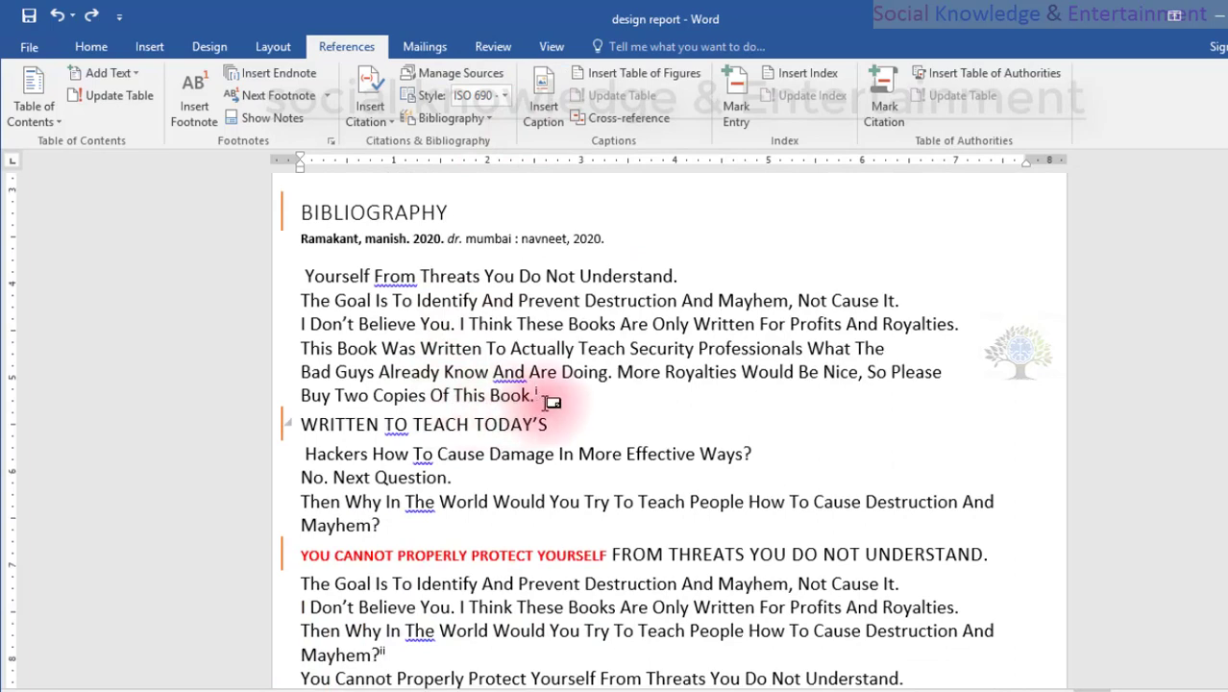
scroll(553, 402, up, 1)
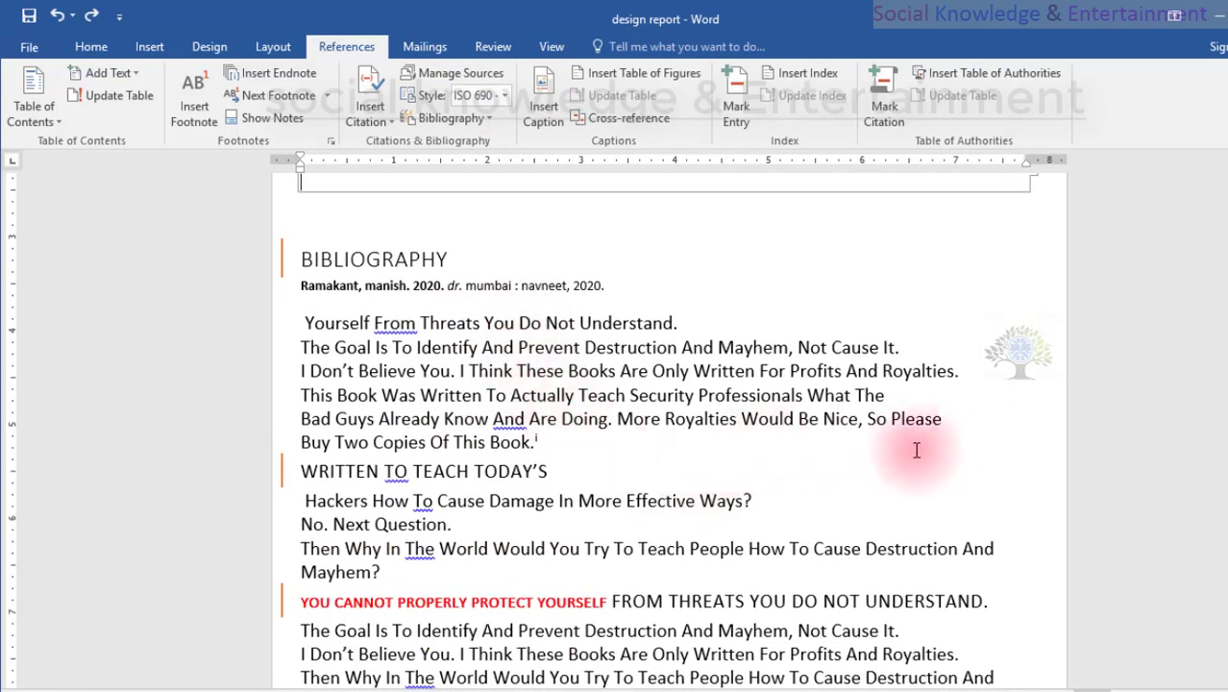
click(581, 452)
key(Return)
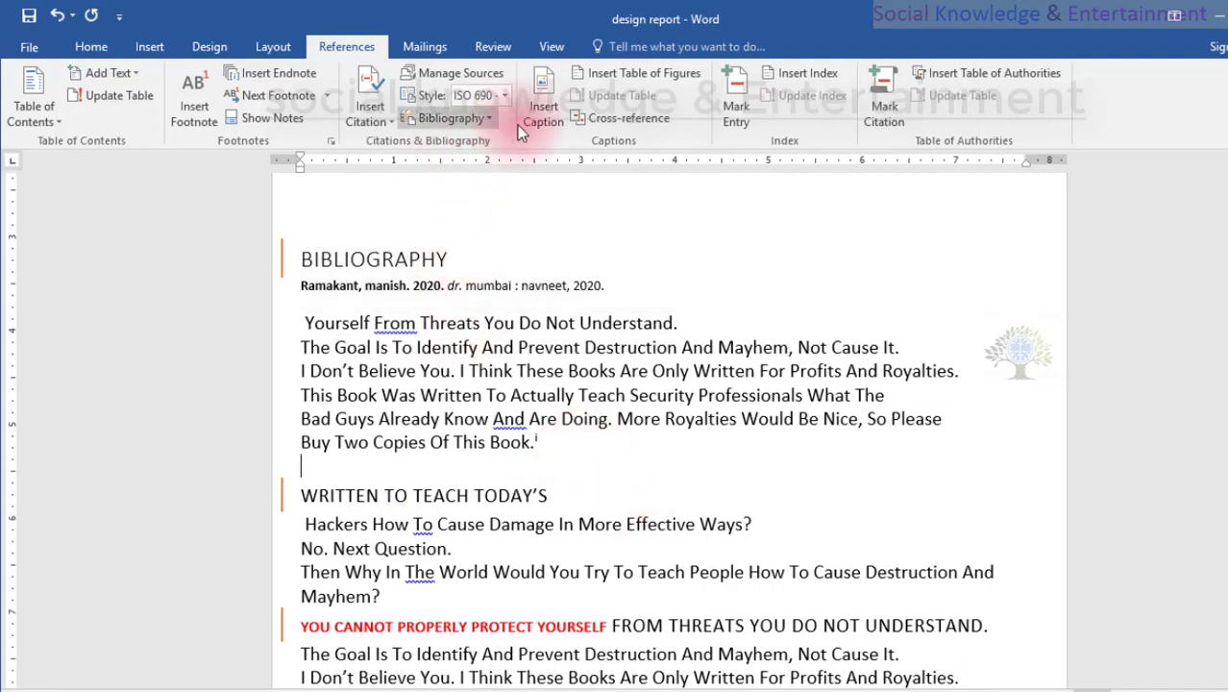
Review the Insert Caption command and the headings around the bibliography block.
click(529, 121)
click(744, 438)
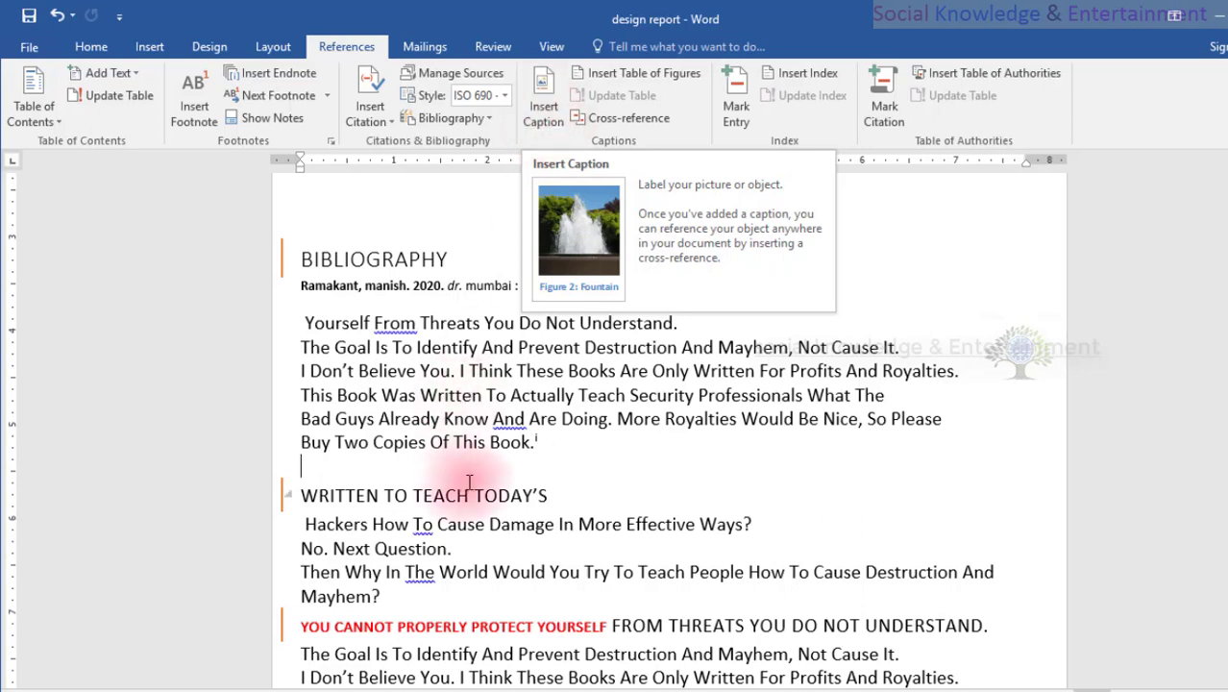
drag(567, 485, 310, 505)
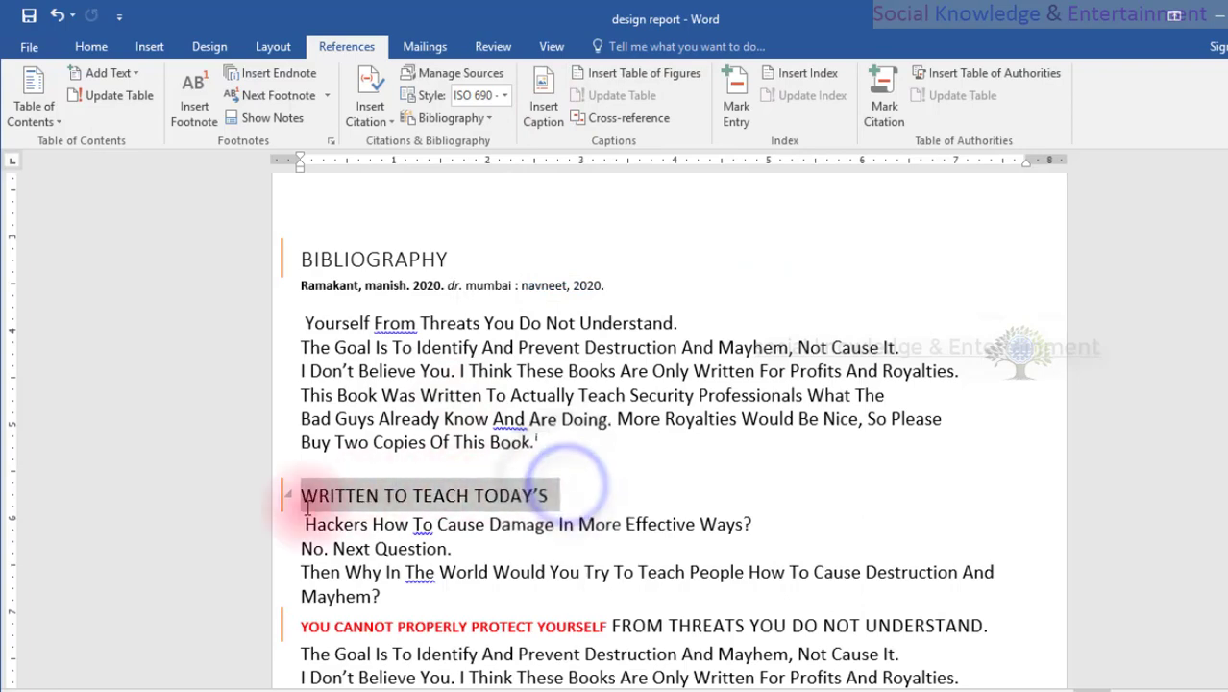
click(476, 258)
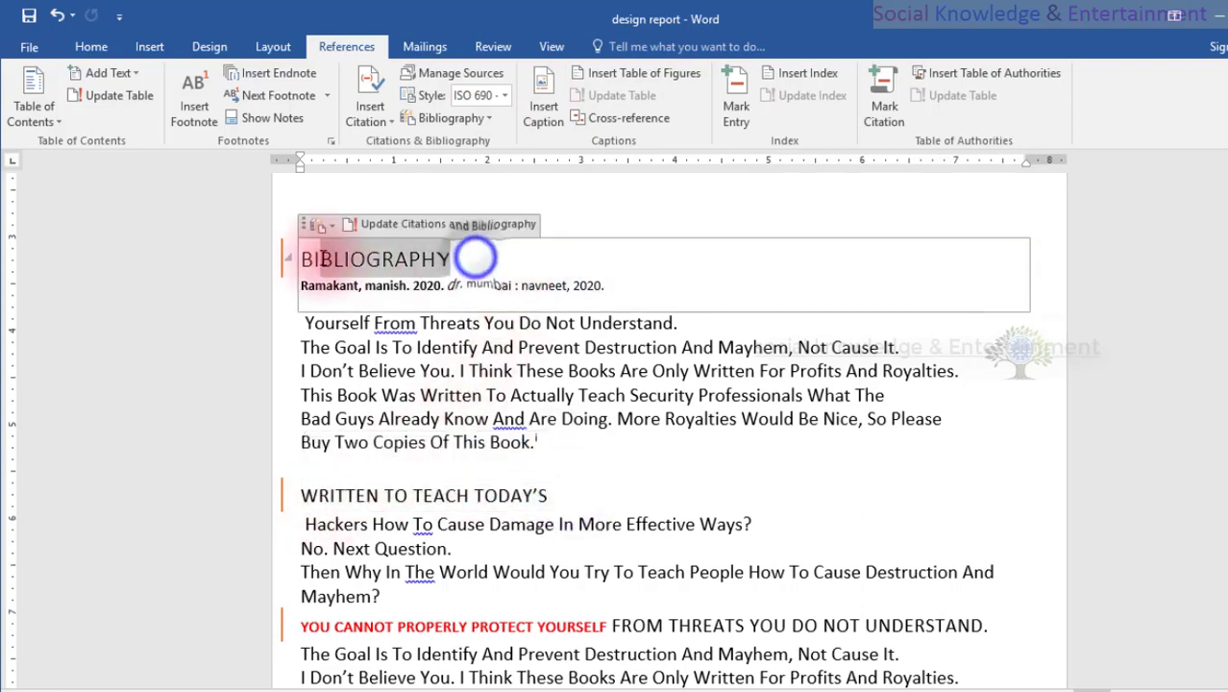
click(569, 442)
scroll(625, 452, down, 3)
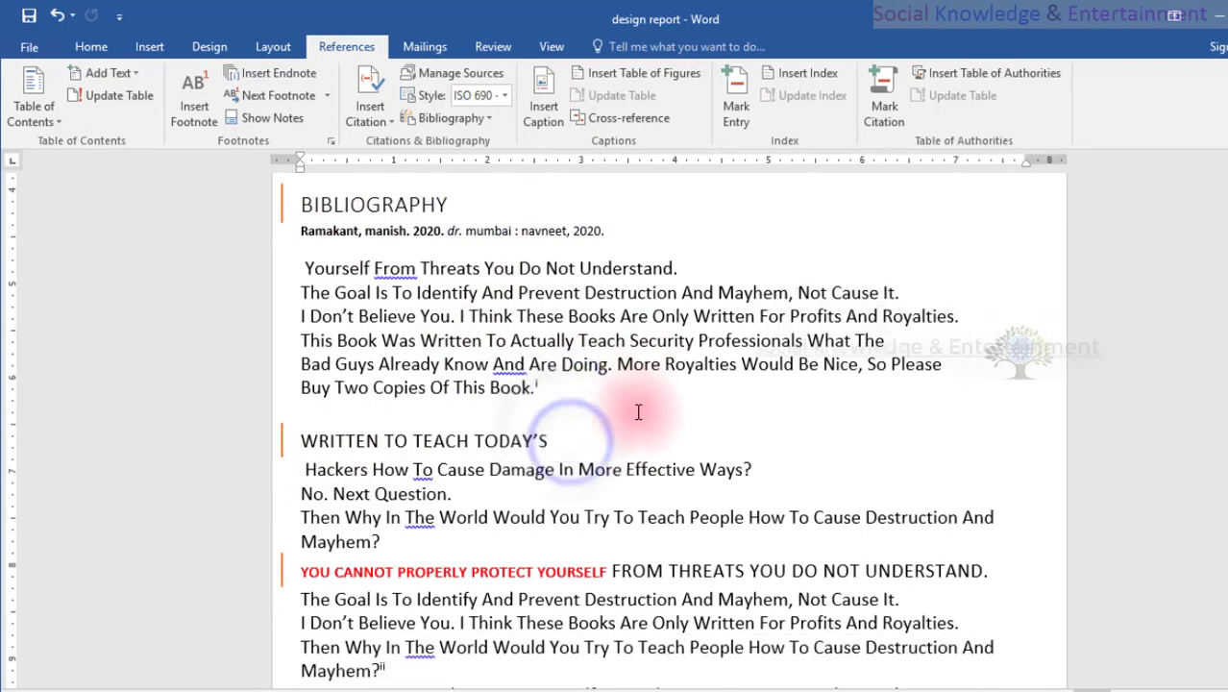
scroll(569, 387, up, 1)
scroll(568, 387, up, 2)
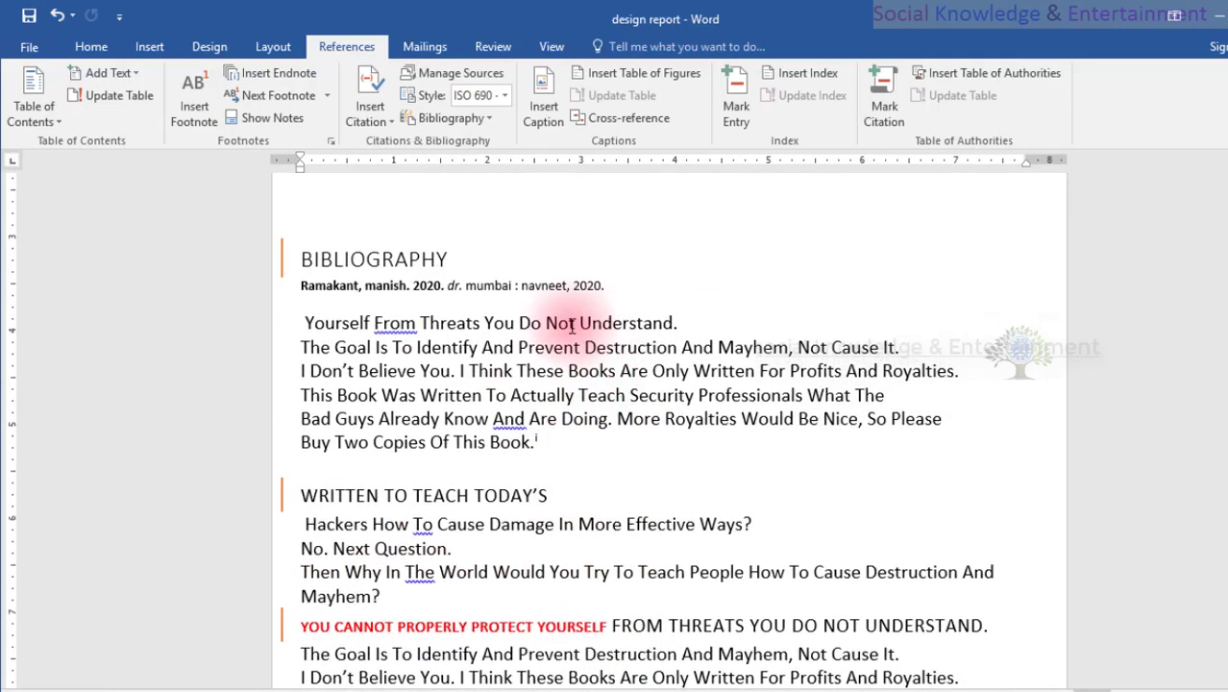
scroll(589, 472, up, 3)
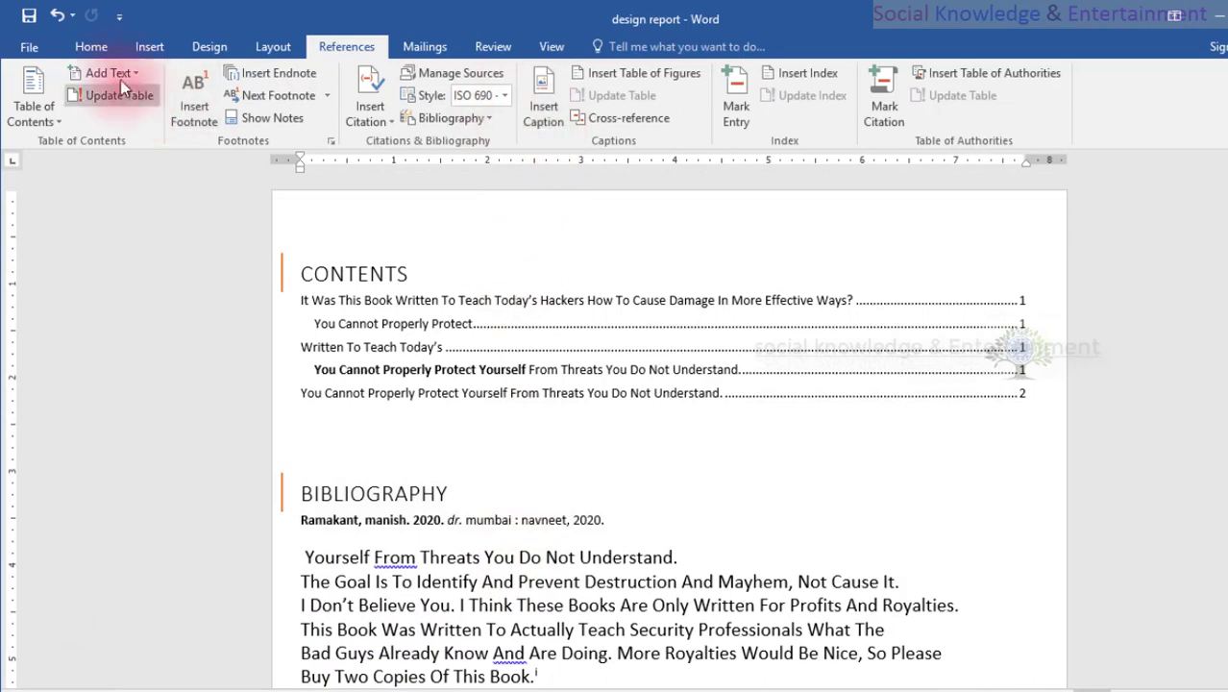
Insert the snake, lion and two dolphin pictures from the D: drive's IMAGES > Animal Wallpaper folder on the blank line above "Written To Teach Today's".
click(149, 46)
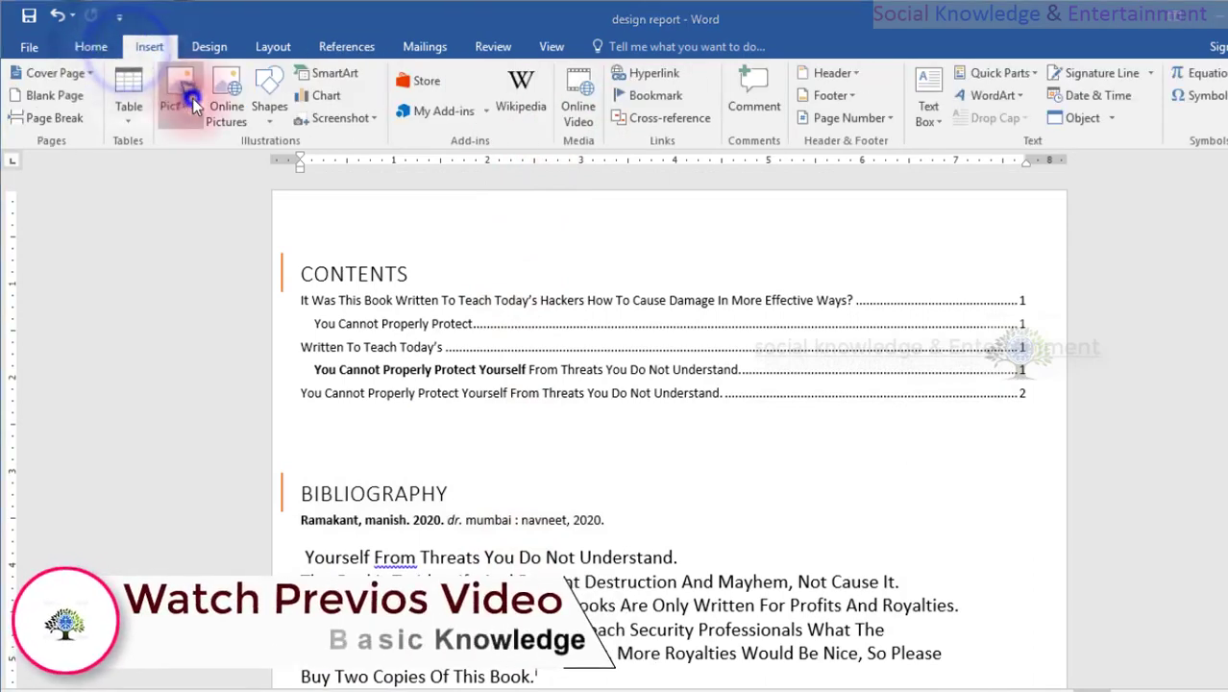
click(190, 100)
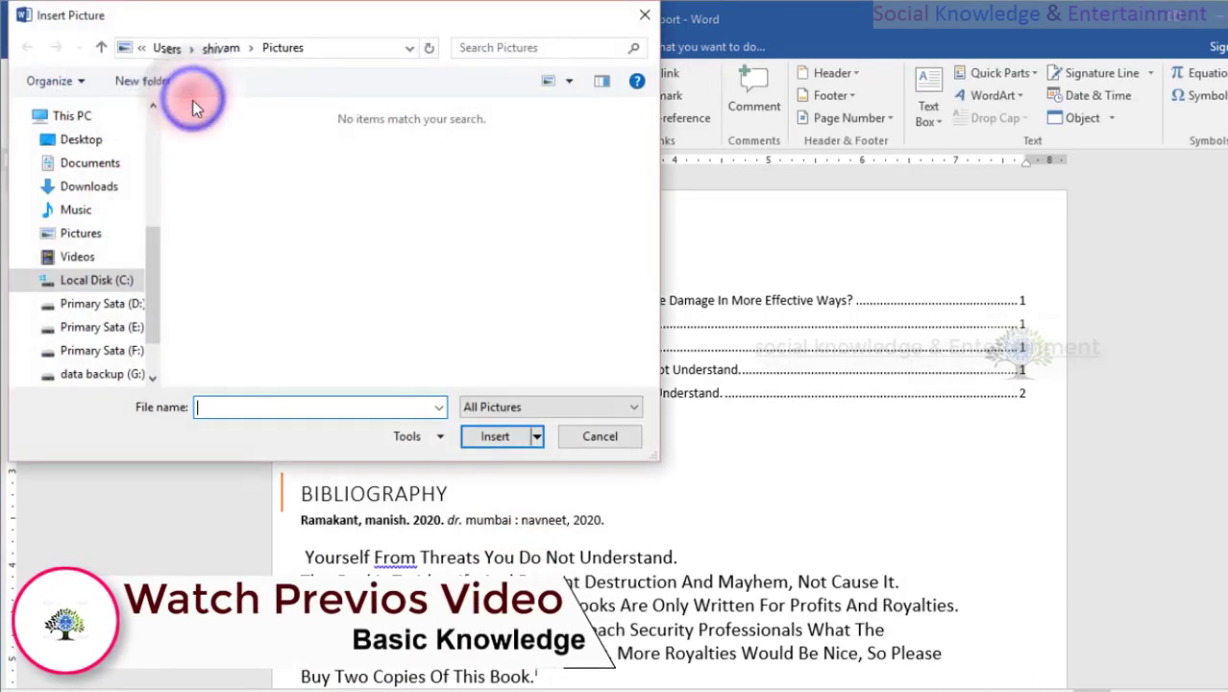
click(108, 302)
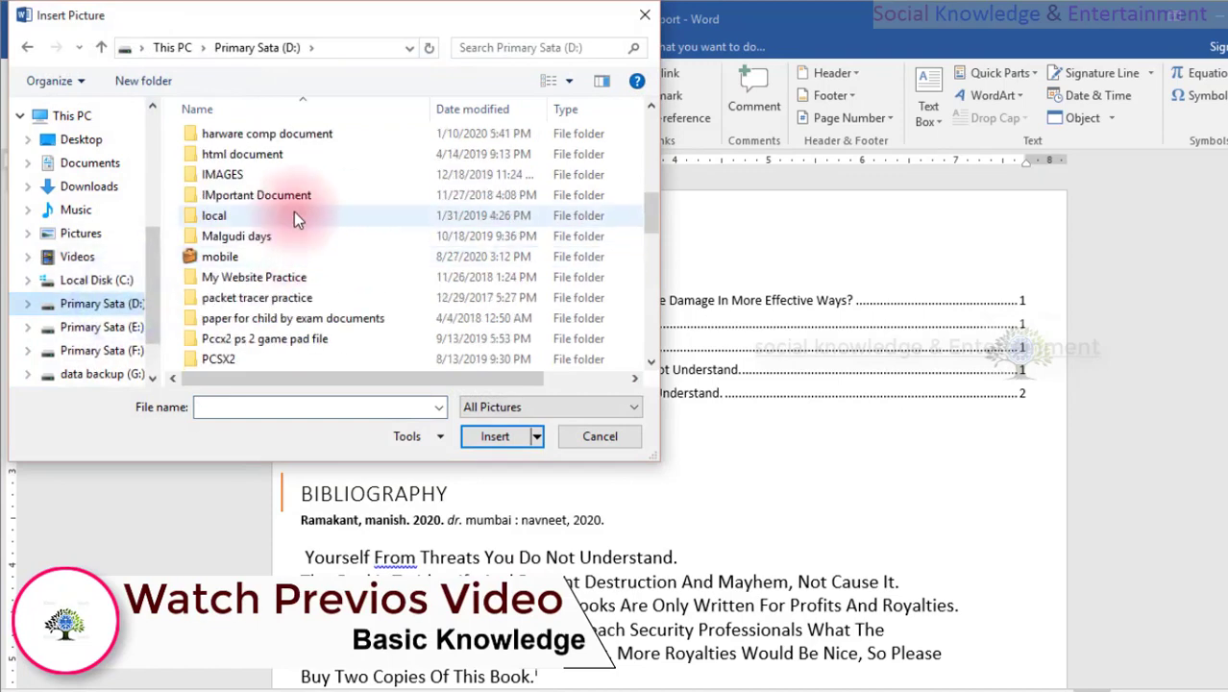
double_click(288, 176)
double_click(278, 137)
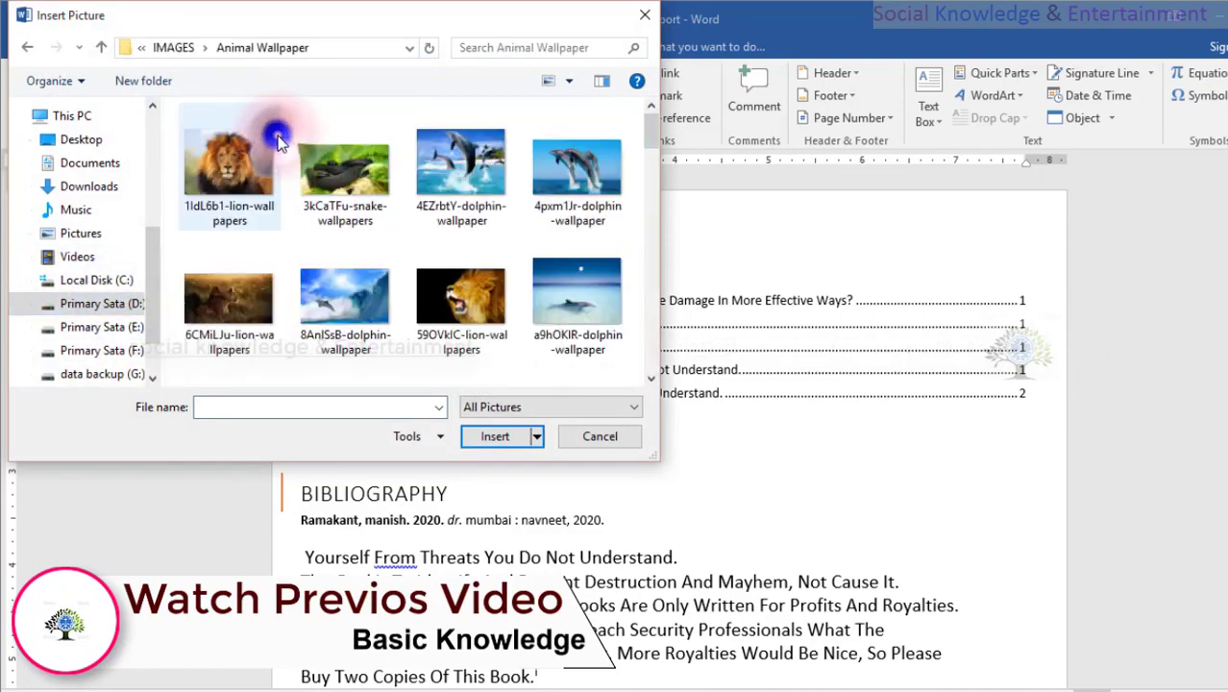
click(371, 194)
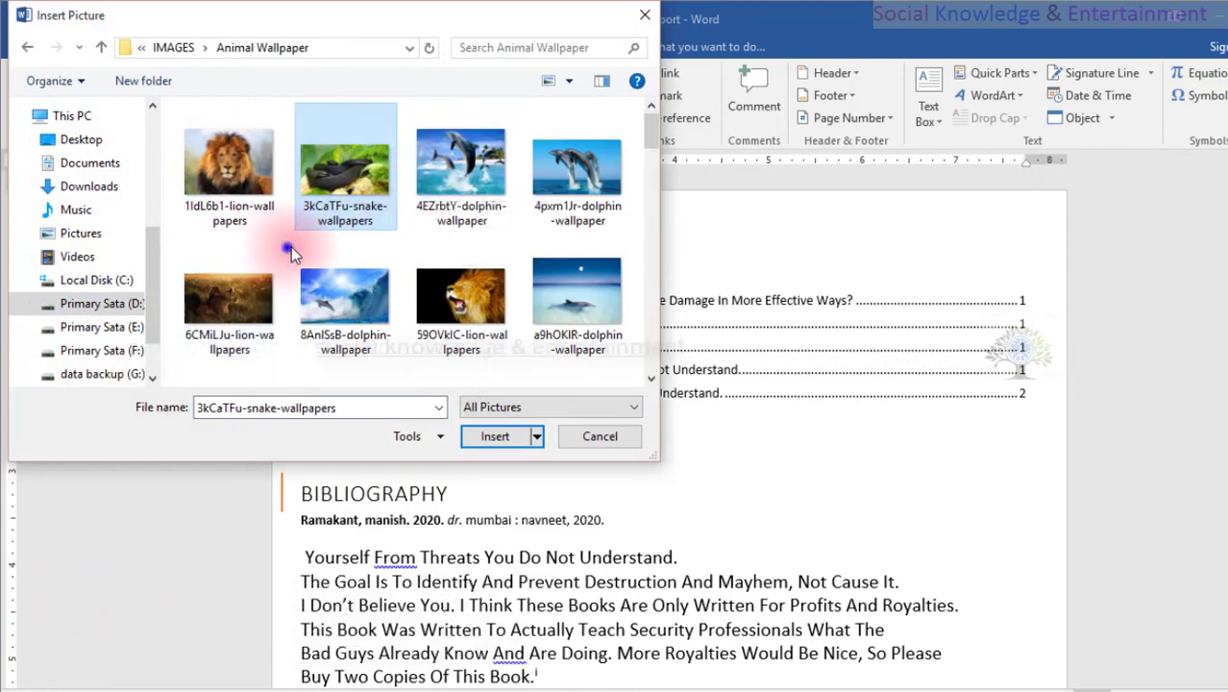
drag(285, 247, 502, 217)
click(493, 436)
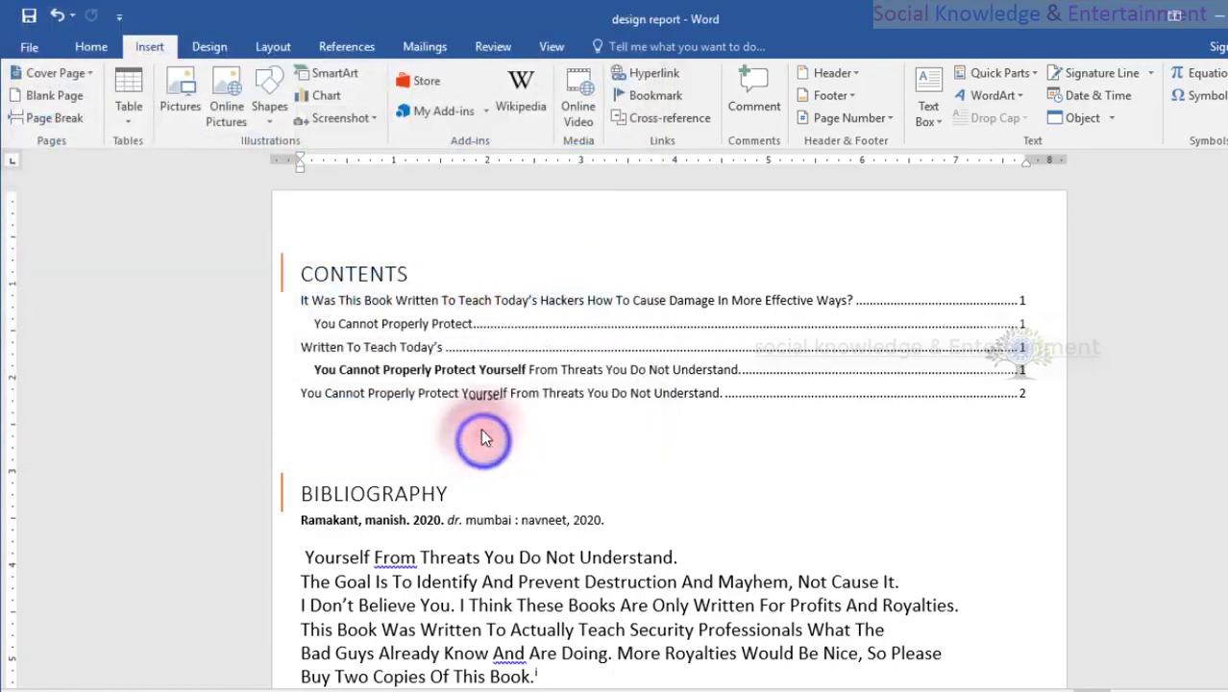
Cut the roaring lion picture and paste it on the blank line directly below "Buy Two Copies Of This Book.".
scroll(479, 423, down, 4)
scroll(460, 420, down, 15)
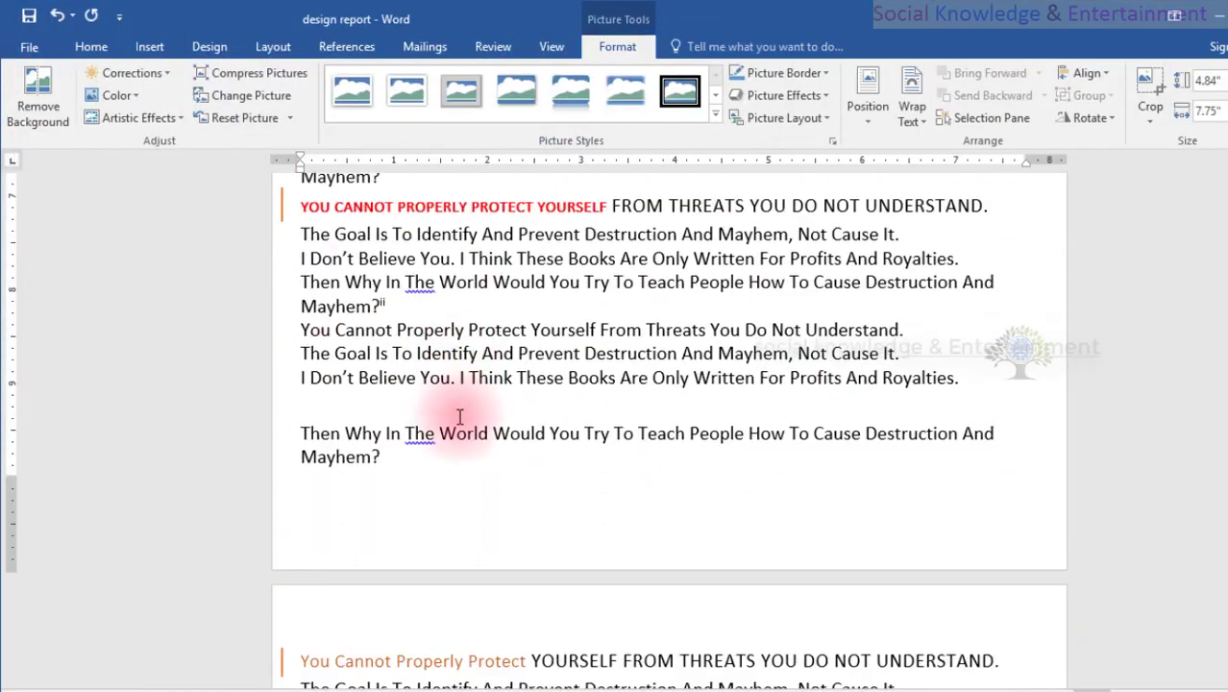
scroll(446, 420, down, 20)
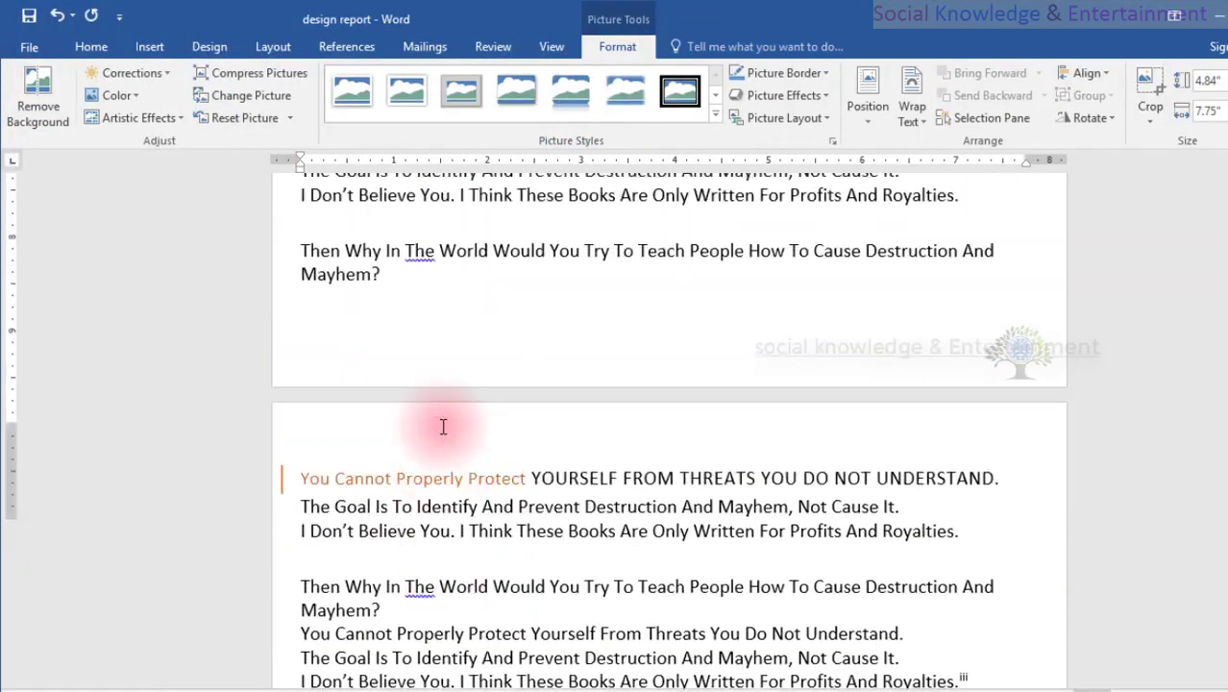
scroll(441, 426, down, 20)
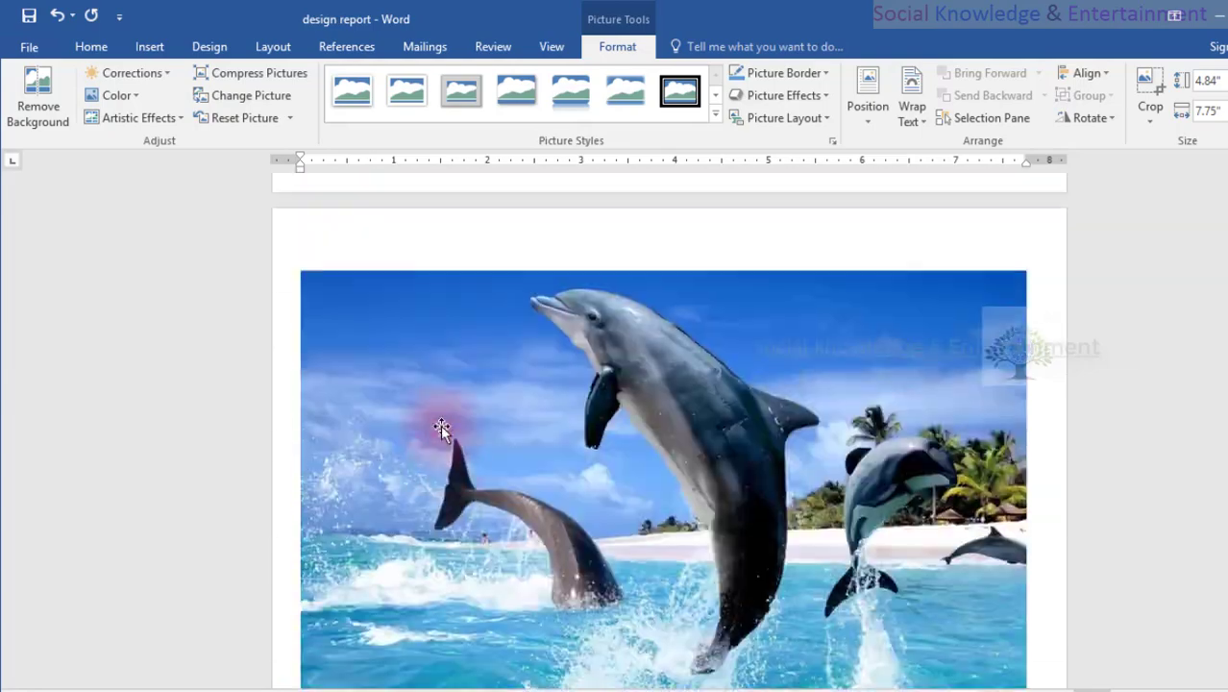
scroll(443, 427, up, 20)
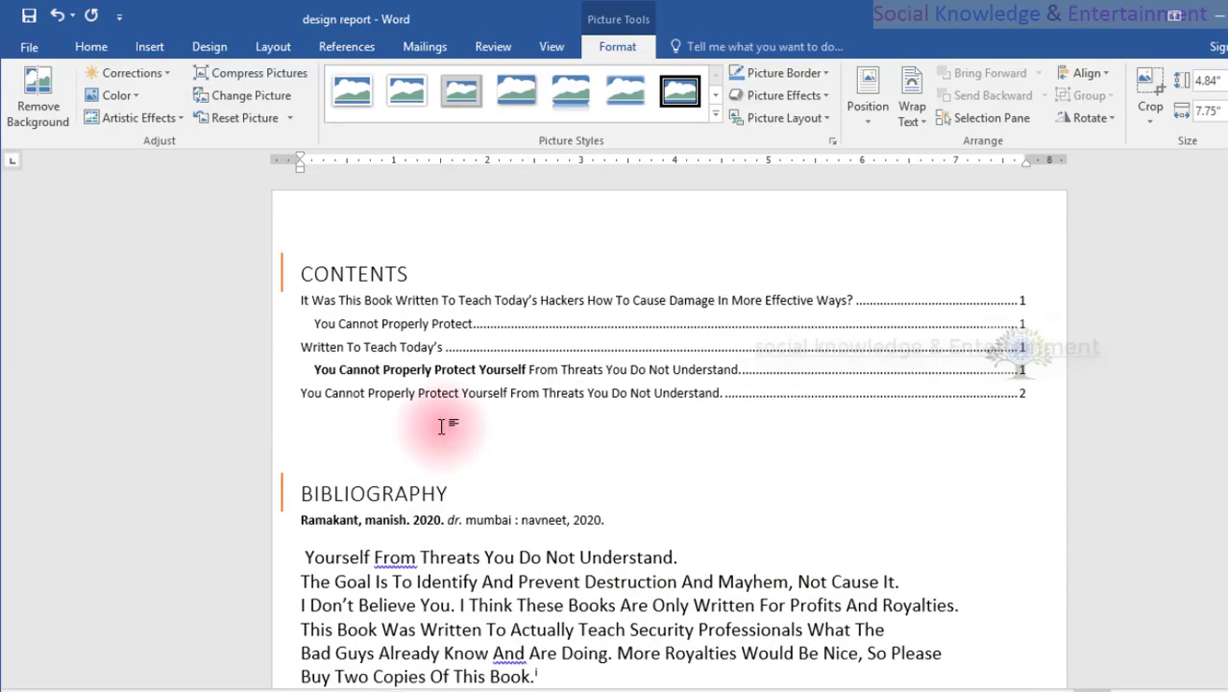
scroll(443, 426, up, 15)
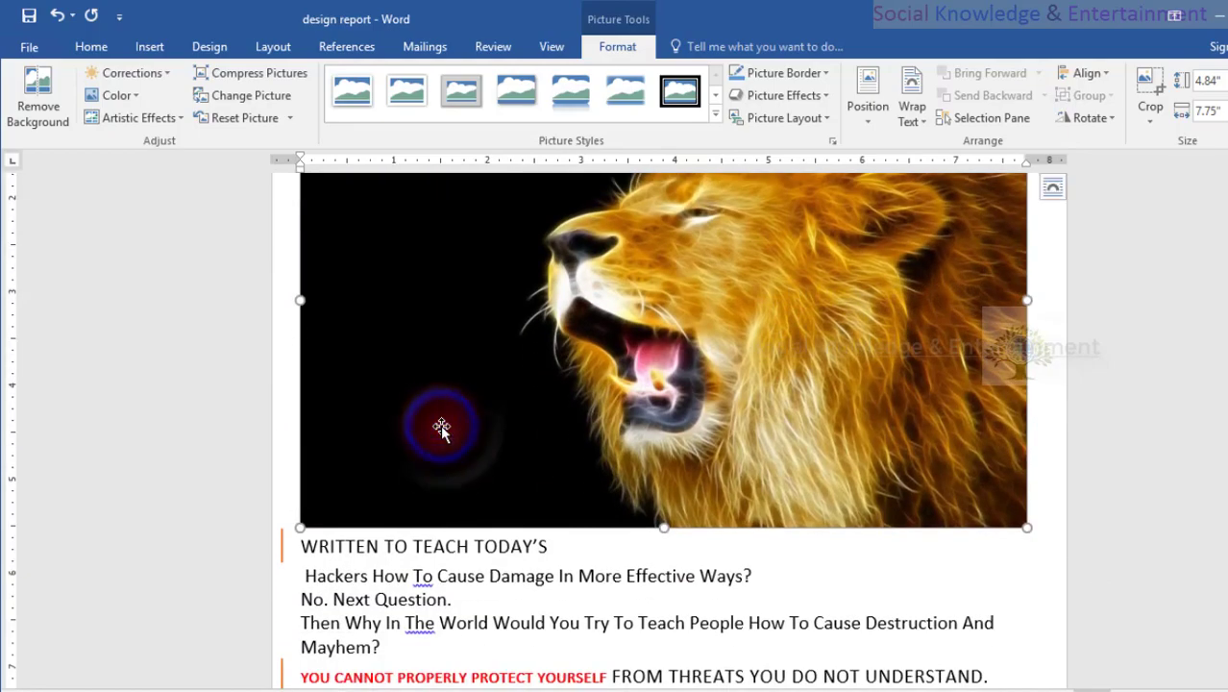
key(Delete)
scroll(441, 425, up, 10)
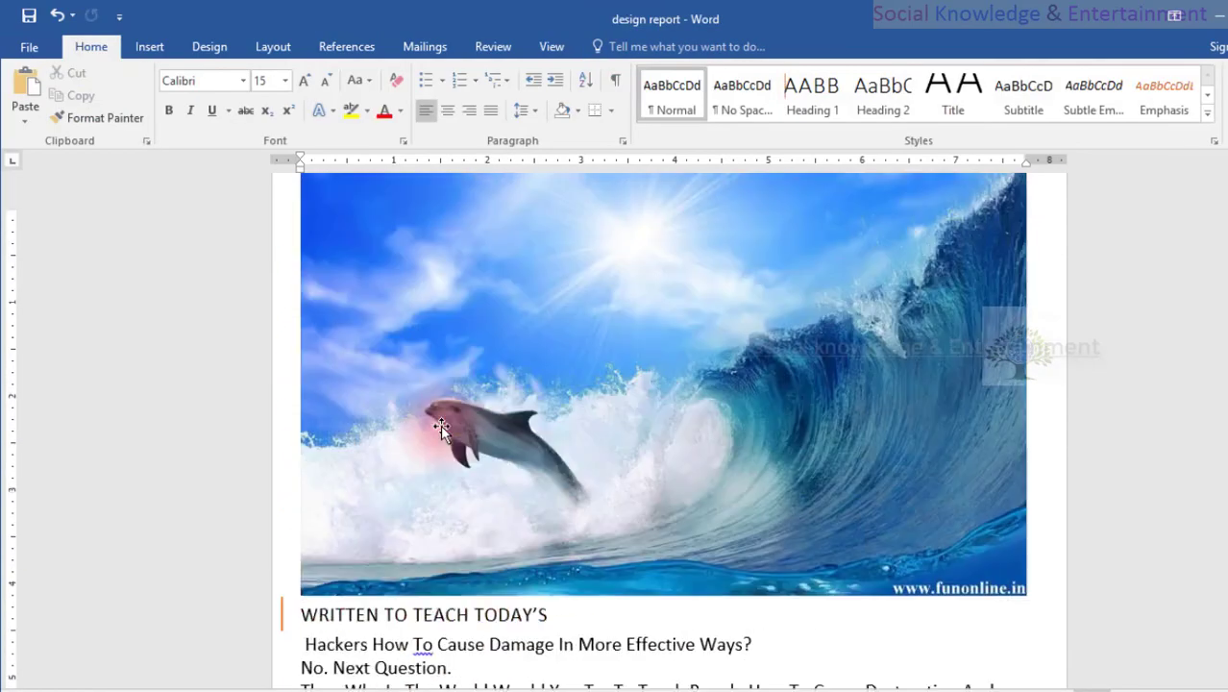
scroll(441, 425, down, 20)
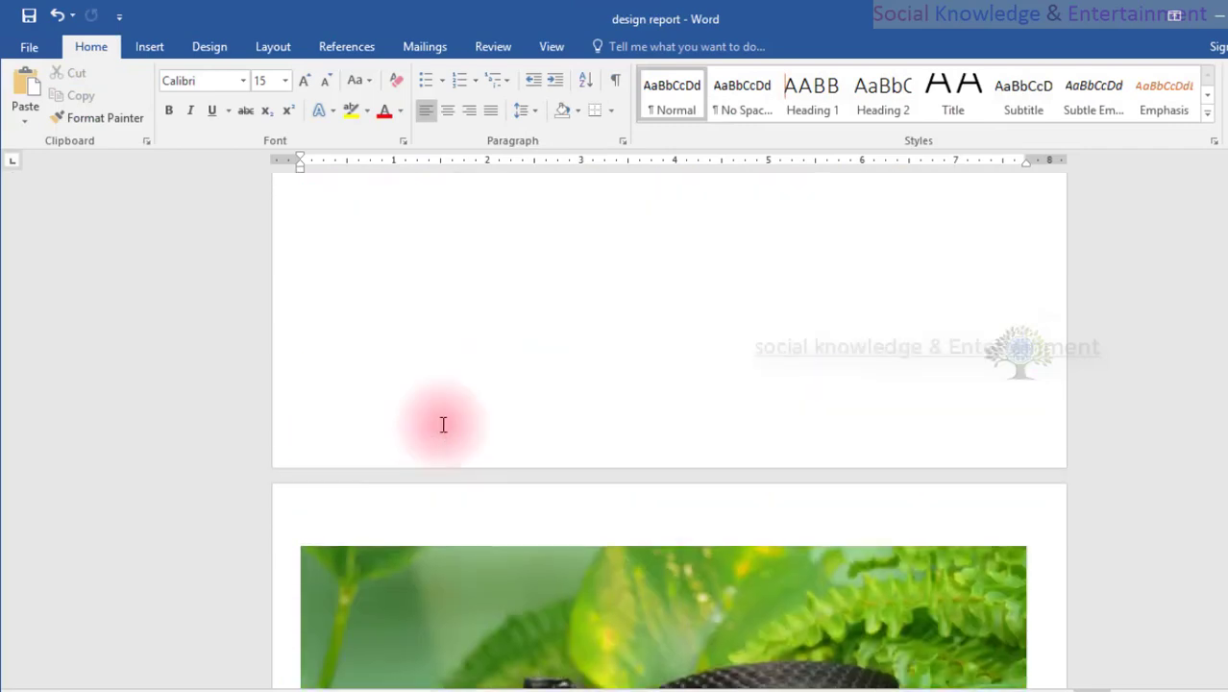
scroll(443, 424, up, 3)
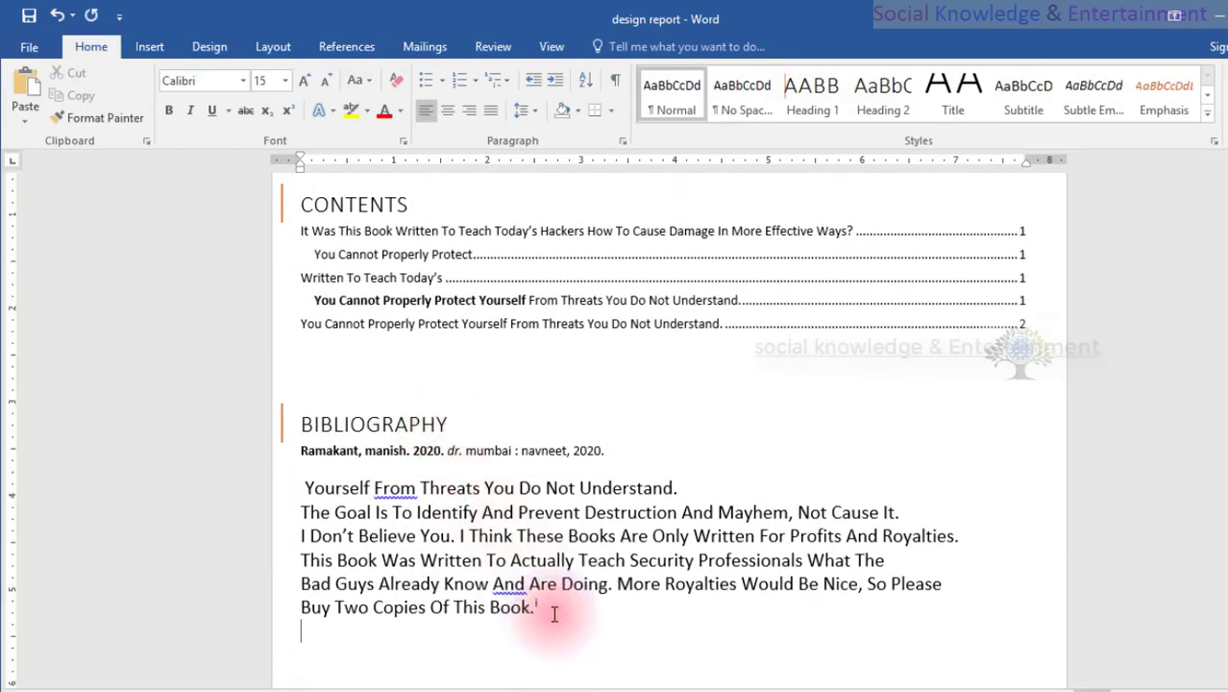
key(ctrl+v)
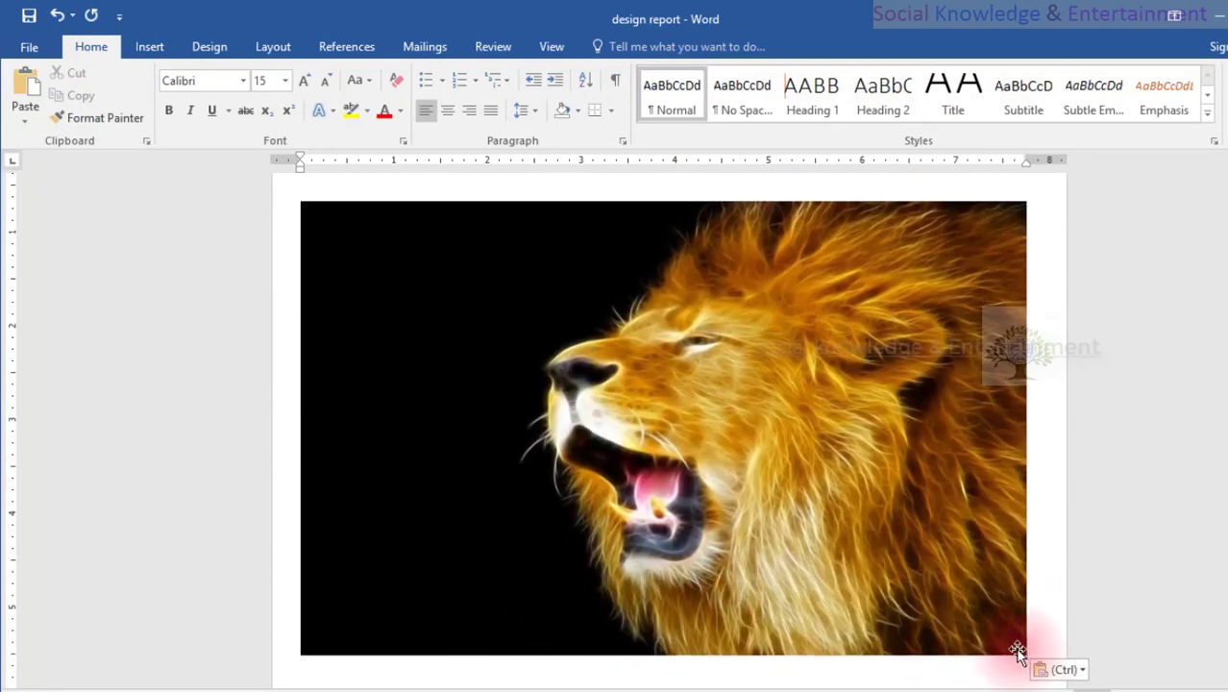
Shrink the lion picture proportionally to about 3.5 inches wide.
click(990, 227)
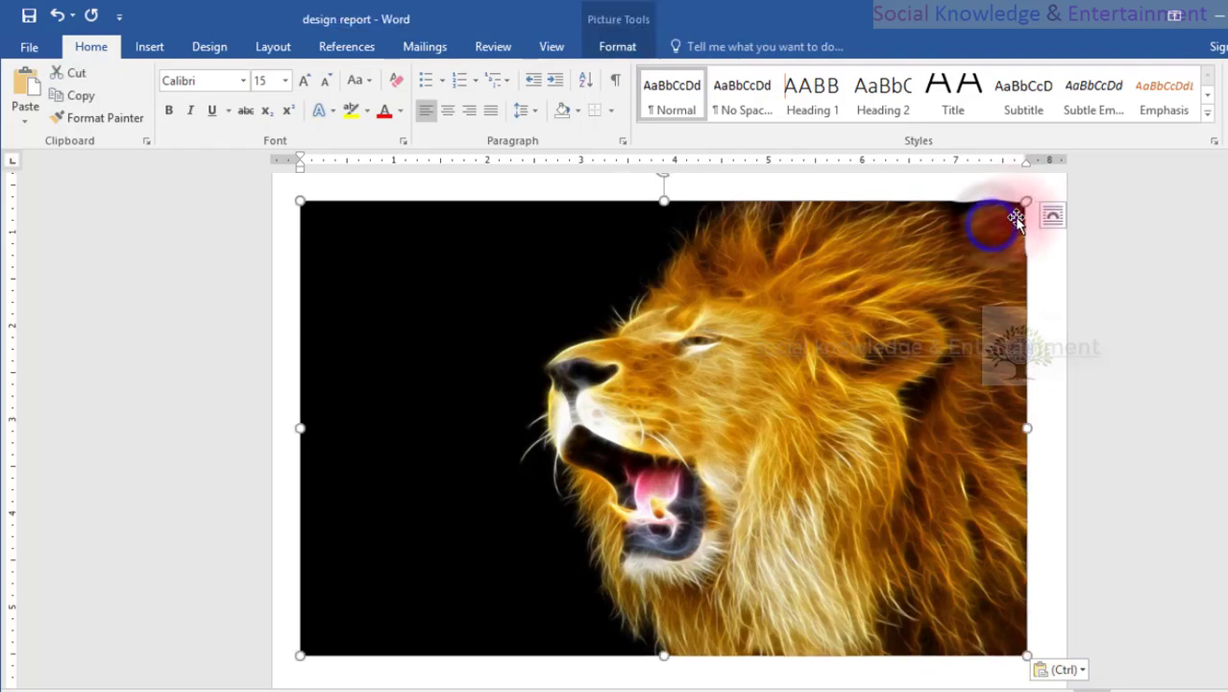
drag(890, 245, 629, 449)
scroll(553, 386, up, 5)
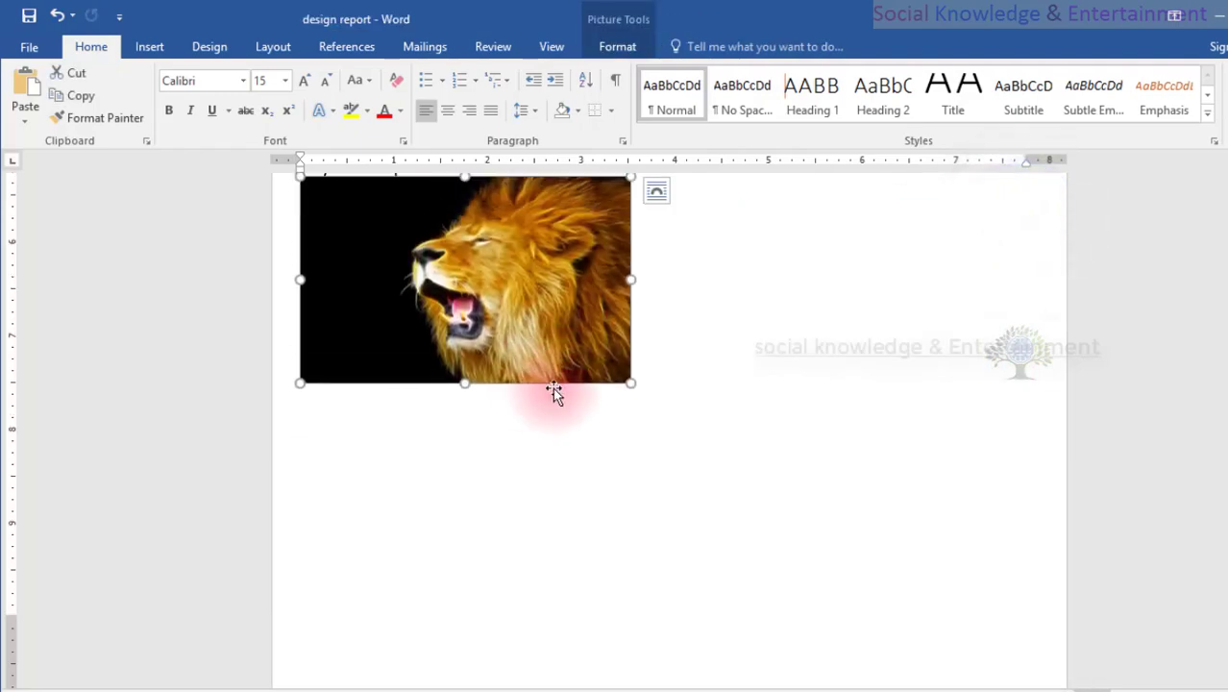
Move the snake picture to the blank line above the last "Then Why In The World" paragraph before the orange heading and shrink it to about 2.7 inches wide.
scroll(521, 557, down, 8)
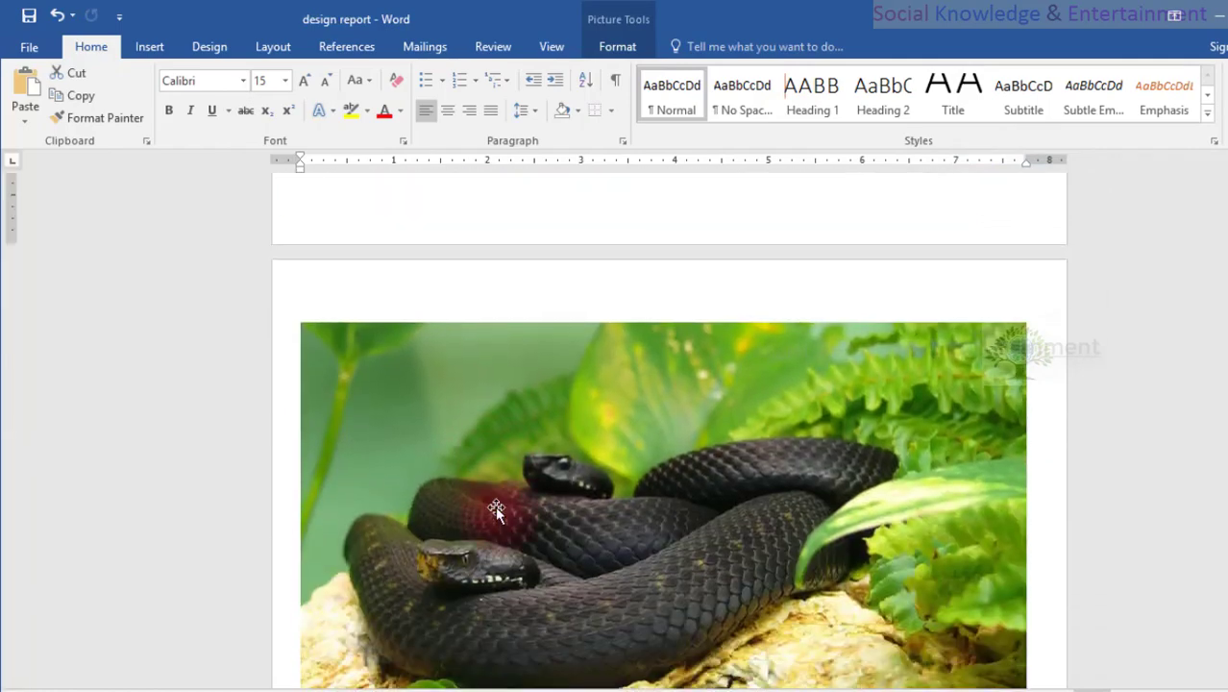
click(494, 509)
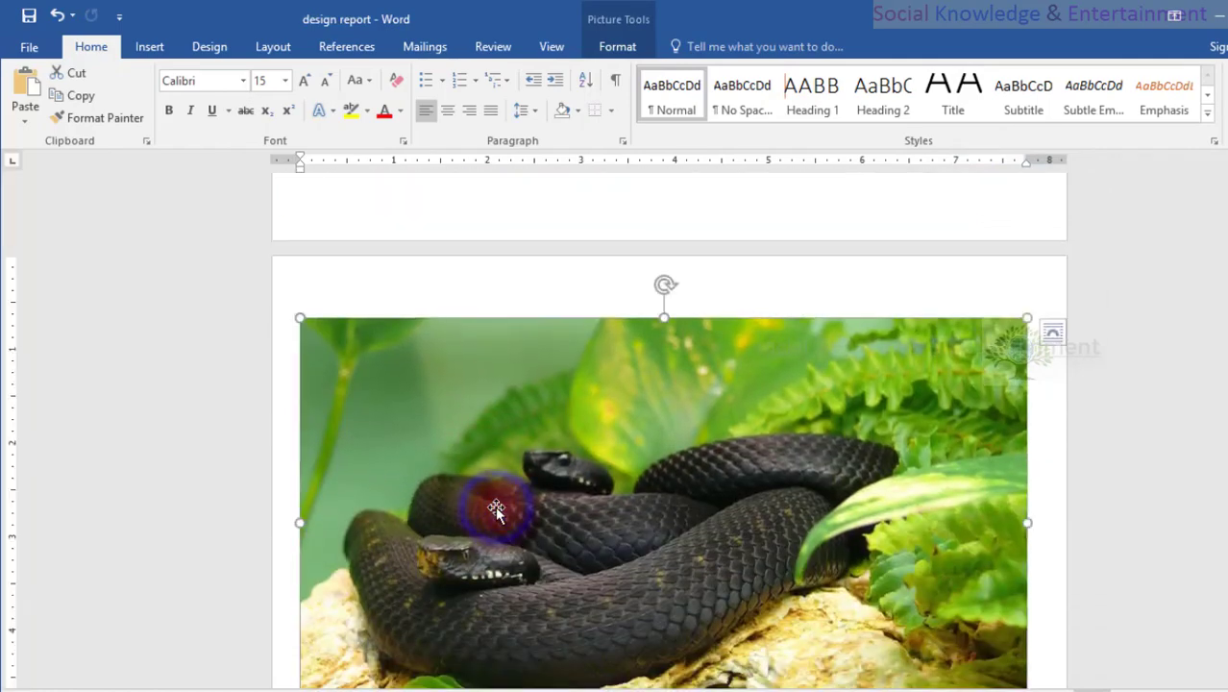
scroll(494, 509, down, 15)
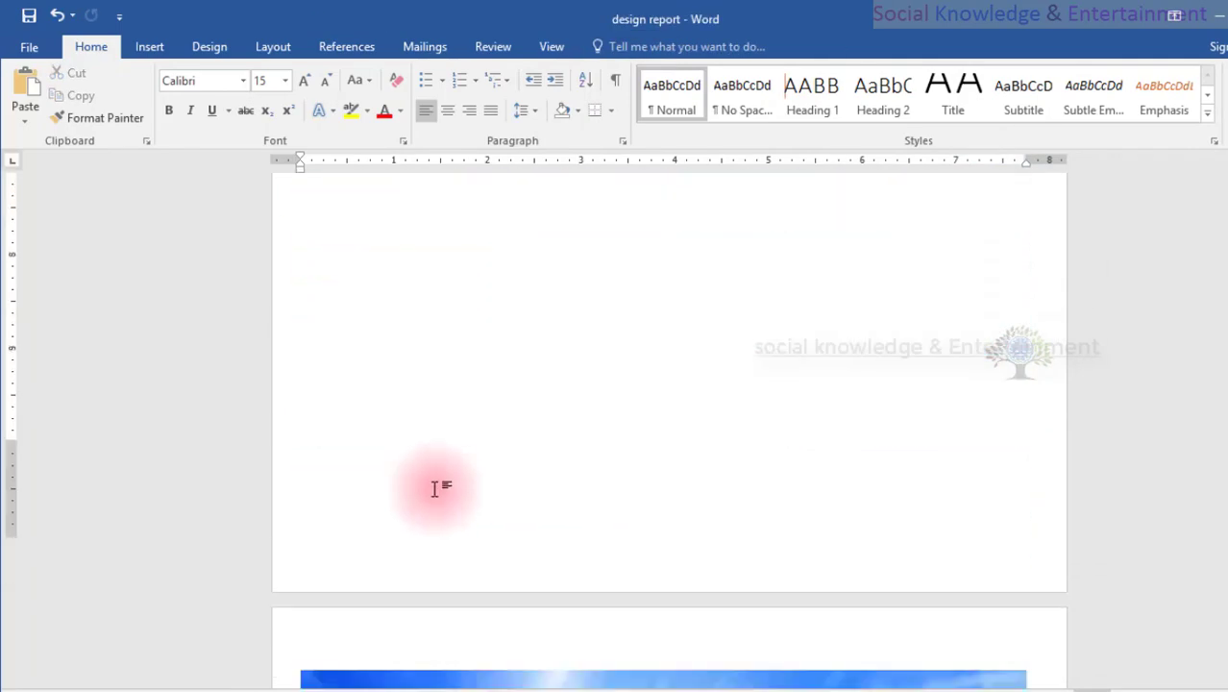
scroll(423, 482, down, 5)
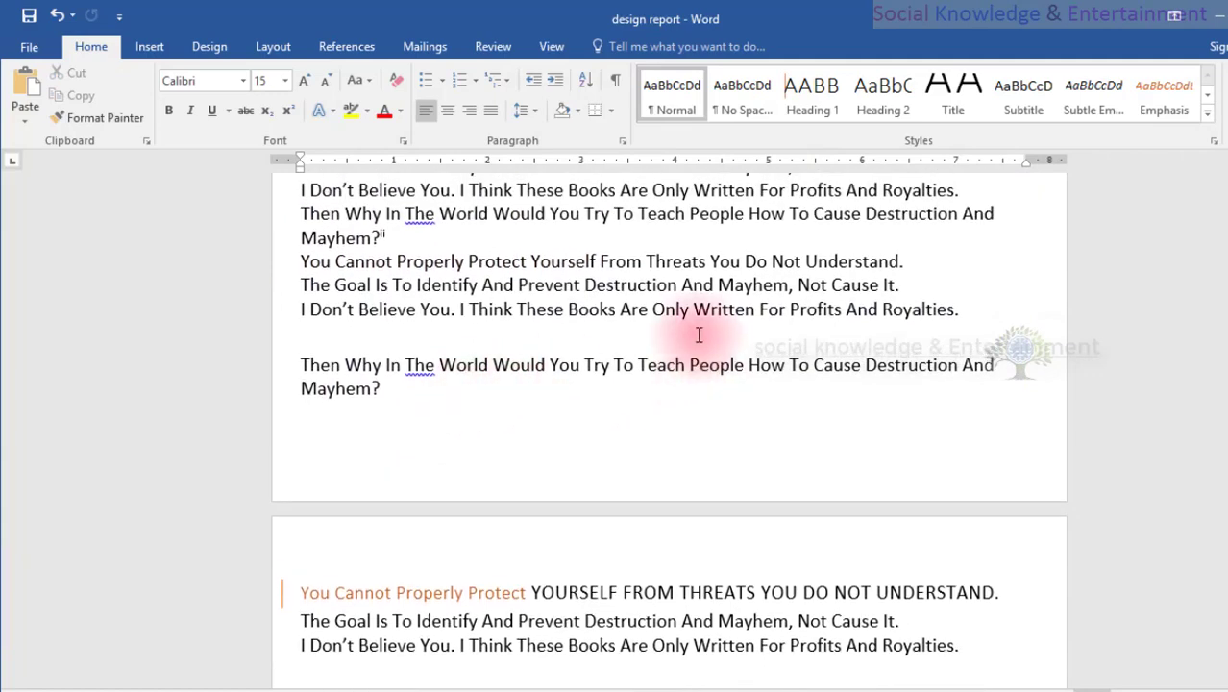
key(ctrl+v)
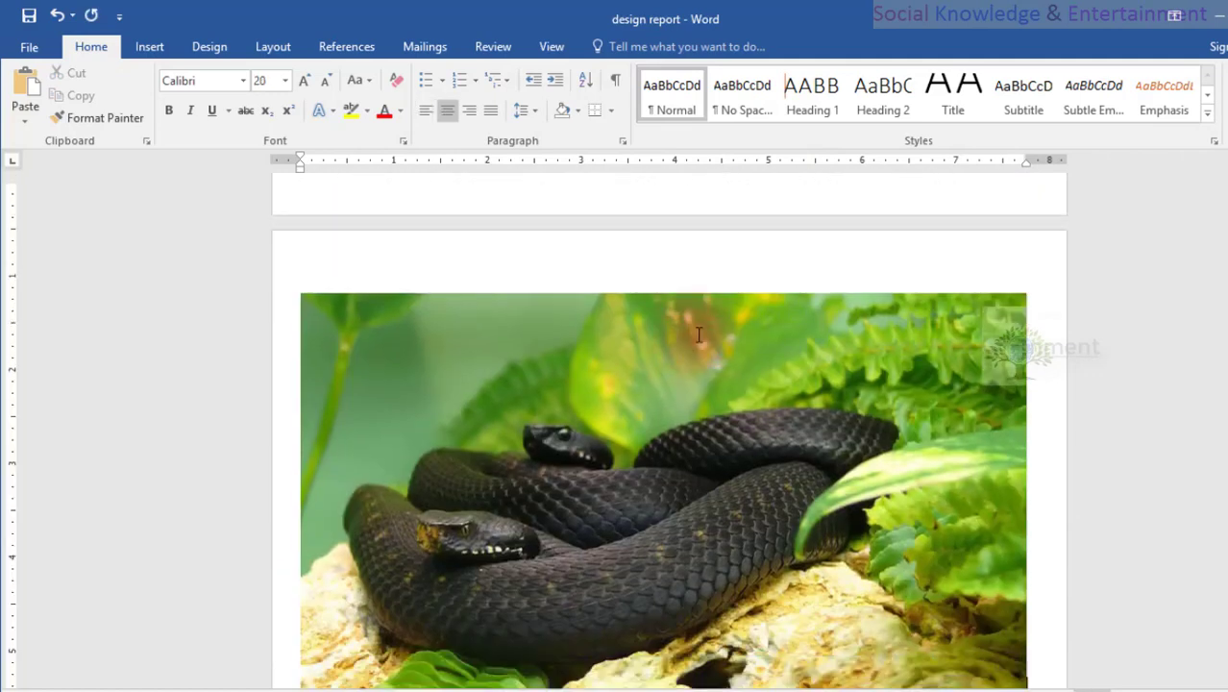
click(1024, 607)
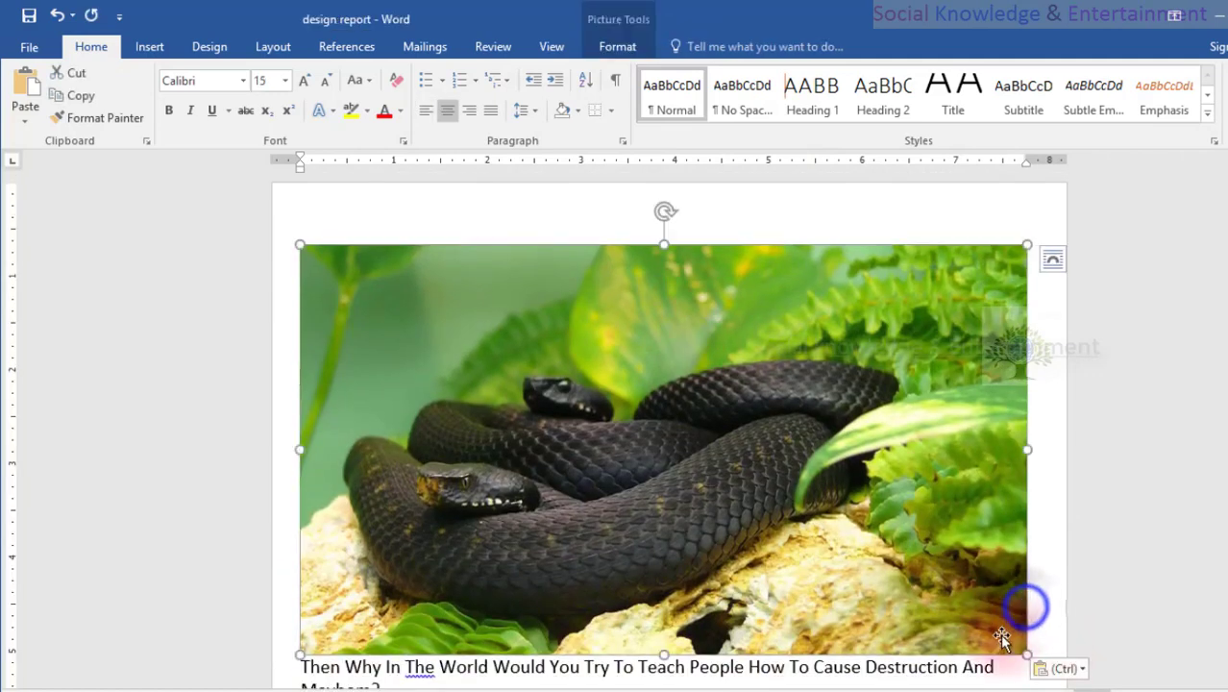
drag(1027, 652, 555, 250)
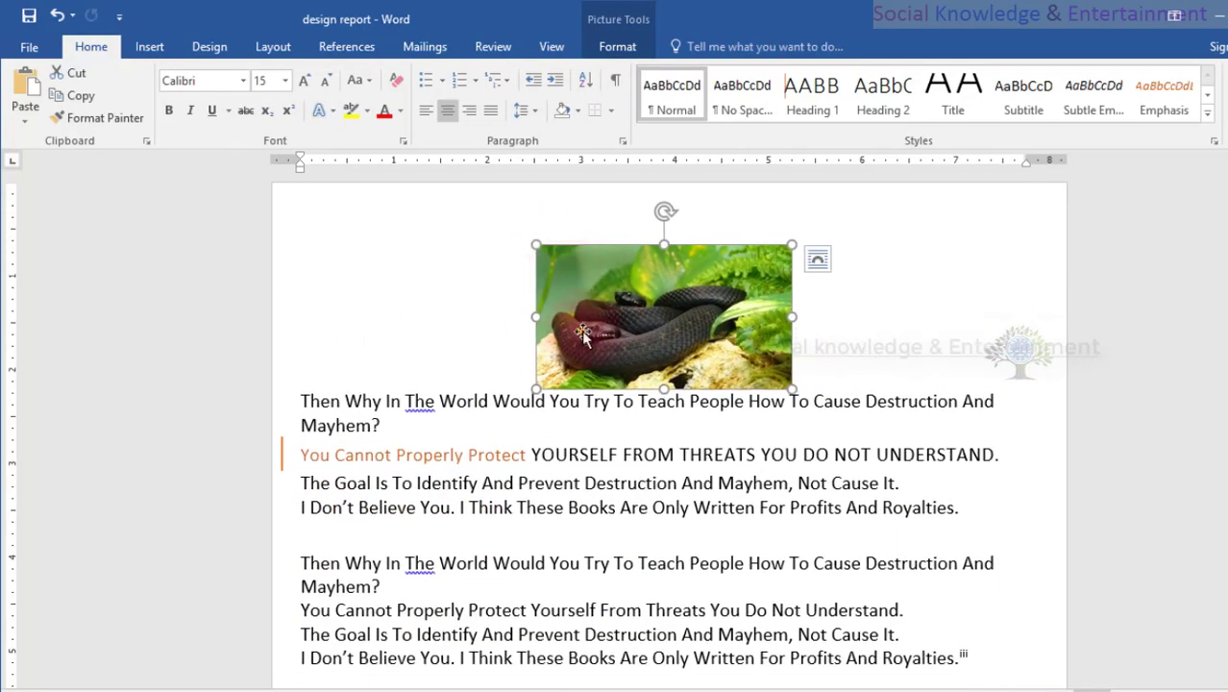
Shrink the picture of the dolphin beside the wave proportionally to about 3.4 inches wide.
scroll(672, 603, up, 10)
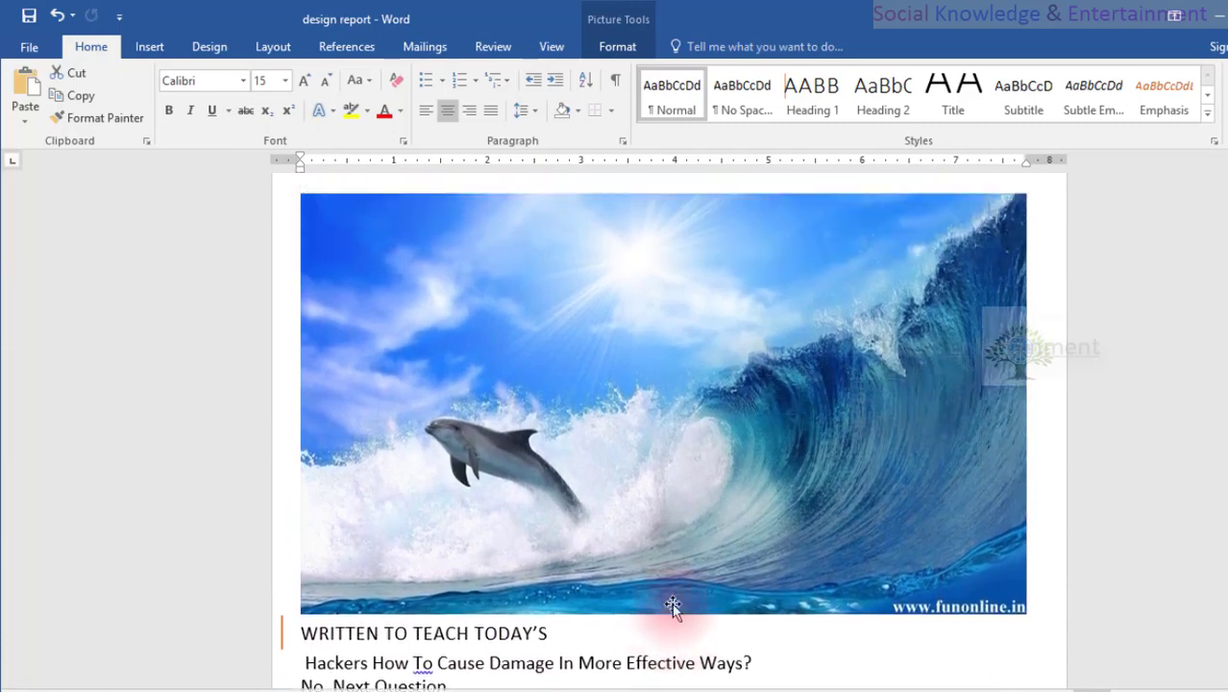
scroll(672, 603, up, 3)
click(672, 603)
scroll(671, 603, down, 6)
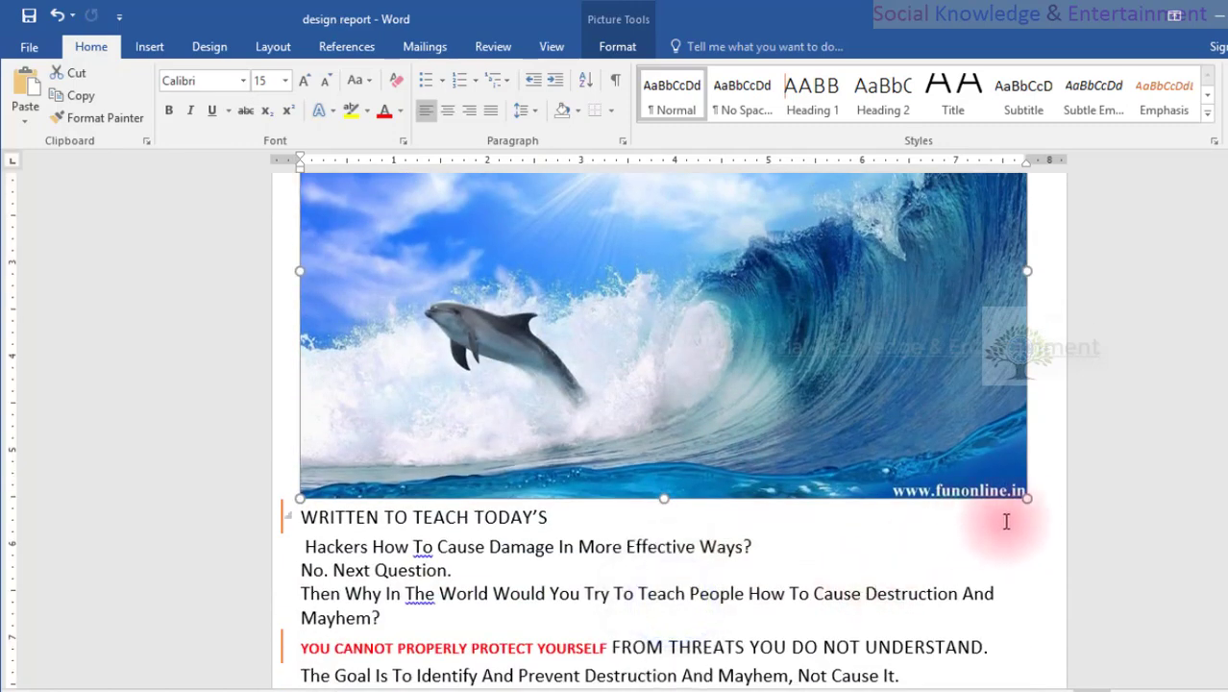
drag(1027, 498, 624, 247)
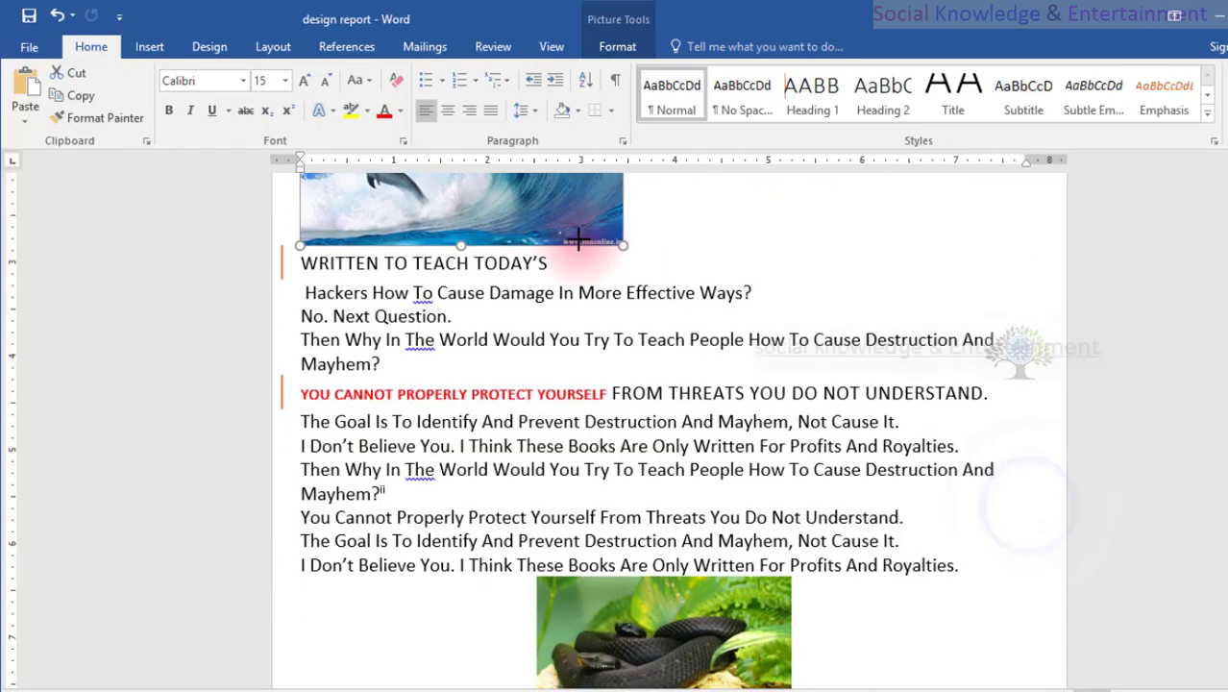
Remove the full-width picture of the jumping dolphins located above the wave picture.
scroll(659, 415, up, 3)
click(656, 412)
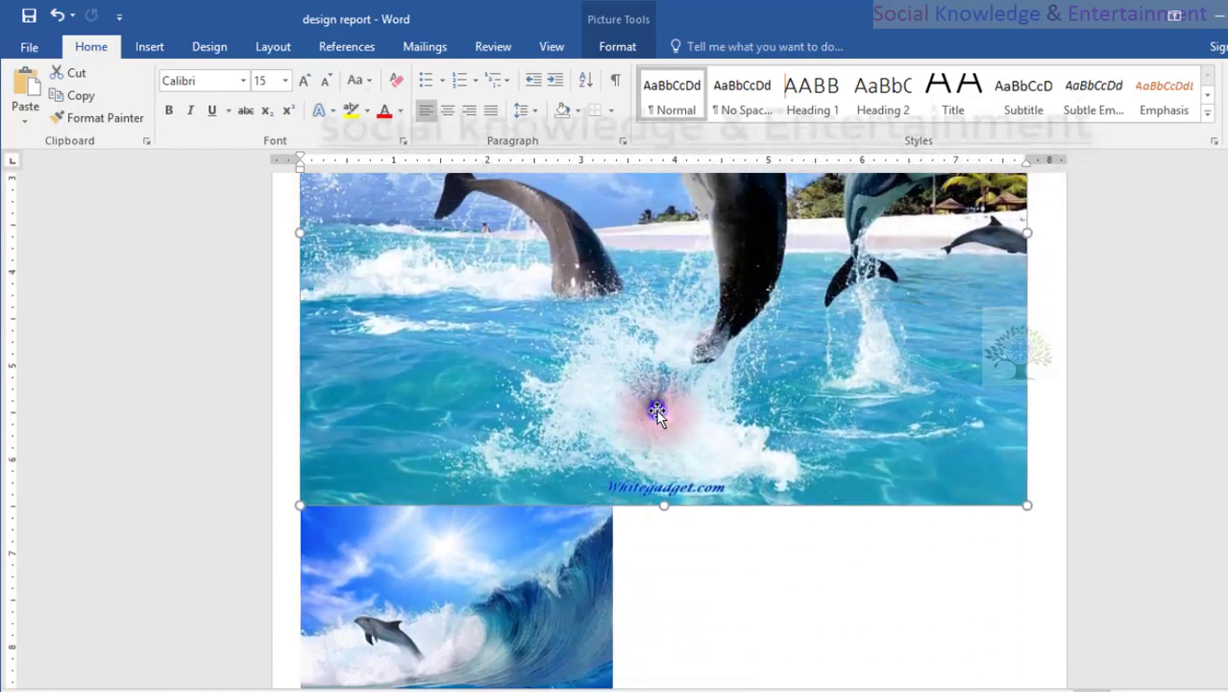
key(Delete)
scroll(663, 403, up, 10)
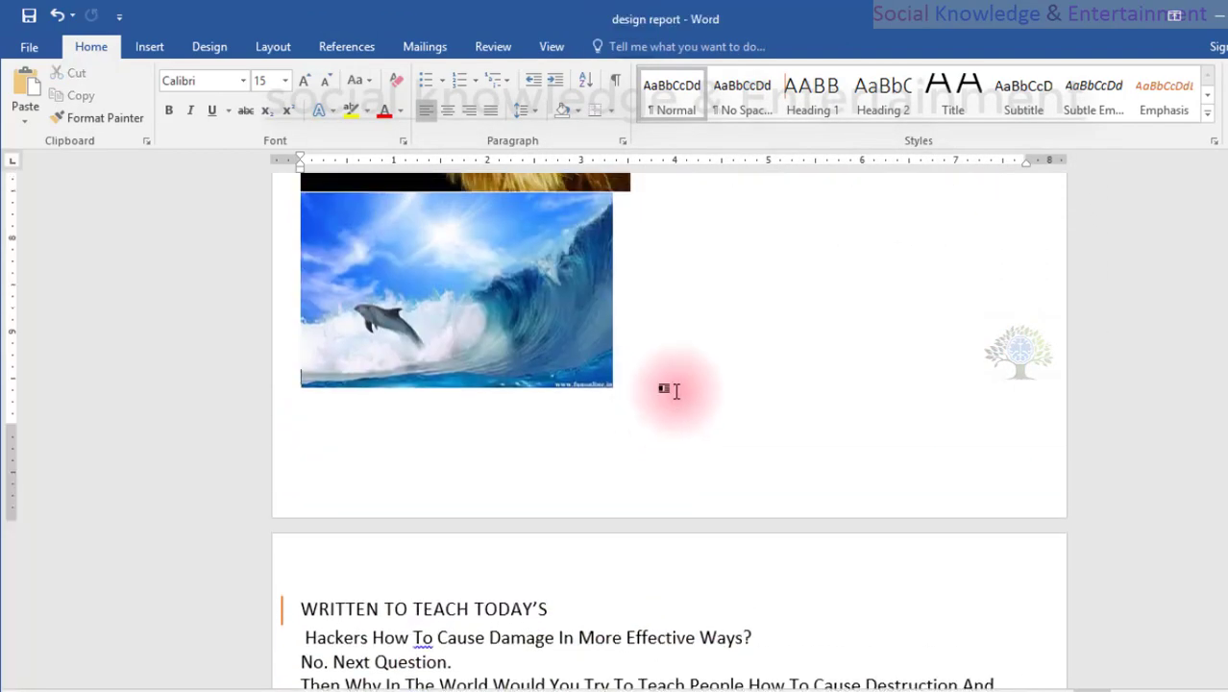
Paste the jumping dolphins picture on a new line directly above the heading with red text and shrink it to about 3.1 inches wide.
scroll(679, 391, down, 3)
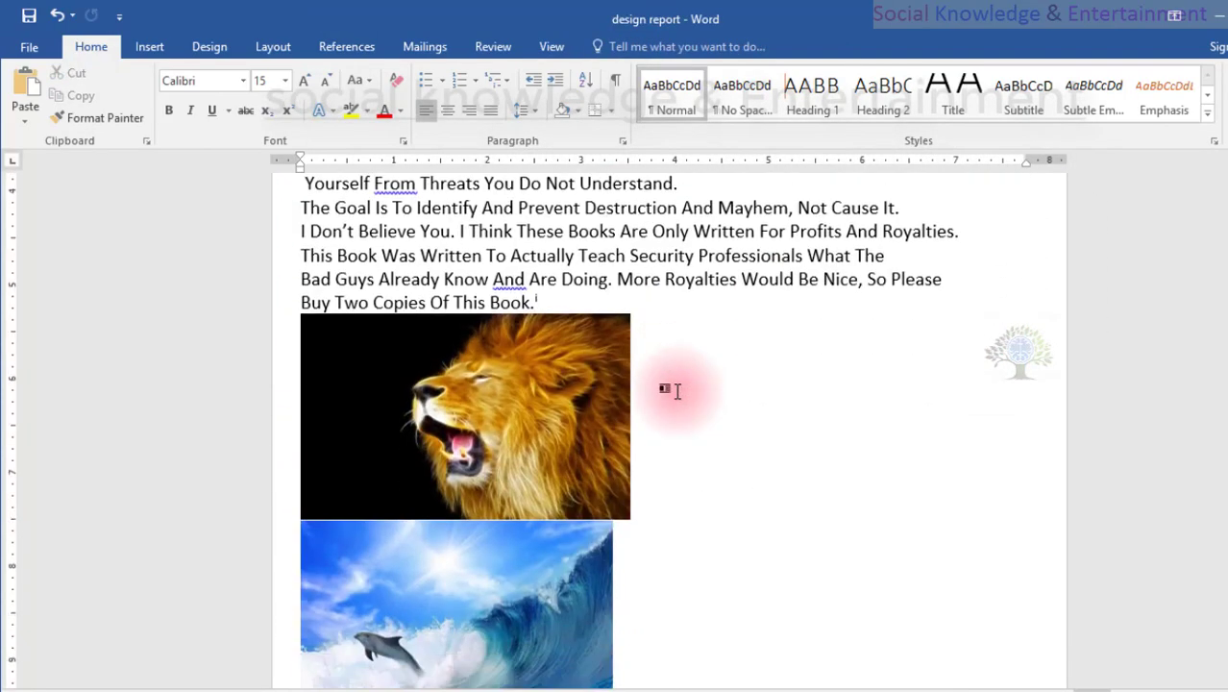
scroll(676, 390, down, 6)
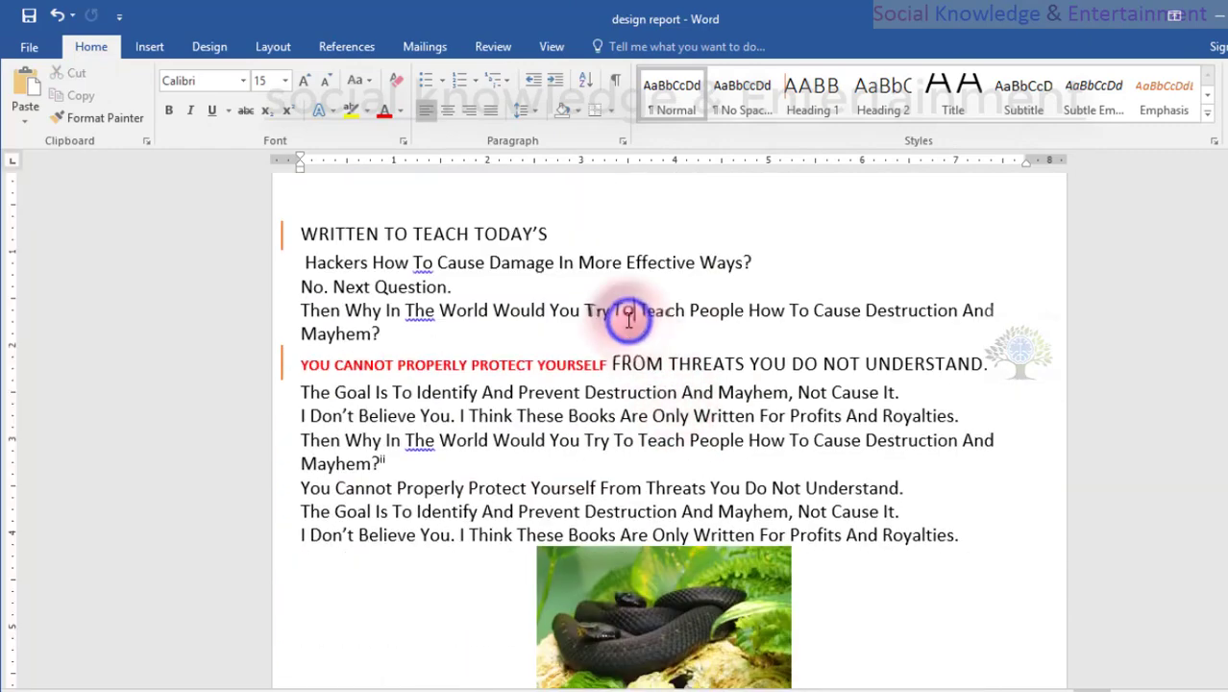
click(623, 334)
key(Return)
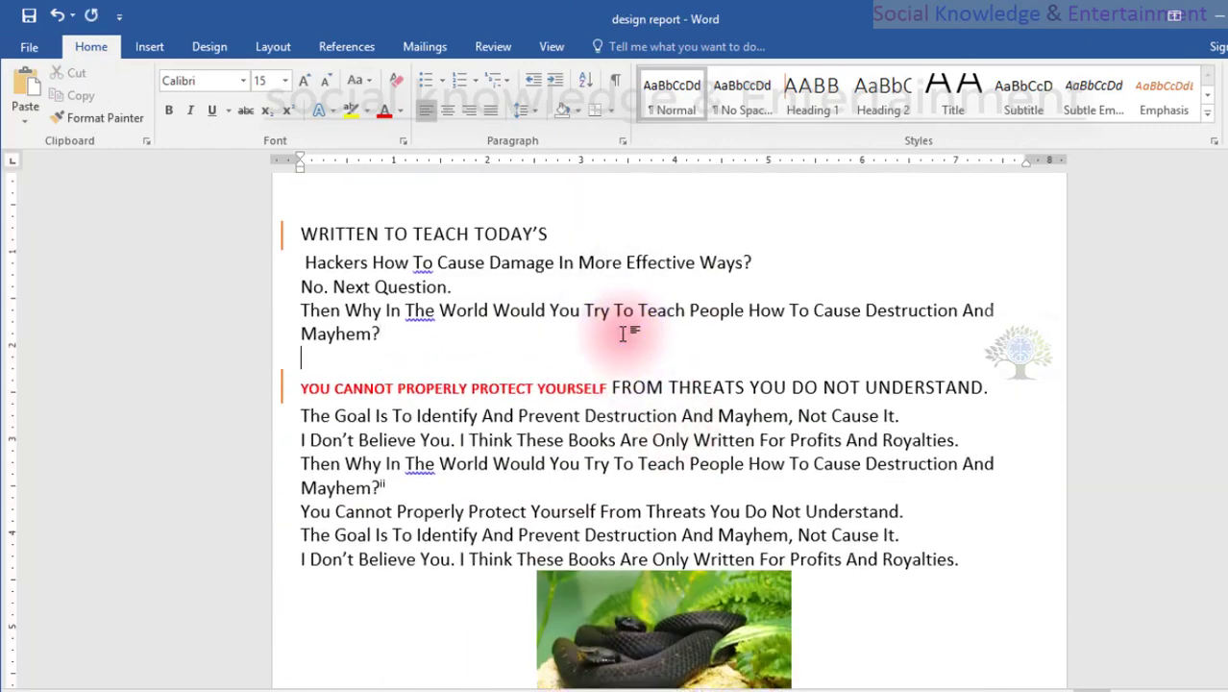
key(ctrl+v)
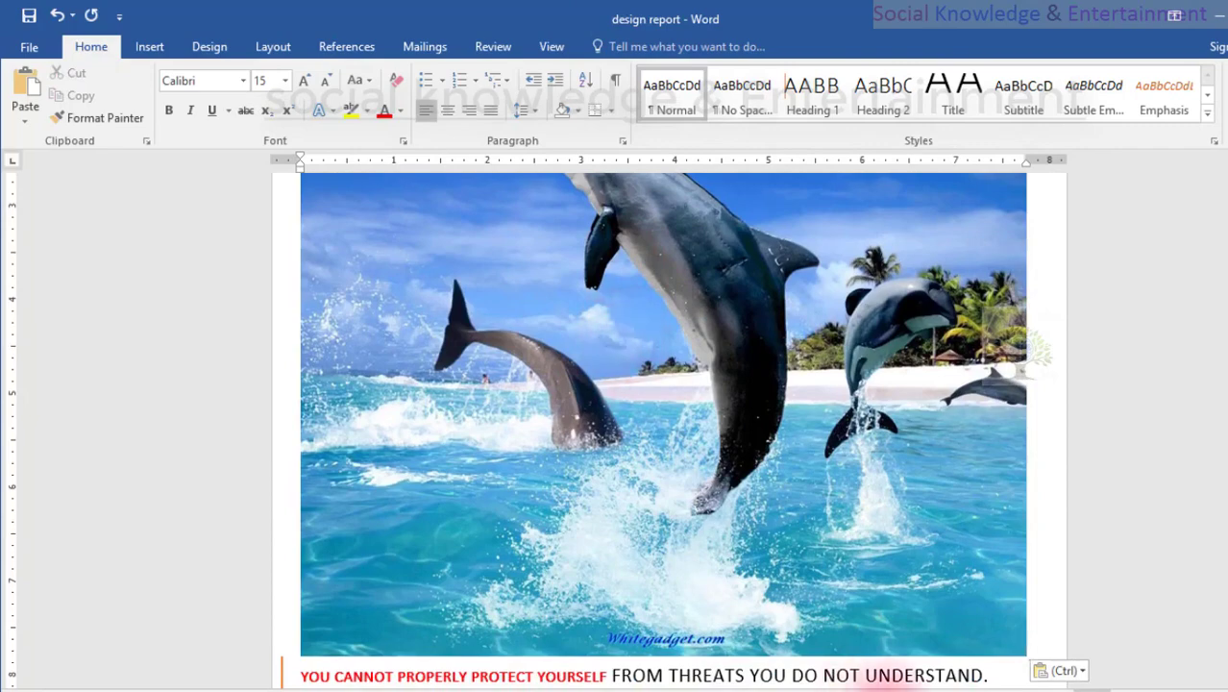
click(971, 634)
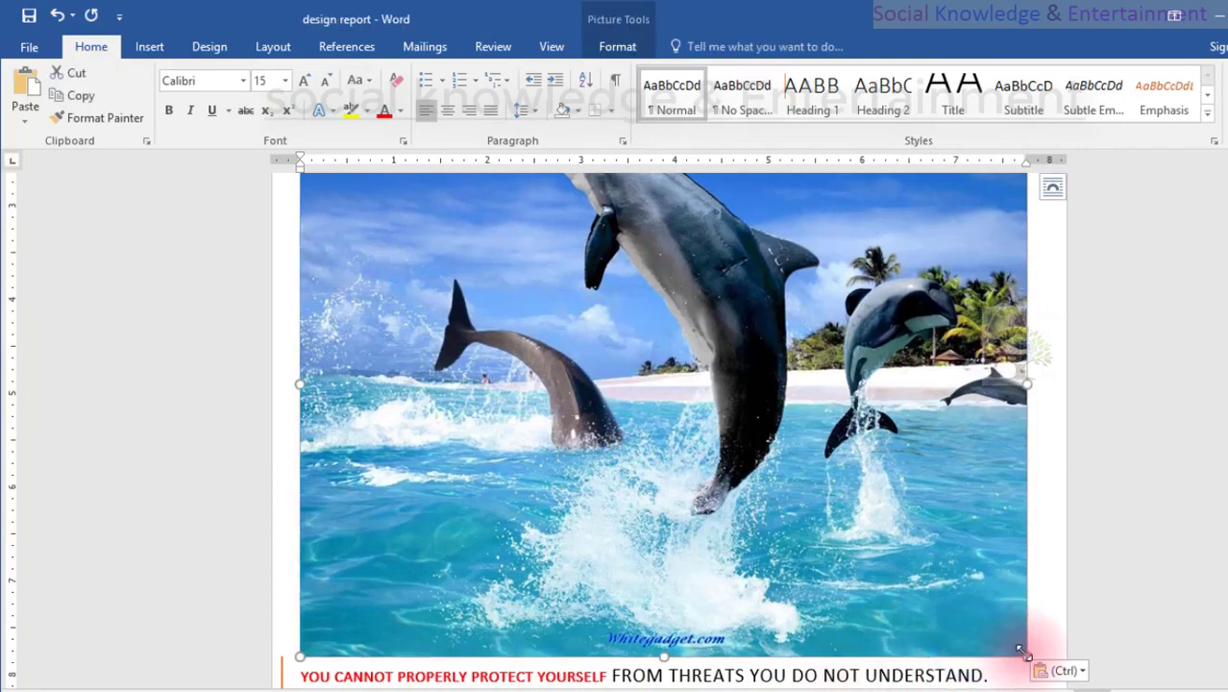
drag(1025, 653, 528, 326)
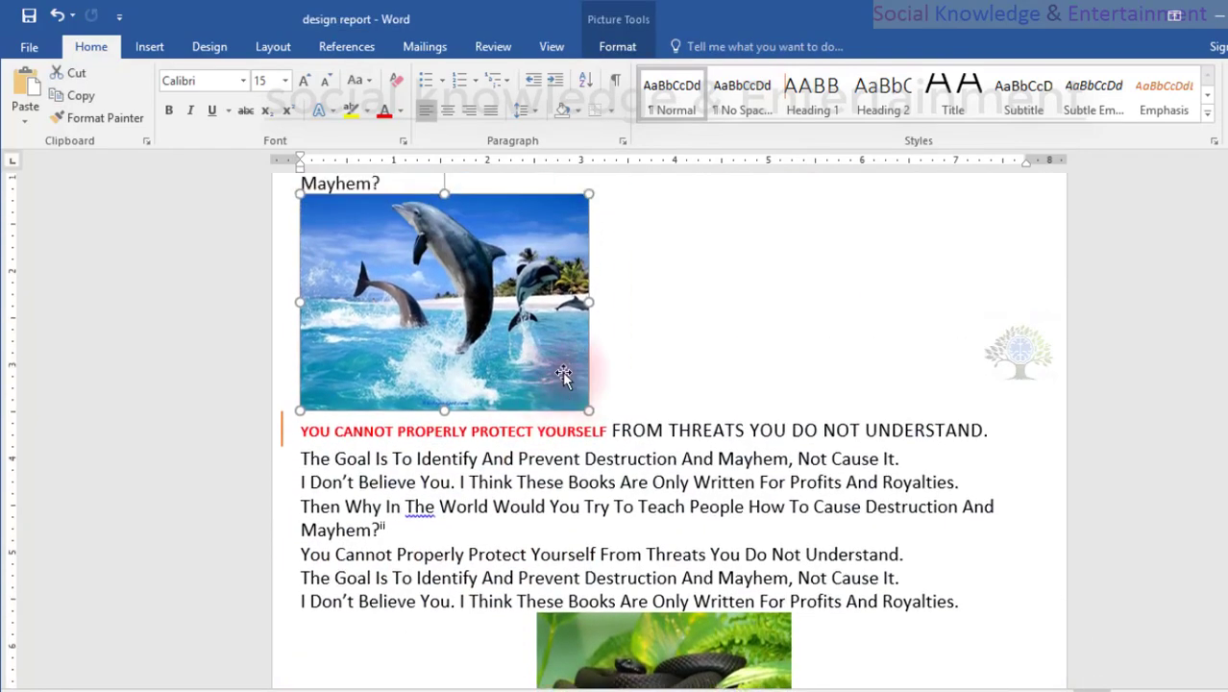
Move the picture of the dolphin beside the wave to a new line below "No. Next Question.".
scroll(562, 373, down, 15)
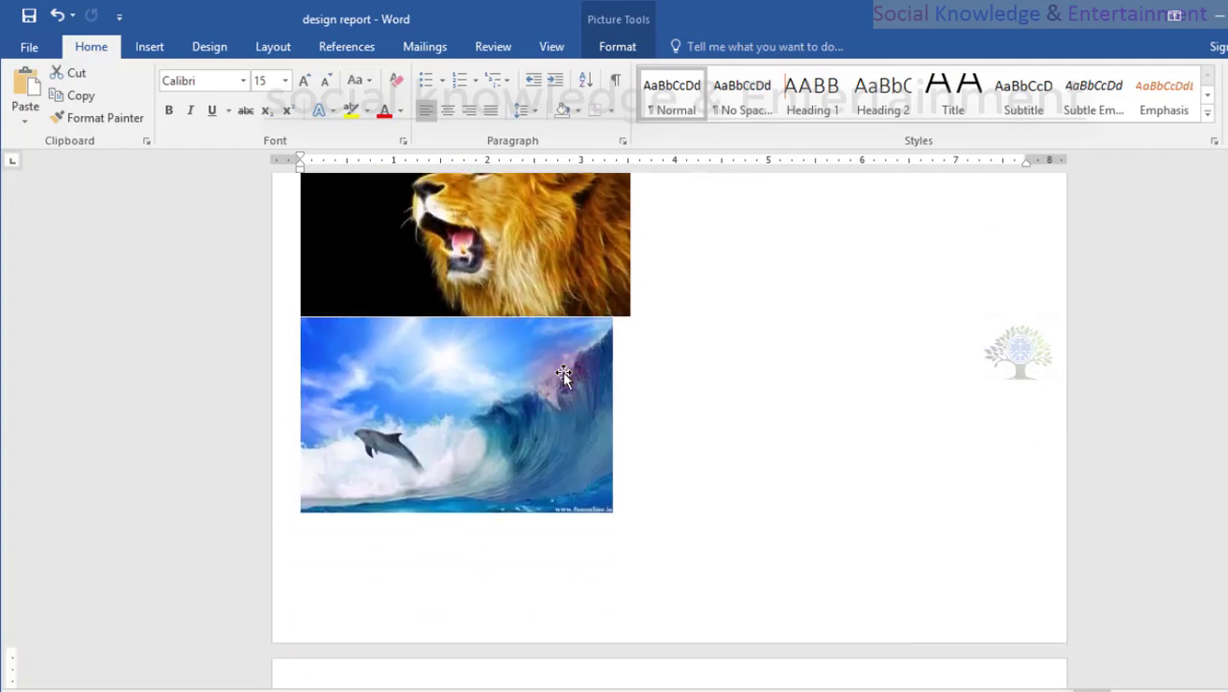
click(563, 375)
key(Delete)
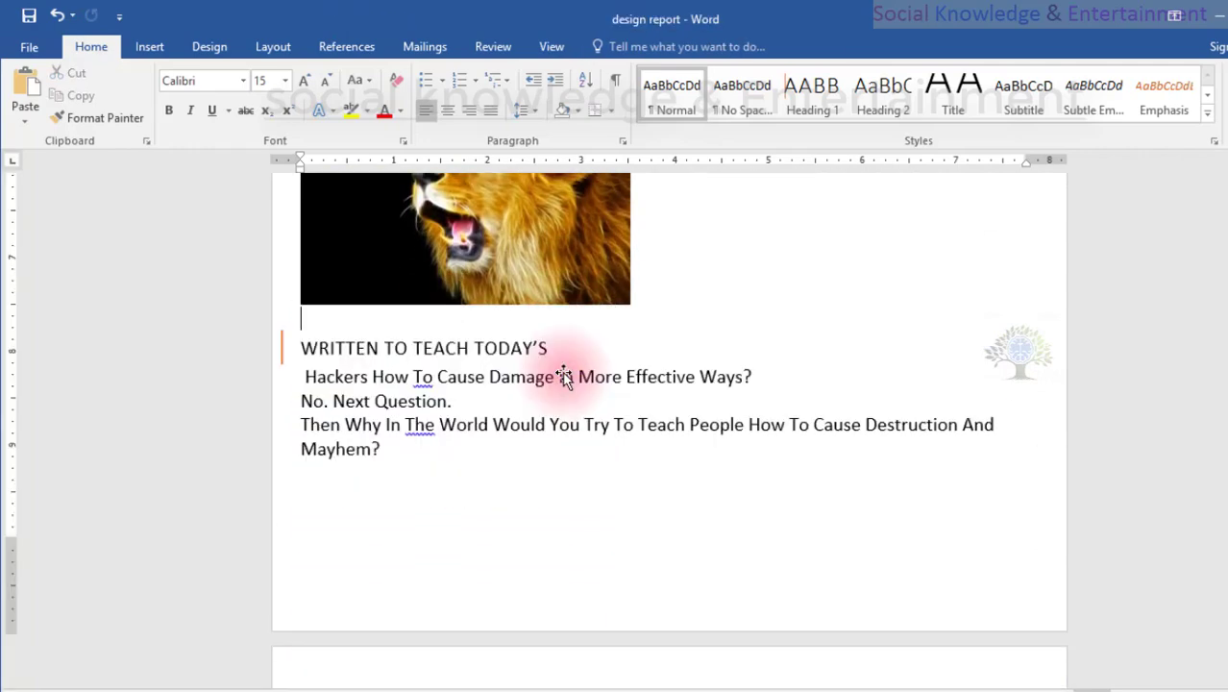
scroll(562, 375, down, 3)
scroll(562, 370, up, 3)
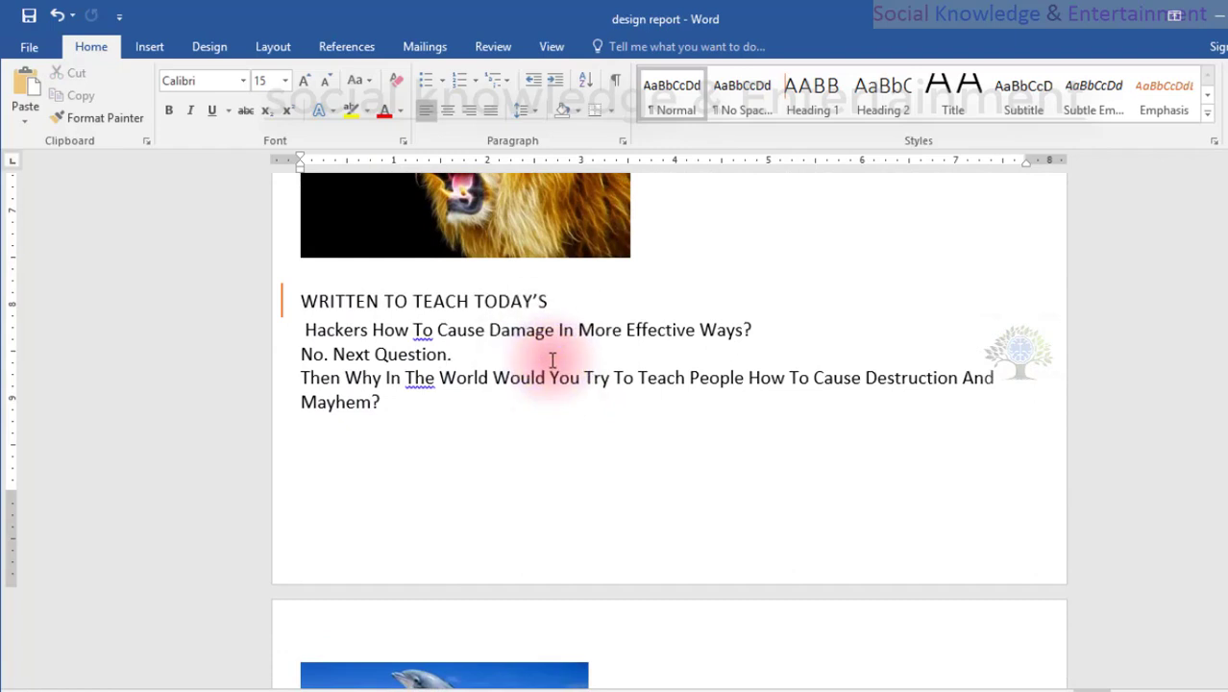
key(Return)
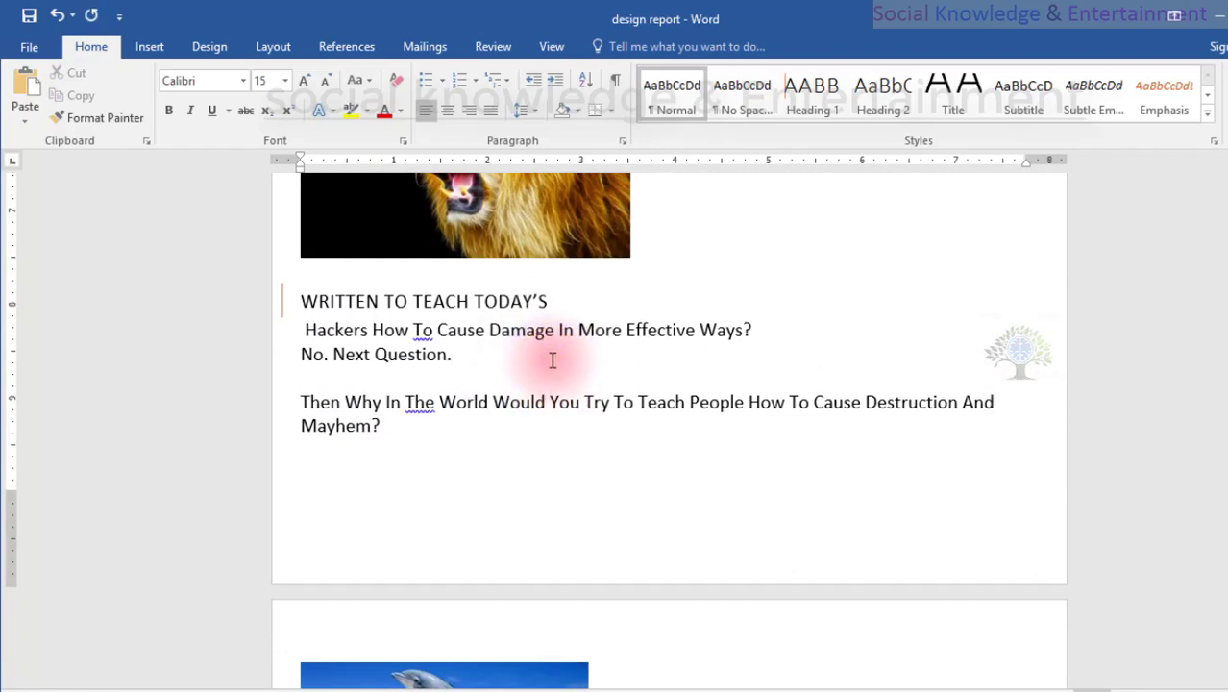
key(ctrl+v)
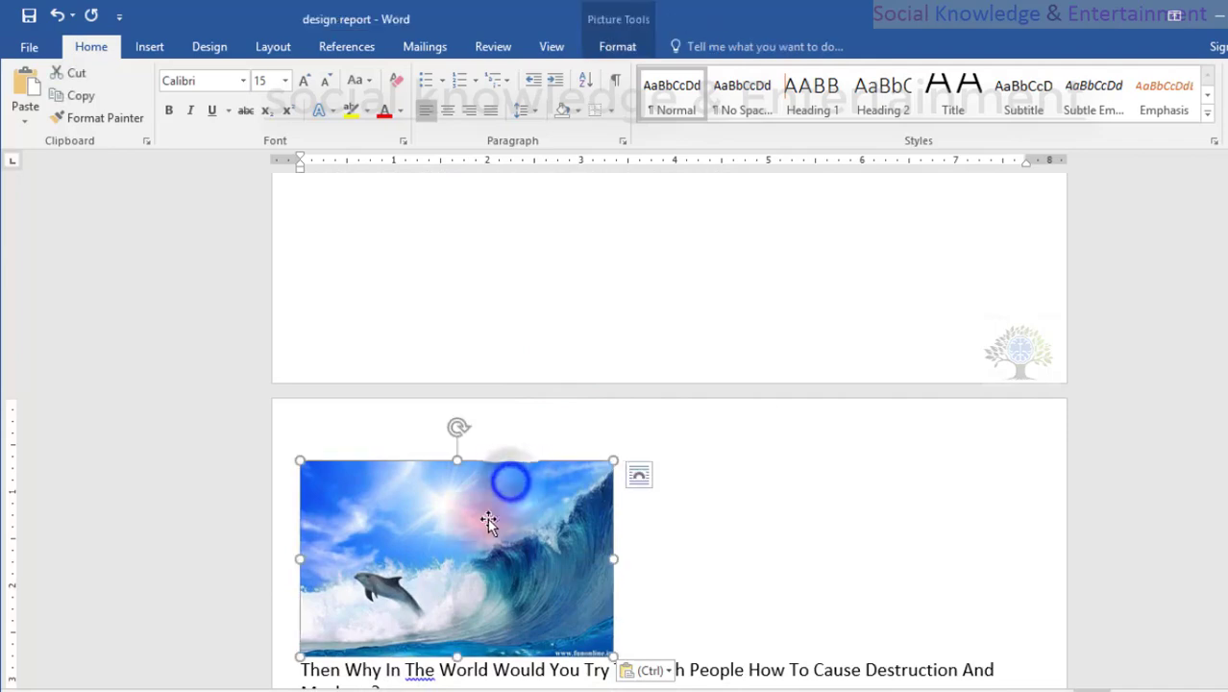
Shrink the picture of the dolphin beside the wave proportionally to about 1.8 inches wide.
scroll(499, 483, up, 12)
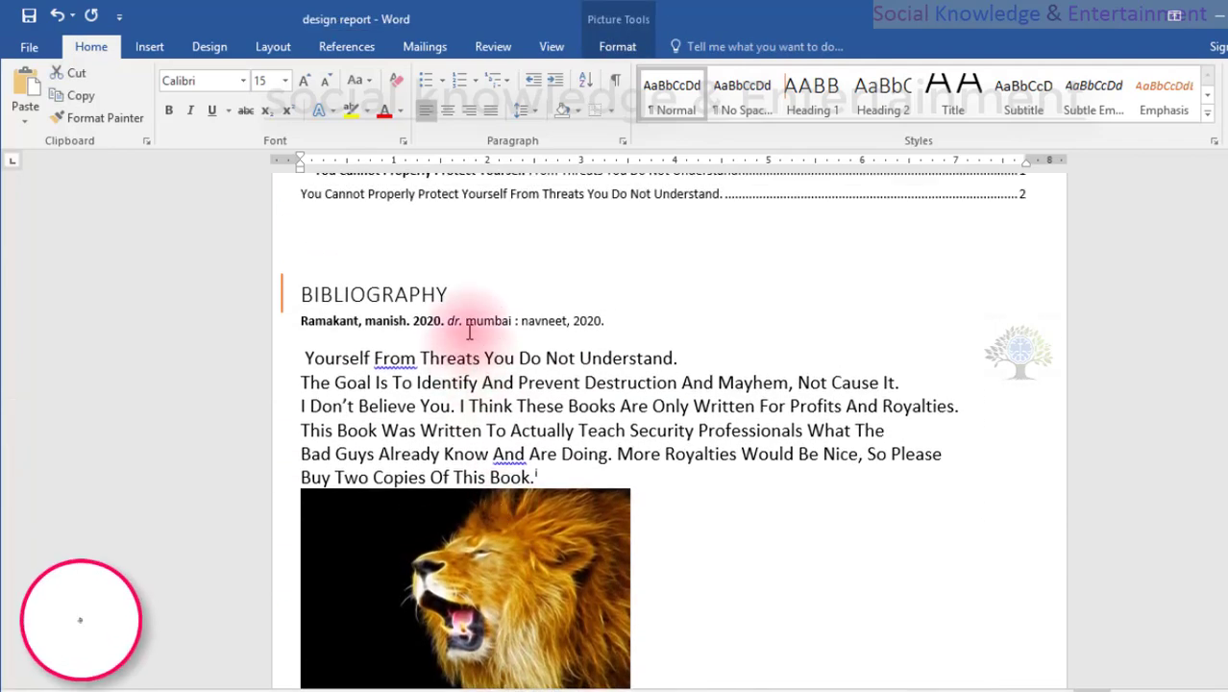
scroll(408, 404, down, 12)
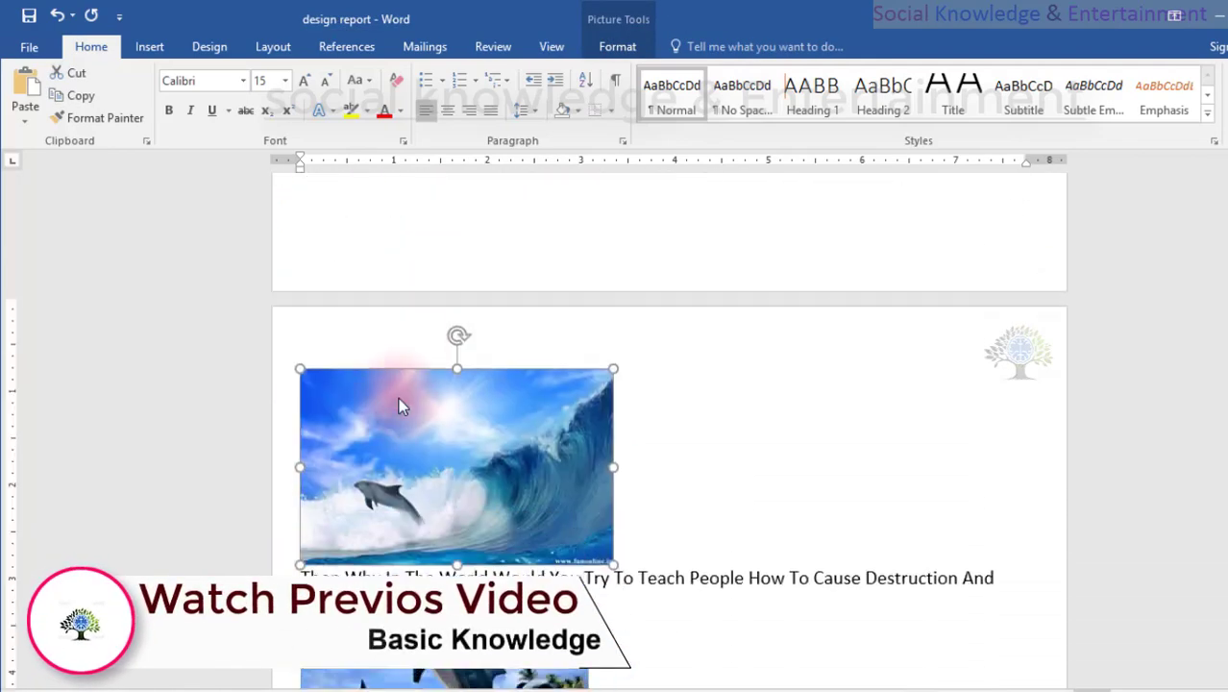
drag(299, 359, 442, 459)
scroll(432, 460, up, 6)
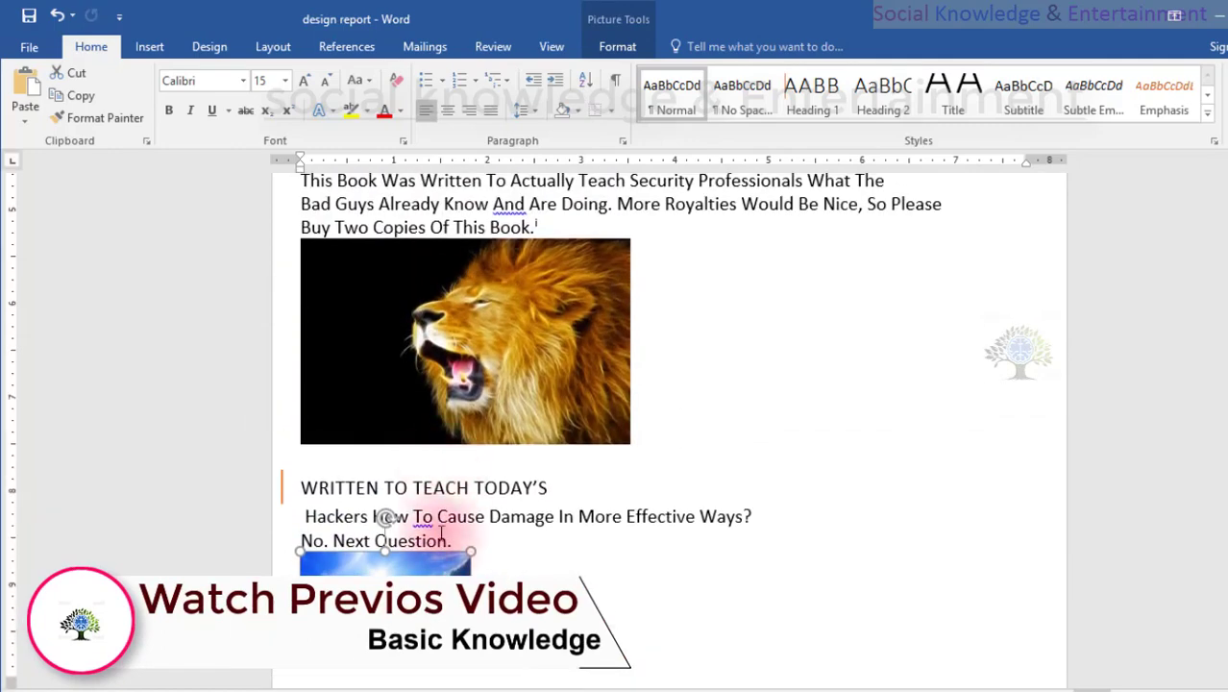
click(589, 544)
click(495, 485)
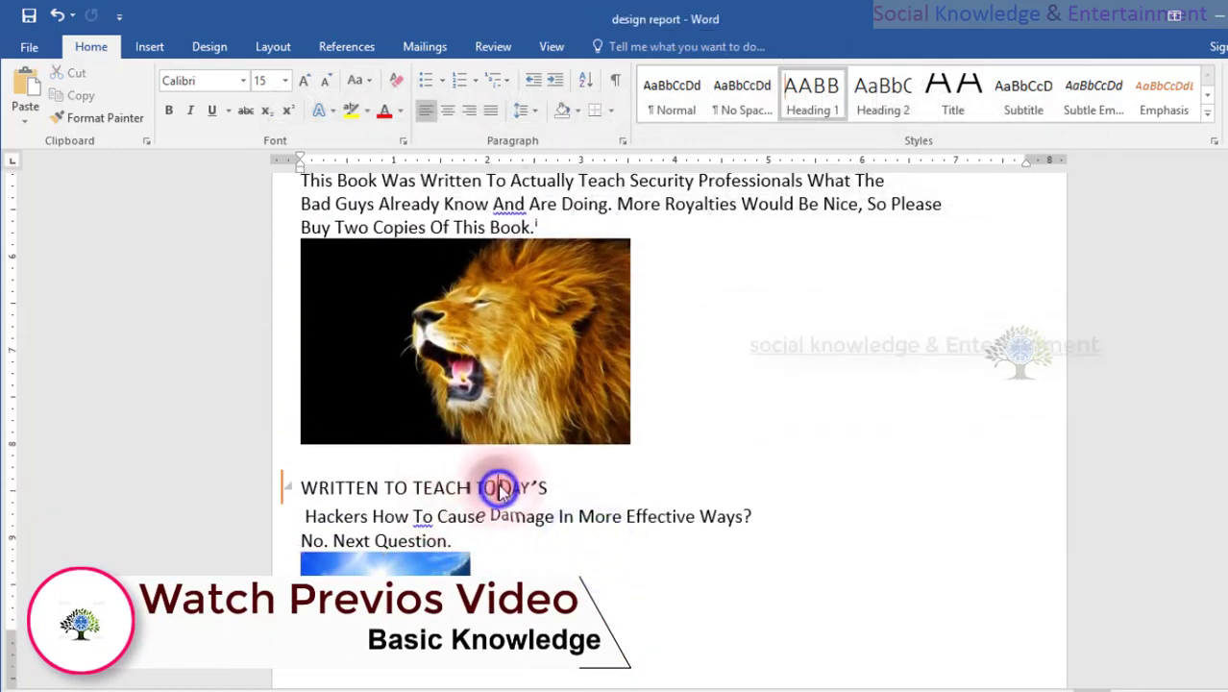
scroll(498, 485, down, 5)
click(445, 371)
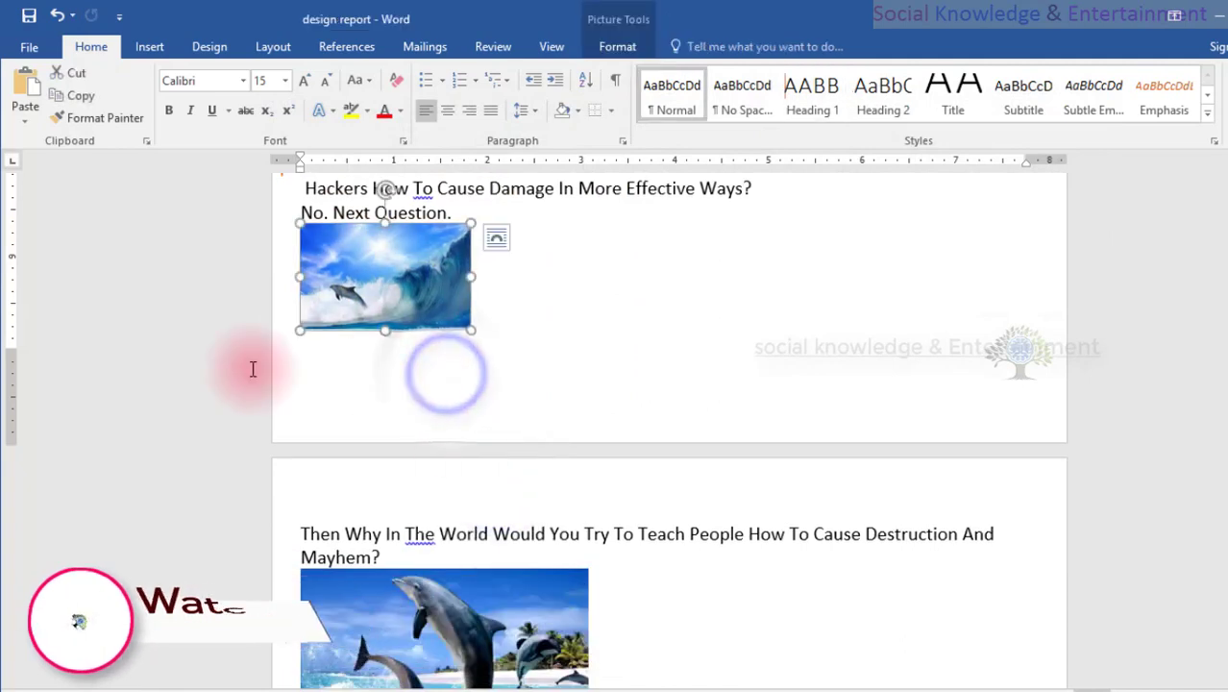
scroll(480, 351, up, 3)
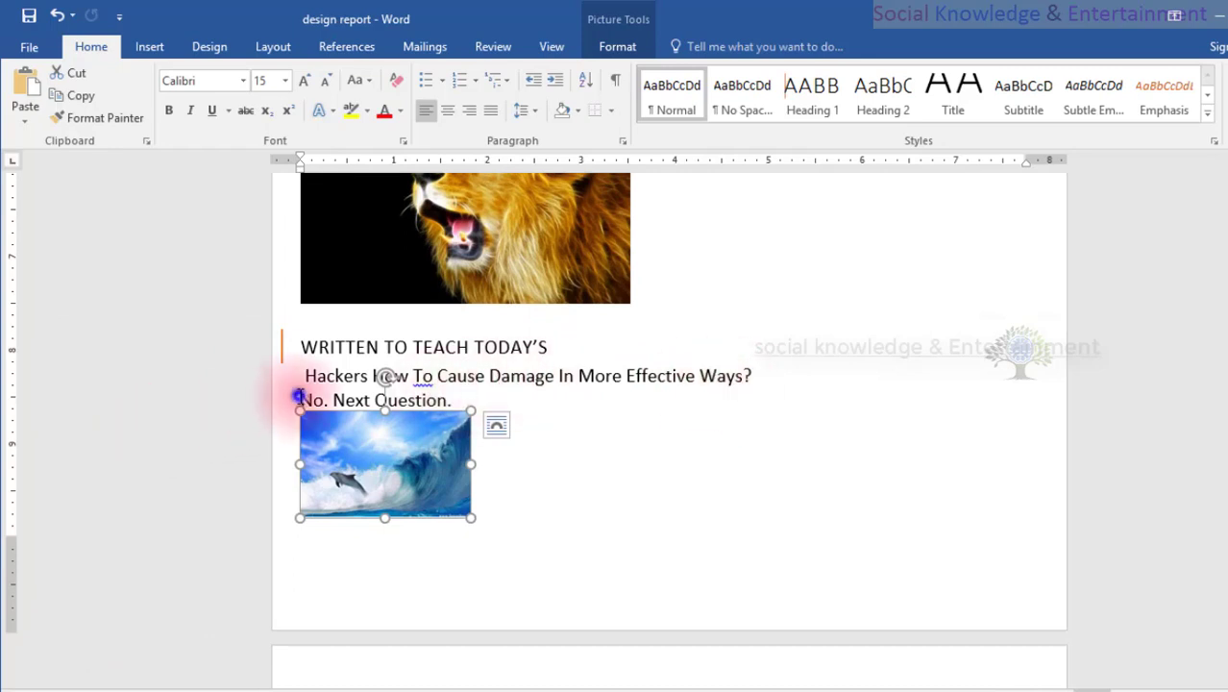
click(299, 397)
key(ctrl+z)
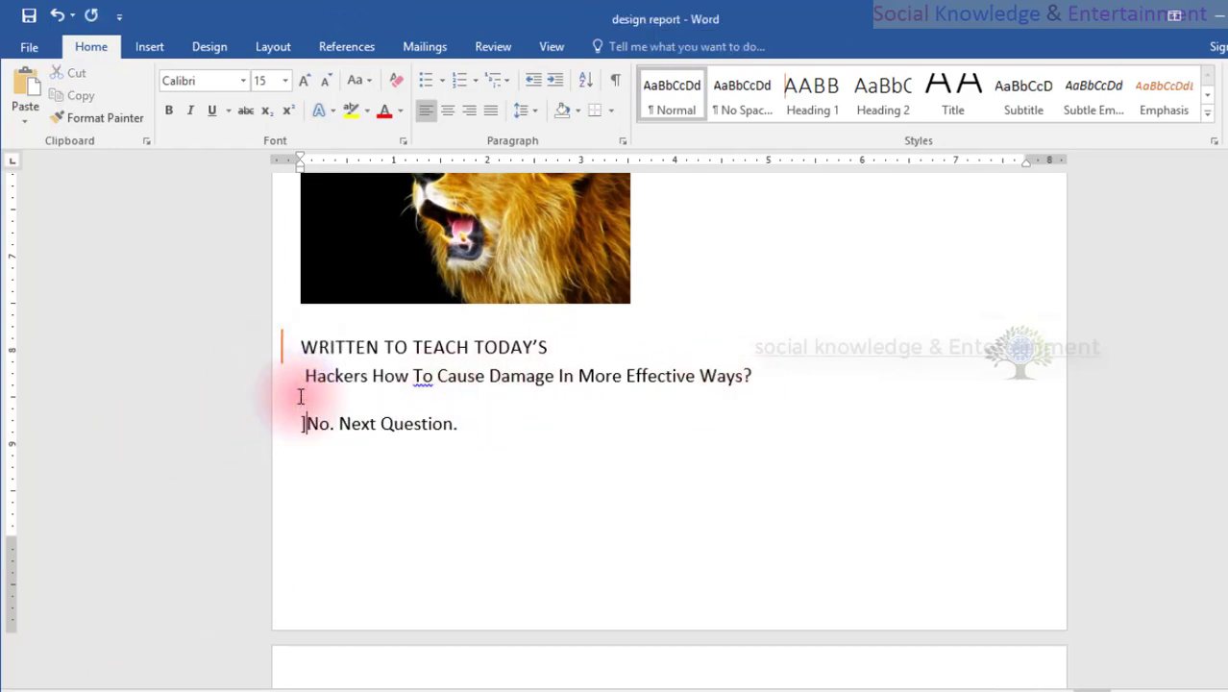
key(ctrl+y)
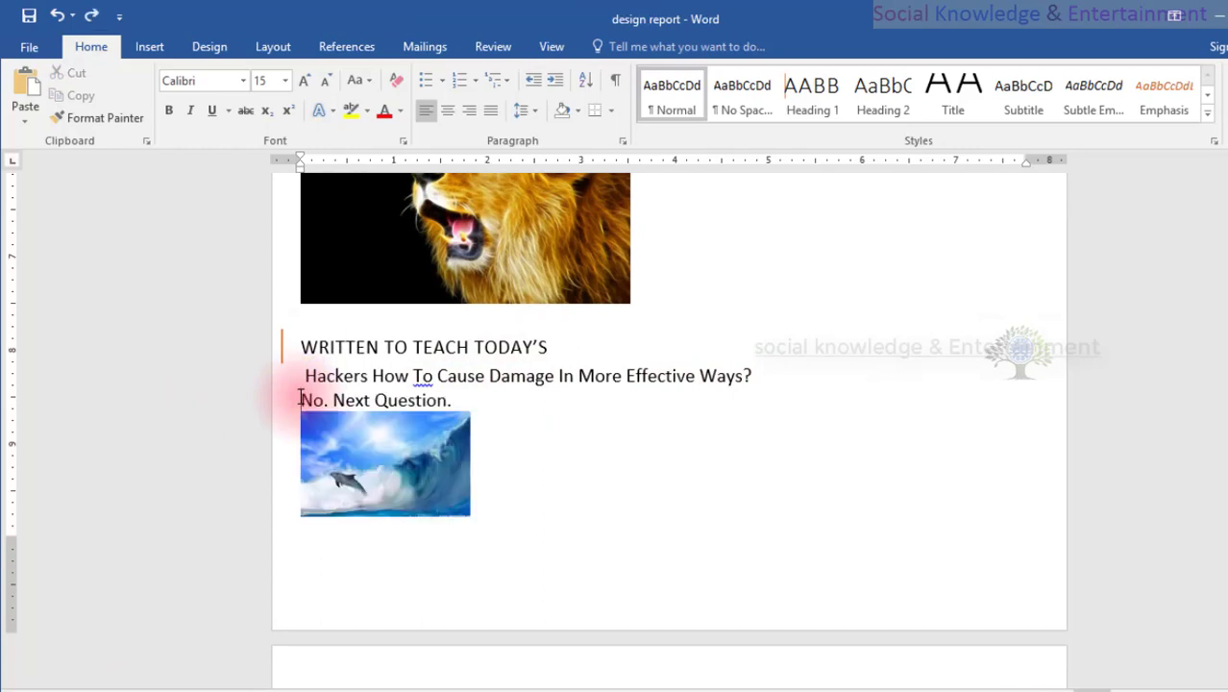
click(357, 444)
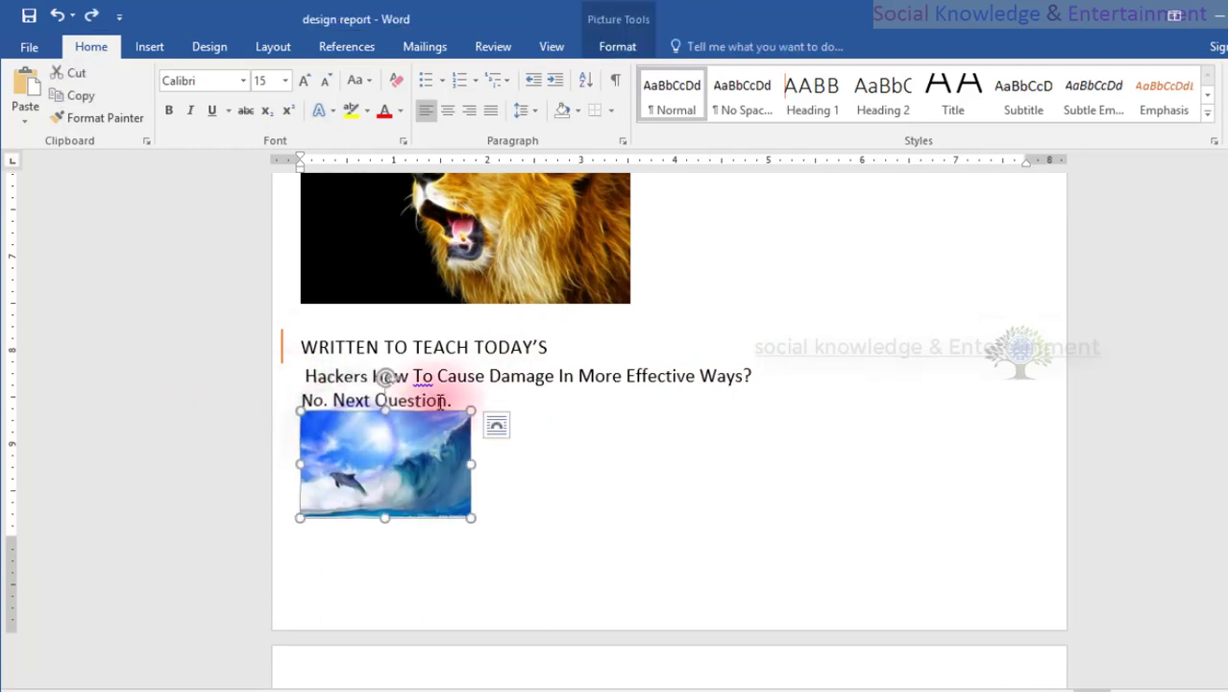
Join the line ending in "What The" with the next one, deleting the line break and the letter B of "Bad".
scroll(451, 391, up, 8)
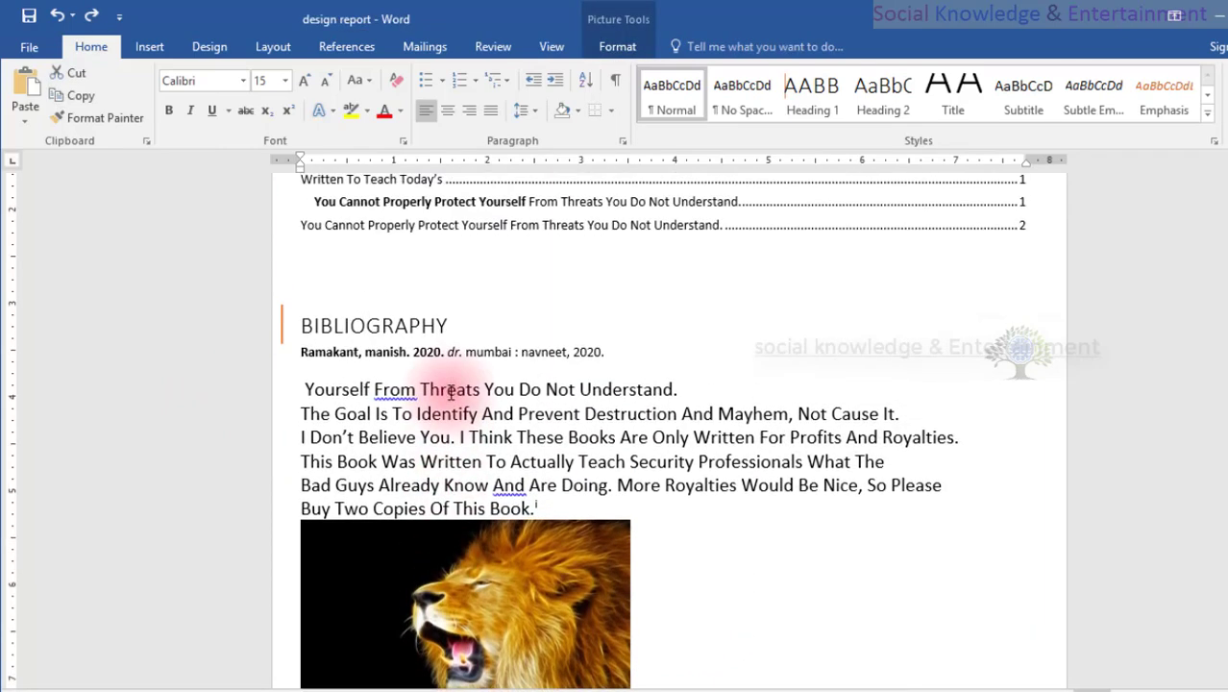
click(344, 421)
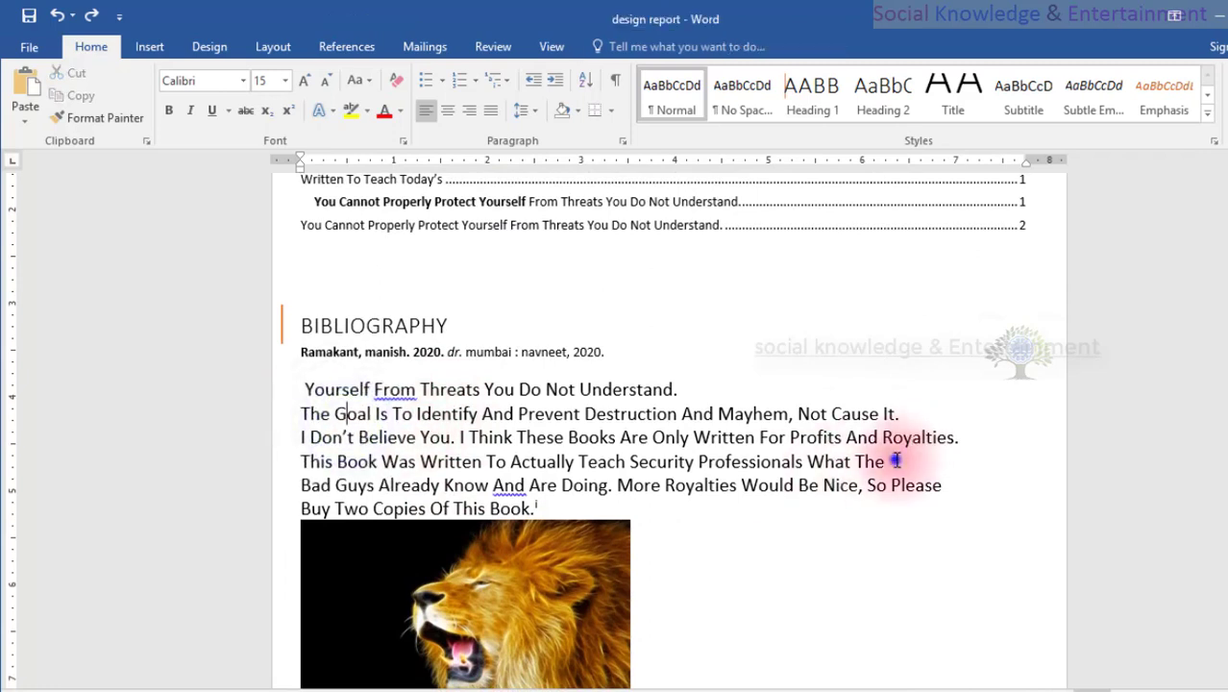
key(Delete)
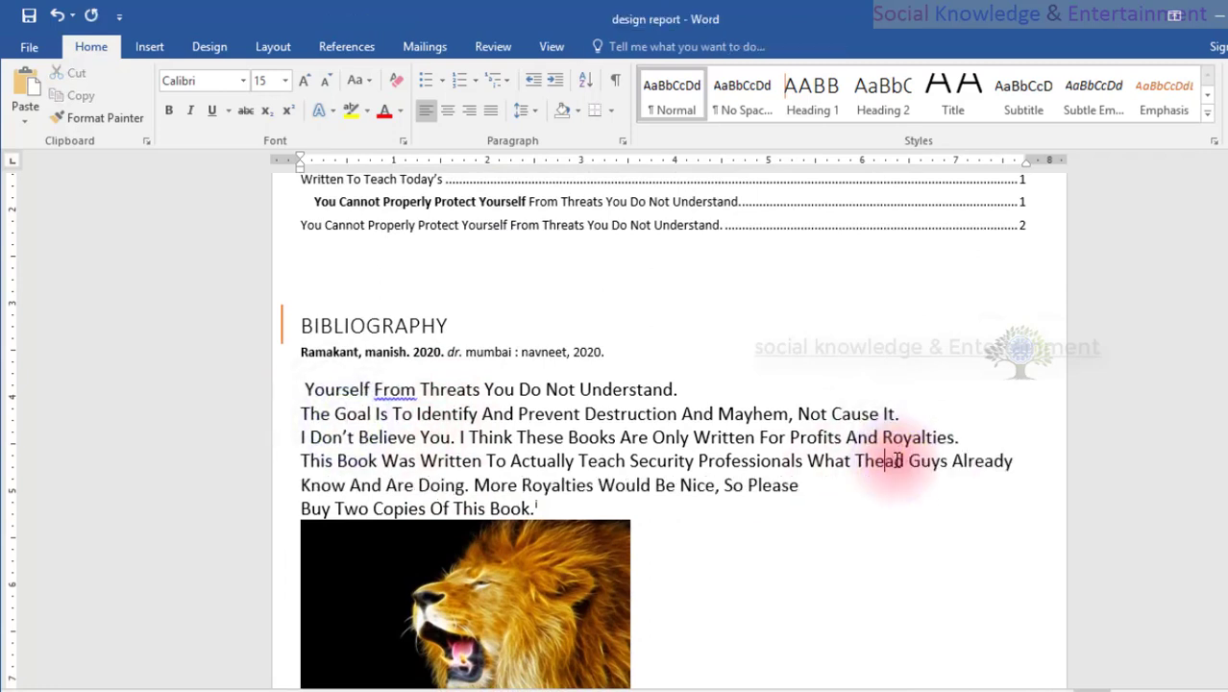
Review the table of contents, bibliography, placed pictures and footnote throughout the report, along with the available reference commands.
scroll(816, 480, down, 3)
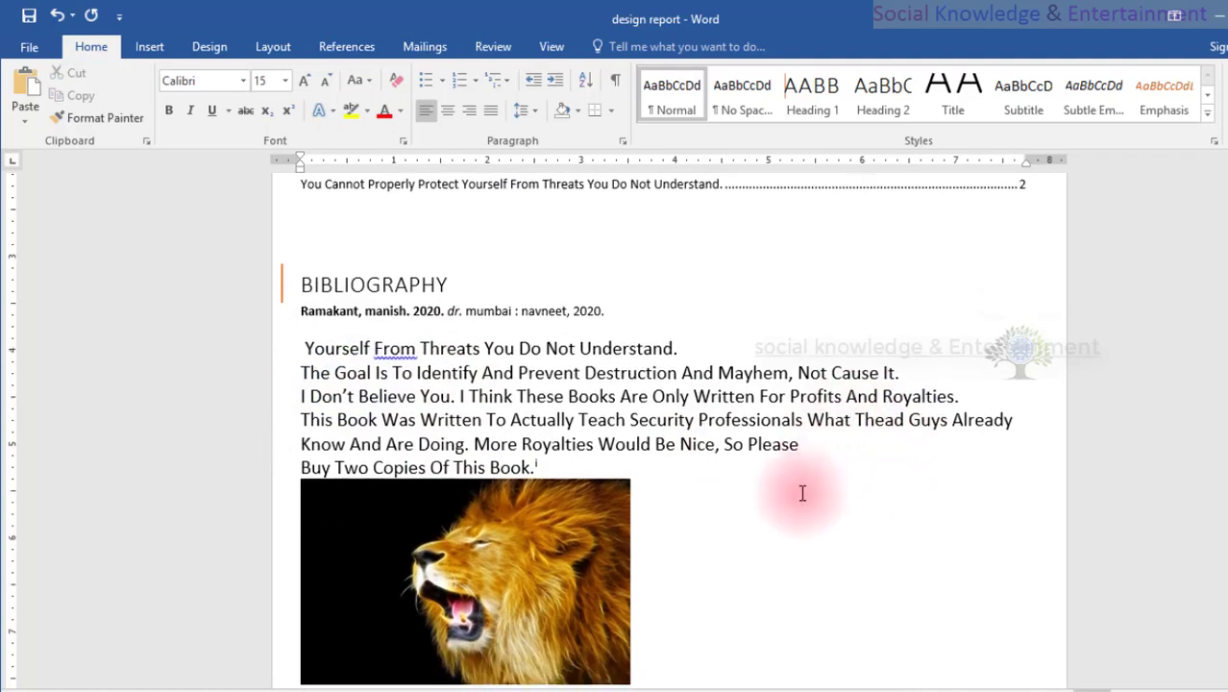
scroll(633, 524, up, 5)
scroll(610, 473, up, 1)
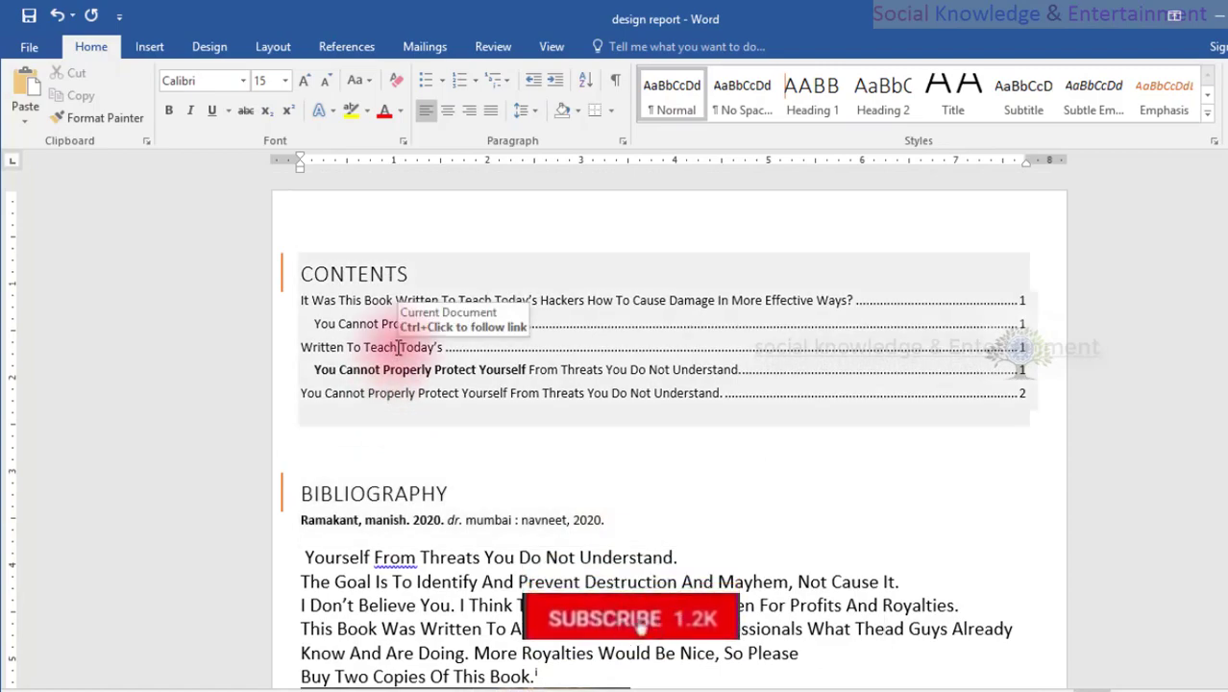
scroll(496, 408, down, 10)
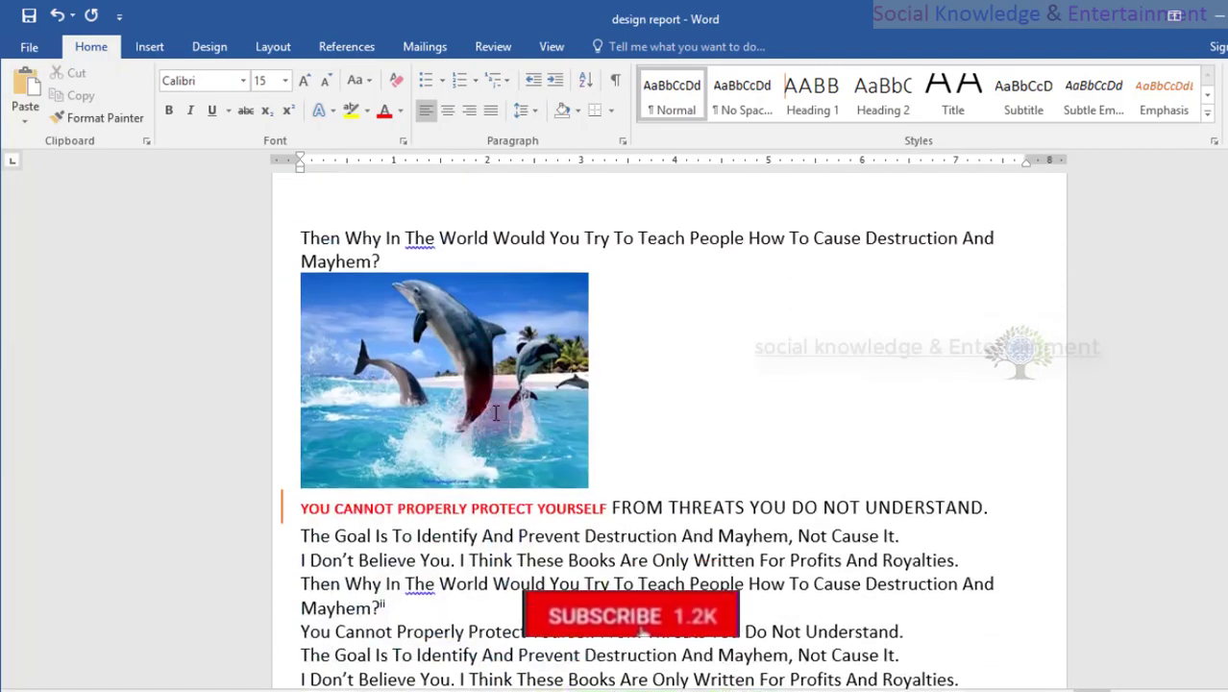
scroll(496, 413, down, 10)
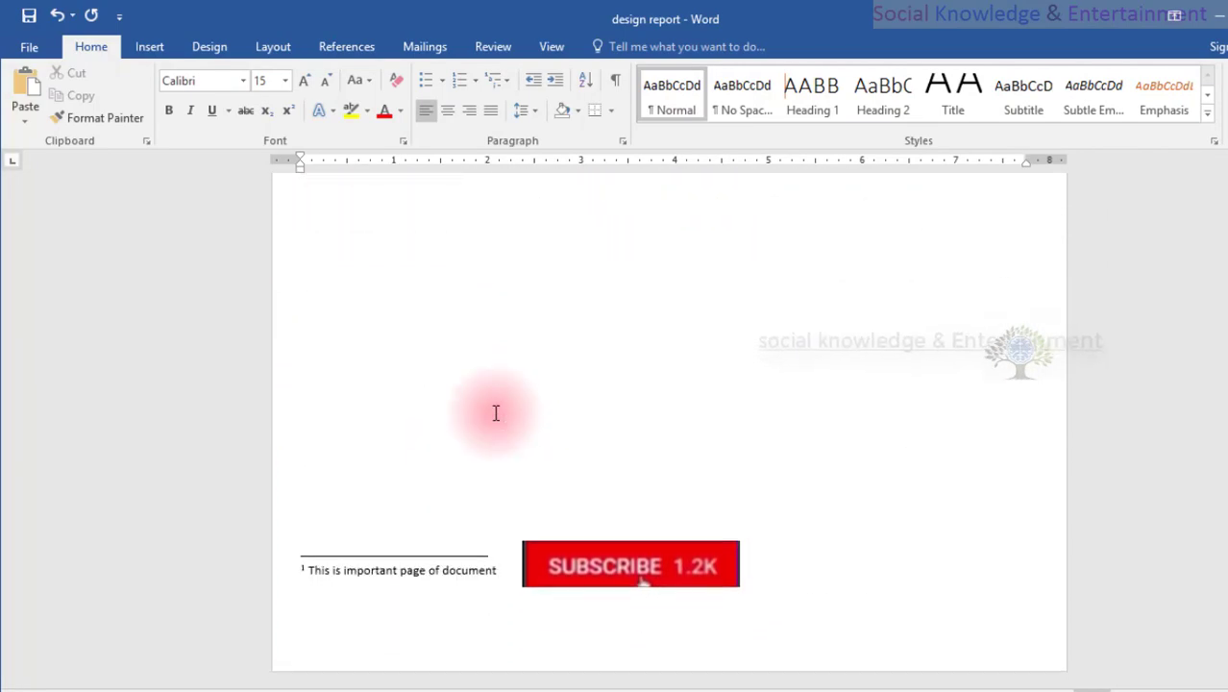
scroll(496, 413, up, 15)
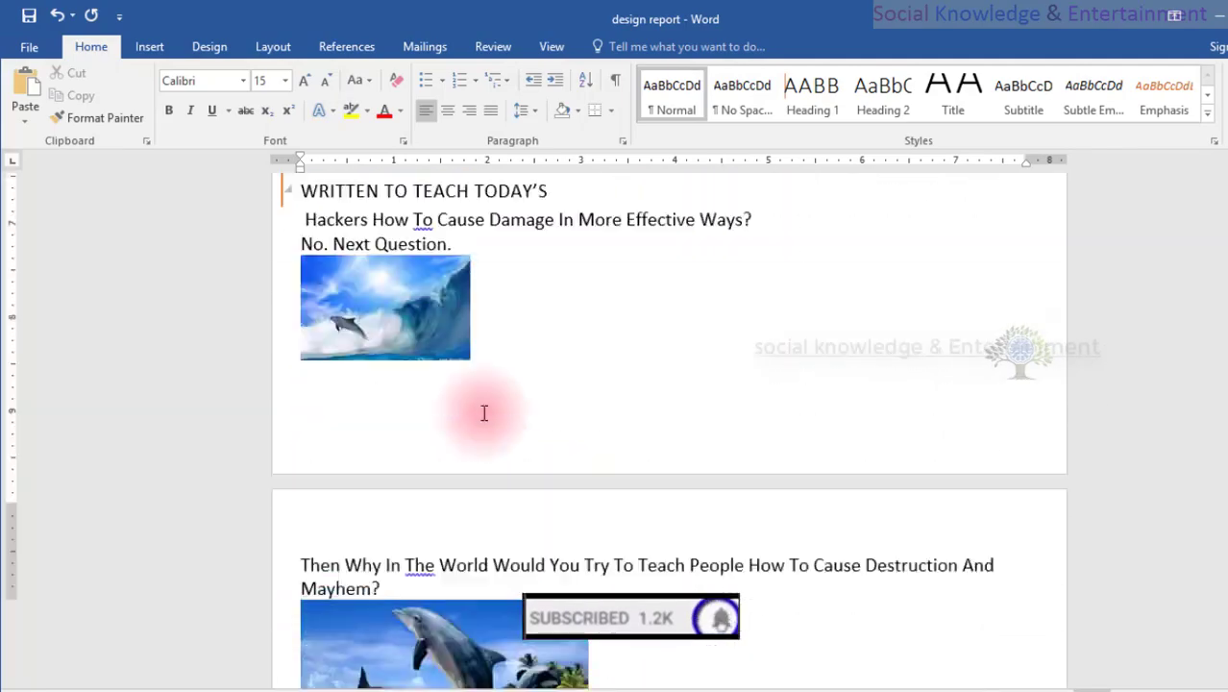
scroll(484, 413, up, 10)
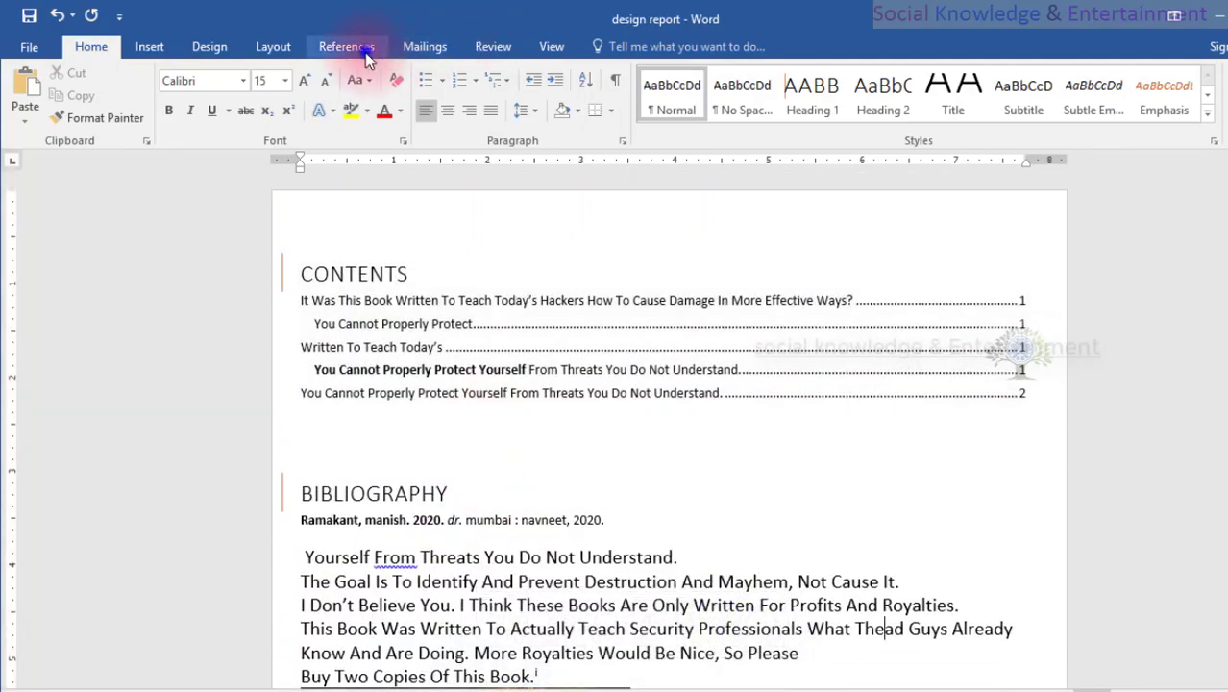
click(348, 47)
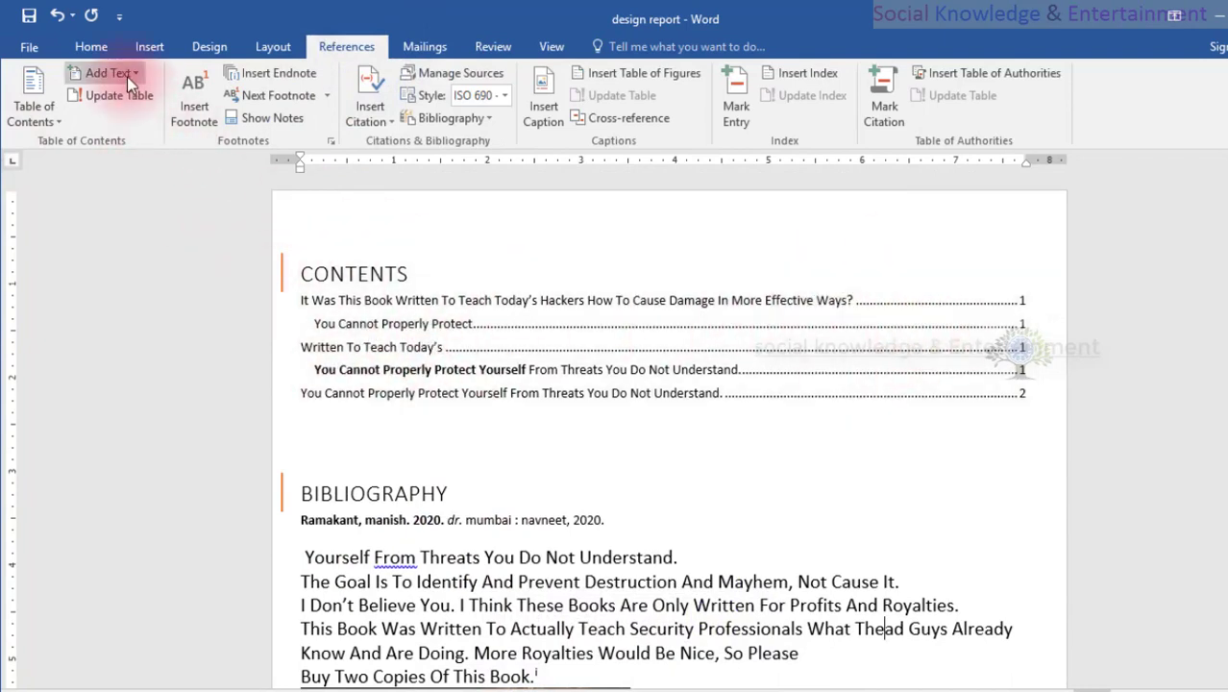
scroll(438, 441, down, 4)
scroll(435, 439, up, 2)
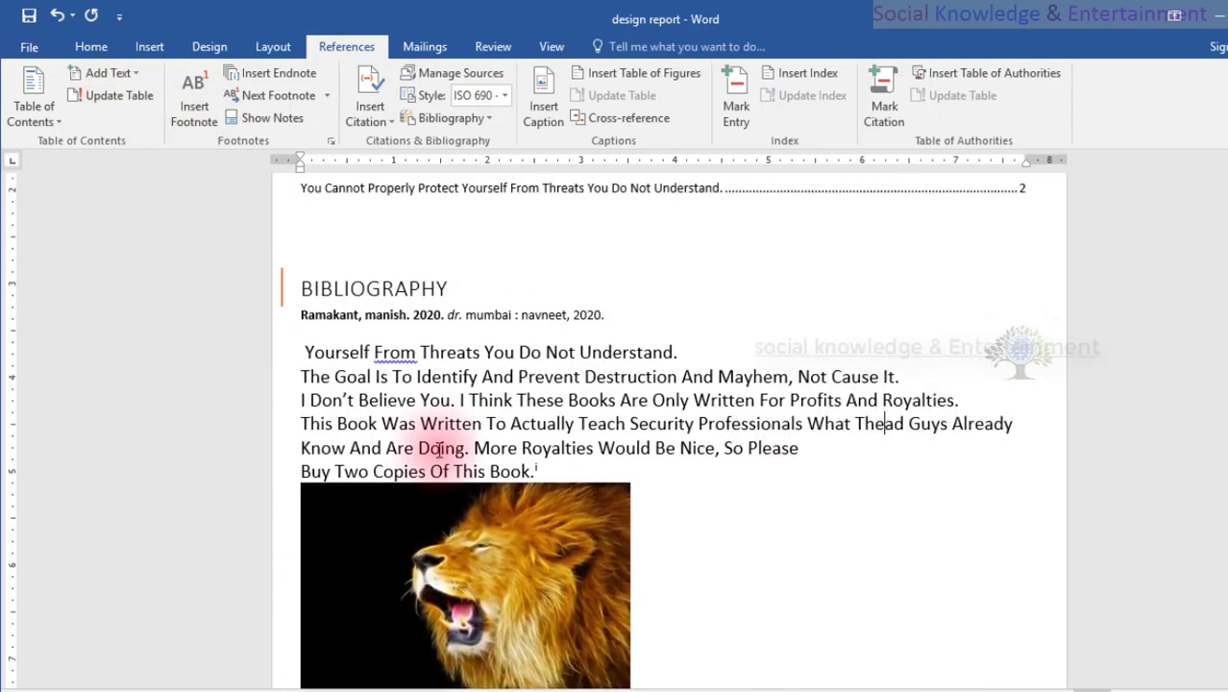
Apply the Intense Quote style to the words "This Book Was Written" in the text above the lion picture.
drag(451, 423, 302, 417)
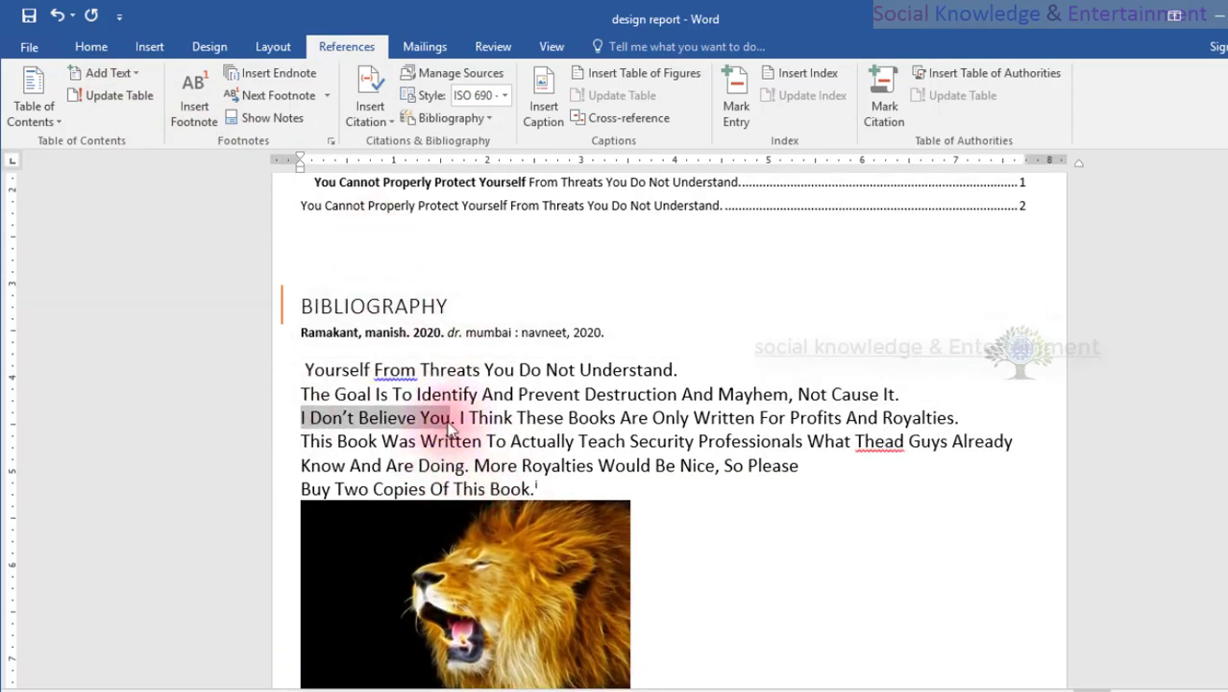
drag(465, 416, 286, 420)
click(399, 440)
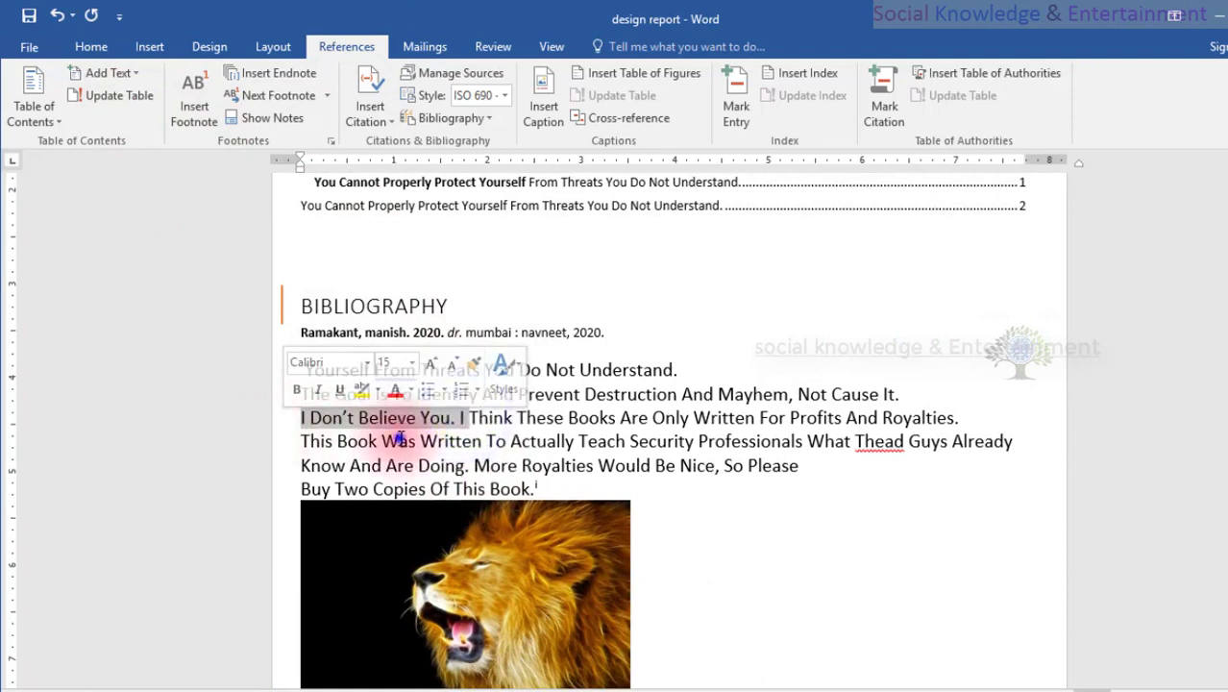
drag(483, 442, 293, 442)
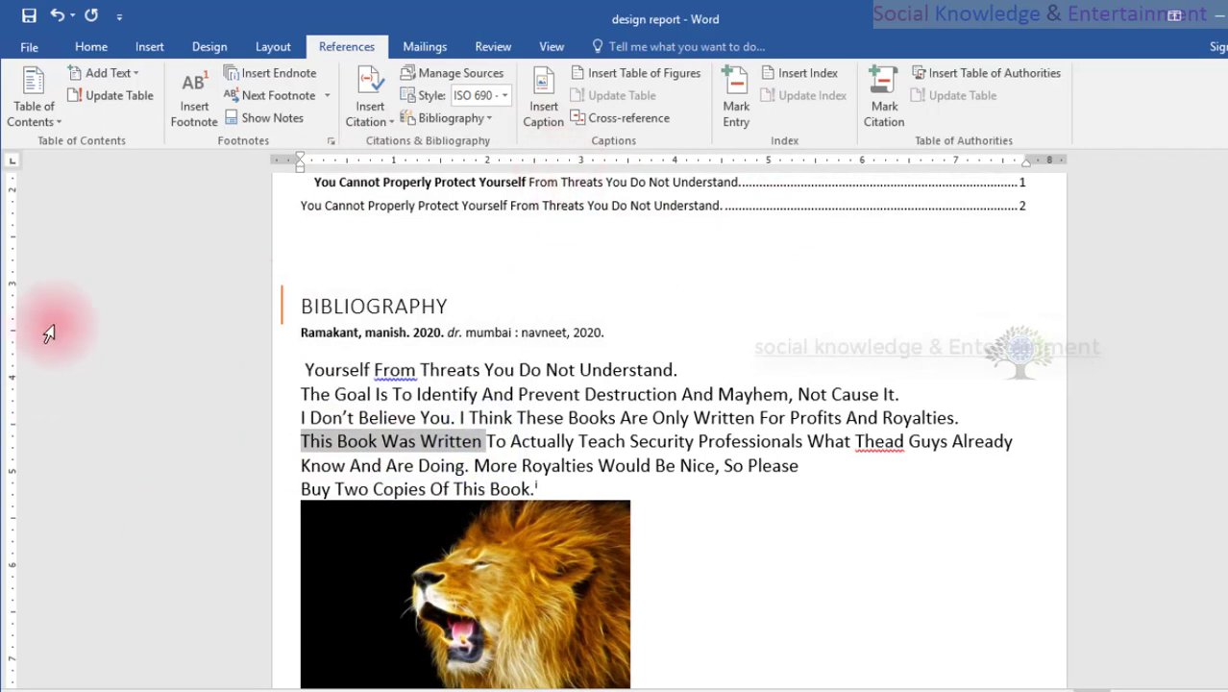
click(91, 48)
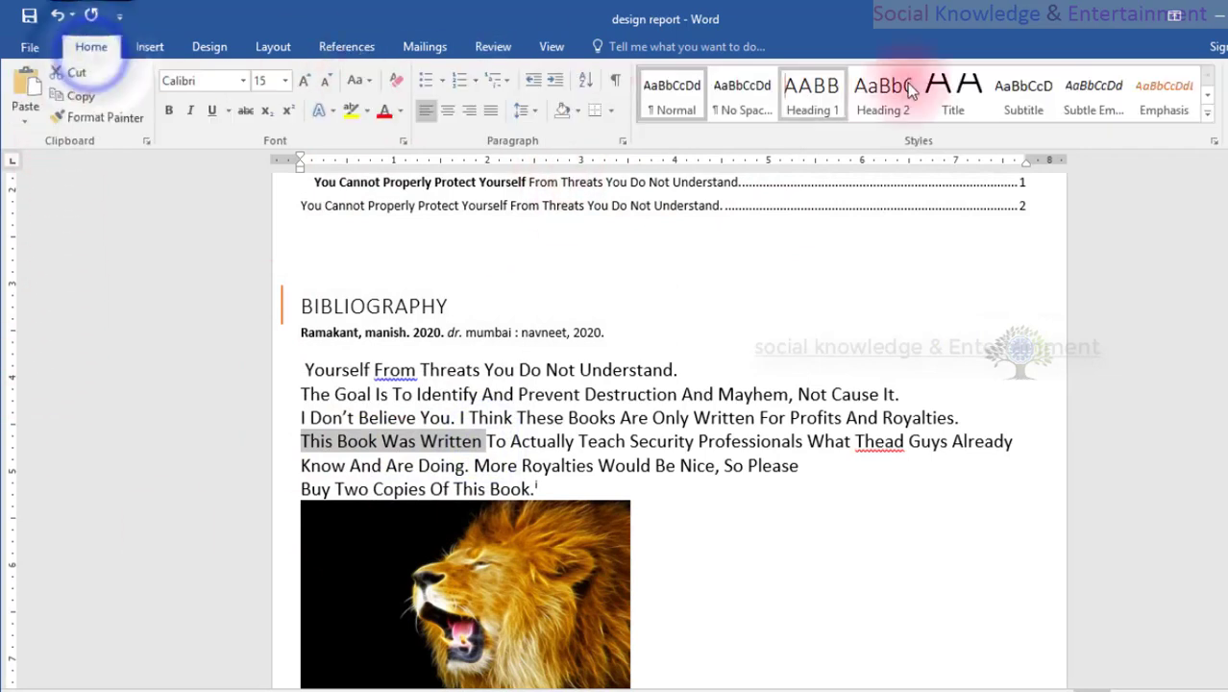
click(1207, 97)
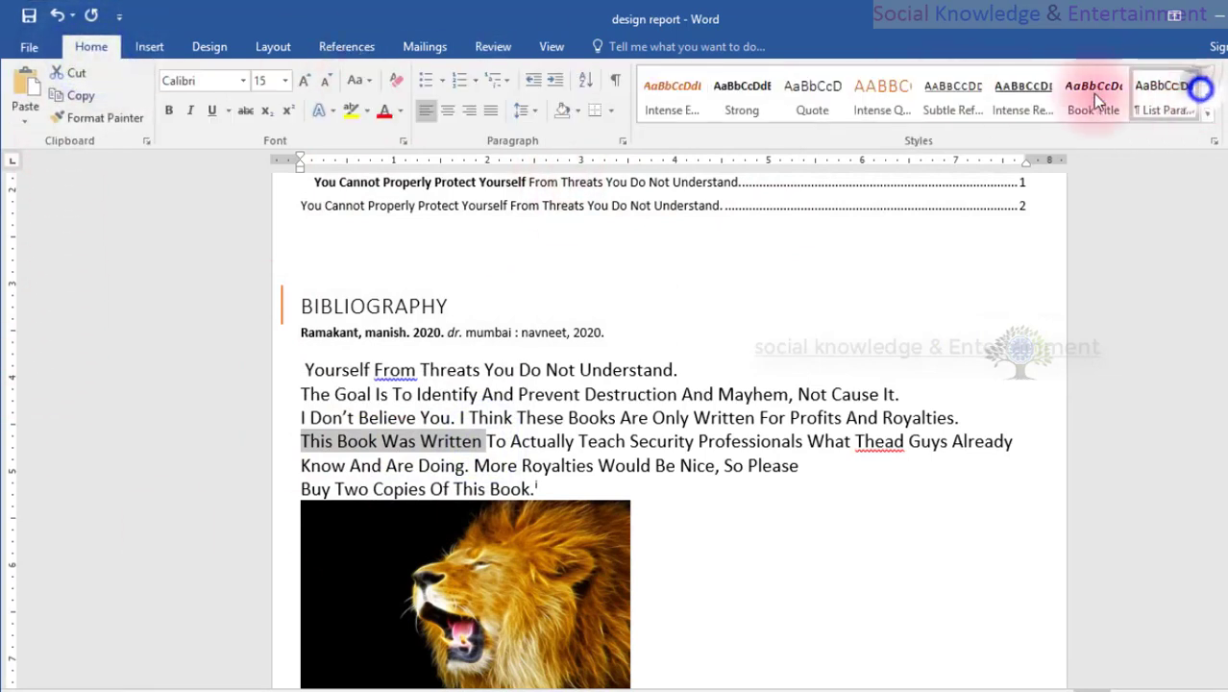
click(692, 88)
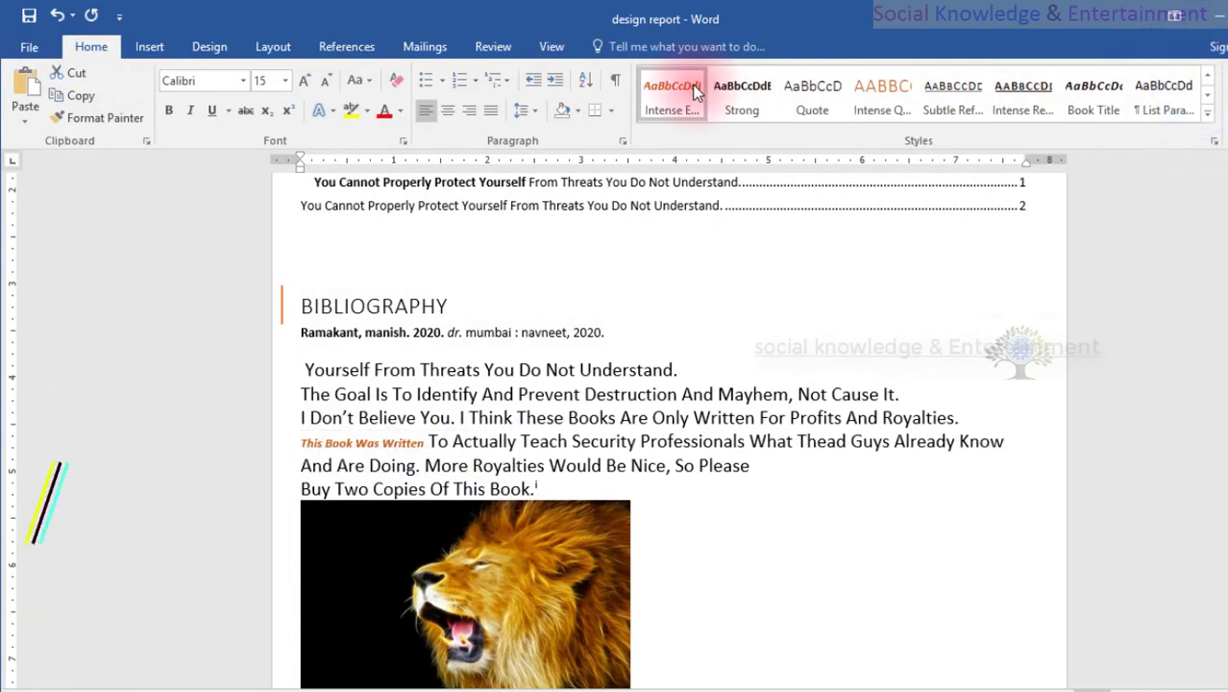
click(870, 91)
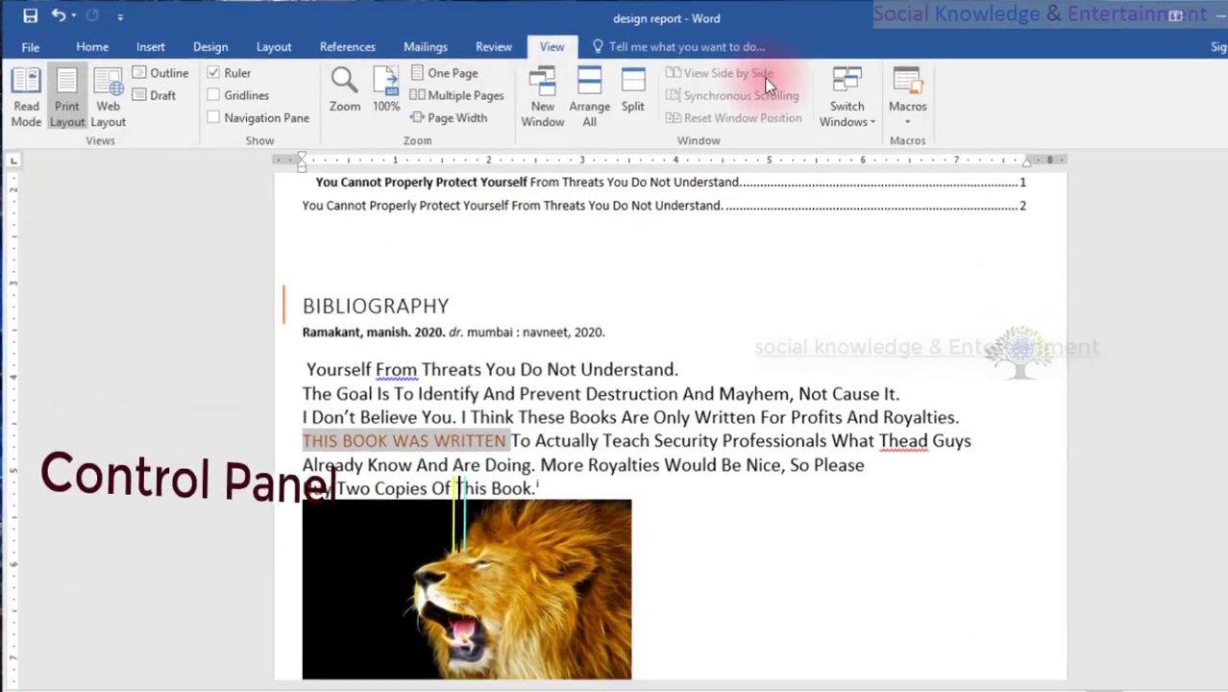
Add the paragraph starting "This Book Was Written" to the table of contents headings as Level 2.
click(352, 43)
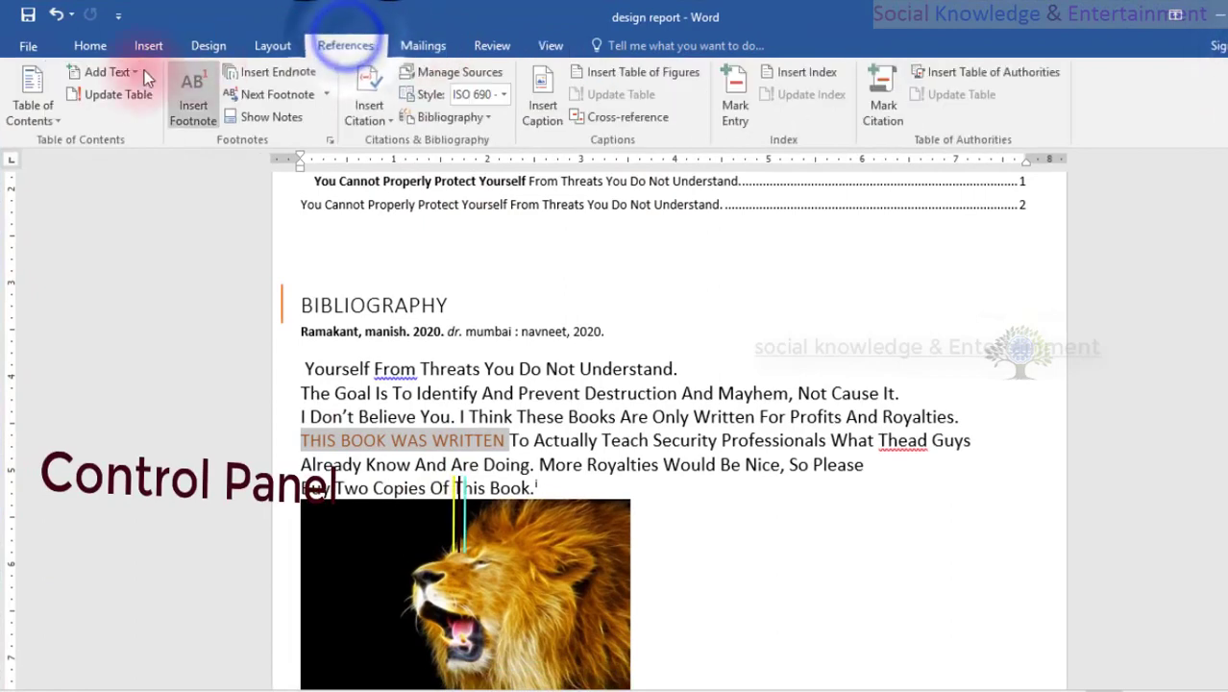
click(114, 73)
click(114, 142)
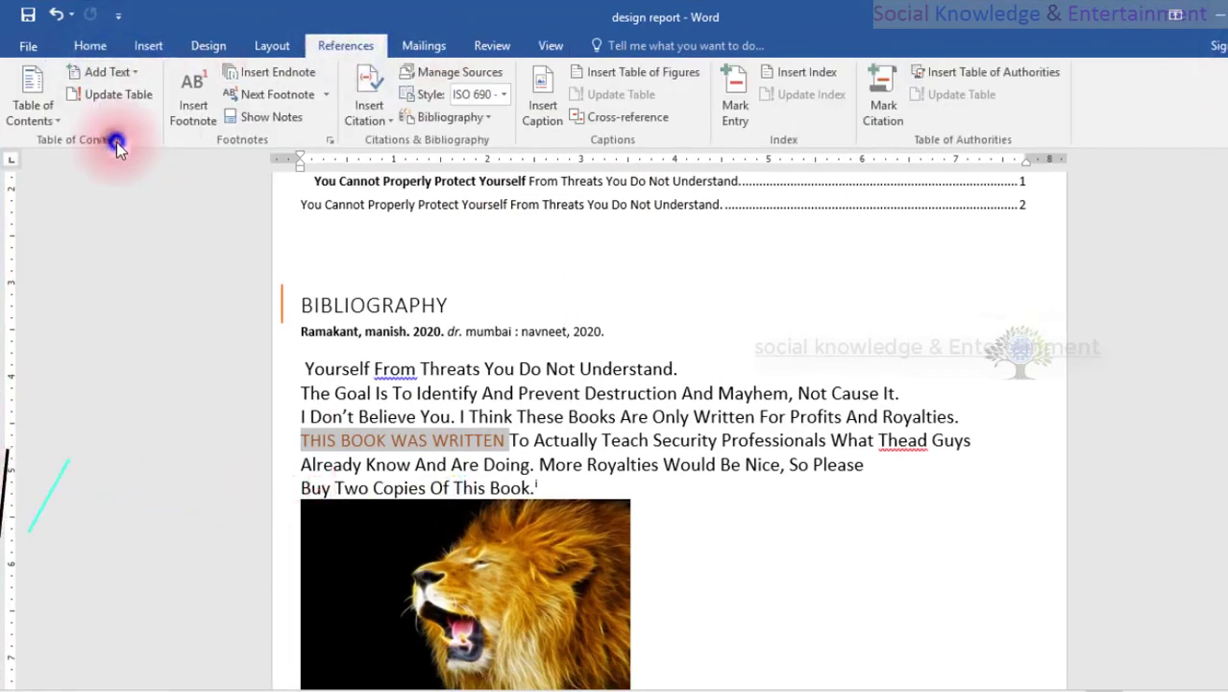
Update the table of contents so its entries match the current headings.
click(562, 308)
scroll(566, 338, up, 3)
click(567, 358)
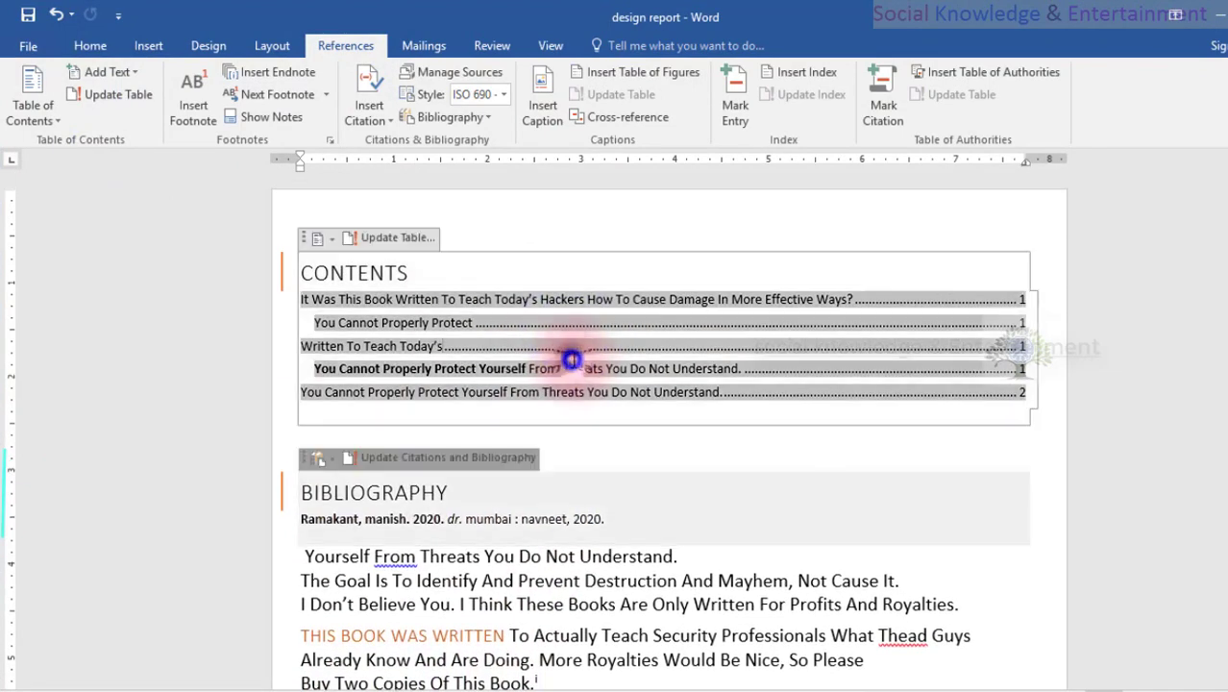
click(103, 95)
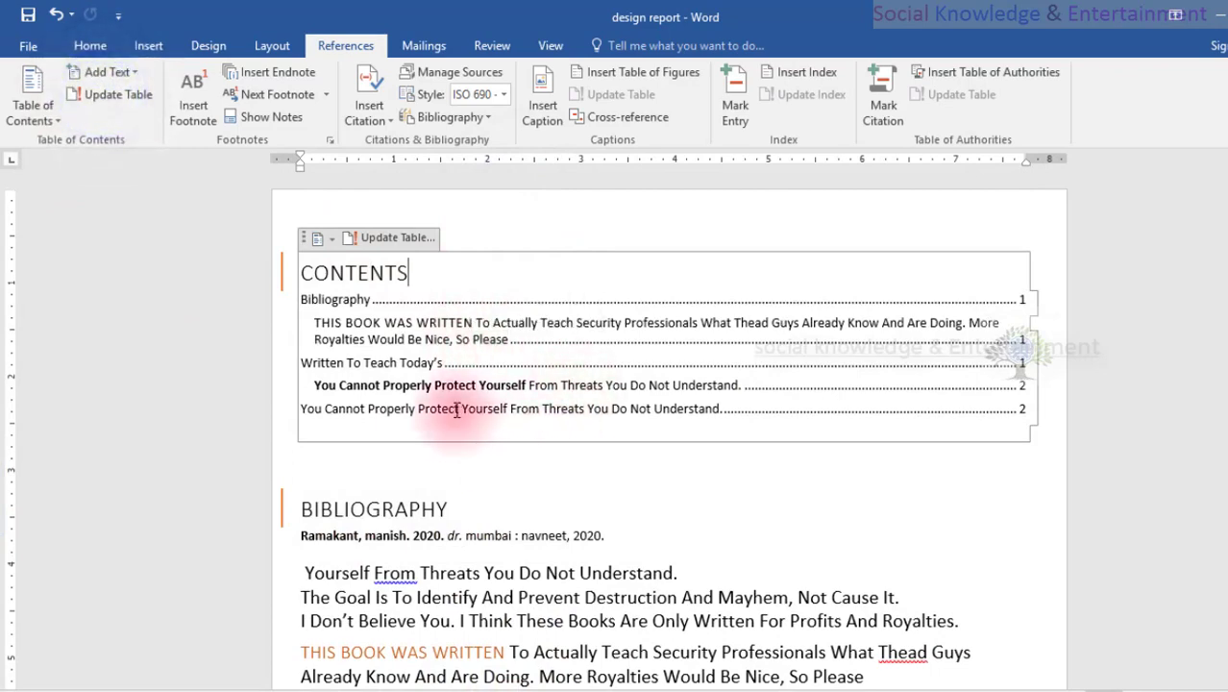
Compare the updated contents entries and page numbers with the headings in the report body.
scroll(428, 392, down, 3)
scroll(405, 488, up, 2)
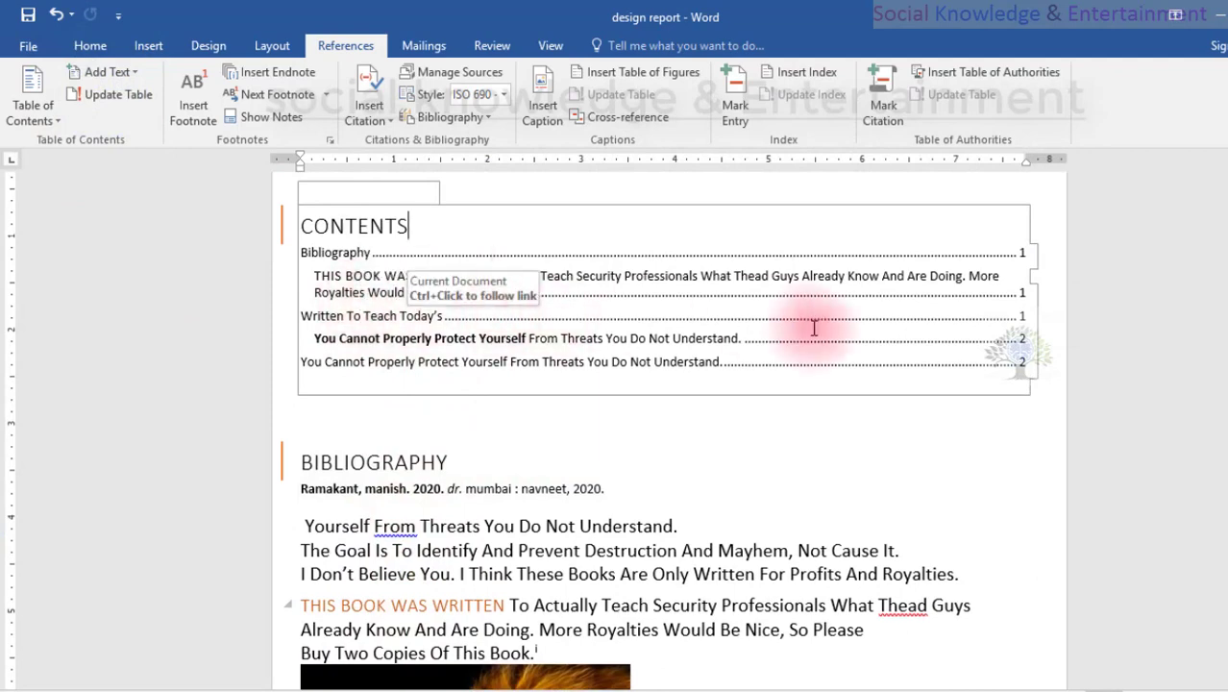
scroll(825, 311, down, 1)
scroll(797, 313, down, 4)
scroll(673, 374, up, 1)
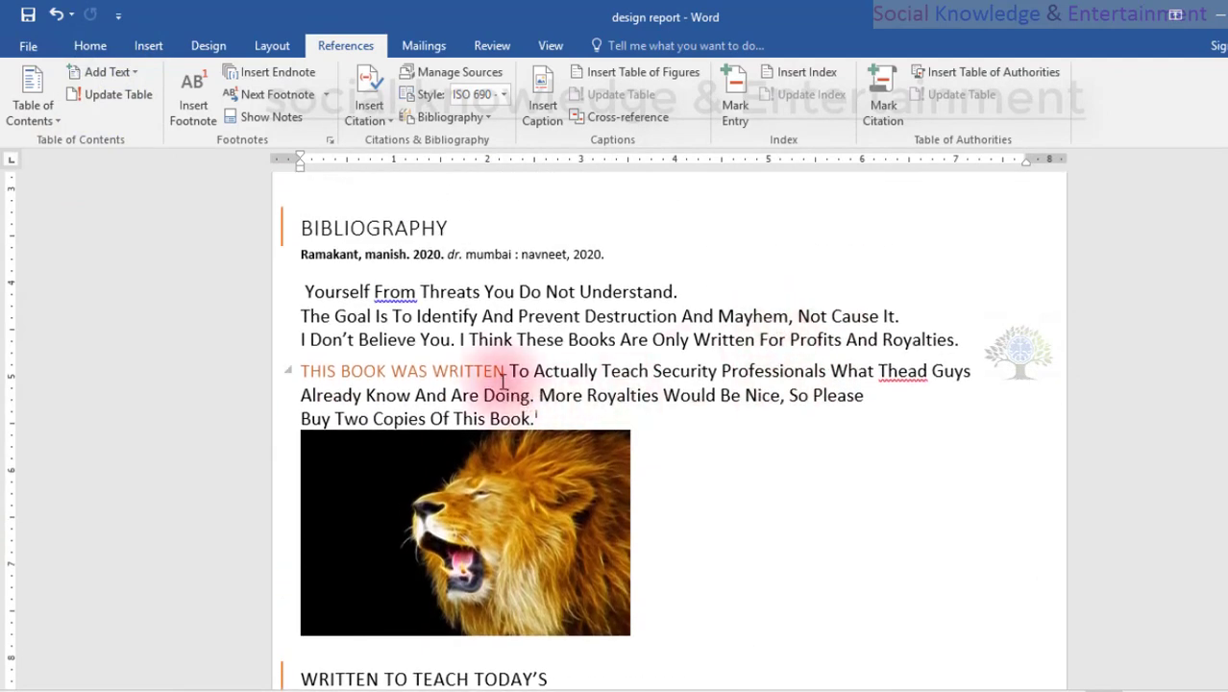
scroll(507, 363, up, 4)
scroll(507, 363, down, 10)
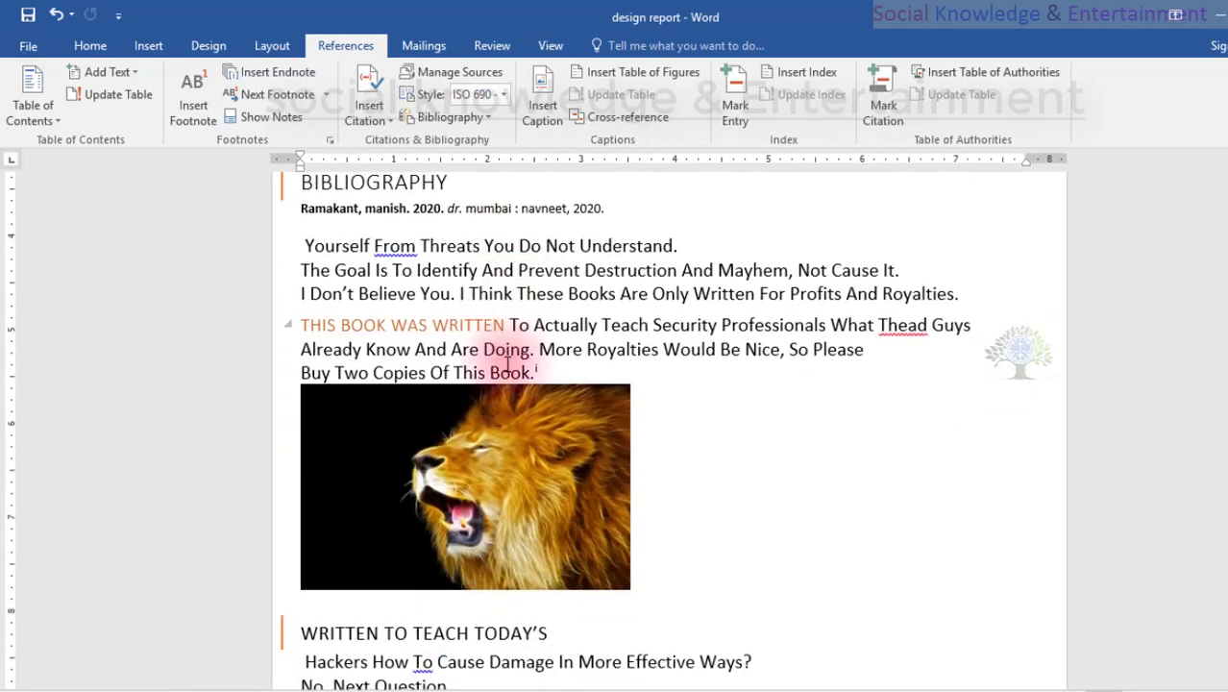
scroll(508, 363, up, 3)
scroll(507, 363, up, 7)
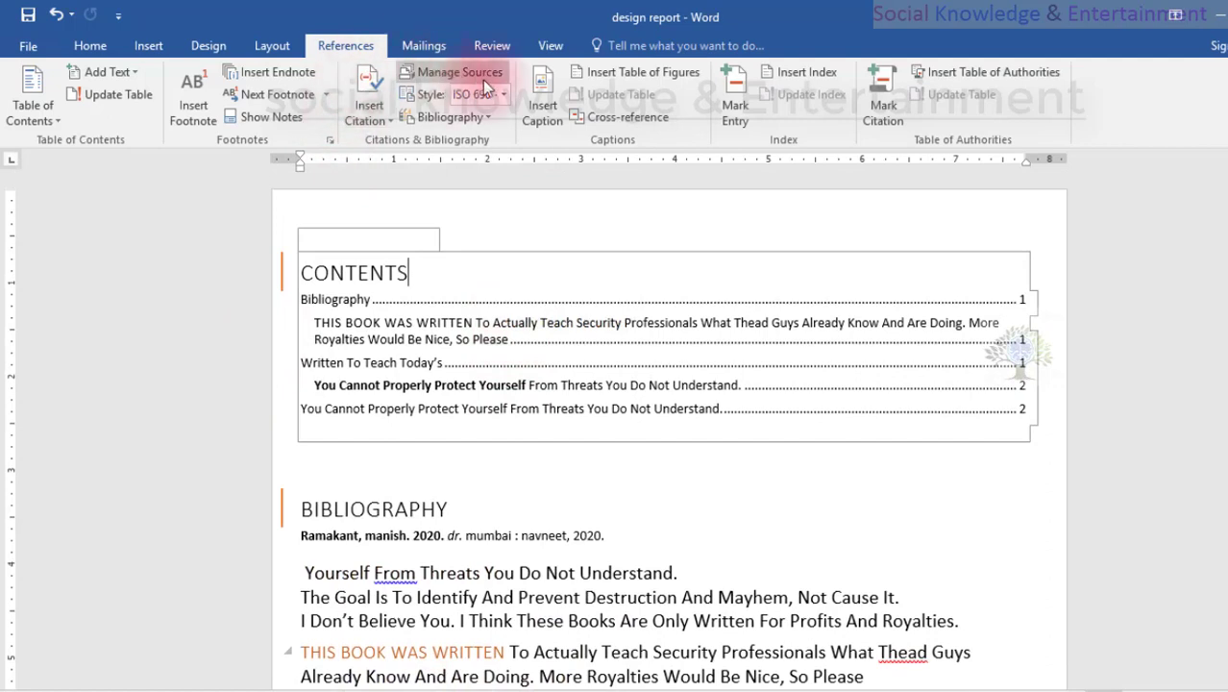
Examine the label choices available for captions without inserting one.
click(543, 118)
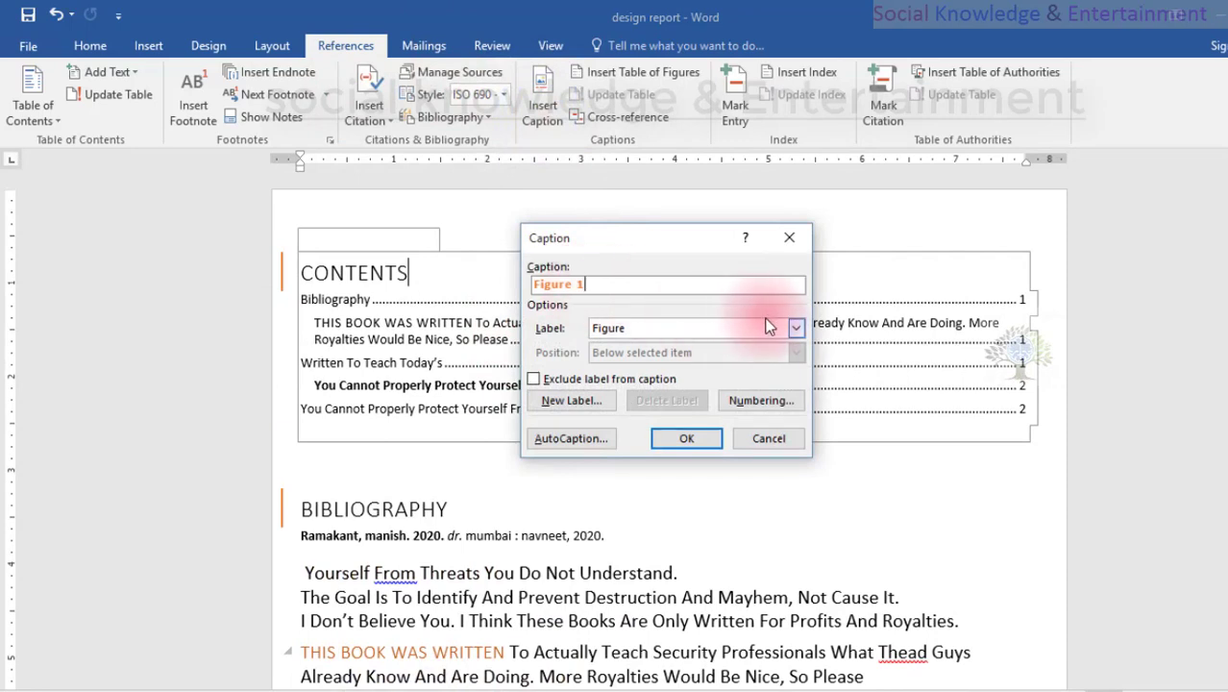
click(793, 330)
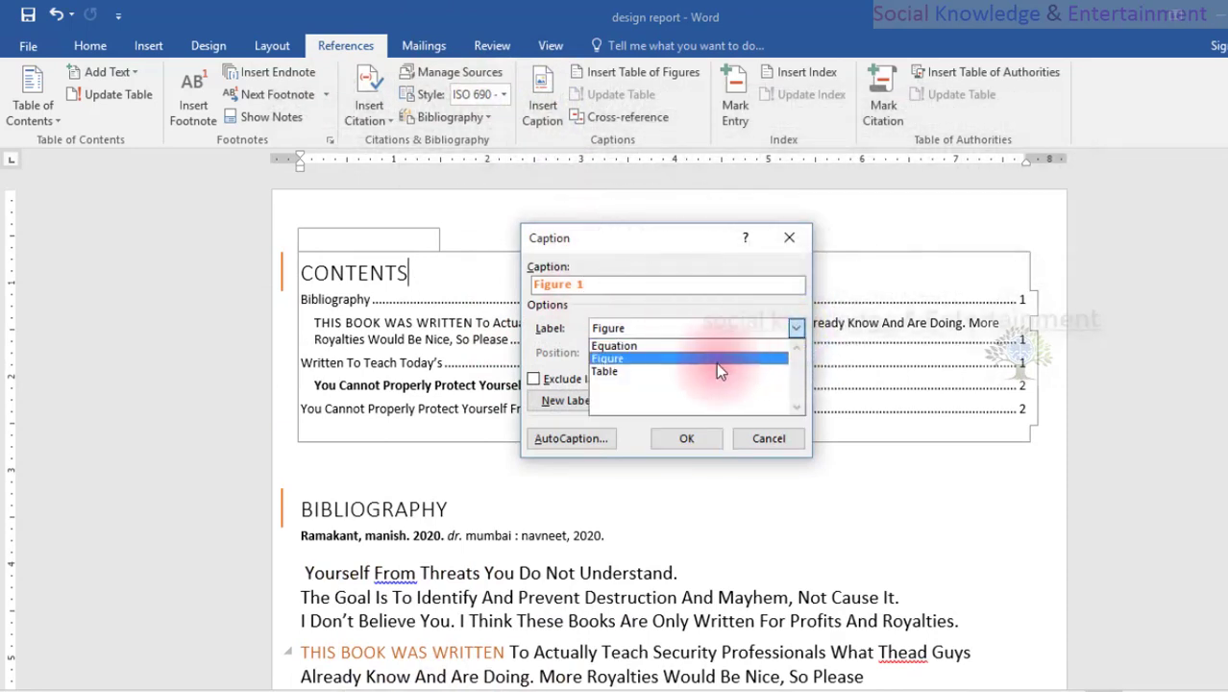
click(771, 444)
click(771, 444)
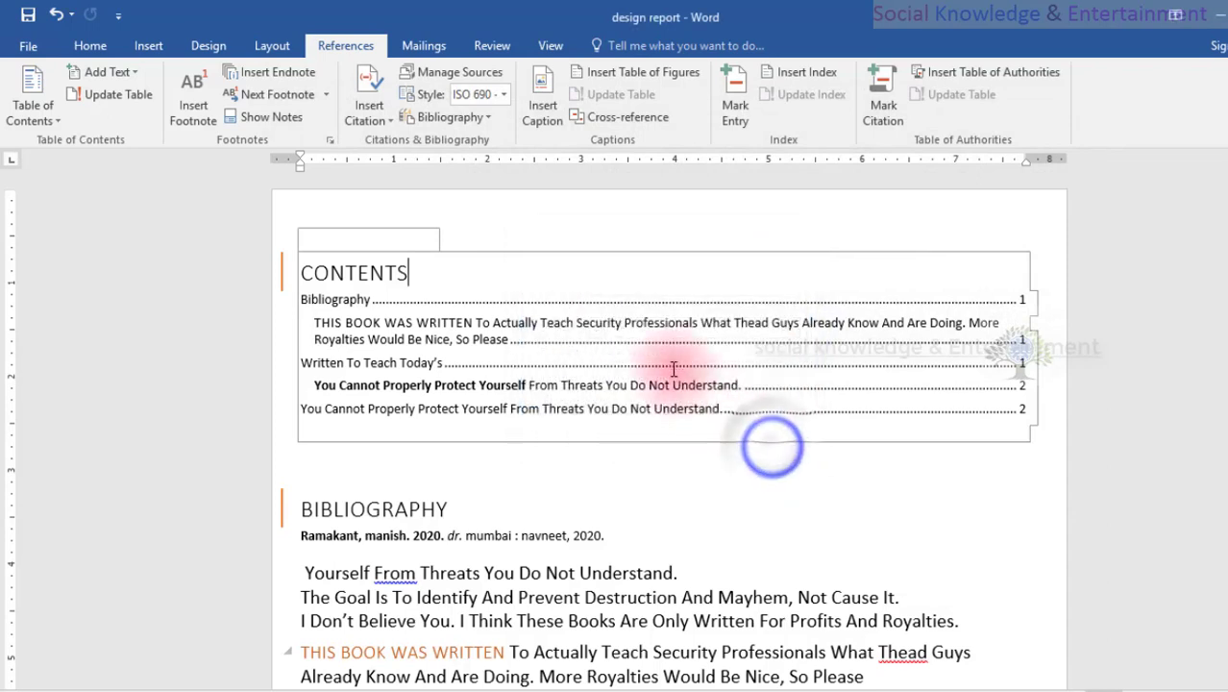
click(524, 112)
click(589, 279)
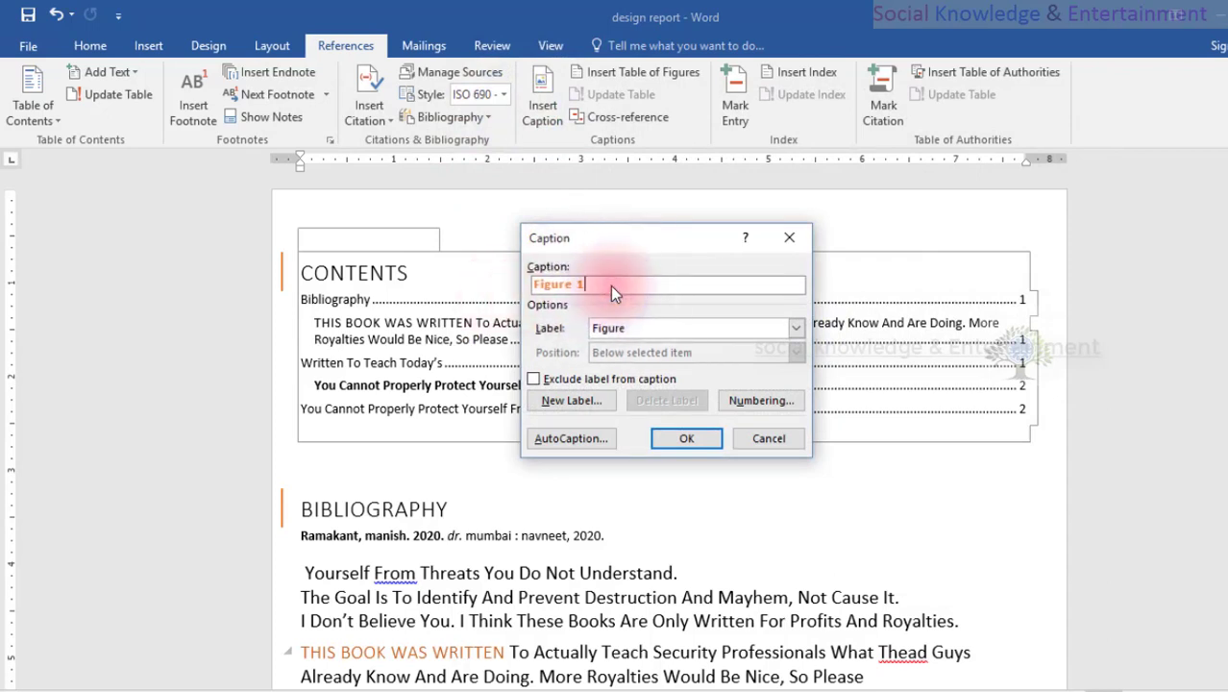
click(596, 330)
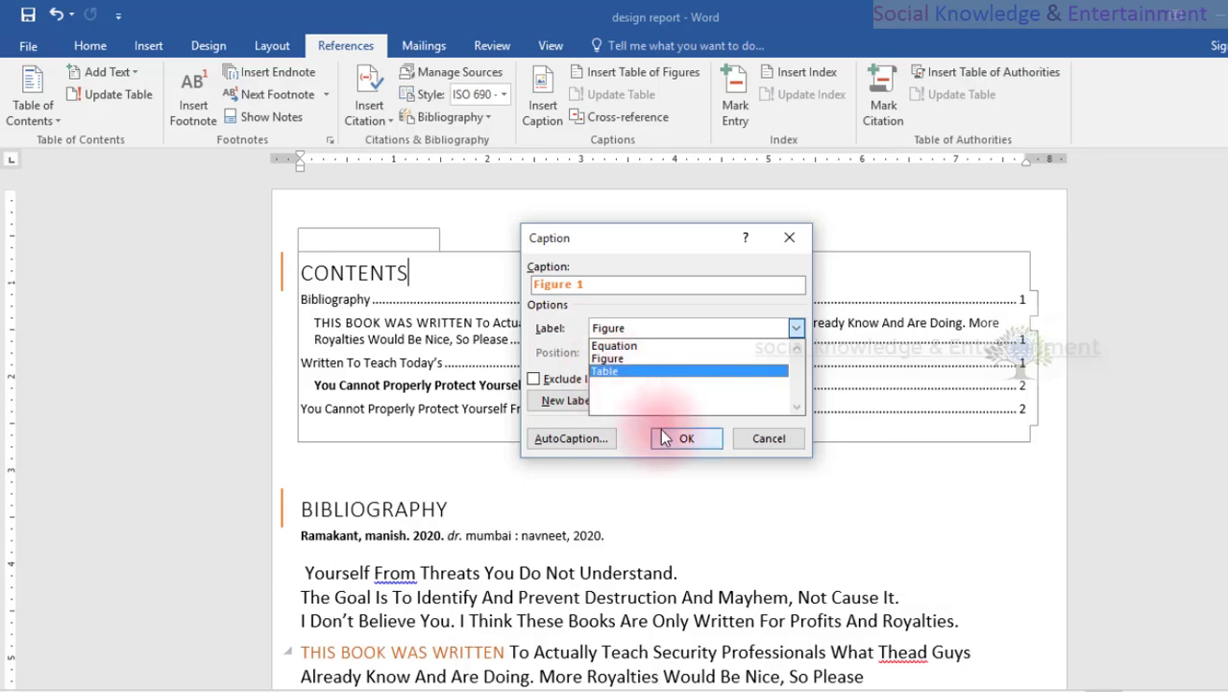
click(748, 434)
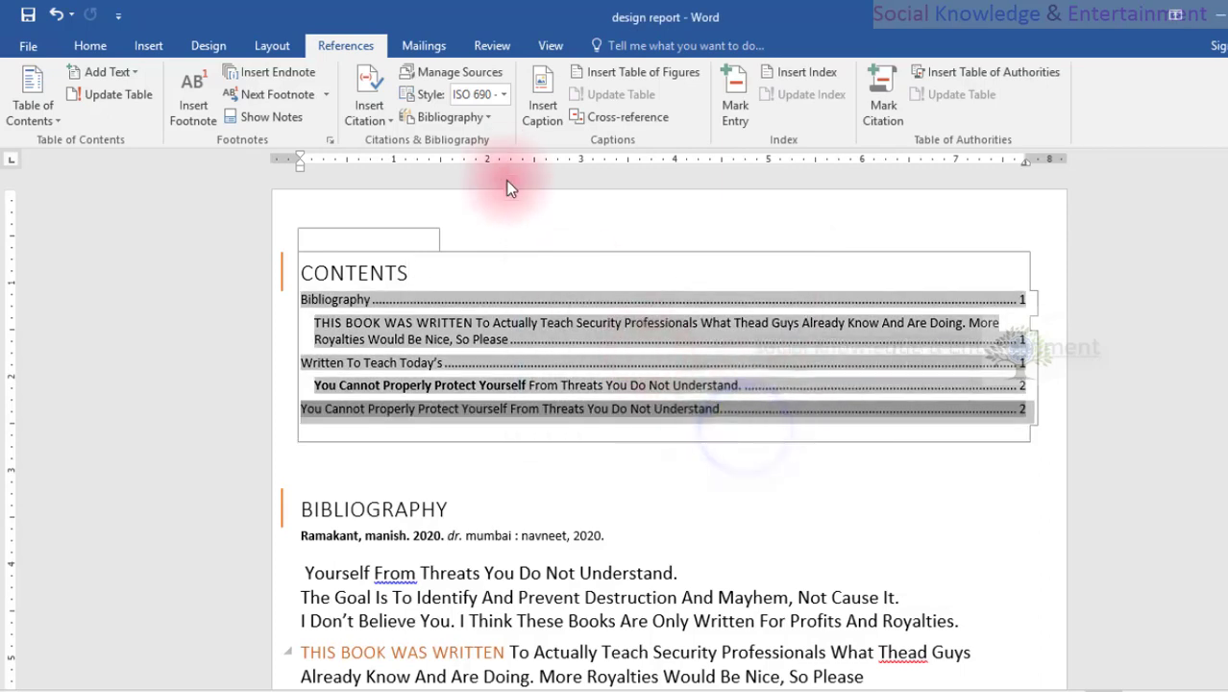
Start a caption at the Bibliography entry in the contents and create a new caption label named "pic 1".
click(548, 292)
click(544, 113)
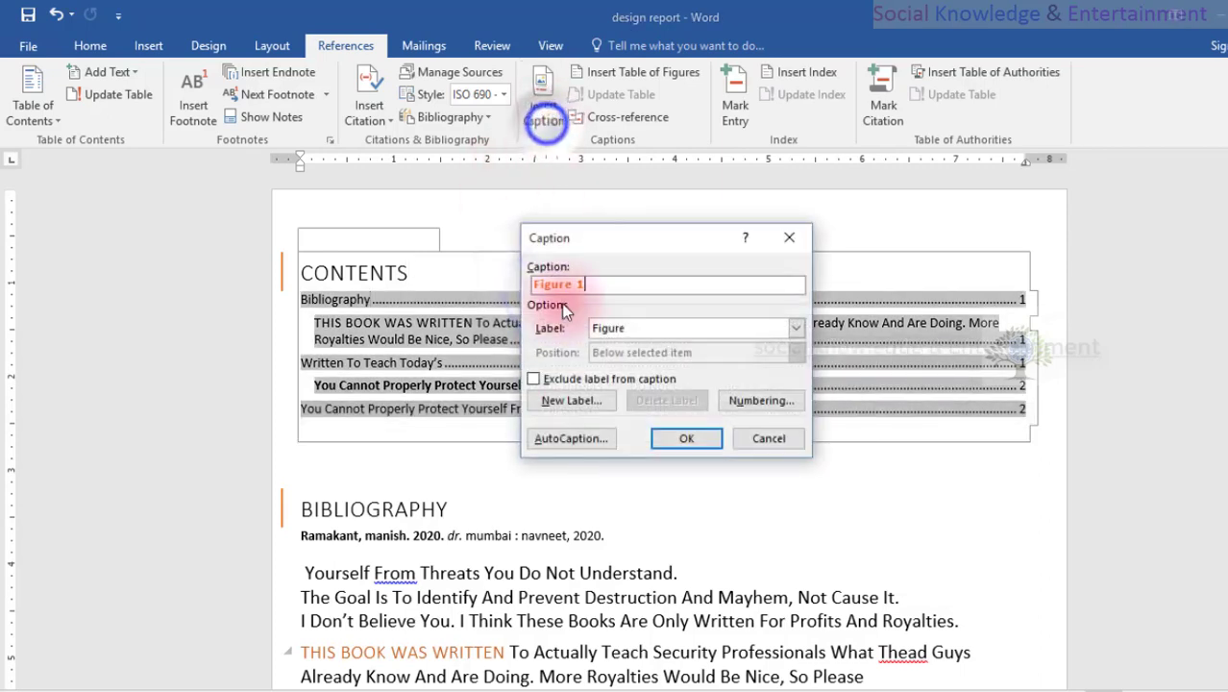
click(572, 401)
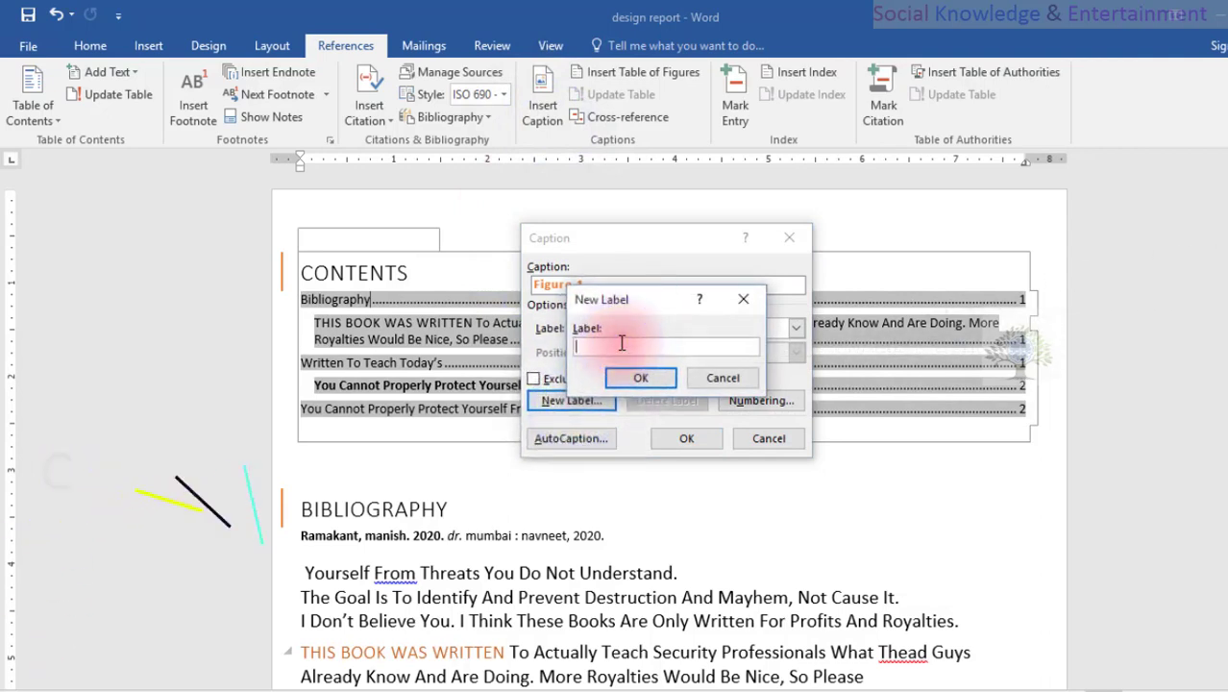
text(pi)
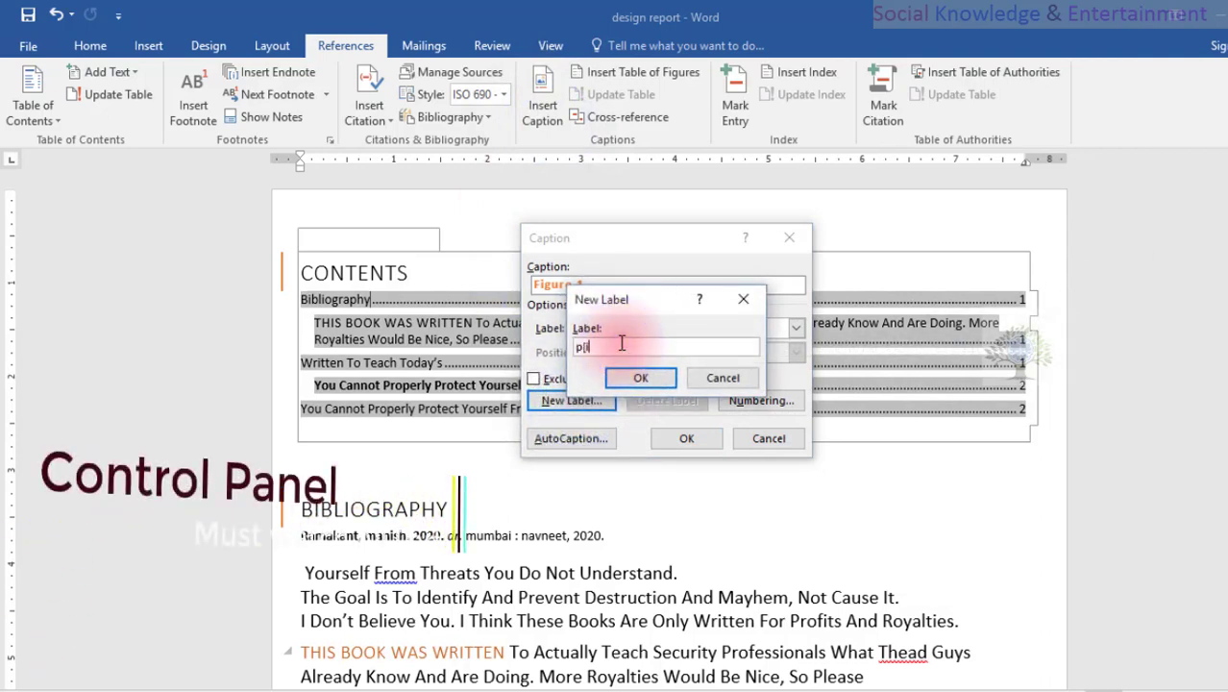
text([ic)
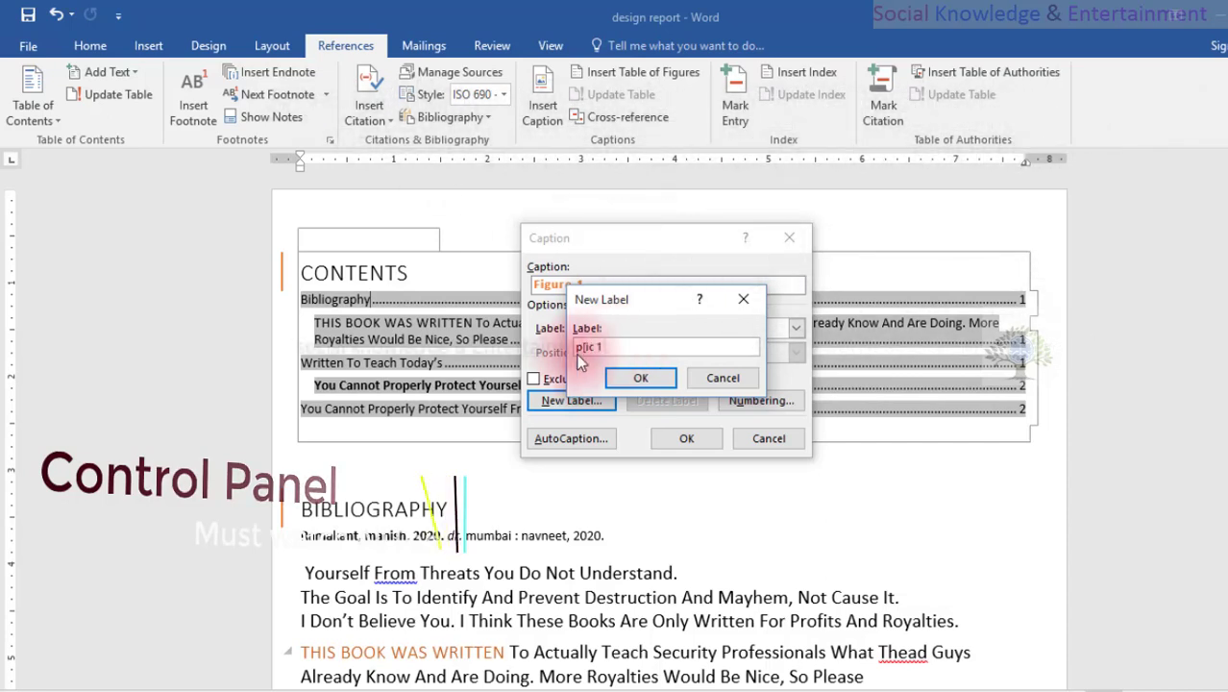
click(625, 379)
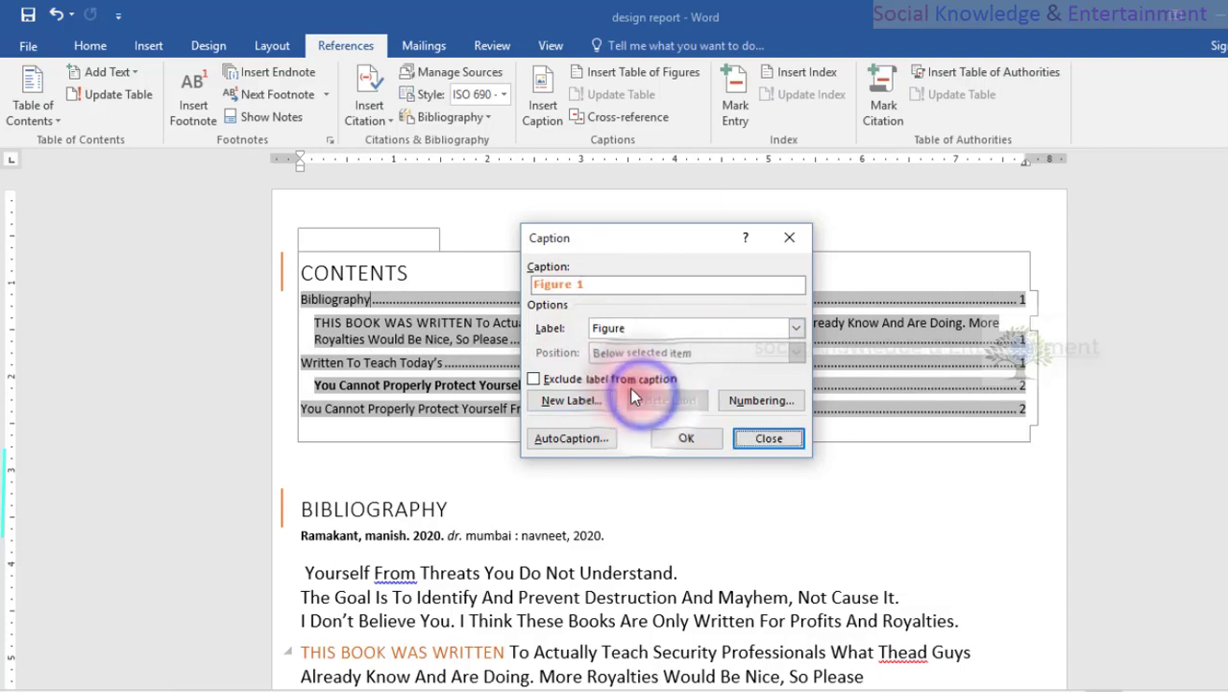
click(602, 397)
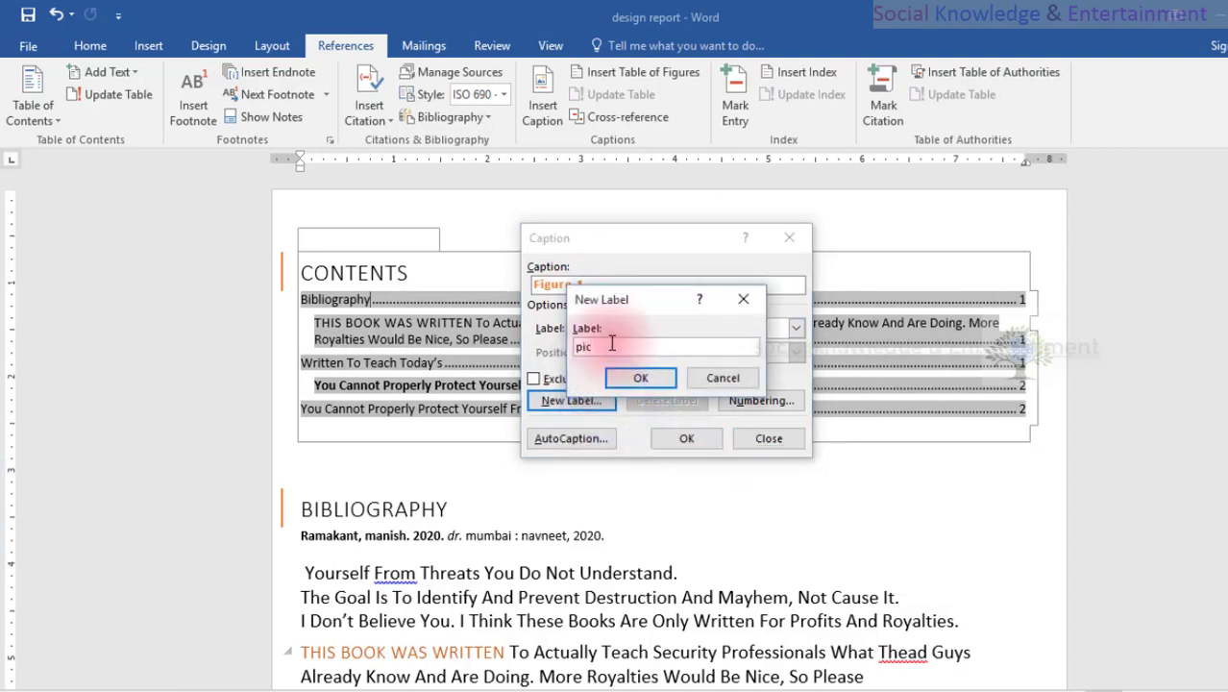
key(Return)
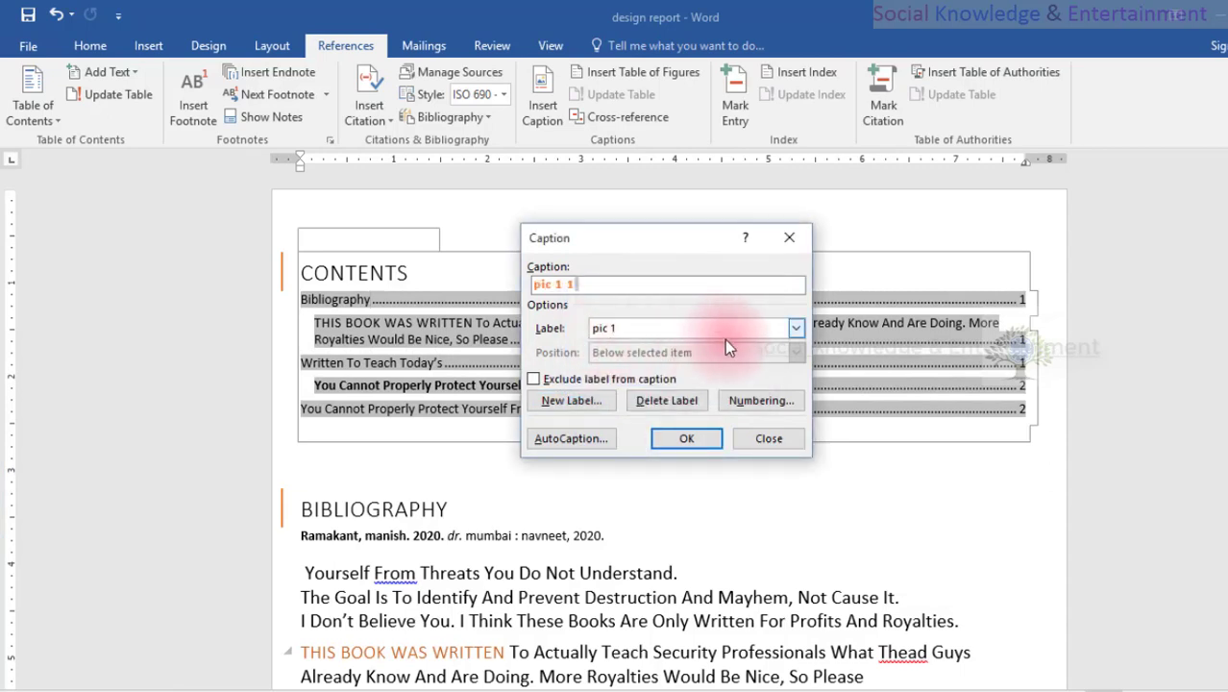
Check the caption label and numbering format choices, and insert the caption "pic 1 1" at the Bibliography entry in the contents.
click(794, 328)
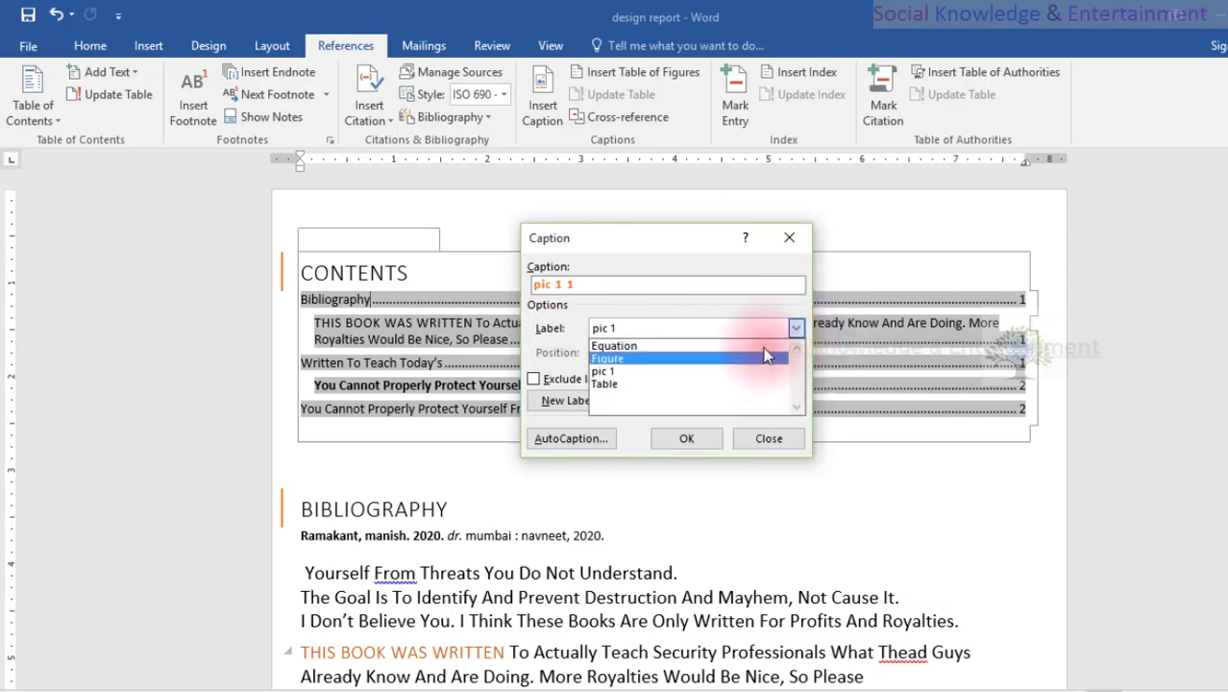
click(748, 288)
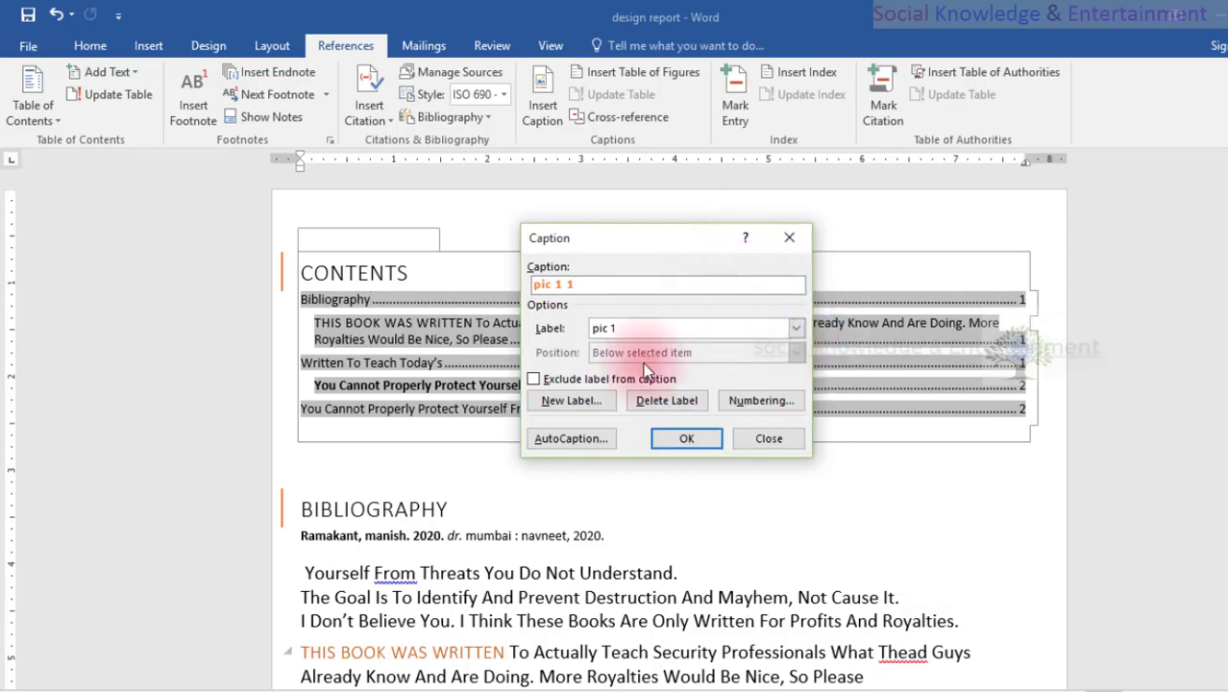
click(730, 400)
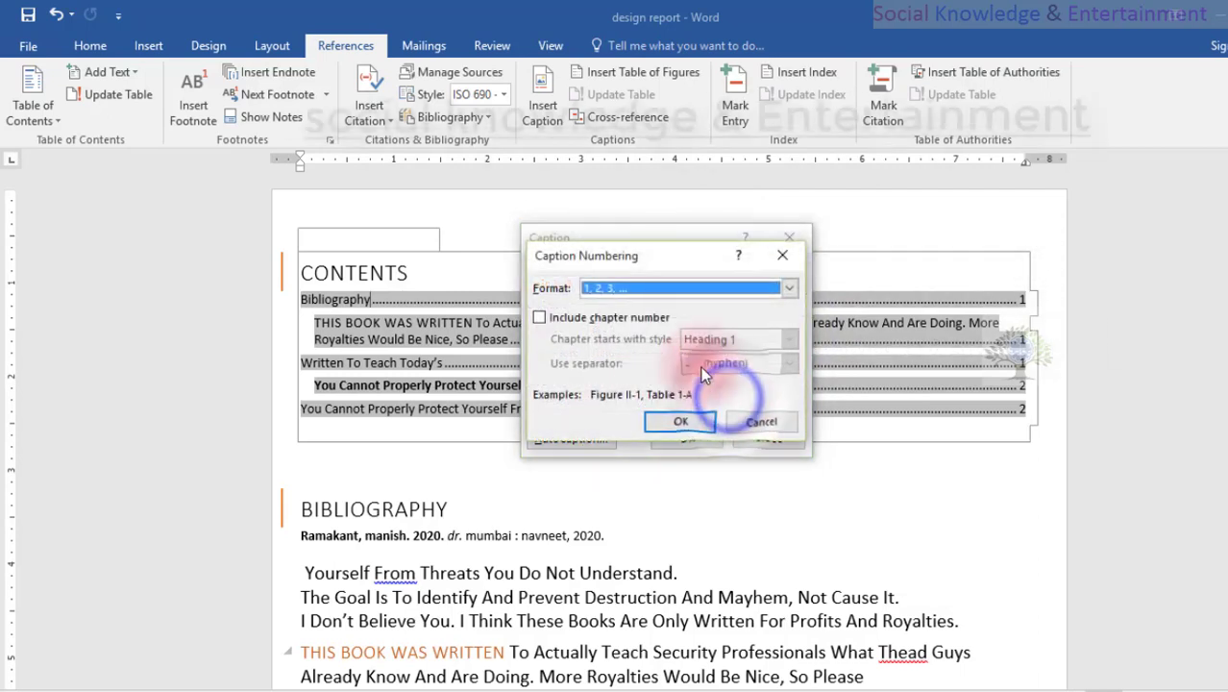
click(653, 293)
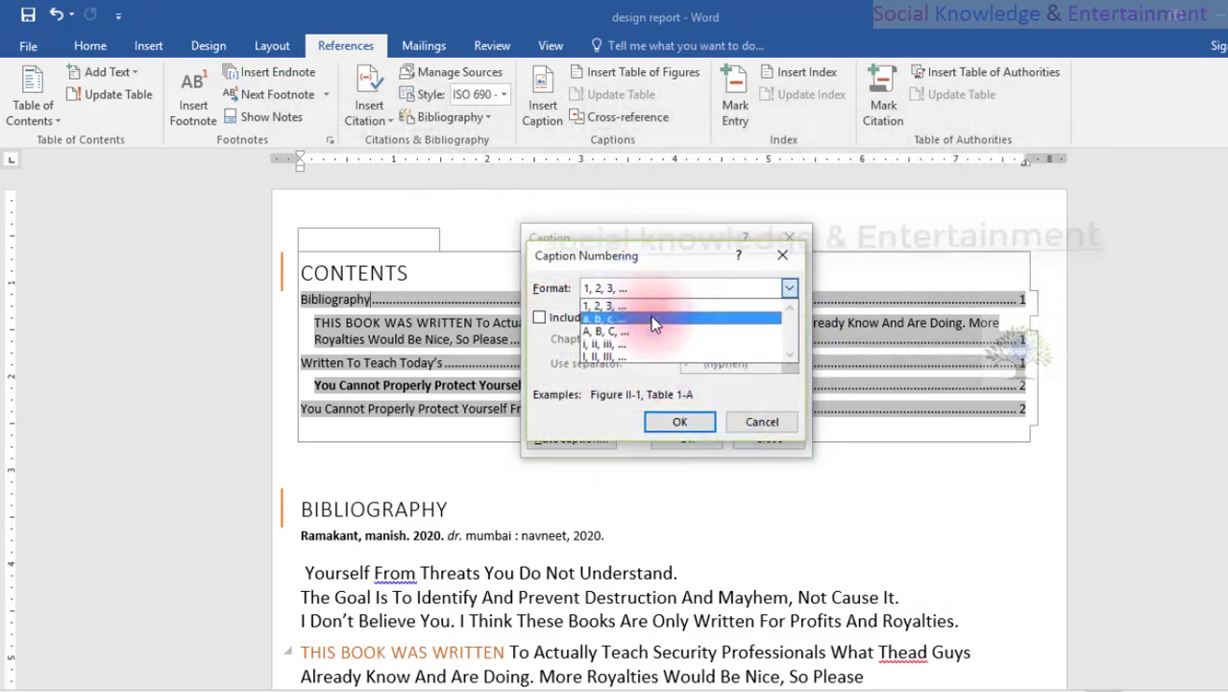
click(739, 419)
click(739, 419)
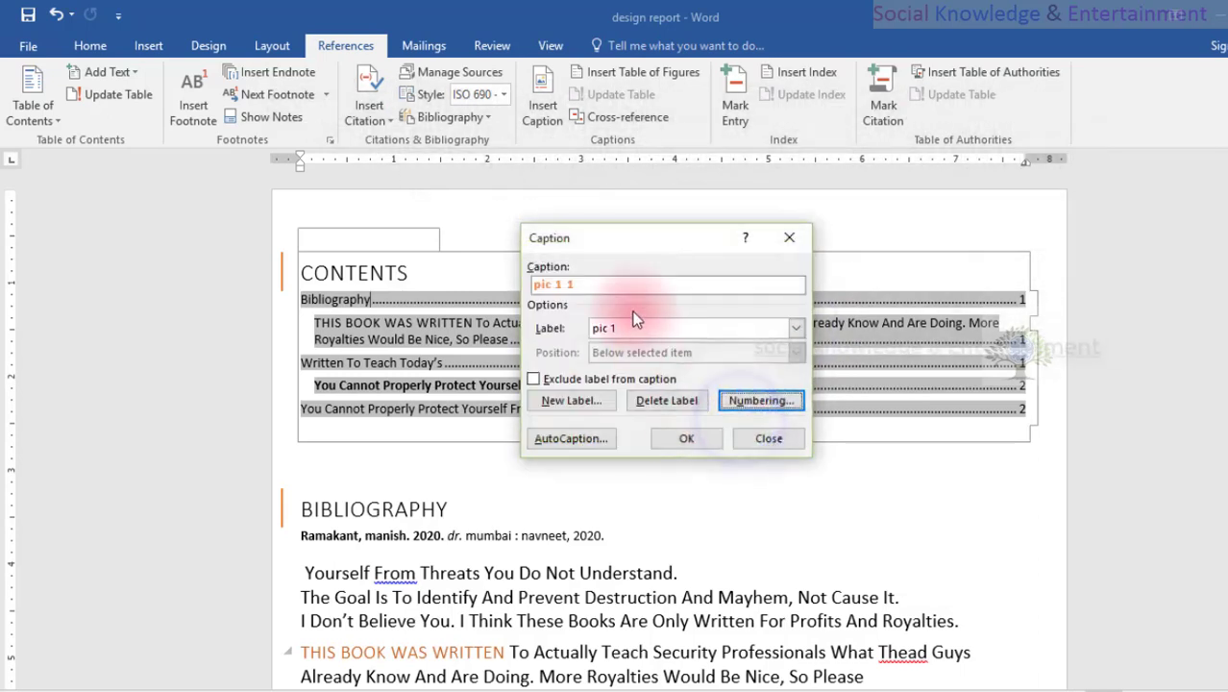
click(701, 434)
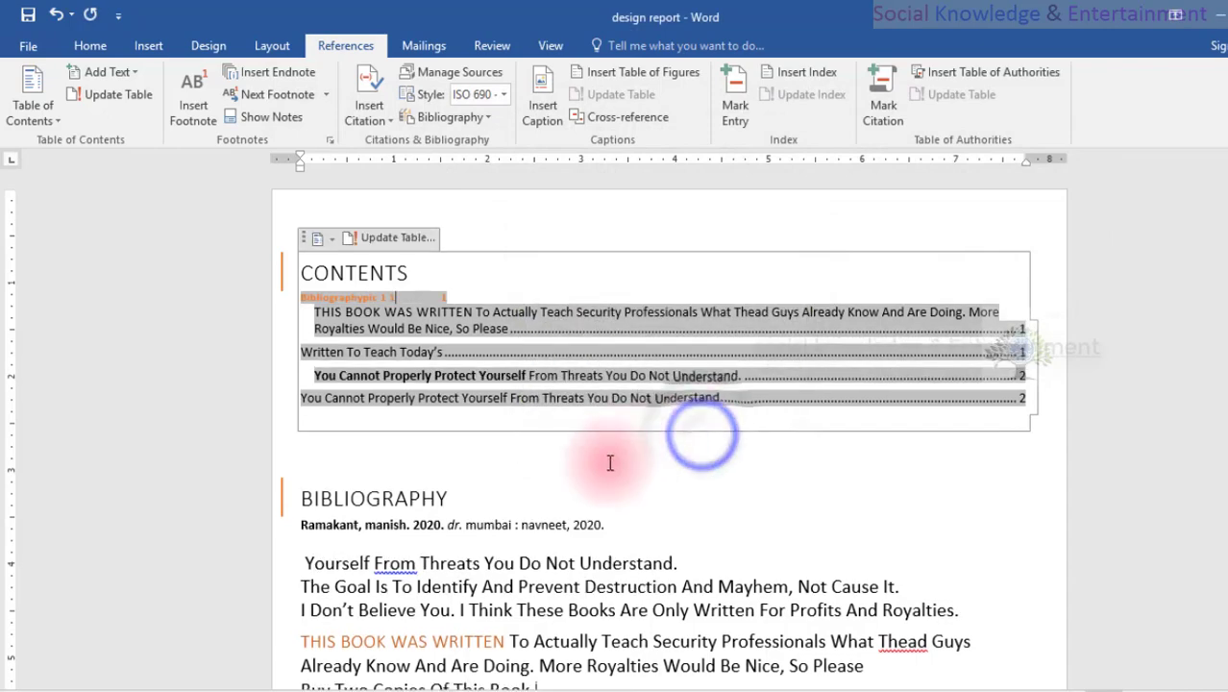
Insert the caption "pic 1 2" below the lion picture using the "pic 1" label.
scroll(600, 469, down, 8)
click(591, 466)
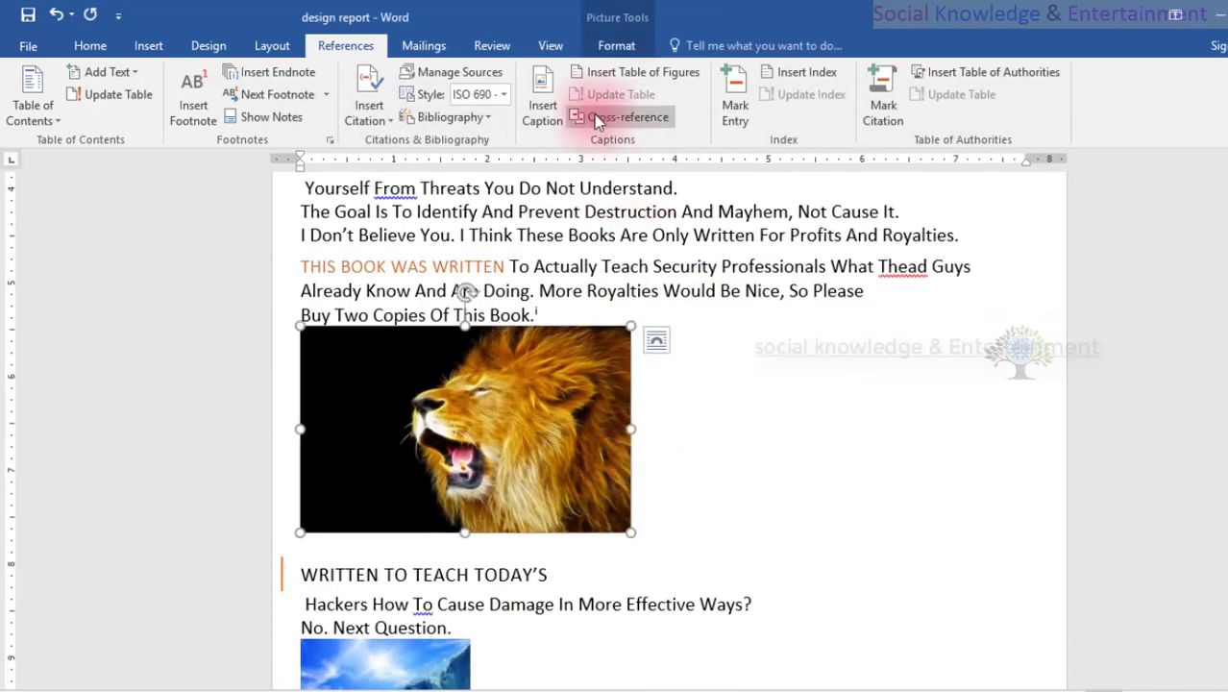
click(547, 120)
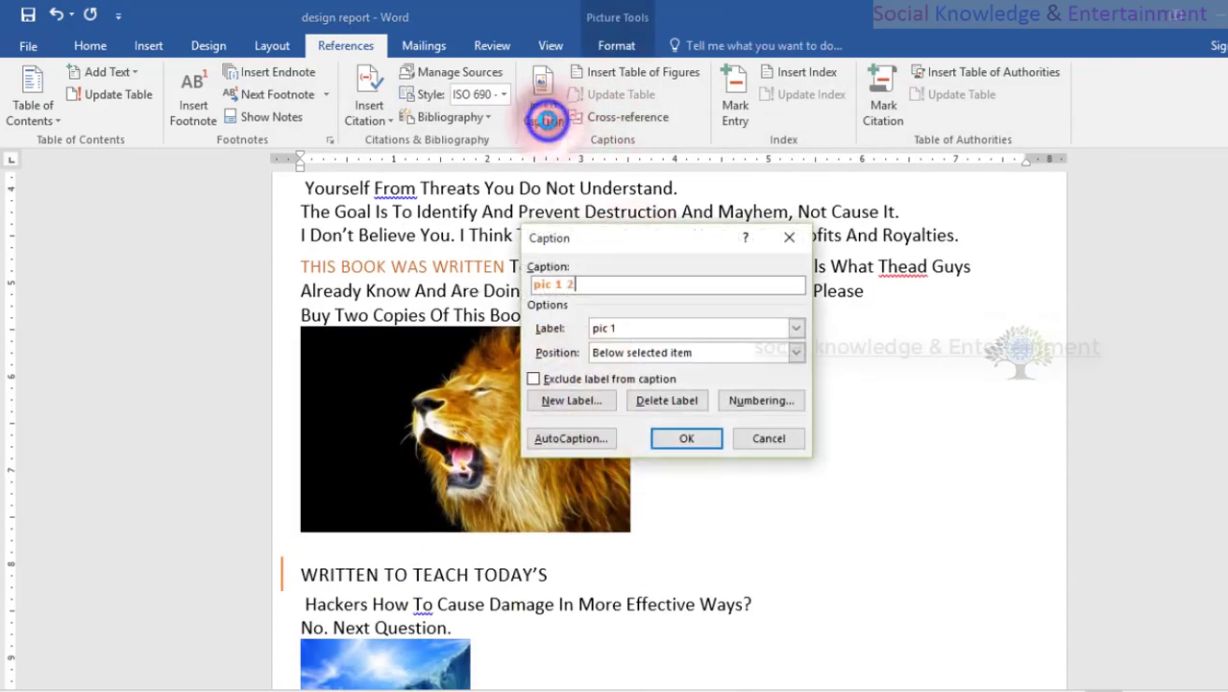
click(674, 442)
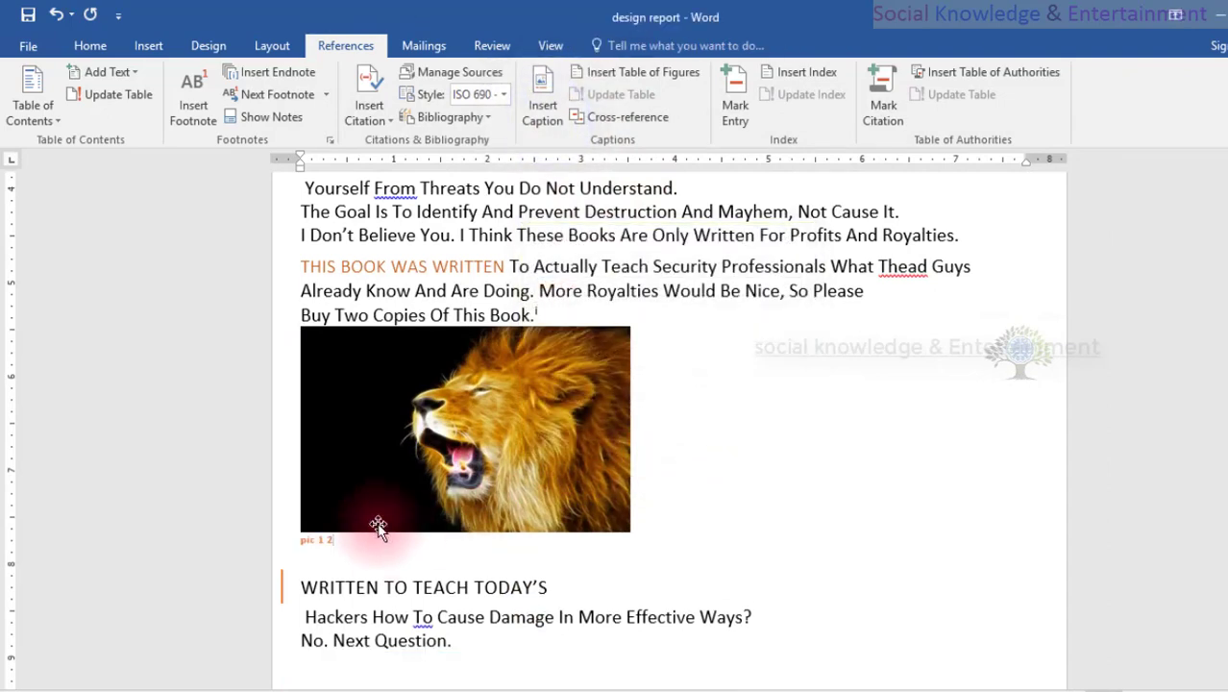
scroll(351, 499, down, 2)
click(320, 449)
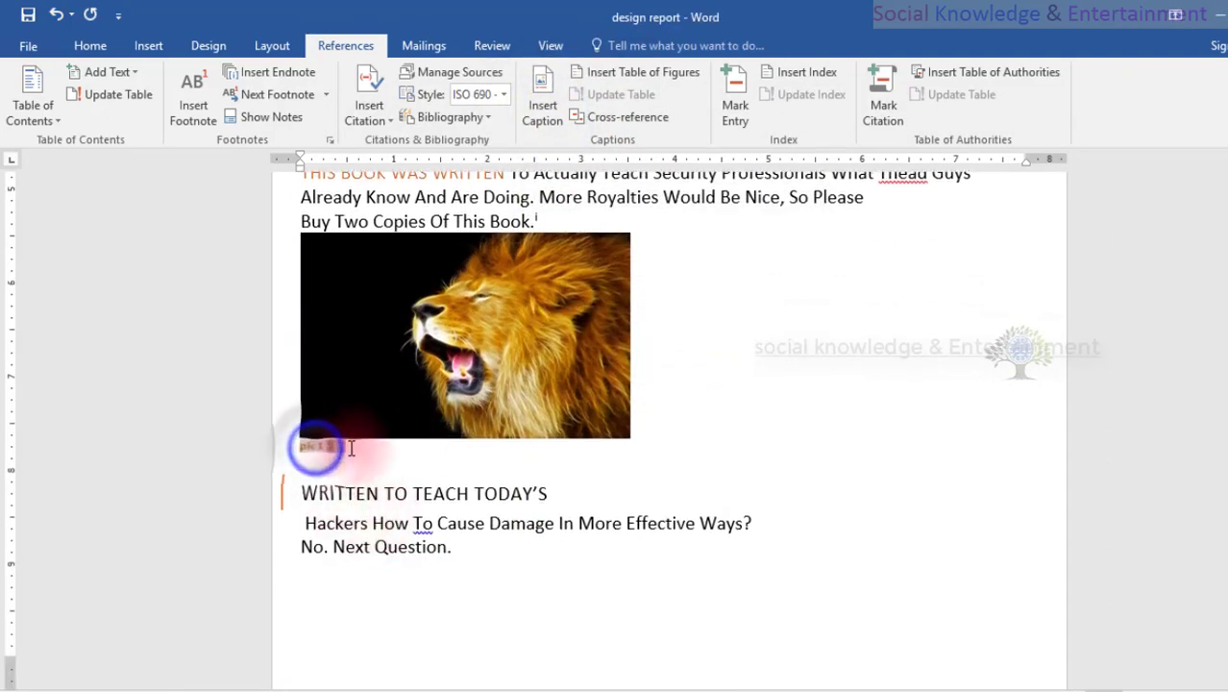
click(855, 359)
click(510, 347)
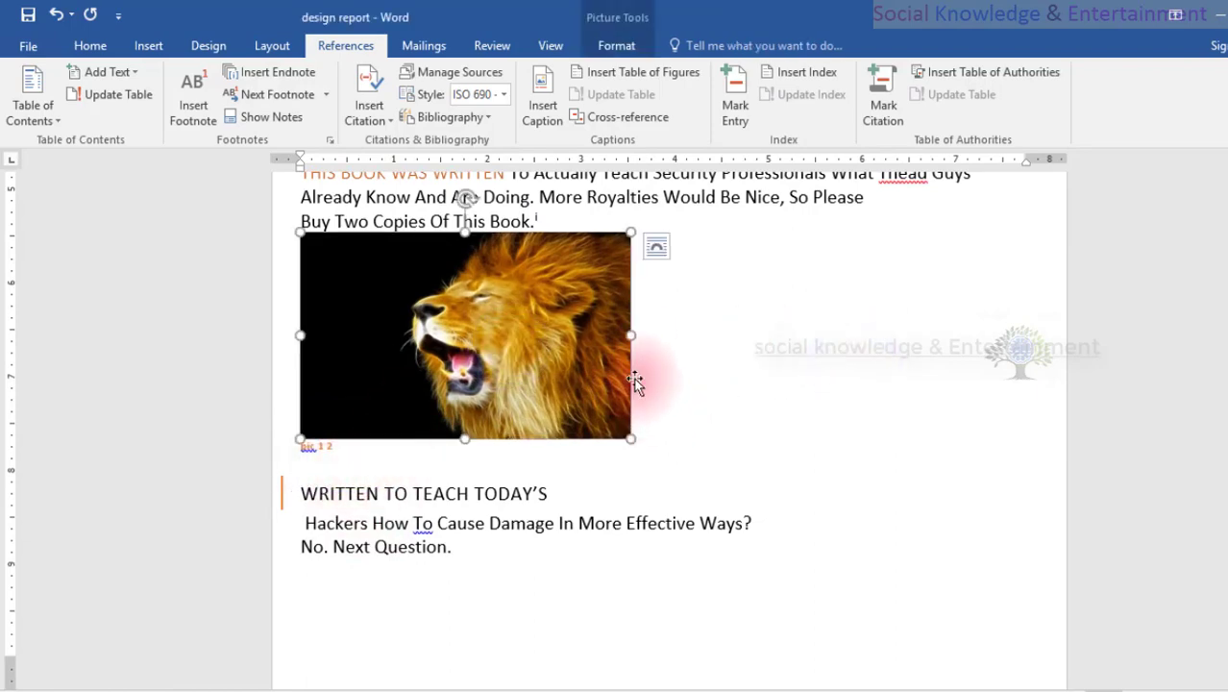
Insert the caption "pic 1 3" below the picture of the dolphin in the wave on the second page.
scroll(629, 378, down, 10)
click(359, 238)
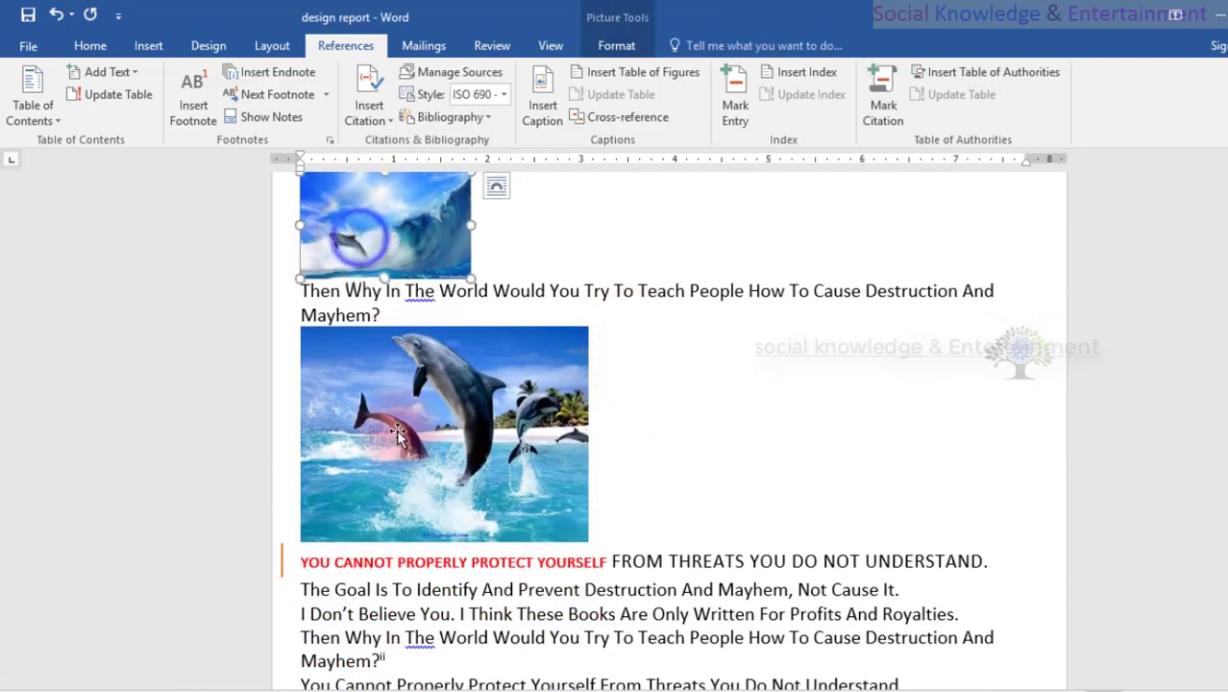
click(398, 435)
scroll(398, 432, down, 6)
scroll(397, 430, up, 9)
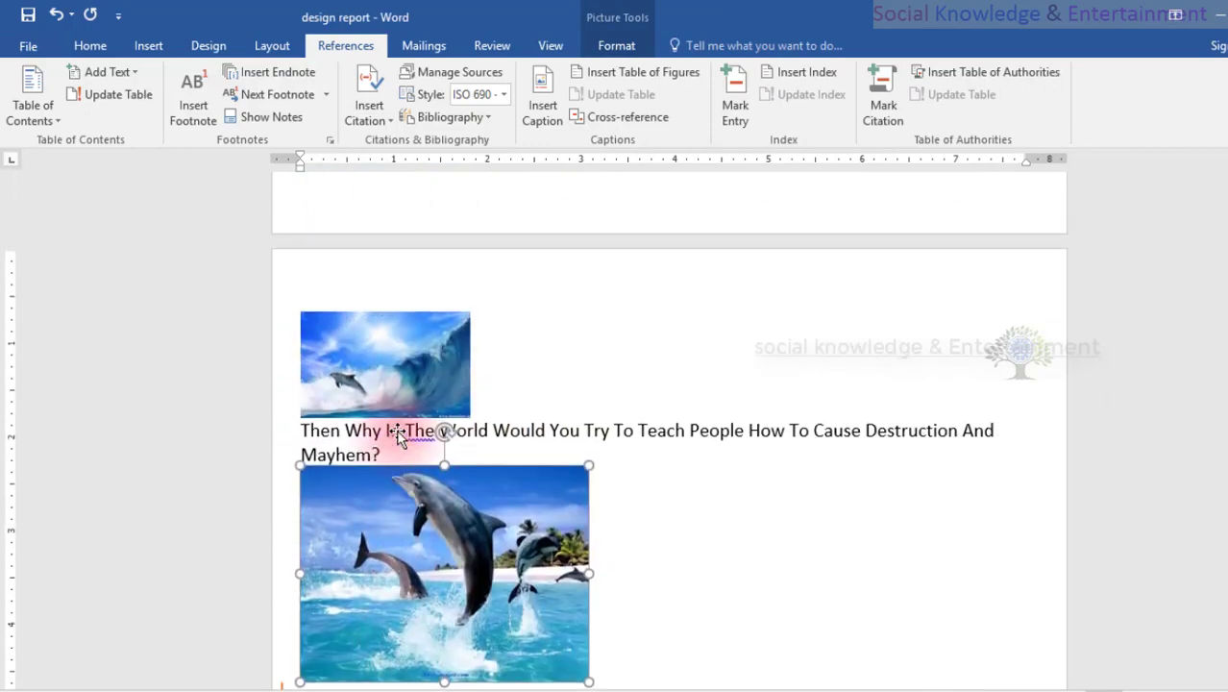
click(397, 356)
click(542, 96)
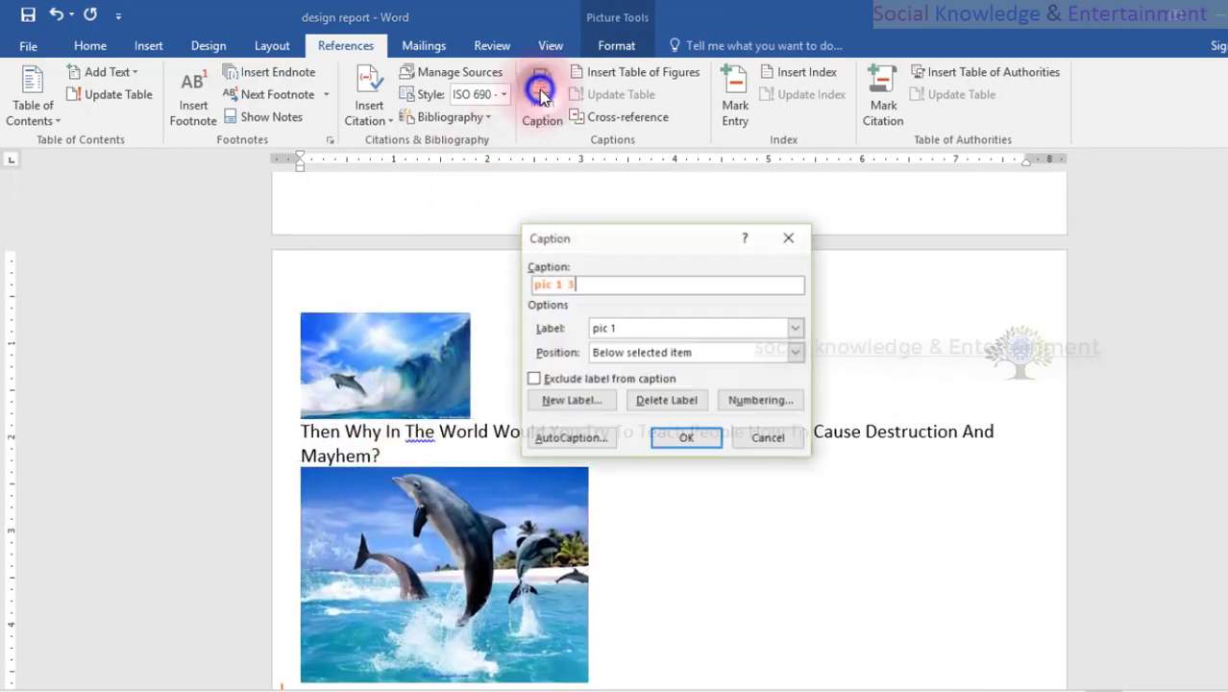
click(682, 437)
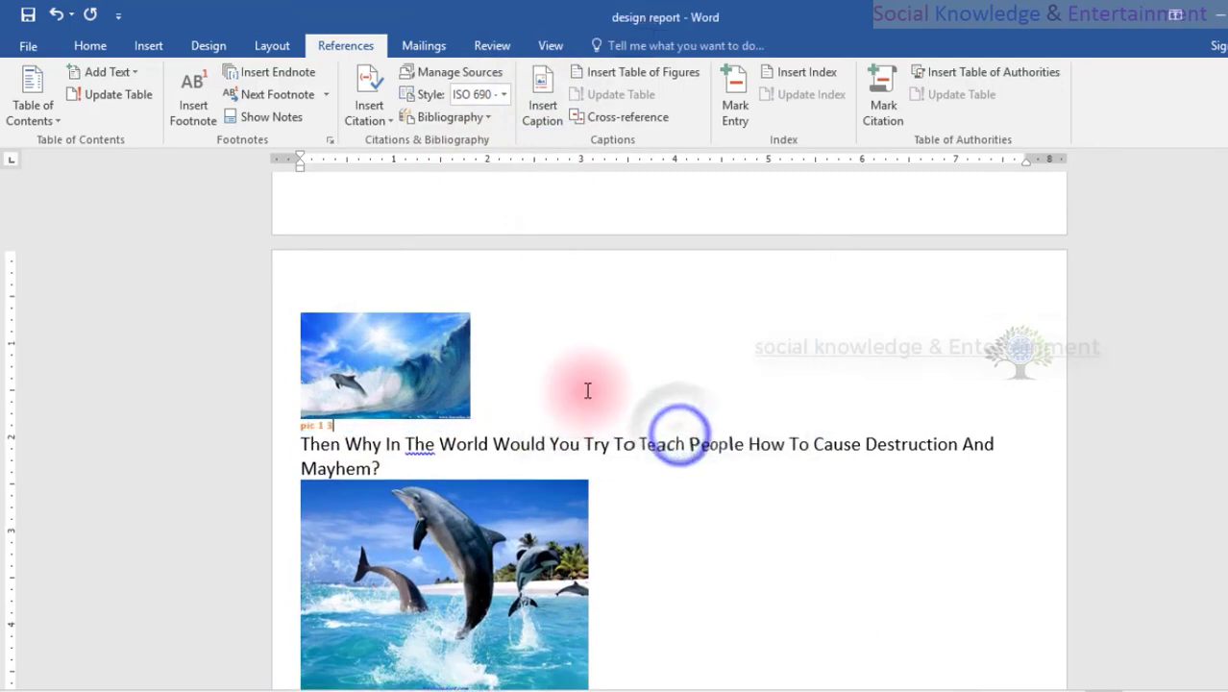
Insert the caption "pic 1 4" below the picture of the jumping dolphins.
scroll(510, 465, down, 2)
click(501, 399)
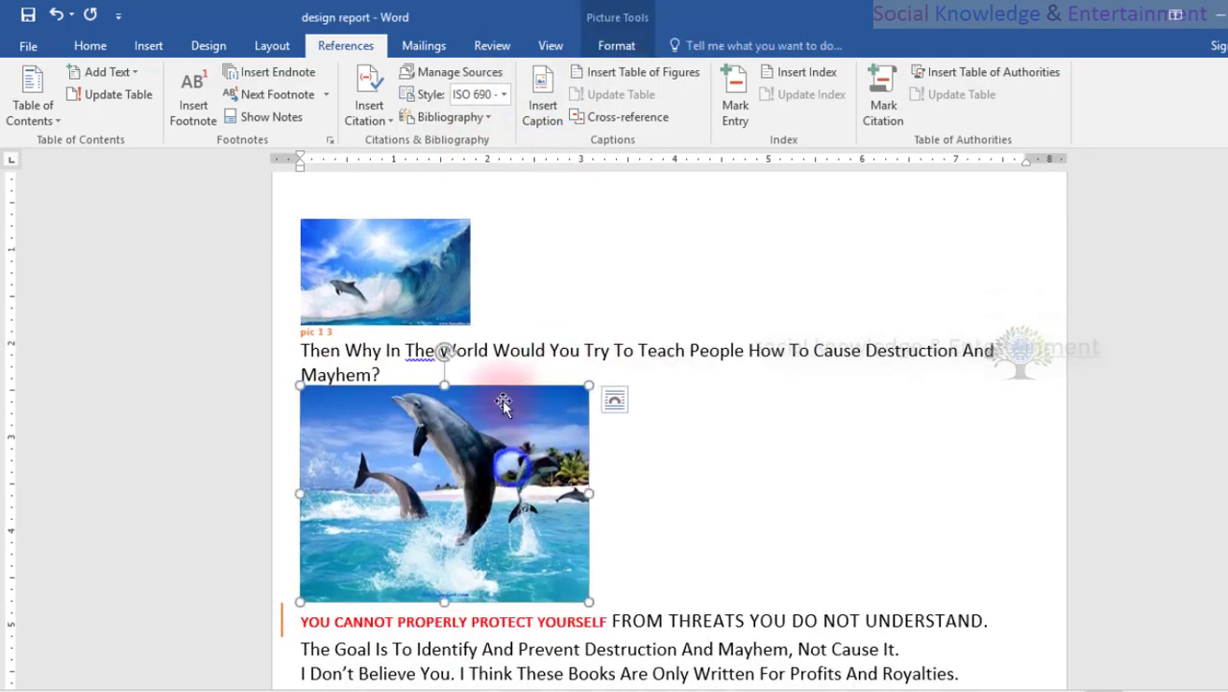
click(544, 104)
click(672, 434)
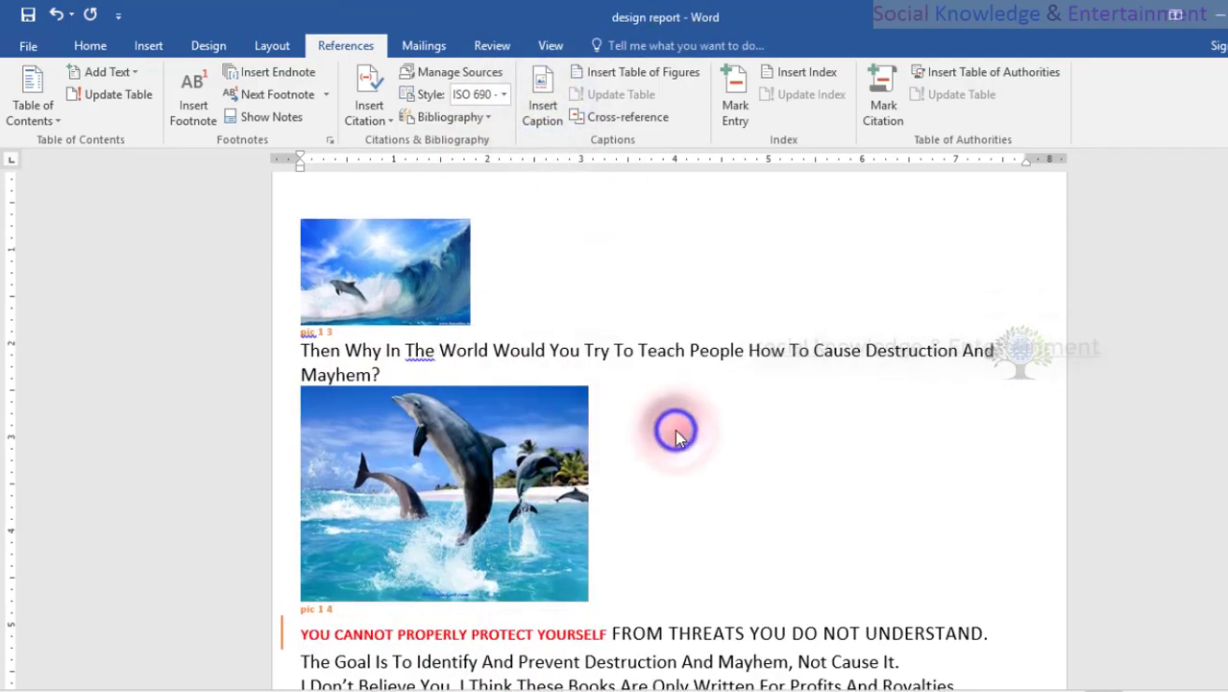
Insert the caption "pic 1 5" below the black snake picture.
scroll(505, 402, down, 6)
click(575, 340)
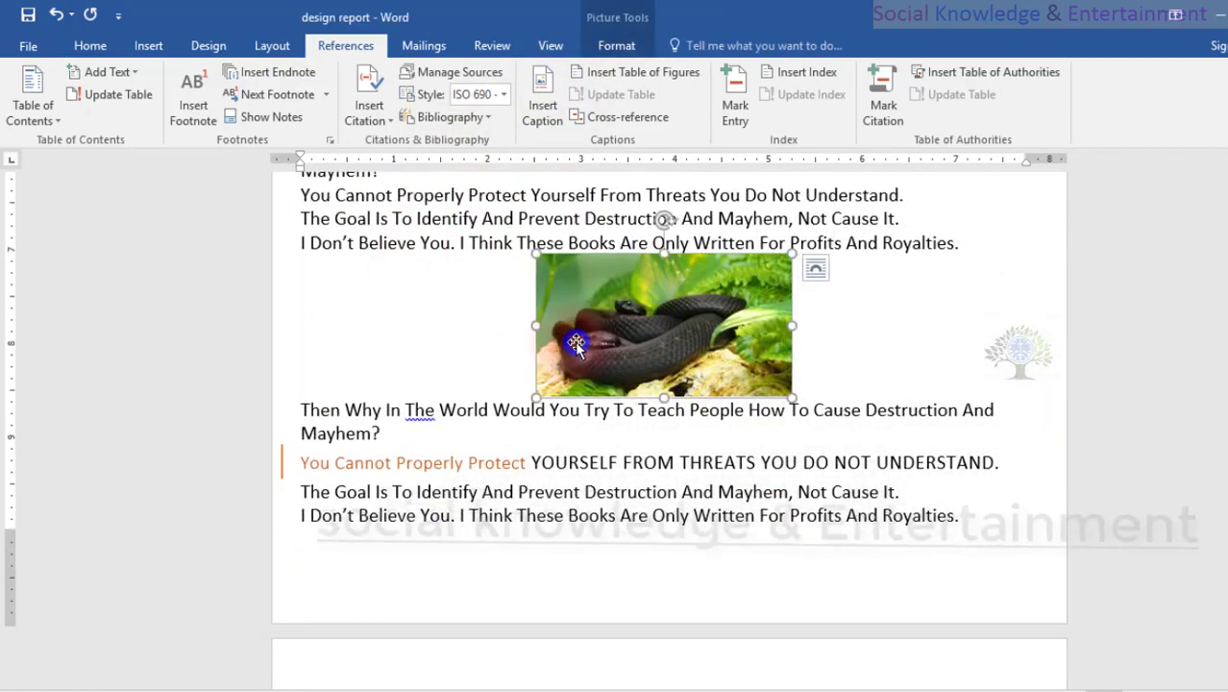
click(545, 104)
click(688, 438)
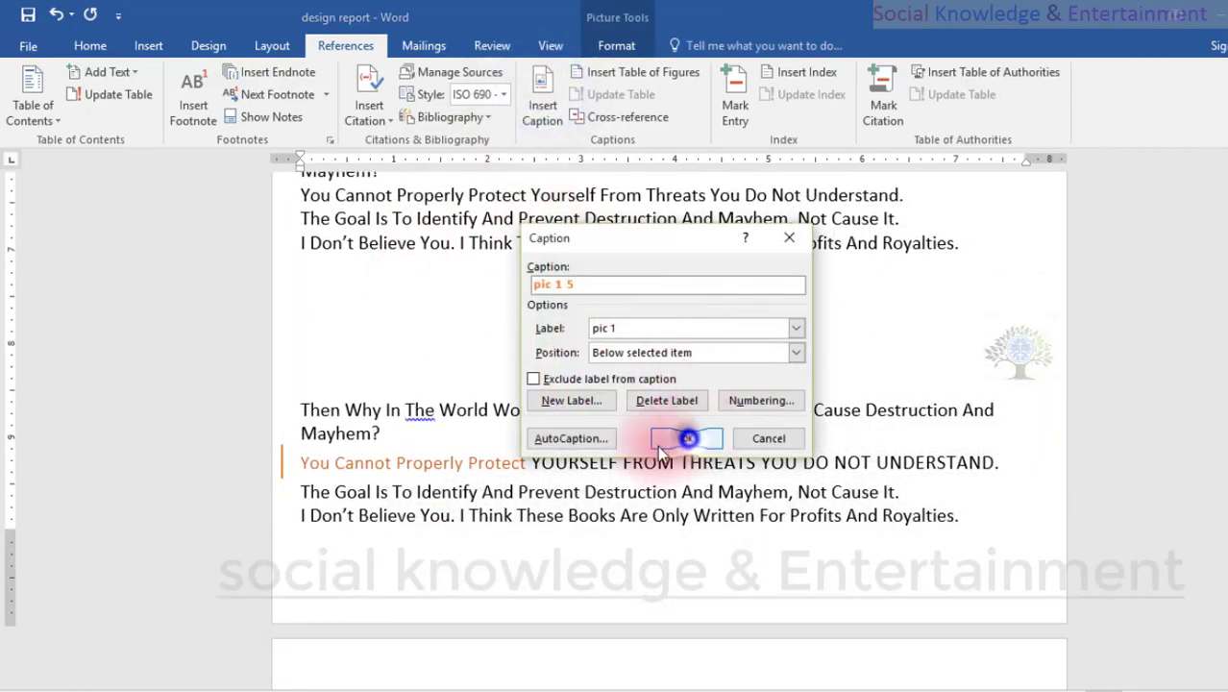
Change the caption numbering format to A, B, C and insert another caption, "pic 1 B", below the lion picture.
scroll(657, 394, down, 5)
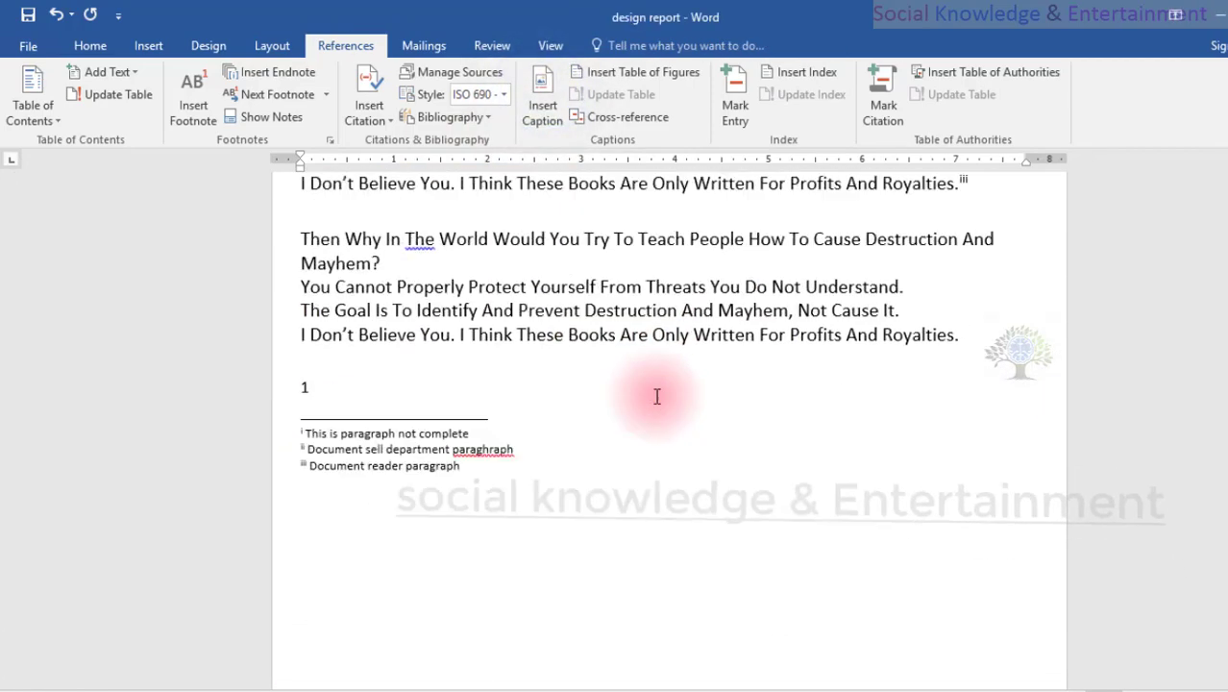
scroll(657, 395, down, 15)
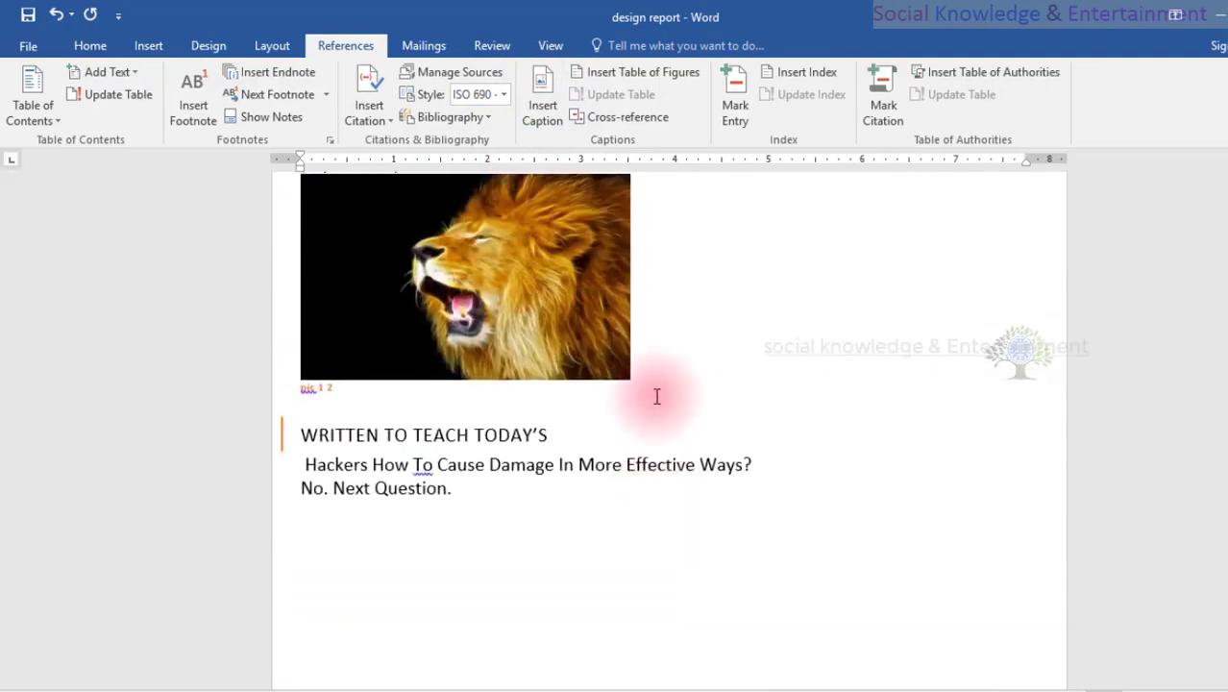
scroll(657, 396, up, 6)
scroll(657, 396, down, 5)
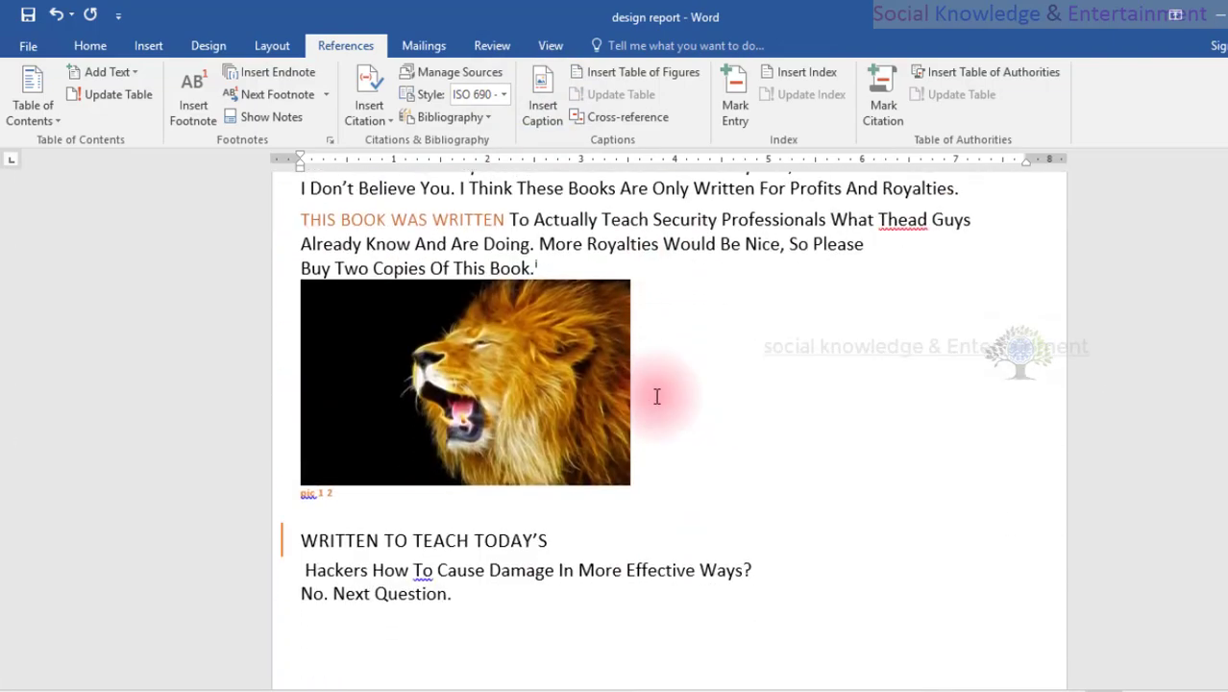
click(557, 372)
click(553, 111)
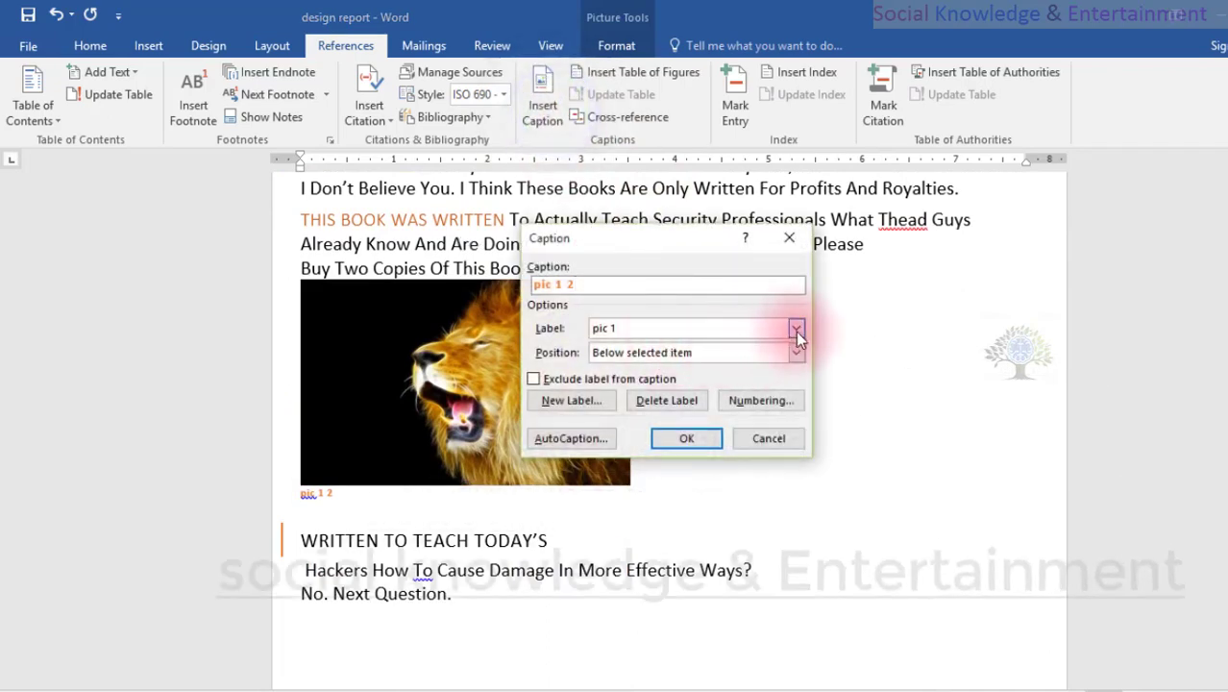
click(766, 401)
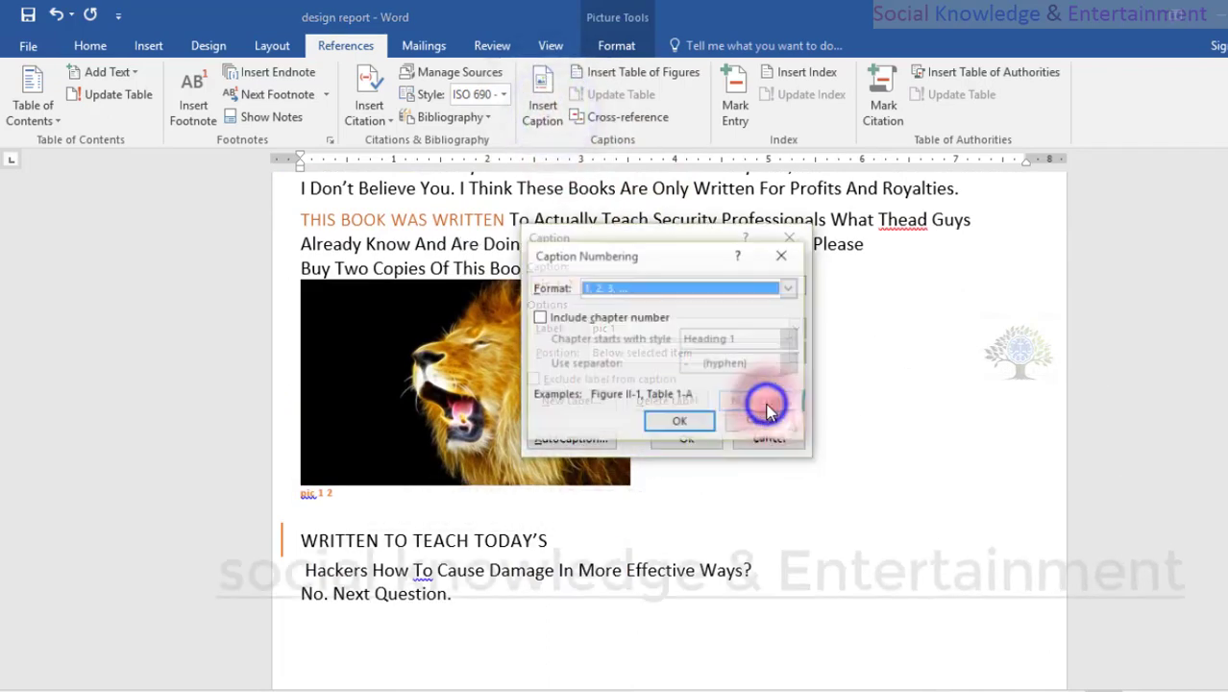
click(657, 286)
click(650, 325)
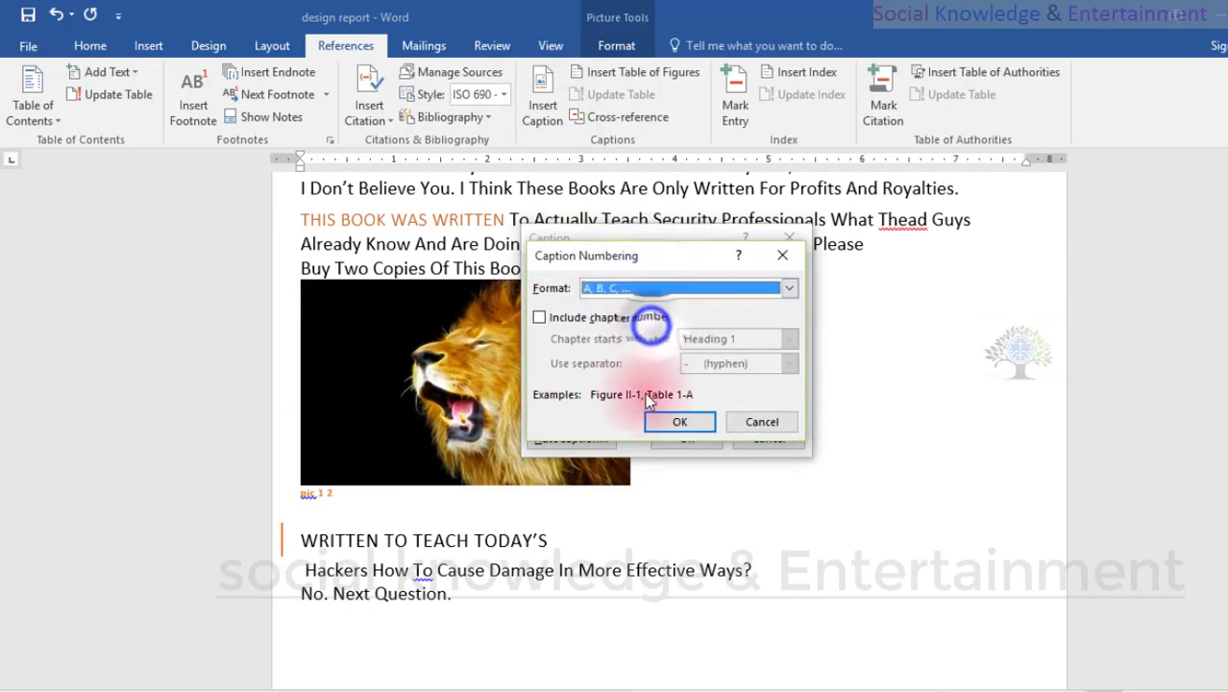
click(657, 419)
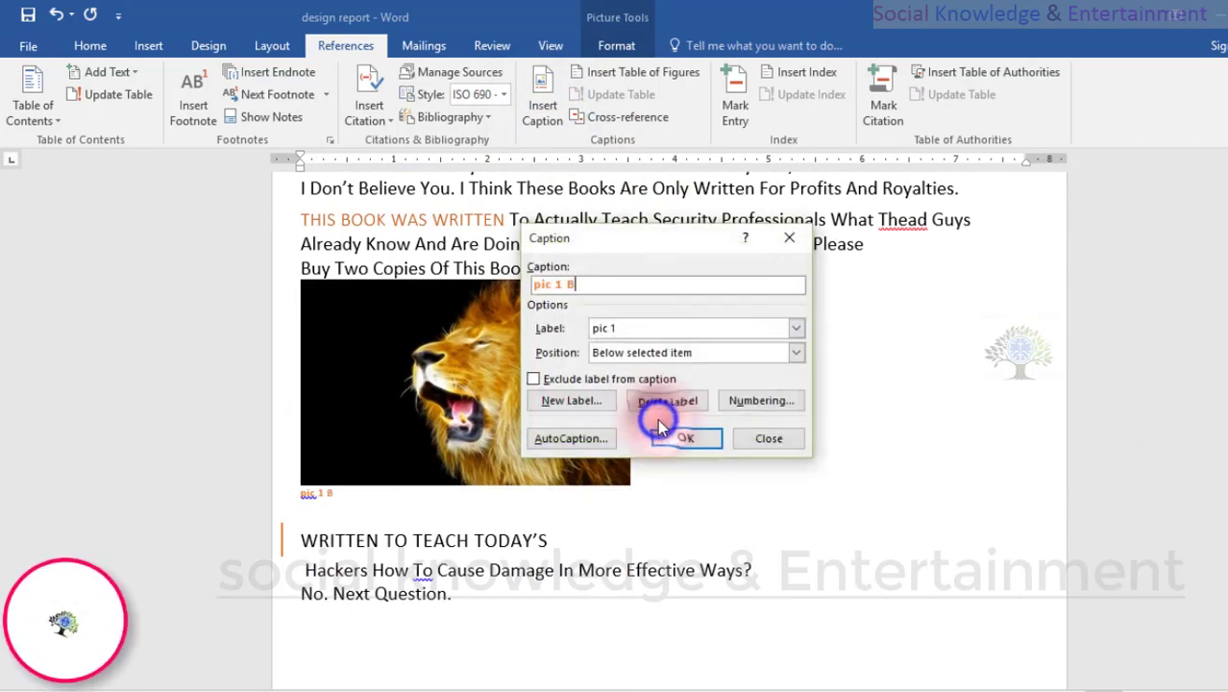
click(663, 430)
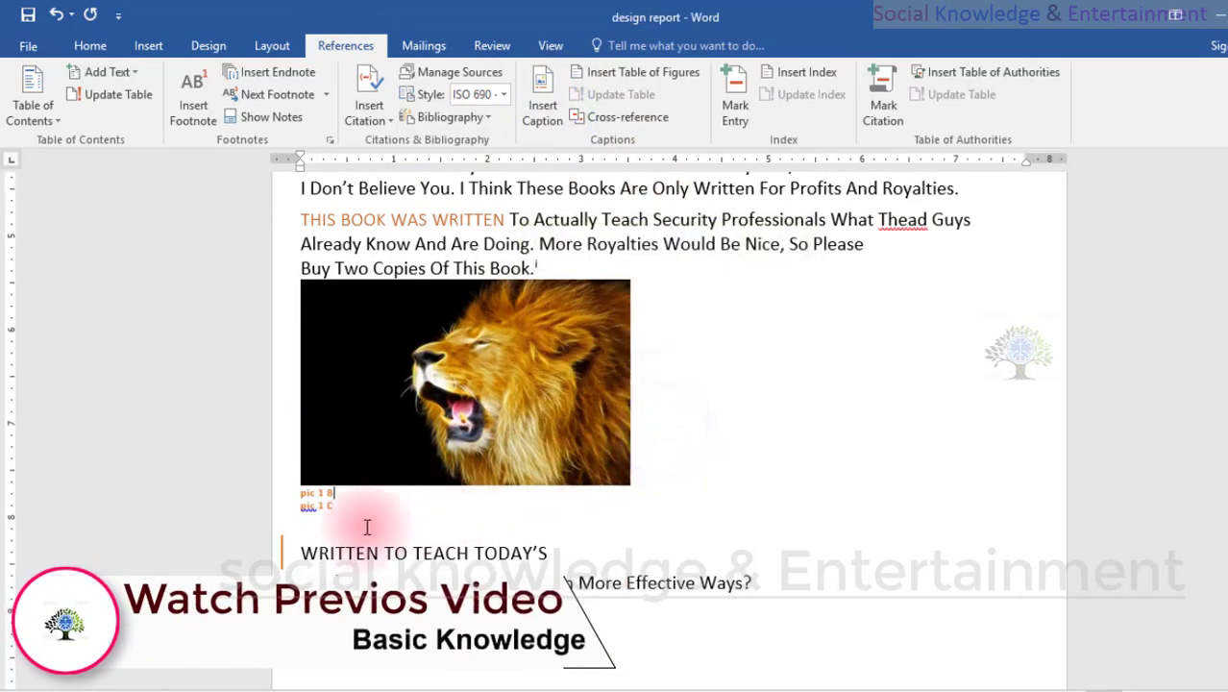
Check the lettered numbering of the picture captions throughout the report.
scroll(357, 520, down, 12)
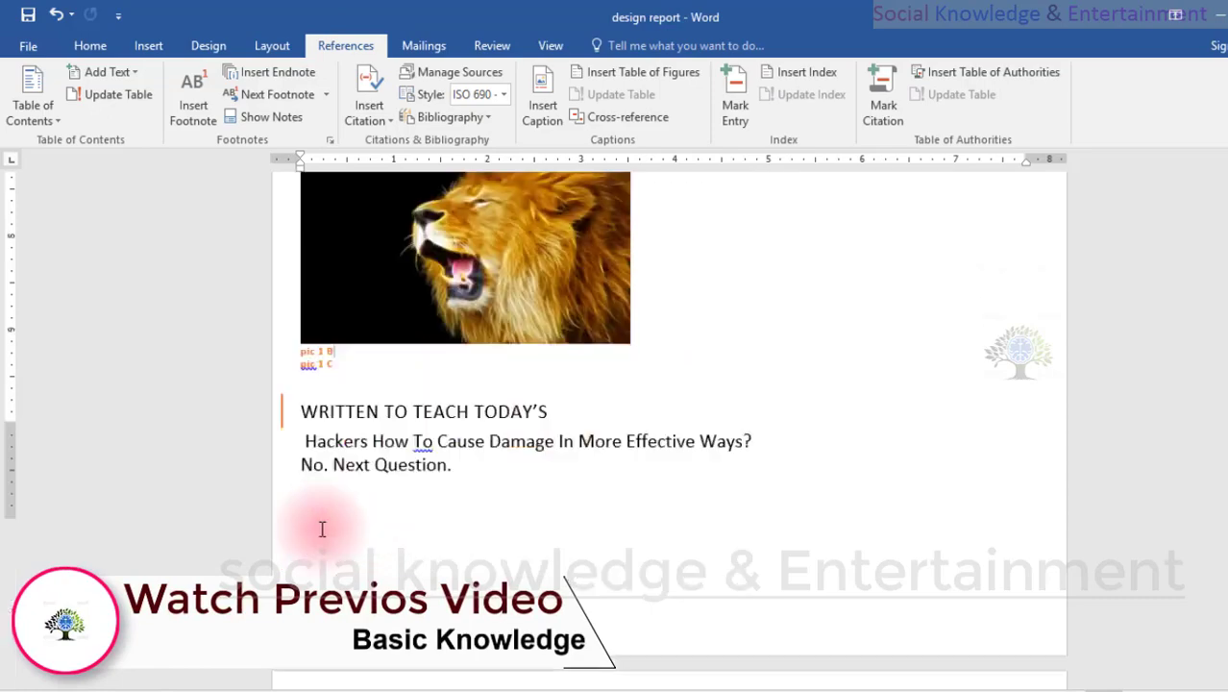
scroll(365, 475, down, 2)
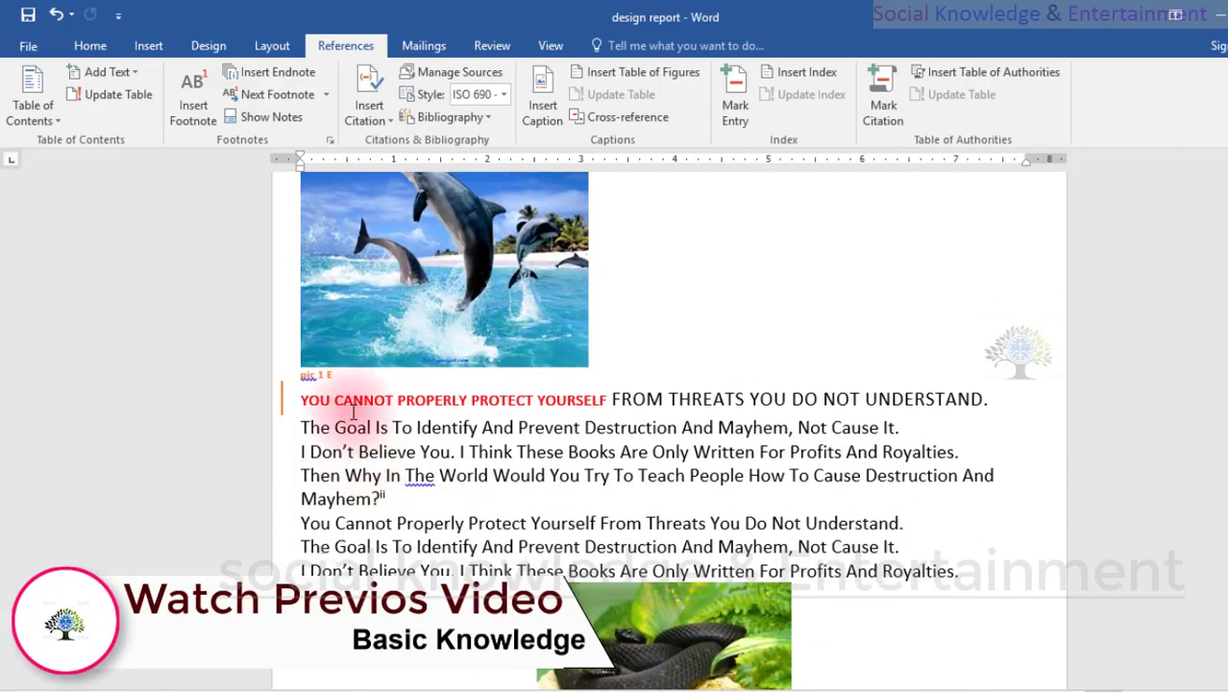
scroll(442, 220, down, 15)
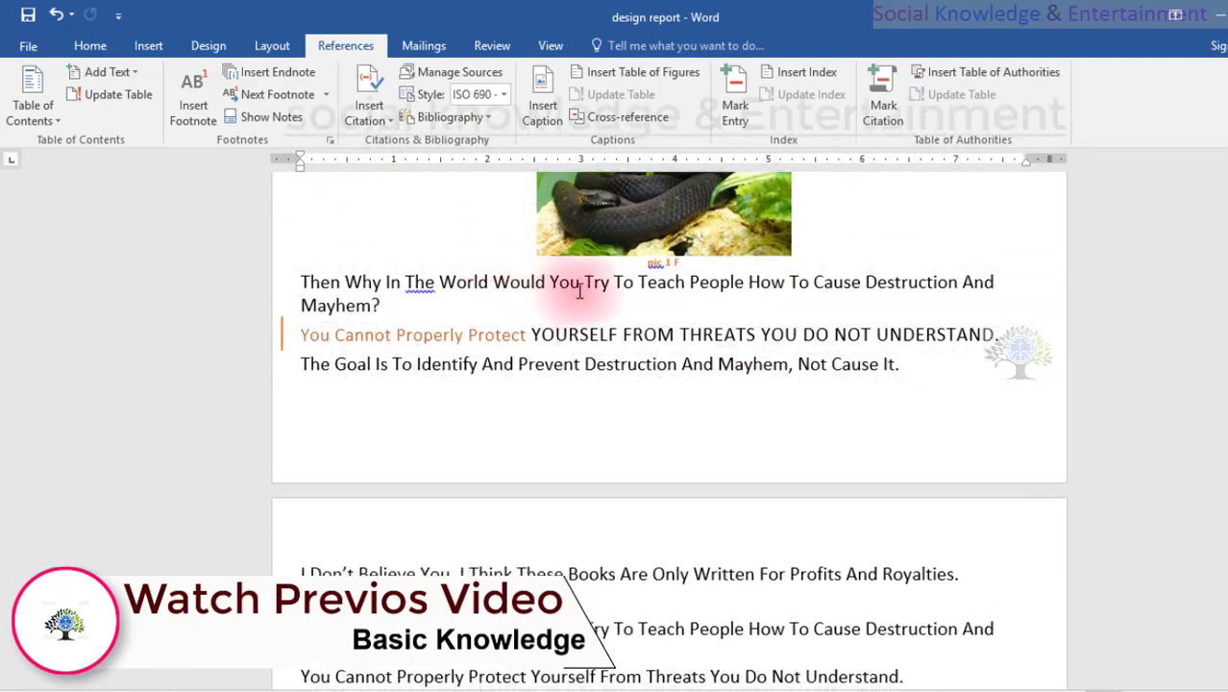
scroll(612, 295, up, 20)
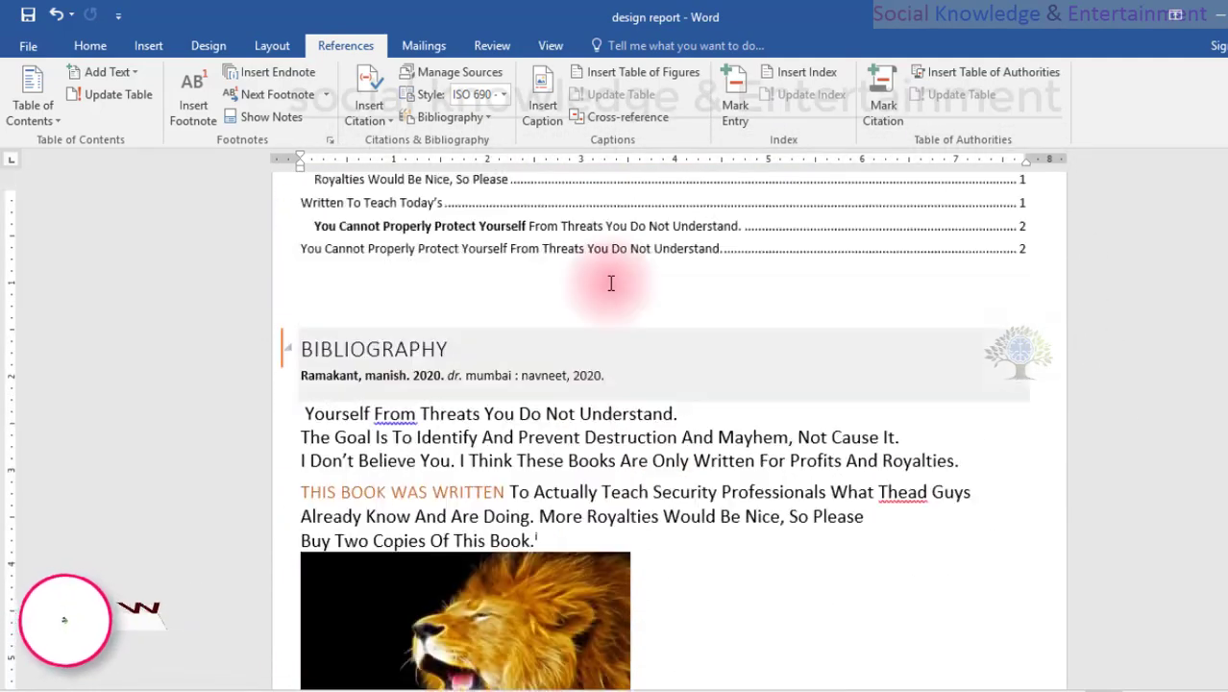
scroll(749, 538, down, 6)
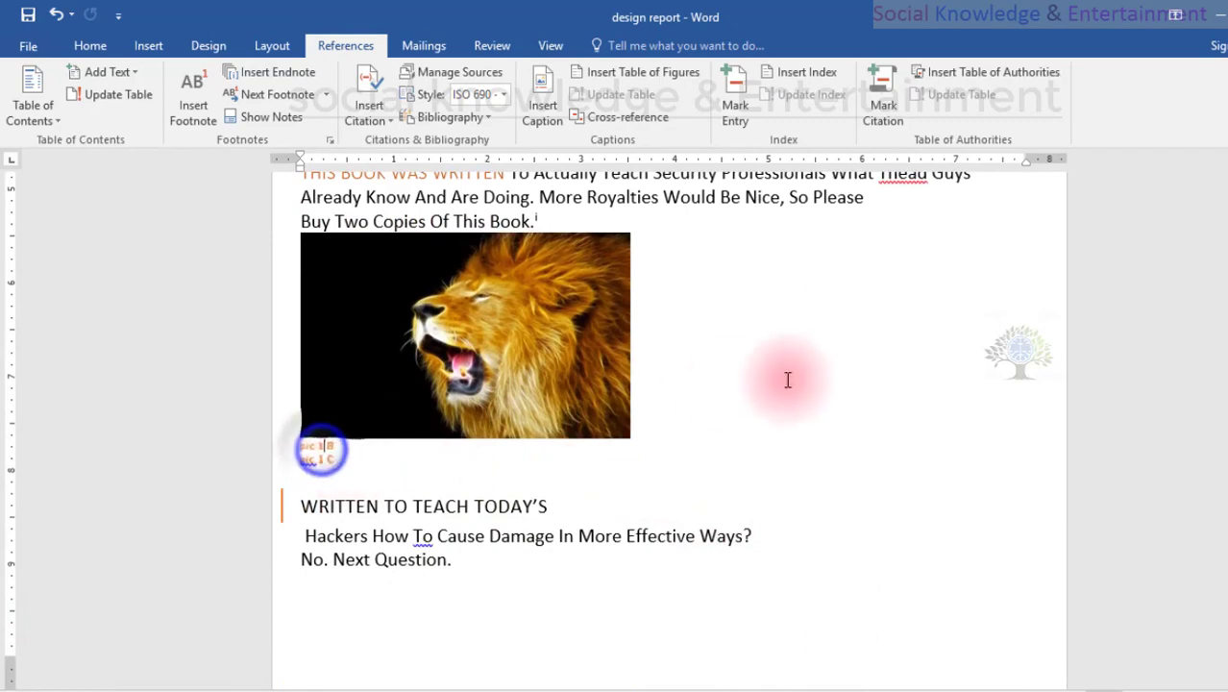
scroll(785, 365, up, 4)
scroll(784, 365, down, 1)
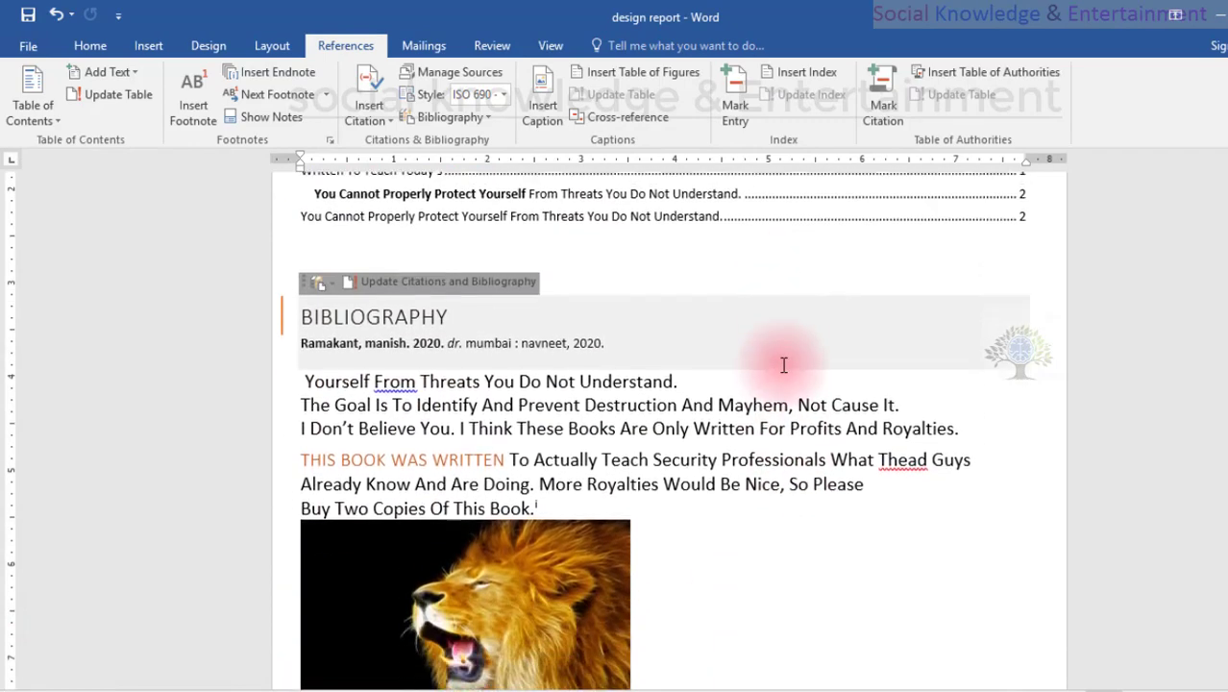
Examine the Table of Figures options and the settings of its entry style without inserting a table.
click(670, 85)
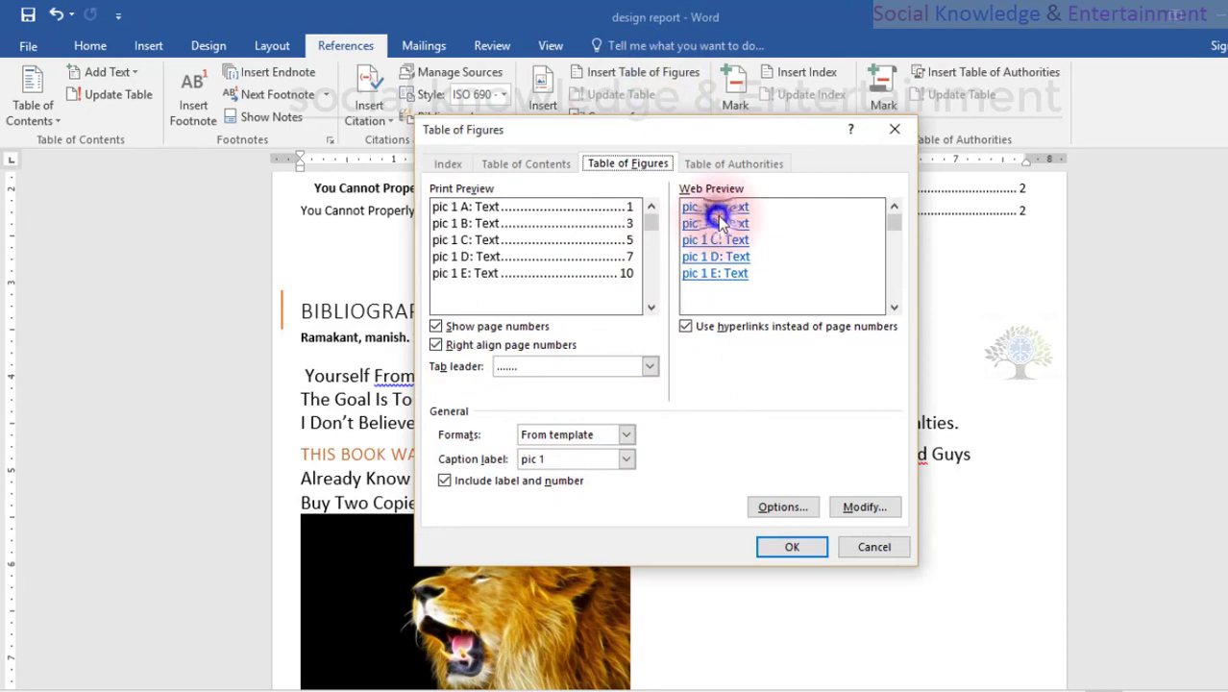
click(862, 507)
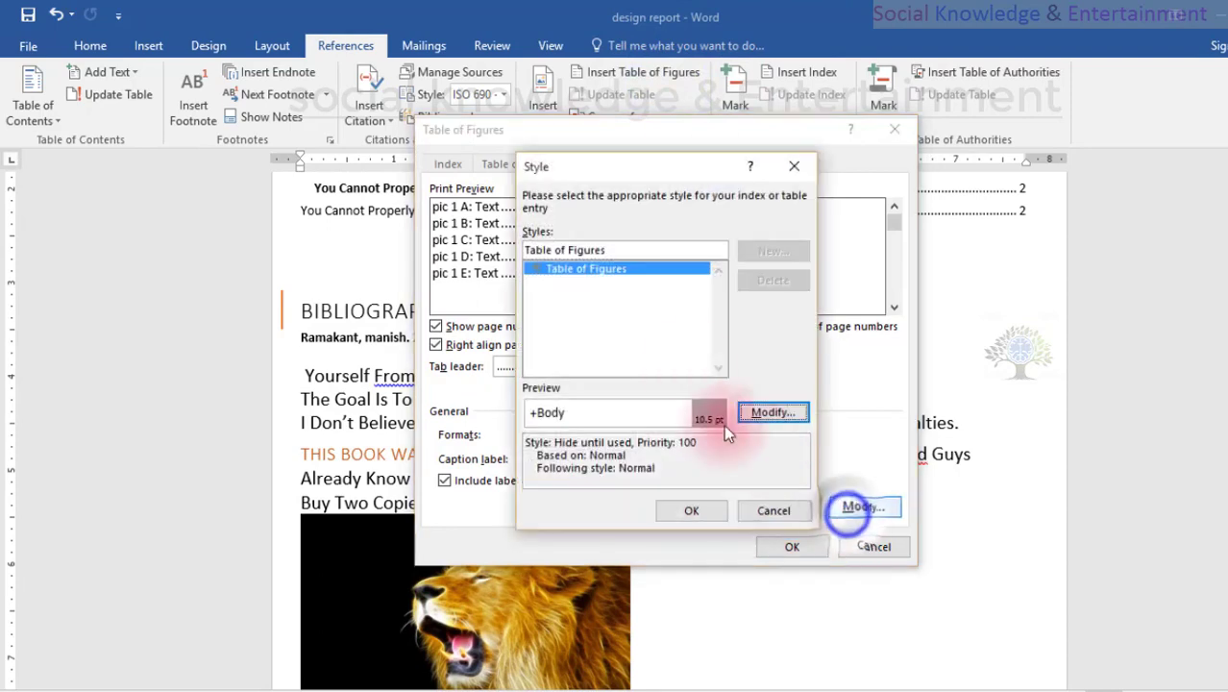
click(773, 413)
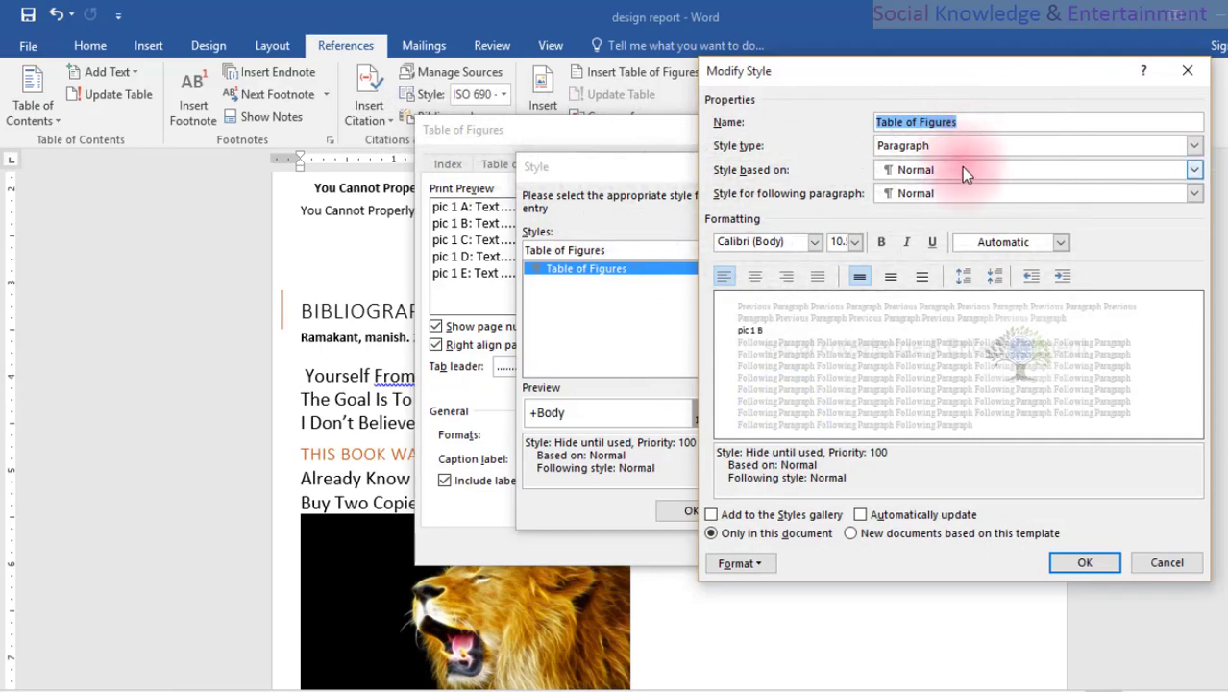
drag(1080, 479, 1081, 464)
click(1180, 567)
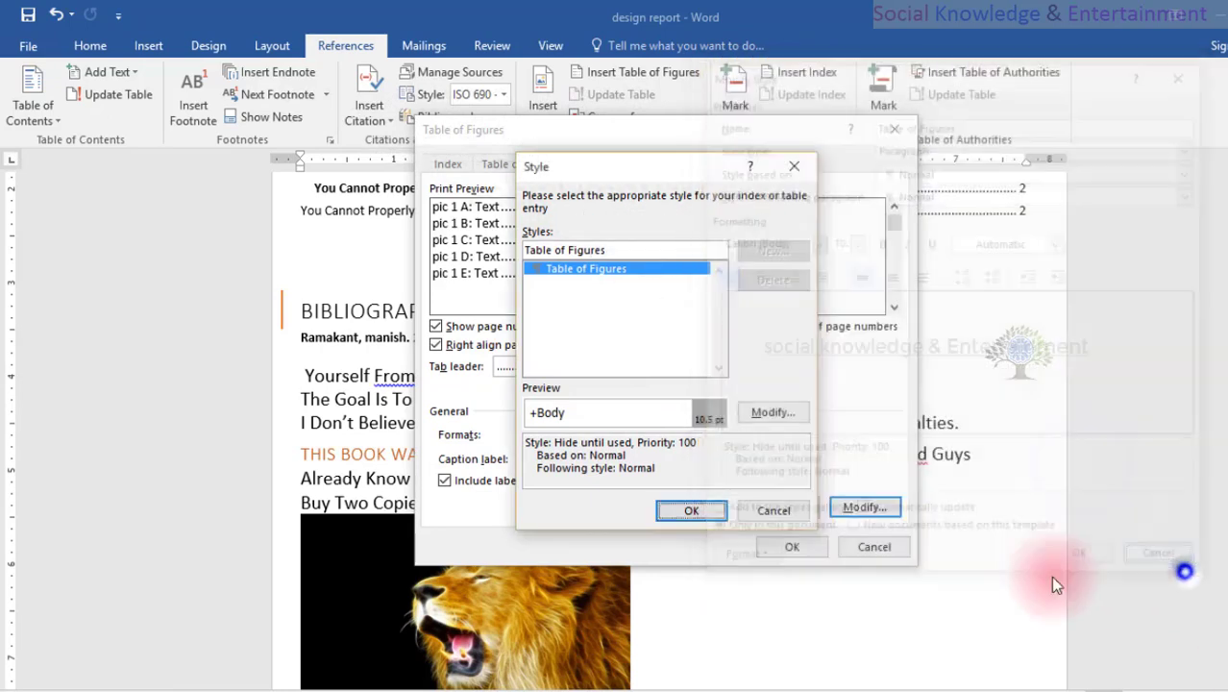
click(778, 507)
click(845, 546)
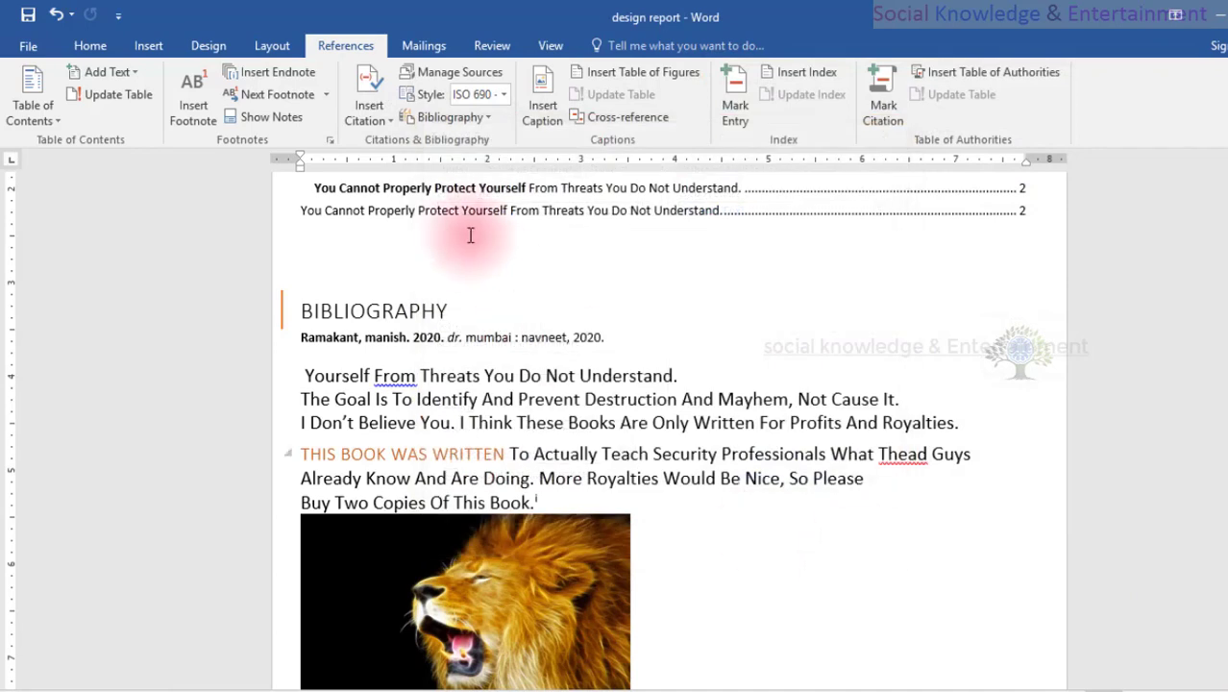
click(547, 469)
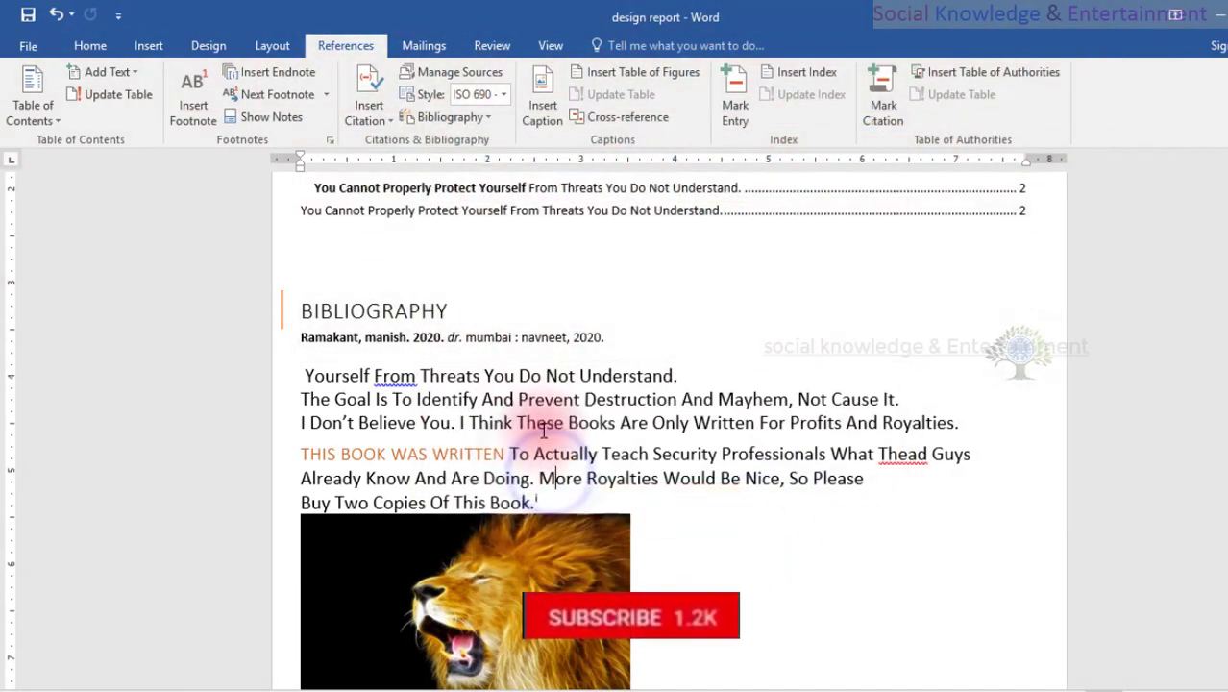
scroll(523, 288, down, 6)
scroll(561, 322, up, 3)
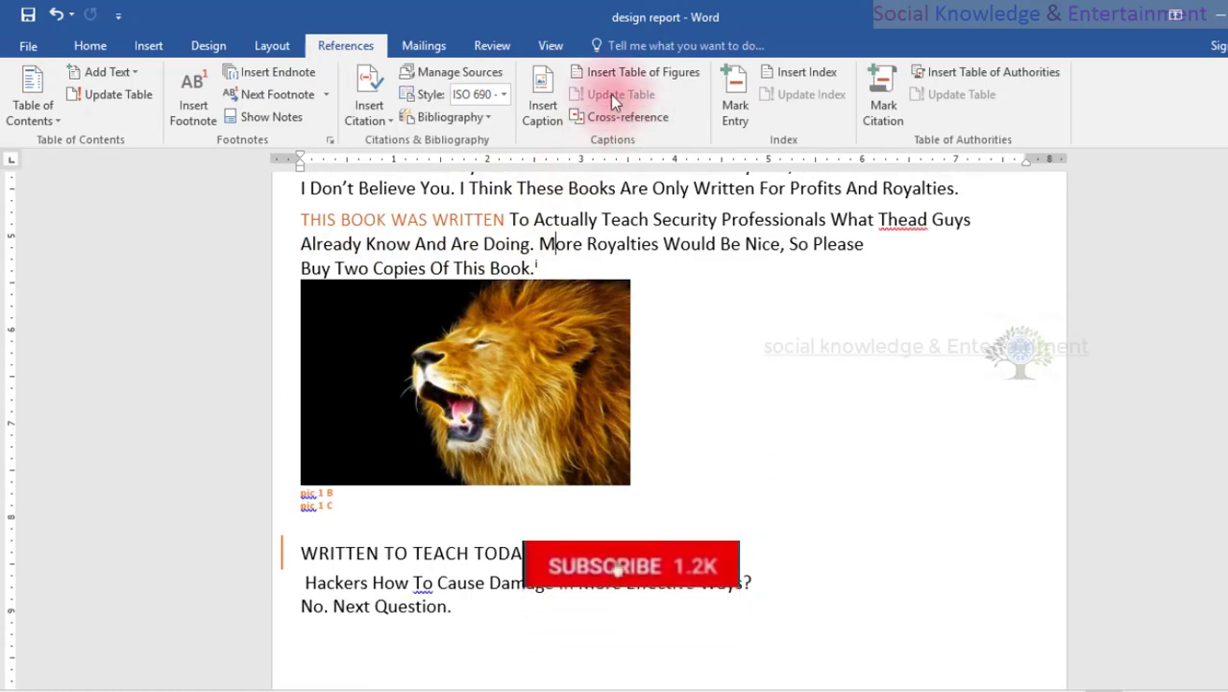
scroll(447, 471, down, 5)
scroll(442, 430, down, 15)
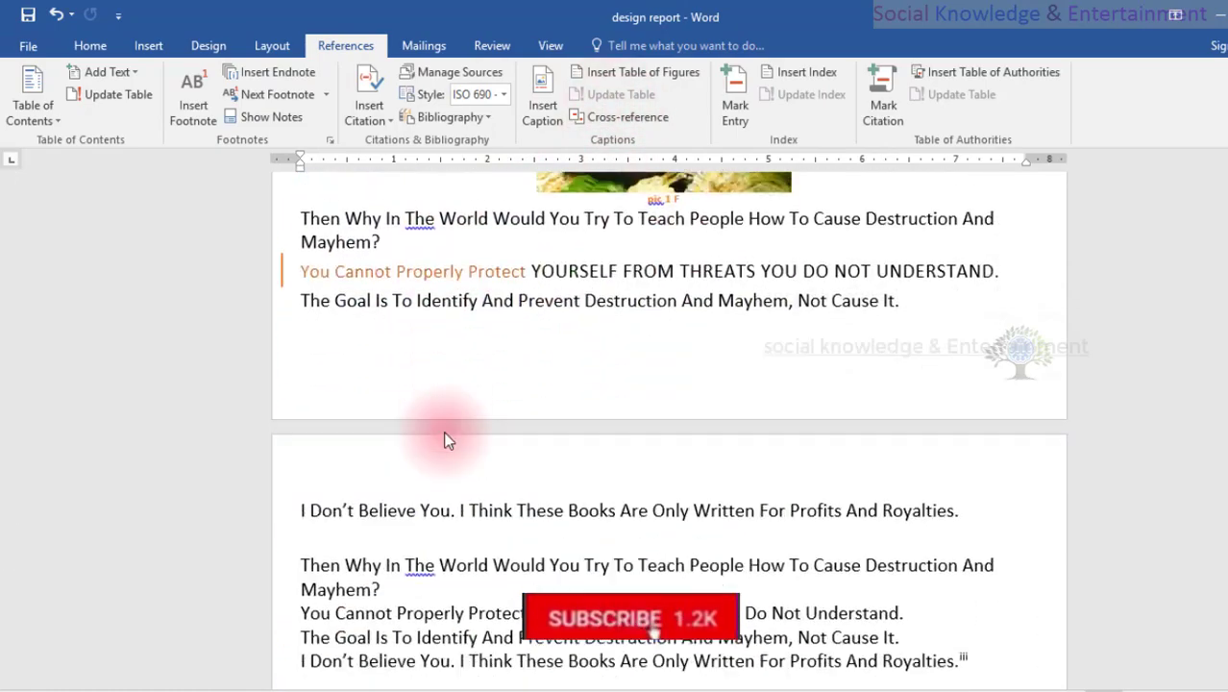
Insert the picture AsYGXyx-horse-wallpaper between the first paragraphs of page 3 and shrink it to about 1.75" by 2.8".
scroll(530, 398, down, 3)
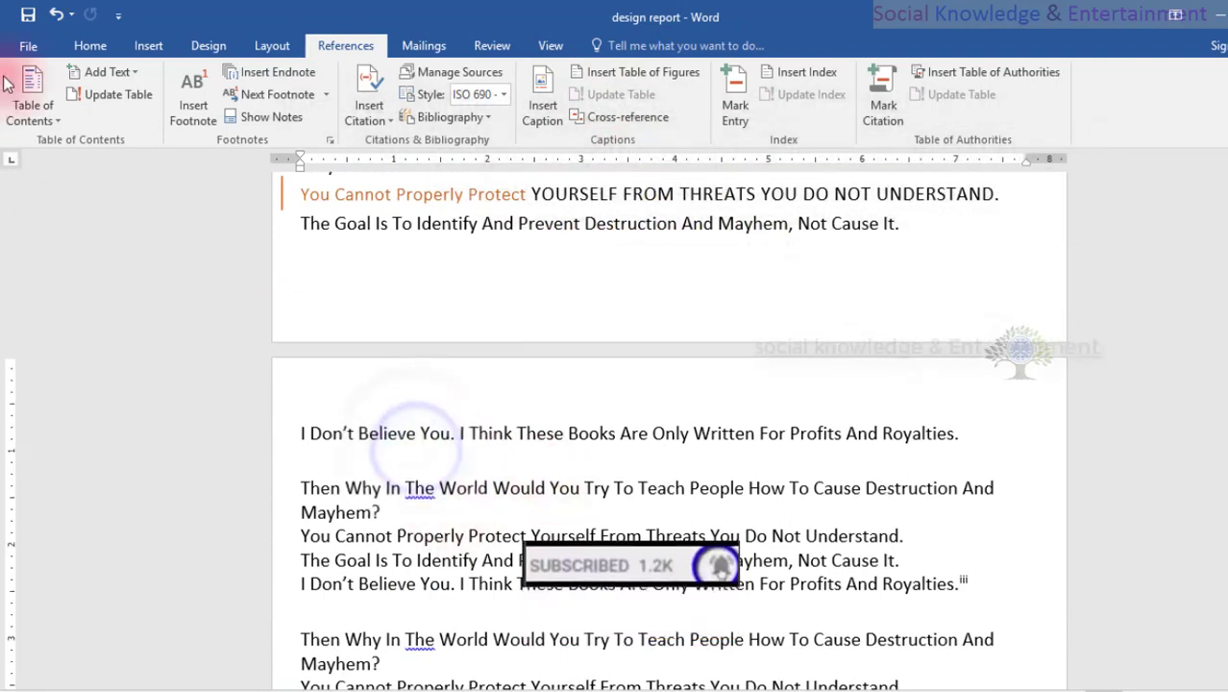
click(142, 47)
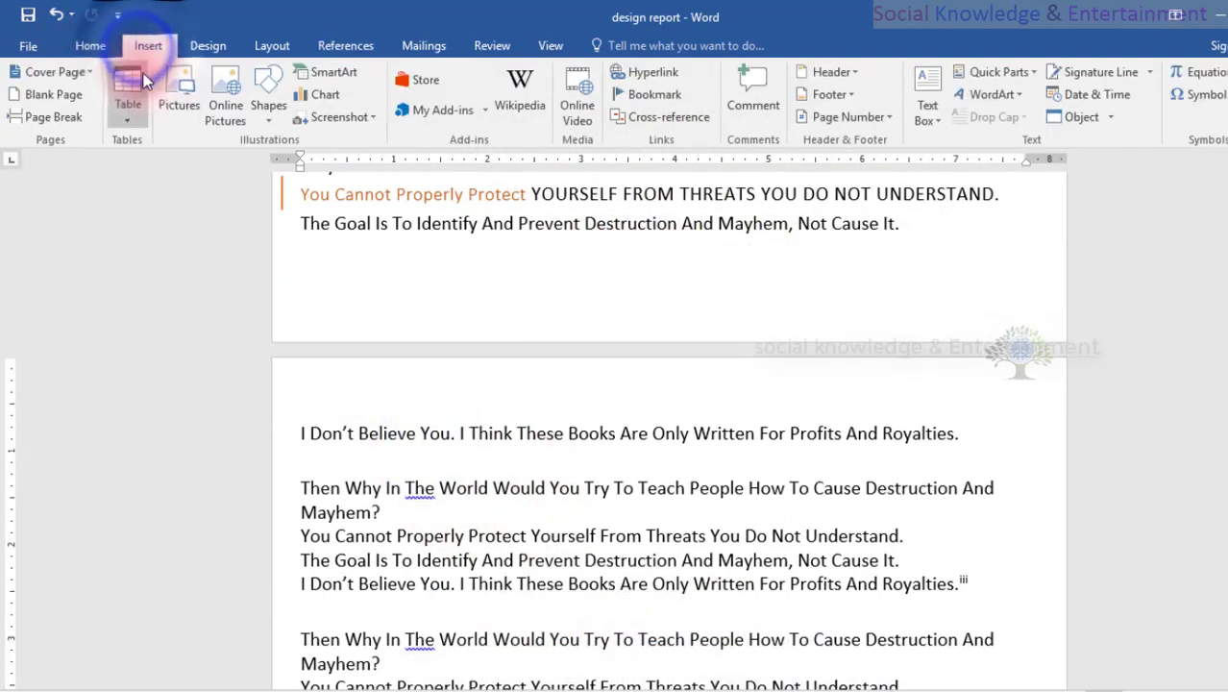
click(176, 88)
click(302, 268)
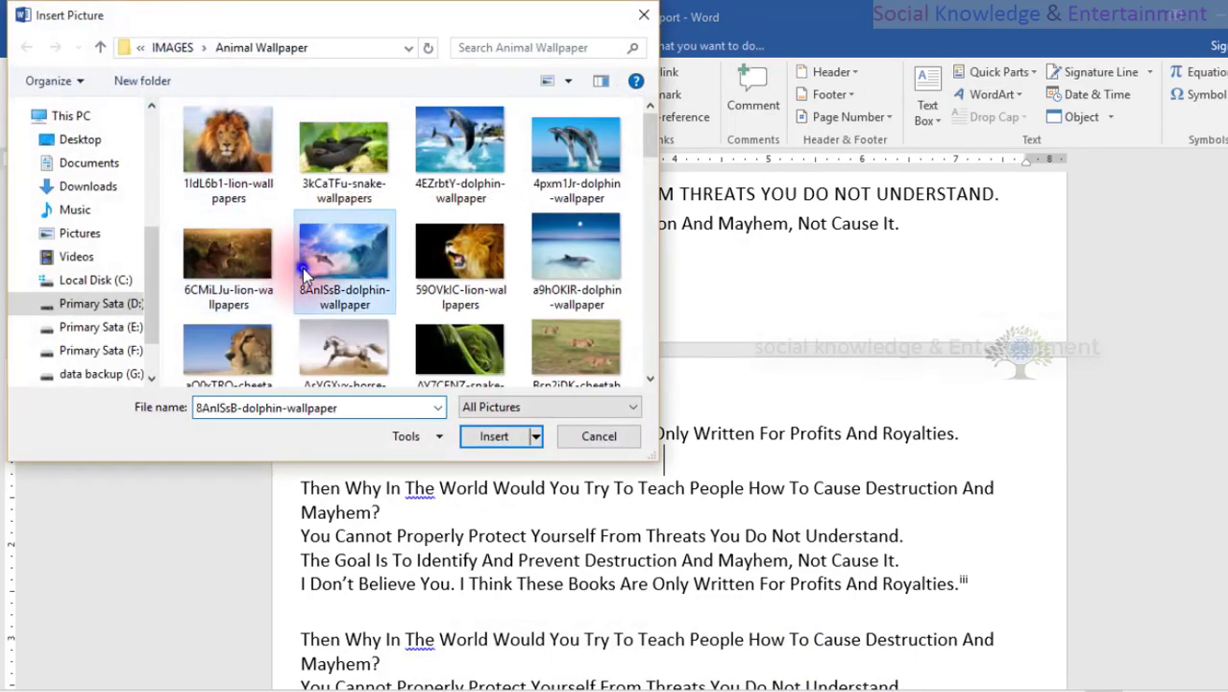
click(333, 355)
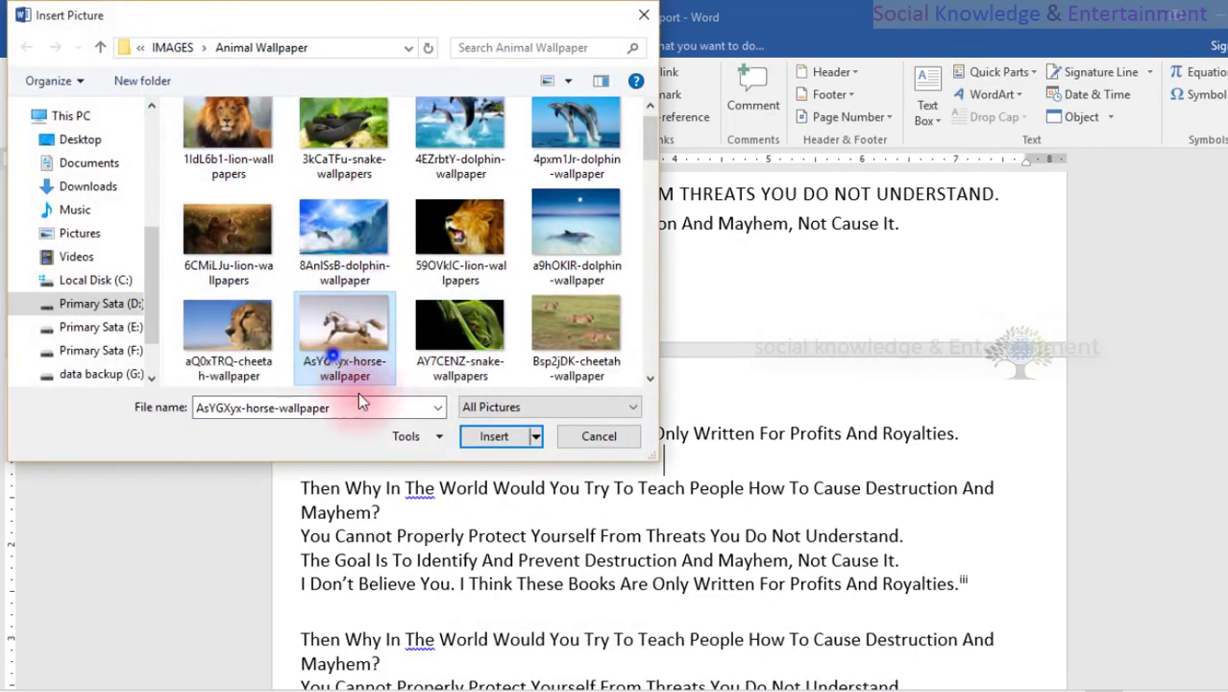
click(485, 434)
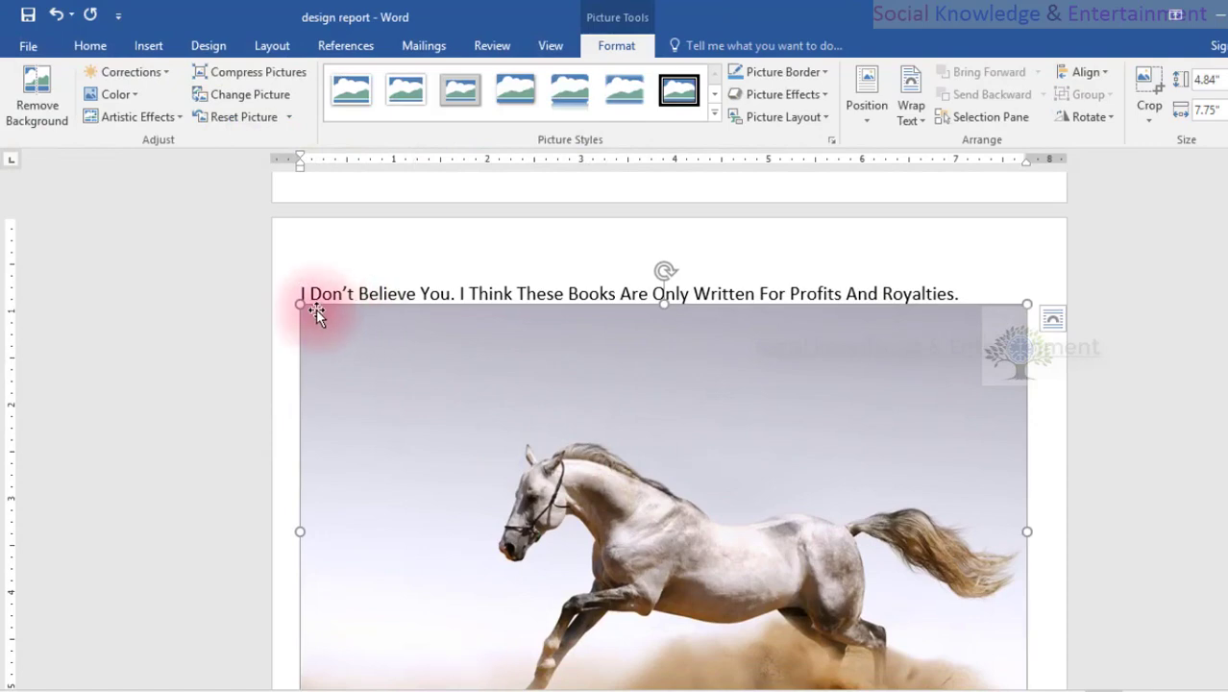
drag(294, 301, 775, 630)
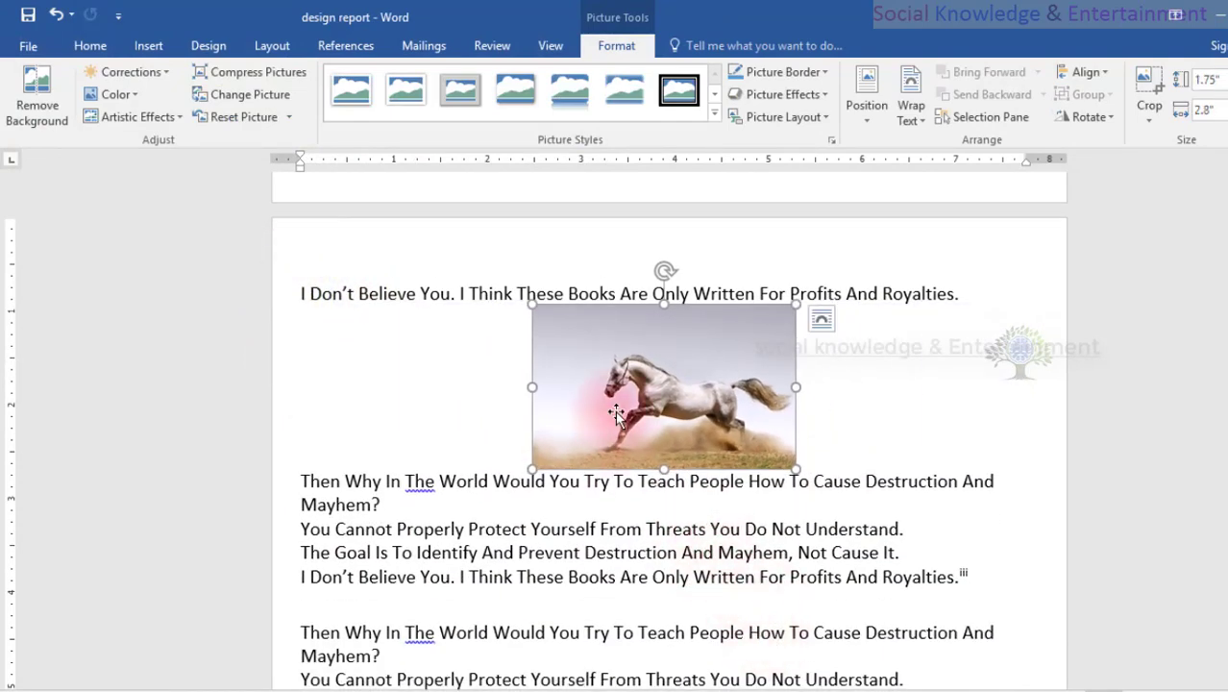
Insert a table of figures for the "pic 1" captions at the horse picture, using the From template format and dotted leader.
click(345, 48)
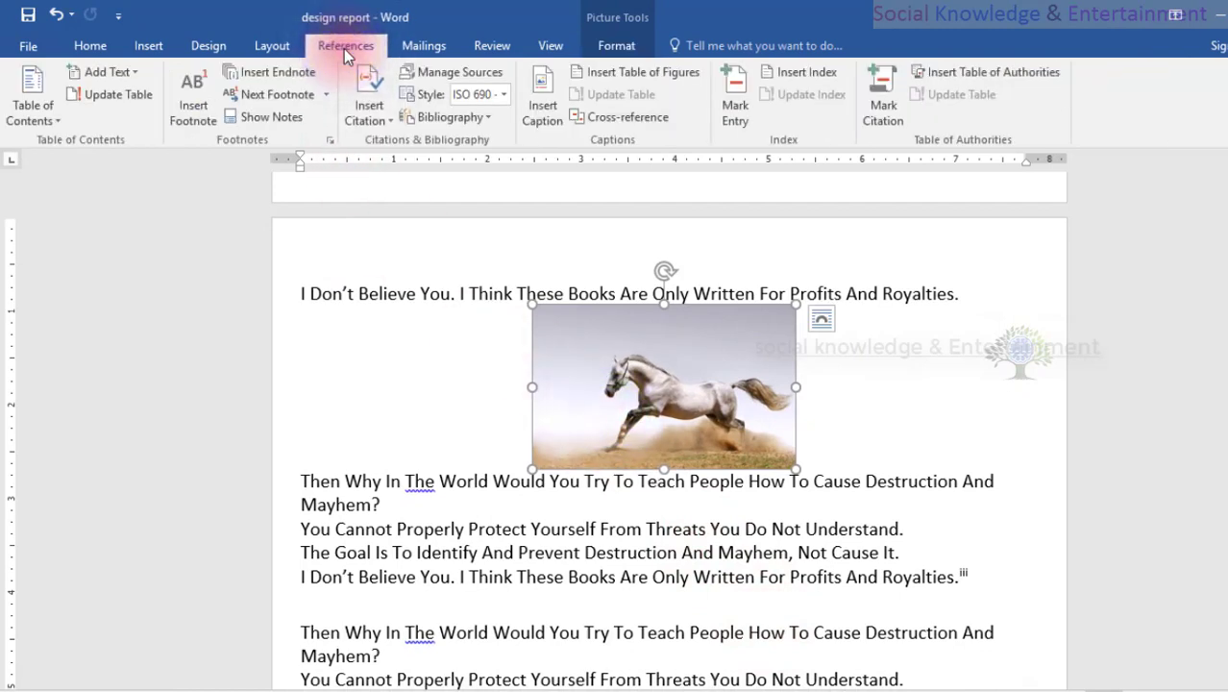
click(651, 370)
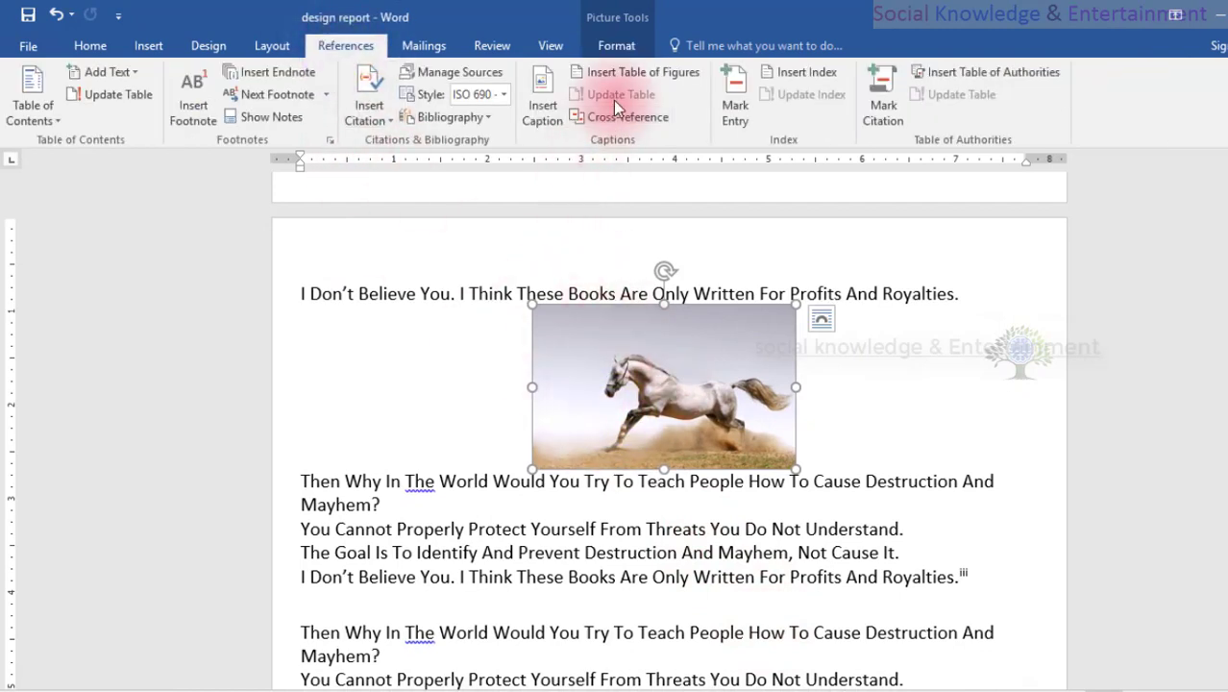
click(616, 47)
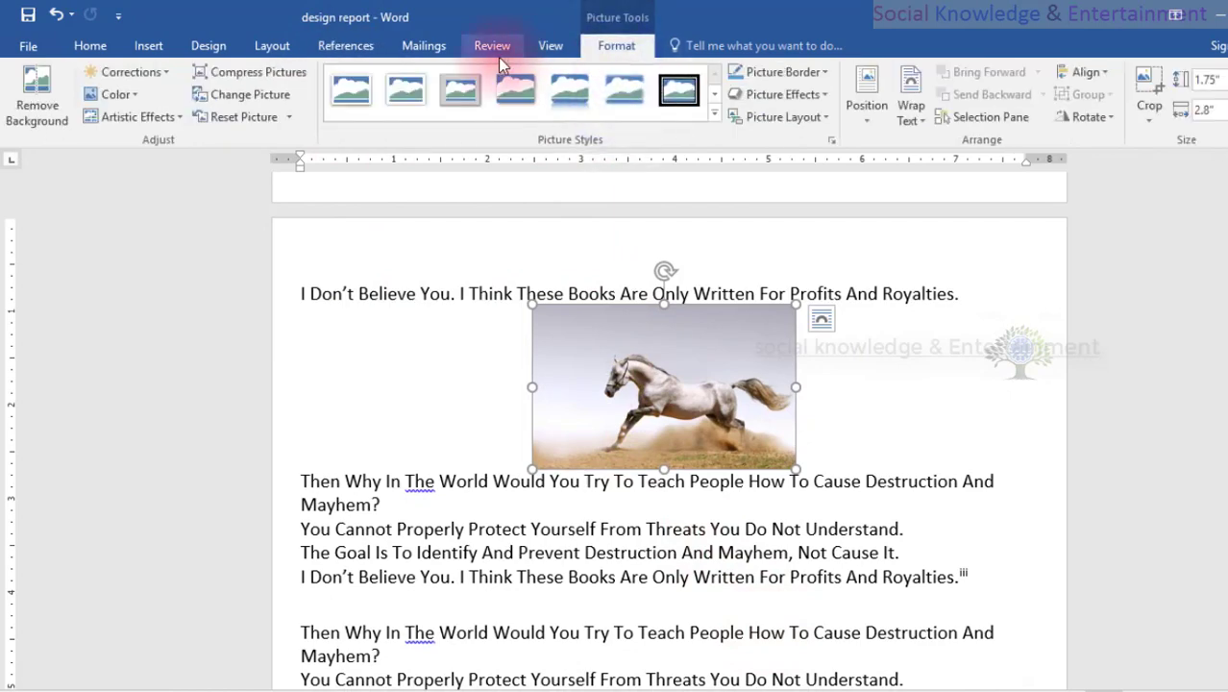
click(363, 55)
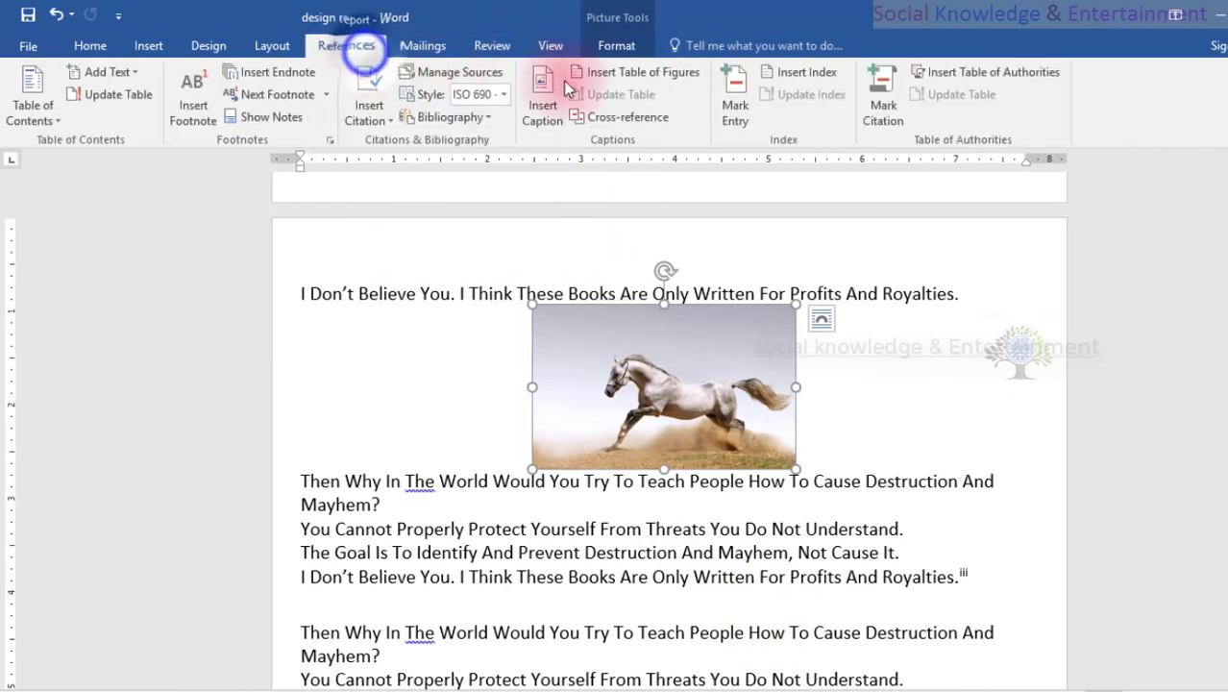
click(622, 72)
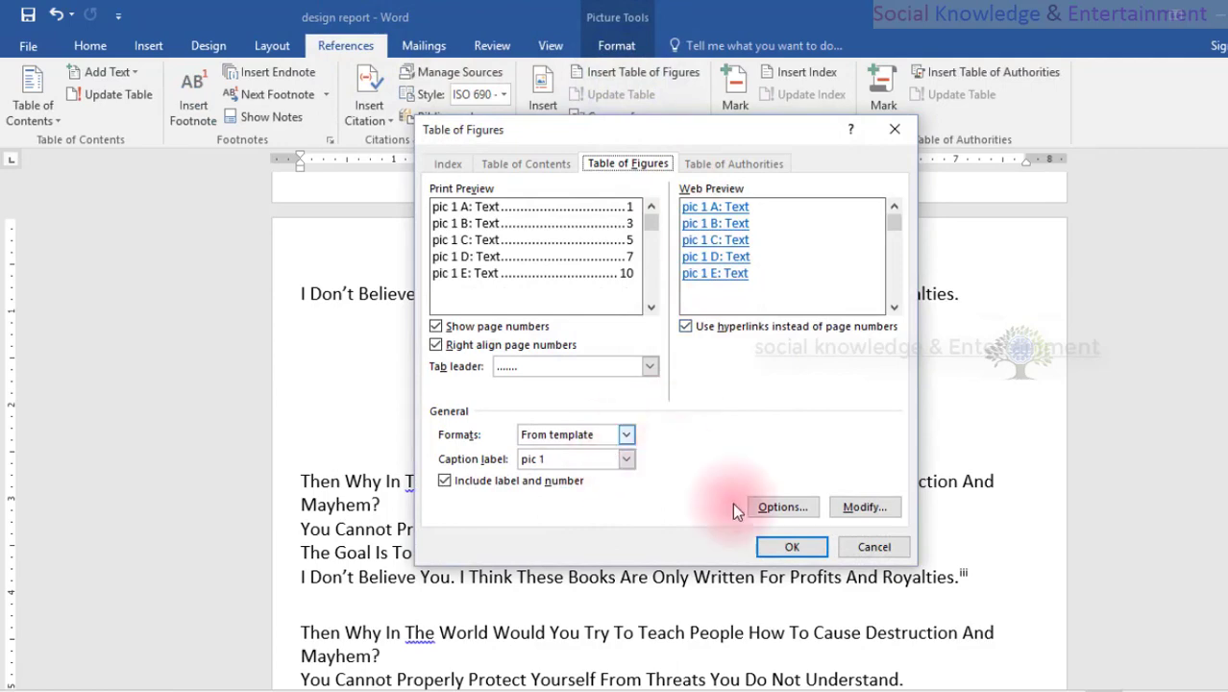
click(793, 546)
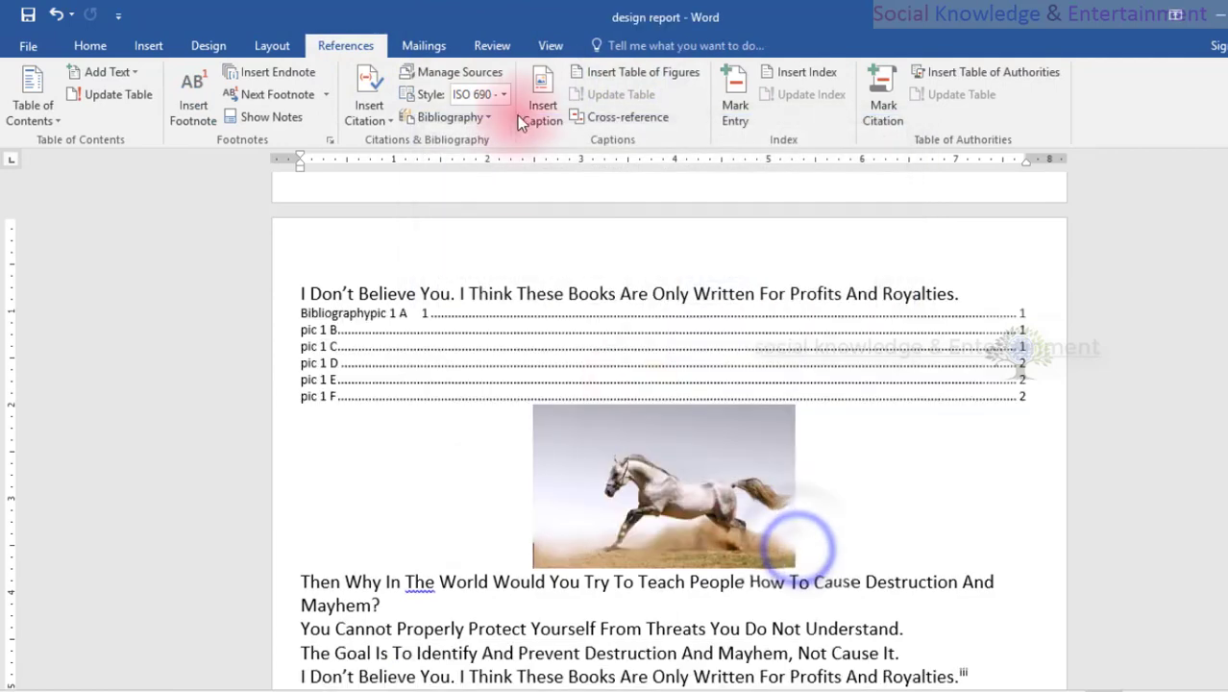
Insert the caption "Table 1" above the horse picture using the Table label.
click(589, 451)
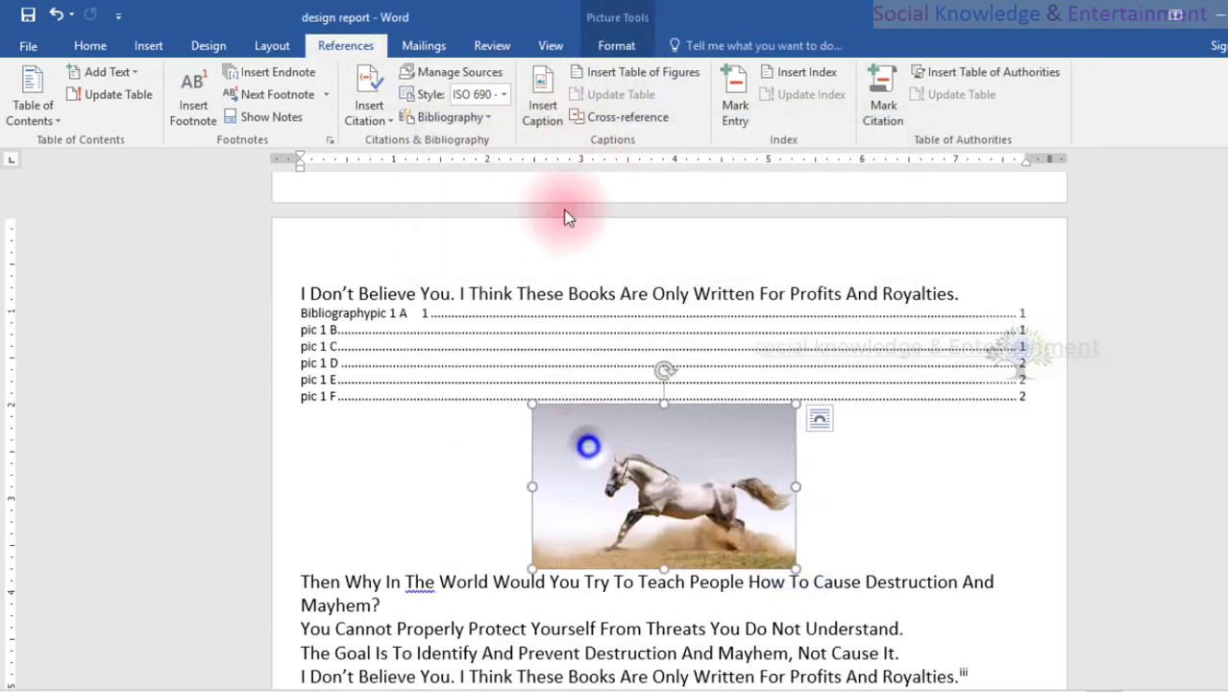
click(541, 106)
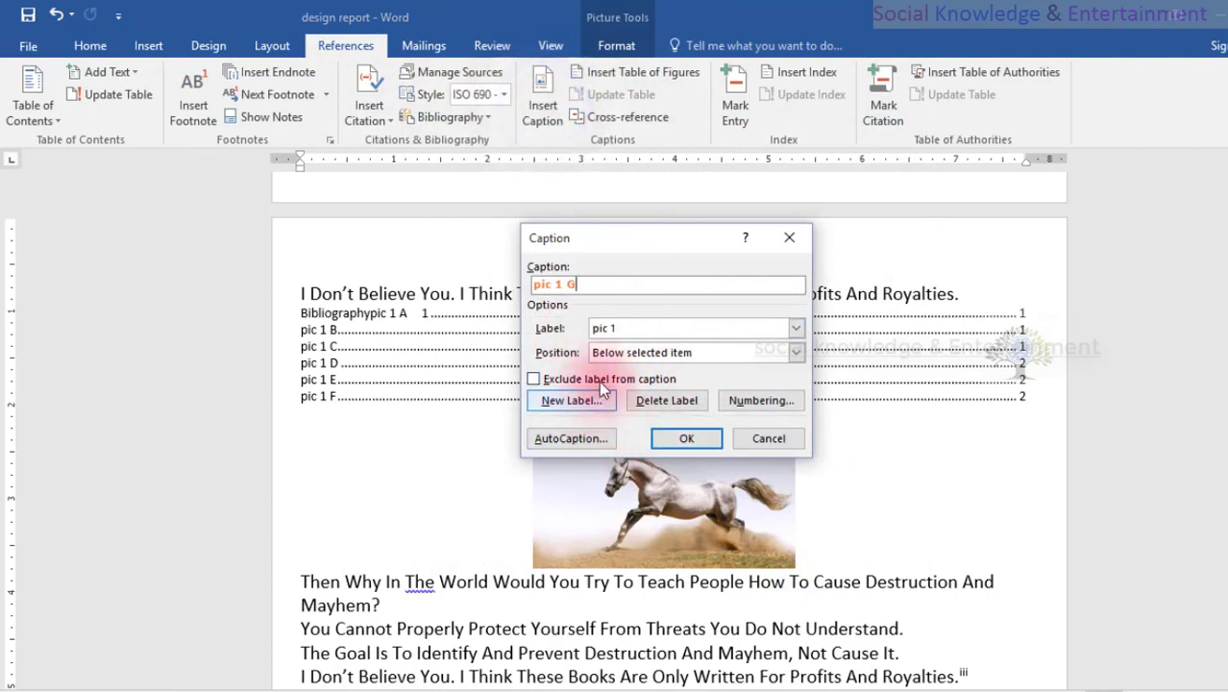
click(656, 353)
click(656, 328)
click(656, 327)
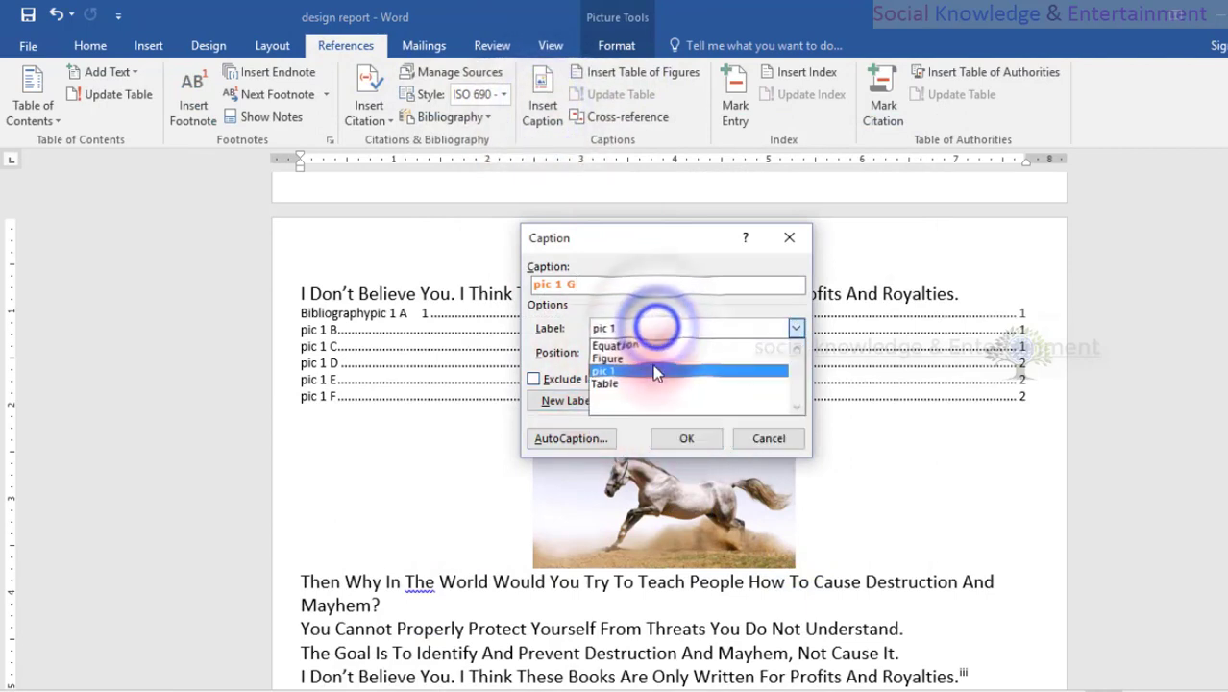
click(652, 384)
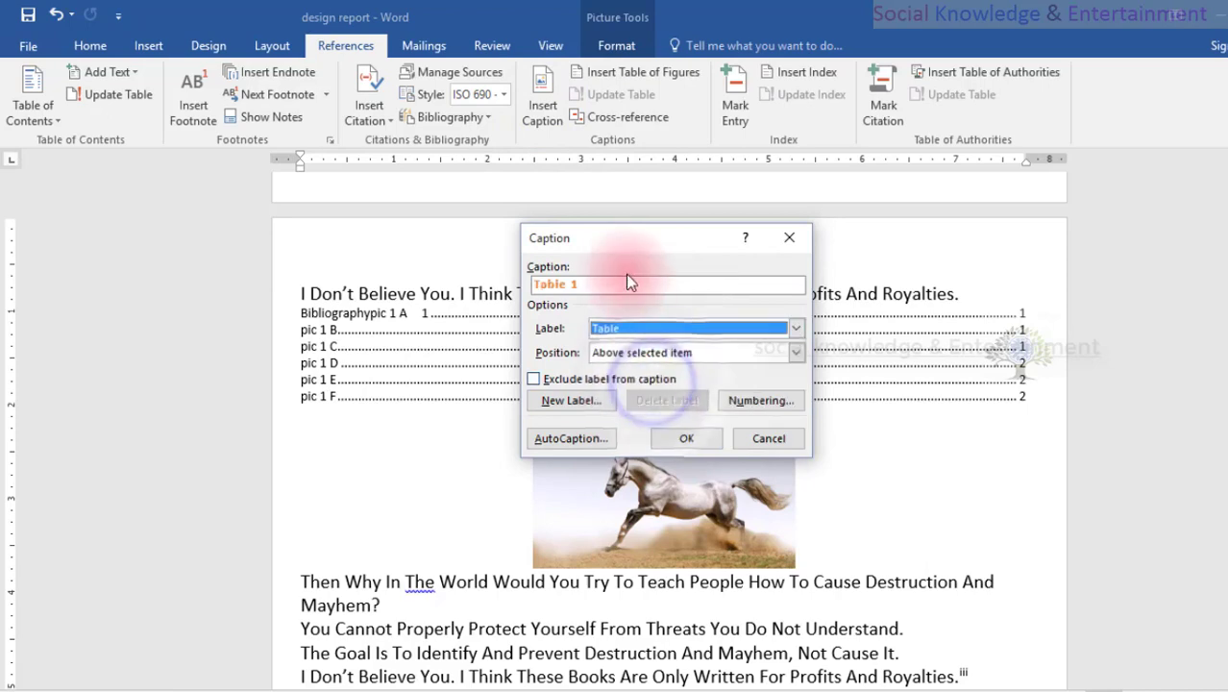
click(668, 437)
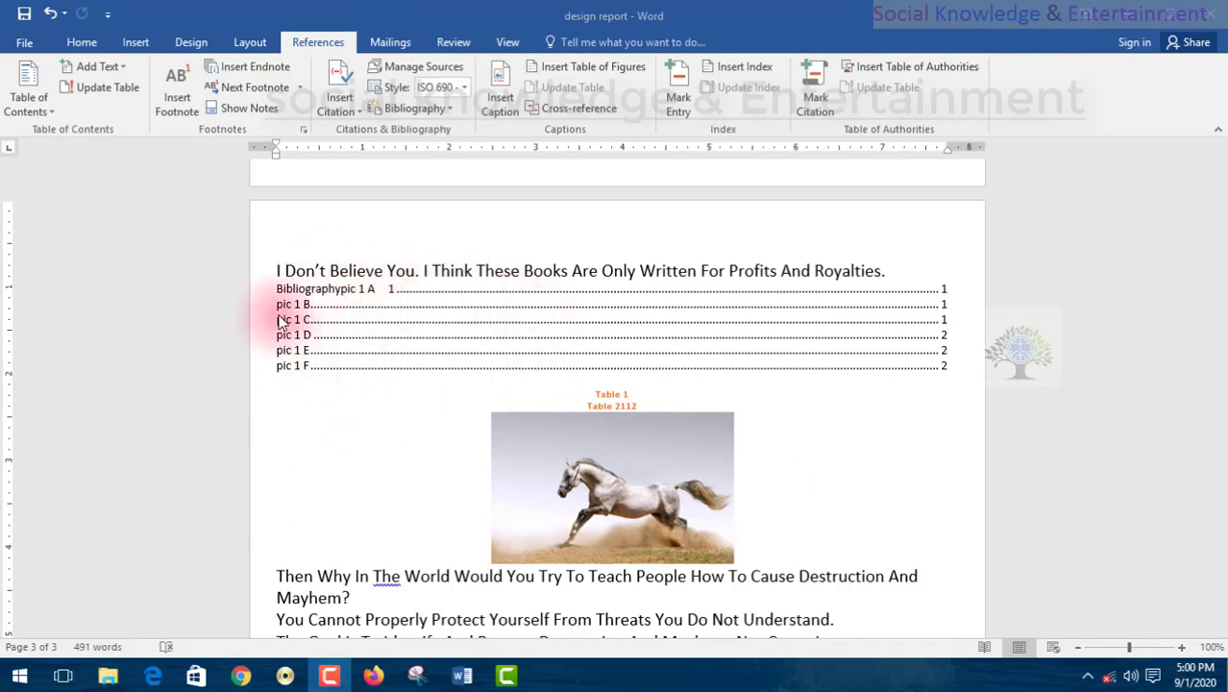
Add an empty line above the Bibliography heading on the first page.
click(330, 317)
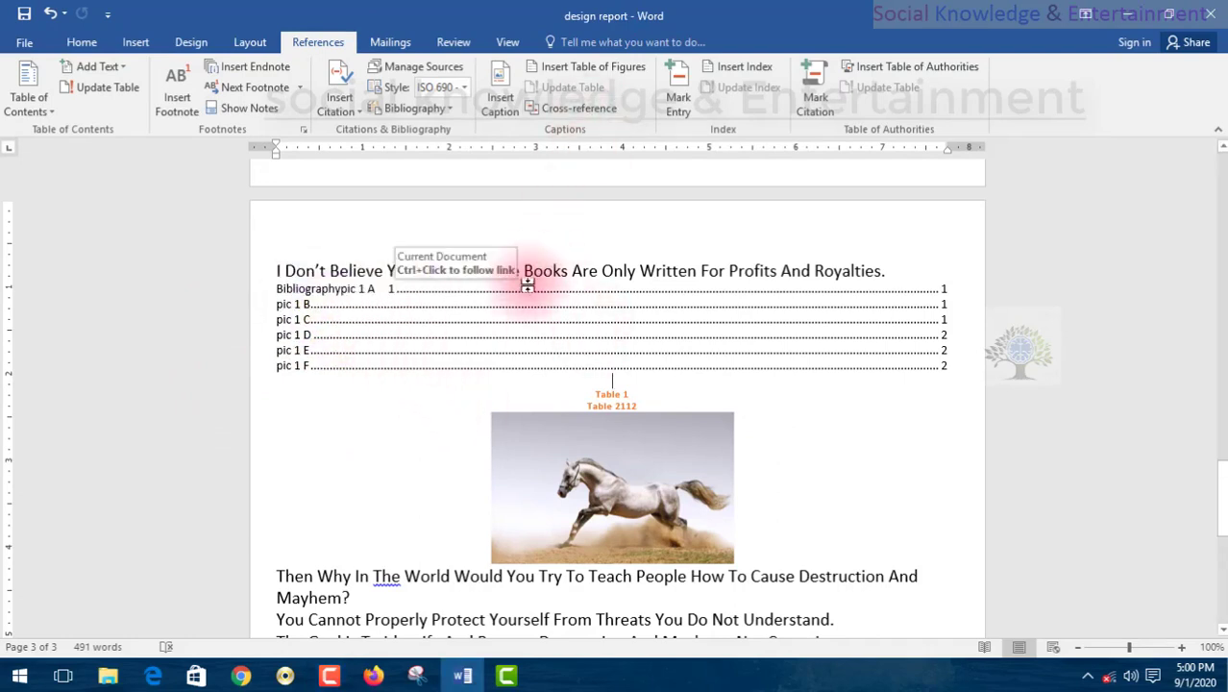
scroll(548, 288, up, 9)
scroll(526, 286, up, 10)
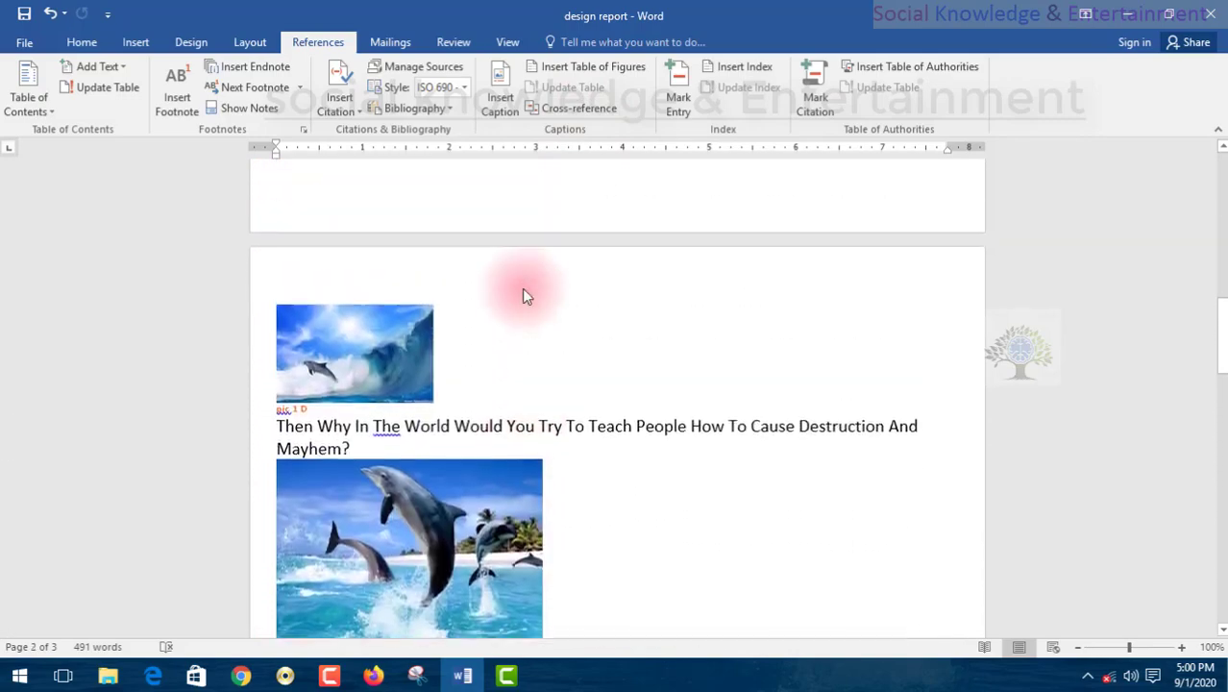
scroll(514, 281, up, 4)
scroll(504, 274, down, 2)
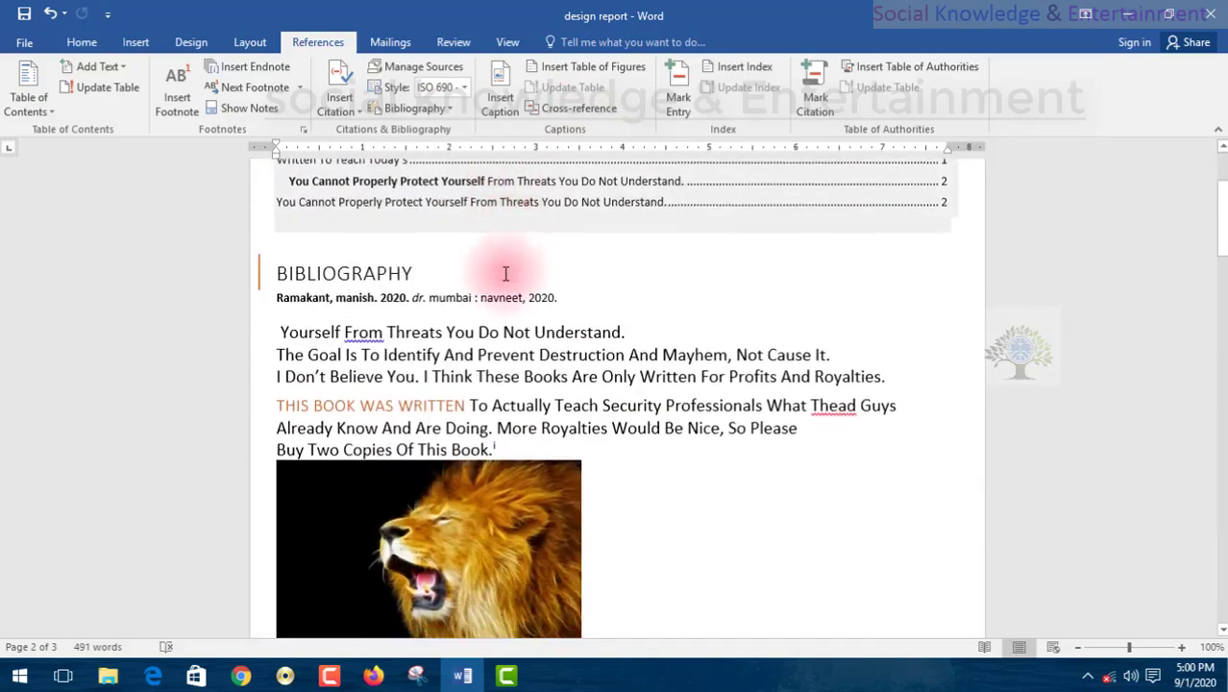
click(274, 236)
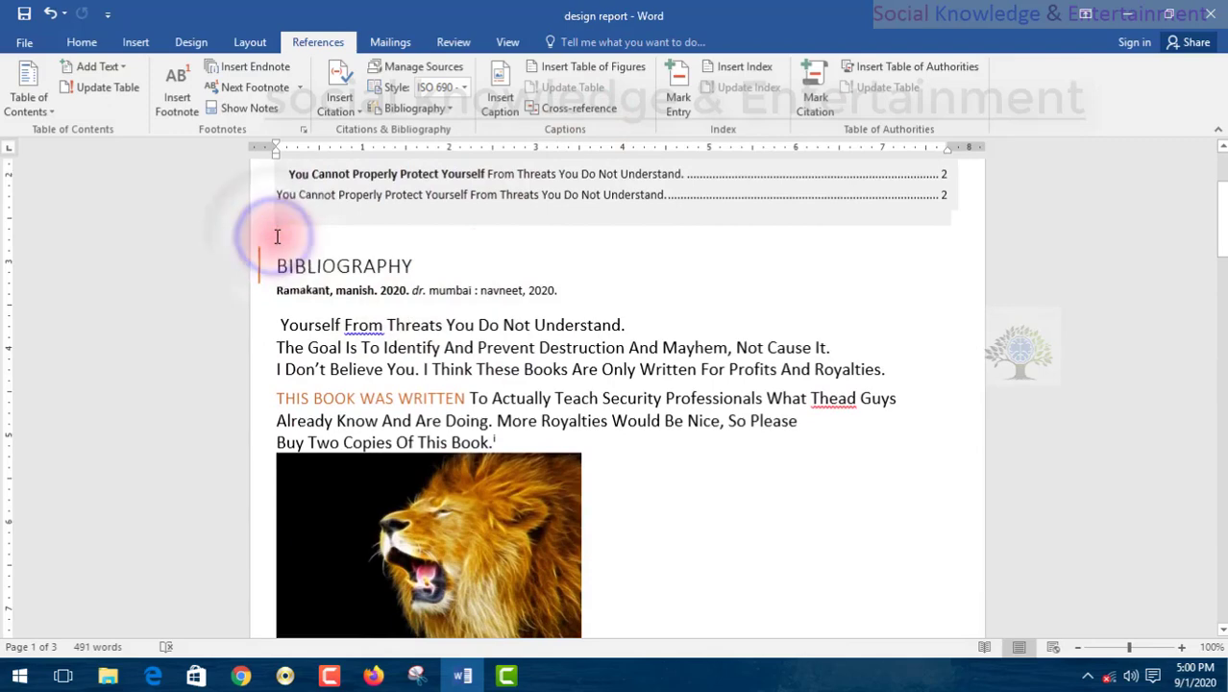
key(Return)
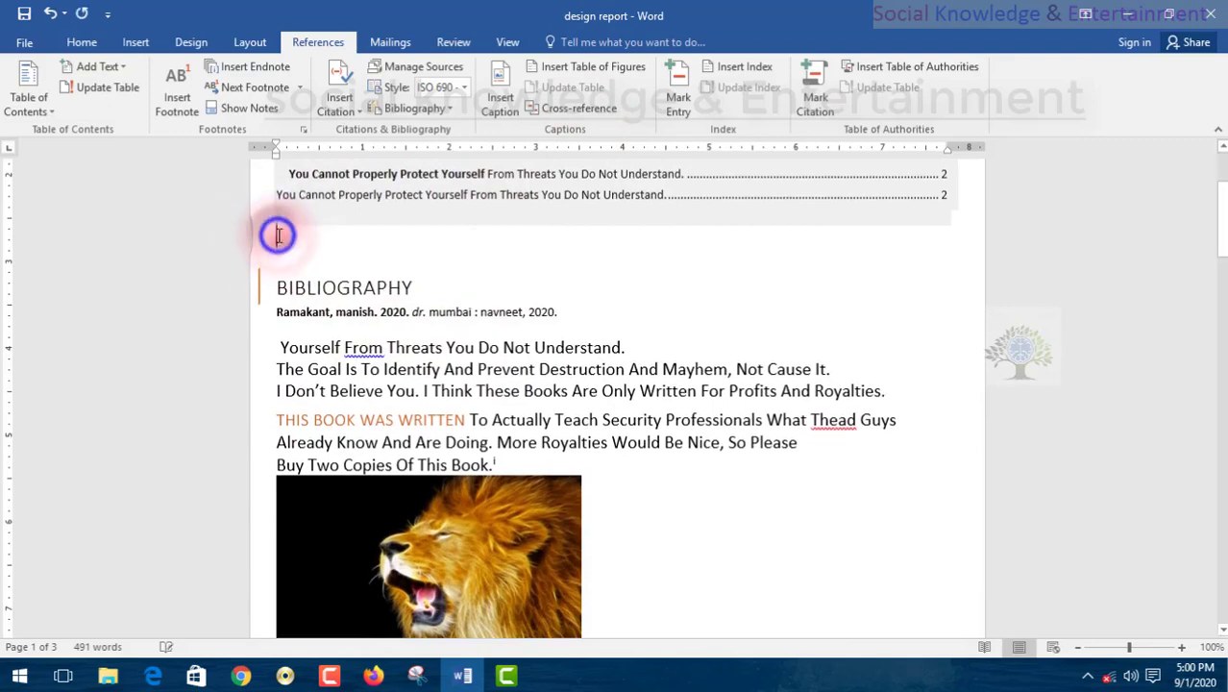
Insert a hyperlinked cross-reference to the entire caption "pic 1 B" on the empty line above the Bibliography heading.
click(550, 124)
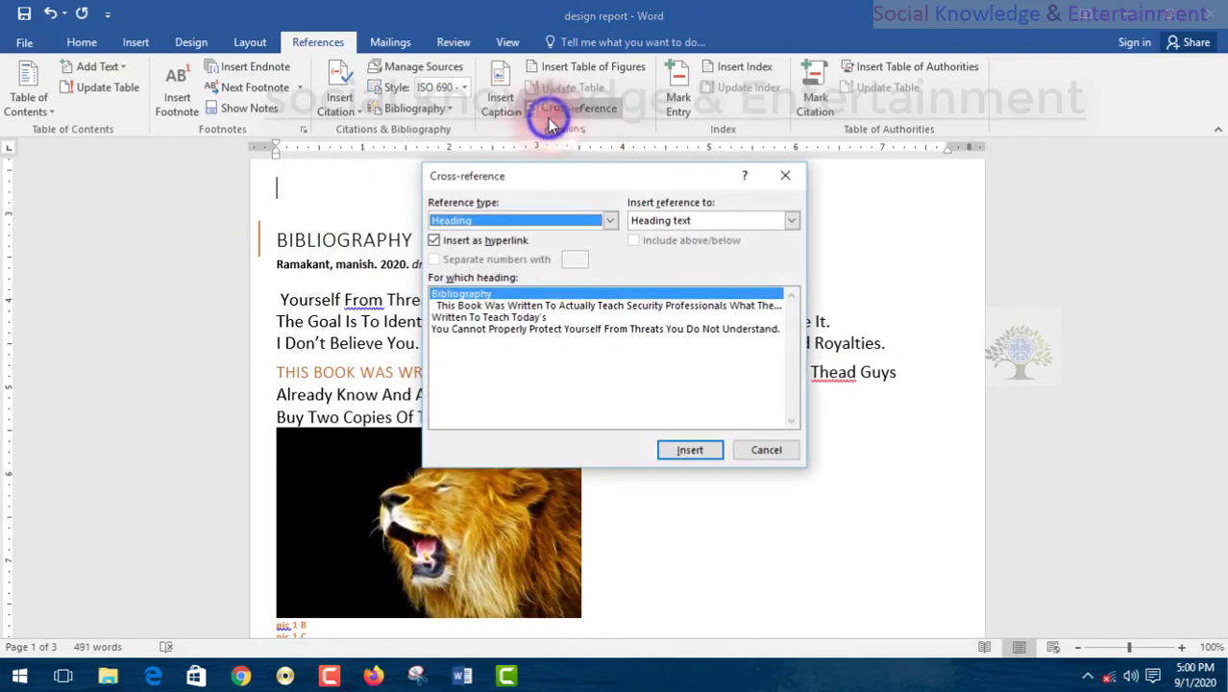
click(475, 217)
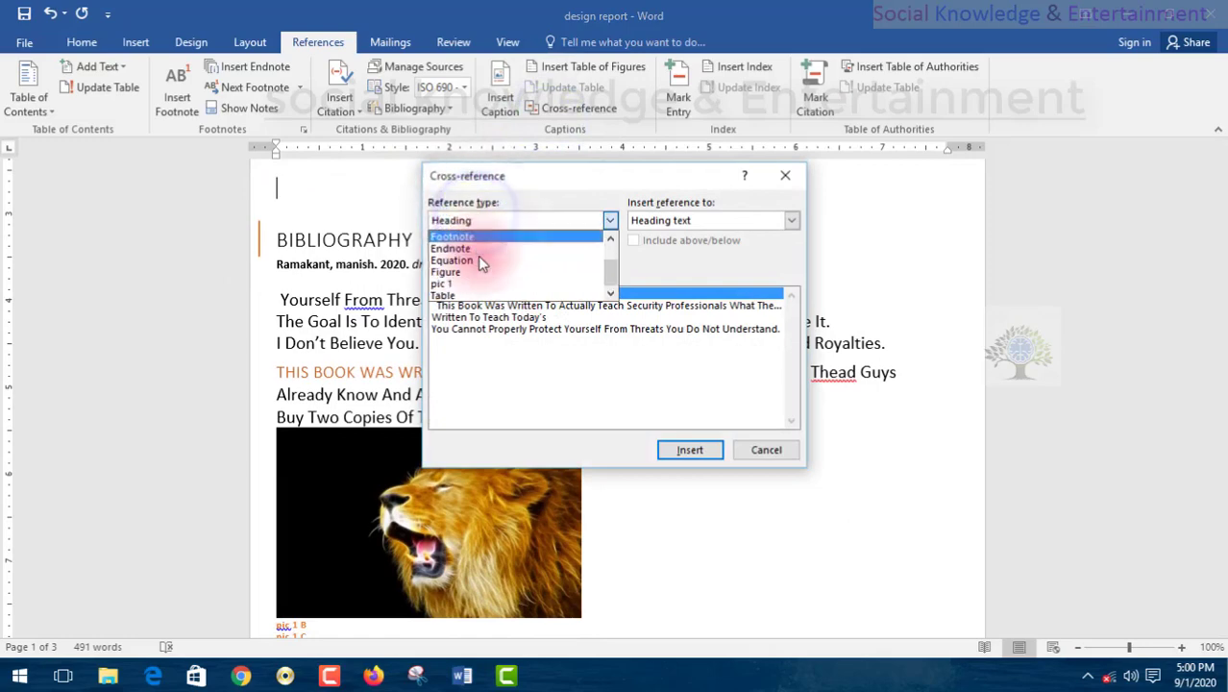
click(466, 285)
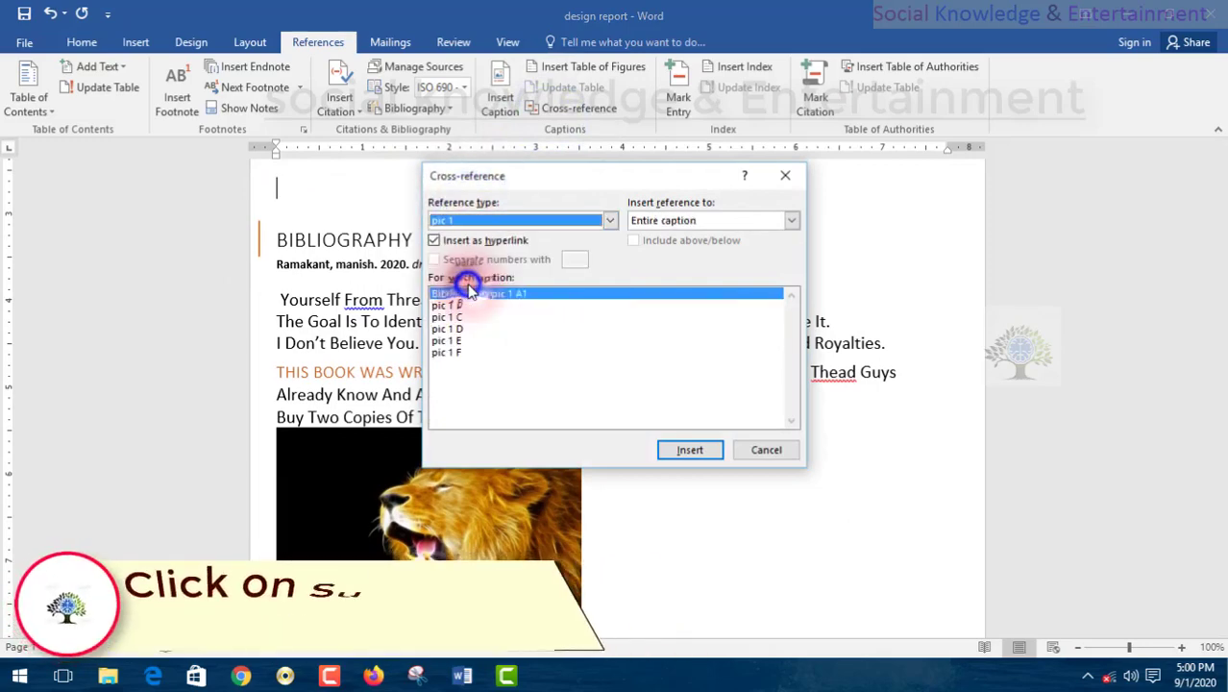
click(452, 306)
click(688, 449)
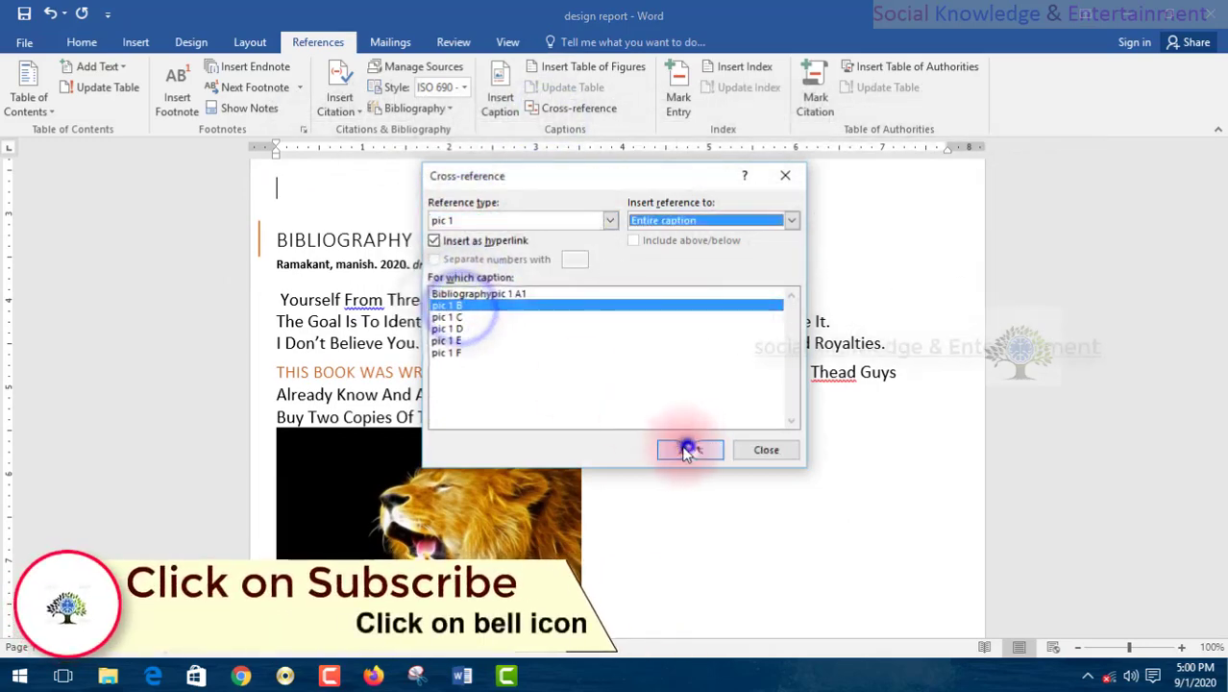
Add entire-caption cross-references to pic 1 C, pic 1 D, pic 1 E and pic 1 F on the same line.
click(456, 318)
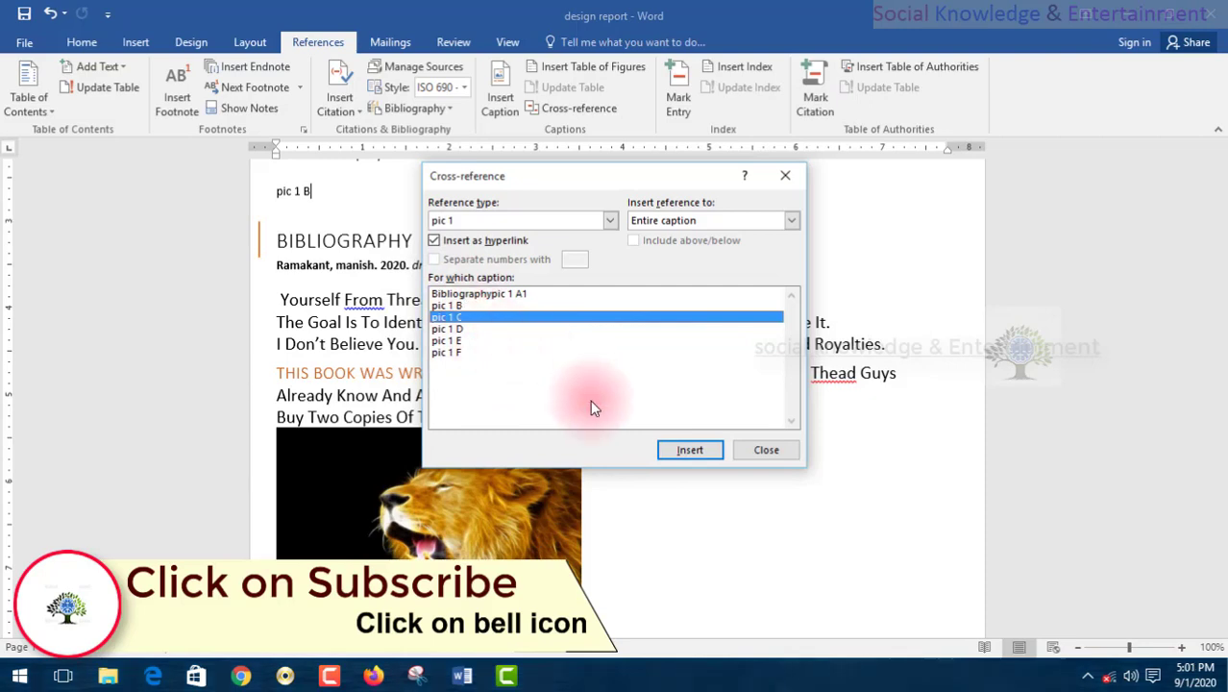
click(667, 448)
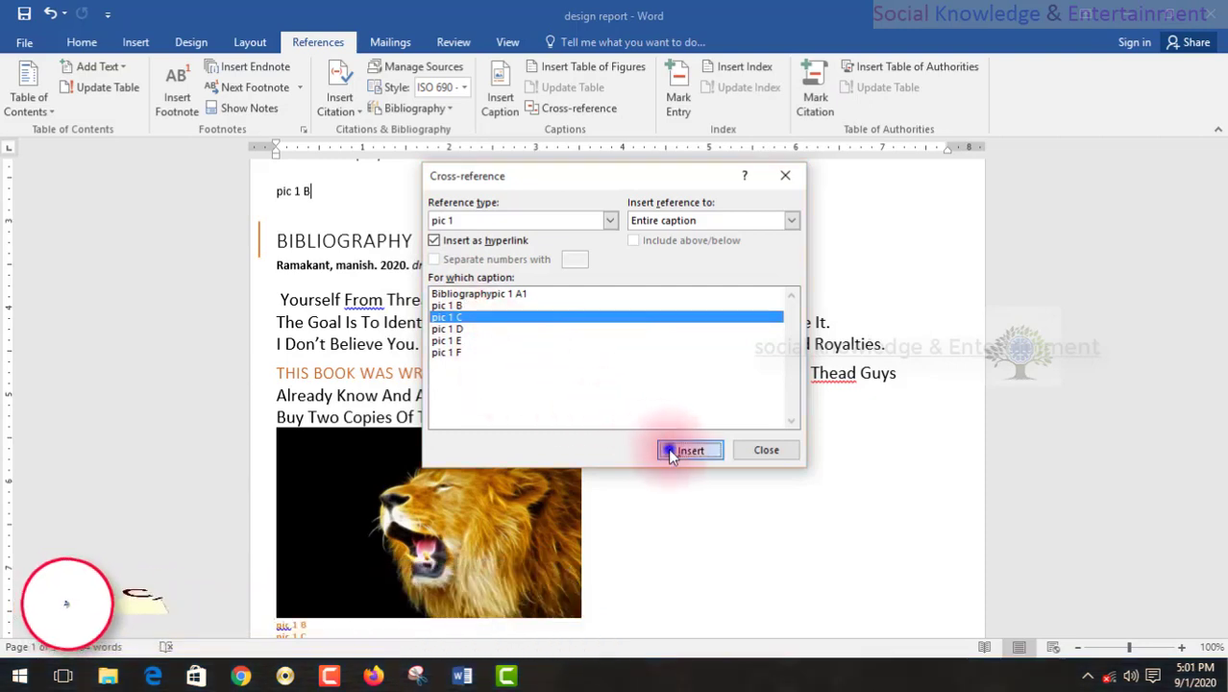
click(466, 320)
click(469, 330)
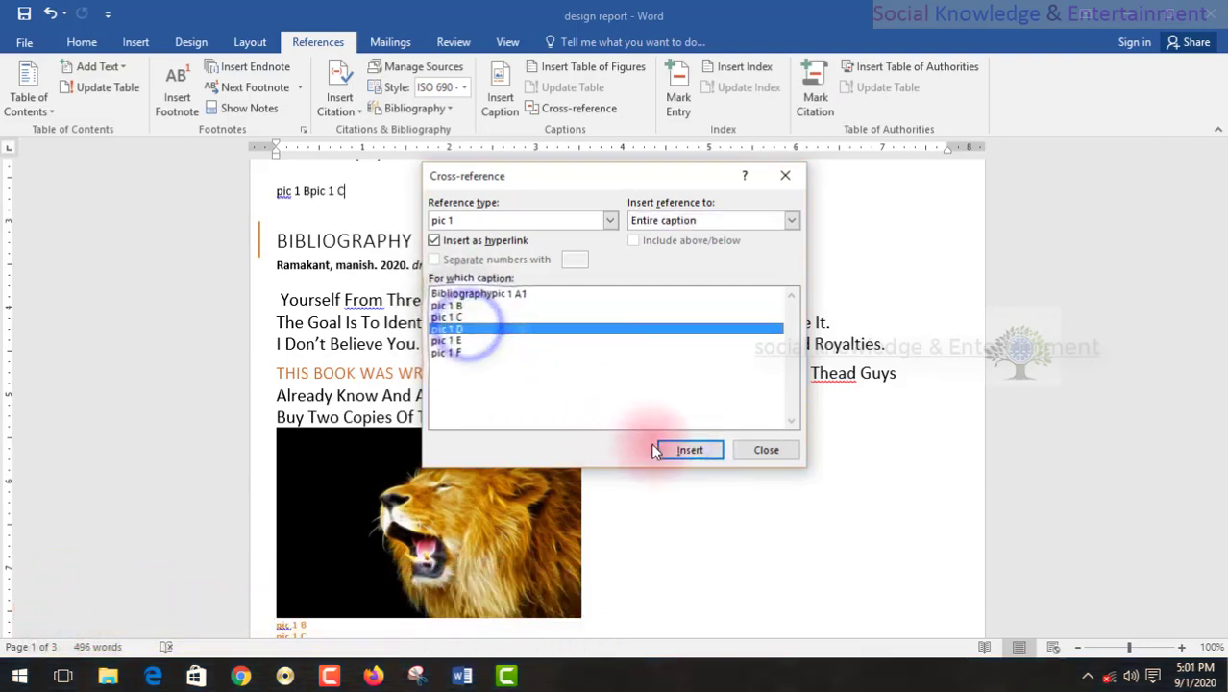
click(479, 340)
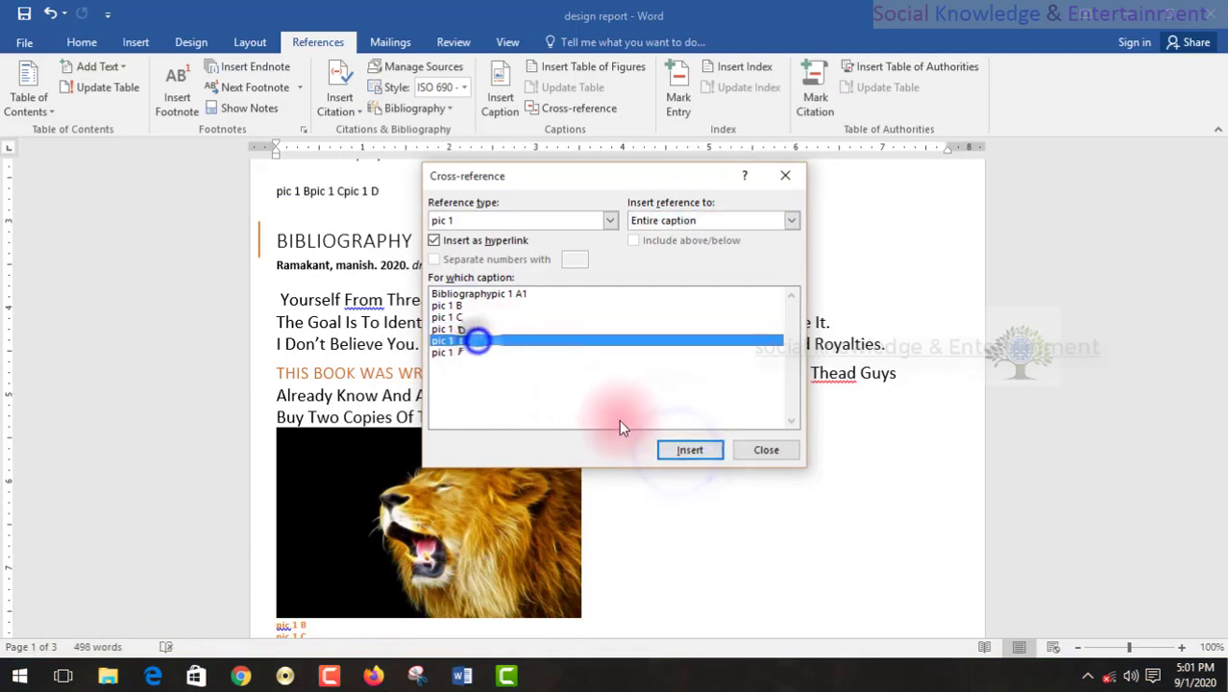
click(677, 449)
click(463, 352)
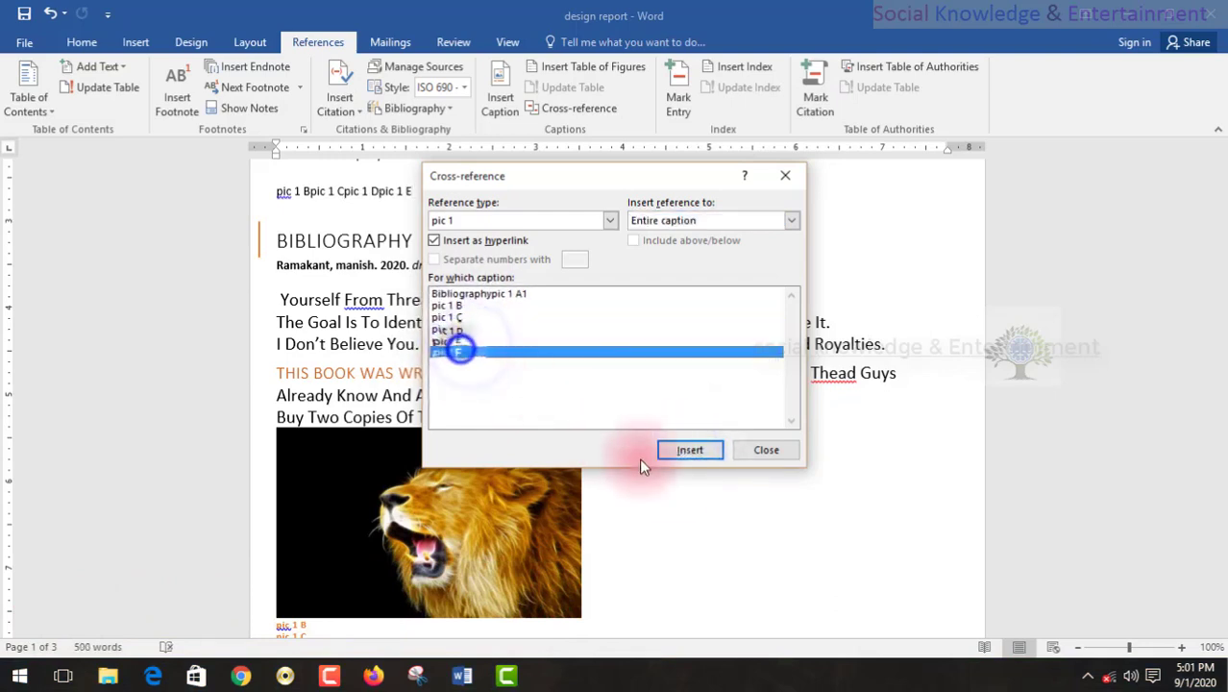
click(685, 454)
Insert an Above/below cross-reference to pic 1 F at the end of the cross-reference line.
click(672, 227)
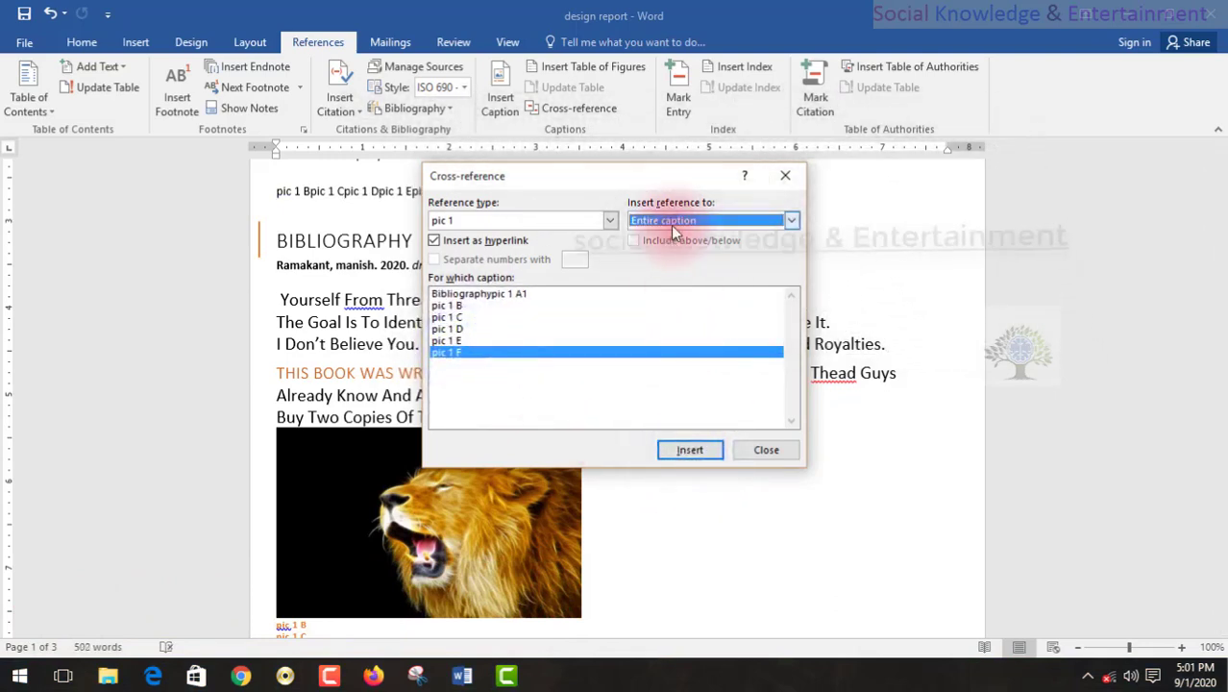
click(673, 225)
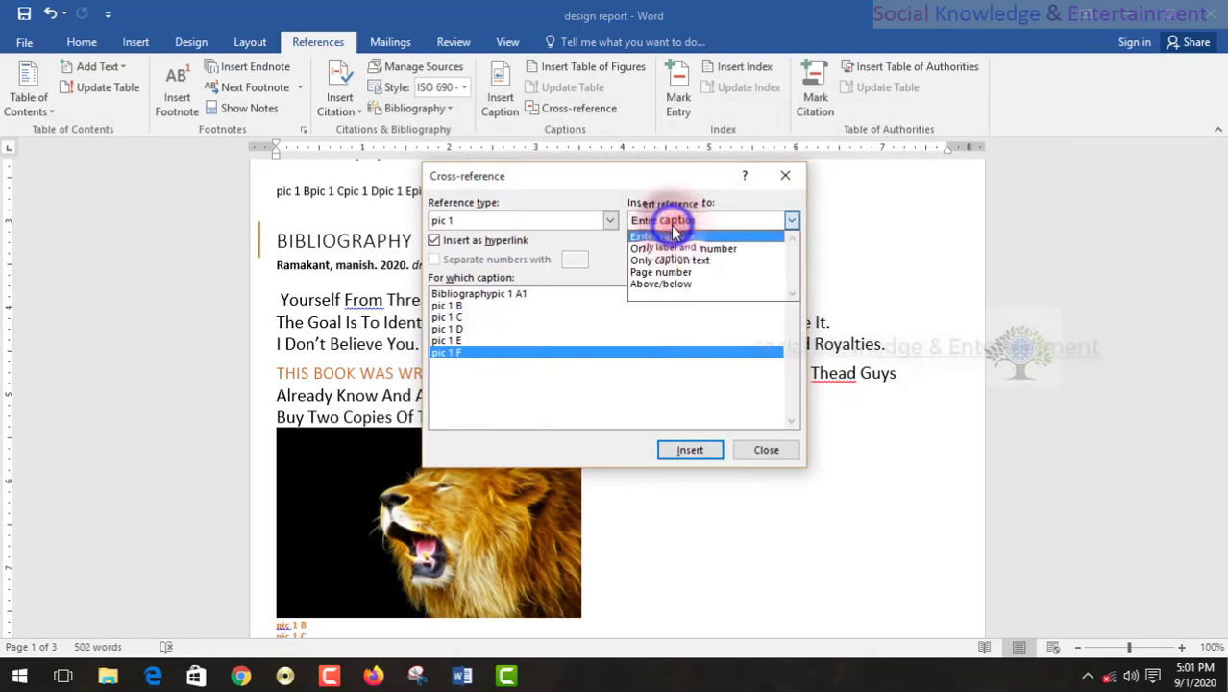
click(661, 284)
click(682, 451)
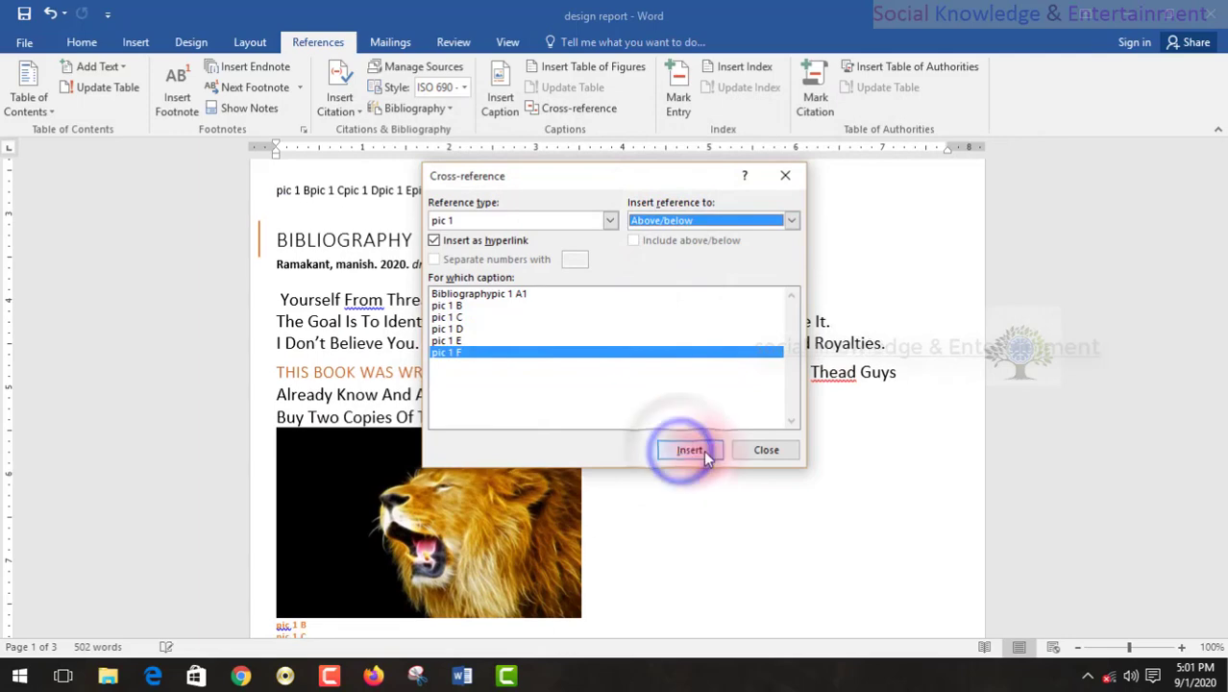
click(744, 455)
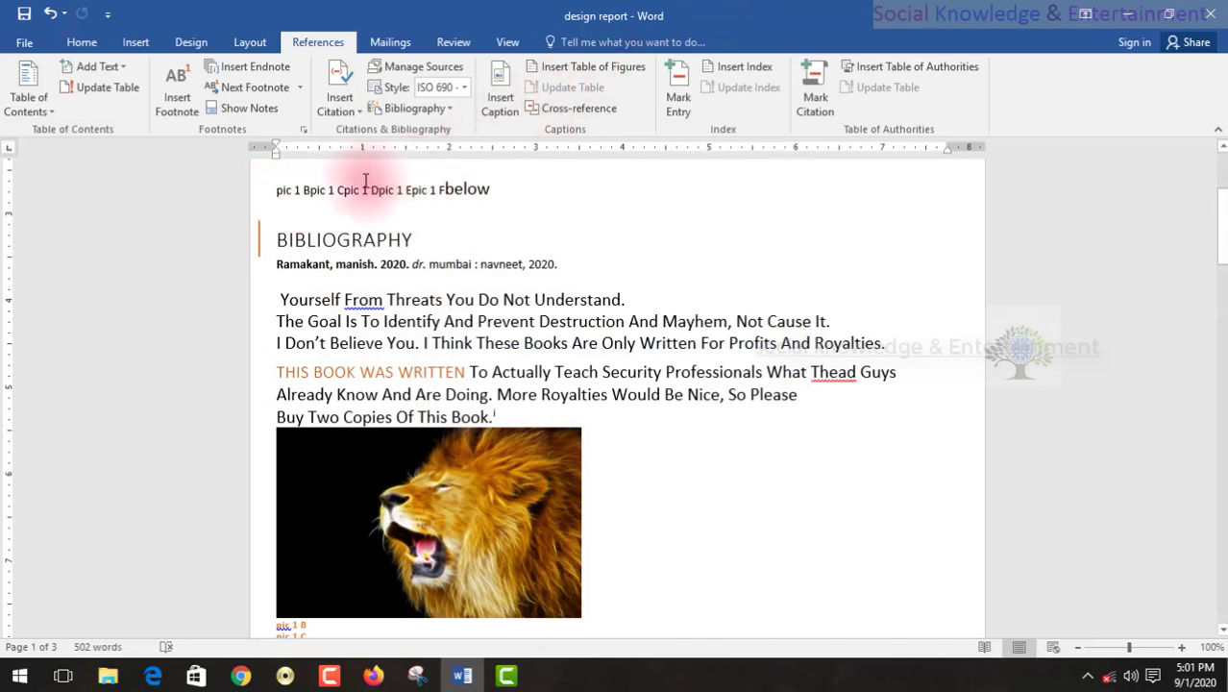
Replace the line of pic 1 cross-references above the Bibliography heading with a hyperlinked entire-caption cross-reference to Table 1.
drag(488, 190, 269, 190)
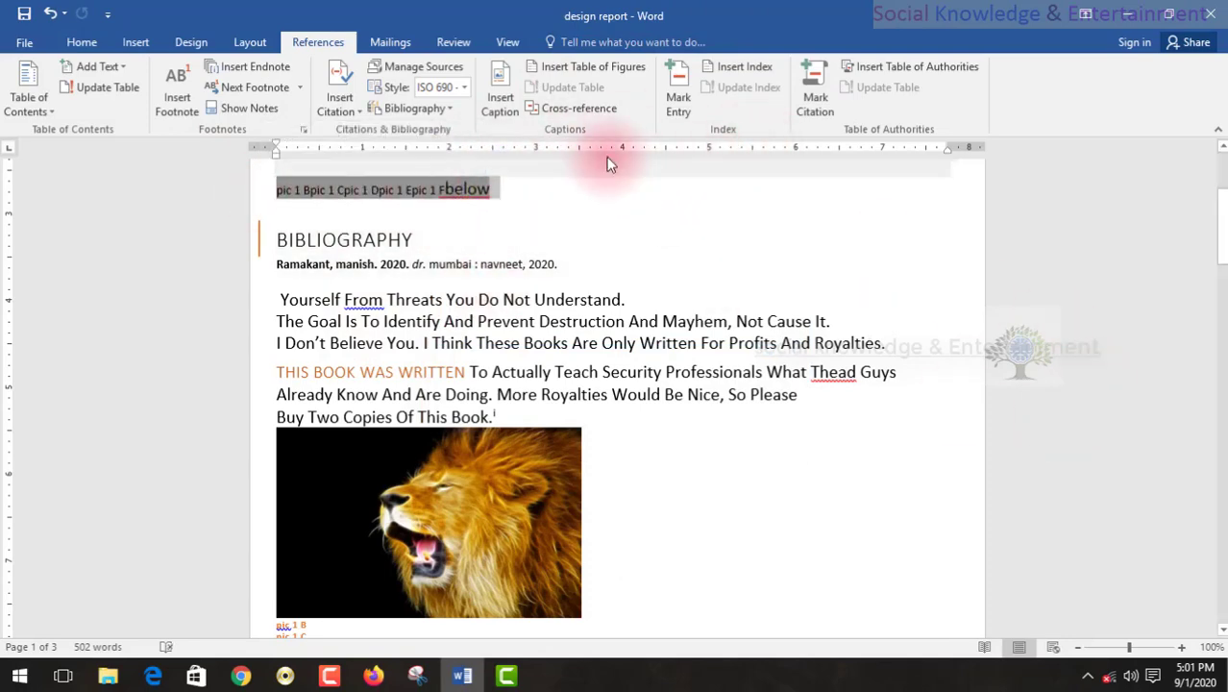
click(586, 113)
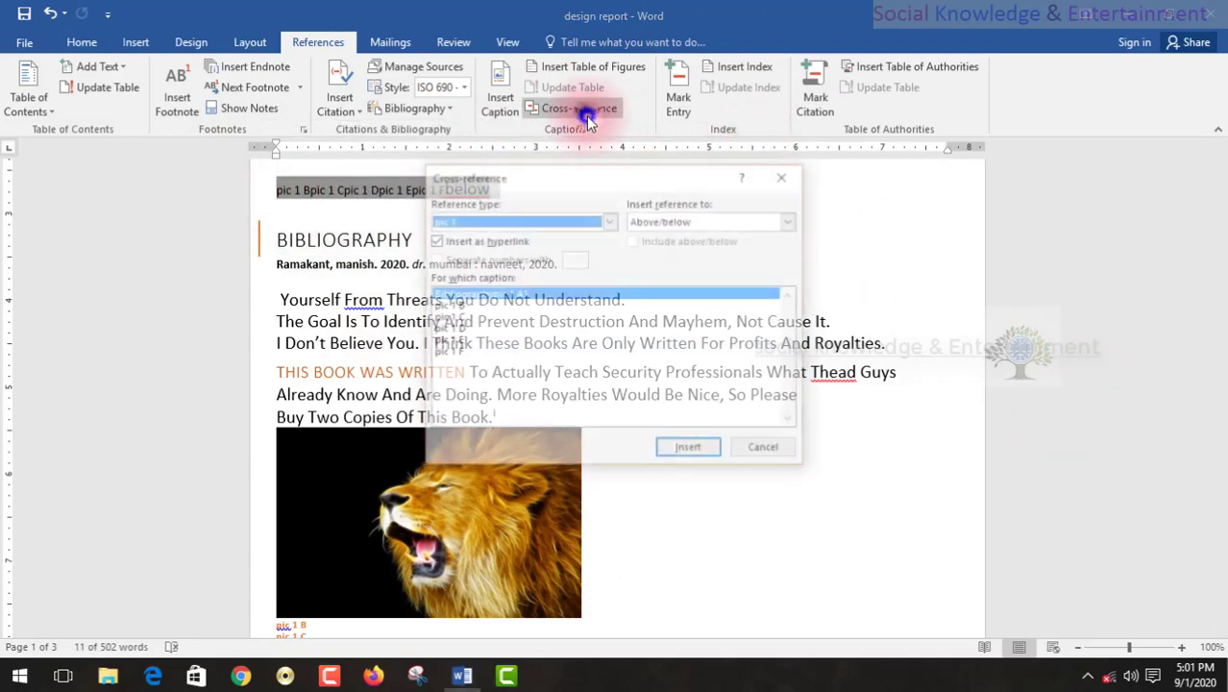
click(569, 220)
scroll(540, 269, up, 1)
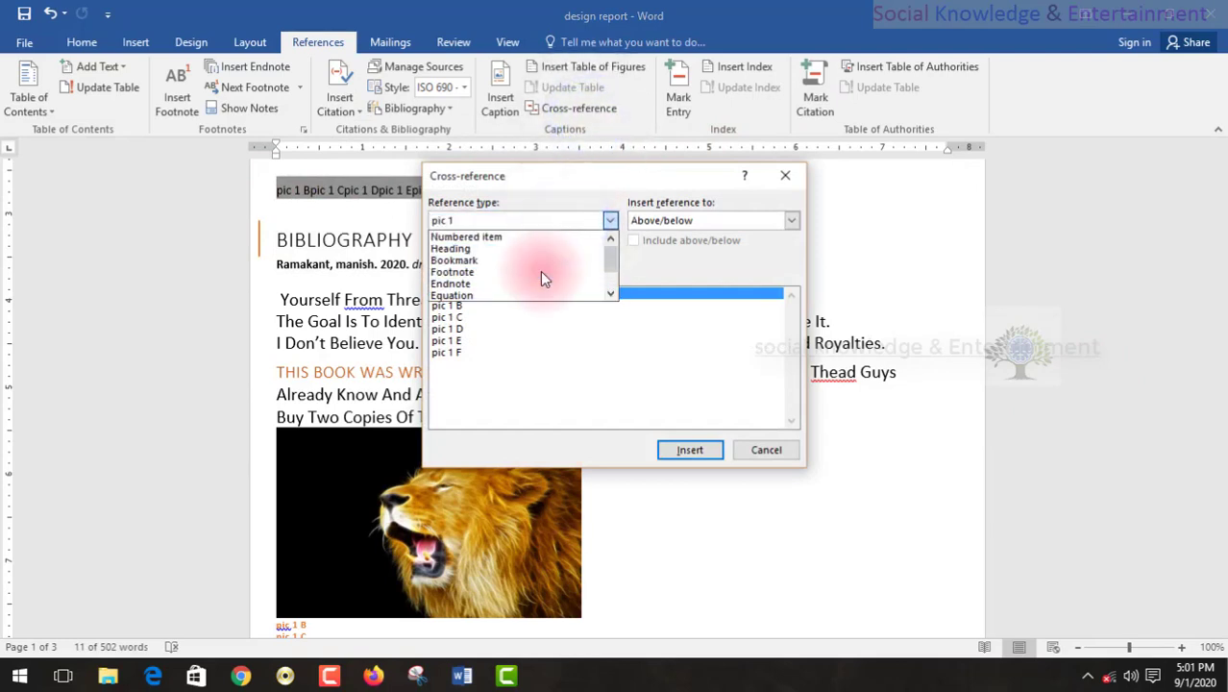
scroll(538, 267, down, 1)
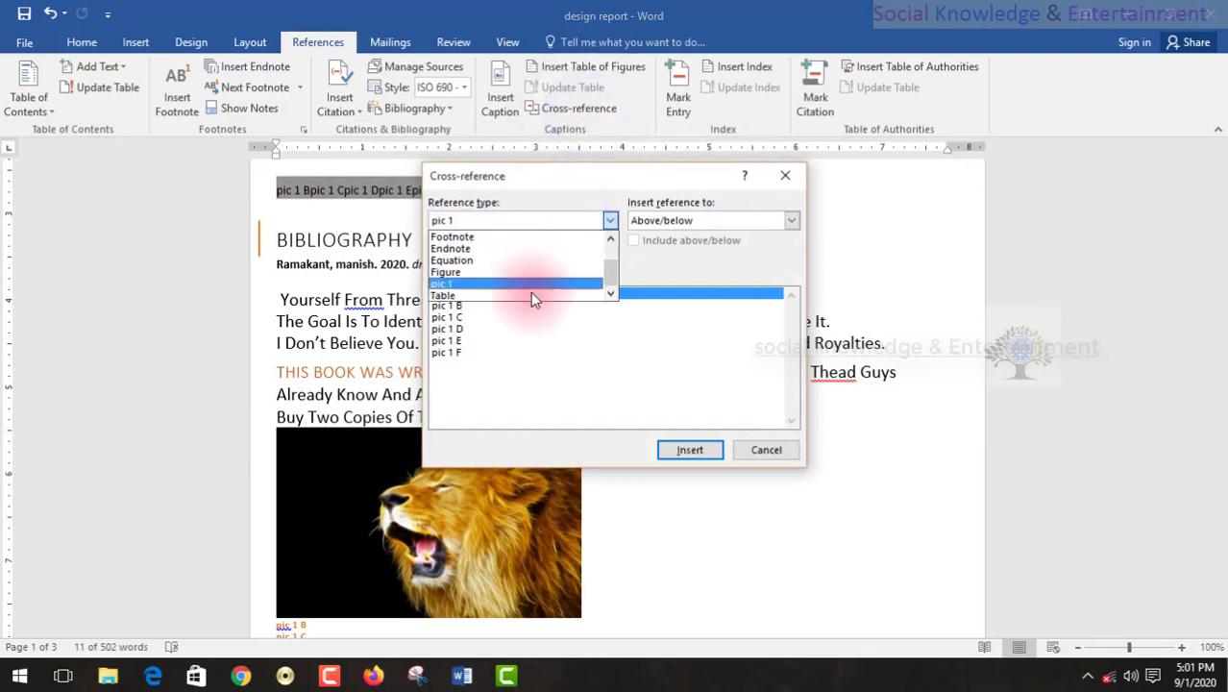
click(534, 296)
click(680, 451)
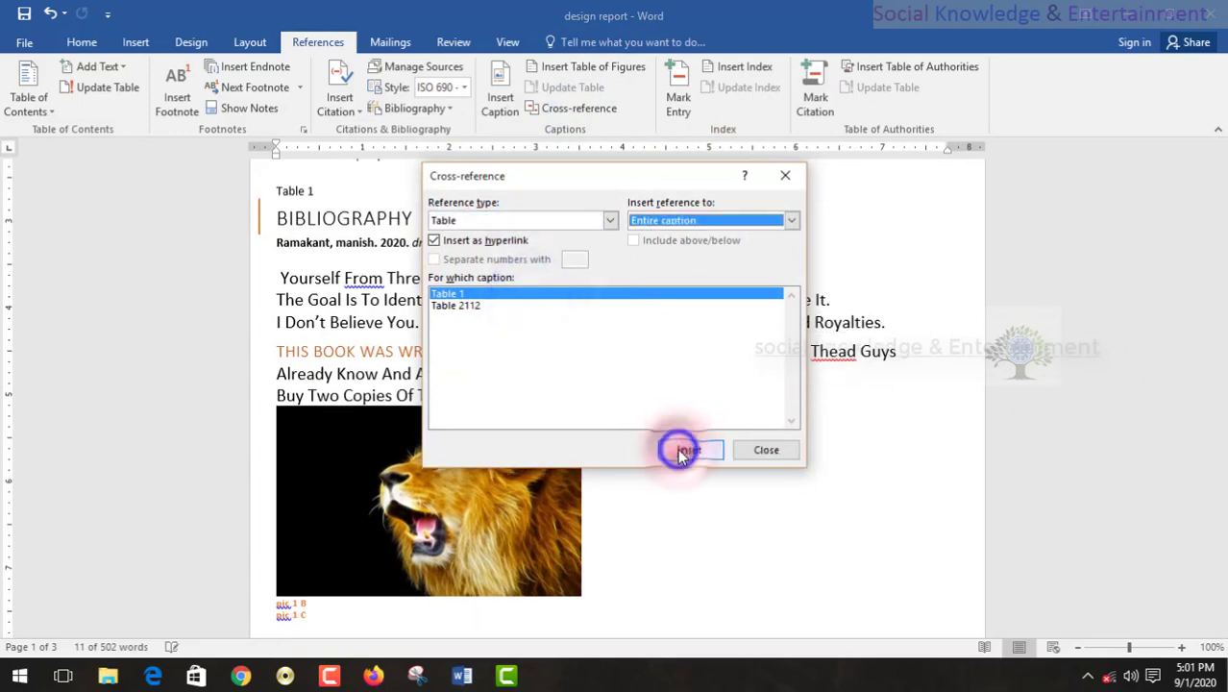
click(734, 450)
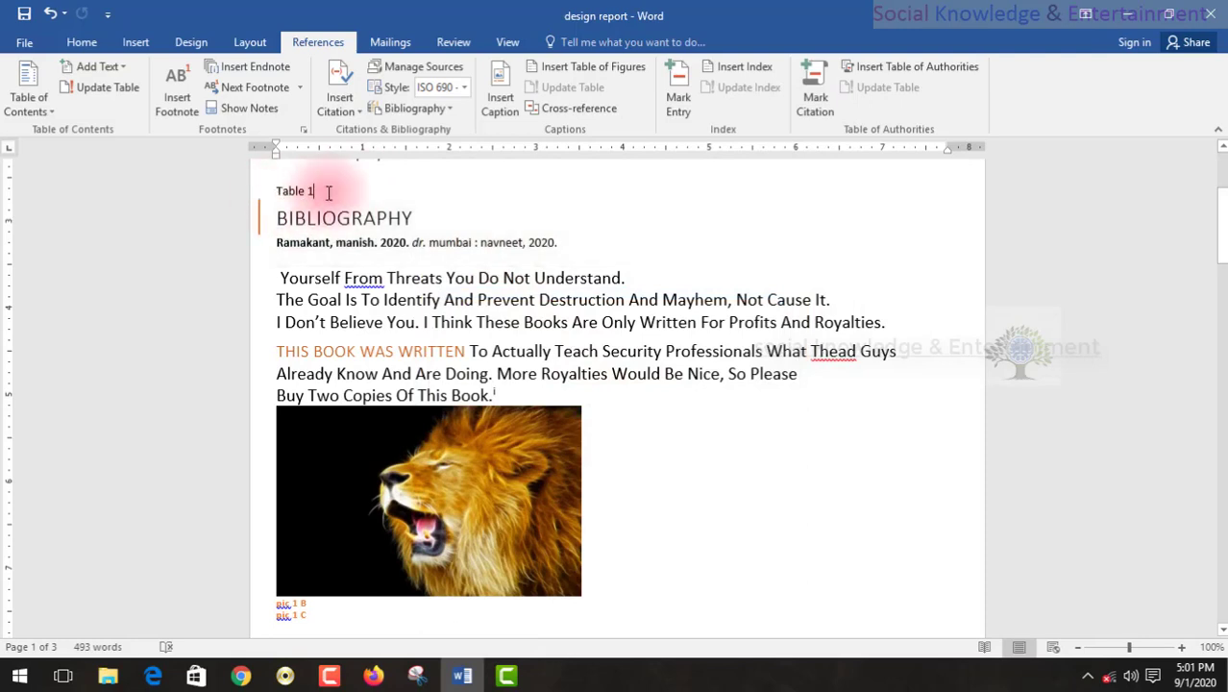
Insert a table of figures for the Table caption label on a new line below the Table 1 cross-reference.
key(Return)
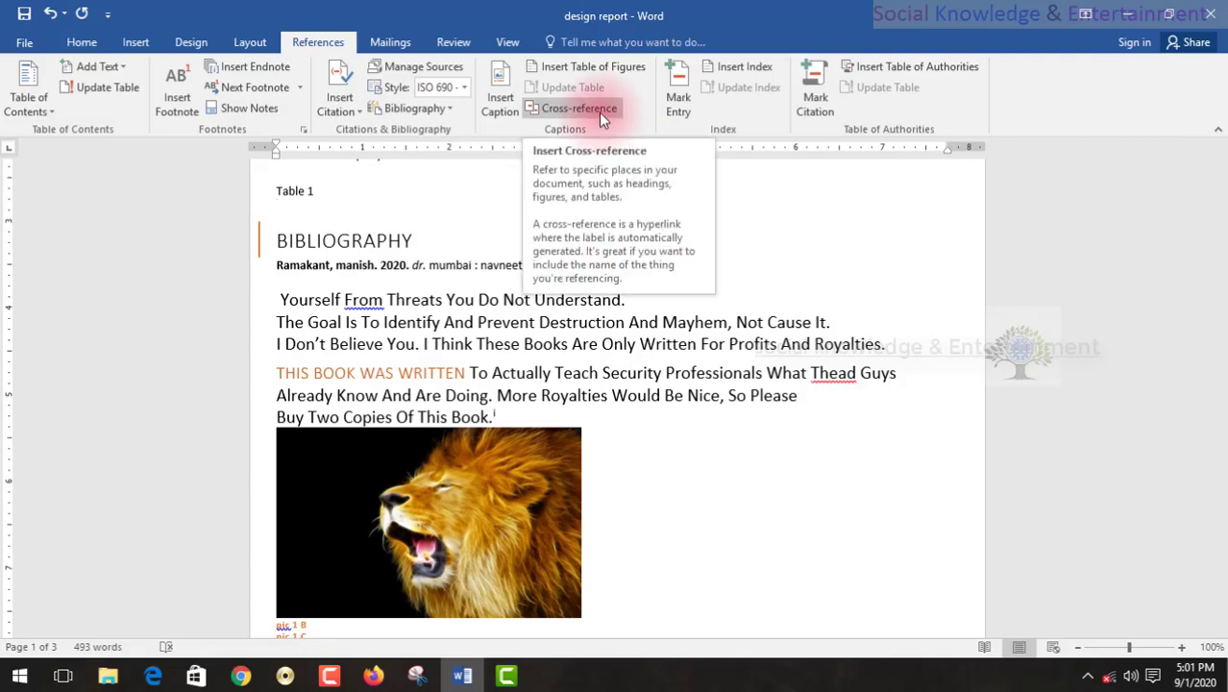
click(605, 64)
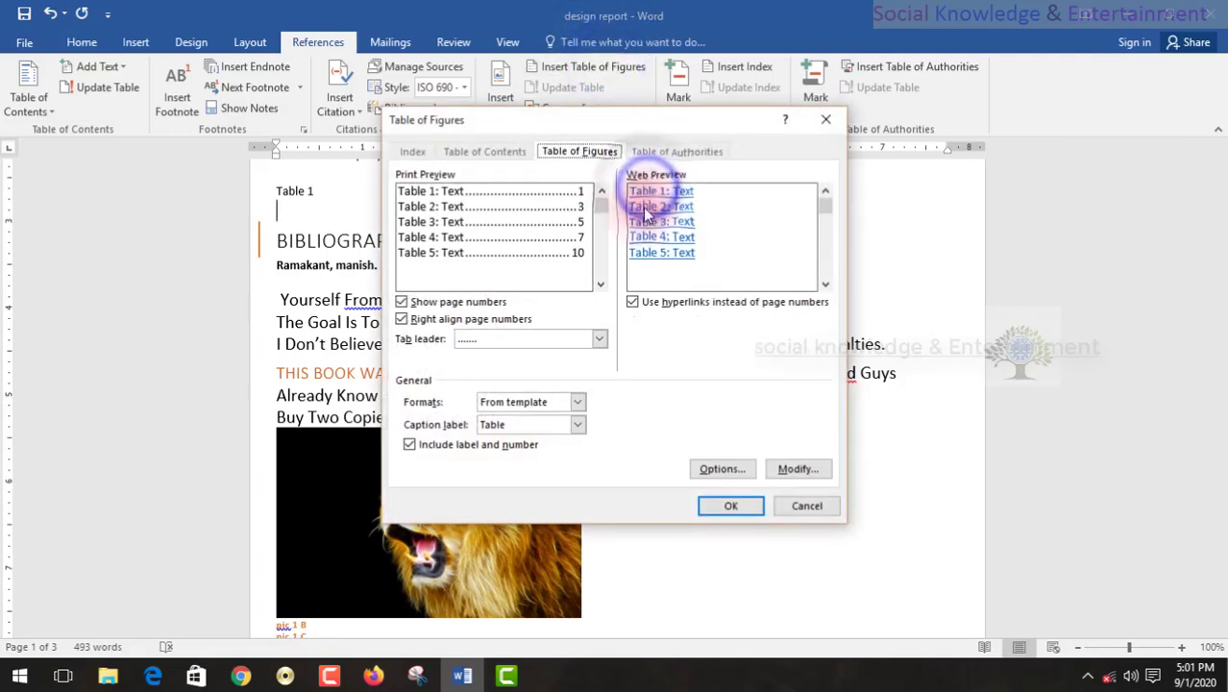
click(730, 506)
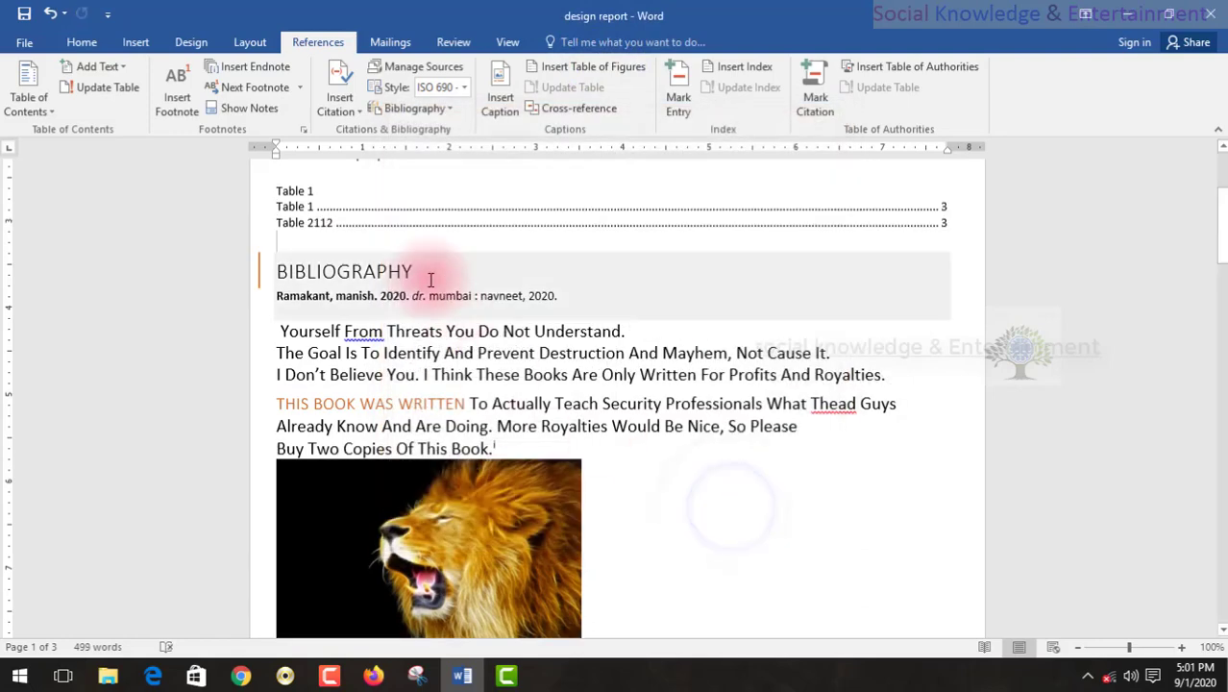
Delete the Table 1 cross-reference and the list of table captions above the Bibliography heading.
click(313, 227)
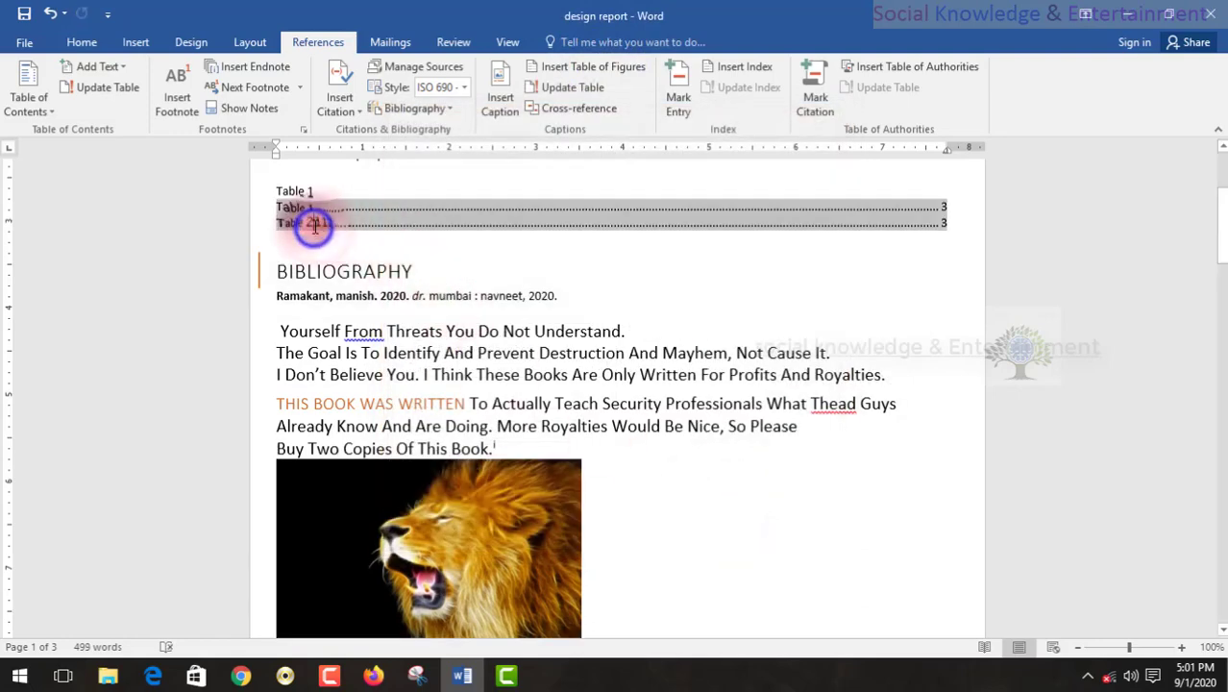
click(712, 230)
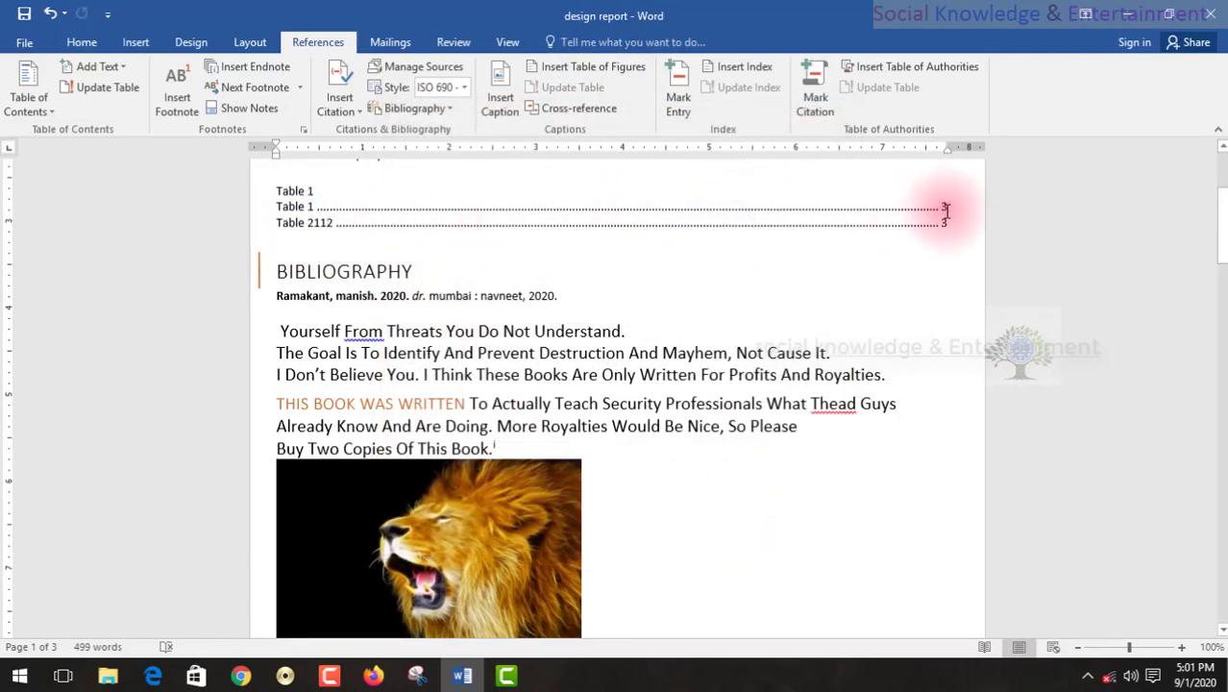
drag(945, 209, 275, 197)
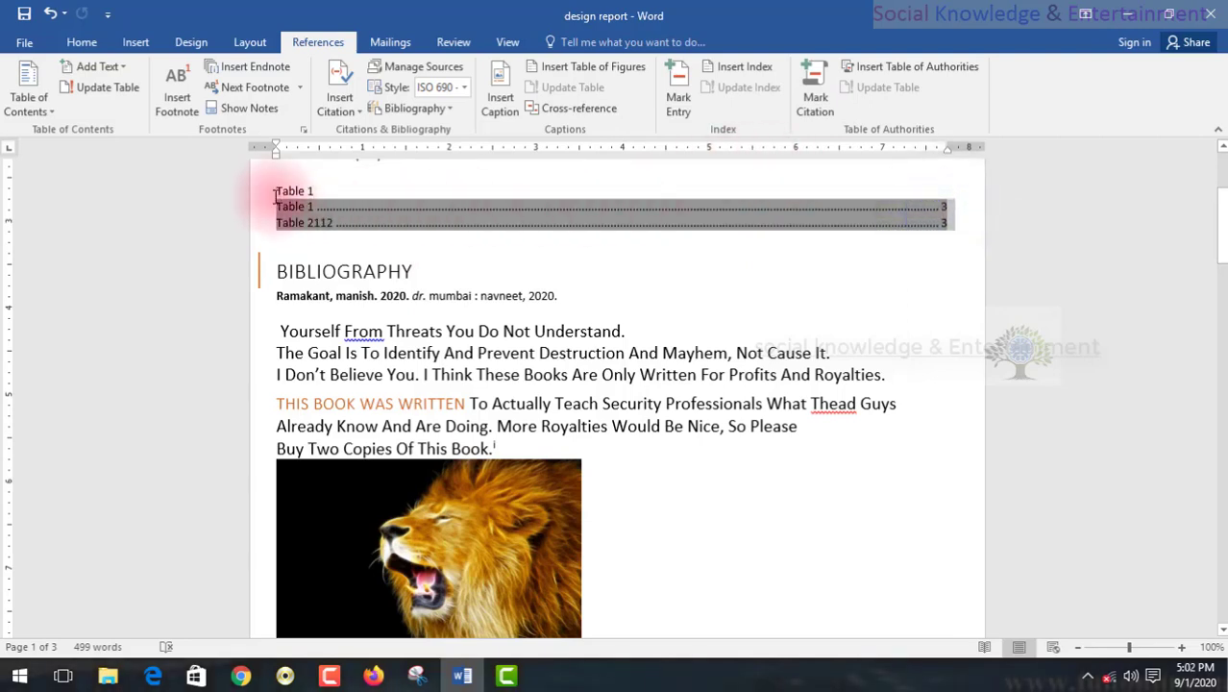
key(Delete)
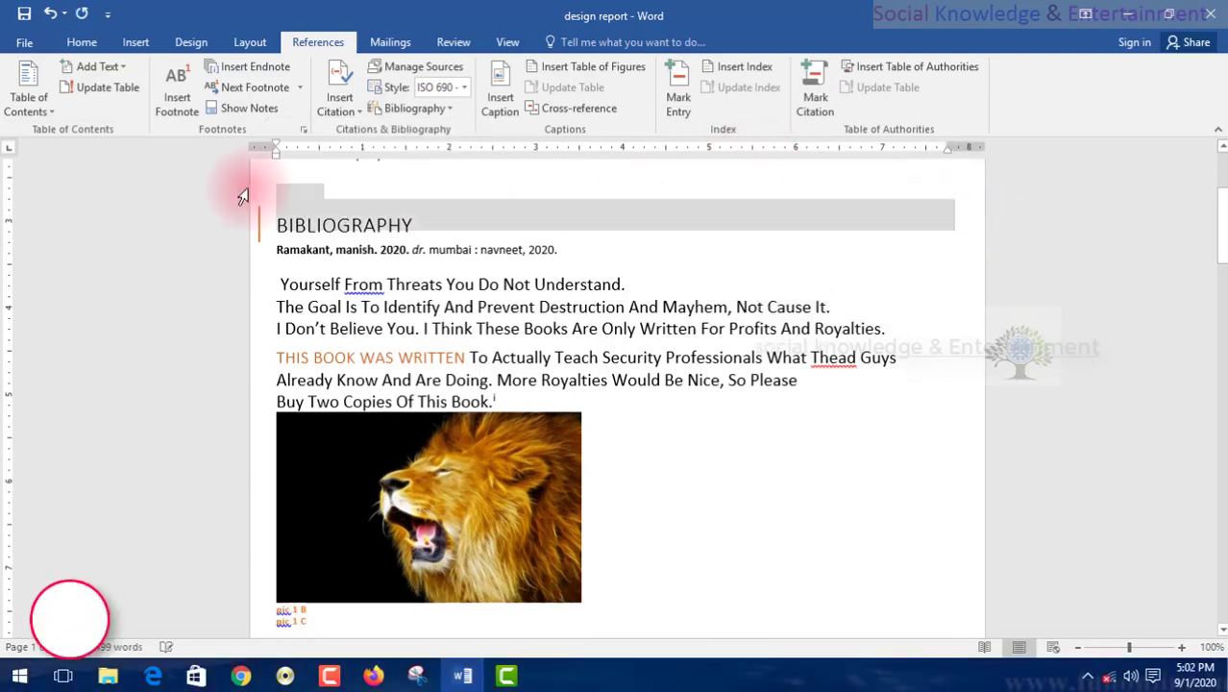
Follow the pic 1 D link in the table of figures on page 3 to its captioned picture.
scroll(761, 554, down, 10)
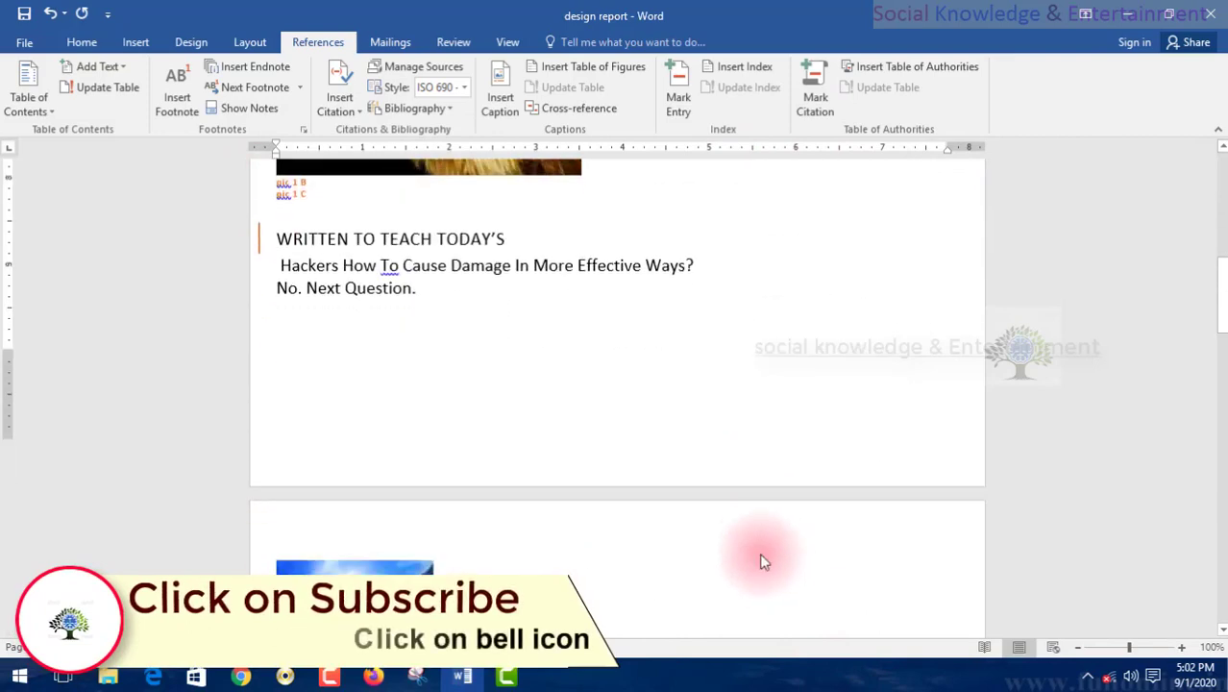
scroll(762, 554, down, 10)
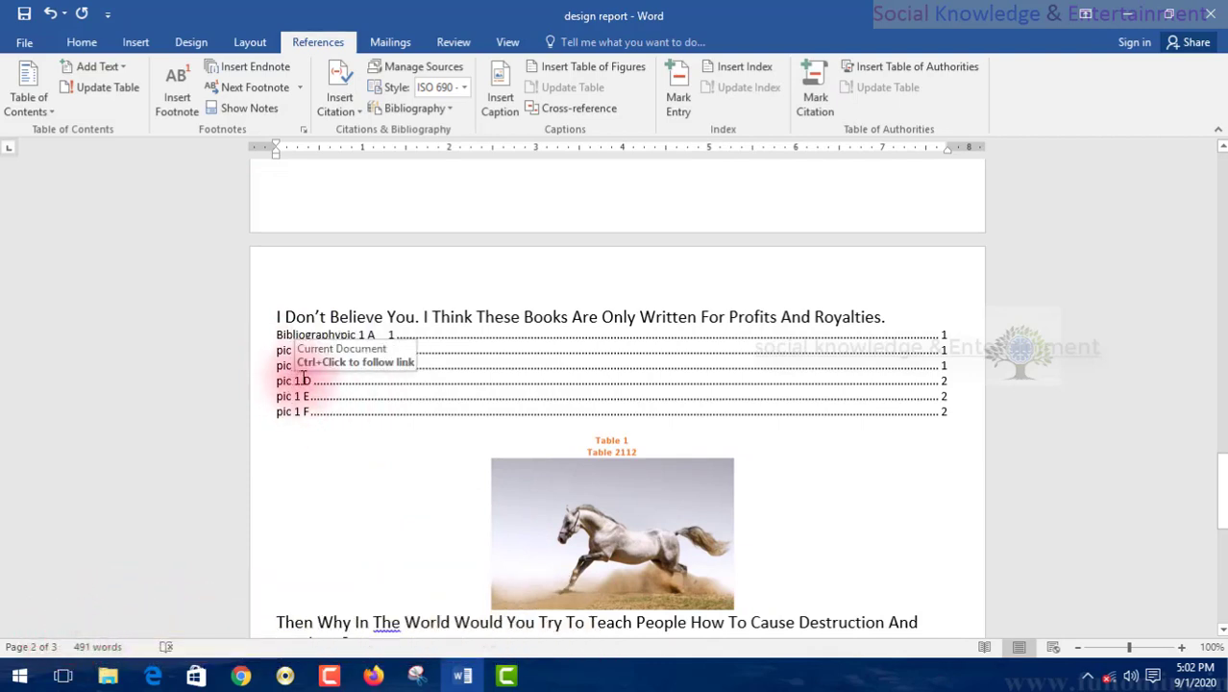
key(ctrl)
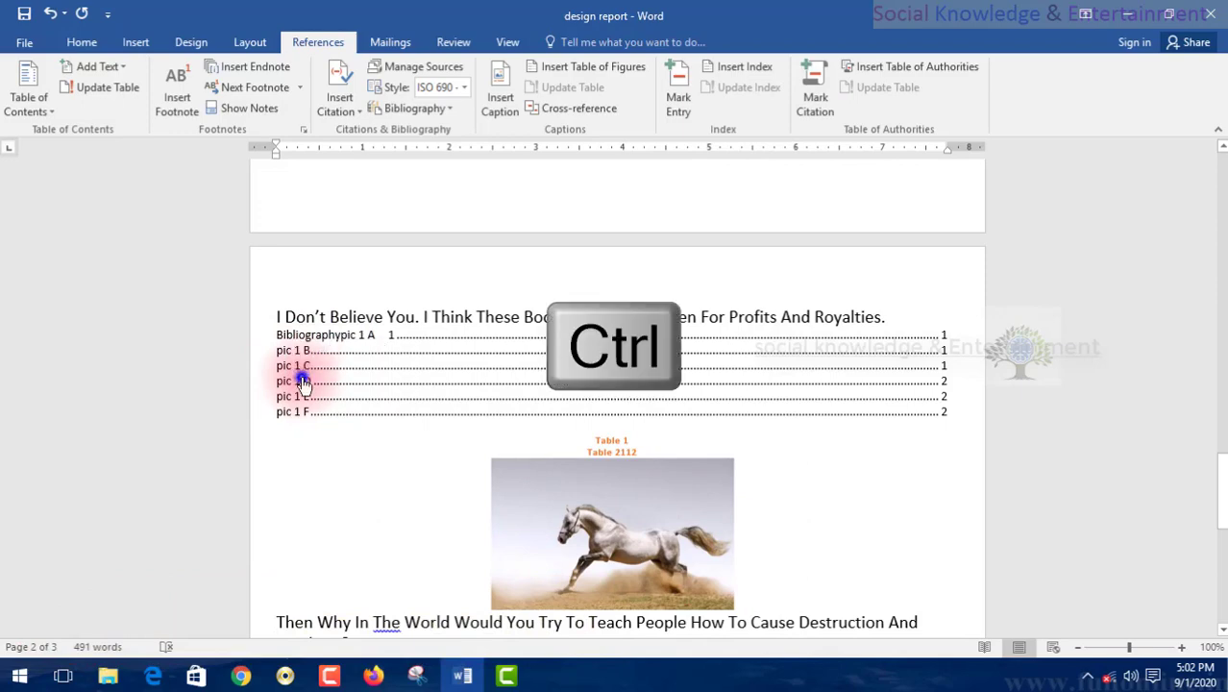
ctrl+click(303, 381)
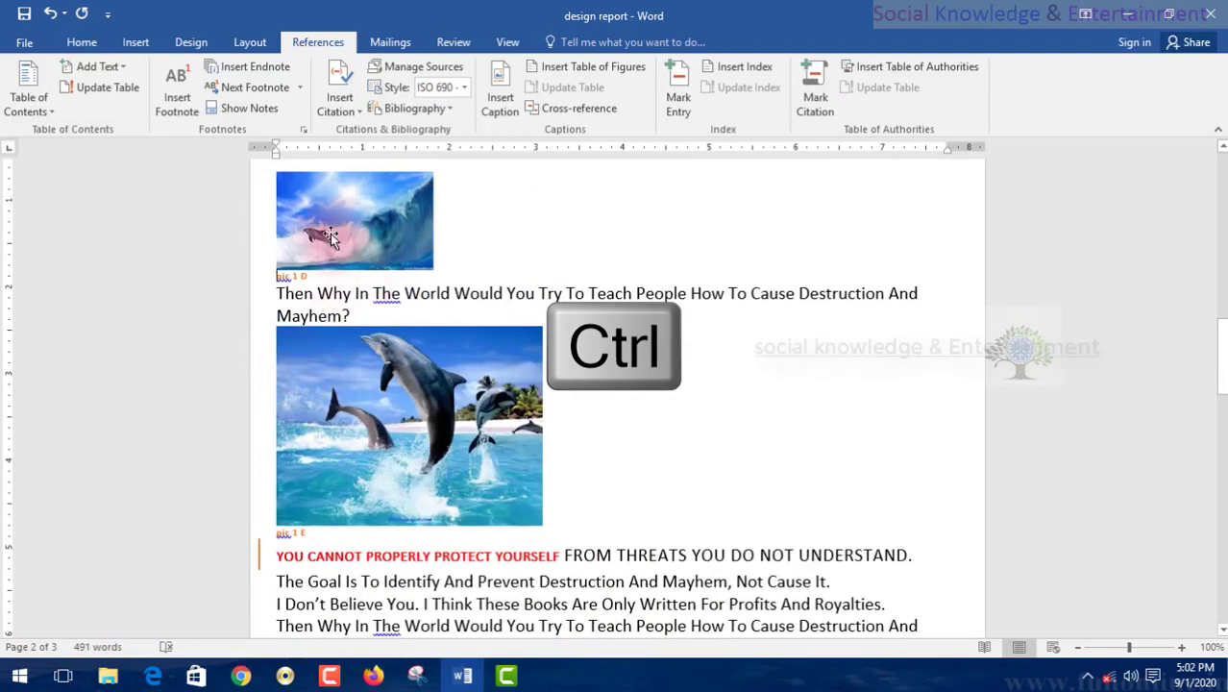
Follow a page 1 entry in the table of figures and view the lion picture captioned pic 1 B and pic 1 C.
scroll(484, 452, down, 15)
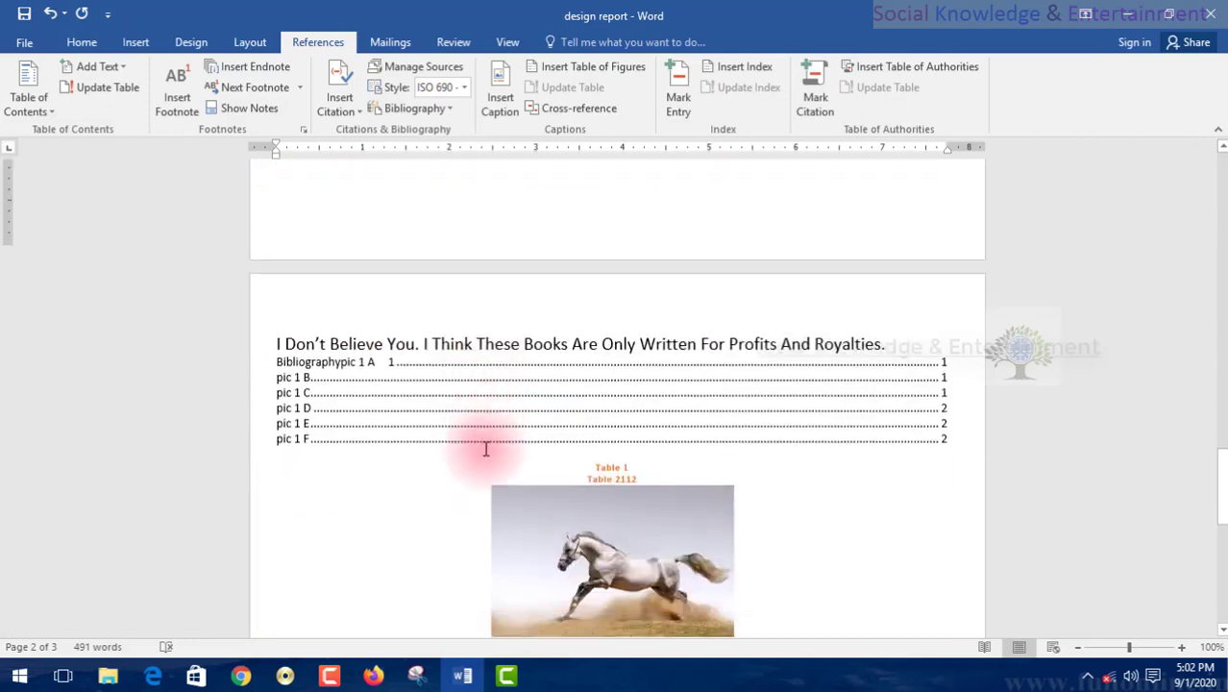
scroll(386, 293, up, 3)
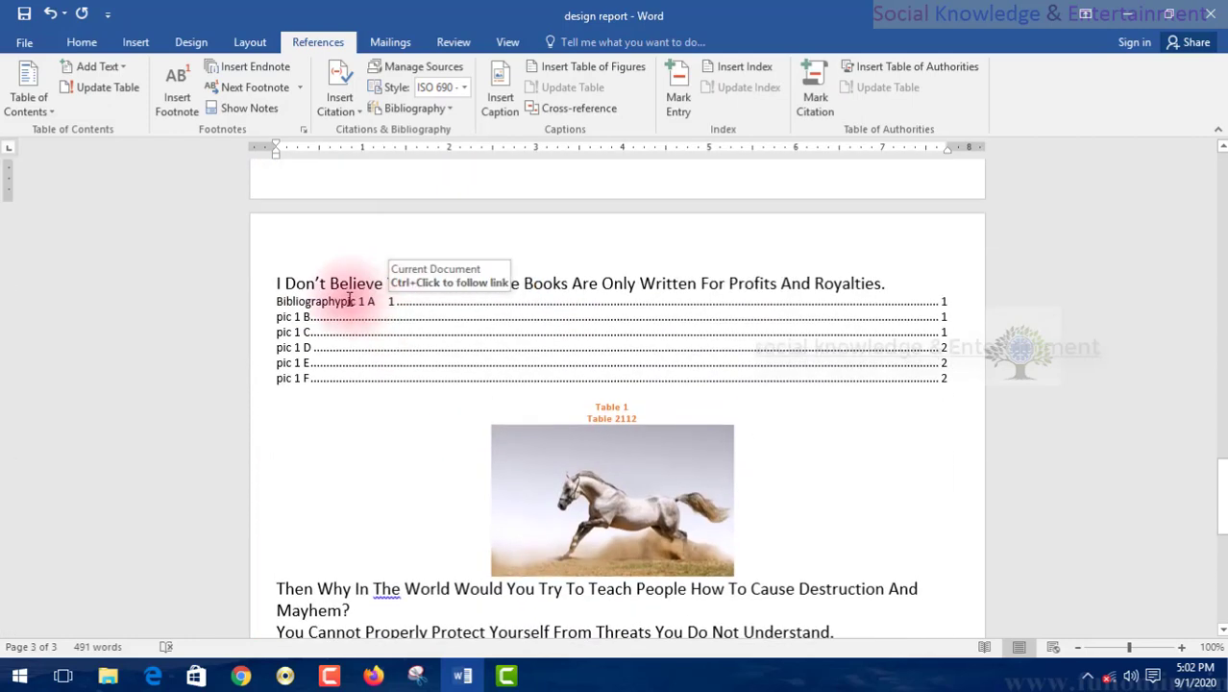
ctrl+click(303, 324)
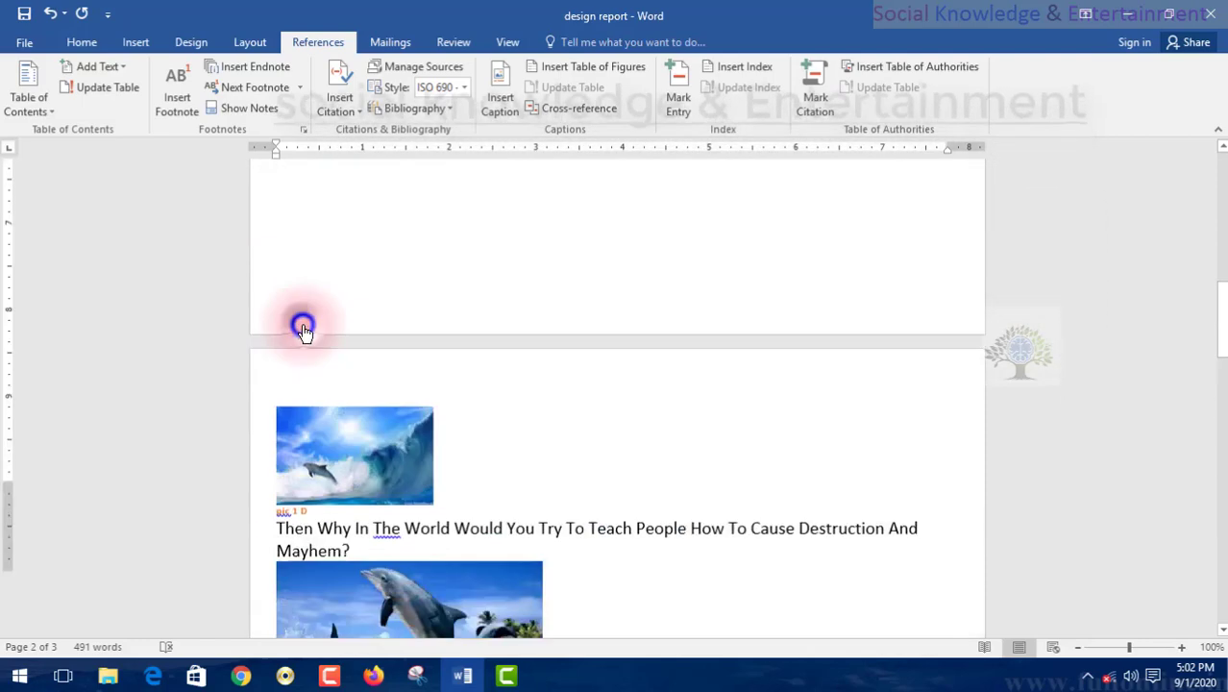
scroll(361, 309, up, 3)
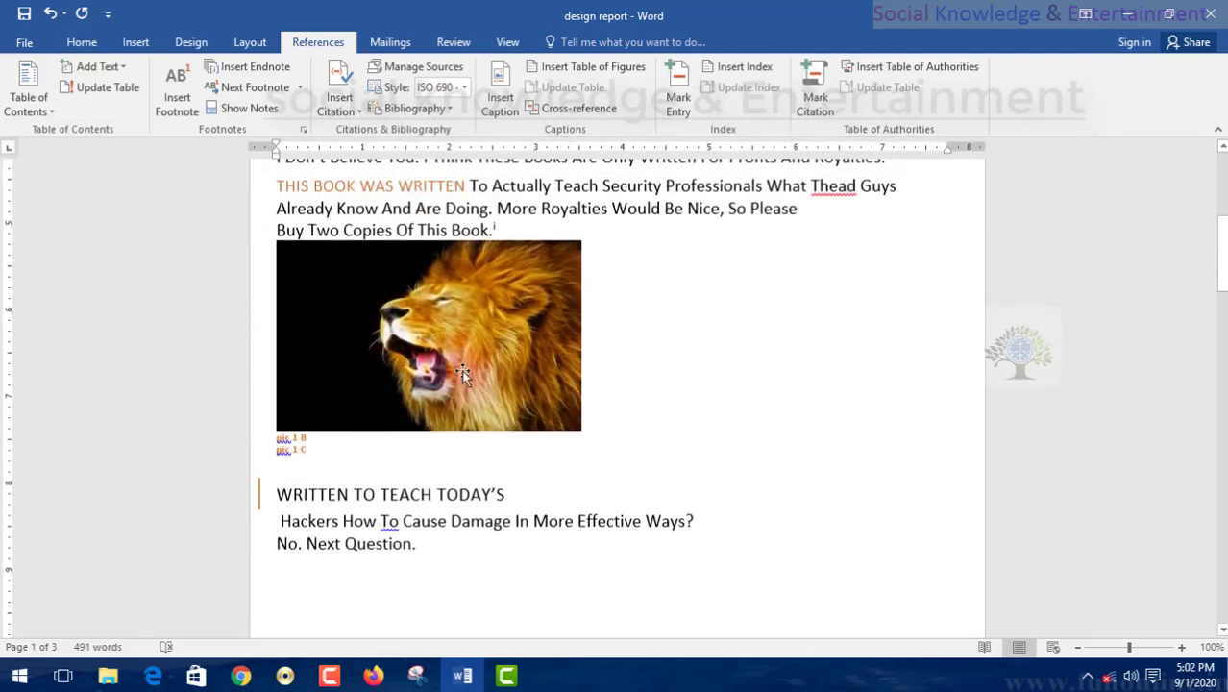
Mark "DO NOT UNDERSTAND" in the heading at the end of page 2 as an index entry for the current page.
scroll(462, 373, down, 15)
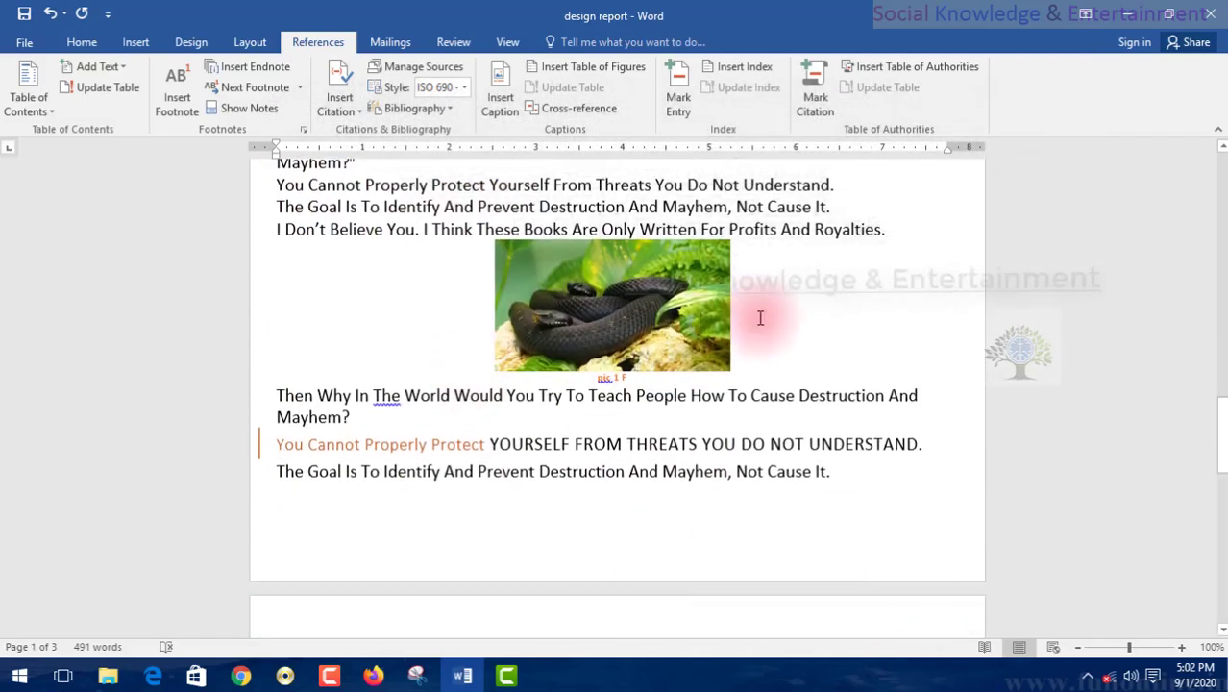
scroll(549, 427, down, 3)
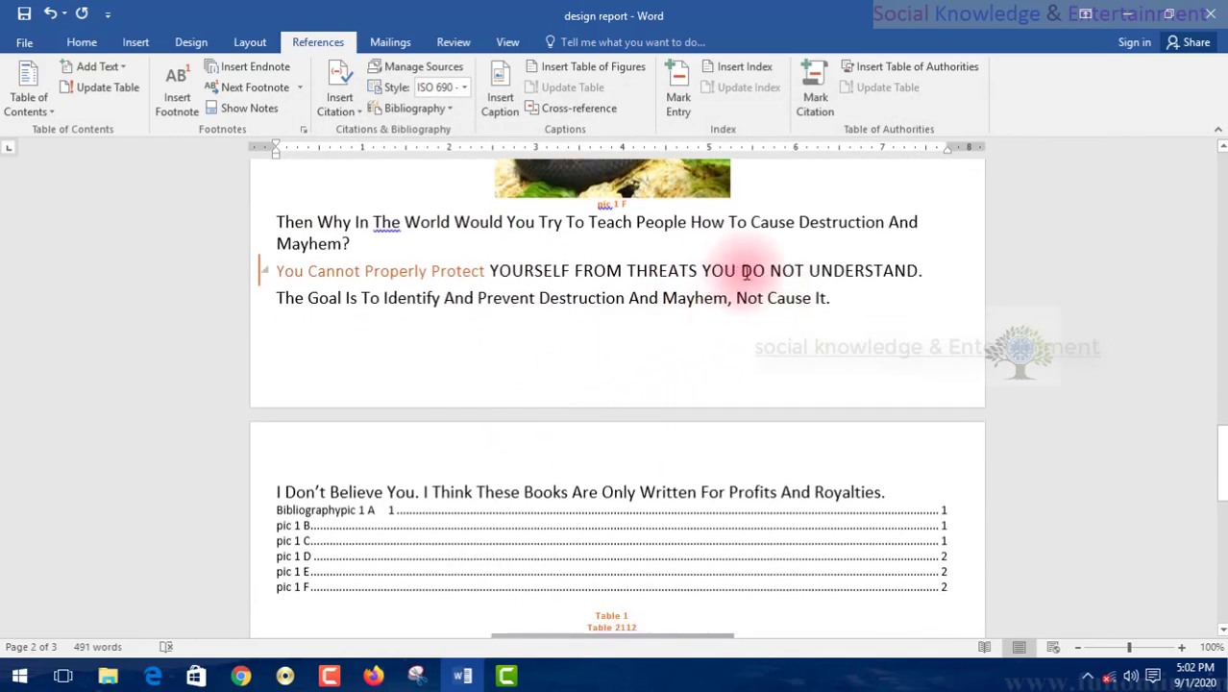
drag(766, 271, 917, 271)
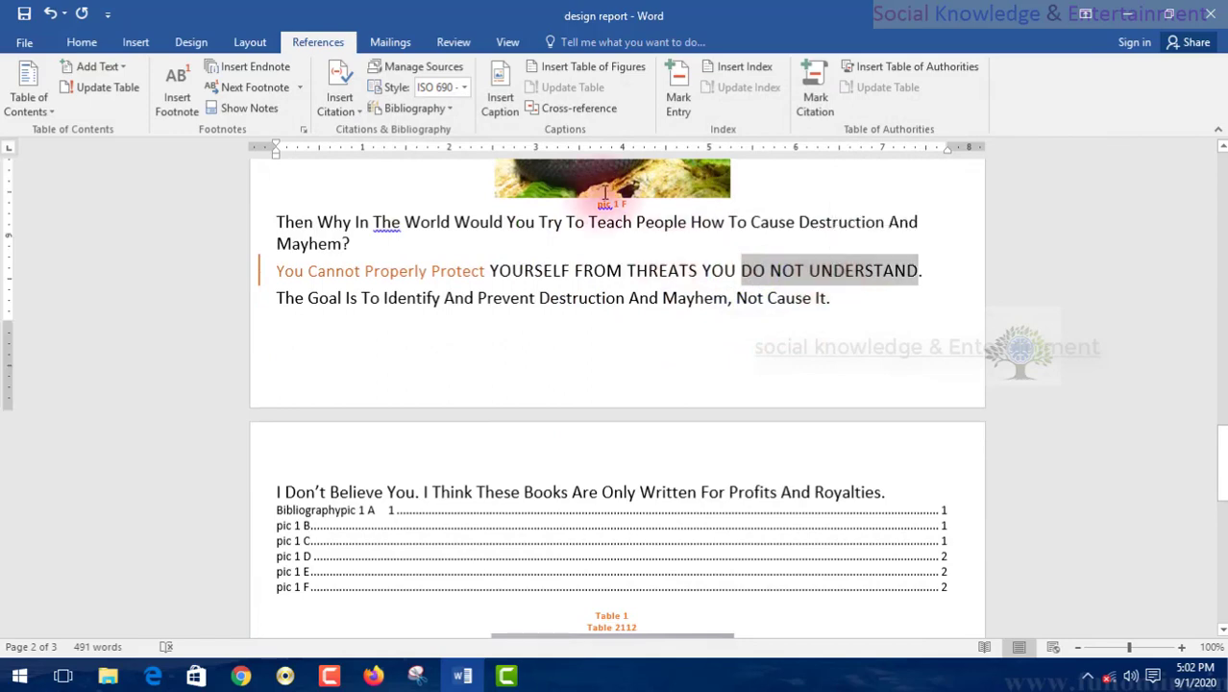
click(663, 110)
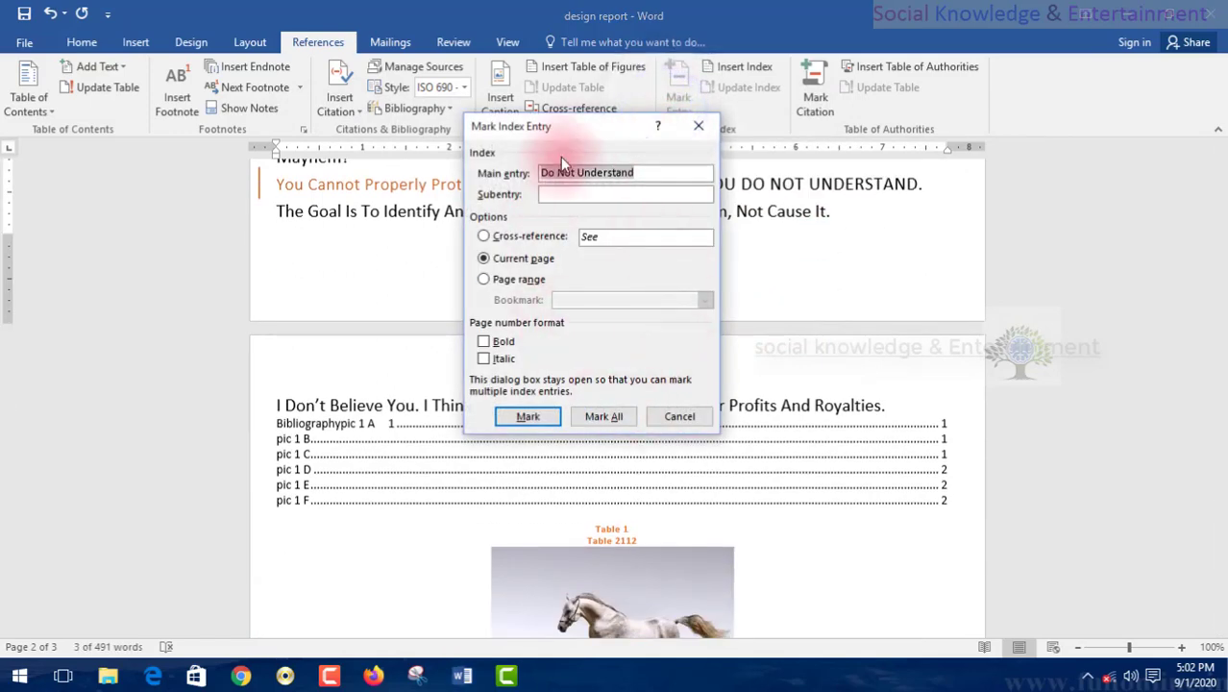
click(527, 415)
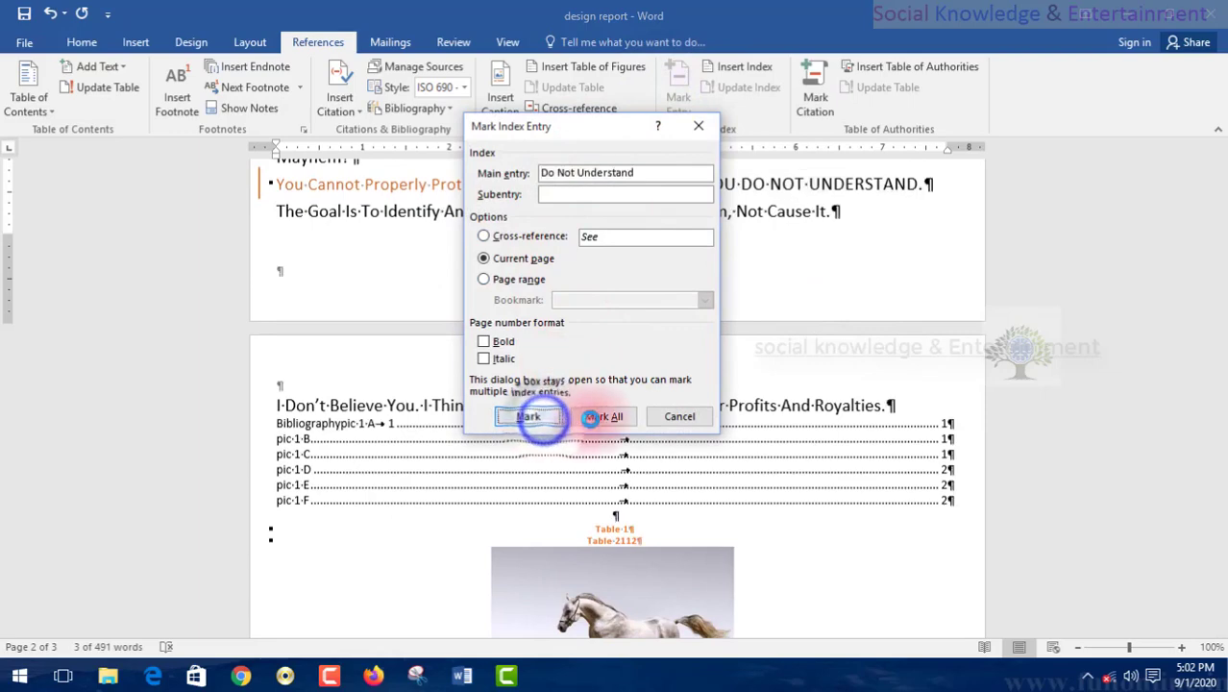
click(675, 417)
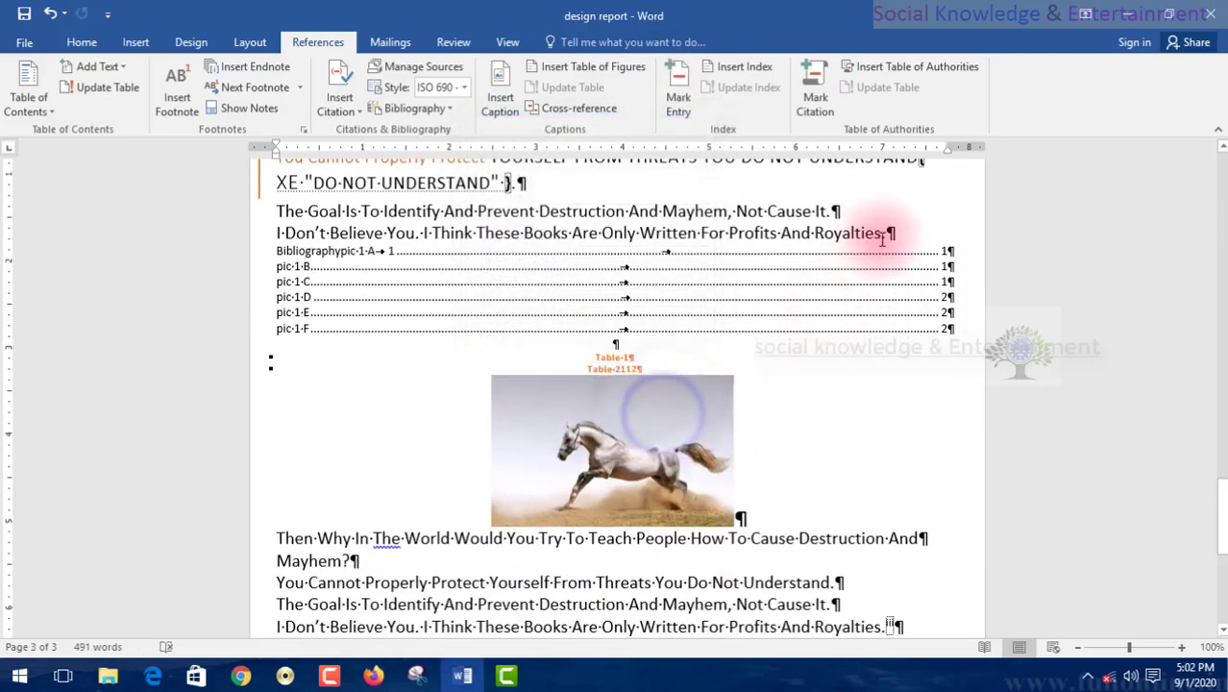
Hide the paragraph marks and other formatting symbols in the document.
click(836, 211)
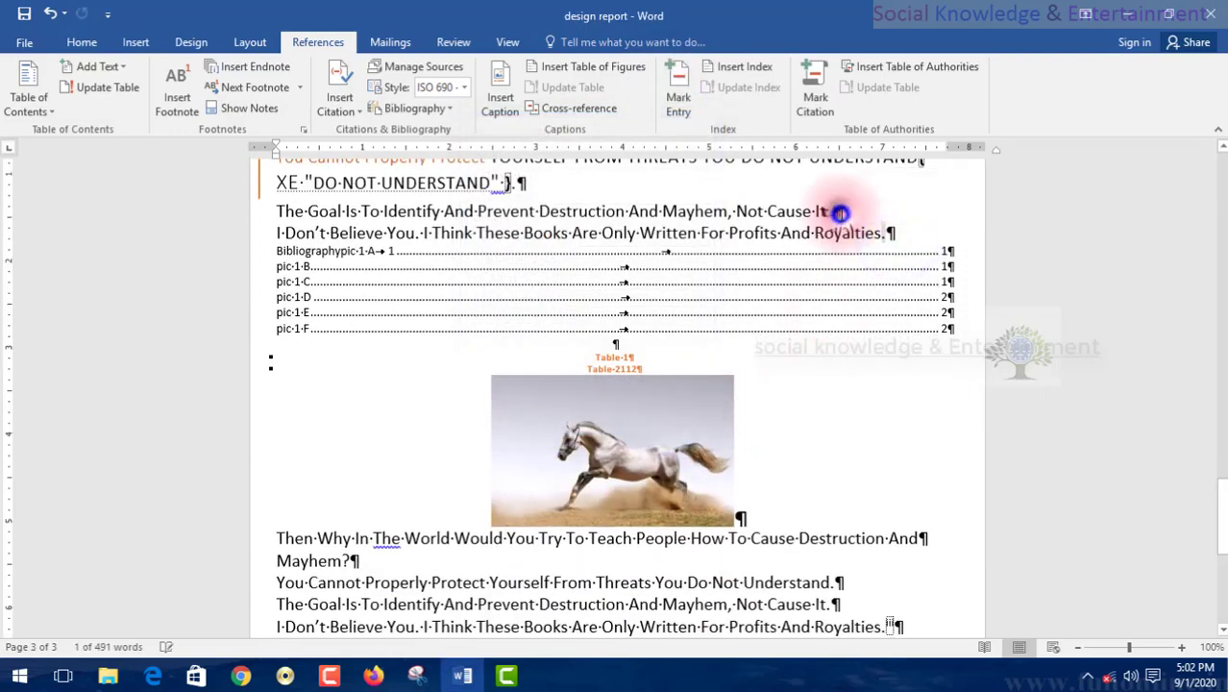
click(960, 291)
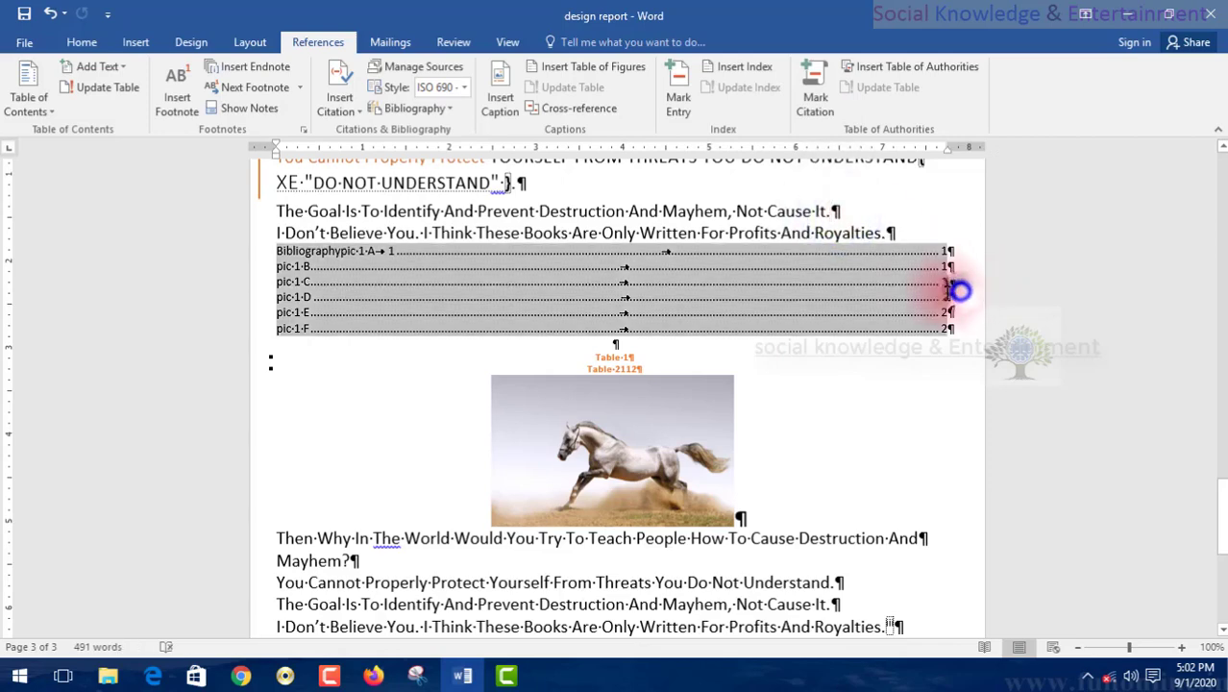
click(914, 378)
scroll(911, 380, down, 5)
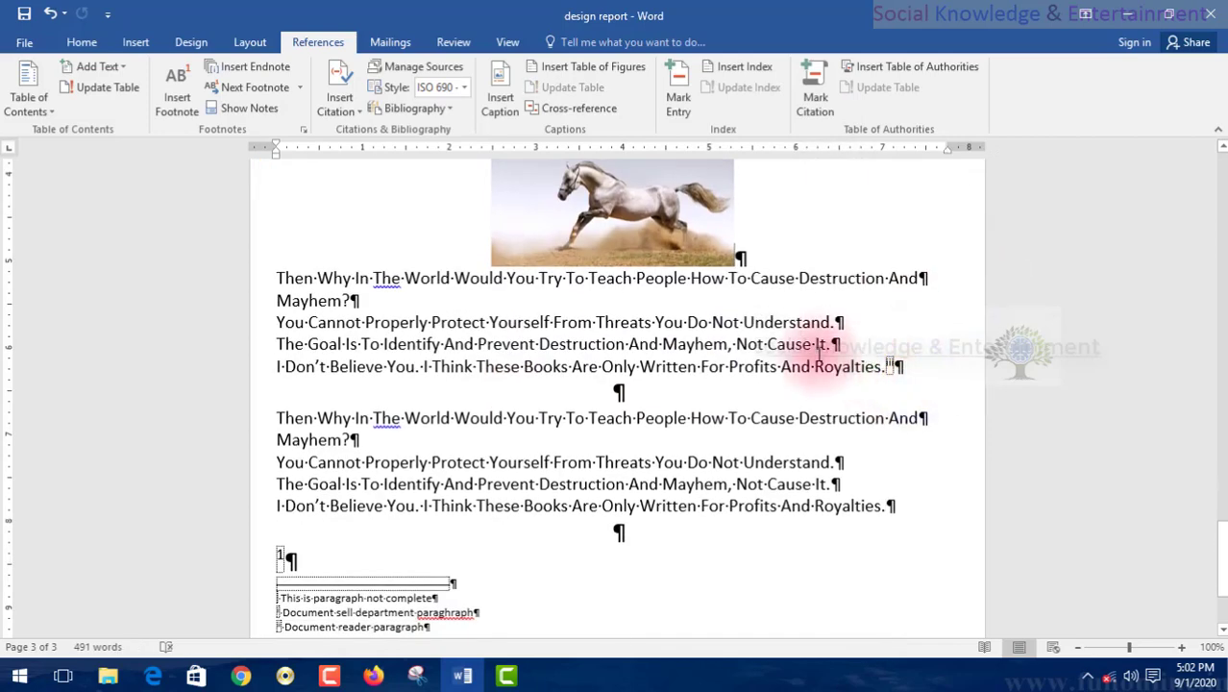
click(83, 44)
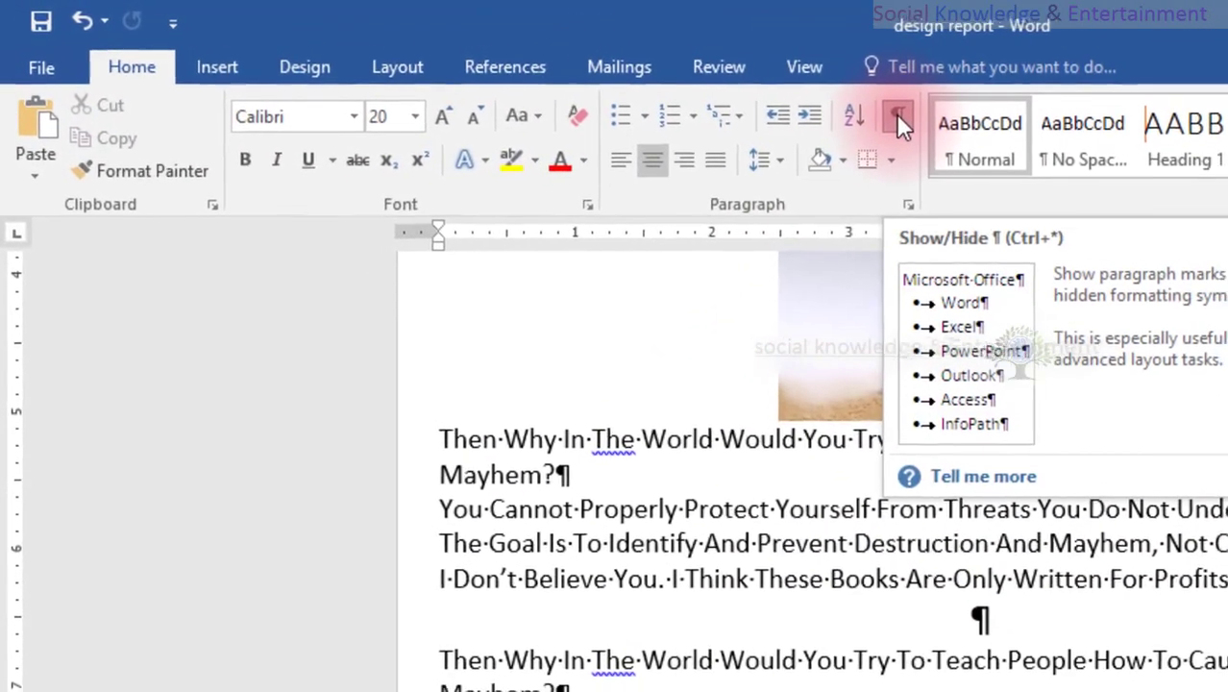
click(898, 117)
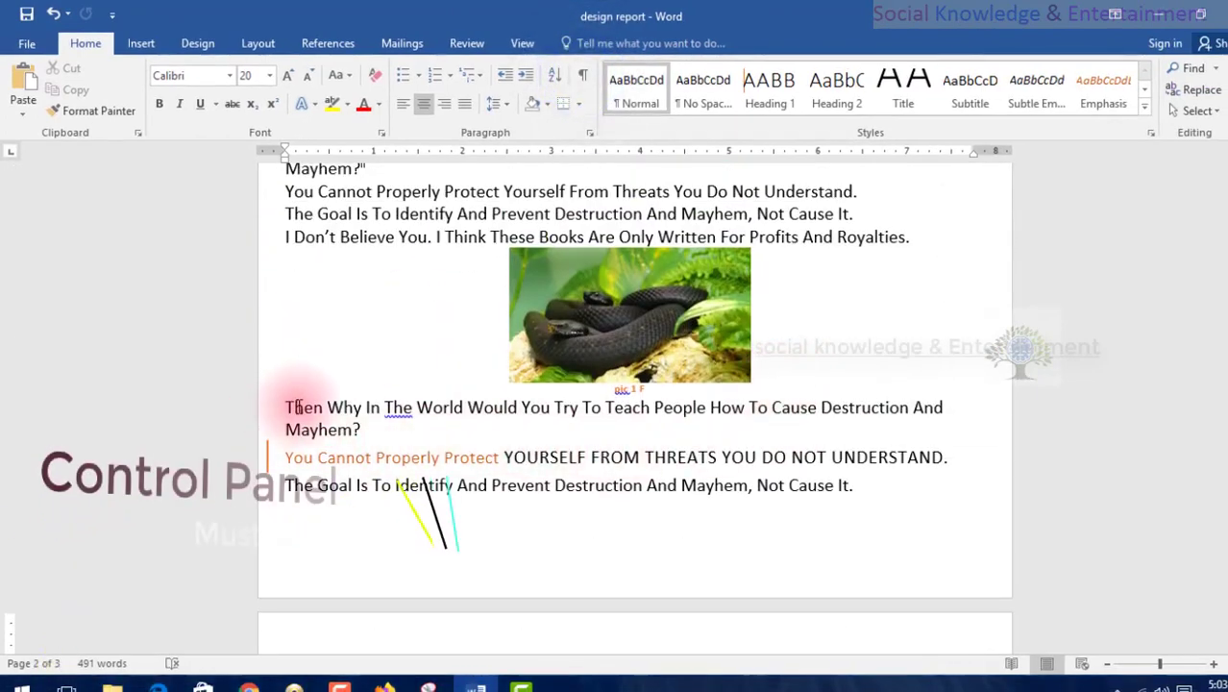
Mark "Then Why" below the snake picture captioned pic 1 F as an index entry for the current page.
drag(288, 407, 365, 407)
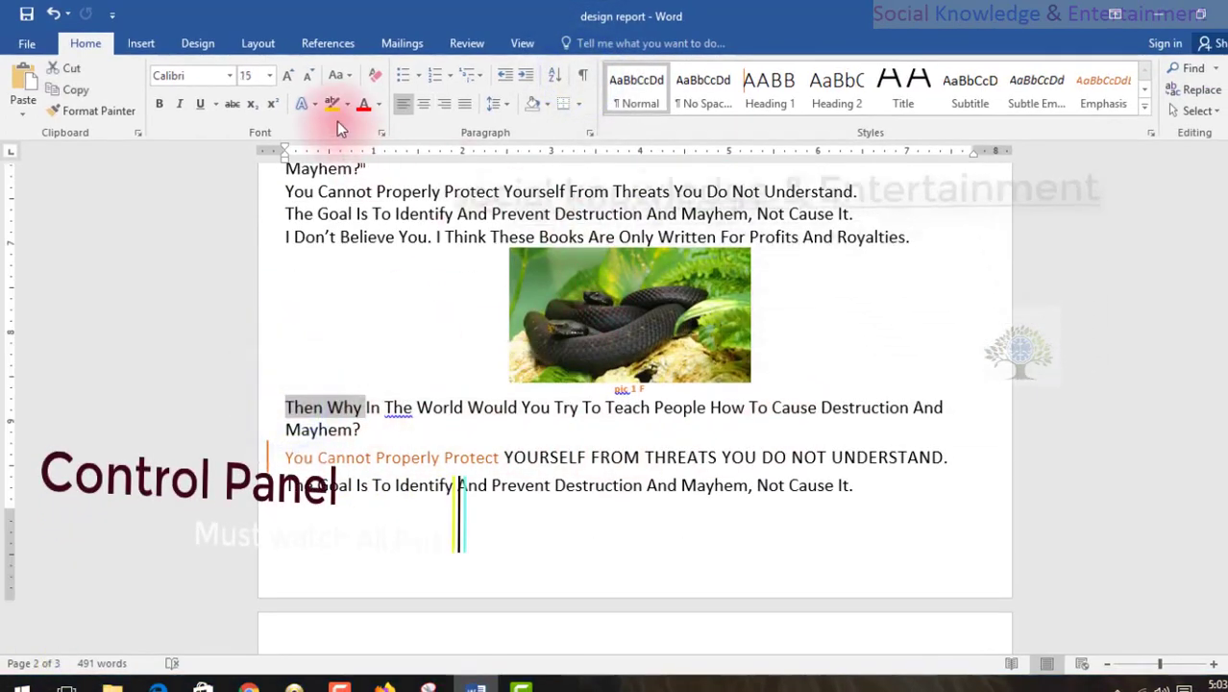
click(327, 43)
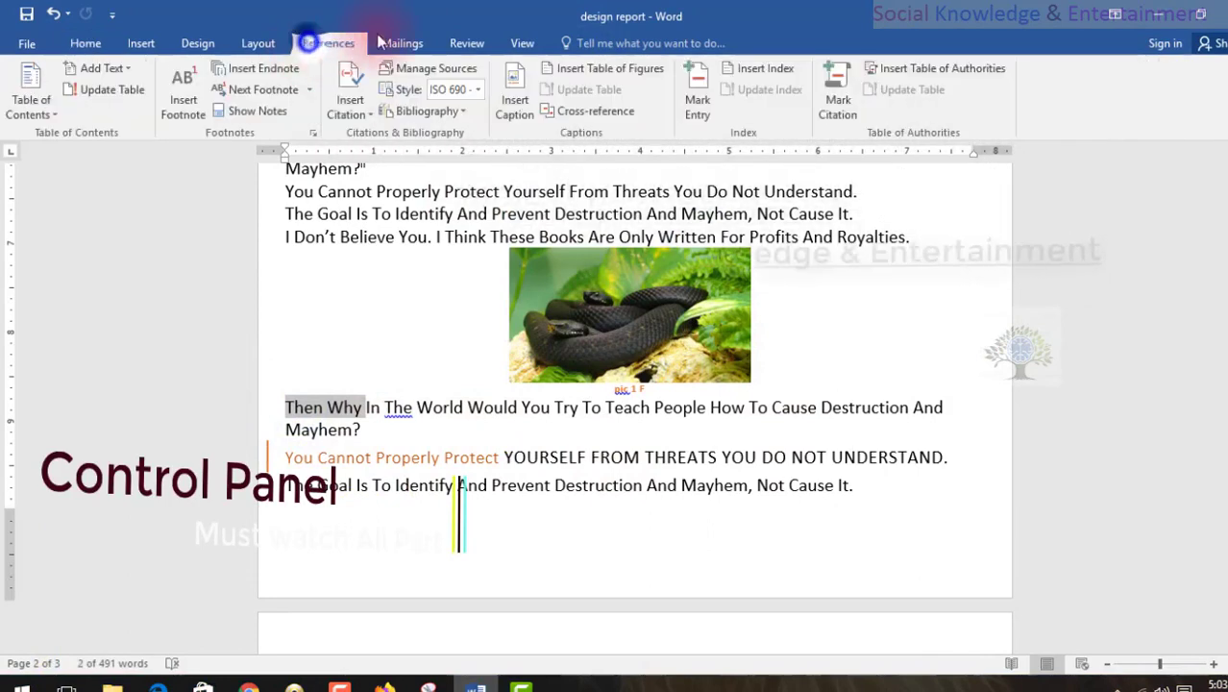
click(697, 106)
click(538, 429)
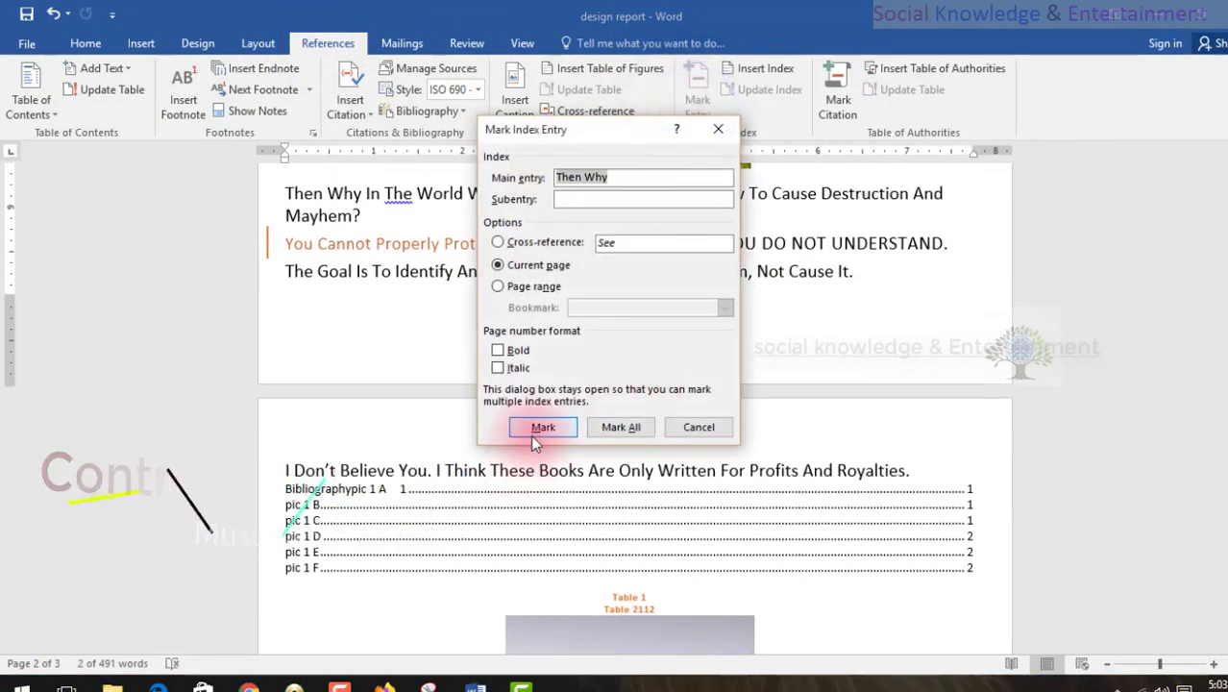
click(697, 426)
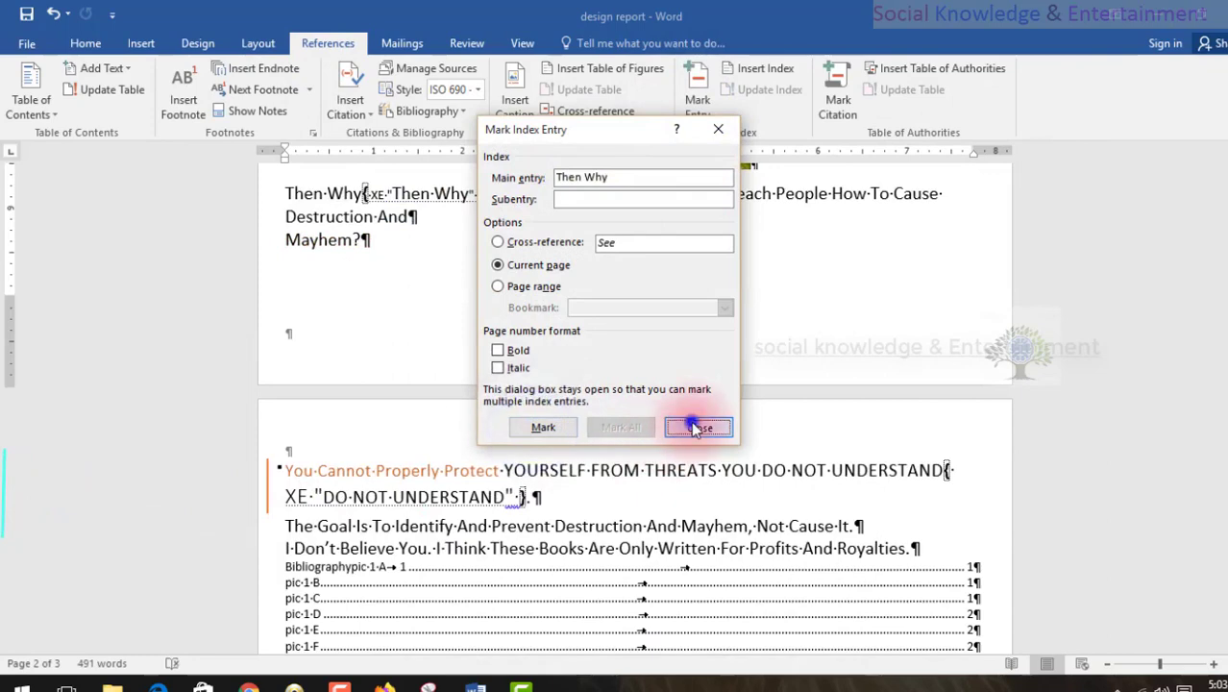
Hide the paragraph marks and index field codes so the page 3 text reads cleanly.
scroll(692, 423, down, 10)
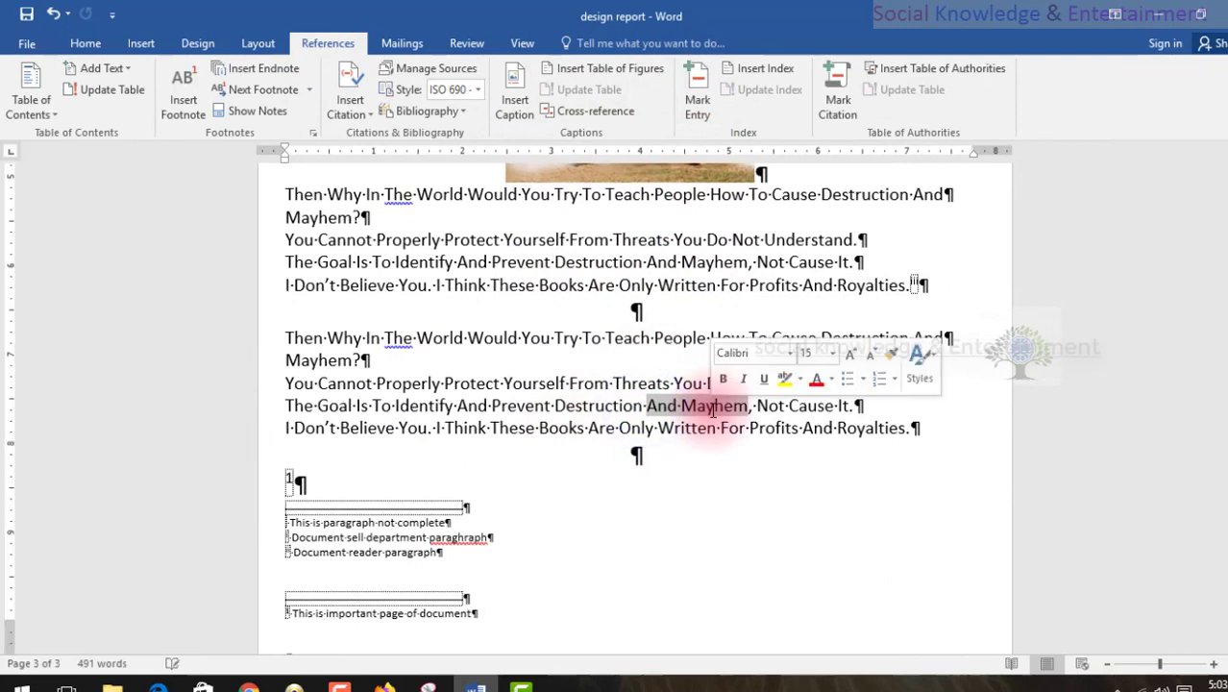
click(583, 338)
click(85, 44)
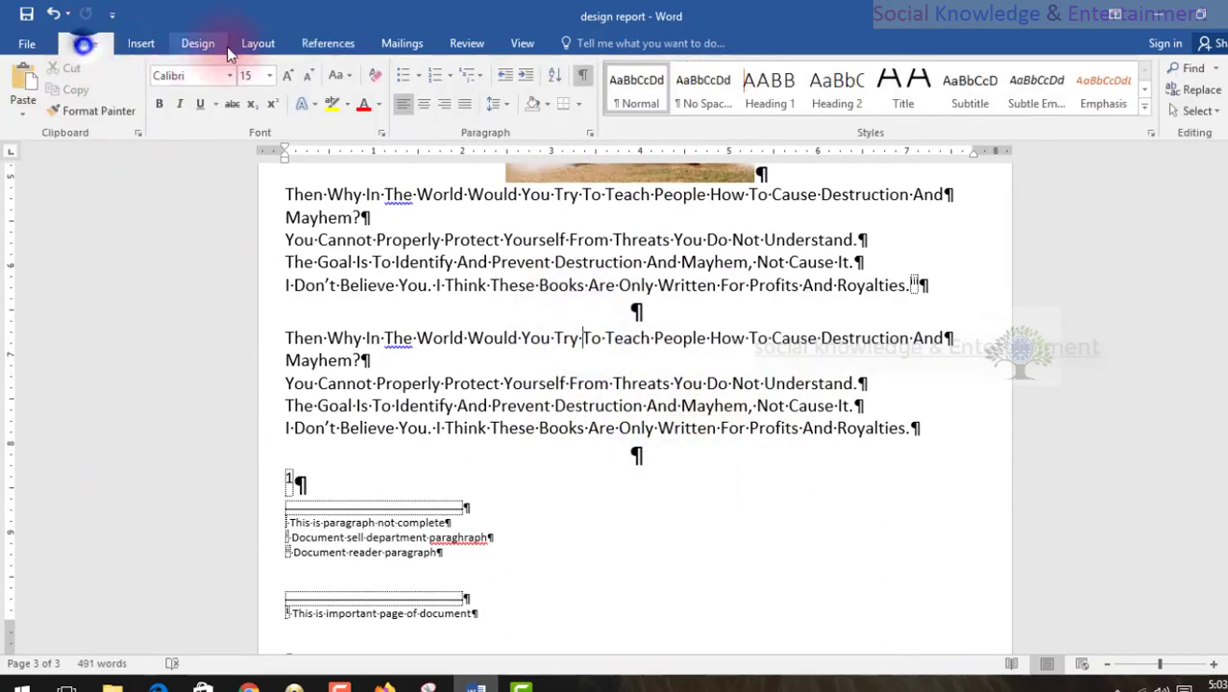
click(577, 77)
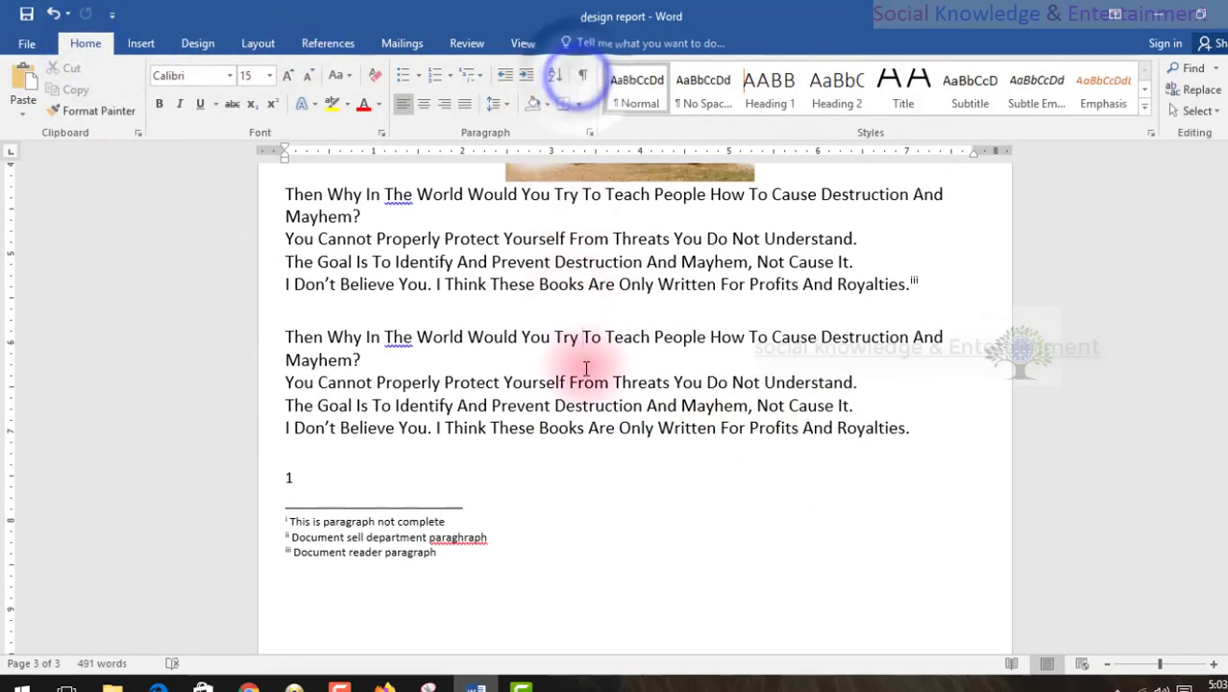
Mark "Destruction" in the last text block of page 3 as an index entry for the current page.
double_click(639, 406)
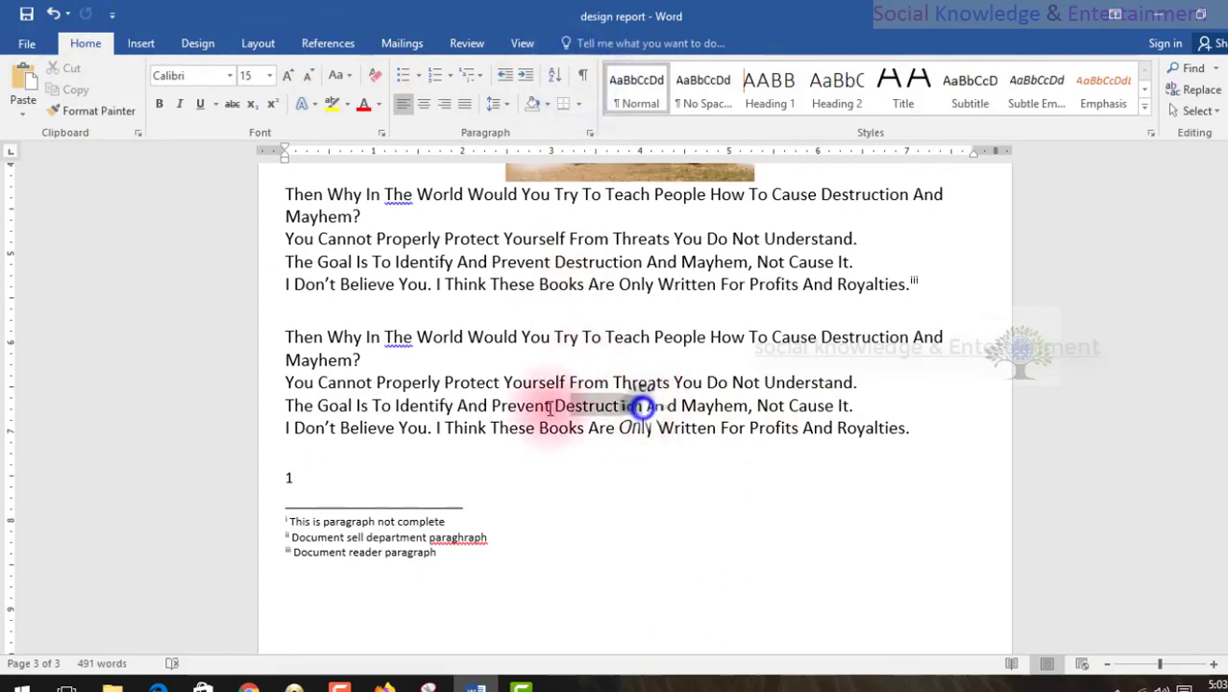
click(347, 43)
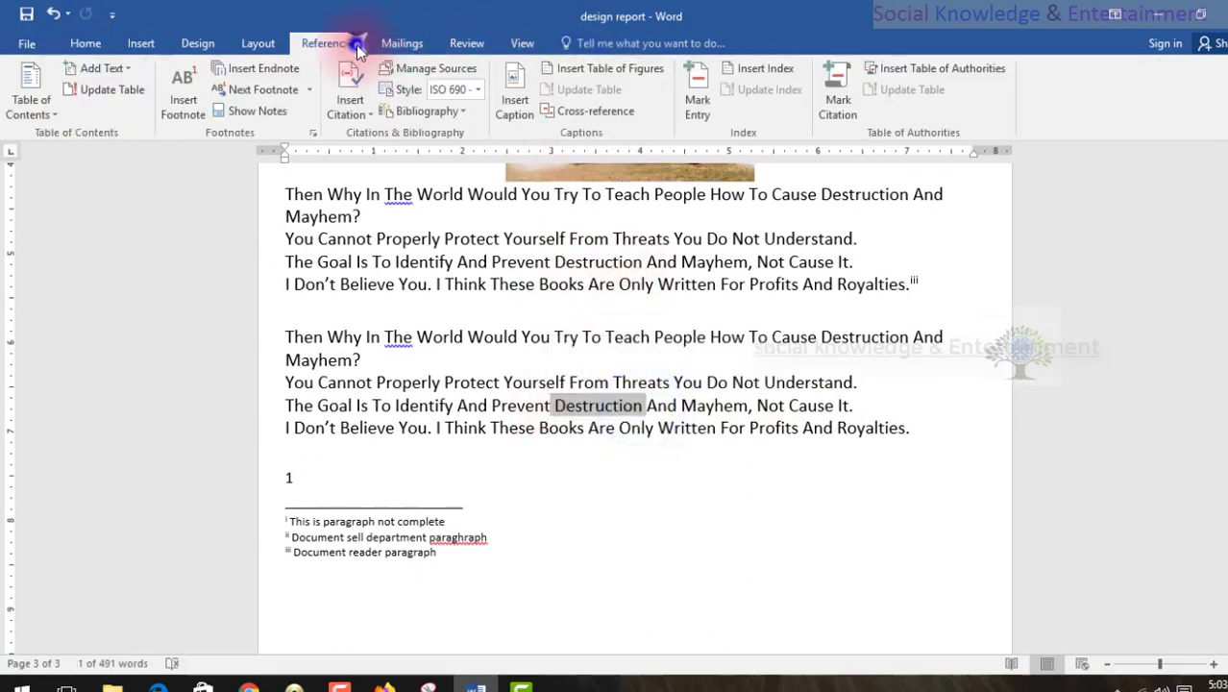
click(693, 107)
click(535, 572)
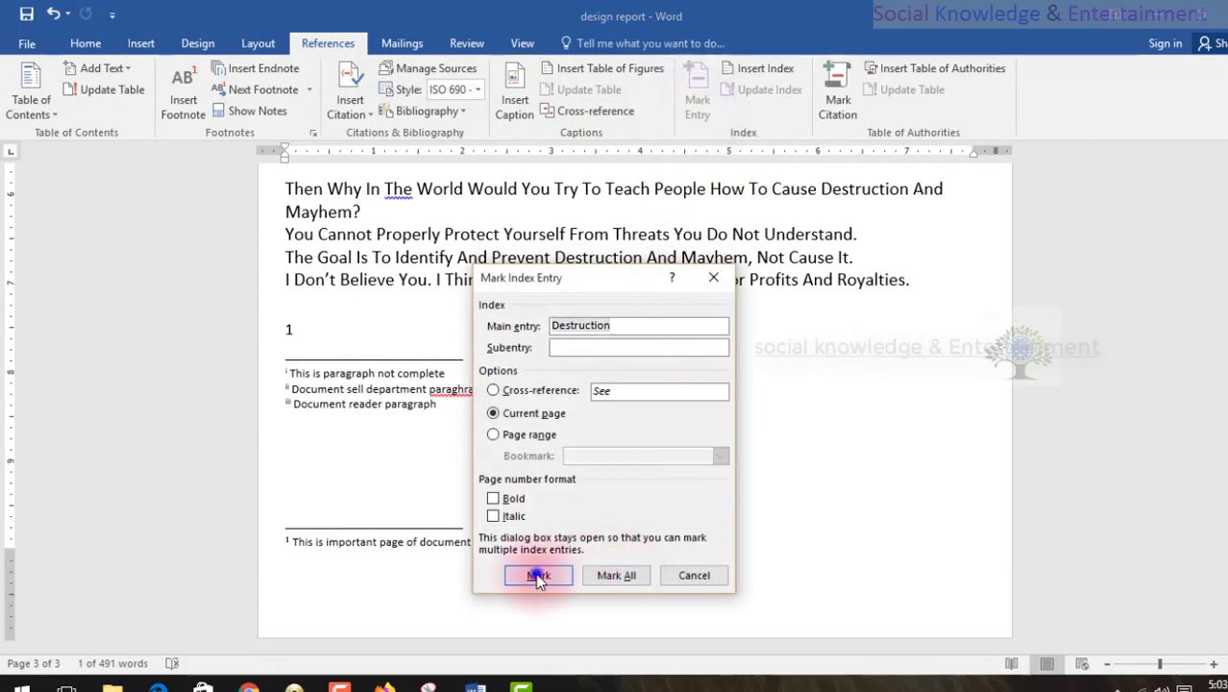
click(680, 573)
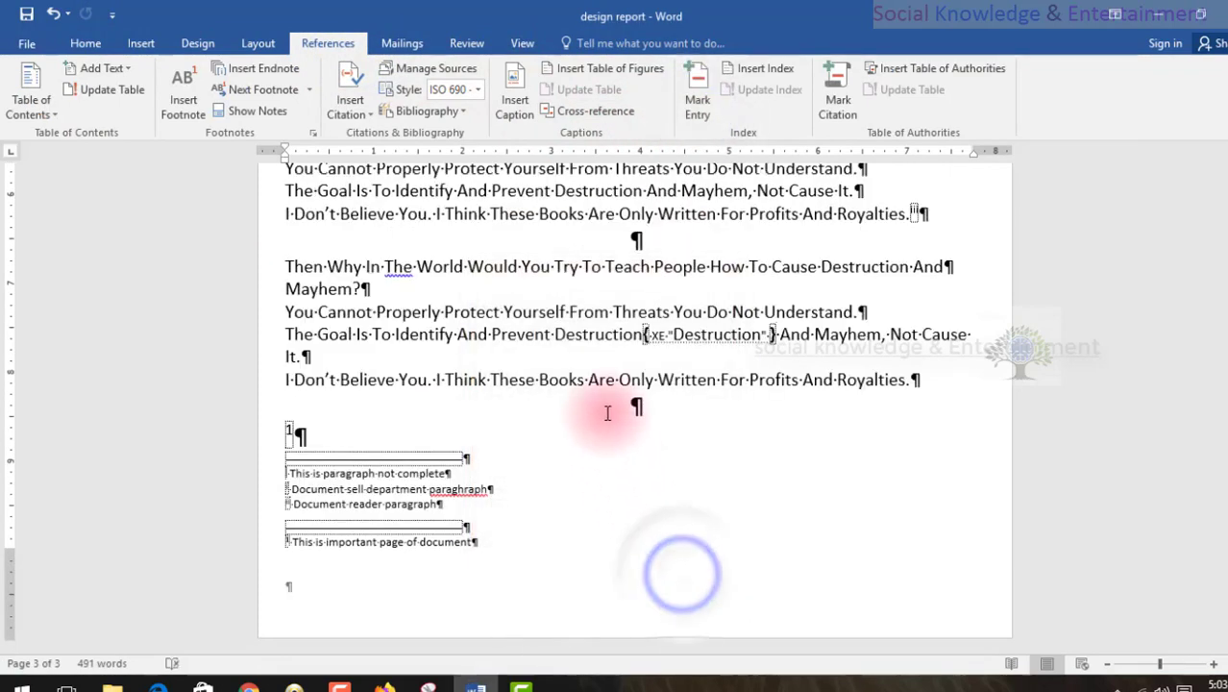
Return to the contents and bibliography on page 1 and hide the formatting symbols again.
scroll(609, 413, up, 10)
scroll(609, 413, up, 10)
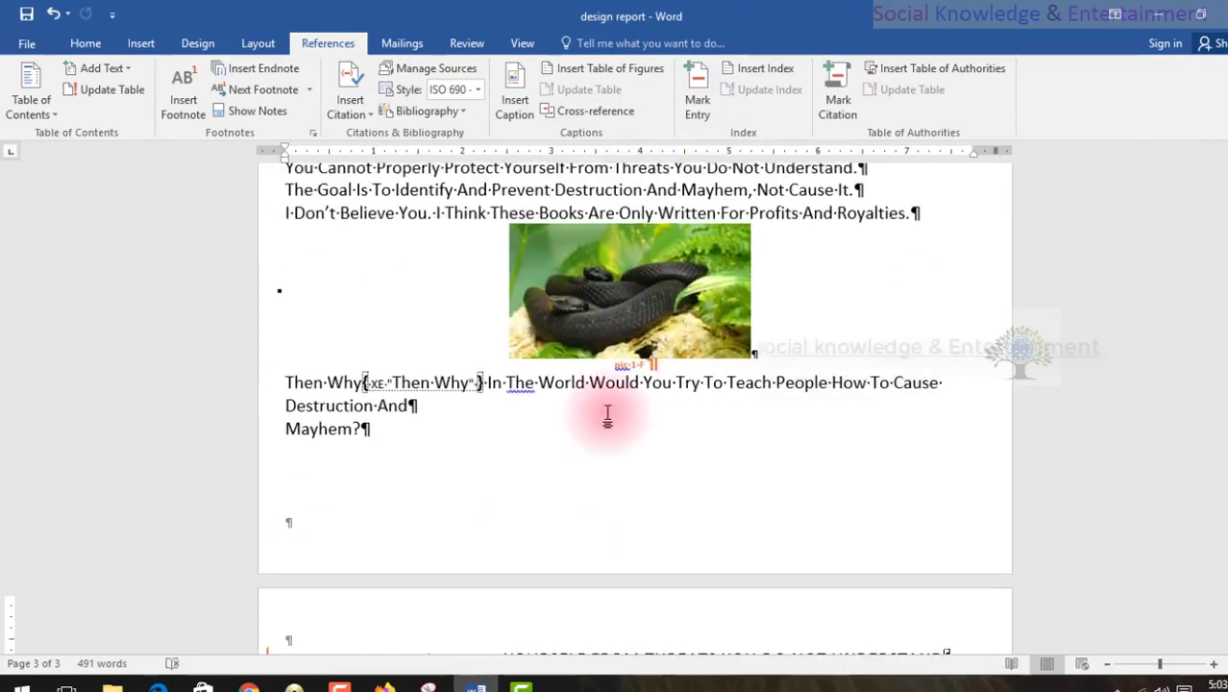
scroll(609, 413, up, 10)
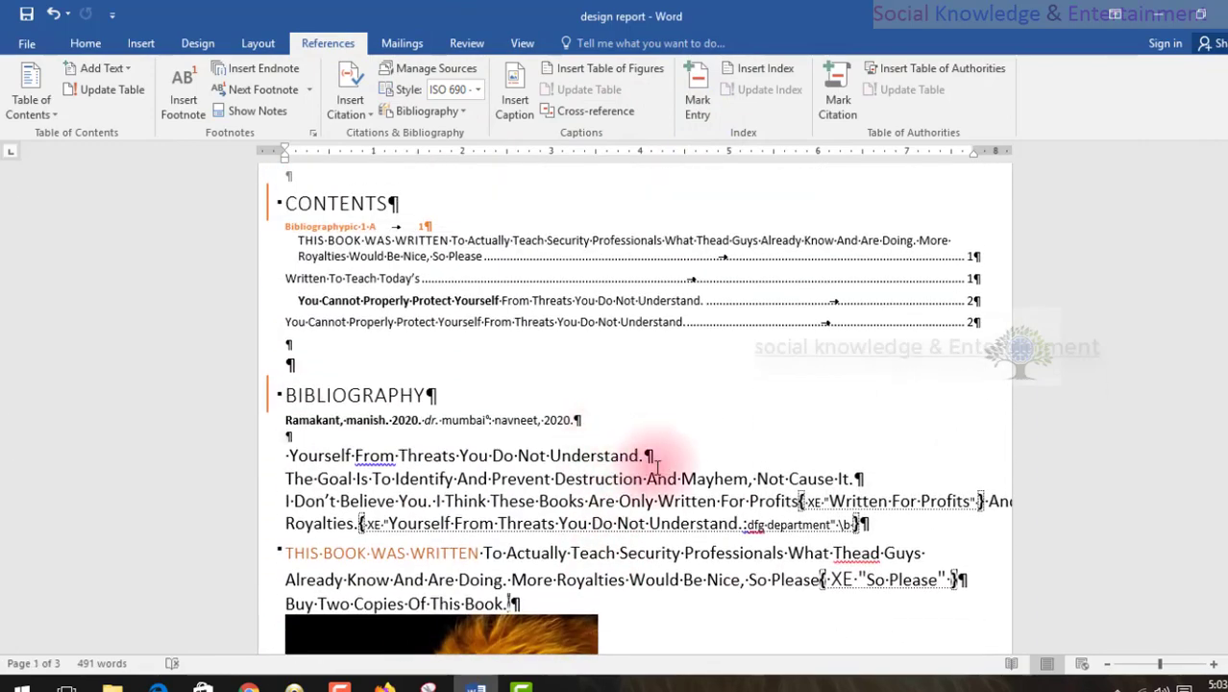
click(79, 47)
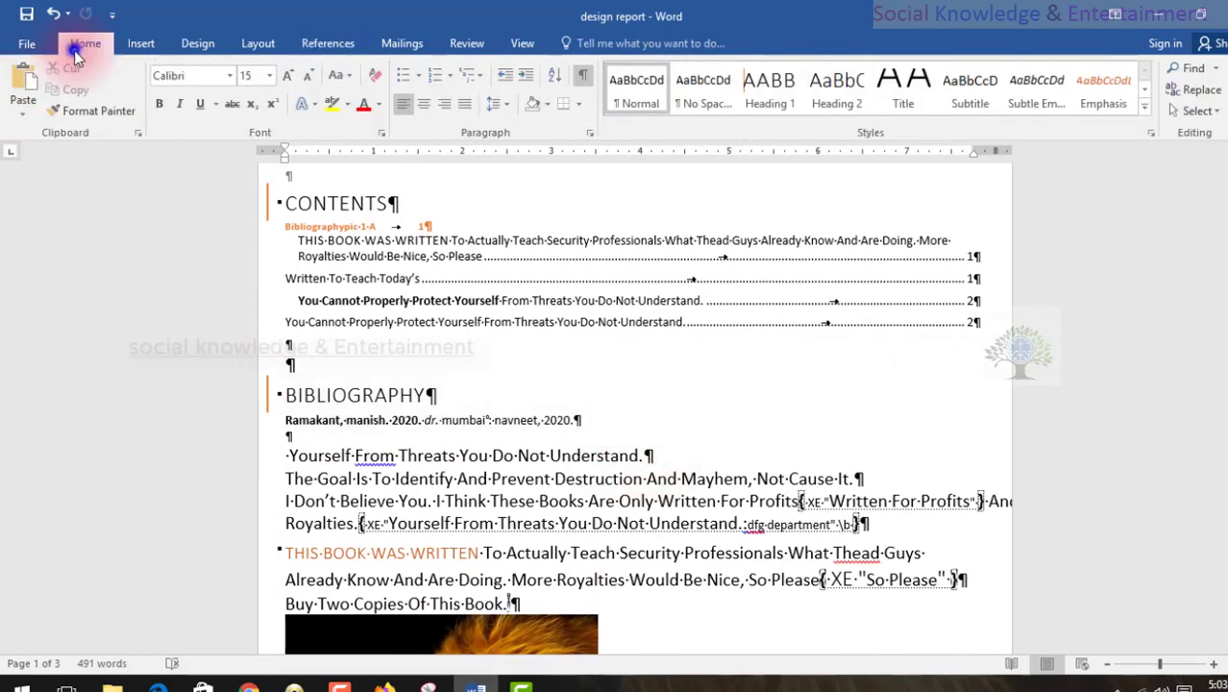
click(580, 77)
Add two blank lines below "Yourself From Threats You Do Not Understand." under the bibliography and insert a two-column index there.
scroll(538, 317, down, 3)
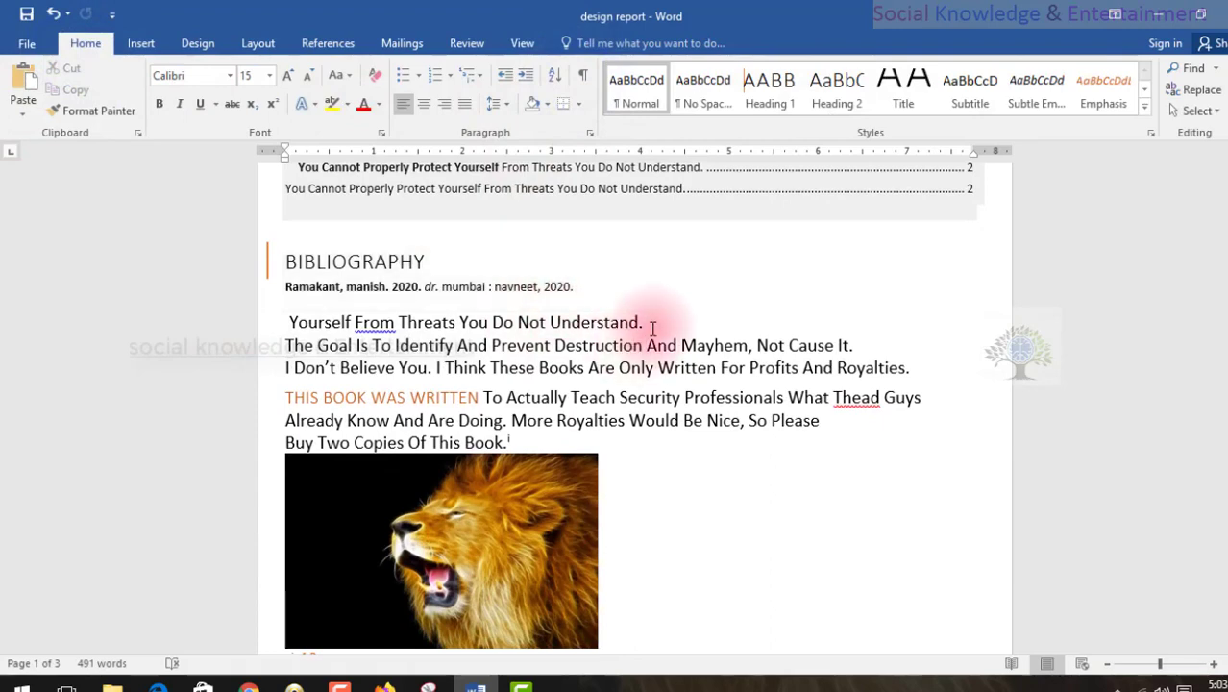
key(Return)
key(Return)
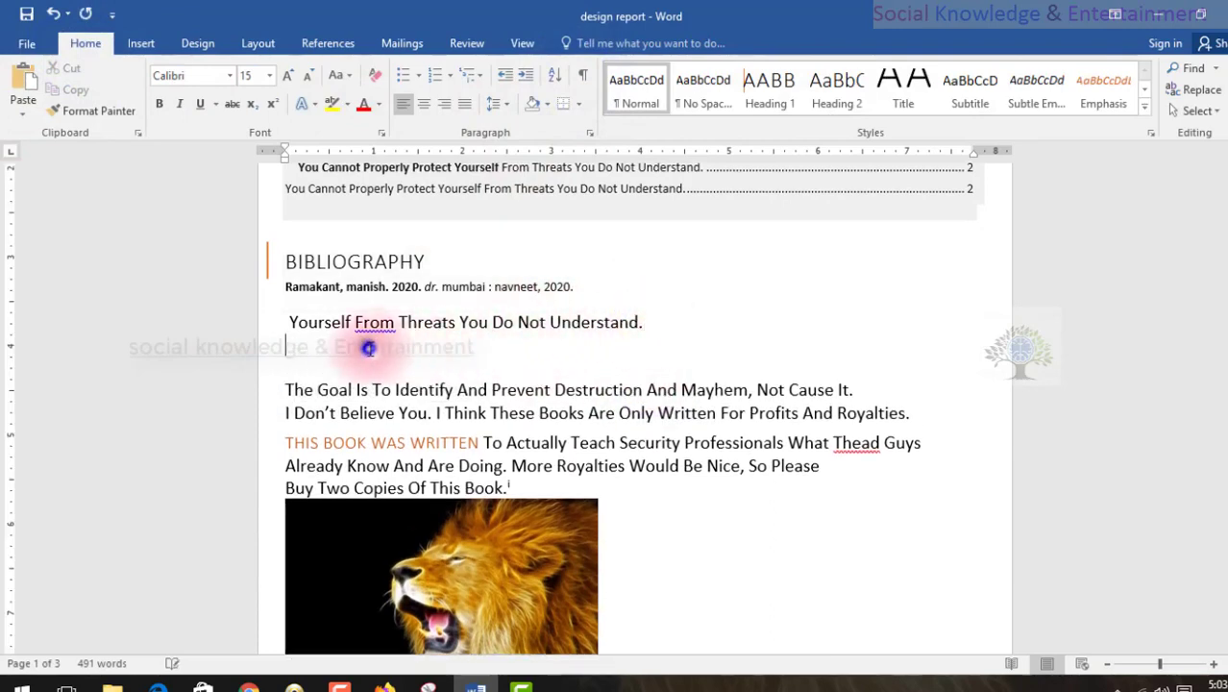
click(322, 44)
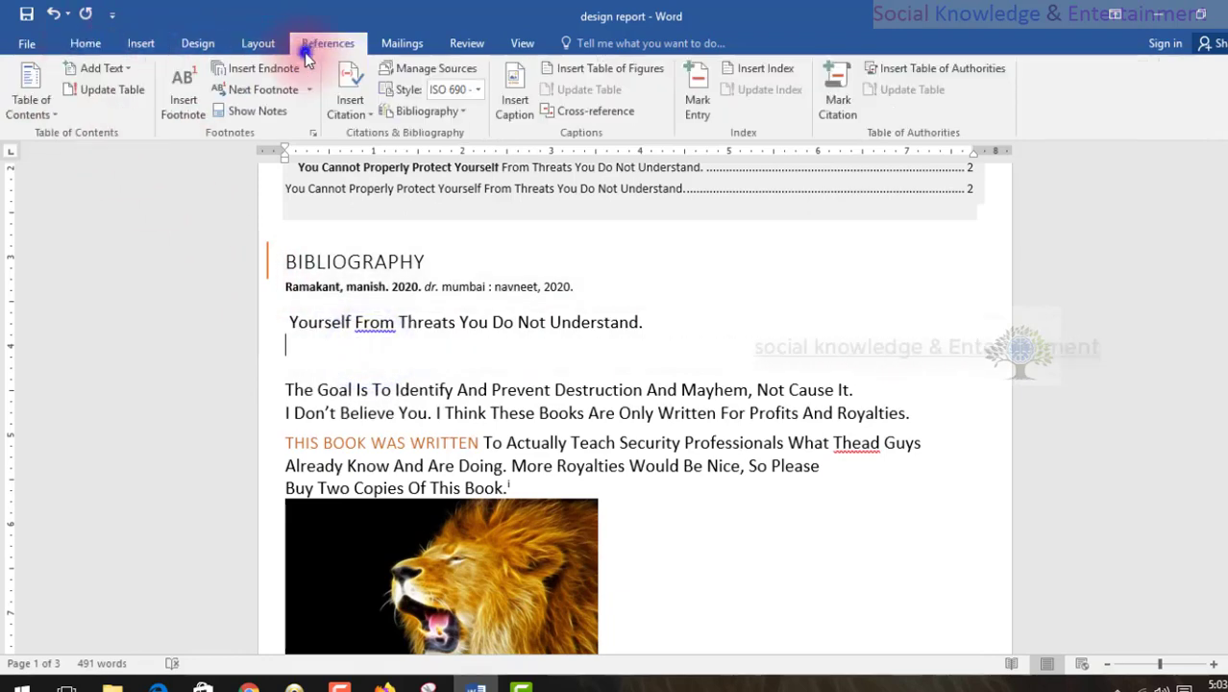
click(759, 69)
click(738, 519)
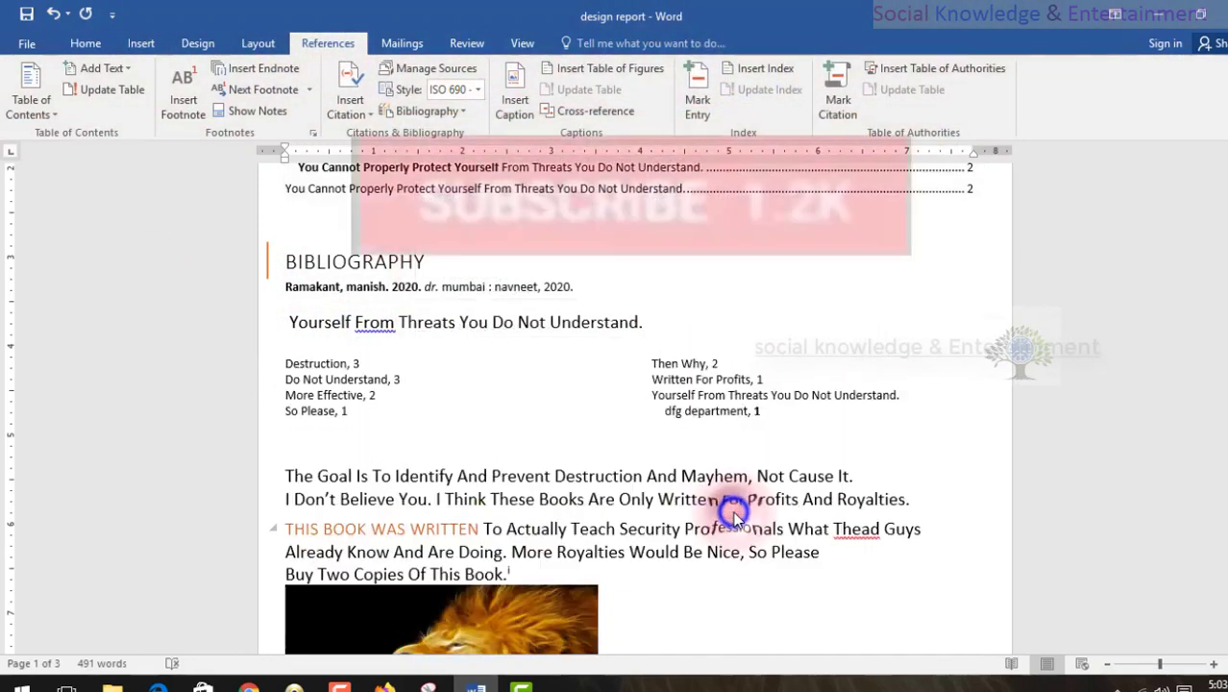
click(294, 360)
click(458, 415)
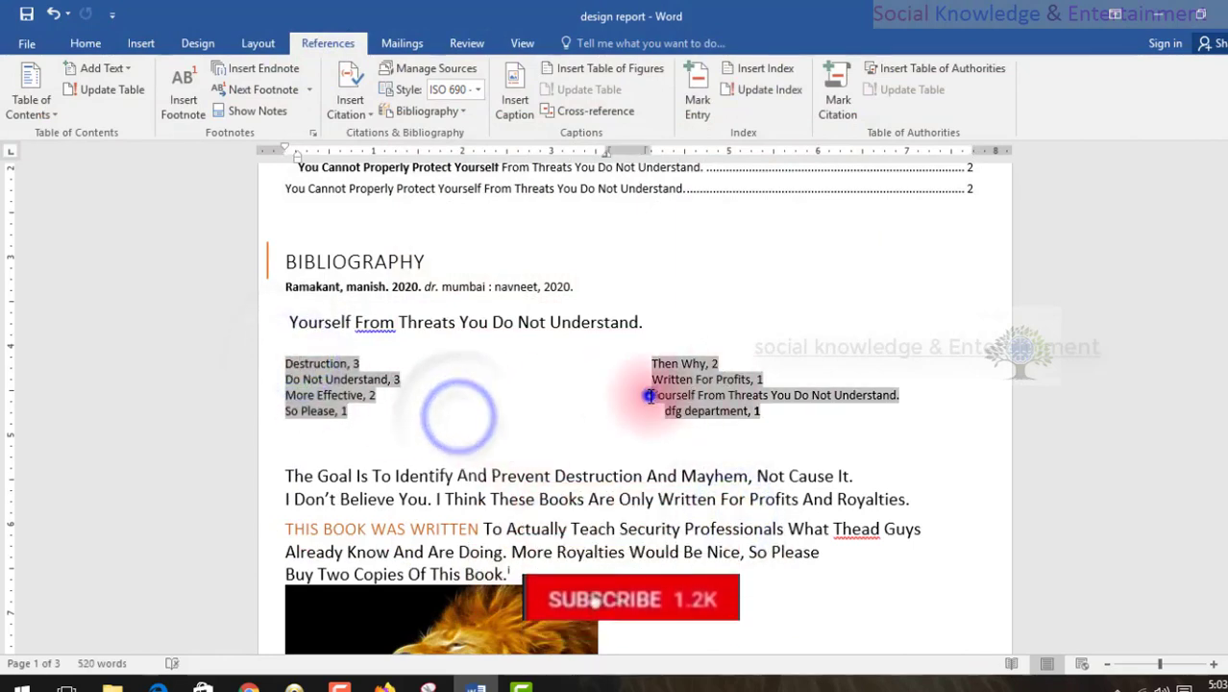
click(641, 440)
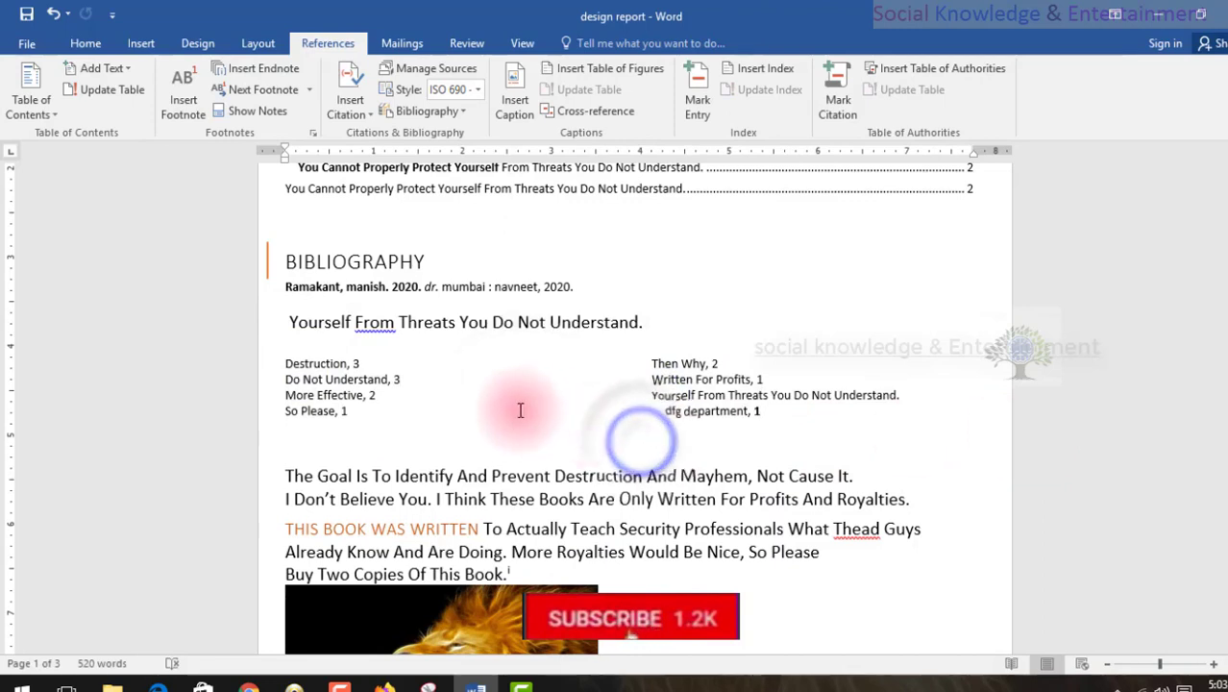
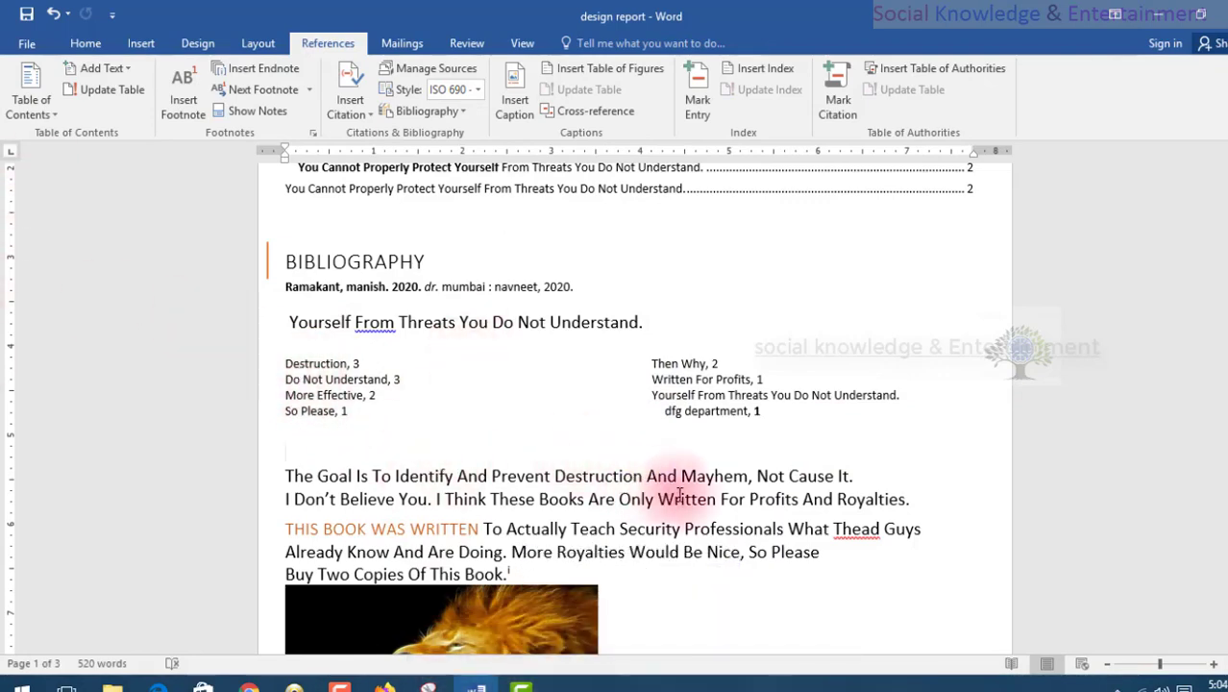
Mark "So Please" in the "THIS BOOK WAS WRITTEN" paragraph on page 1 as an index entry for the current page.
scroll(682, 452, down, 3)
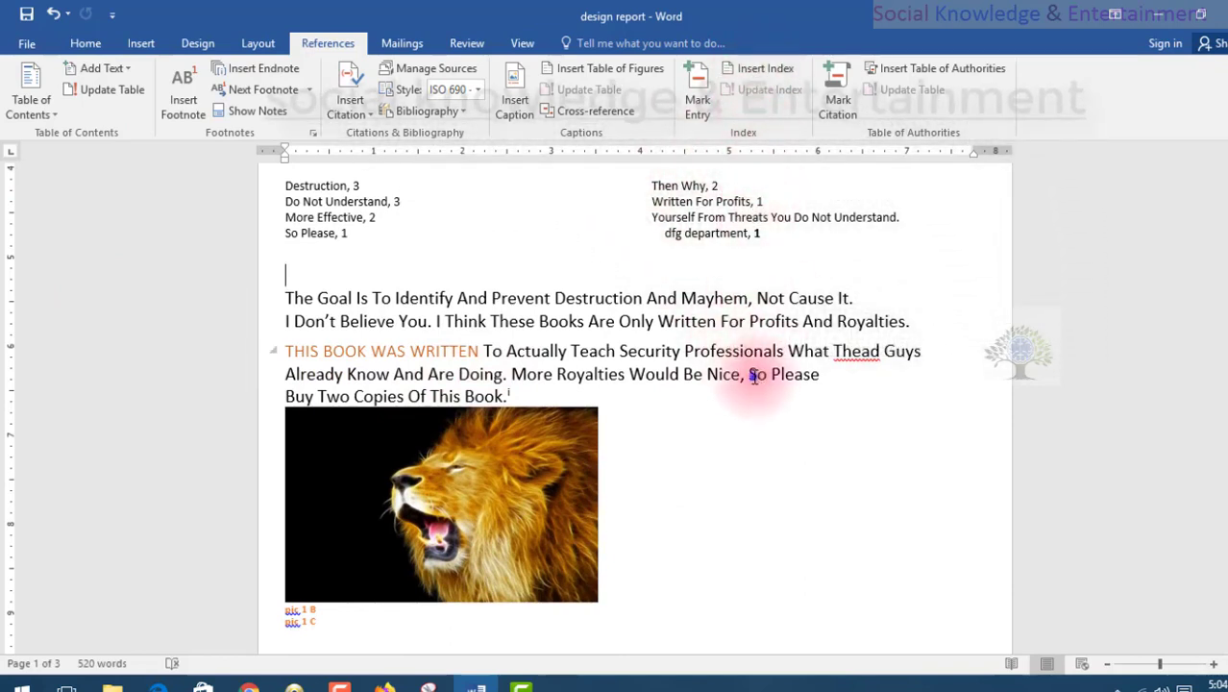
drag(754, 375, 852, 375)
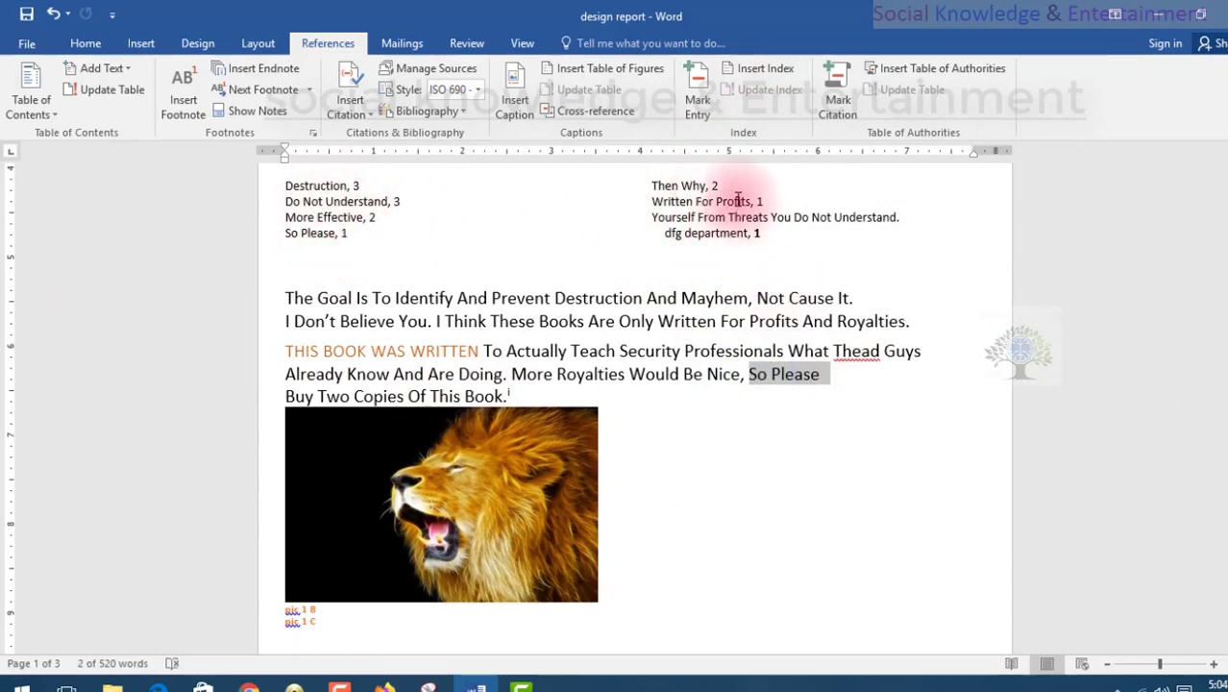
click(696, 115)
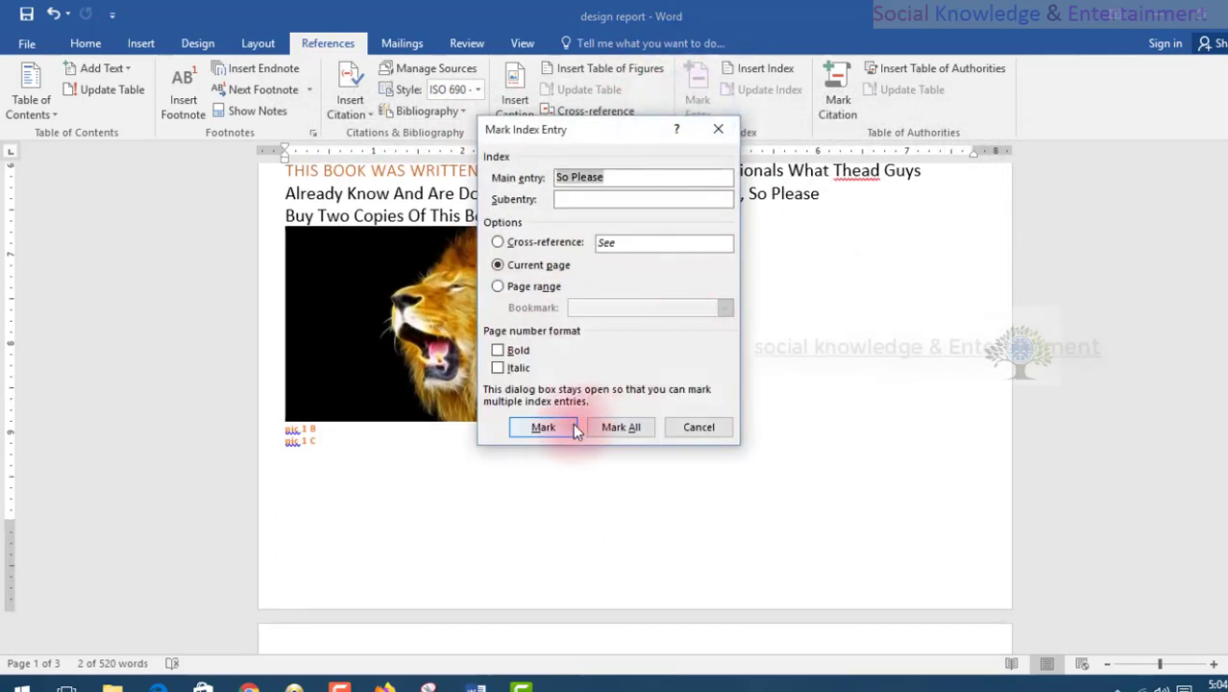
click(543, 427)
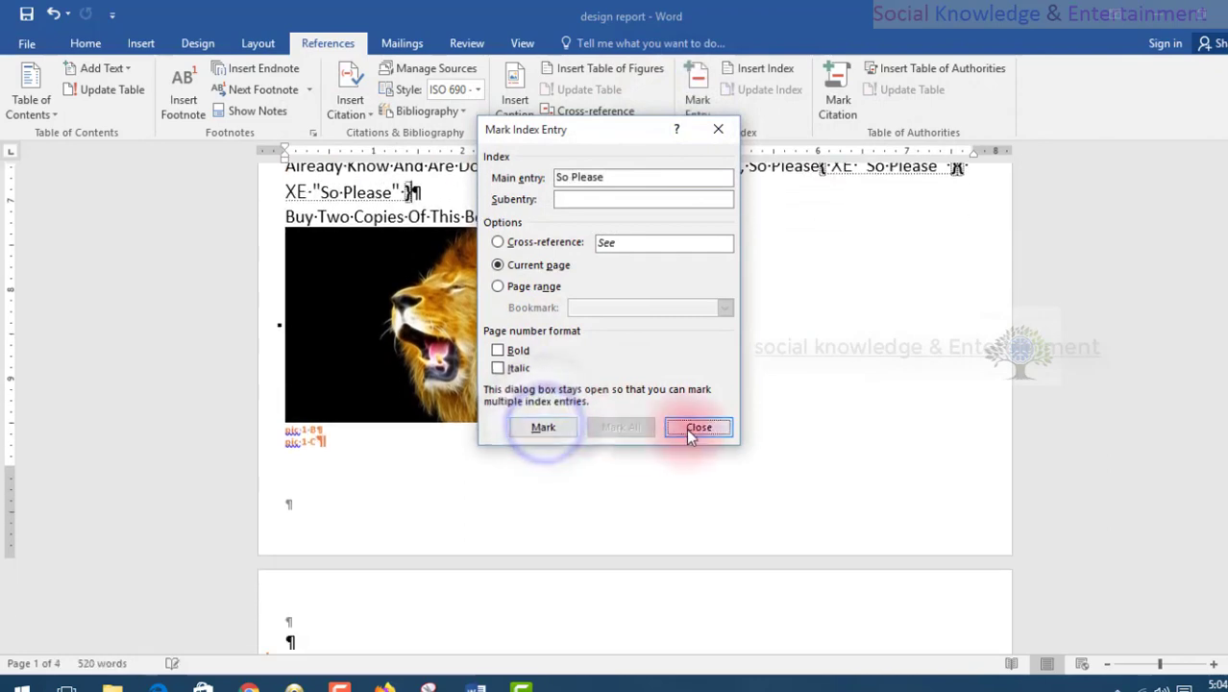
click(697, 428)
Return to the index below the bibliography and hide the paragraph marks and index field codes.
scroll(685, 429, up, 8)
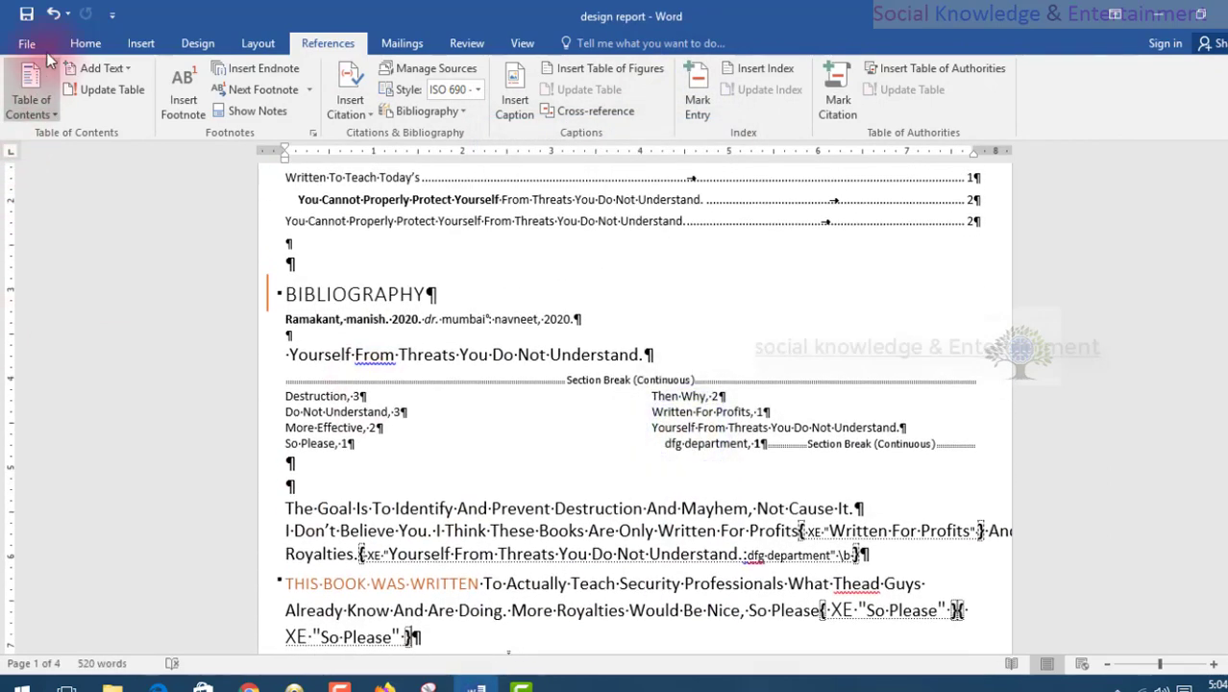
click(72, 45)
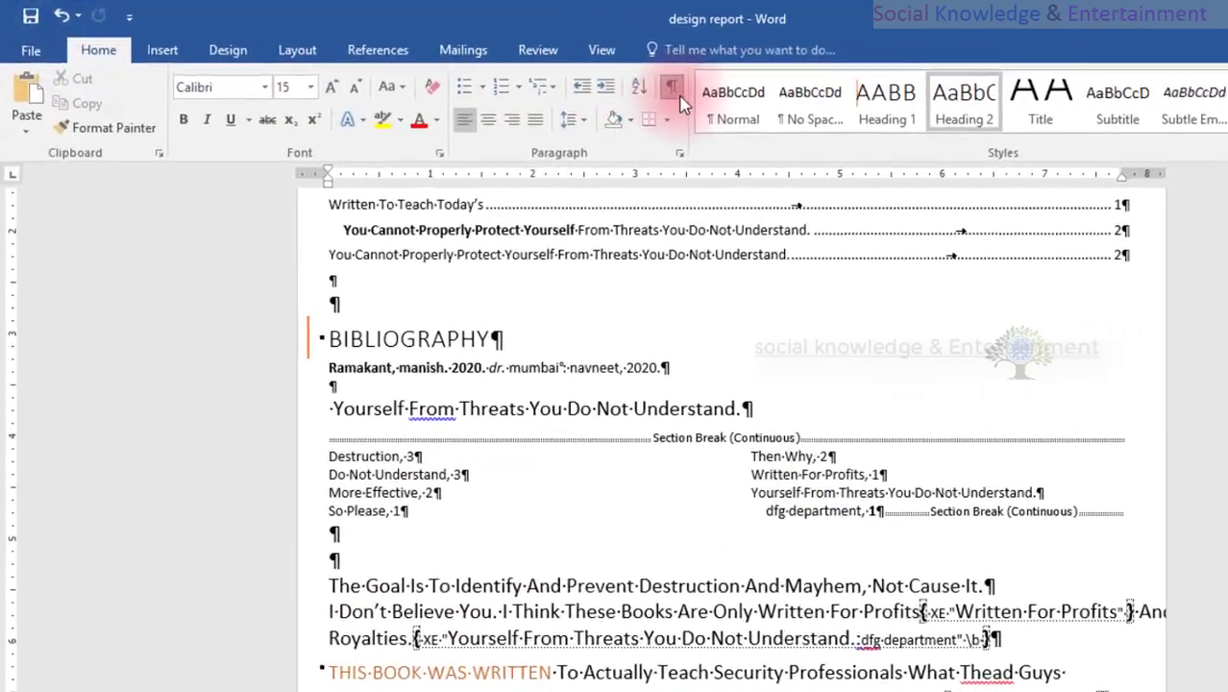
click(590, 79)
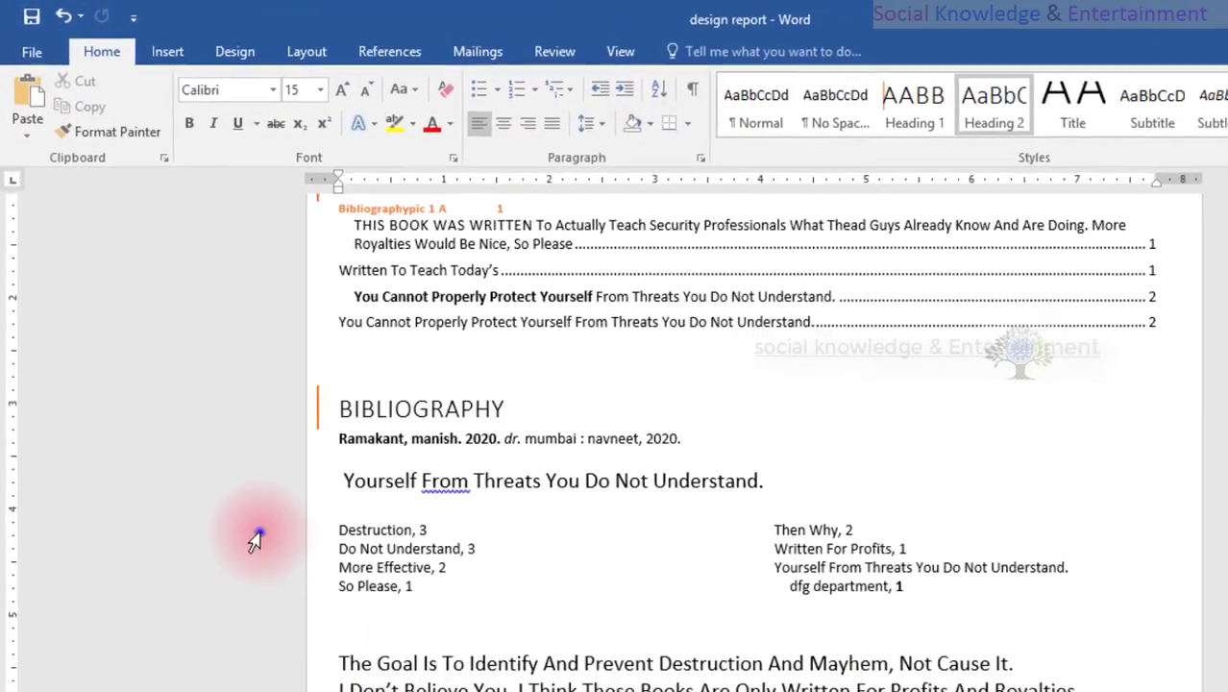
Update the index below the bibliography on page 1.
click(274, 555)
click(401, 46)
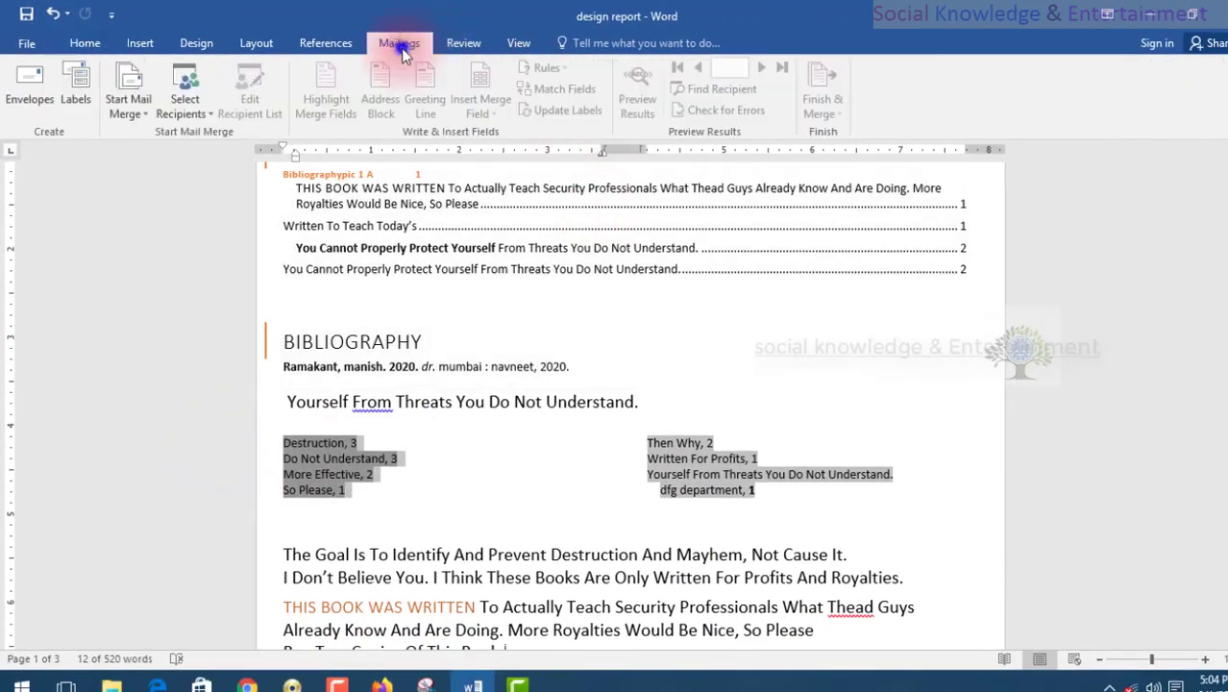
click(350, 48)
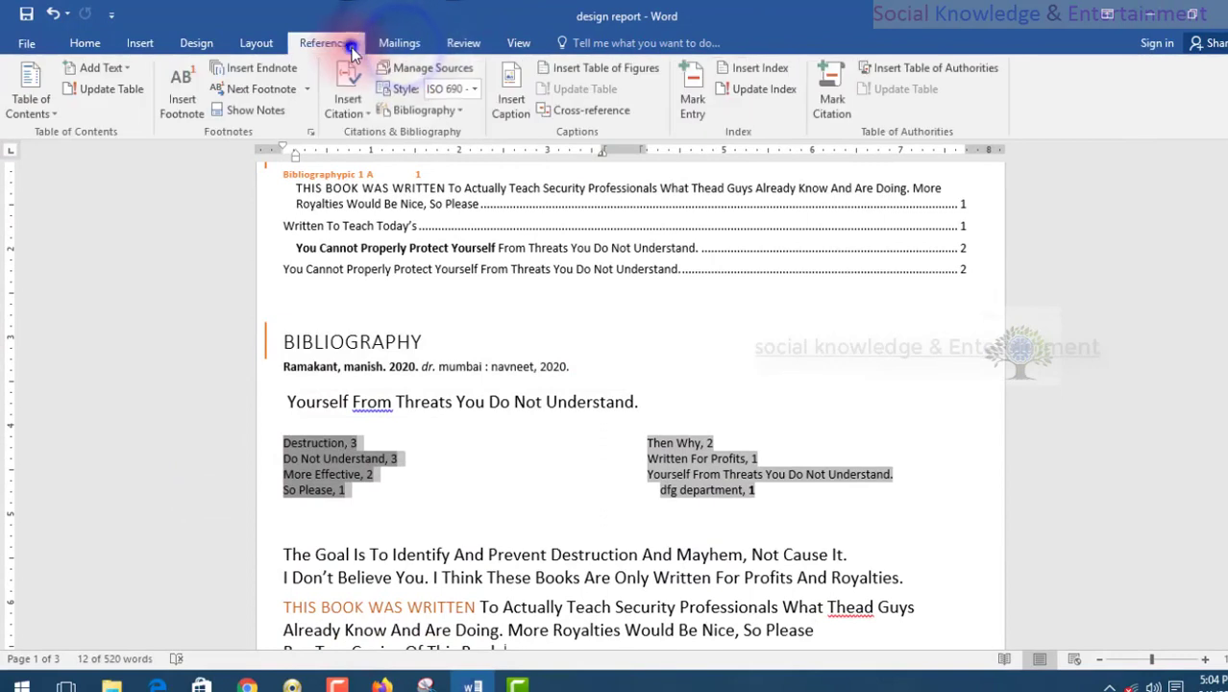
click(729, 86)
click(352, 443)
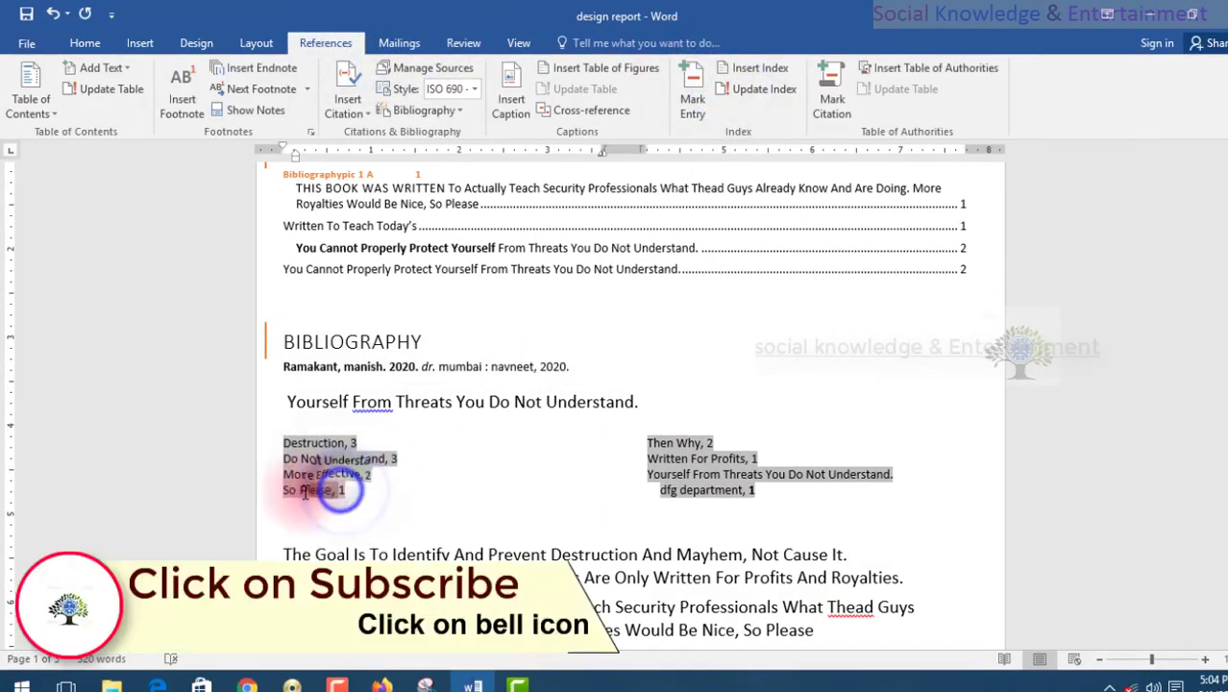
click(683, 384)
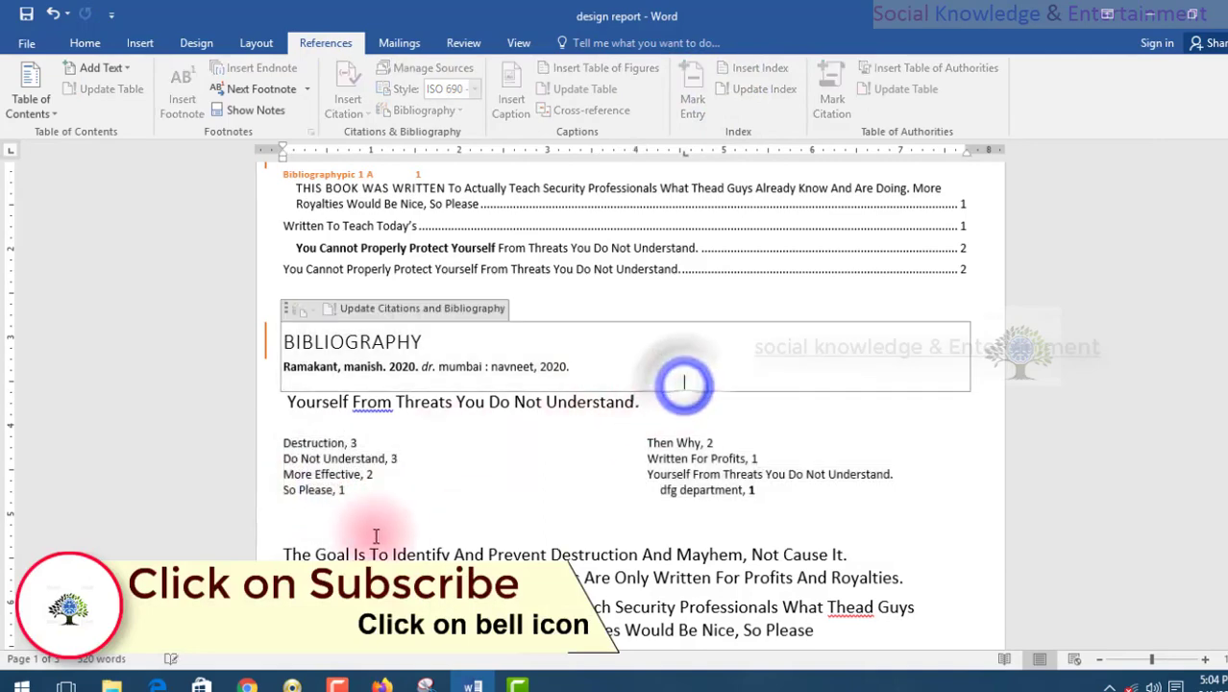
click(357, 506)
Mark "More Effective Ways?" in the "Written To Teach Today's" section on page 2 as an index entry for the current page.
scroll(338, 572, down, 5)
scroll(595, 418, down, 8)
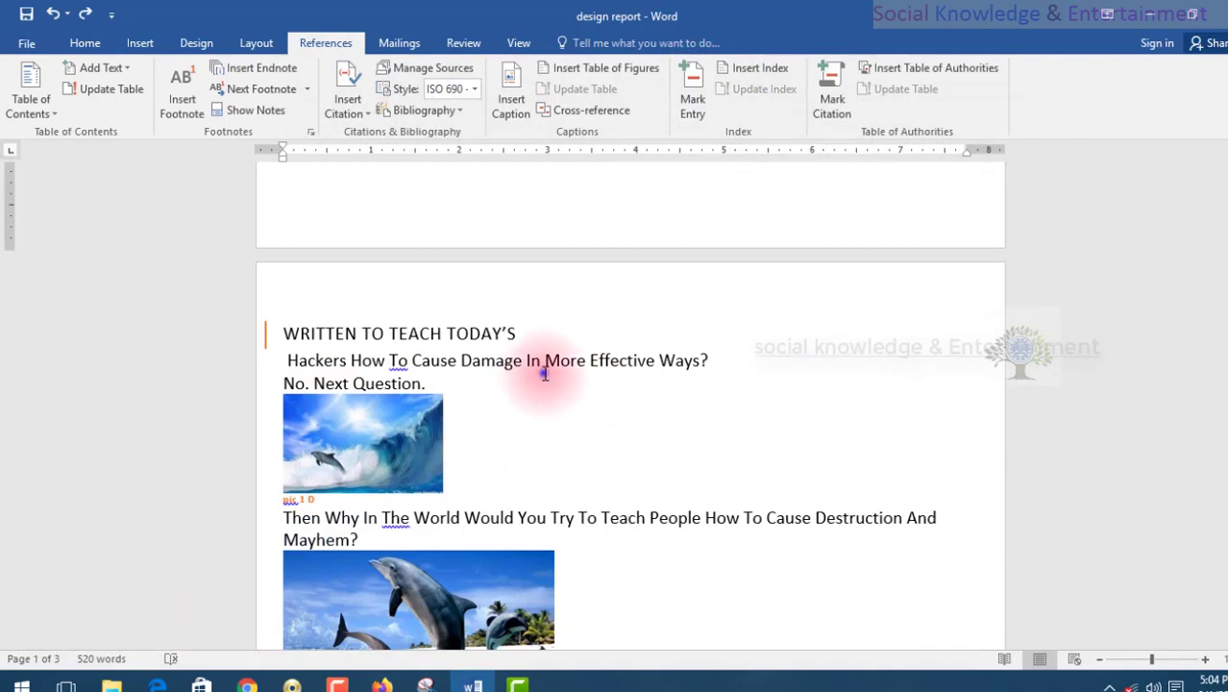
drag(545, 373, 709, 360)
click(569, 373)
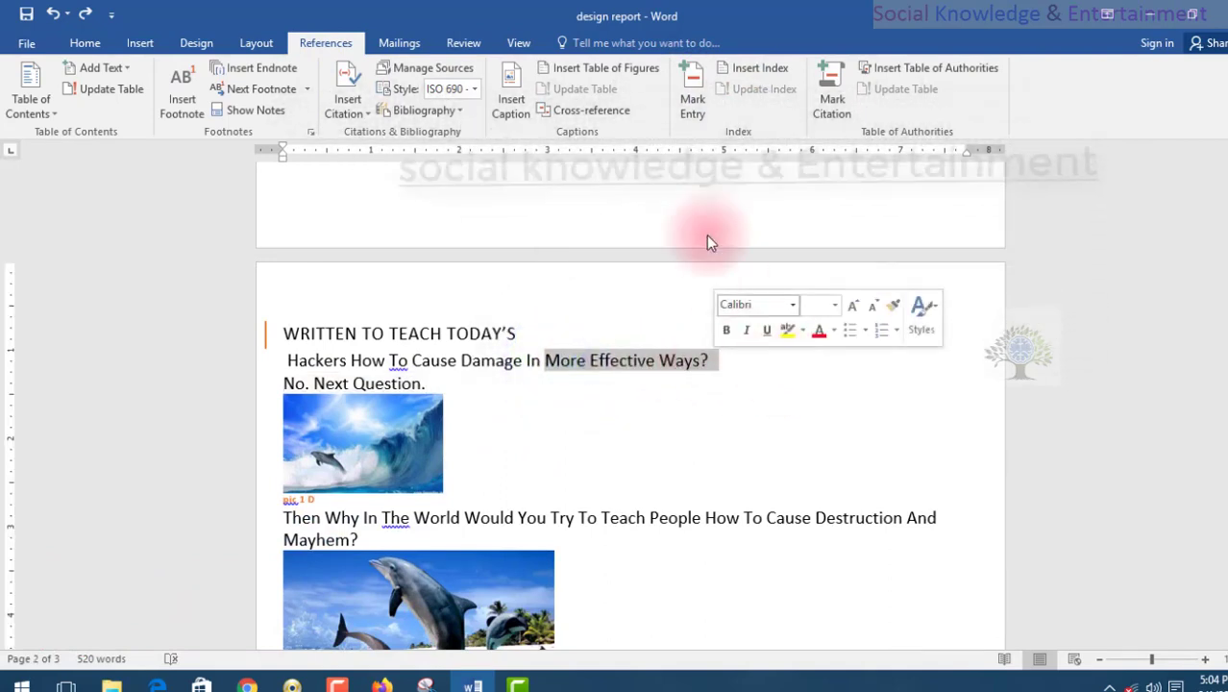
click(691, 101)
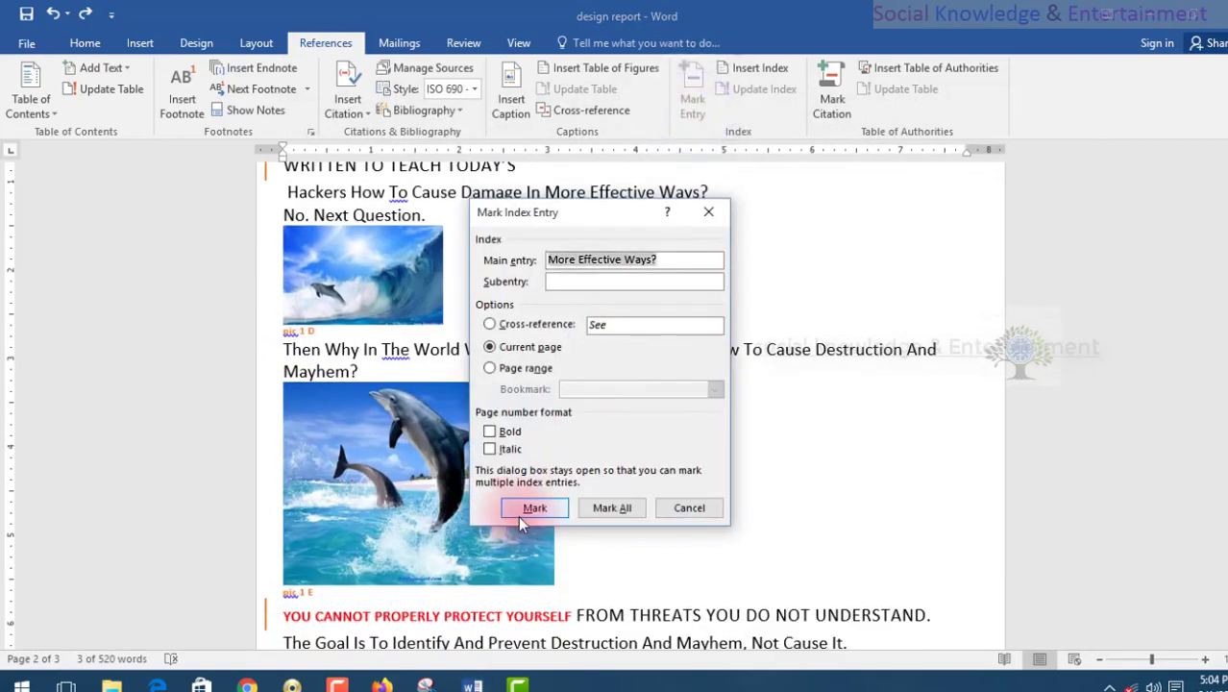
click(520, 510)
click(673, 509)
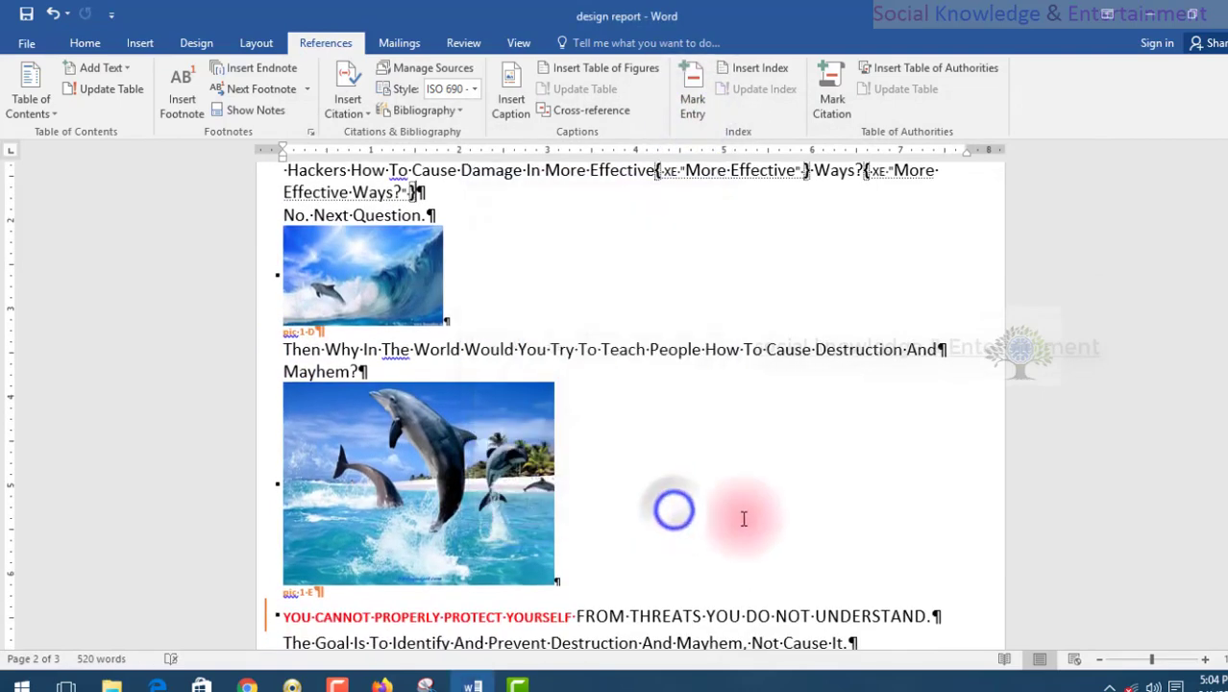
Hide the formatting symbols and go back to the index on page 1.
click(77, 48)
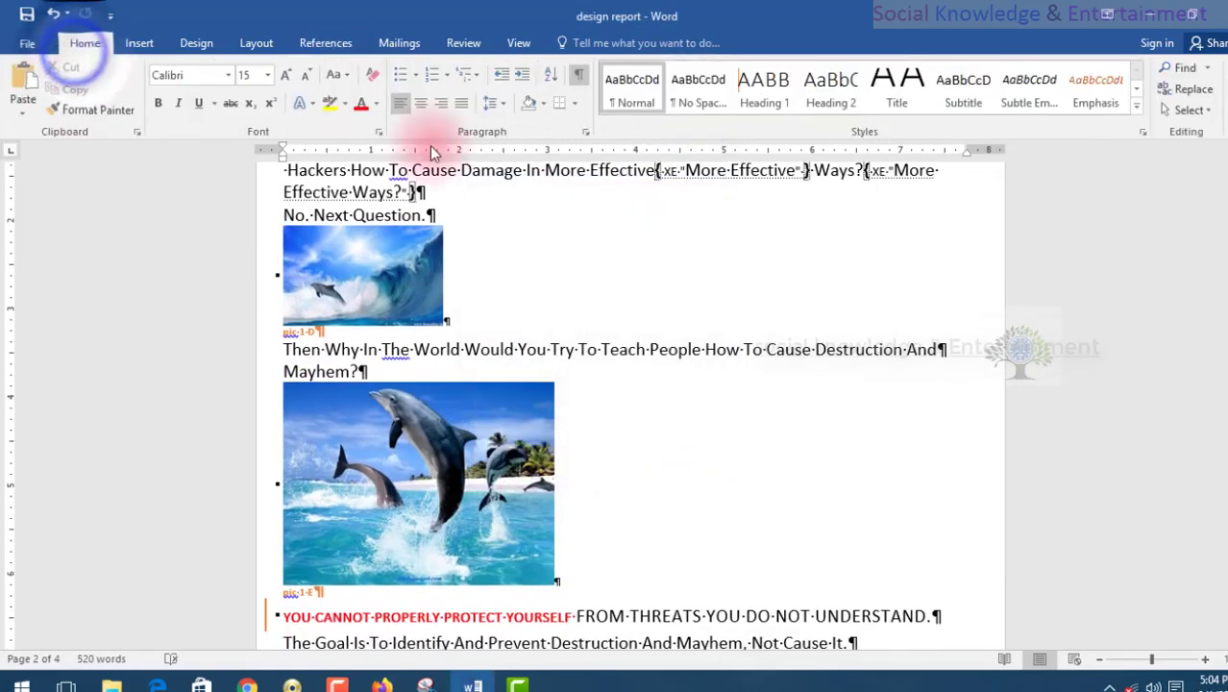
click(578, 74)
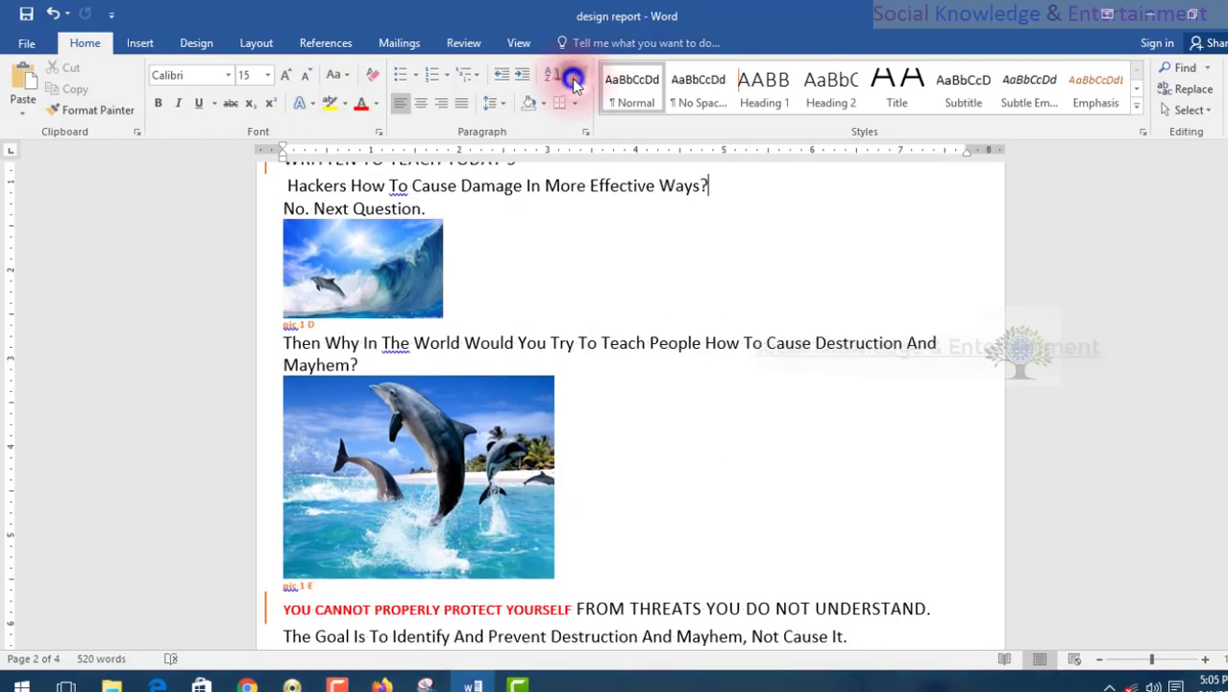
scroll(584, 317, up, 4)
scroll(583, 359, up, 6)
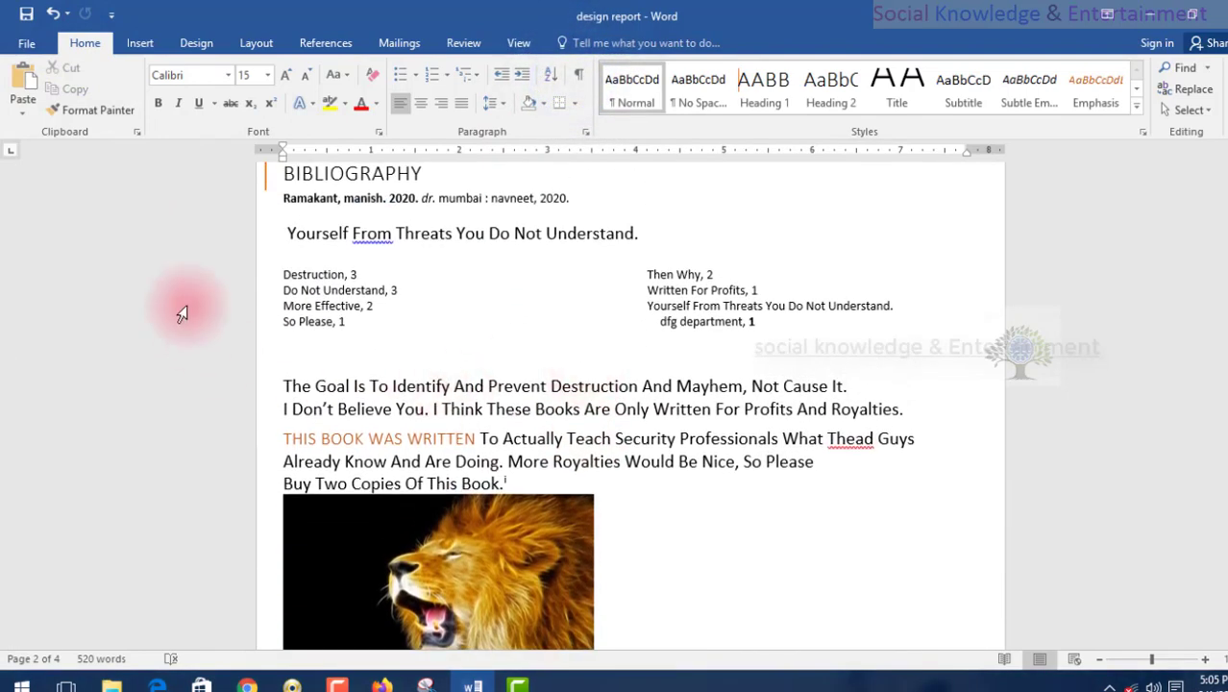
Select the whole two-column index and update it to include the newly marked page 2 entry.
drag(187, 281, 182, 331)
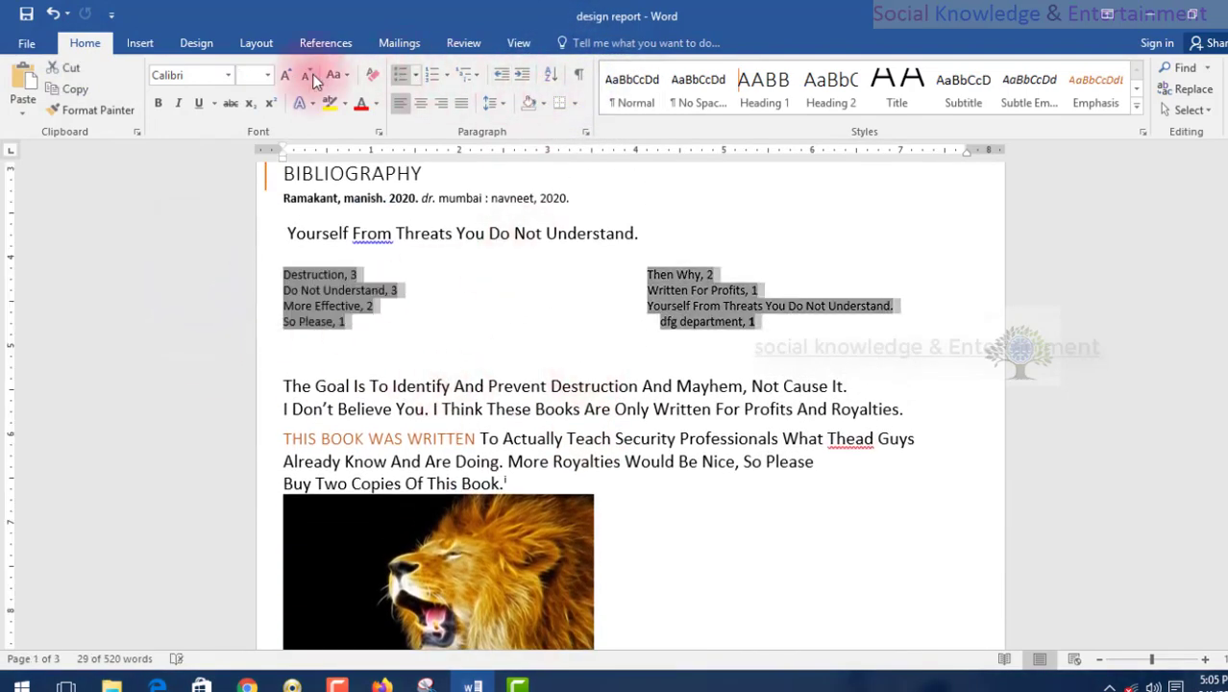
click(315, 44)
click(744, 89)
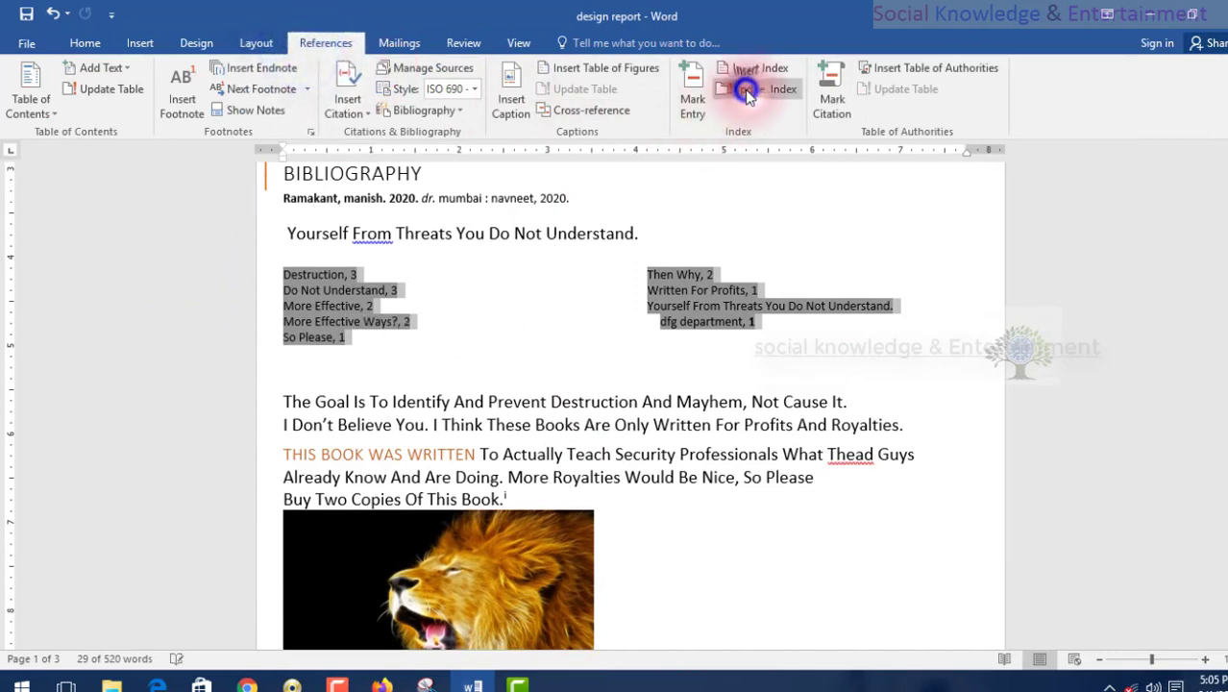
click(427, 315)
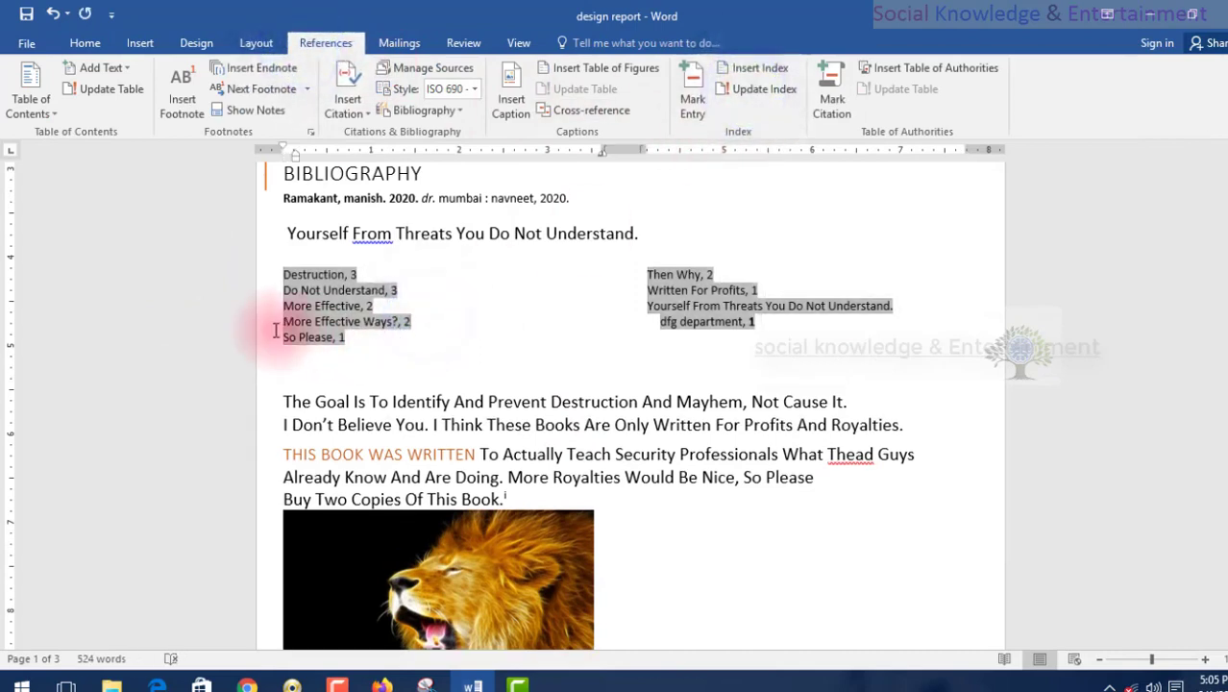
click(1061, 274)
click(900, 252)
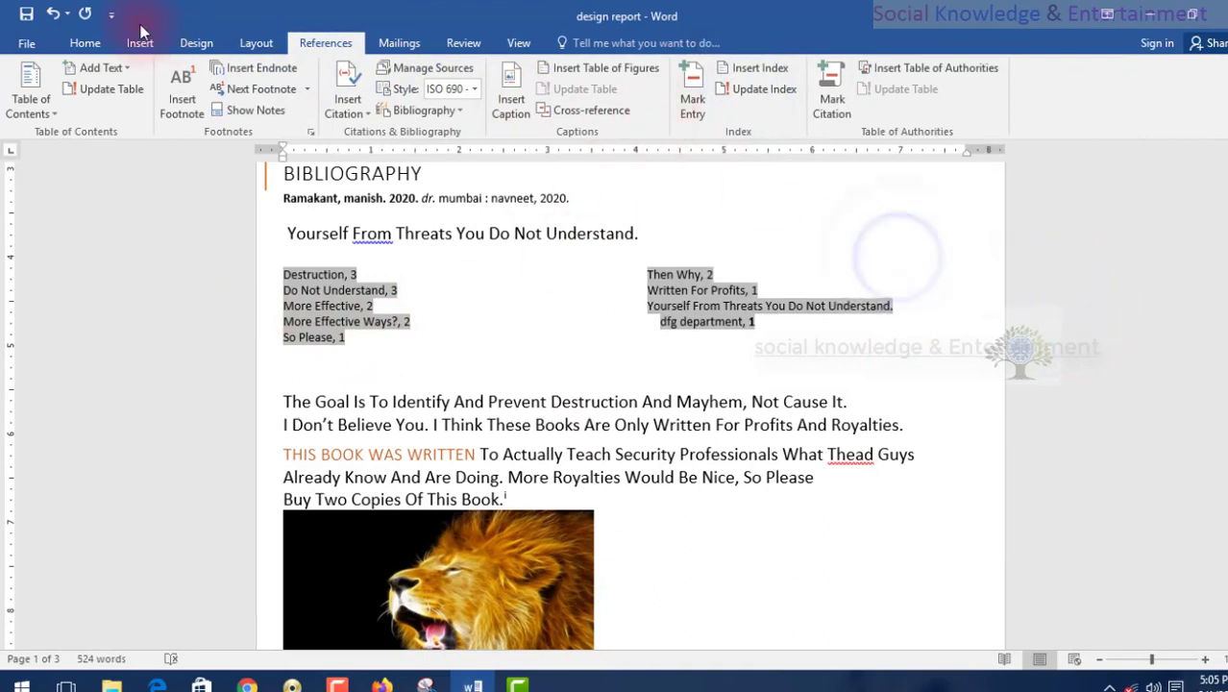
click(107, 45)
click(304, 44)
click(412, 233)
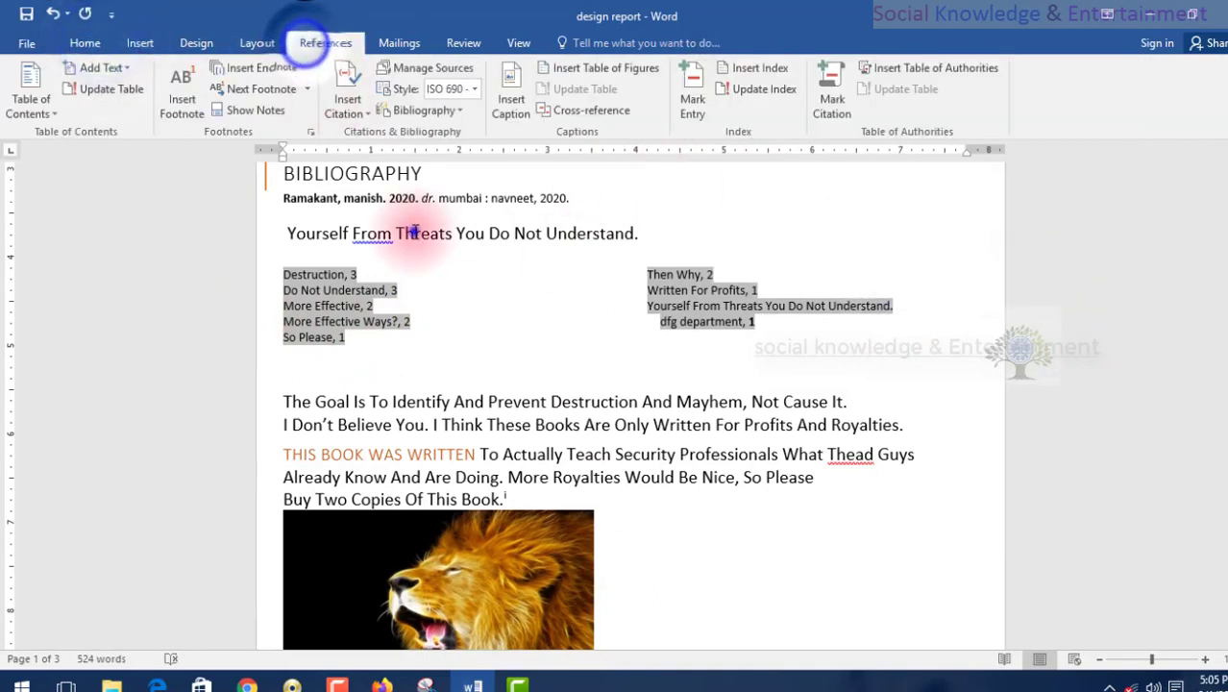
click(279, 326)
click(279, 233)
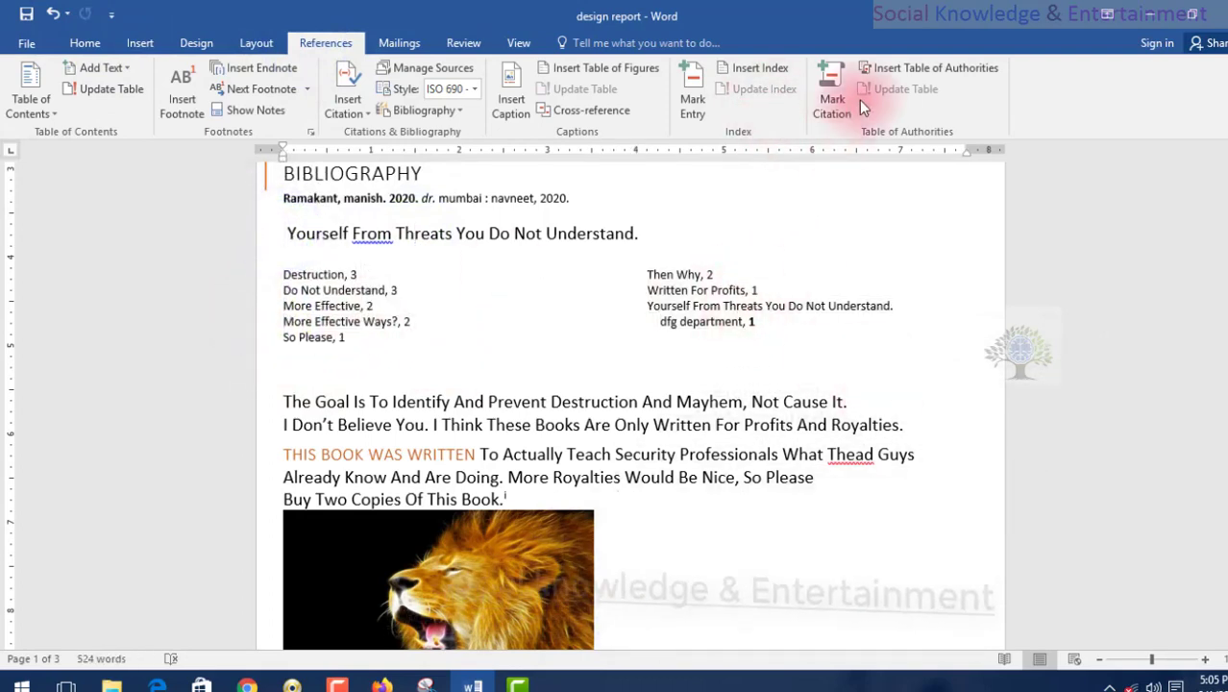
Add a blank line after the sentence ending "Destruction And Mayhem, Not Cause It." below the index.
scroll(795, 277, down, 3)
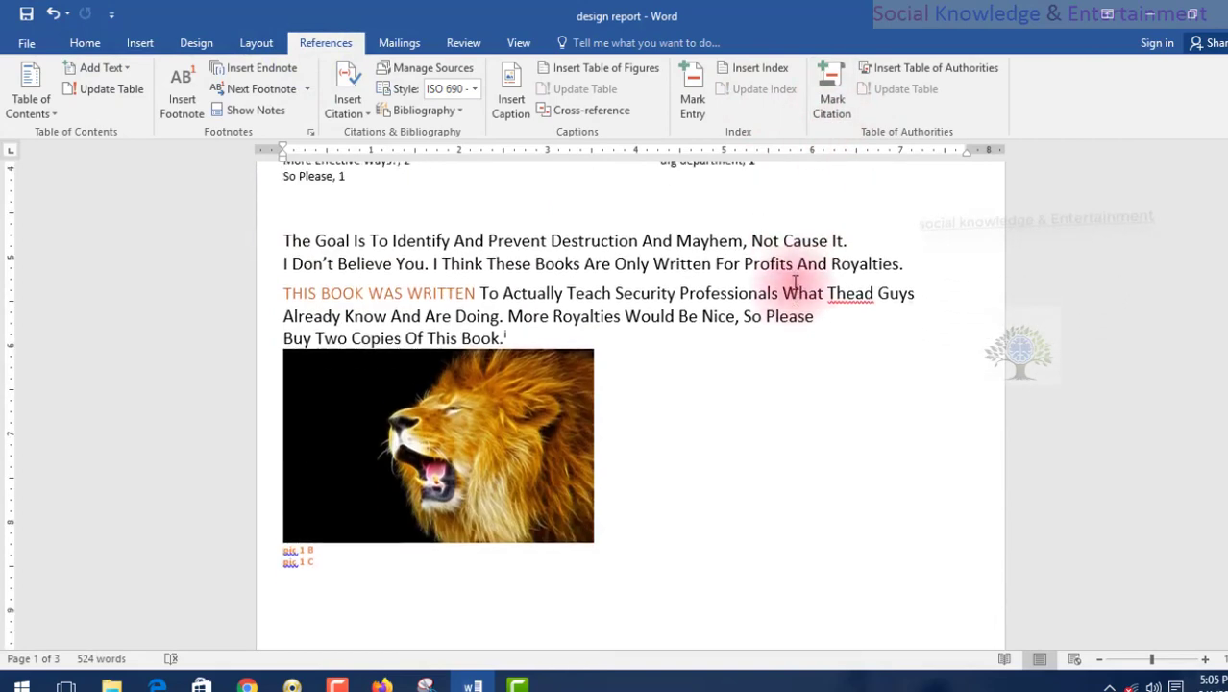
scroll(794, 274, up, 3)
scroll(747, 423, down, 3)
scroll(740, 411, up, 2)
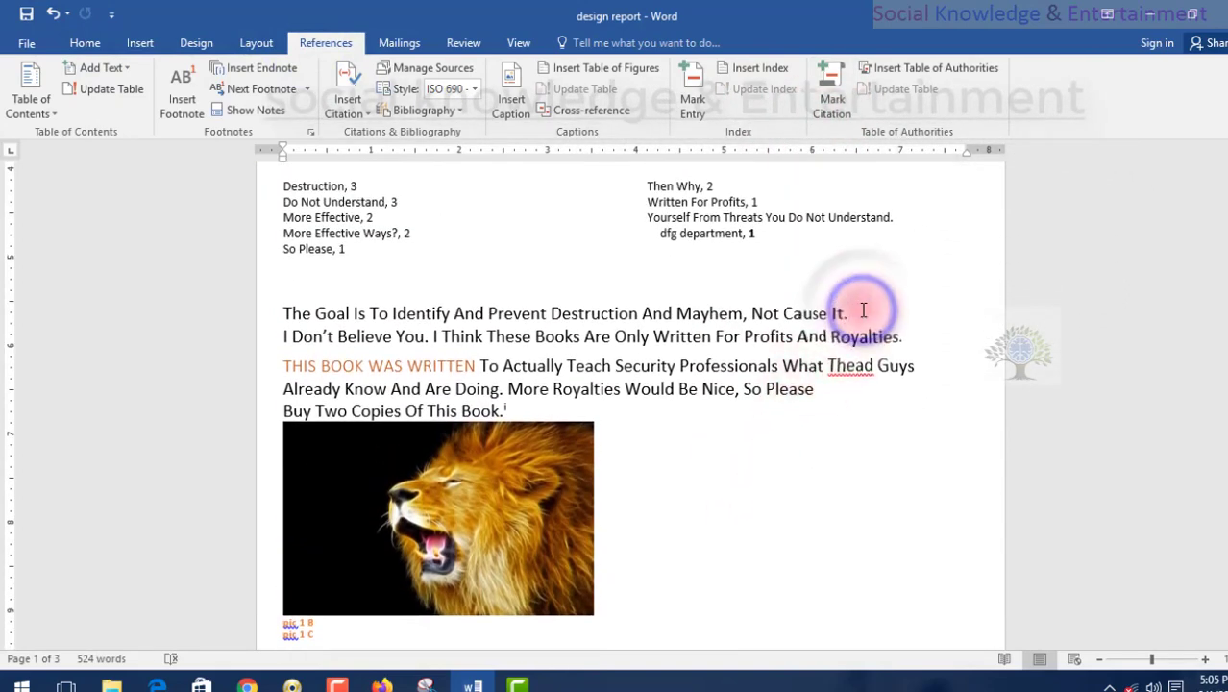
key(Return)
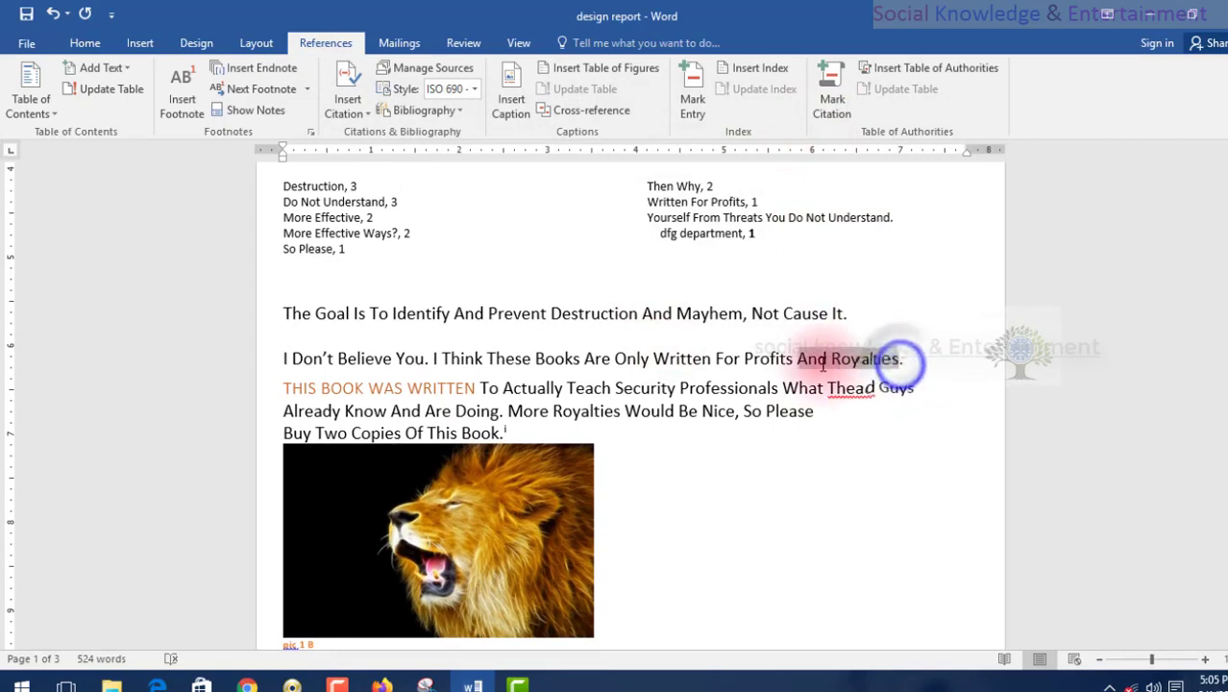
Mark "And Royalties" in the line below as a citation in the Cases category and hide the formatting symbols.
click(832, 108)
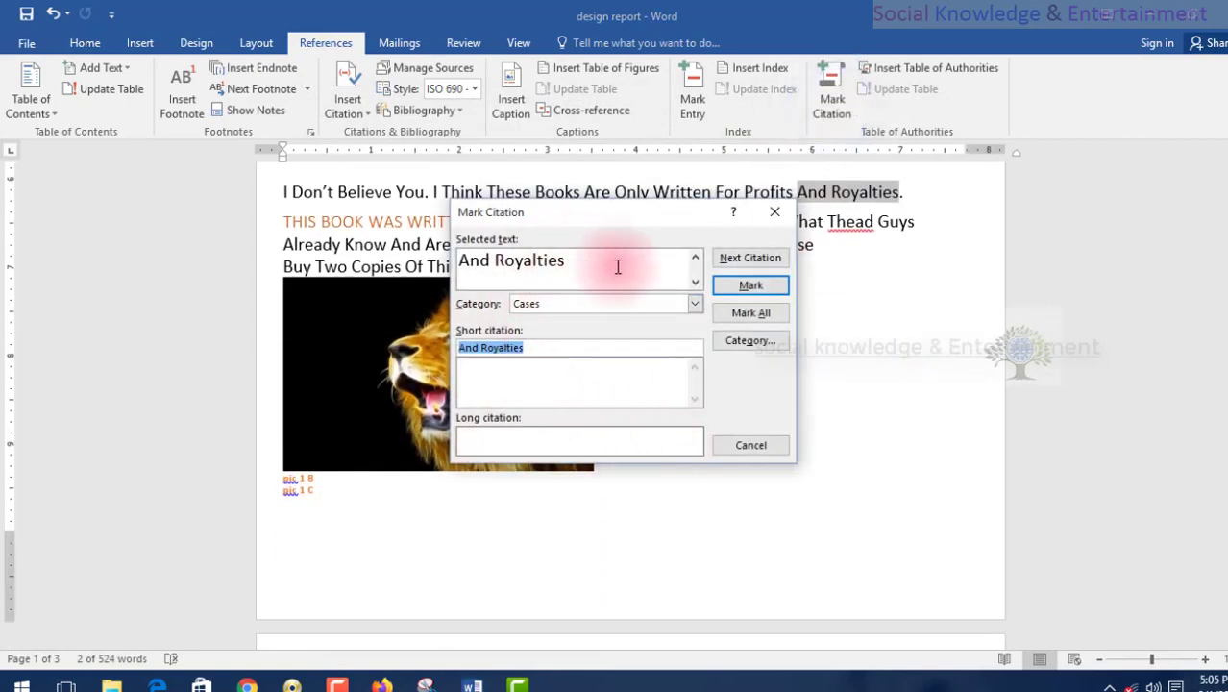
click(749, 285)
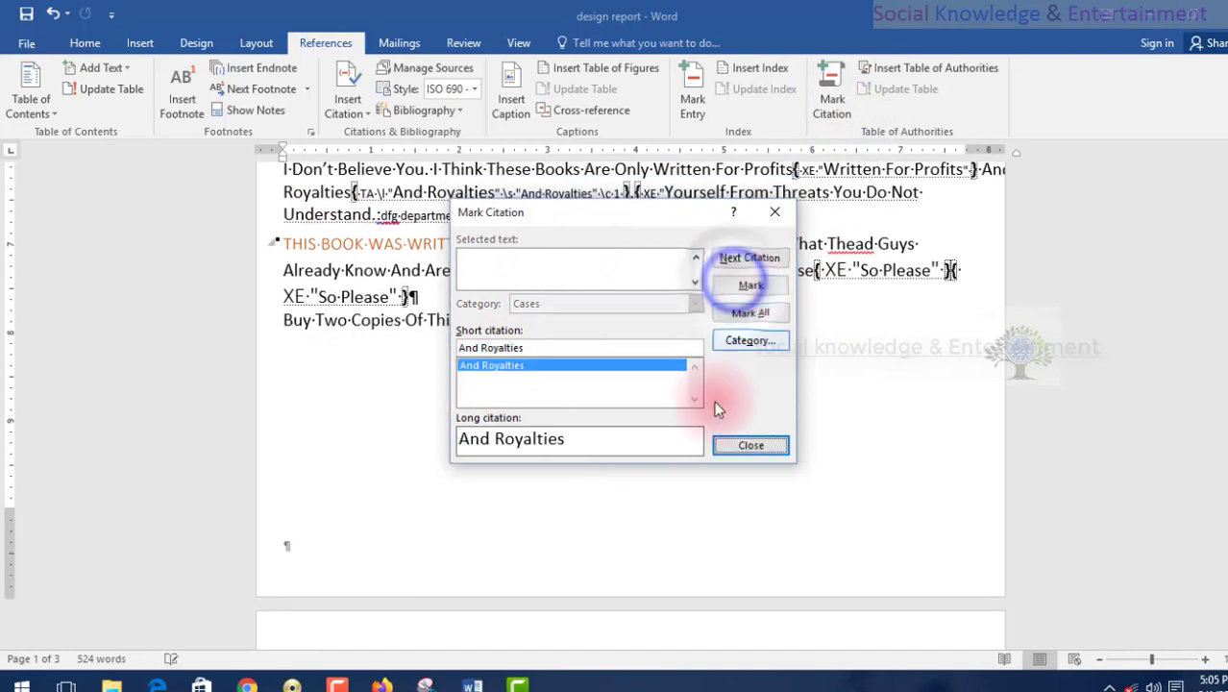
click(740, 447)
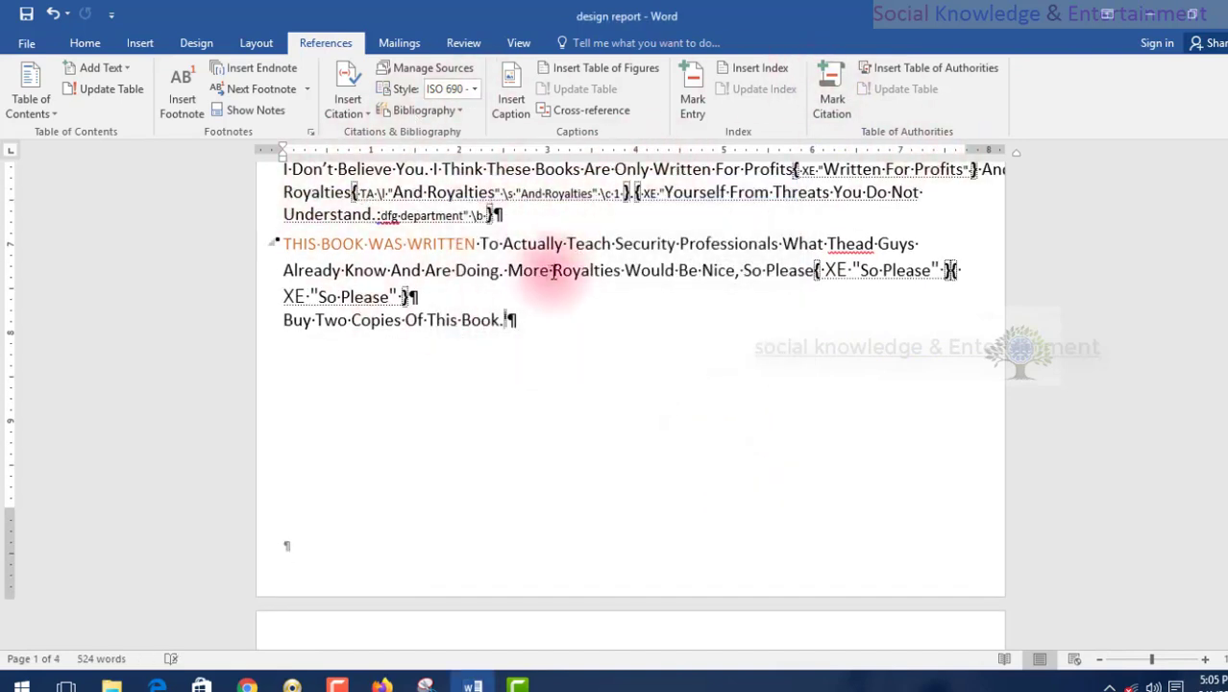
click(89, 43)
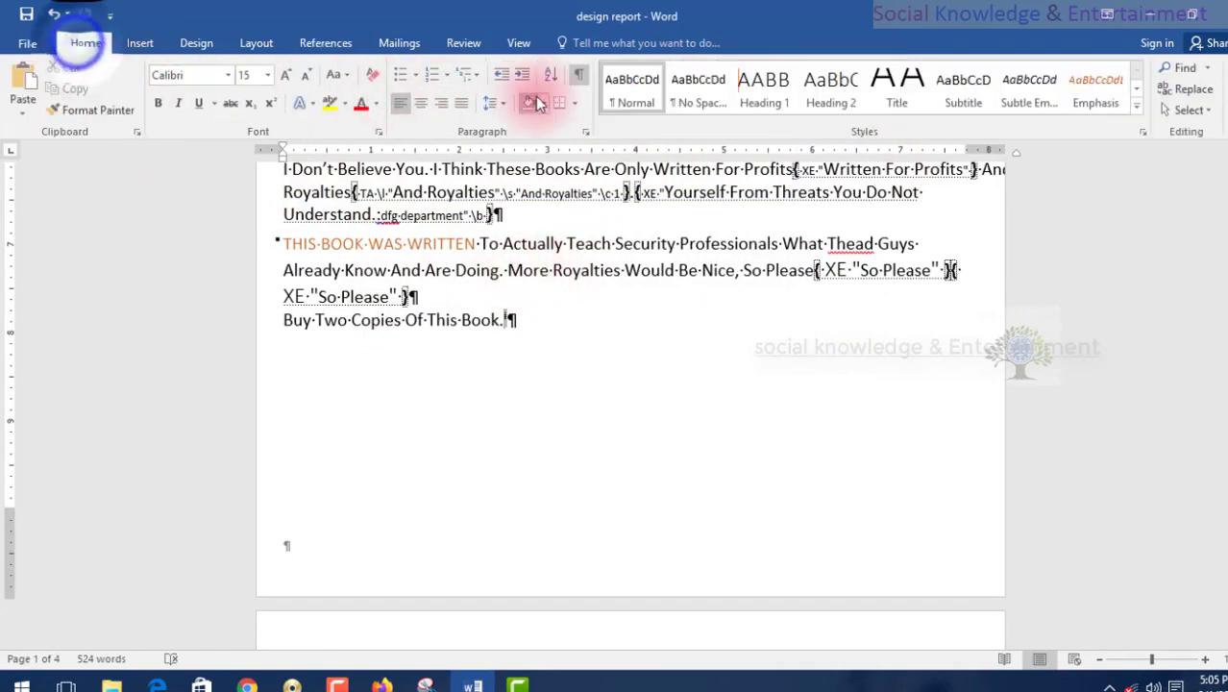
click(576, 77)
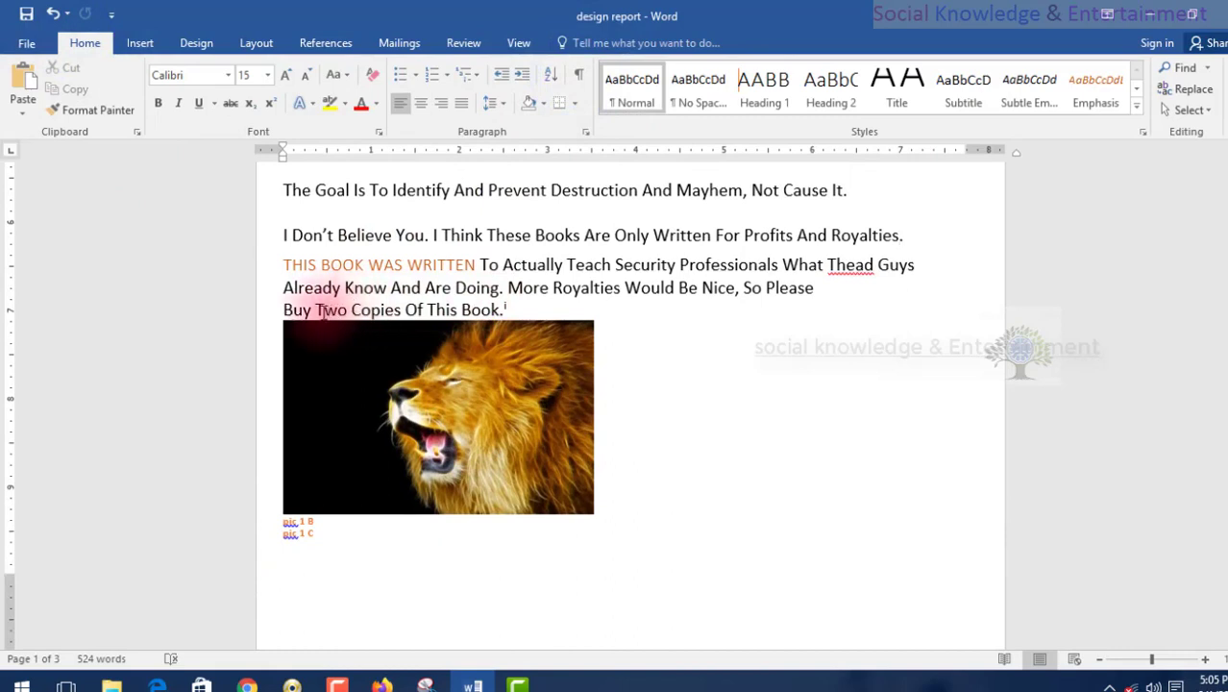
Mark "Two Copies Of This Book." above the lion picture as a citation in the Cases category.
drag(512, 311, 583, 310)
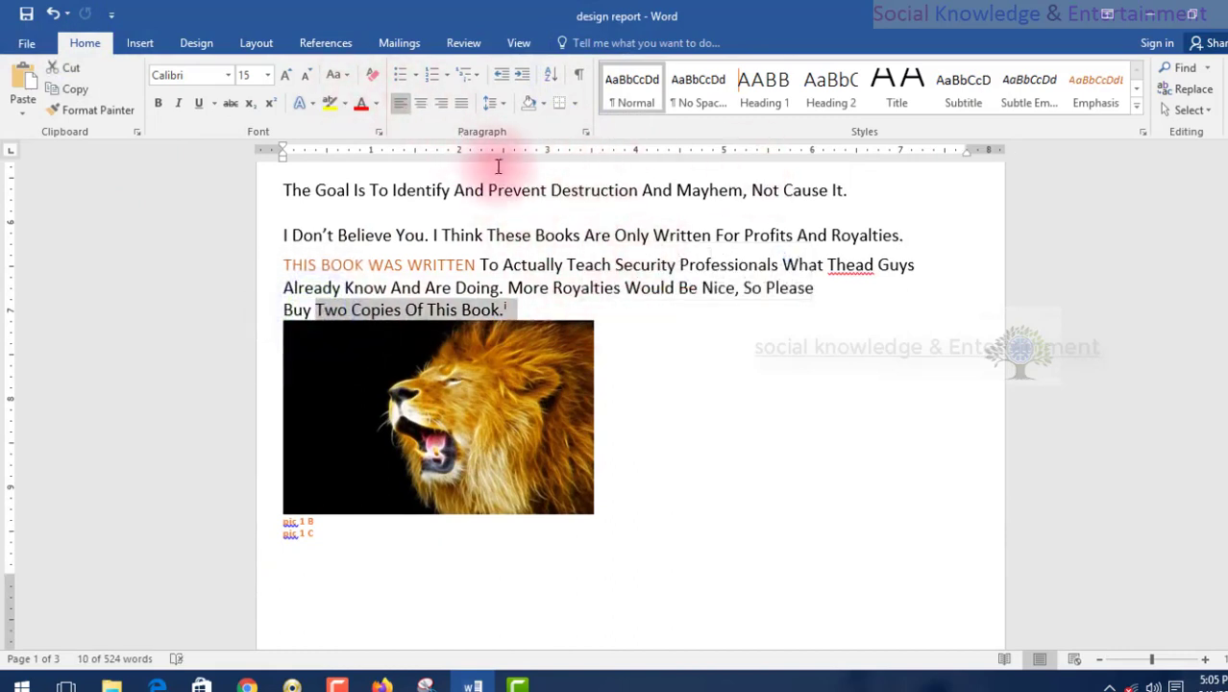
click(325, 42)
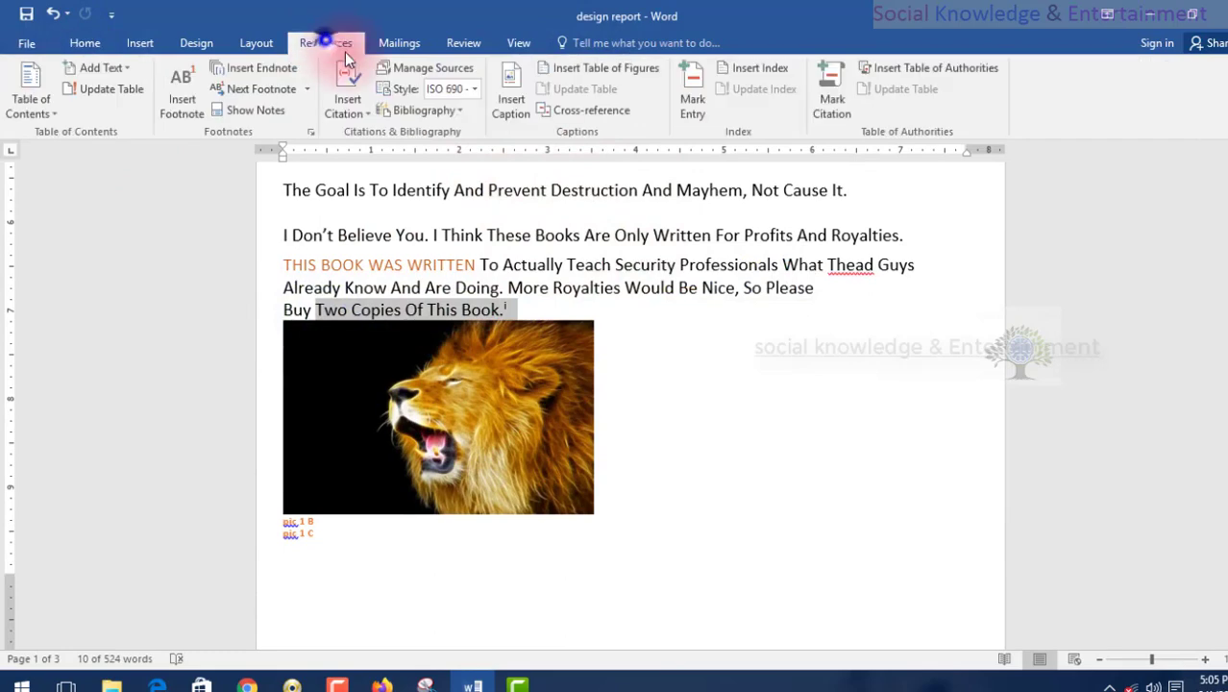
click(833, 106)
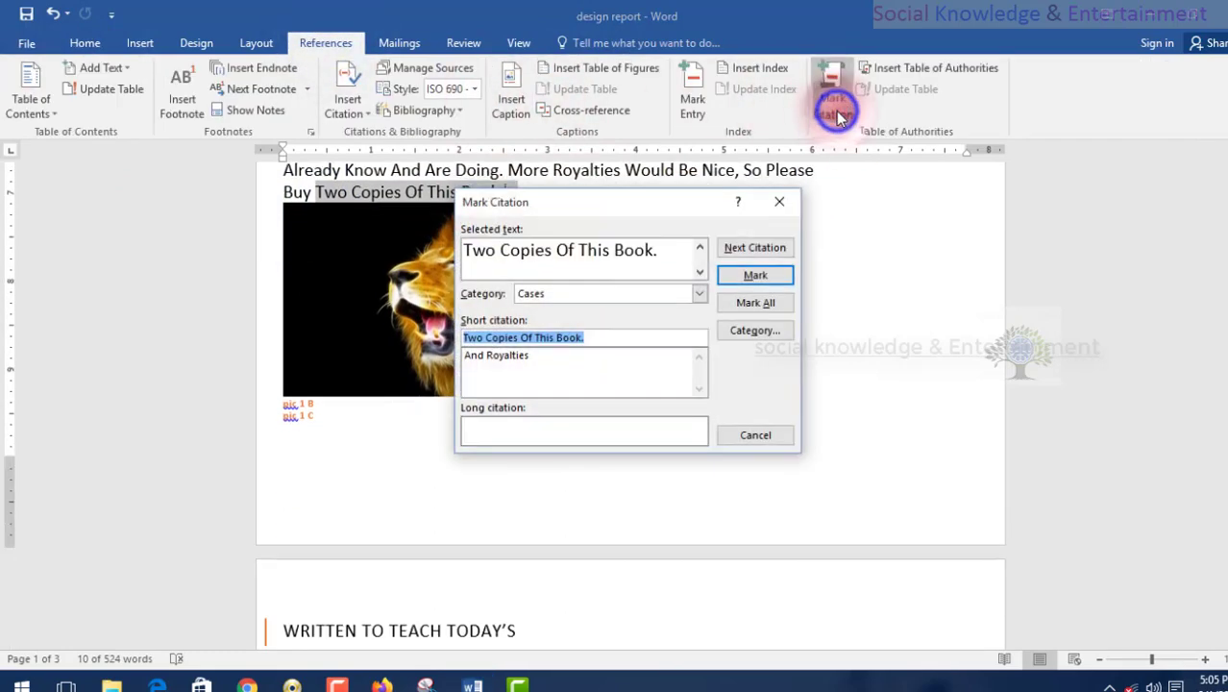
click(758, 277)
click(746, 434)
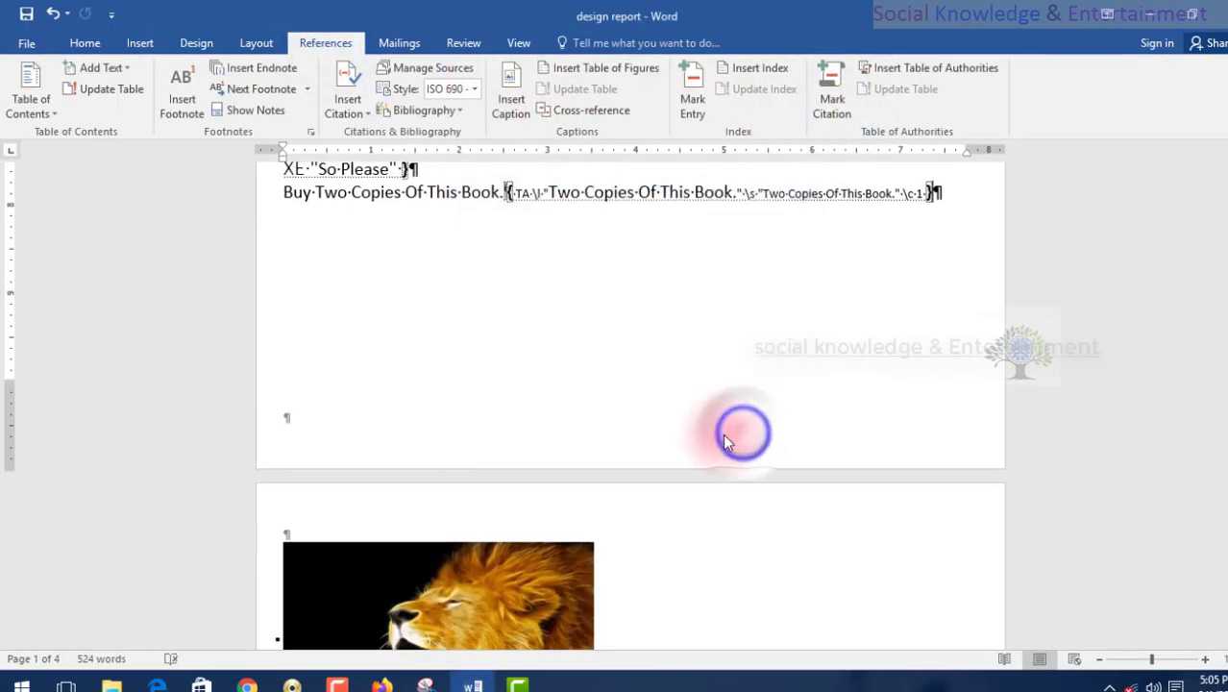
Go to the end of the report and hide the formatting symbols.
scroll(725, 437, down, 20)
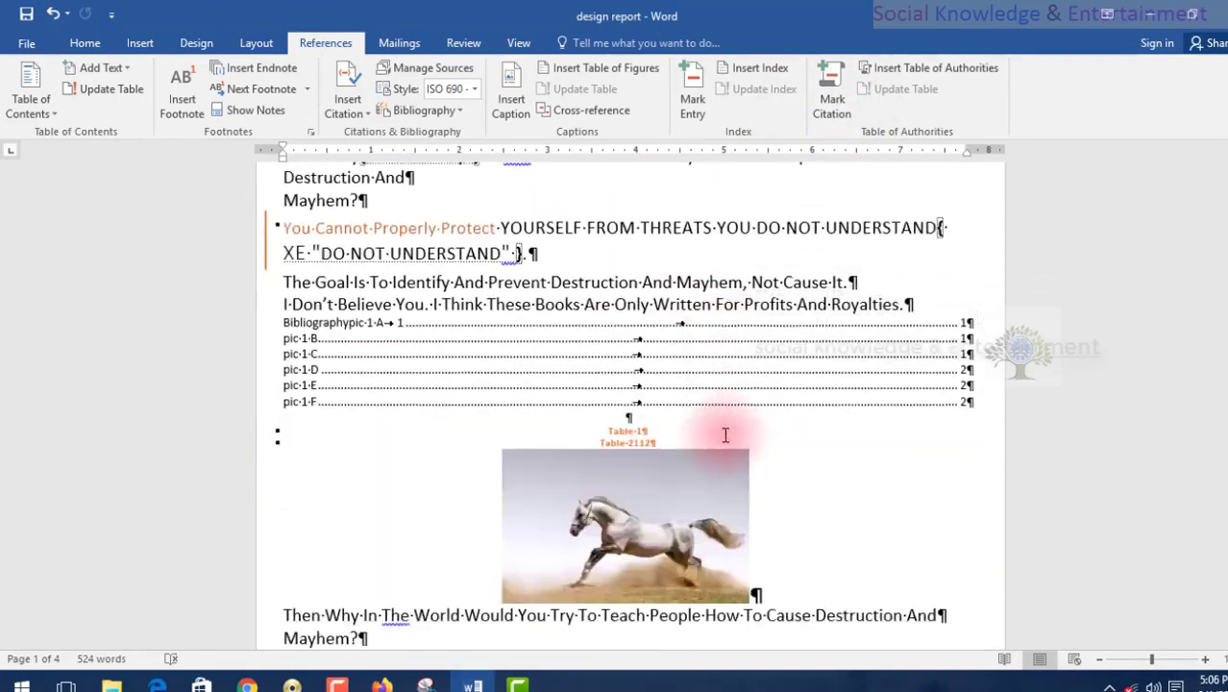
scroll(726, 435, down, 10)
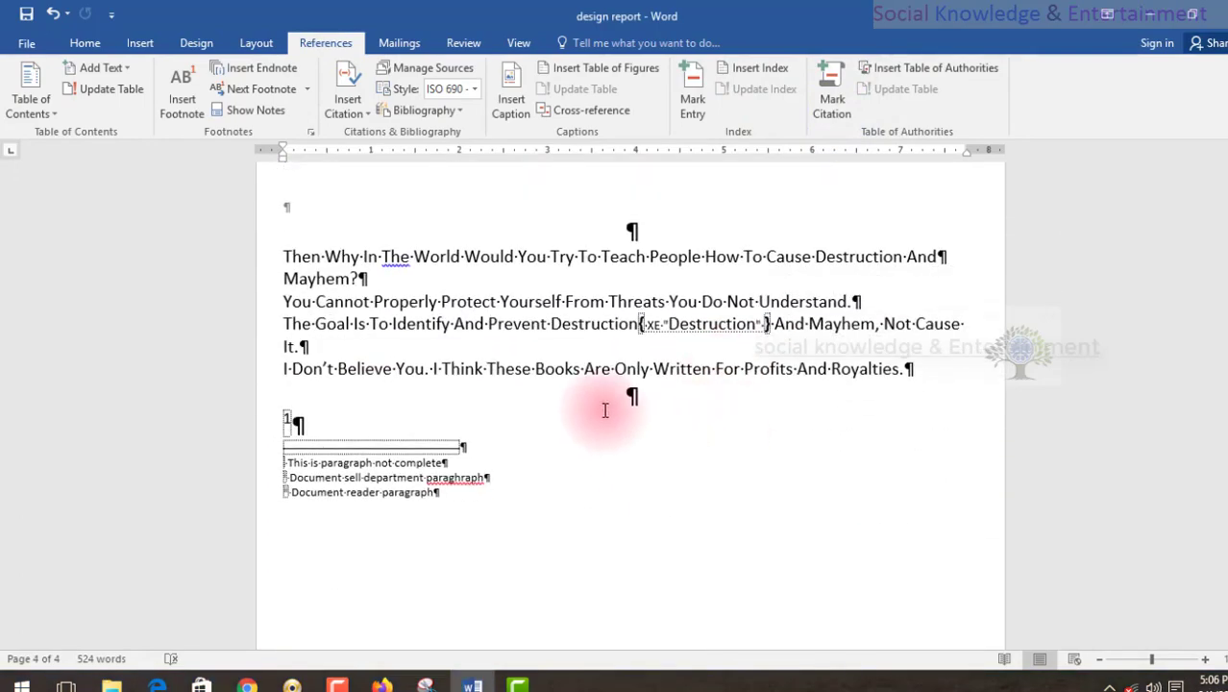
click(84, 42)
click(577, 77)
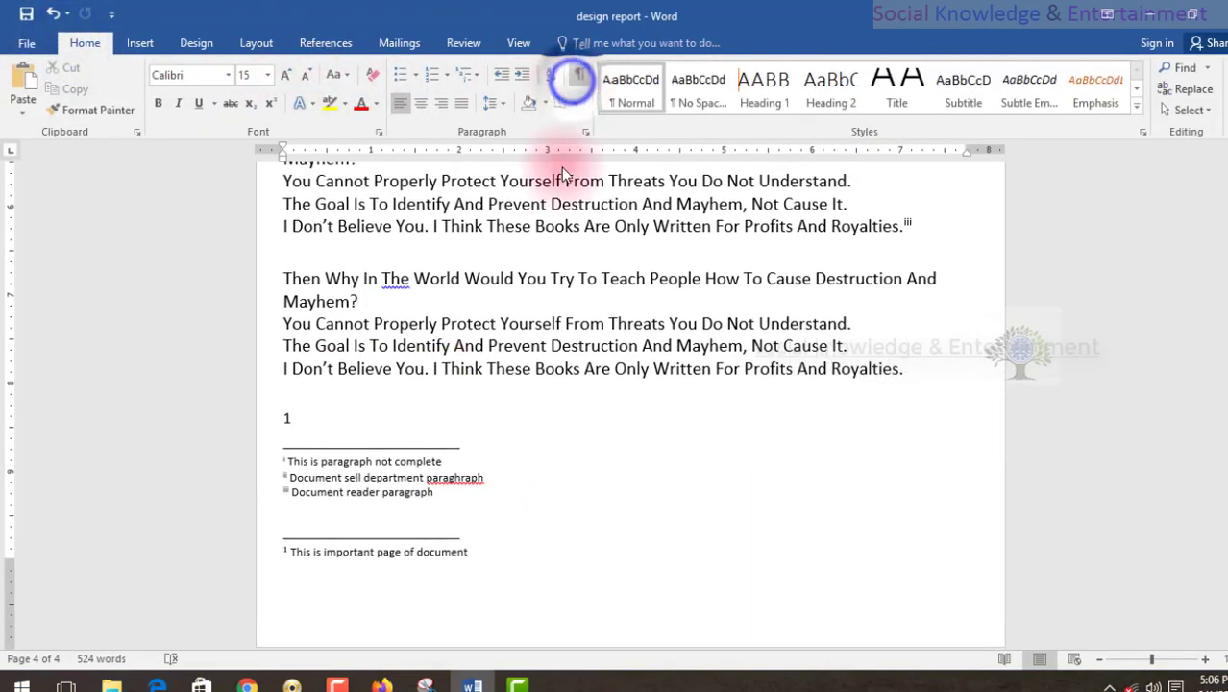
Break the line after "You Cannot" near the report's end and insert a table of authorities there for all categories, with passim and original formatting.
click(371, 317)
key(Return)
key(Return)
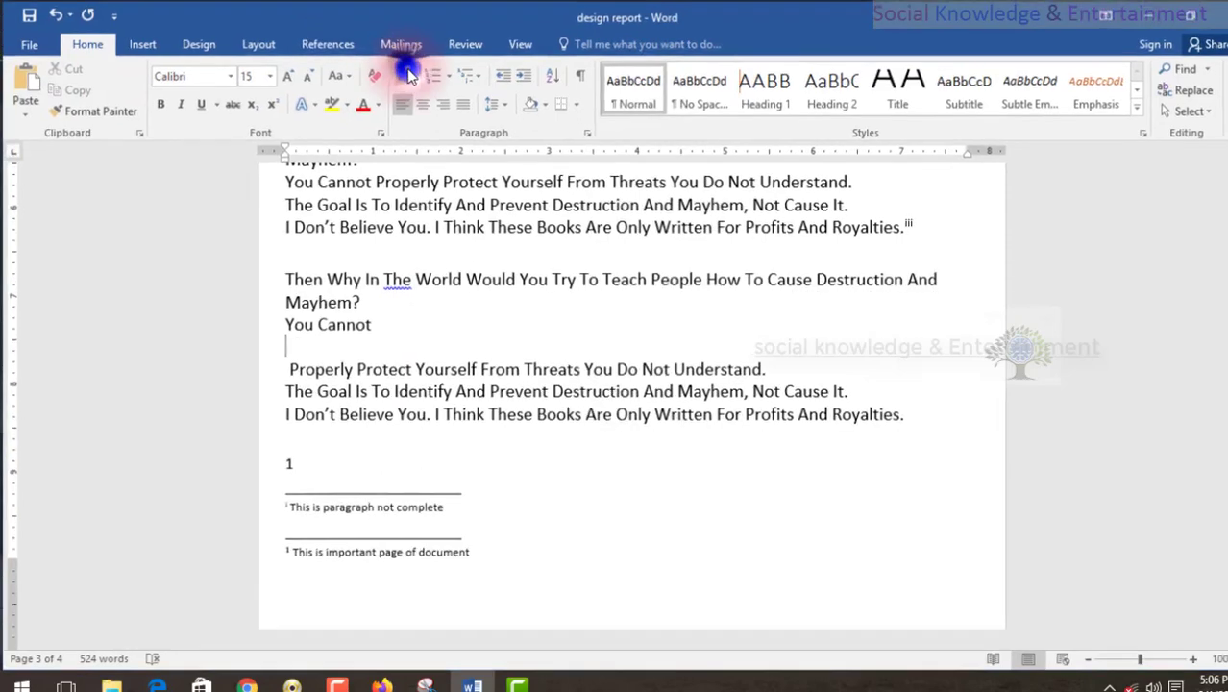
click(328, 44)
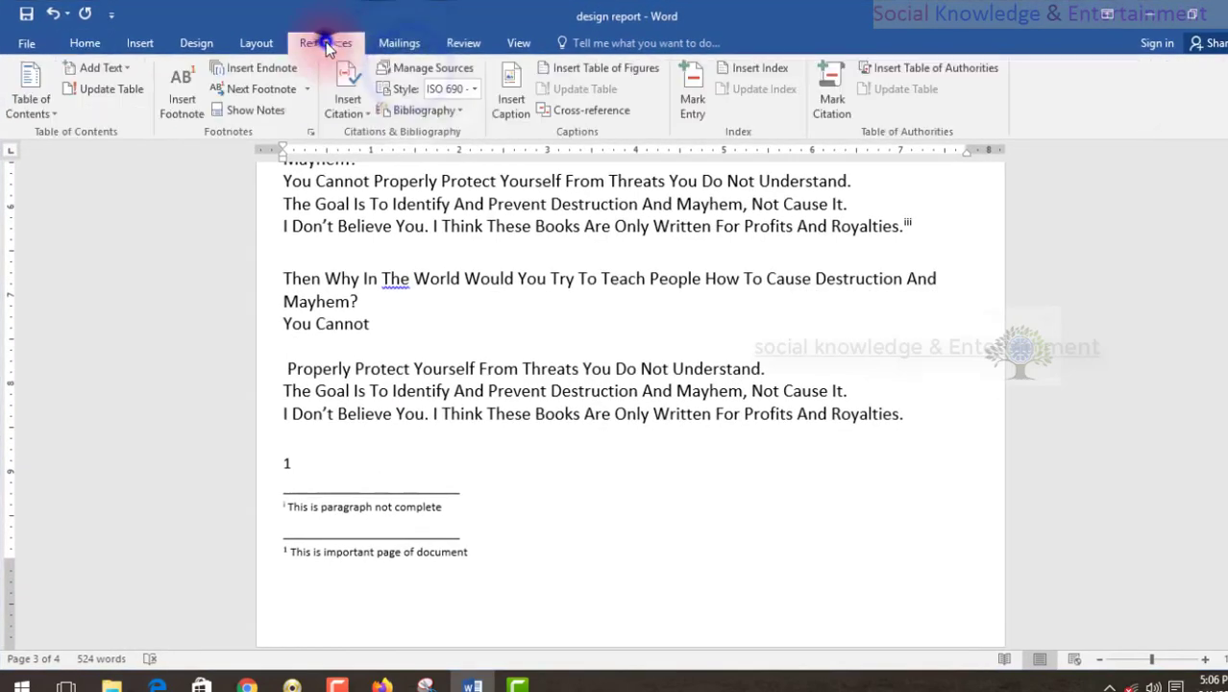
click(904, 67)
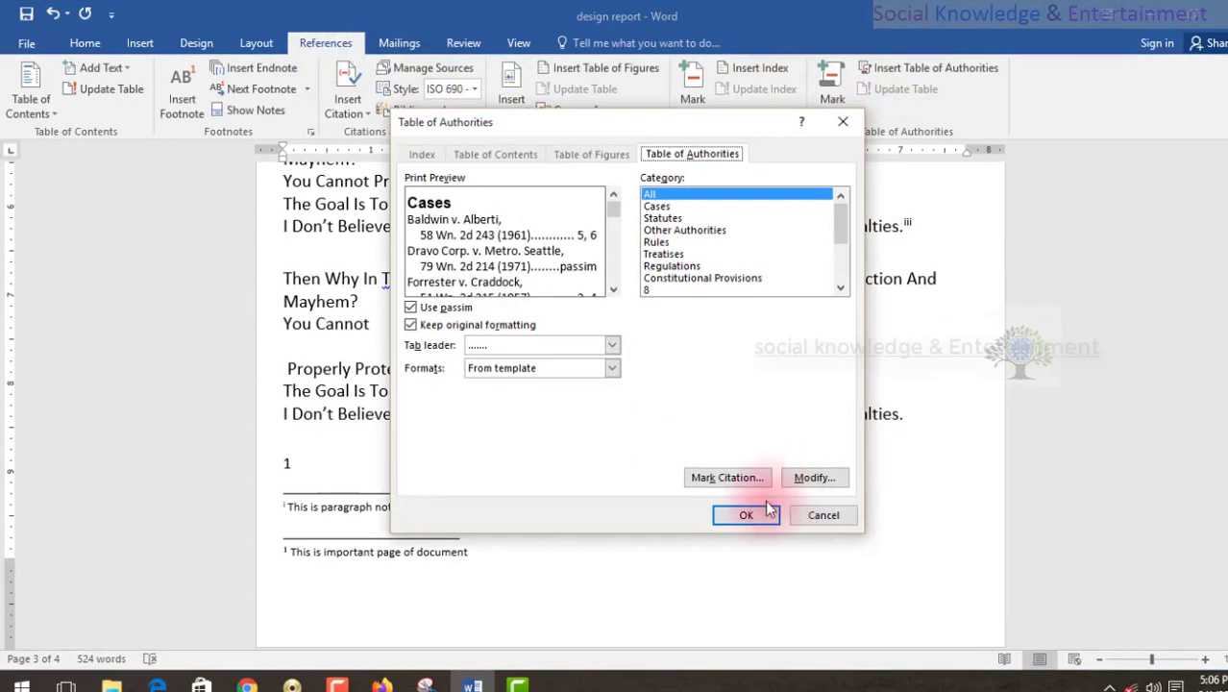
click(745, 515)
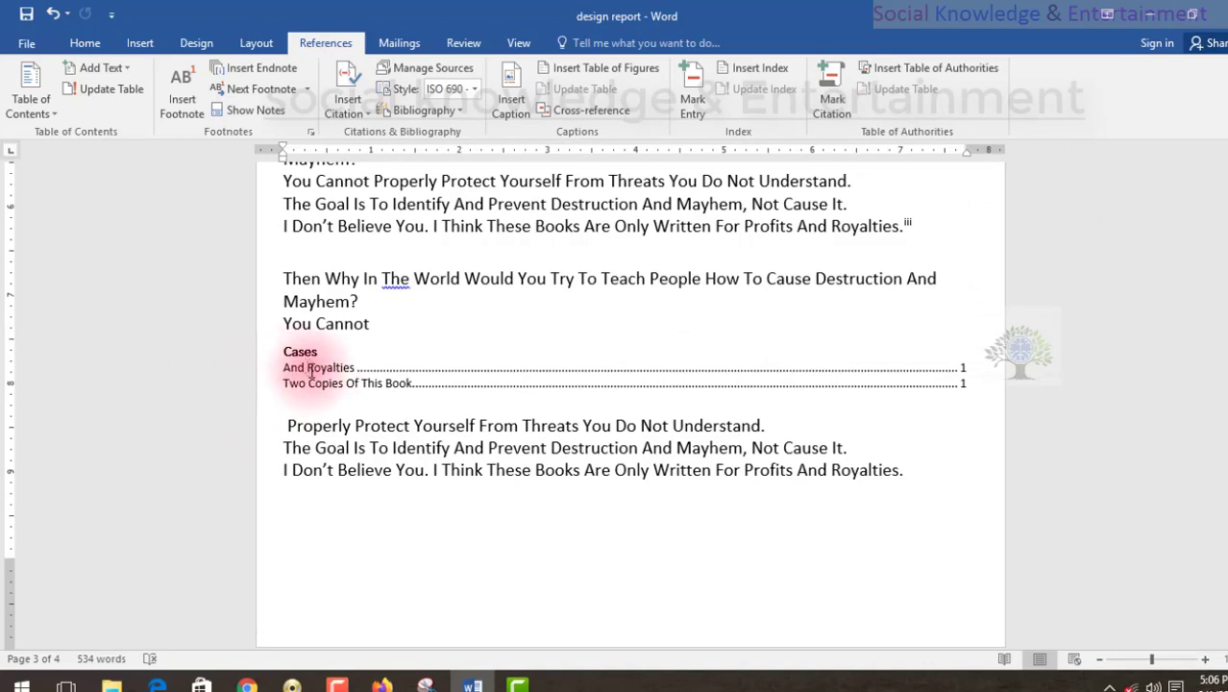
Examine the citation entries and their page numbers in the Cases table of authorities.
click(303, 368)
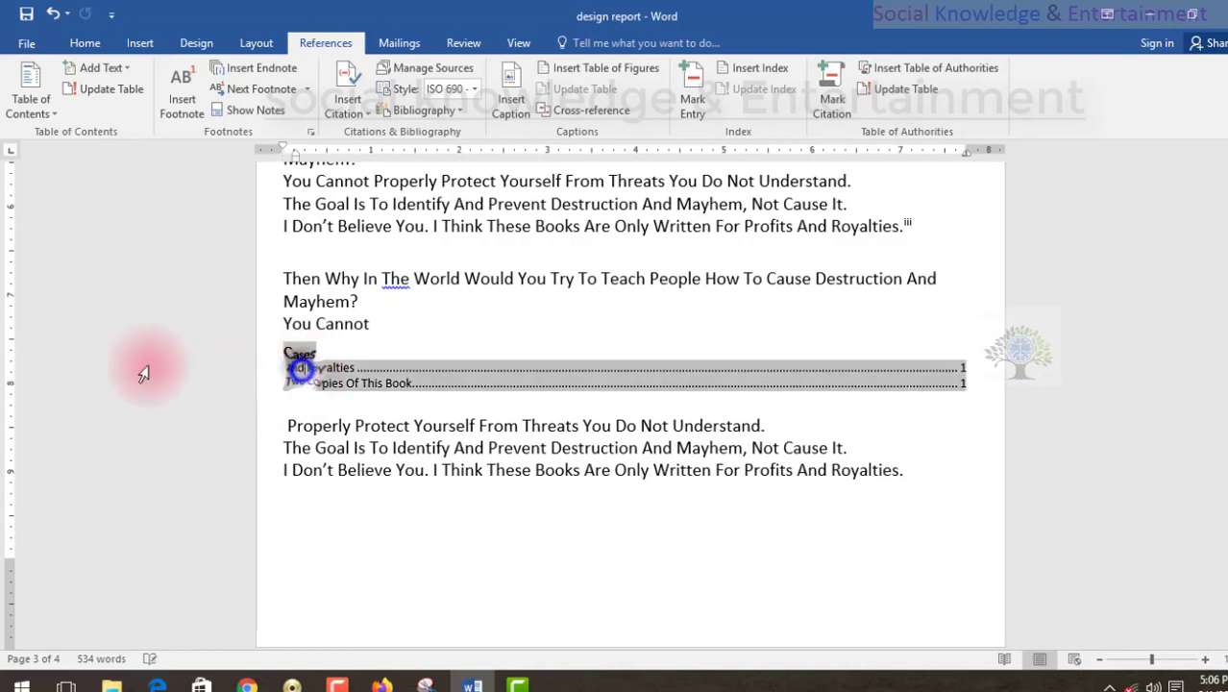
click(367, 384)
click(343, 374)
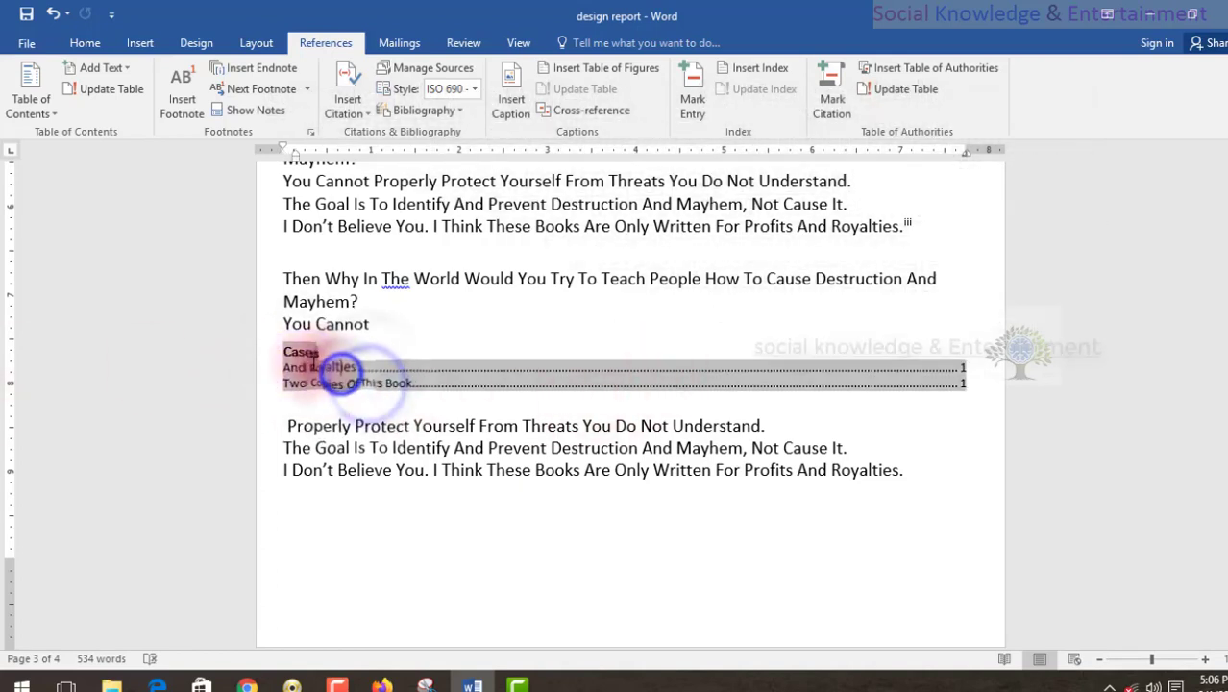
click(340, 386)
click(312, 359)
click(371, 376)
click(395, 361)
click(392, 368)
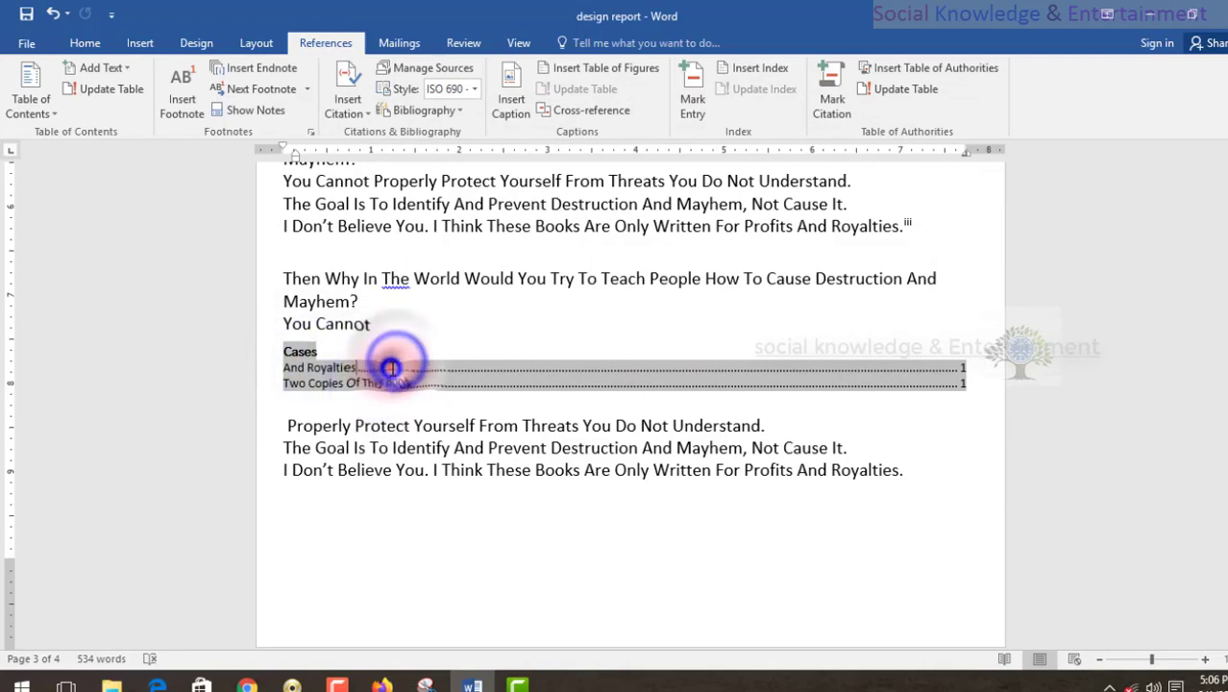
click(502, 358)
click(936, 411)
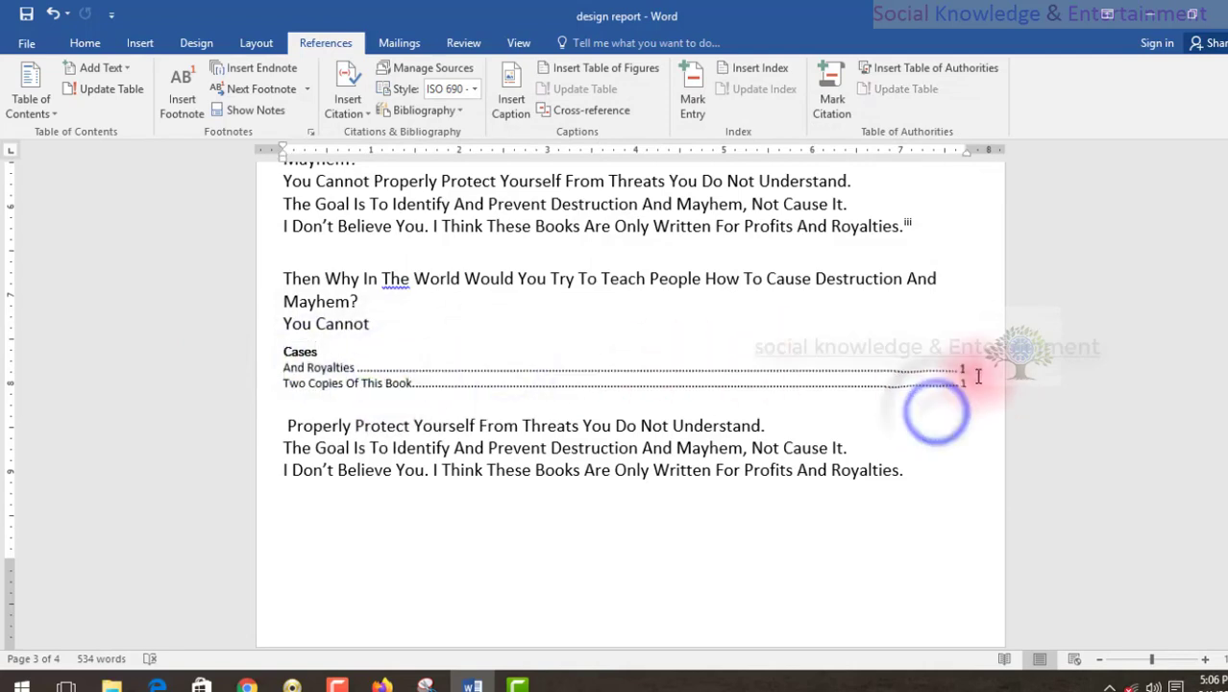
drag(975, 373, 955, 375)
click(951, 387)
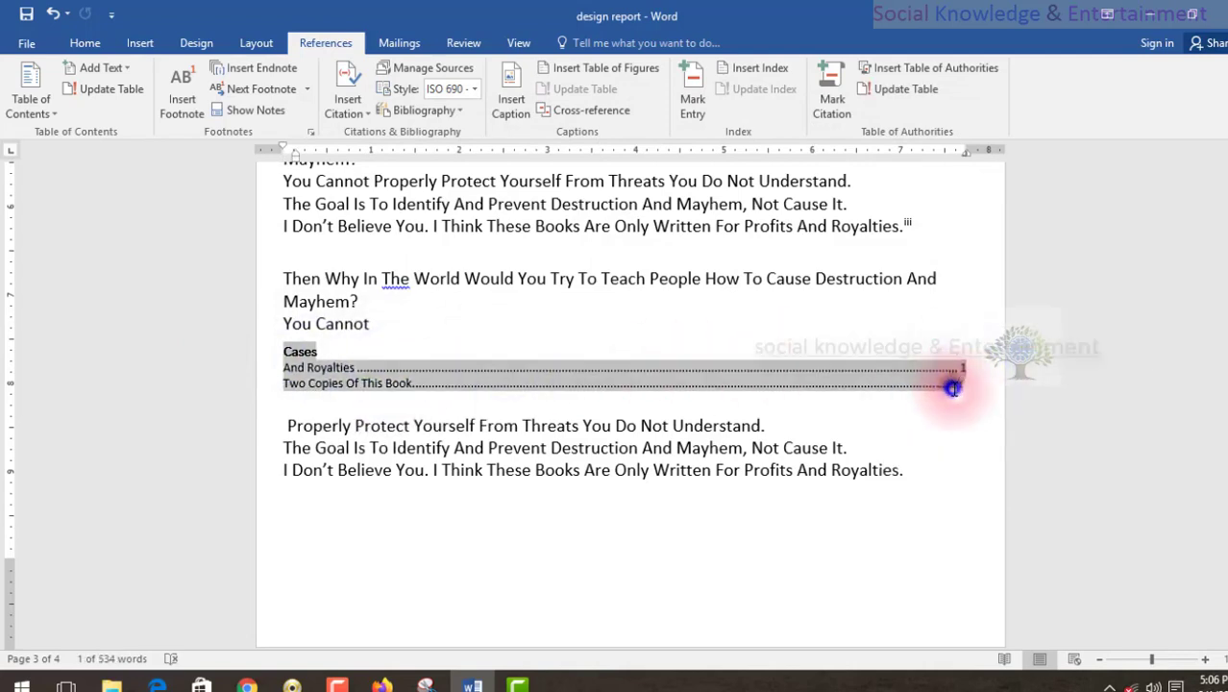
Mark "Not Understand." in the heading below the dolphin picture as a citation in the Cases category.
scroll(825, 392, up, 4)
scroll(807, 389, down, 3)
scroll(805, 387, down, 4)
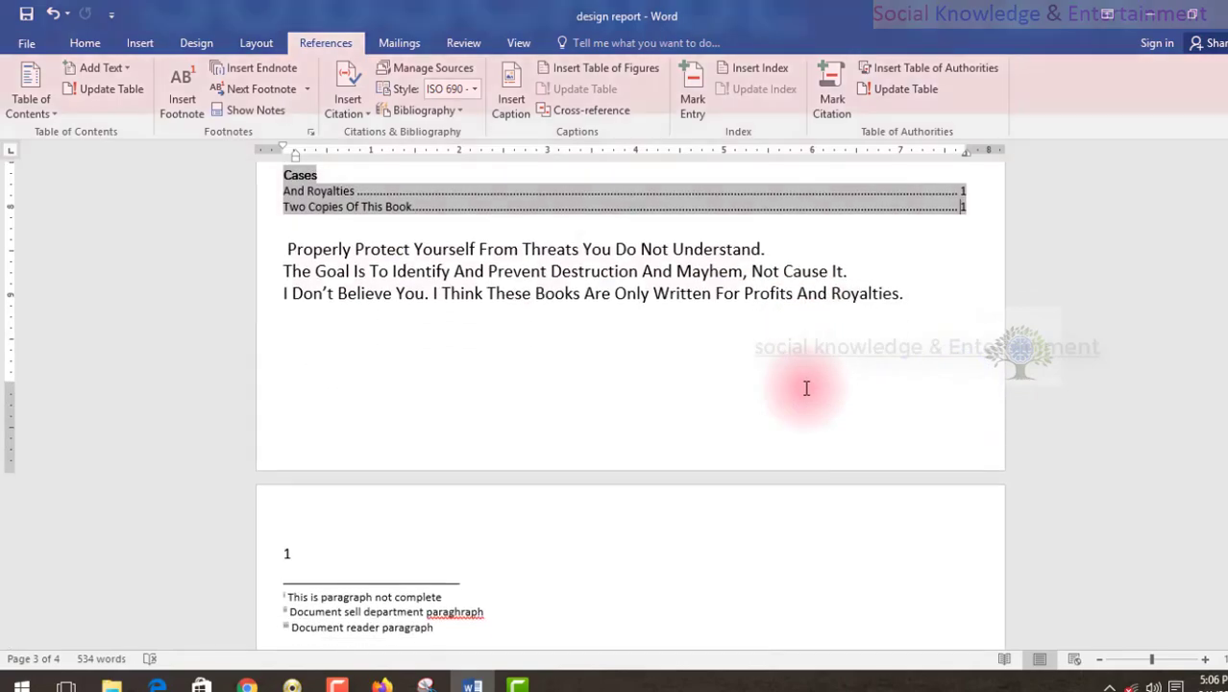
scroll(858, 264, down, 8)
scroll(860, 261, up, 15)
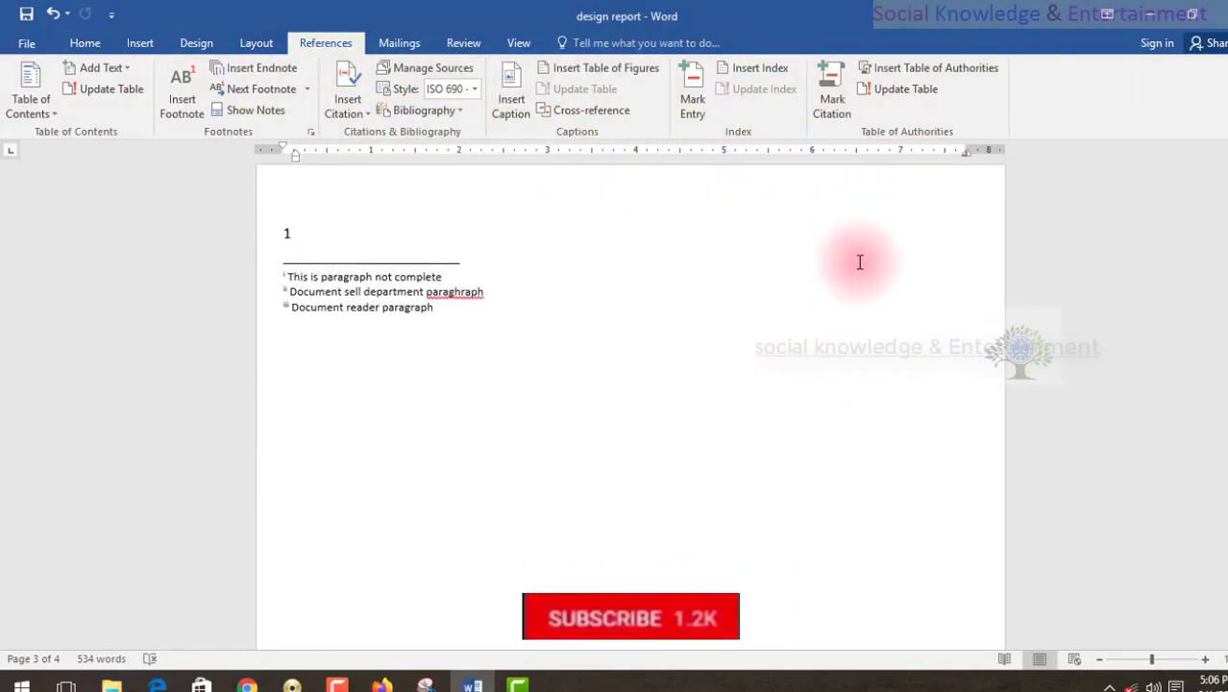
scroll(859, 261, up, 5)
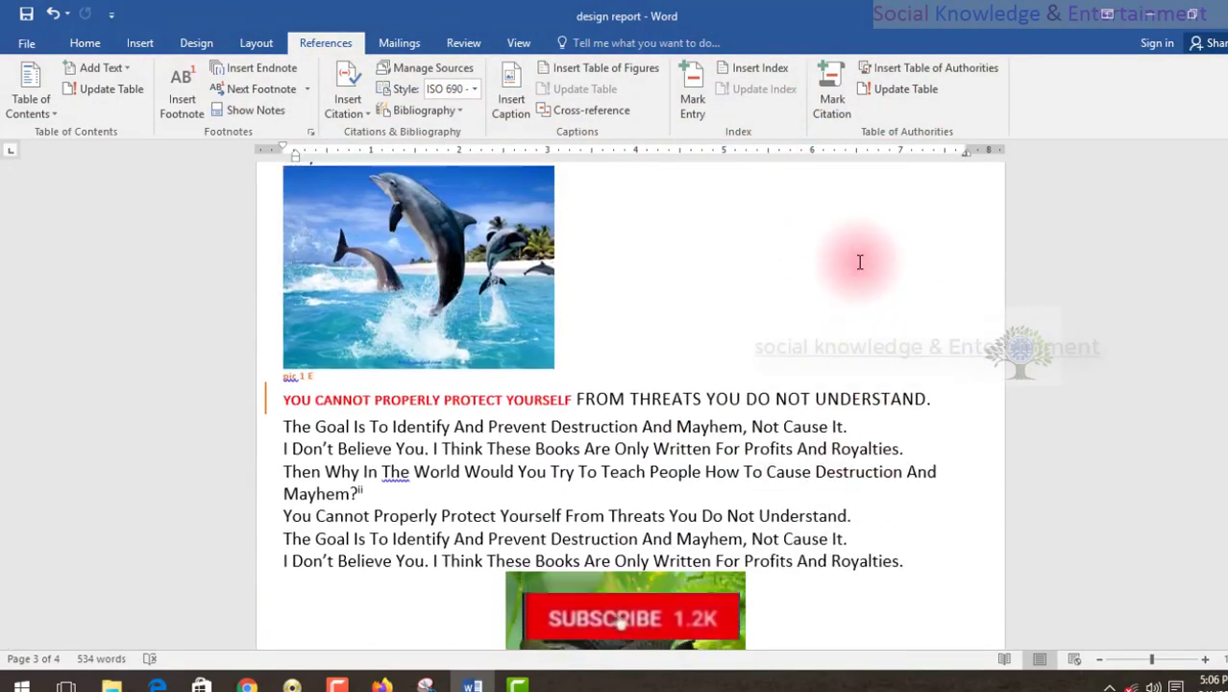
click(778, 402)
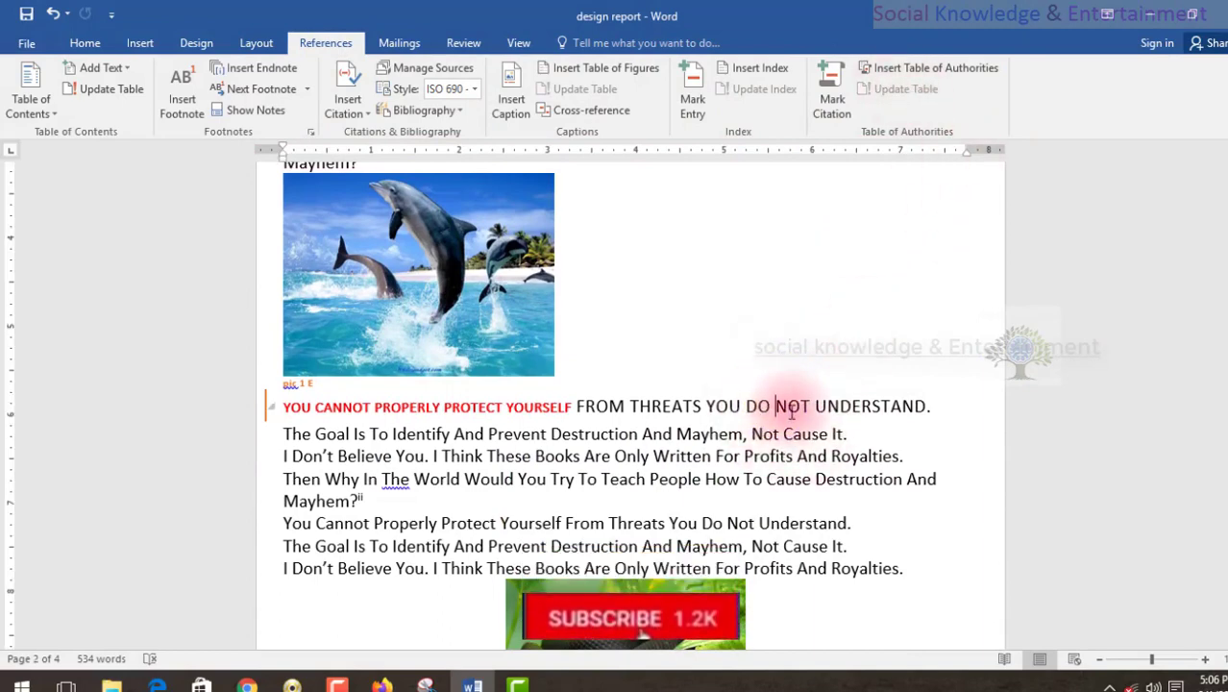
drag(776, 408, 1030, 410)
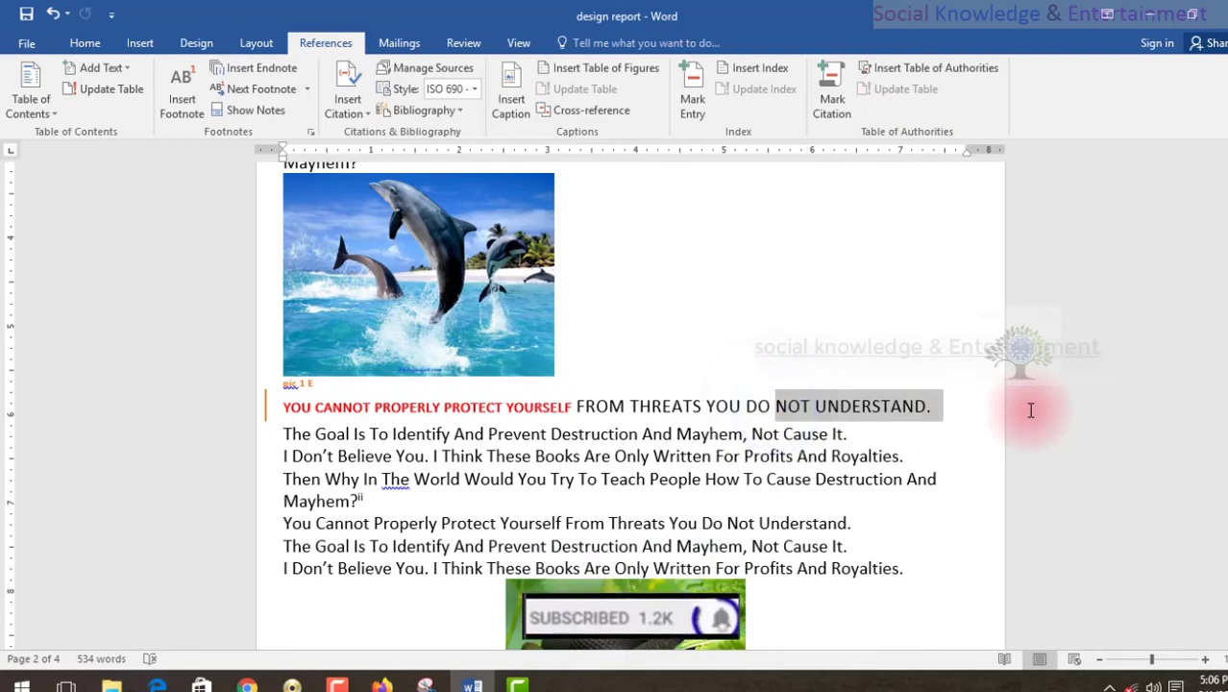
click(831, 96)
click(752, 286)
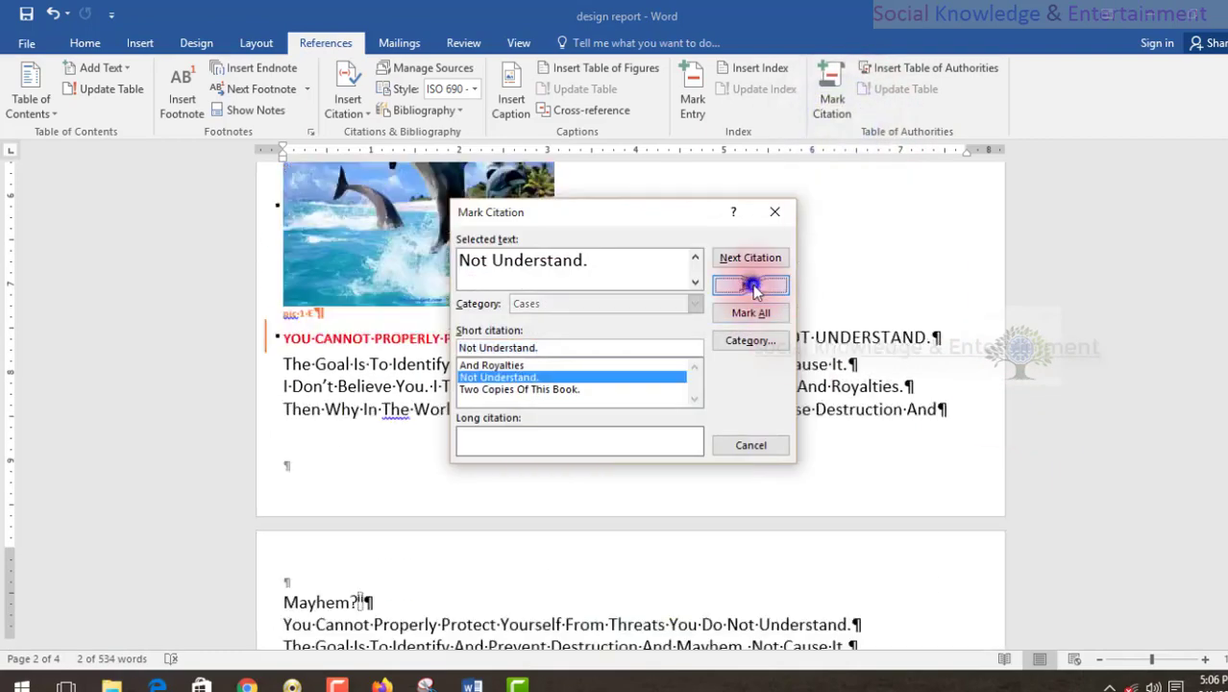
click(745, 445)
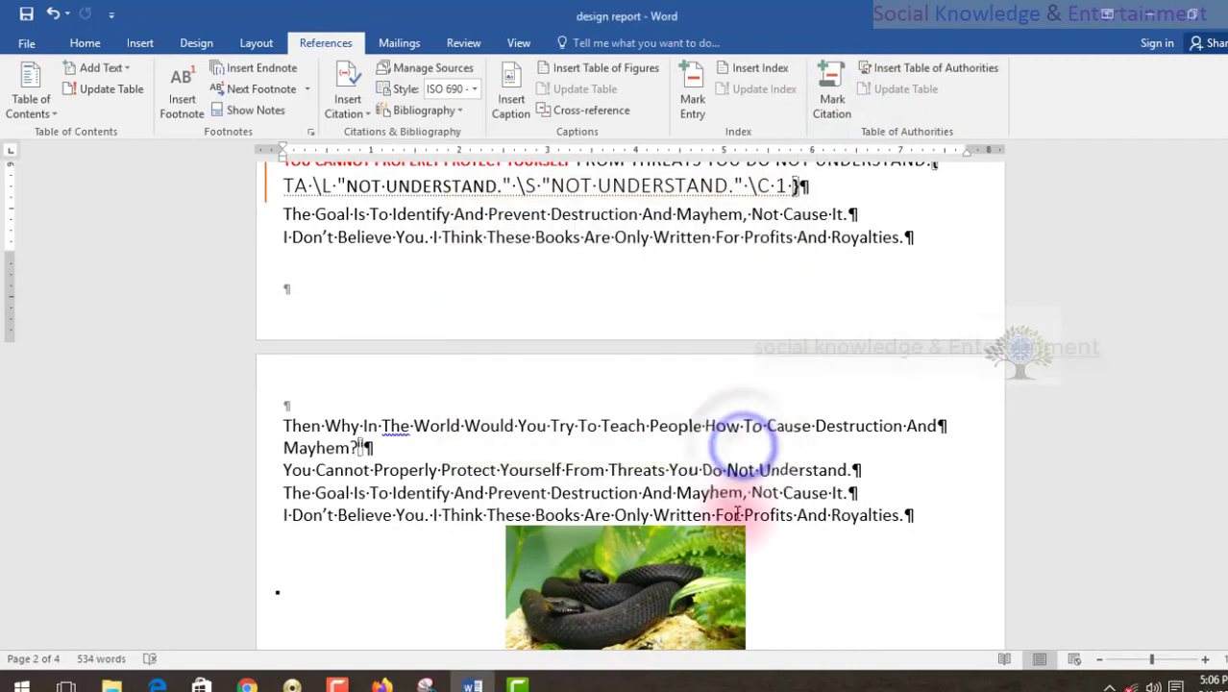
Return to the Cases table of authorities and hide the formatting symbols.
scroll(726, 521, down, 8)
scroll(728, 486, down, 10)
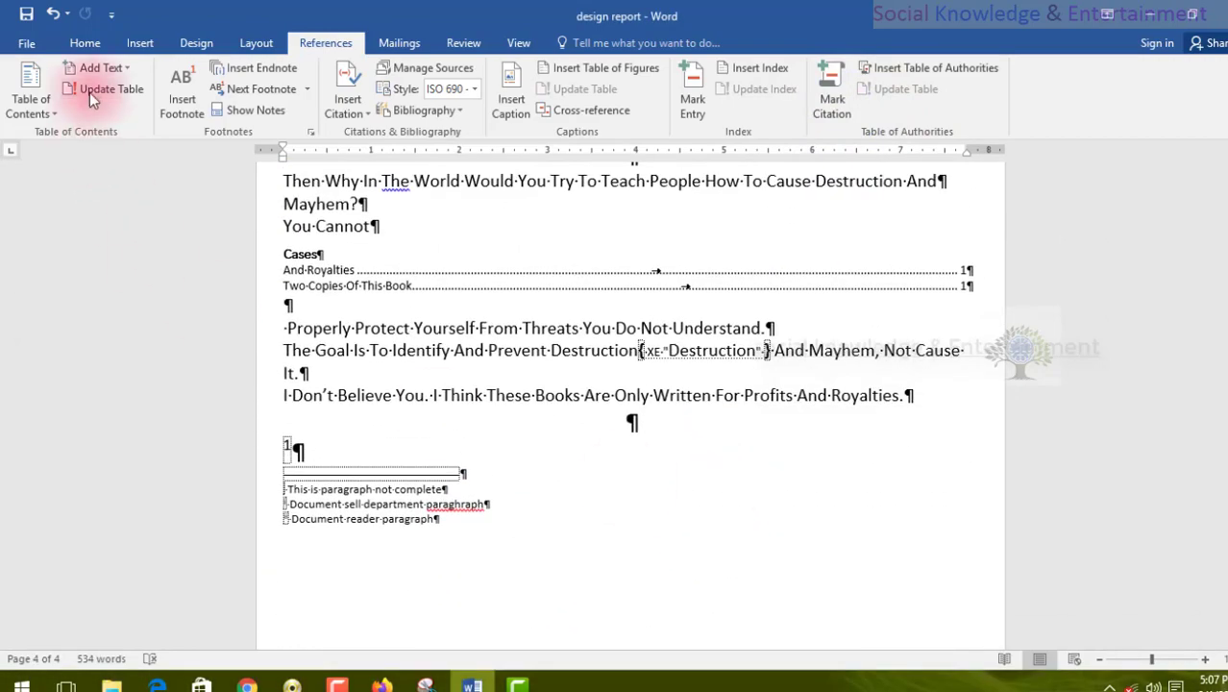
click(85, 43)
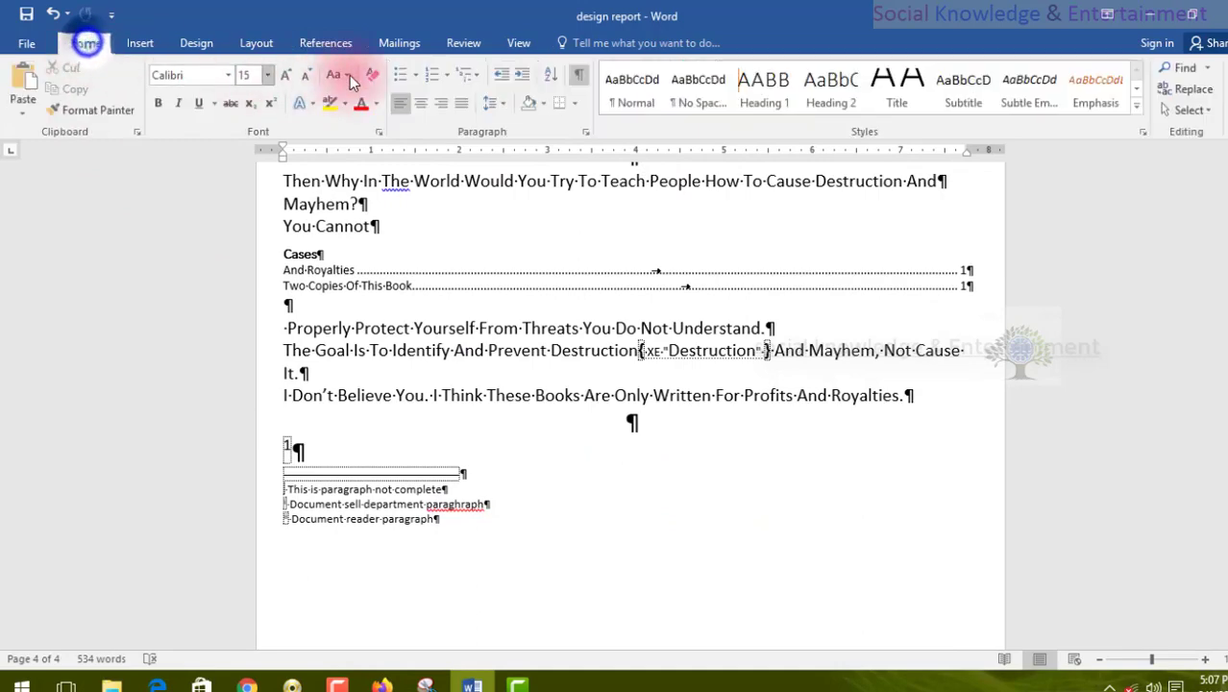
click(574, 75)
Select the whole Cases table of authorities and update it to include the newly marked citation.
scroll(563, 286, up, 5)
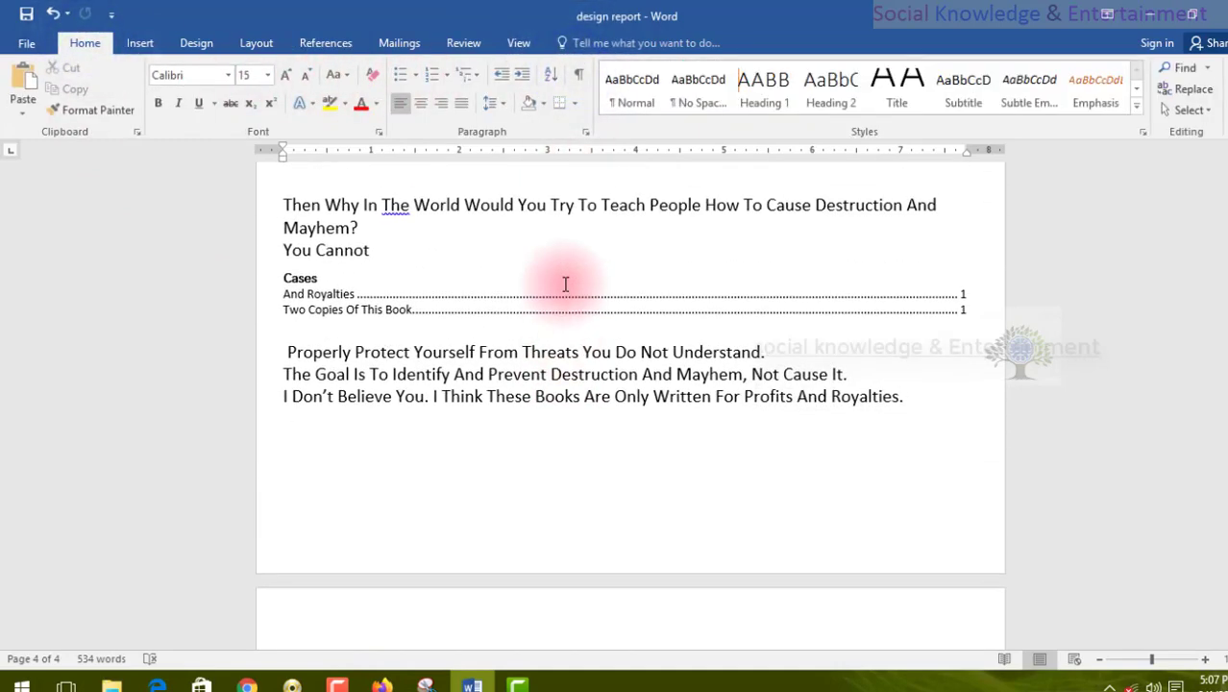
drag(221, 327, 219, 357)
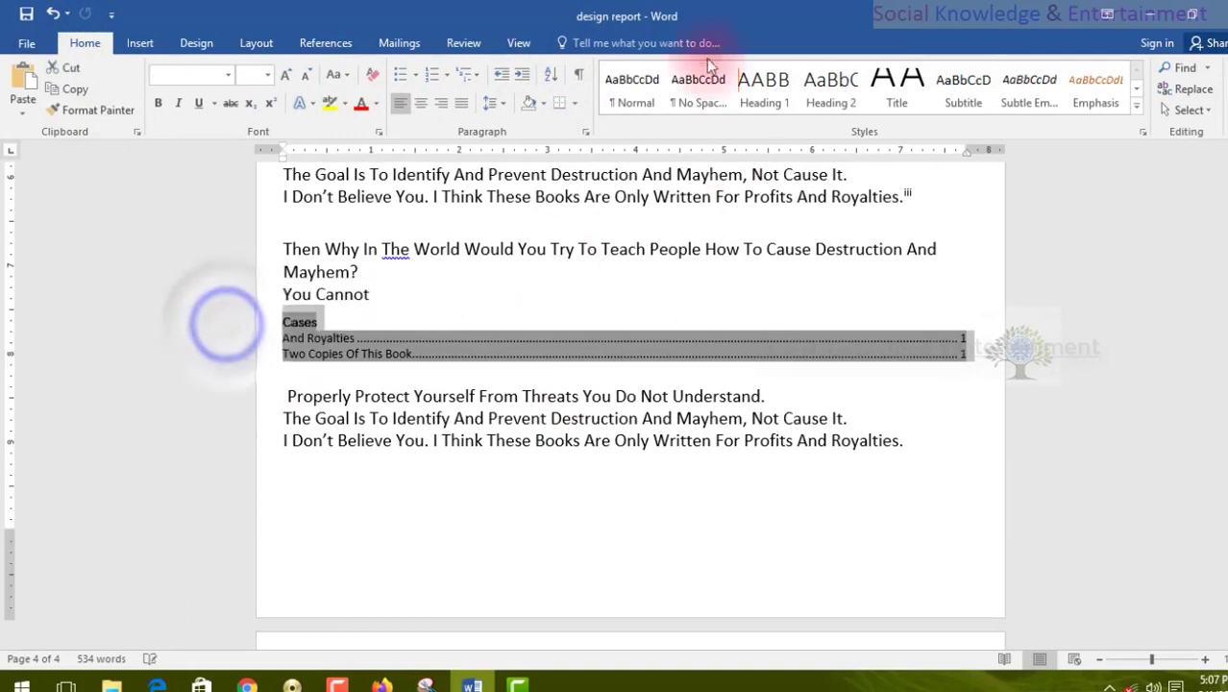
click(336, 42)
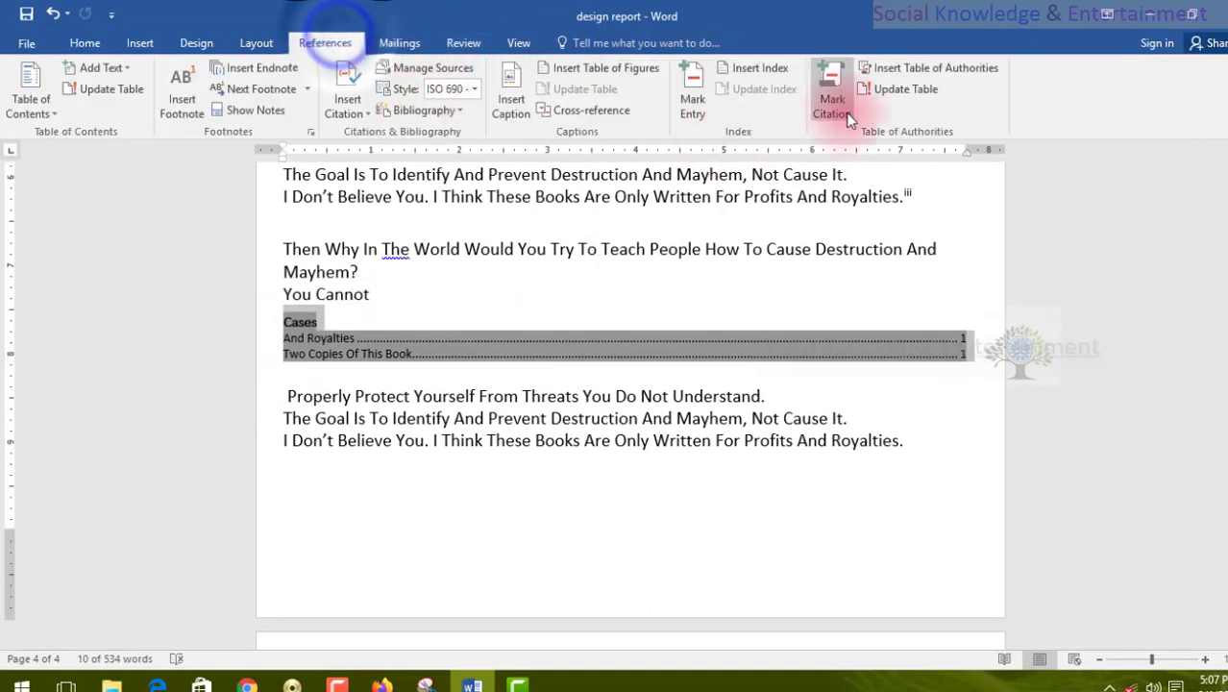
click(879, 98)
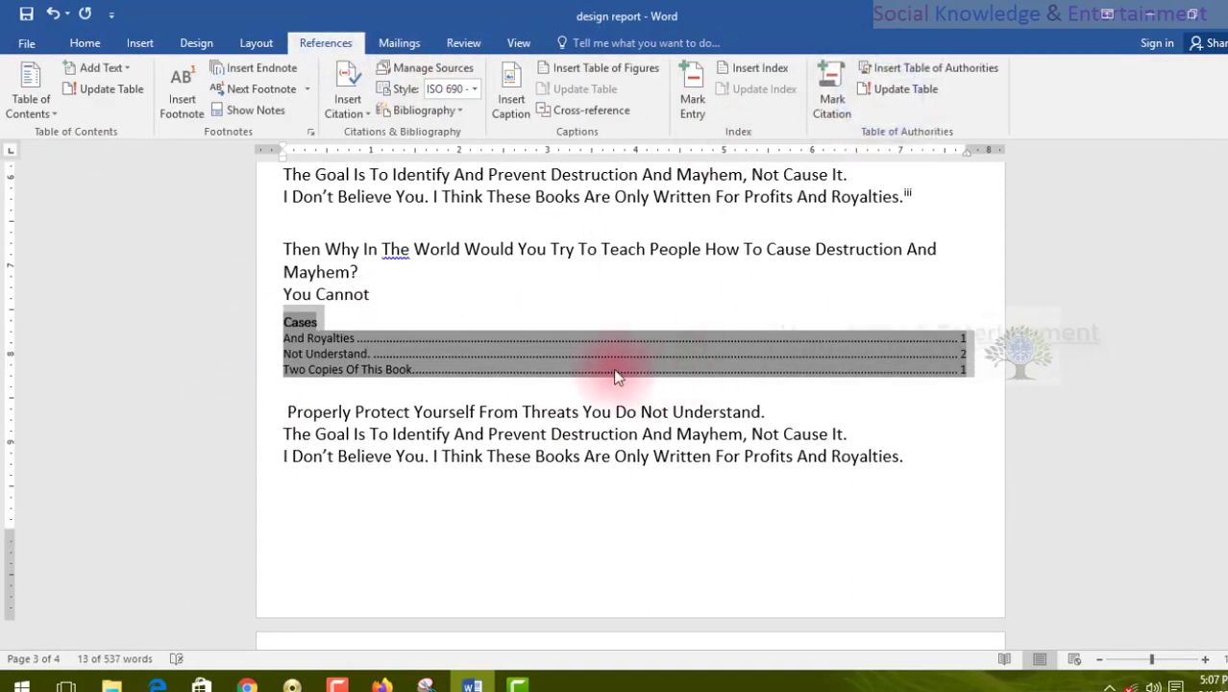
Check the entries and page numbers of the updated table of authorities, and go back to the contents on page 1.
click(601, 294)
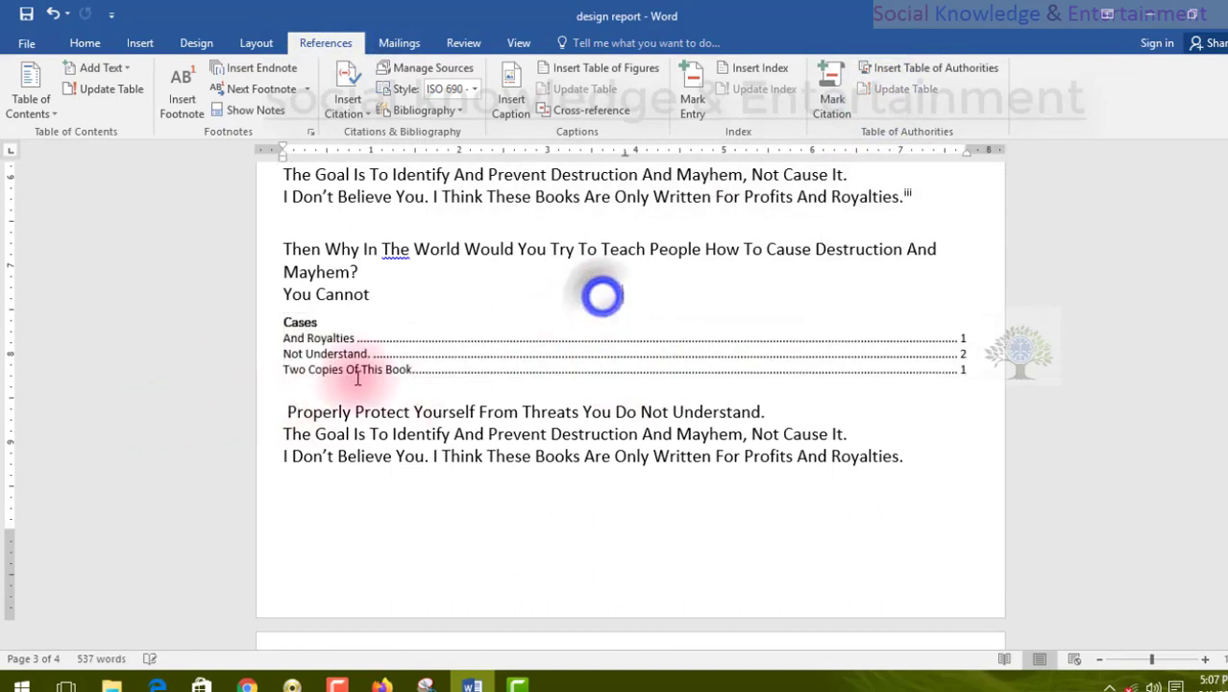
click(317, 354)
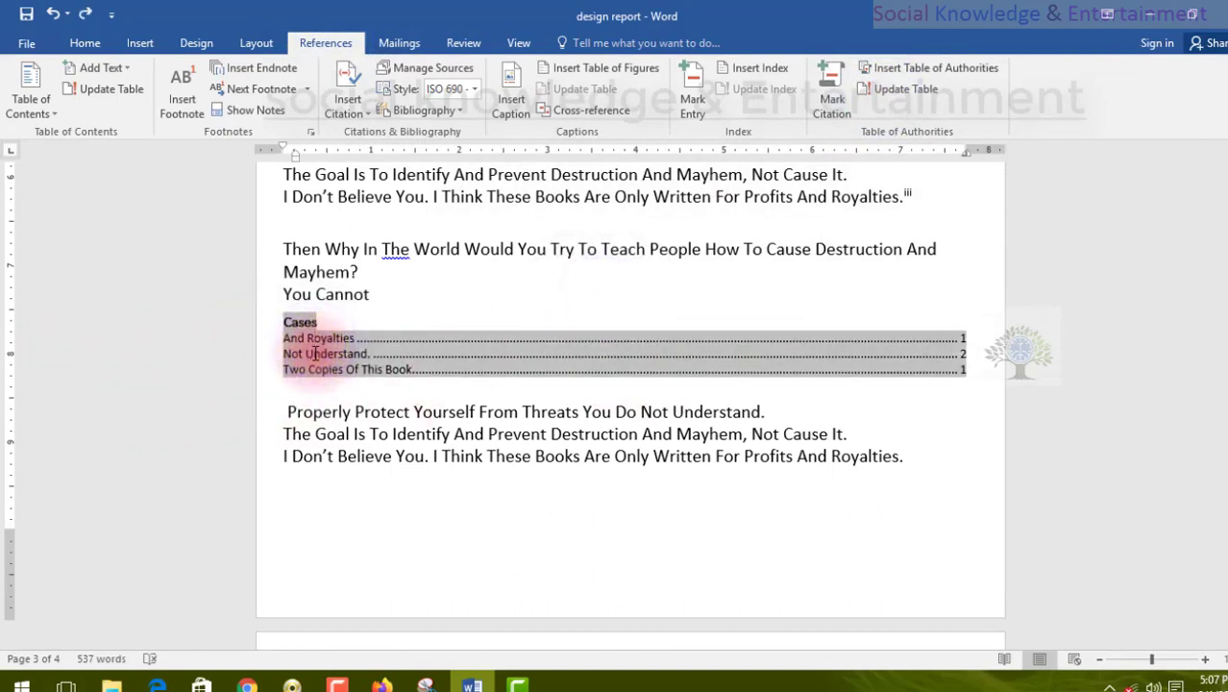
click(629, 575)
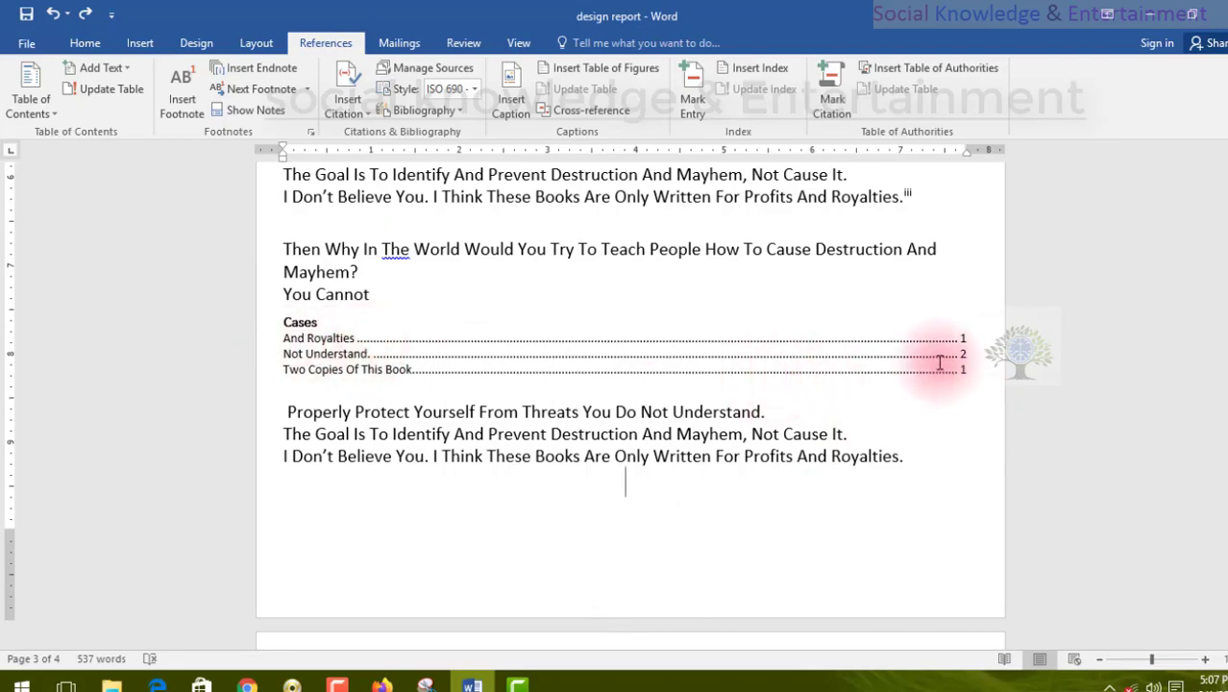
scroll(860, 399, down, 3)
scroll(851, 399, up, 3)
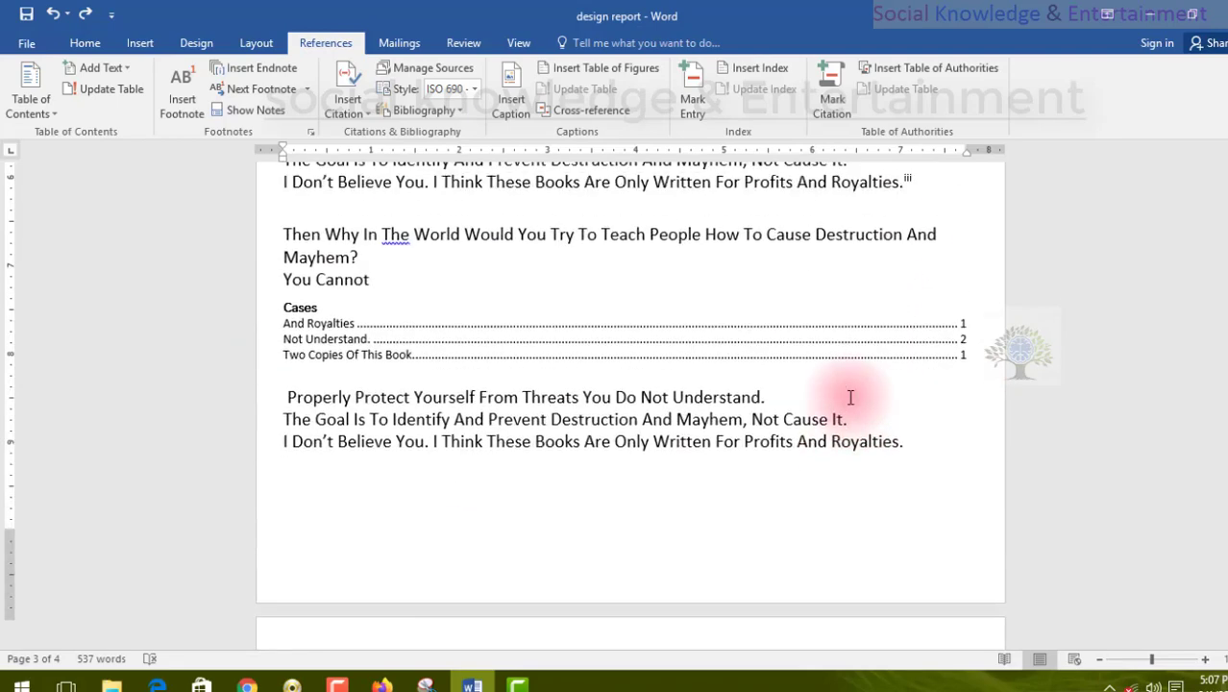
scroll(850, 397, up, 20)
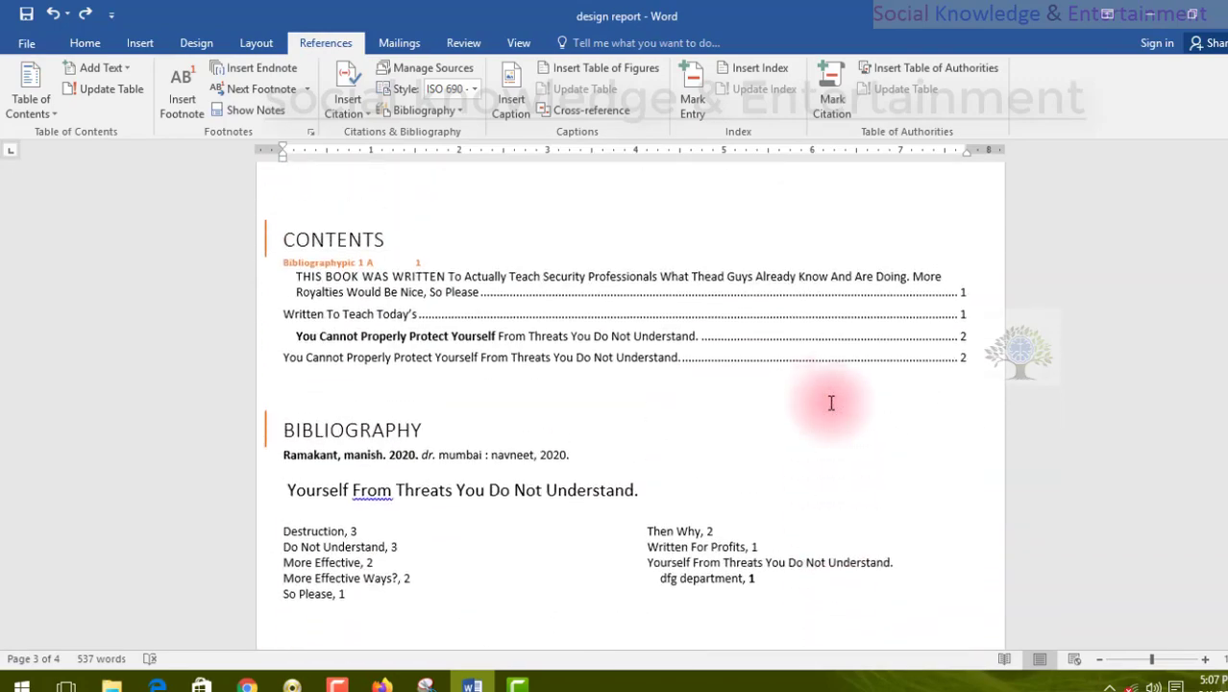
scroll(831, 402, up, 1)
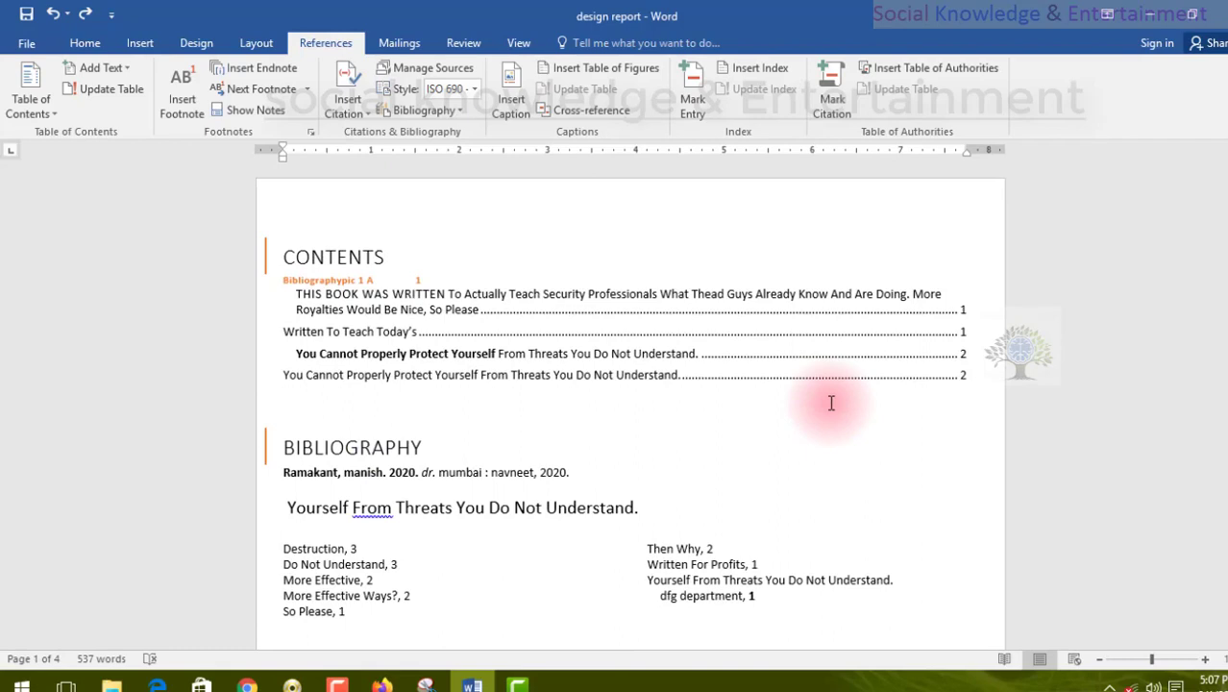
click(516, 43)
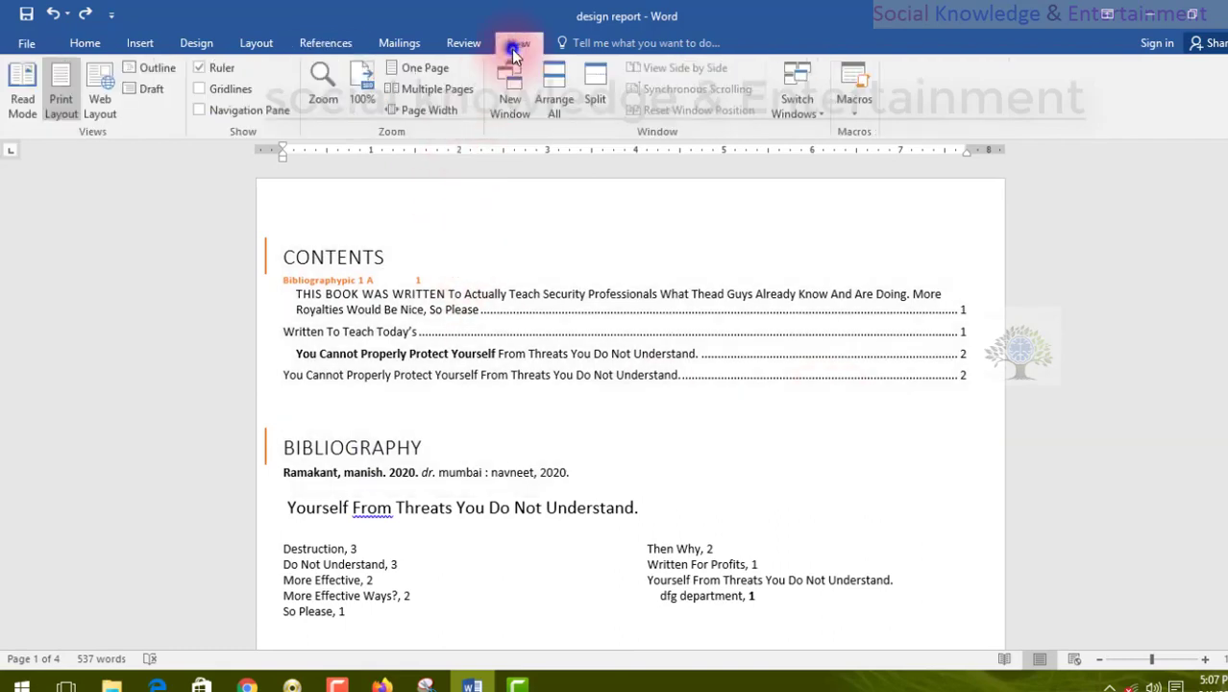
click(459, 45)
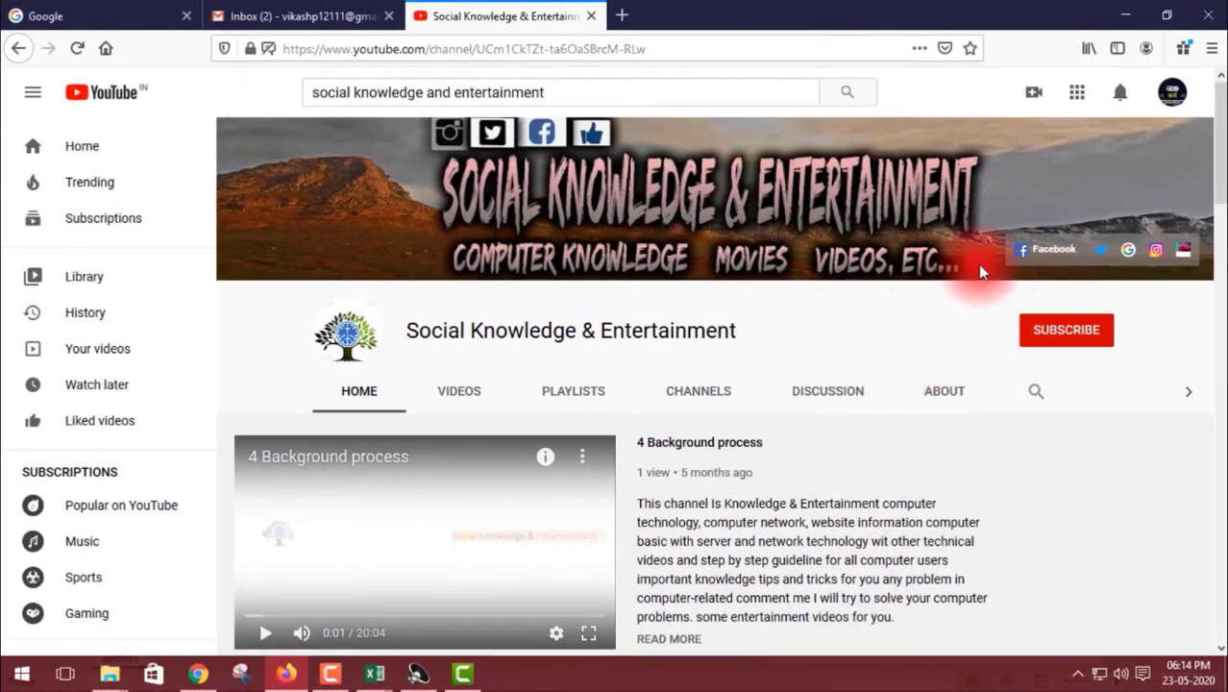
Subscribe to the Social Knowledge & Entertainment channel on YouTube and set its notification bell to all notifications.
click(1081, 340)
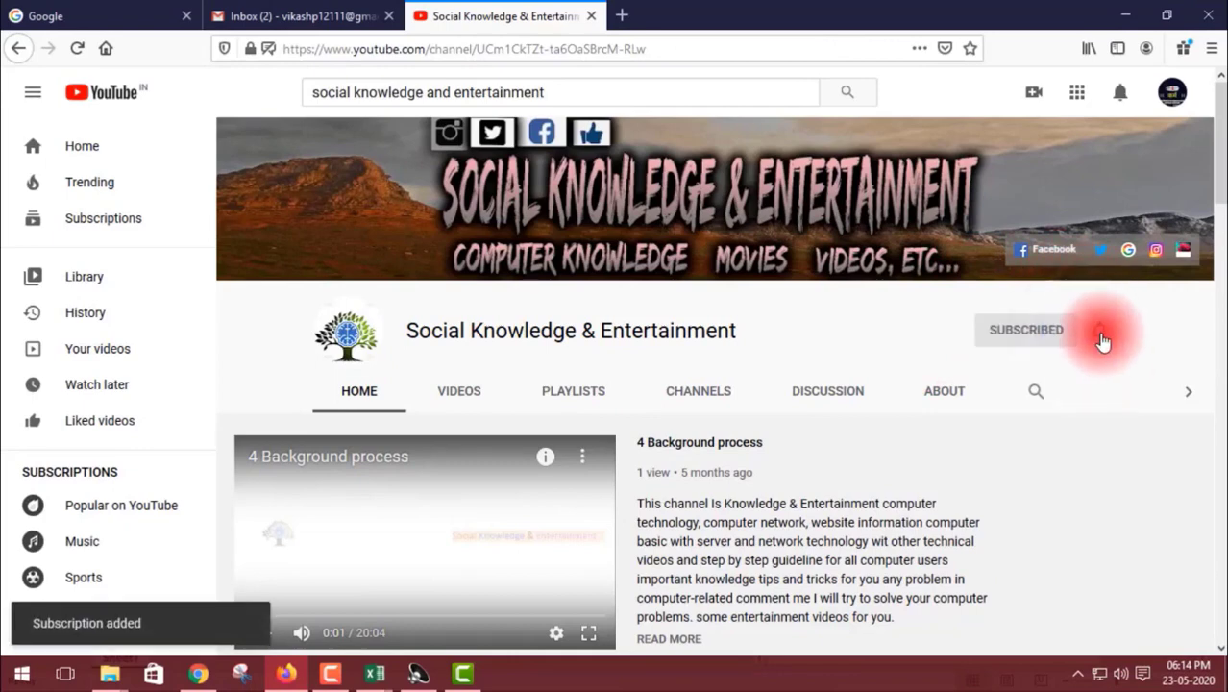
click(1100, 334)
click(1068, 377)
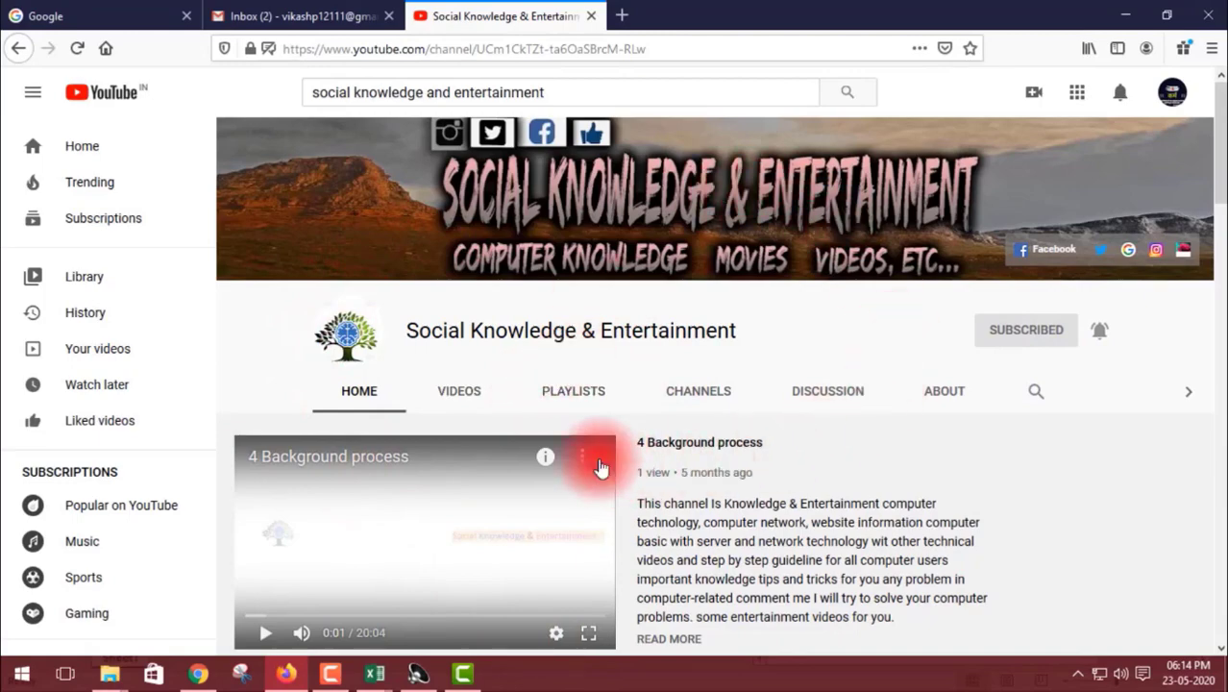
Look through the uploads and popular videos on the channel's home page, and open the channel's playlists.
scroll(448, 479, down, 10)
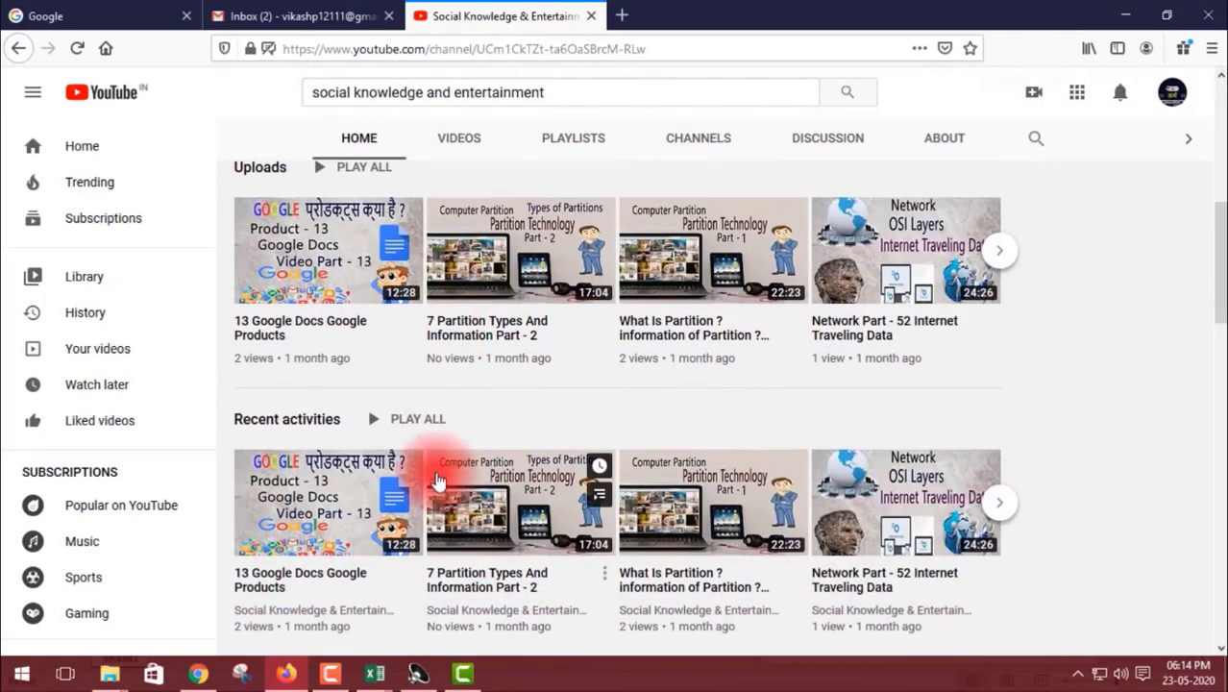
scroll(444, 381, down, 15)
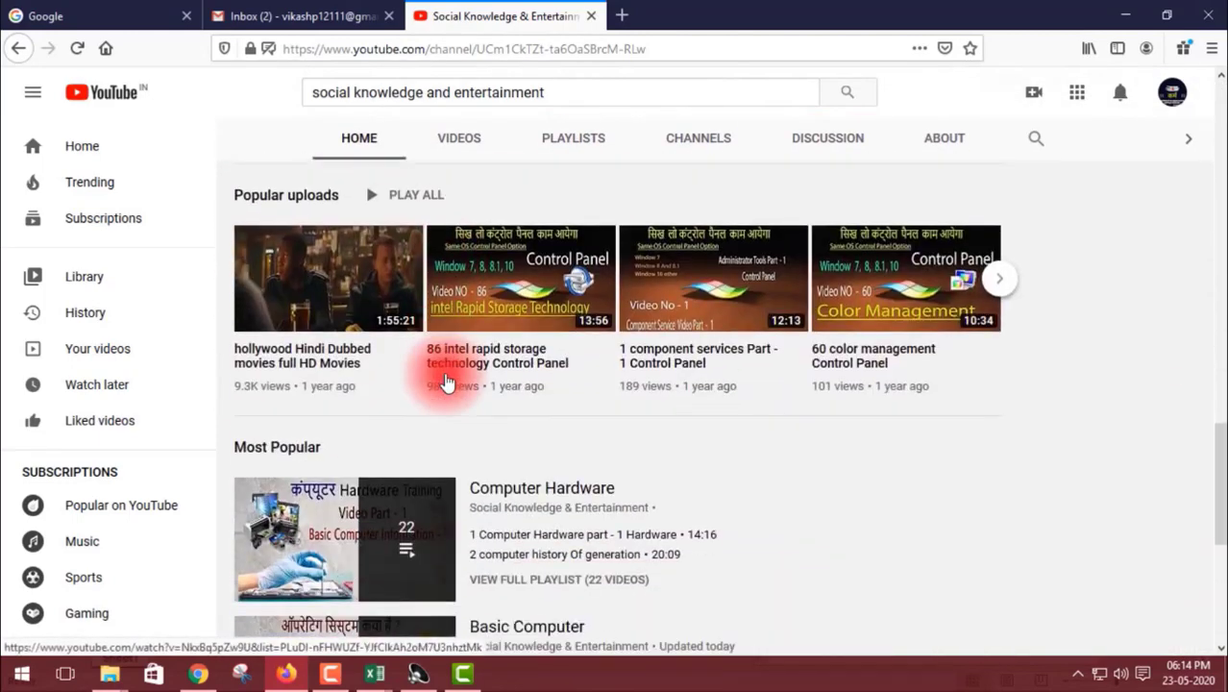
scroll(446, 381, up, 20)
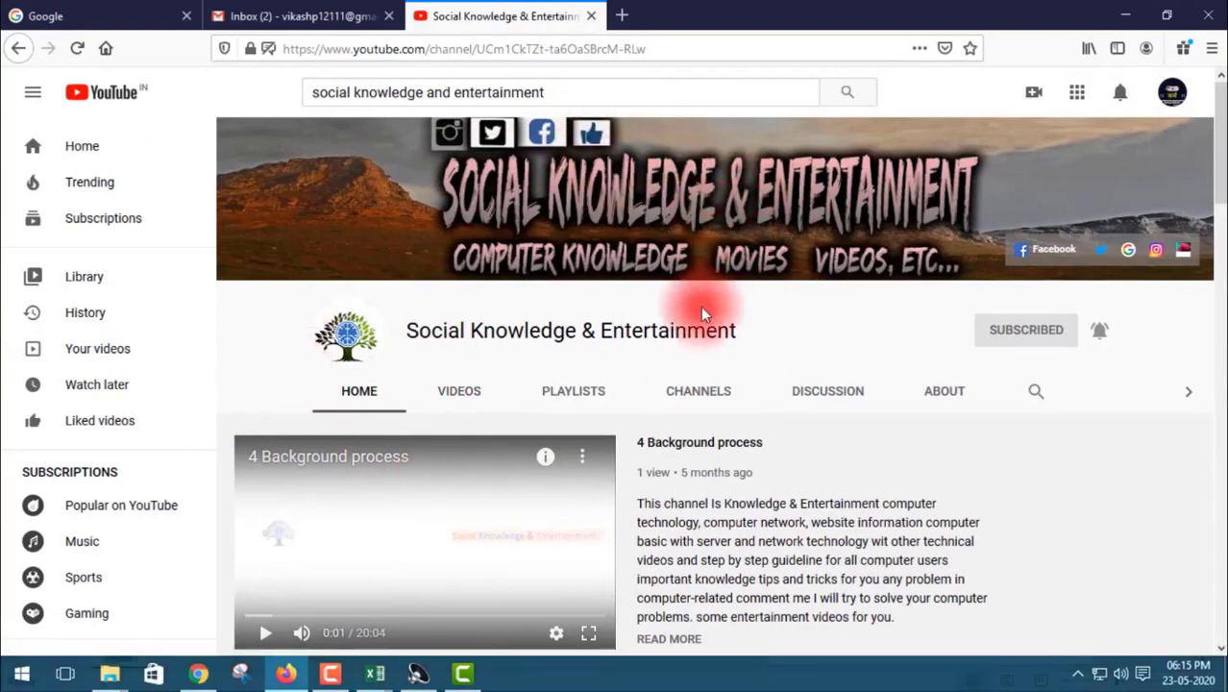
click(573, 393)
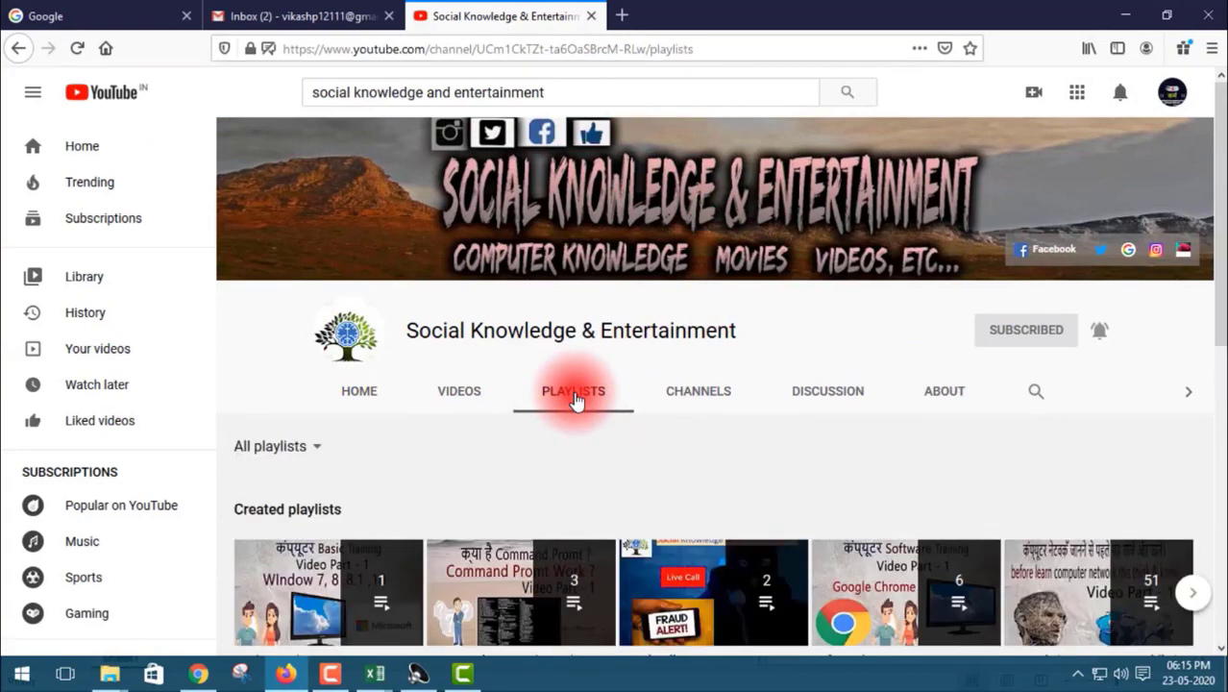
Play the Basic Starting Users playlist briefly, return to the channel's playlists and close the mini player.
scroll(451, 336, down, 3)
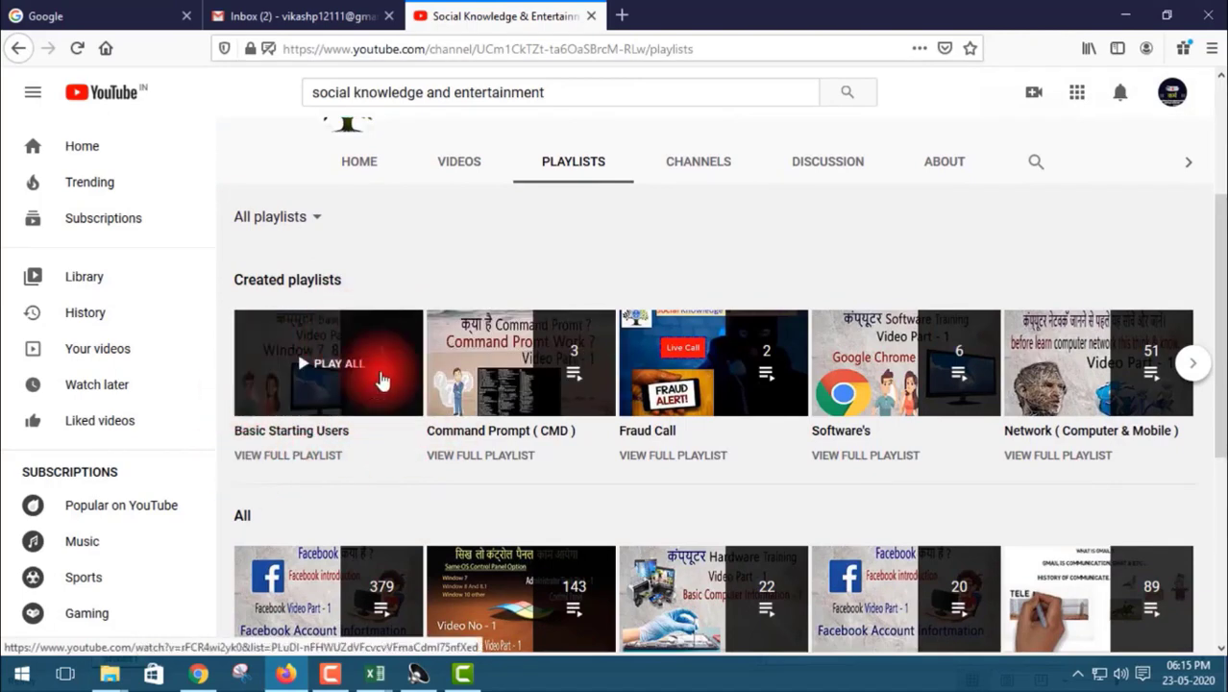
scroll(310, 357, down, 1)
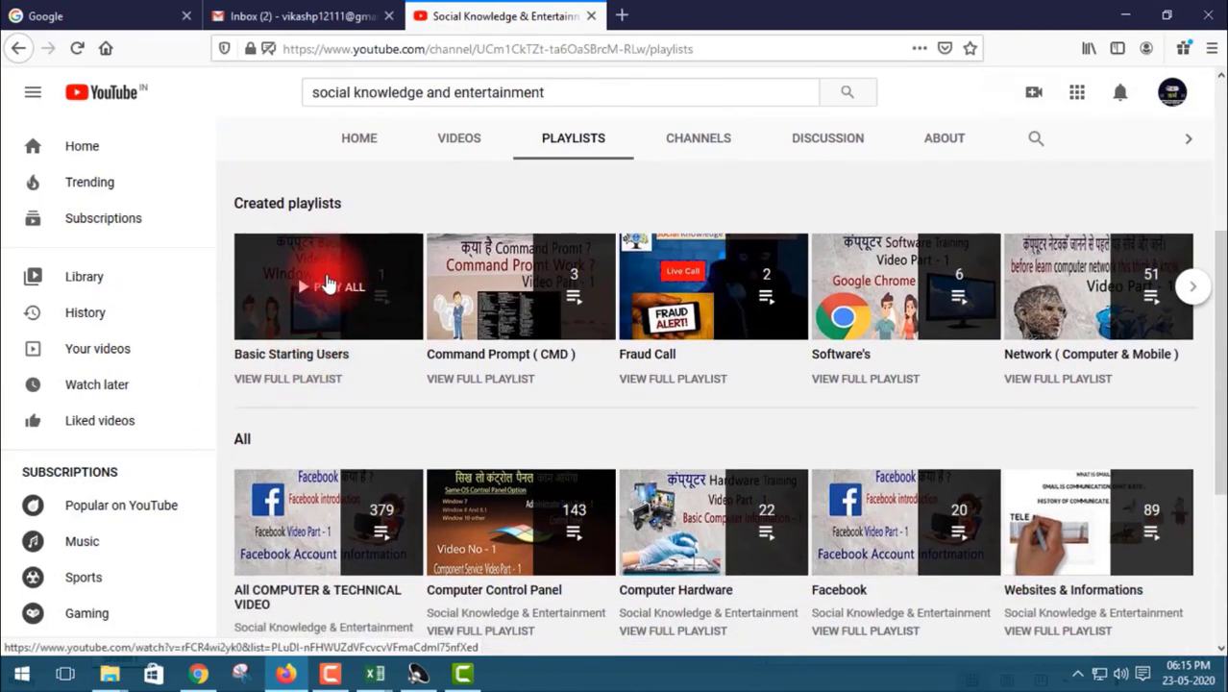
click(327, 282)
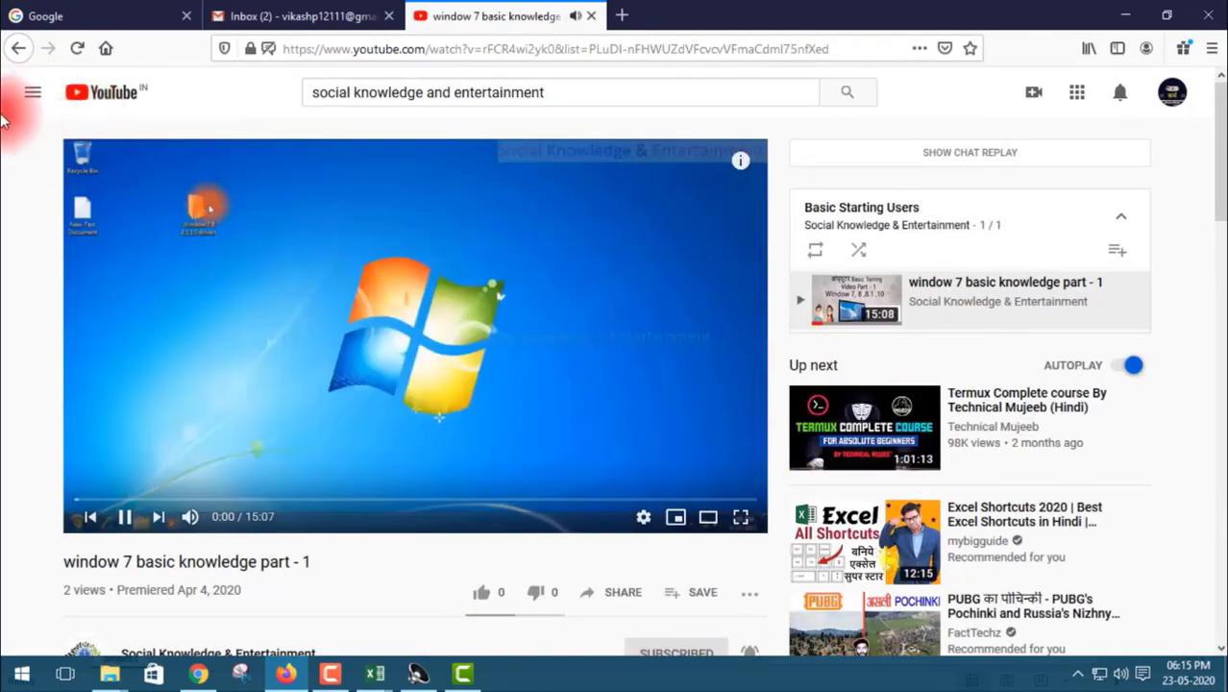
click(19, 48)
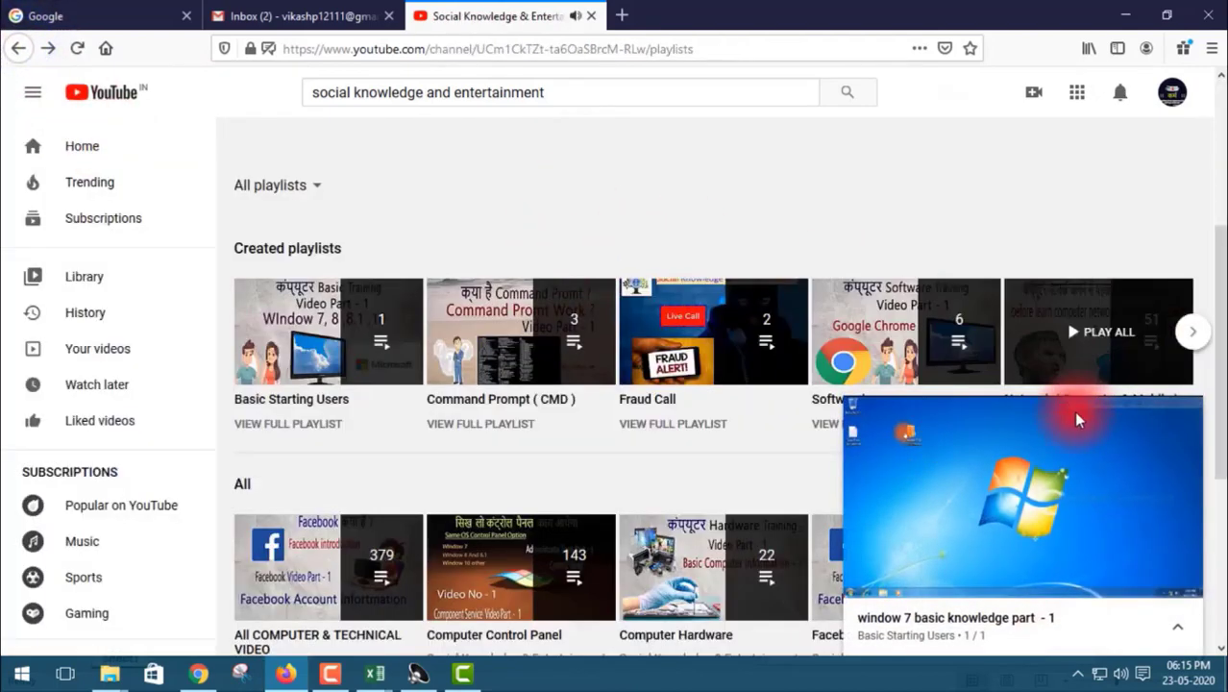
click(1182, 423)
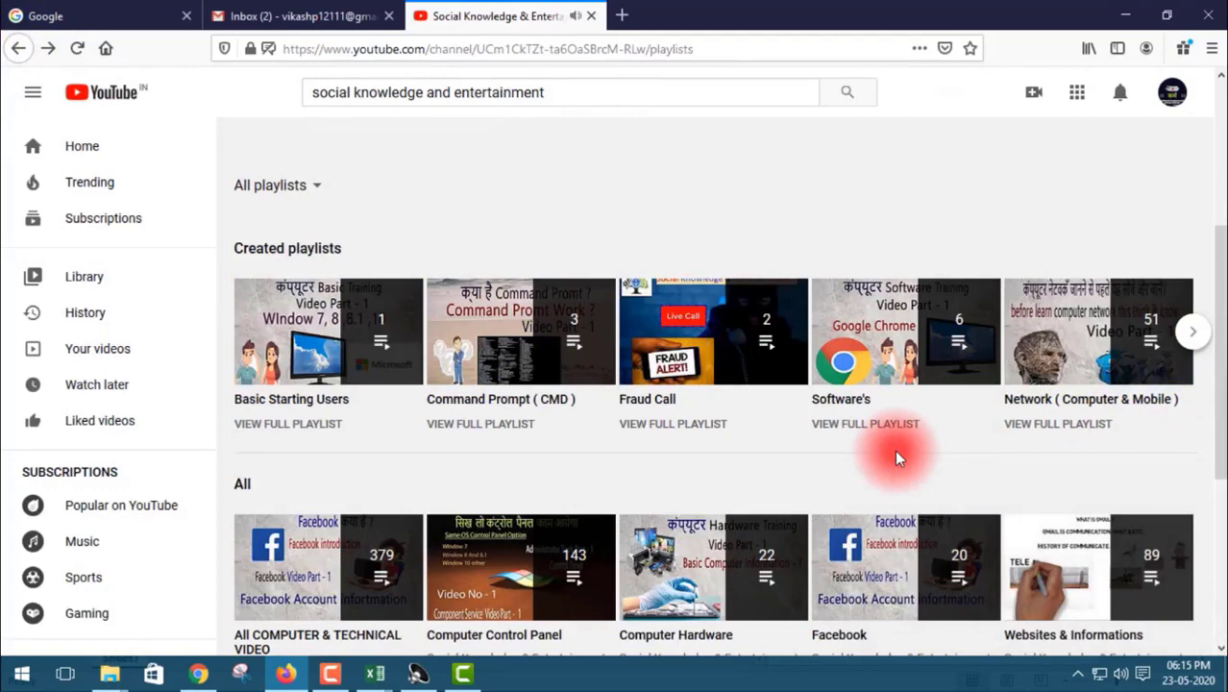
Look over the channel's playlists in the Created playlists, All and Most Popular sections.
mouse_move(377, 339)
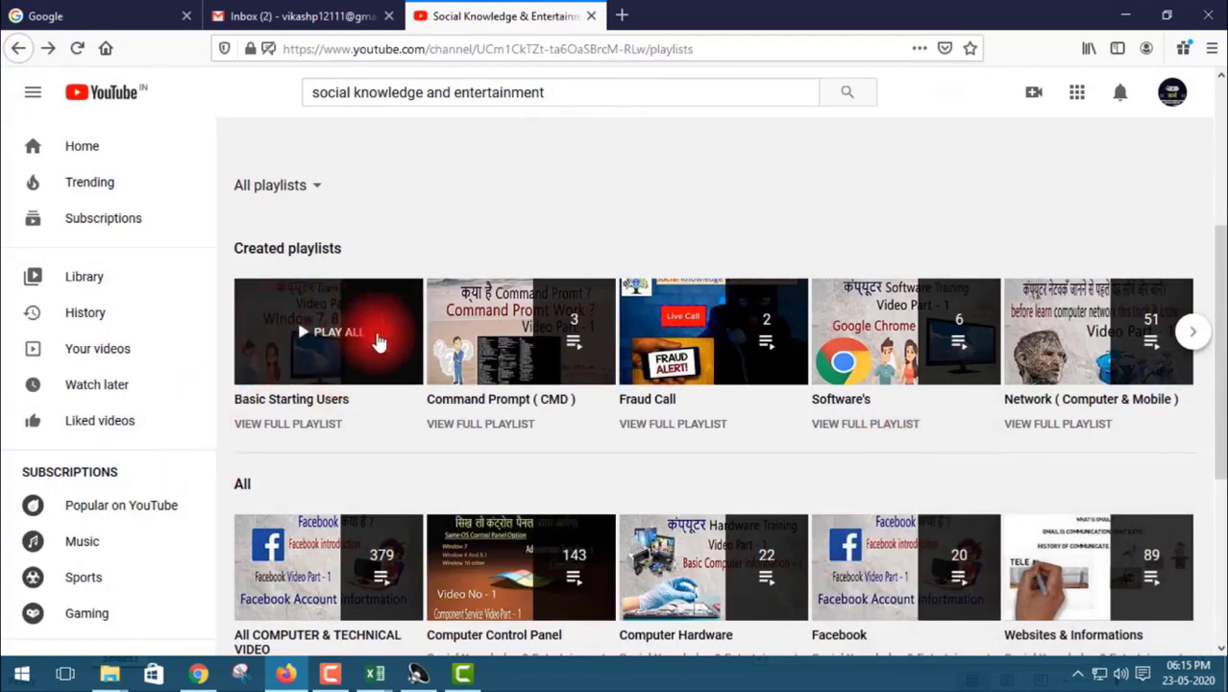
scroll(730, 450, down, 3)
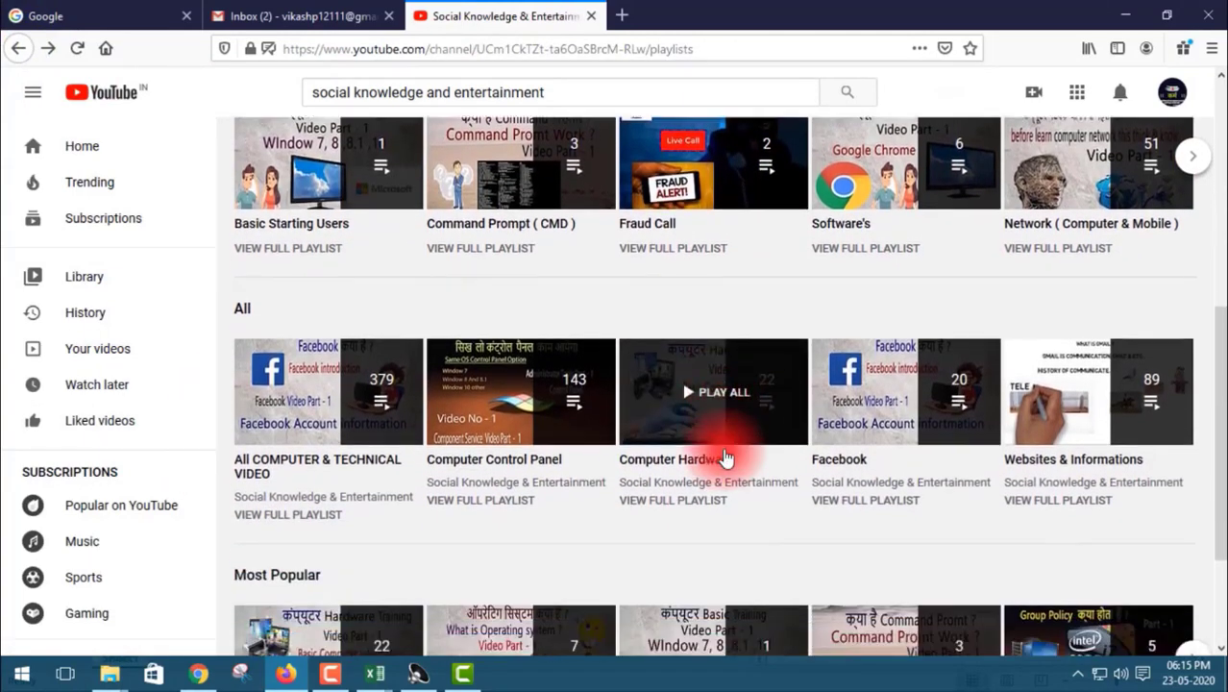
scroll(722, 458, down, 1)
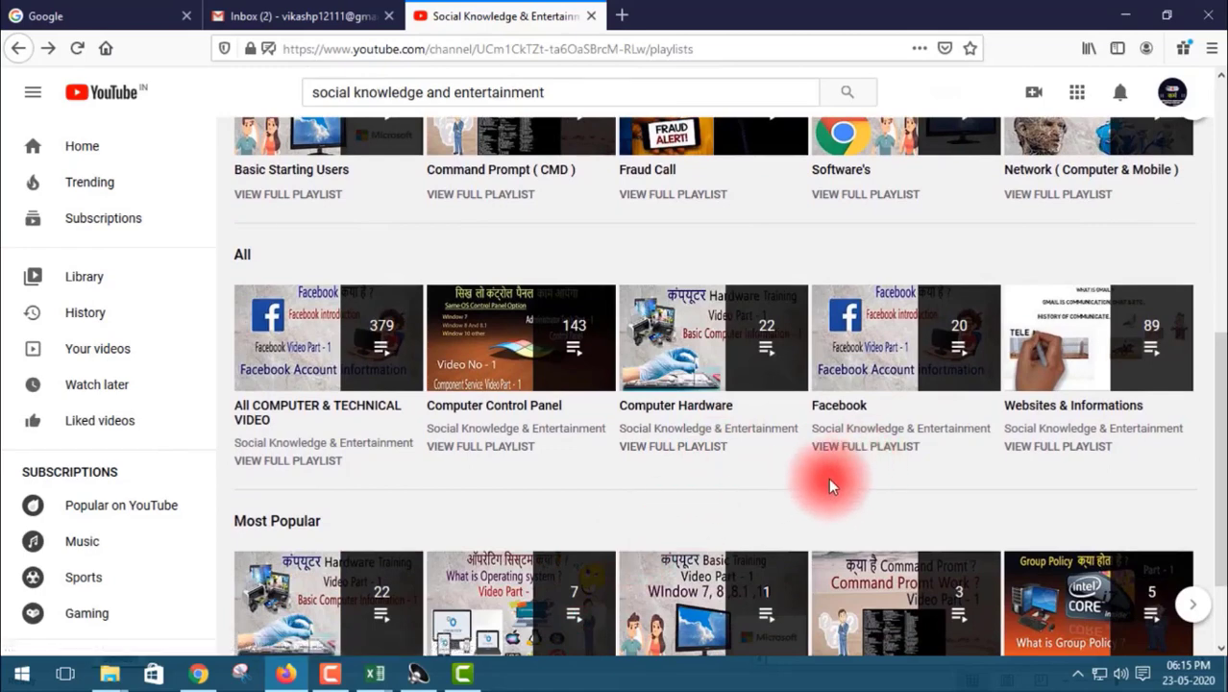
scroll(828, 479, down, 2)
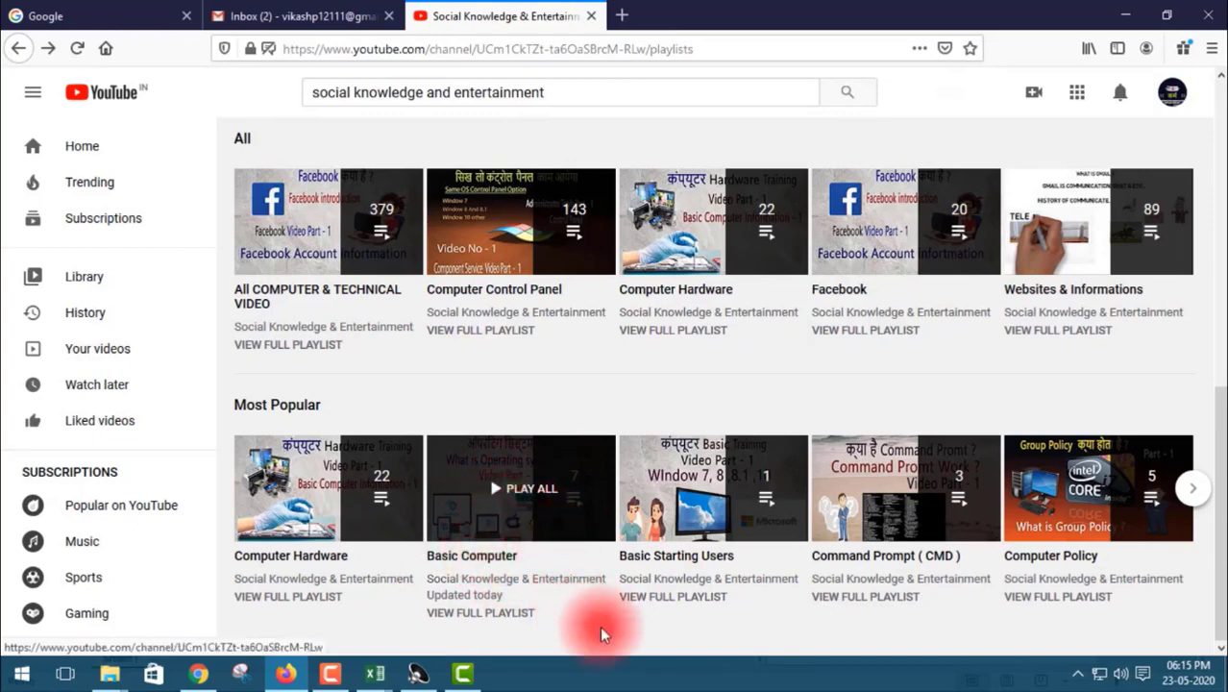
scroll(523, 533, up, 5)
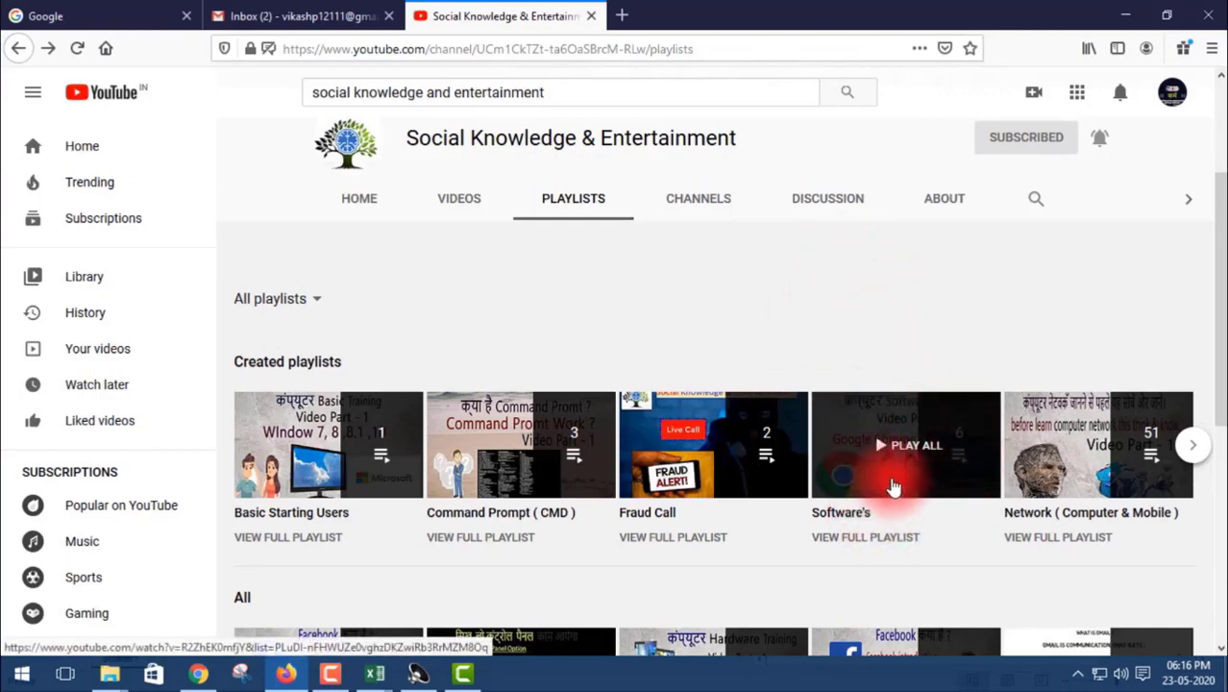
scroll(891, 487, down, 4)
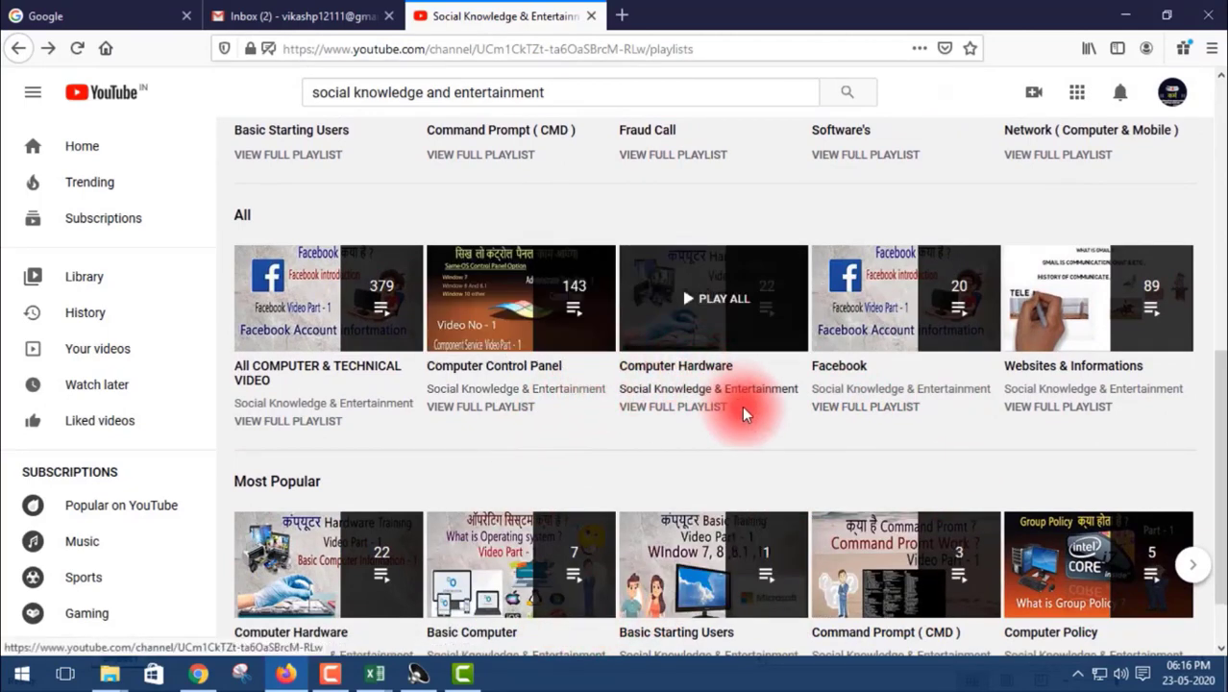
scroll(742, 413, down, 1)
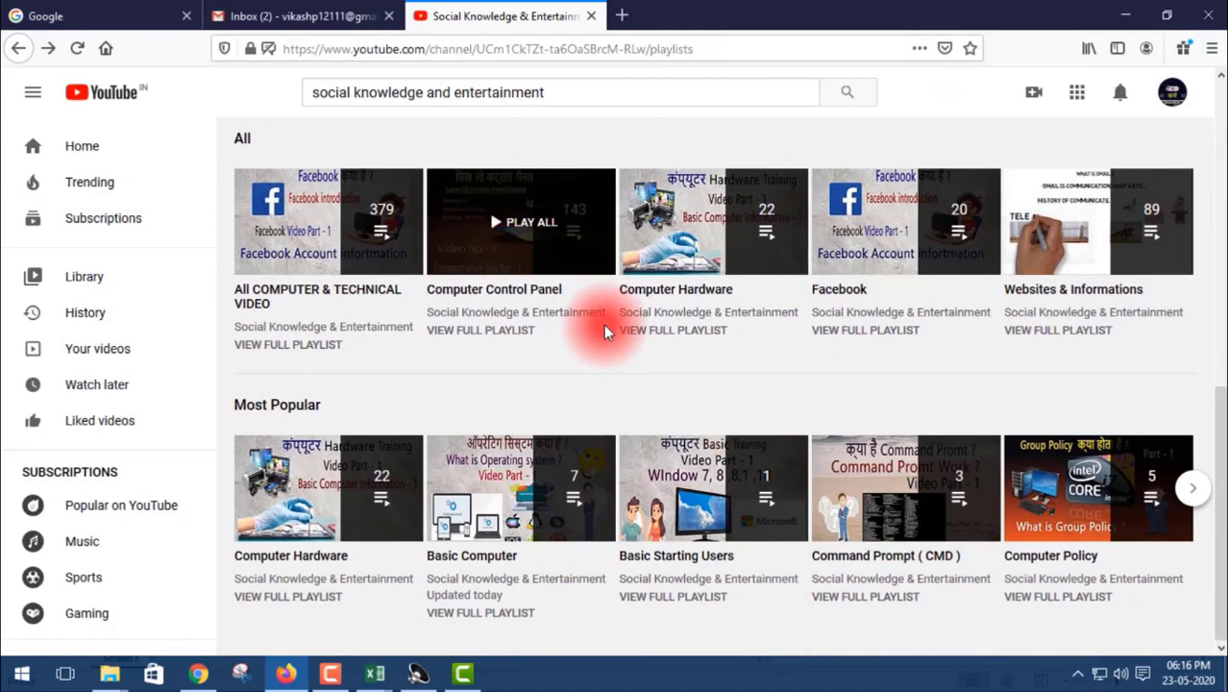
Open the Websites & Informations playlist, look through its video list, and return to the channel's playlists with the mini player closed.
click(1100, 242)
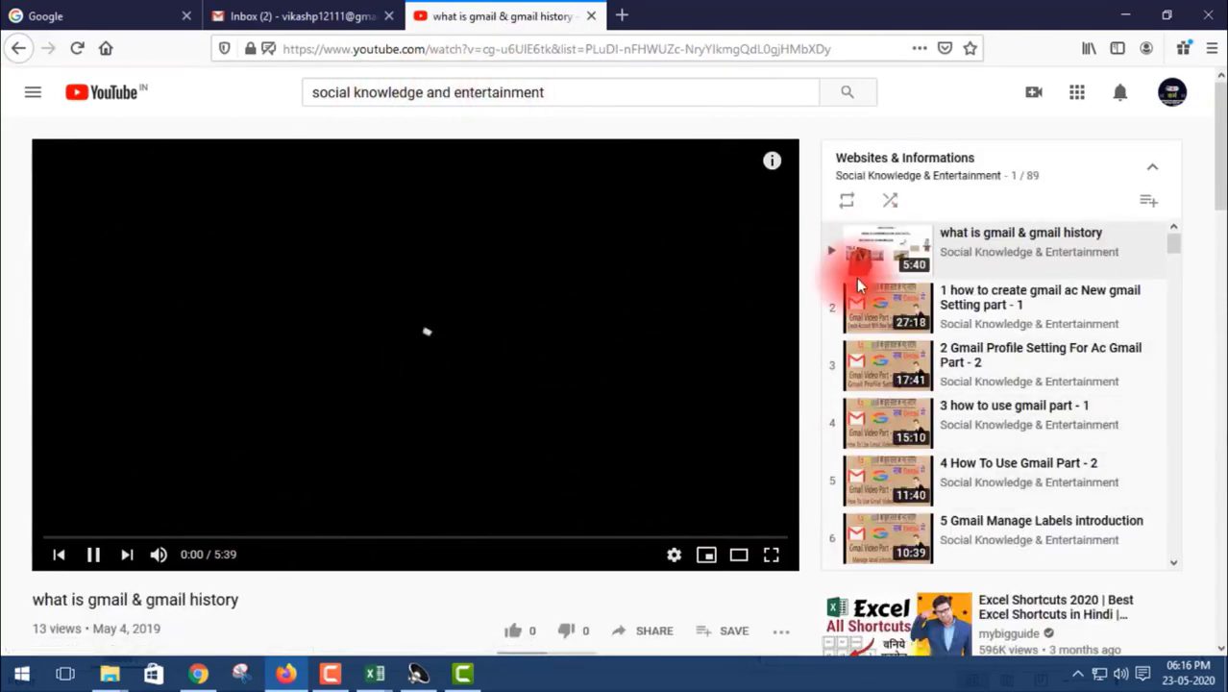
scroll(917, 317, down, 10)
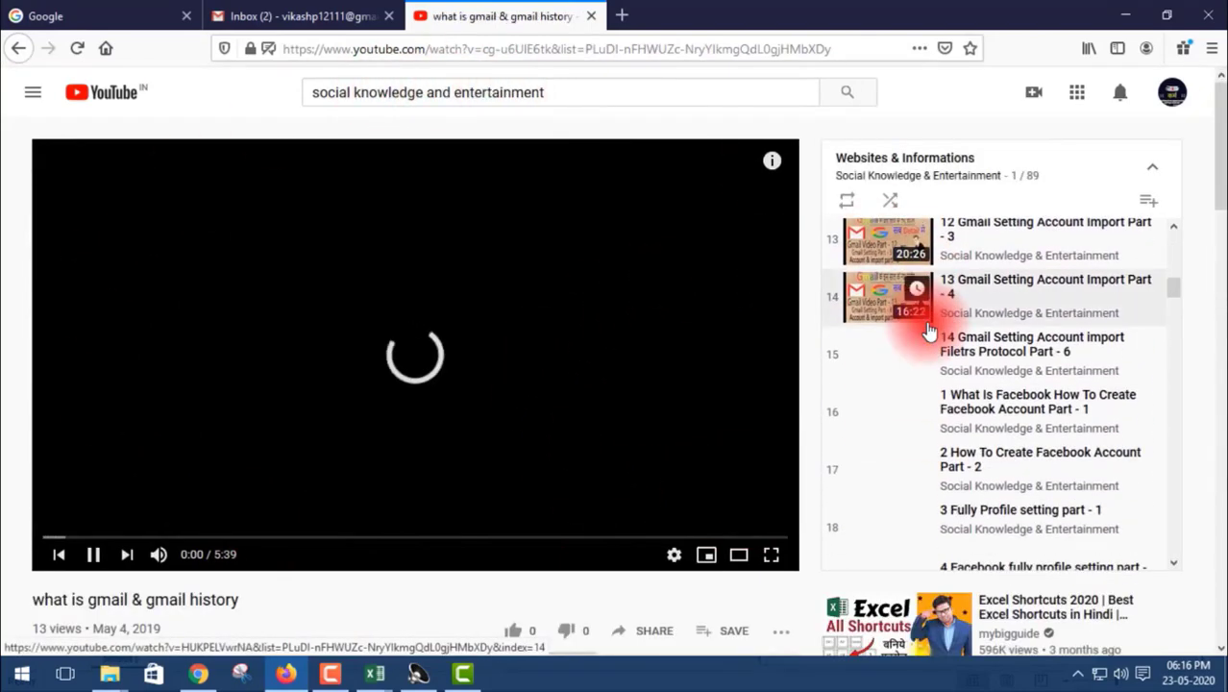
scroll(925, 321, down, 7)
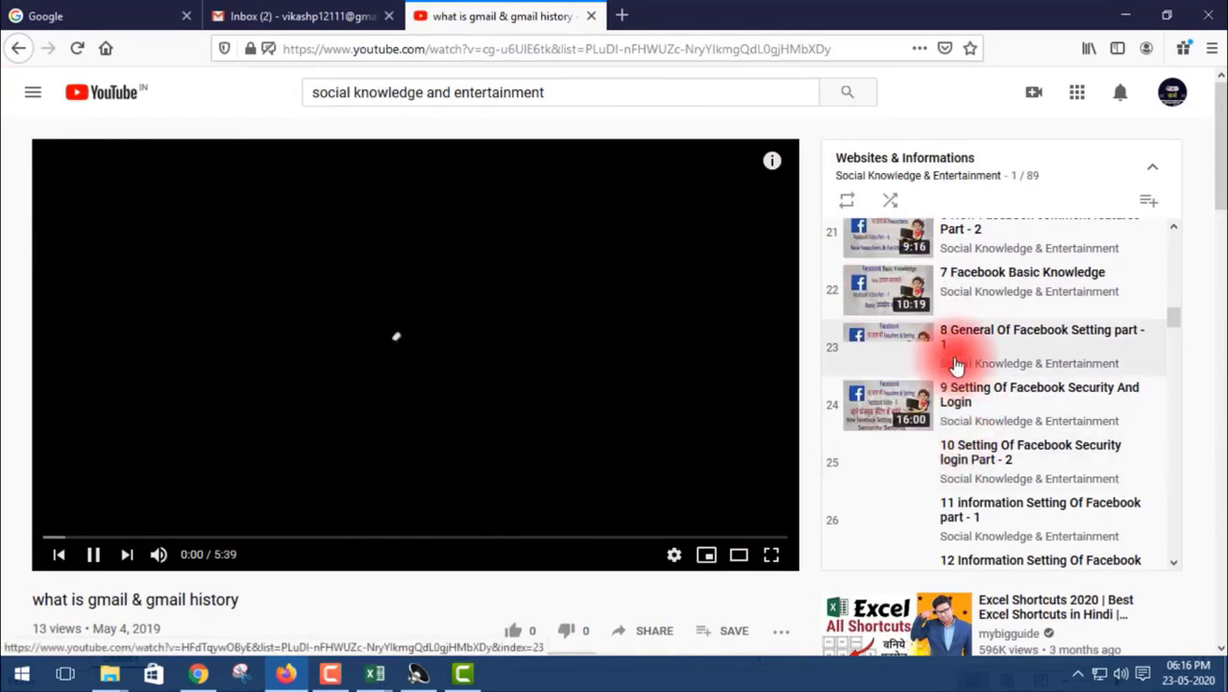
scroll(954, 363, down, 12)
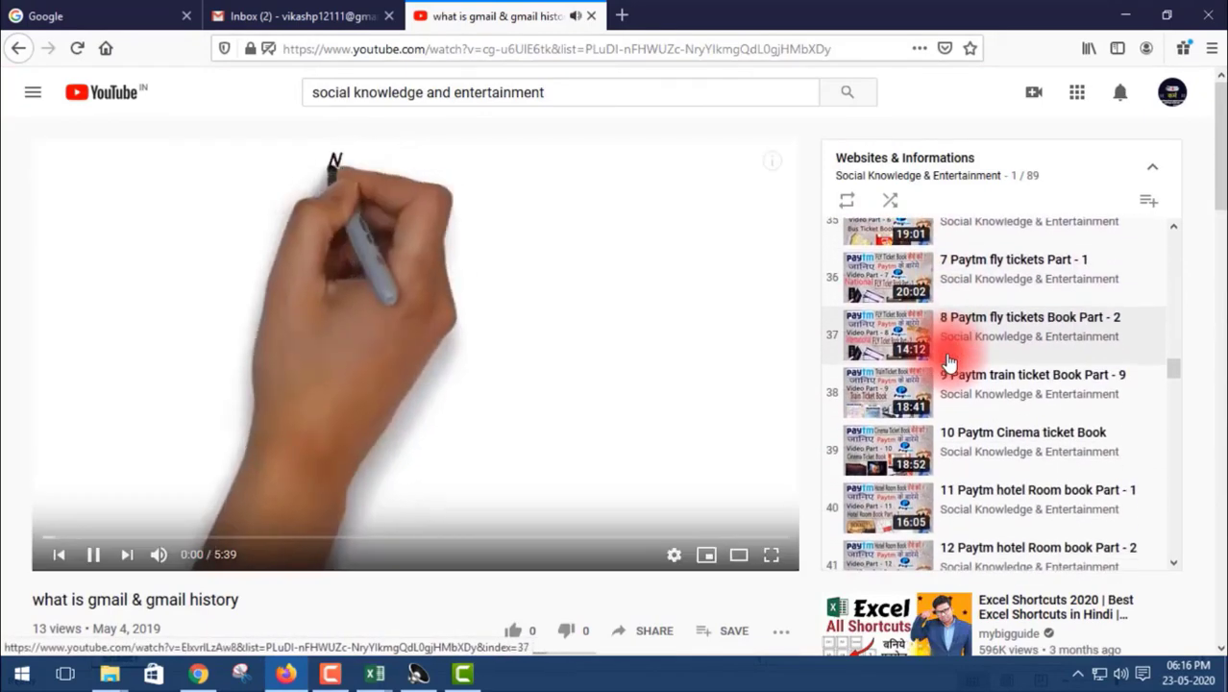
click(23, 54)
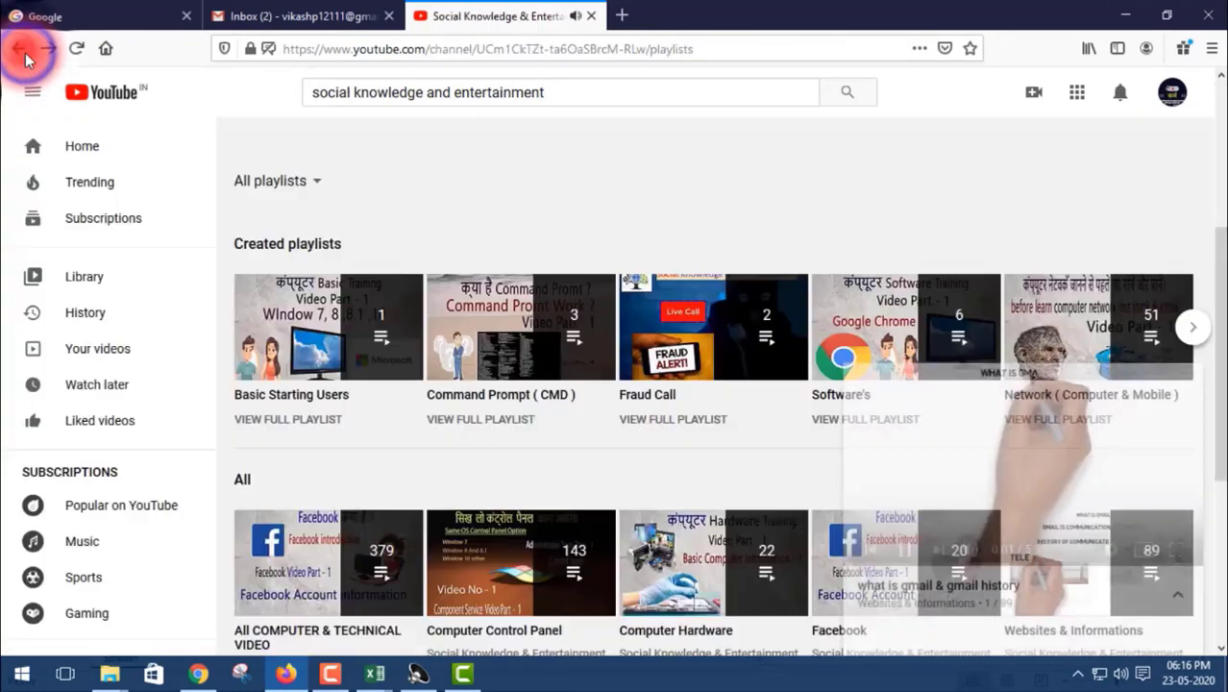
mouse_move(1111, 442)
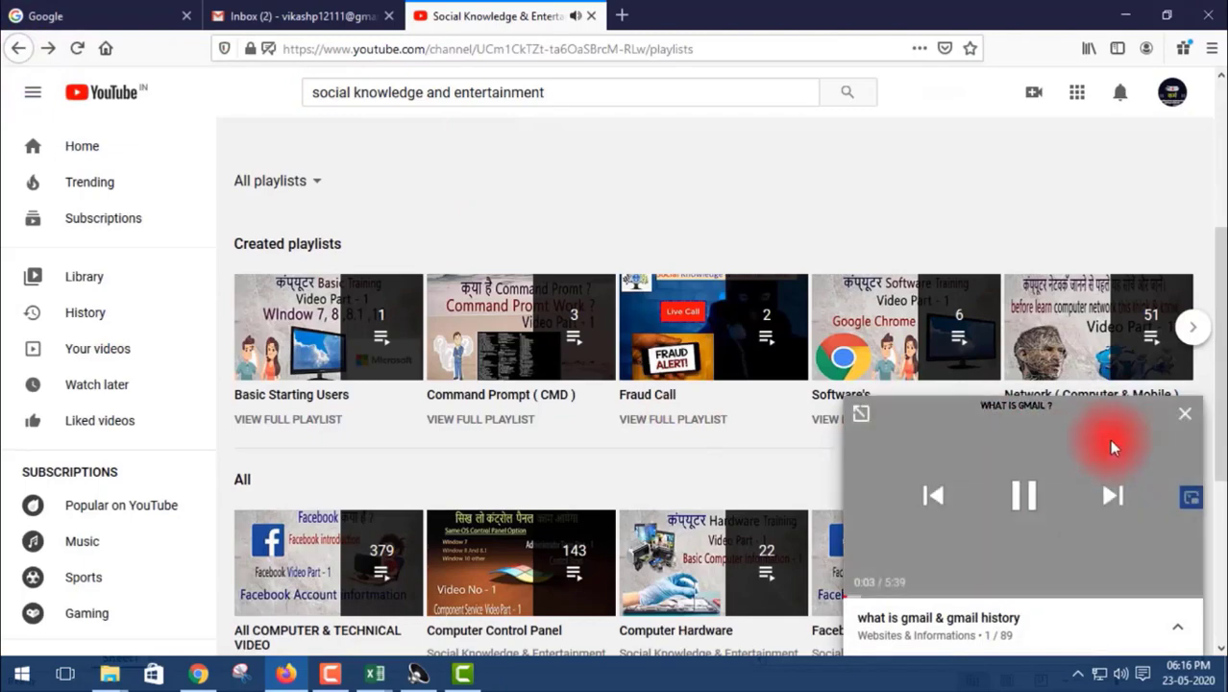
click(1186, 419)
Open the Computer Control Panel playlist, look through its video list, and return to the channel's playlists with the mini player closed.
scroll(499, 379, down, 2)
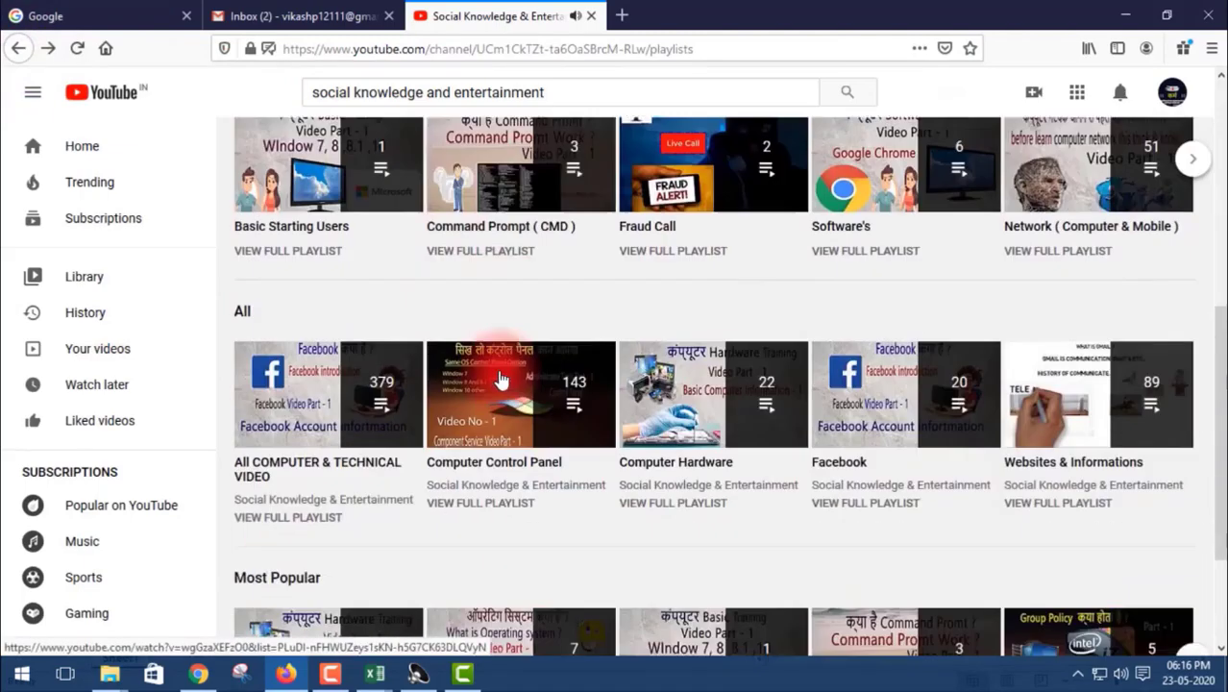
scroll(500, 379, down, 2)
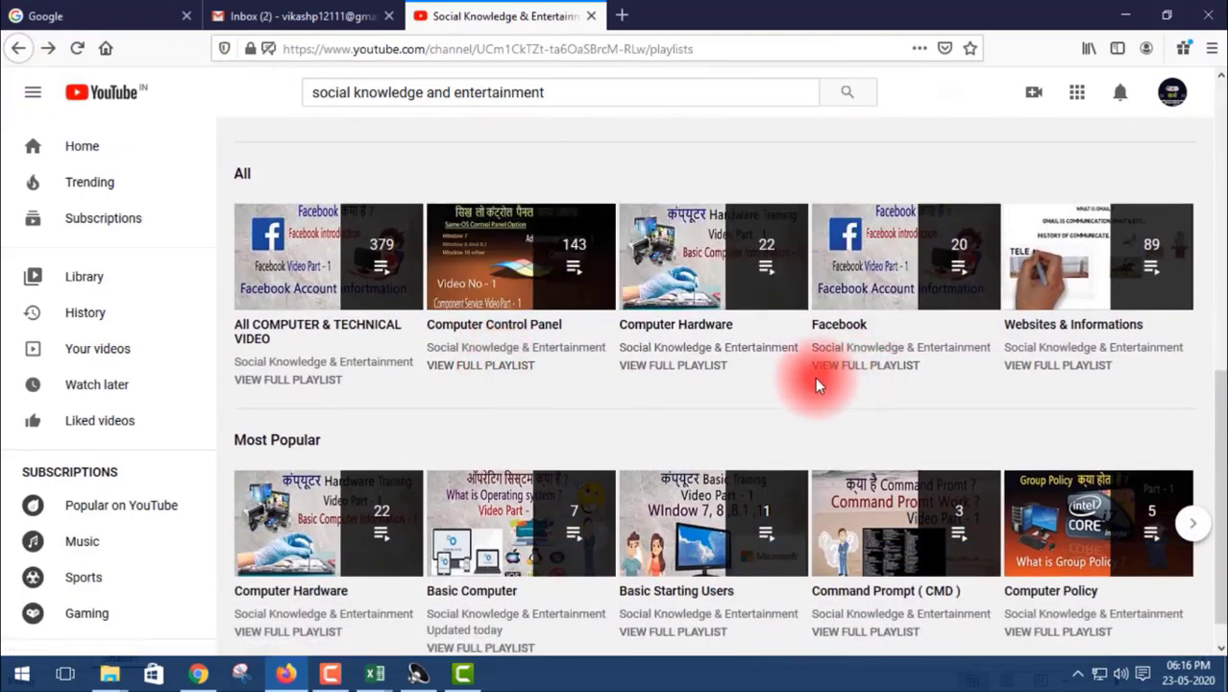
scroll(815, 381, down, 1)
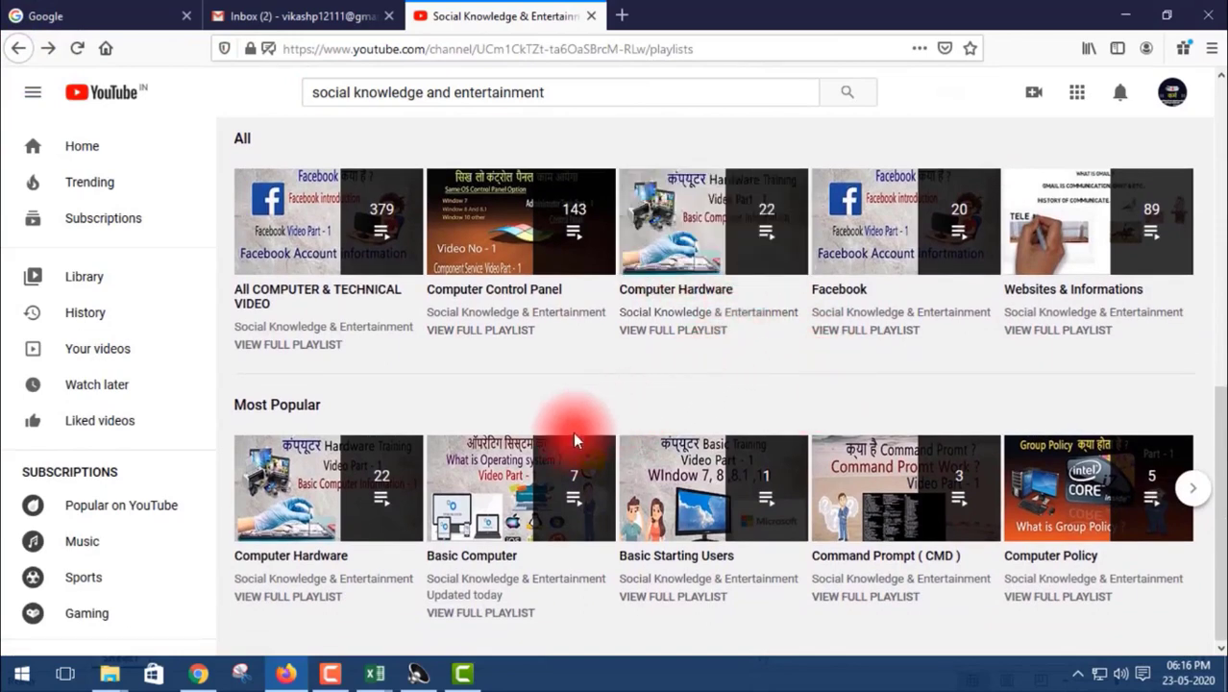
scroll(488, 356, up, 1)
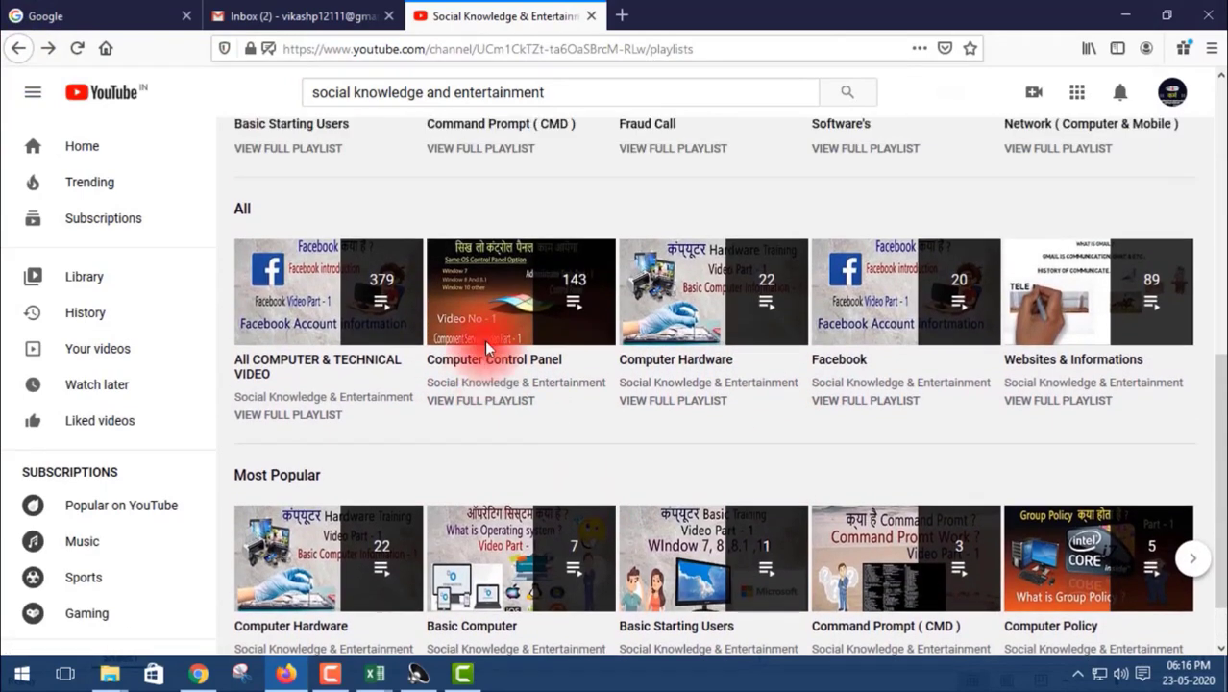
click(513, 357)
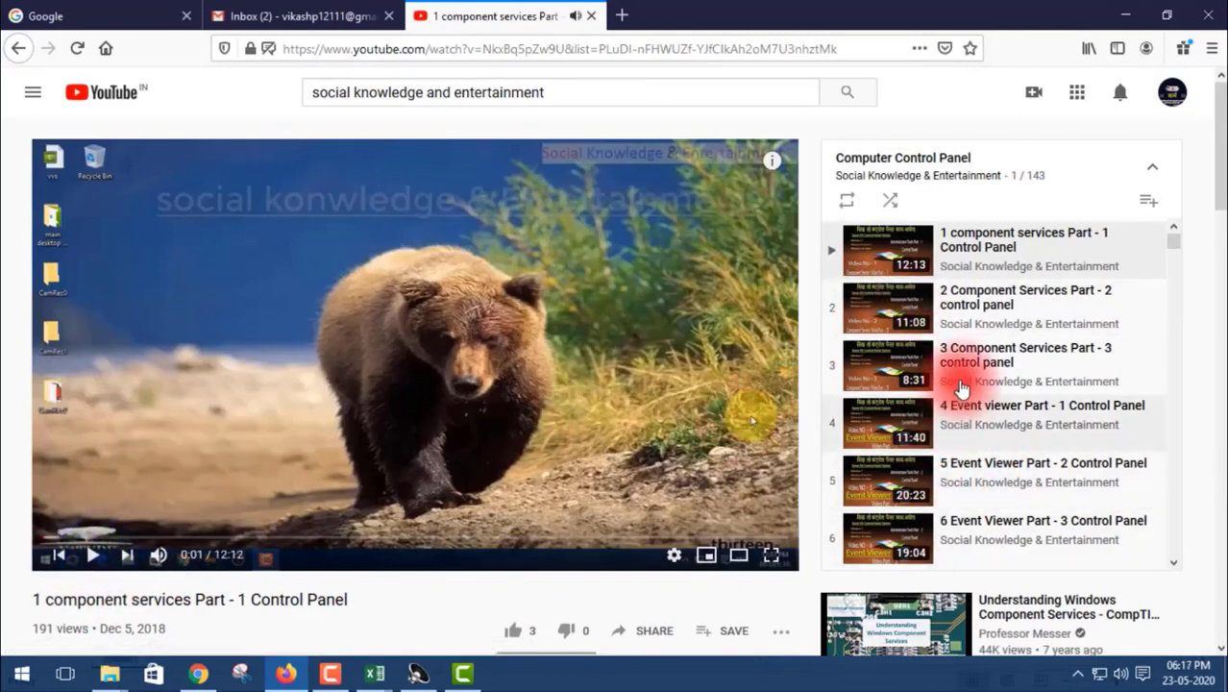
scroll(961, 384, down, 9)
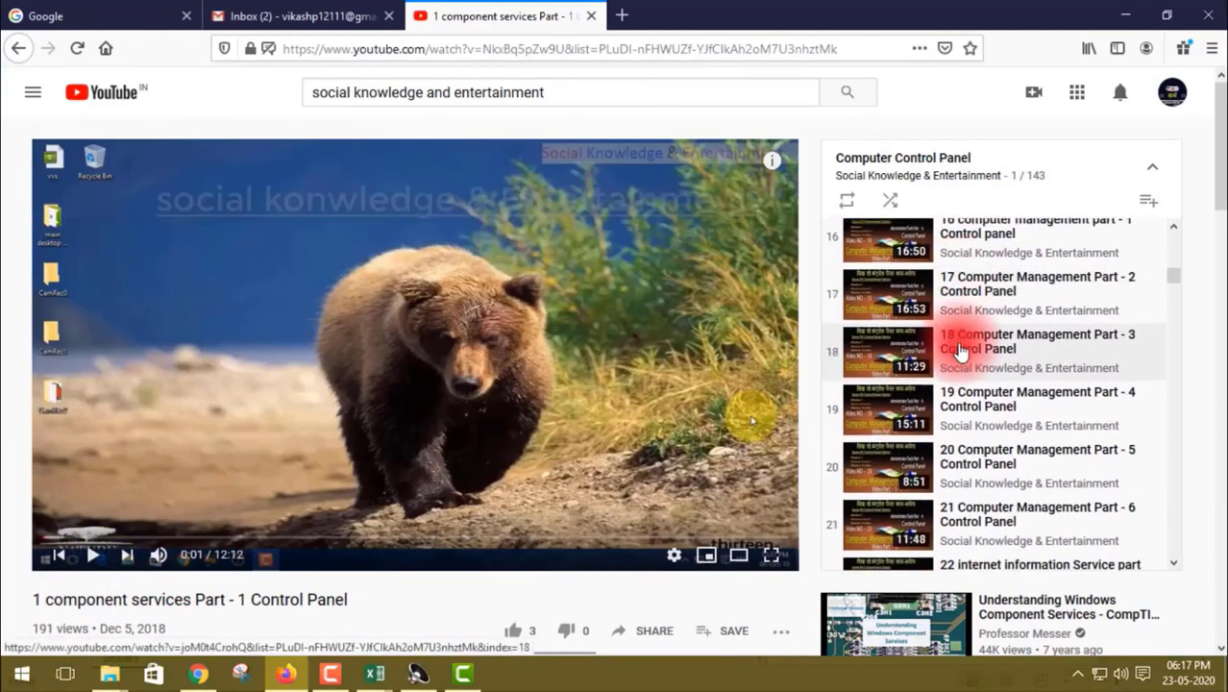
scroll(960, 351, down, 3)
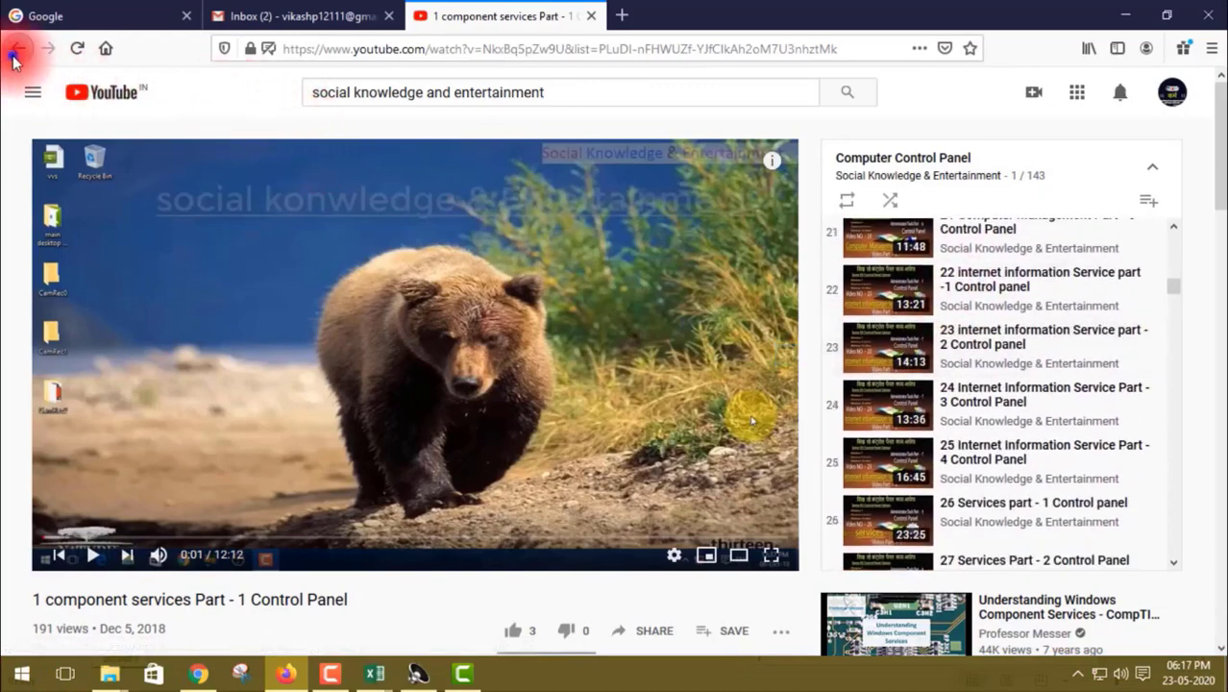
click(16, 50)
click(1183, 423)
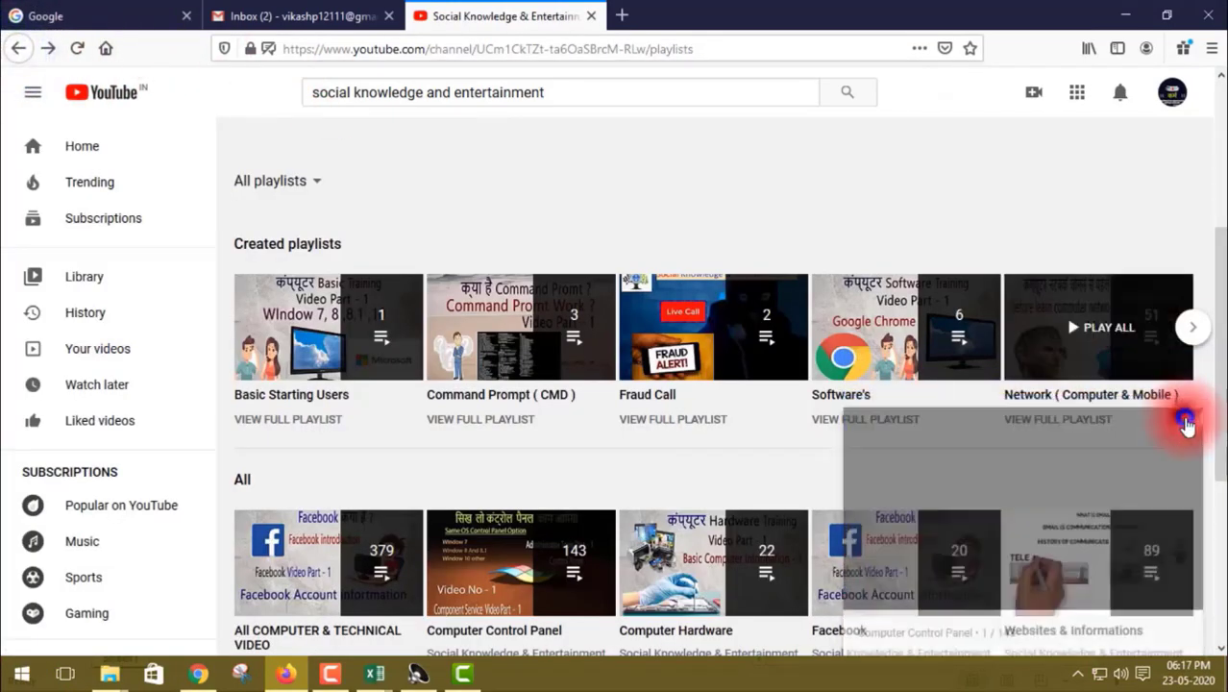
scroll(638, 459, down, 4)
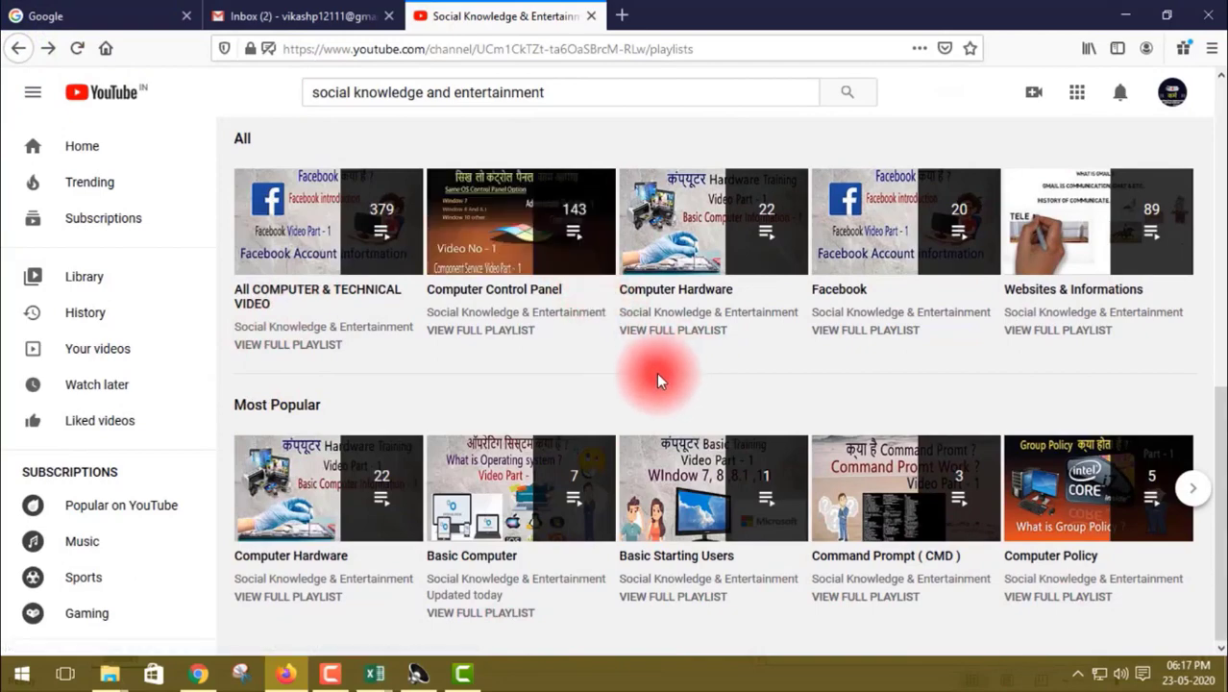
Open the Network ( Computer & Mobile ) playlist, pause its video, look through the video list, and return to the channel's playlists with the mini player closed.
scroll(728, 556, up, 2)
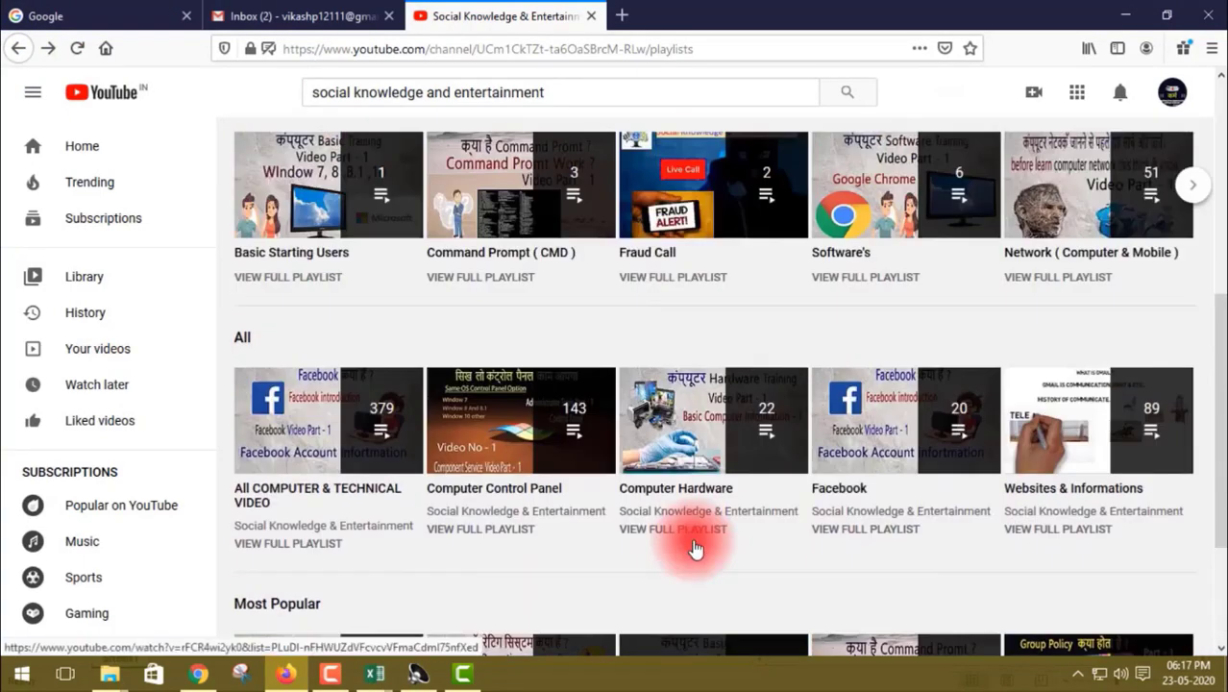
click(1069, 238)
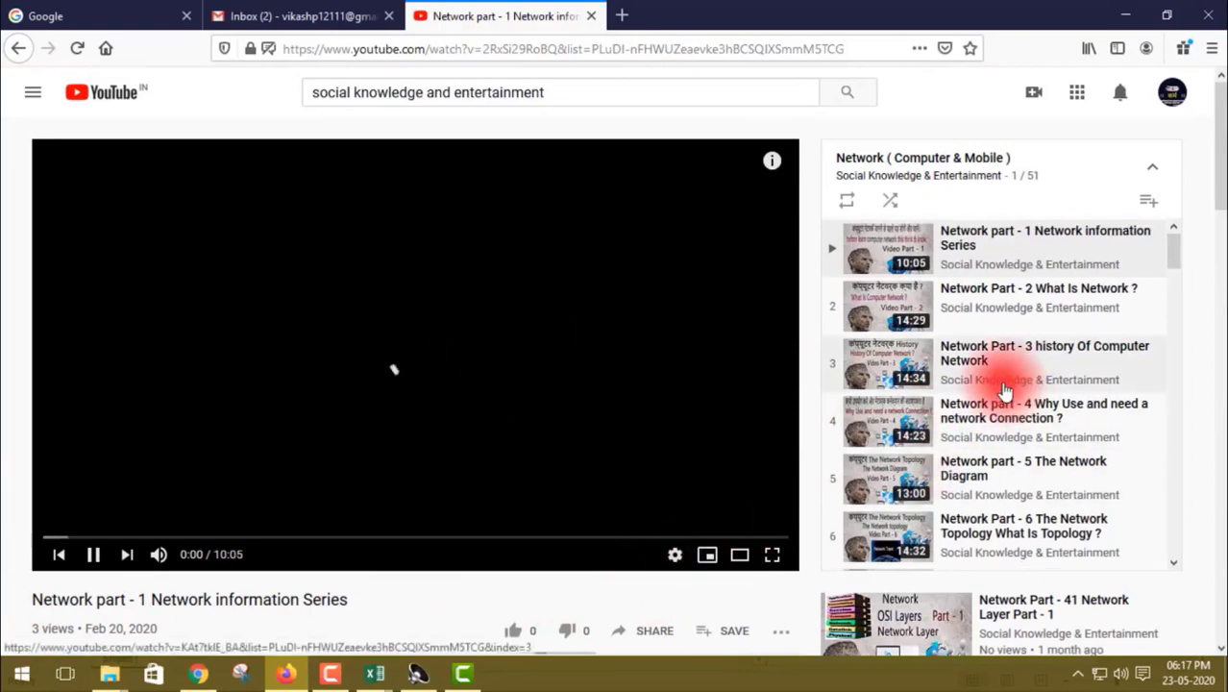
scroll(970, 394, down, 3)
click(93, 555)
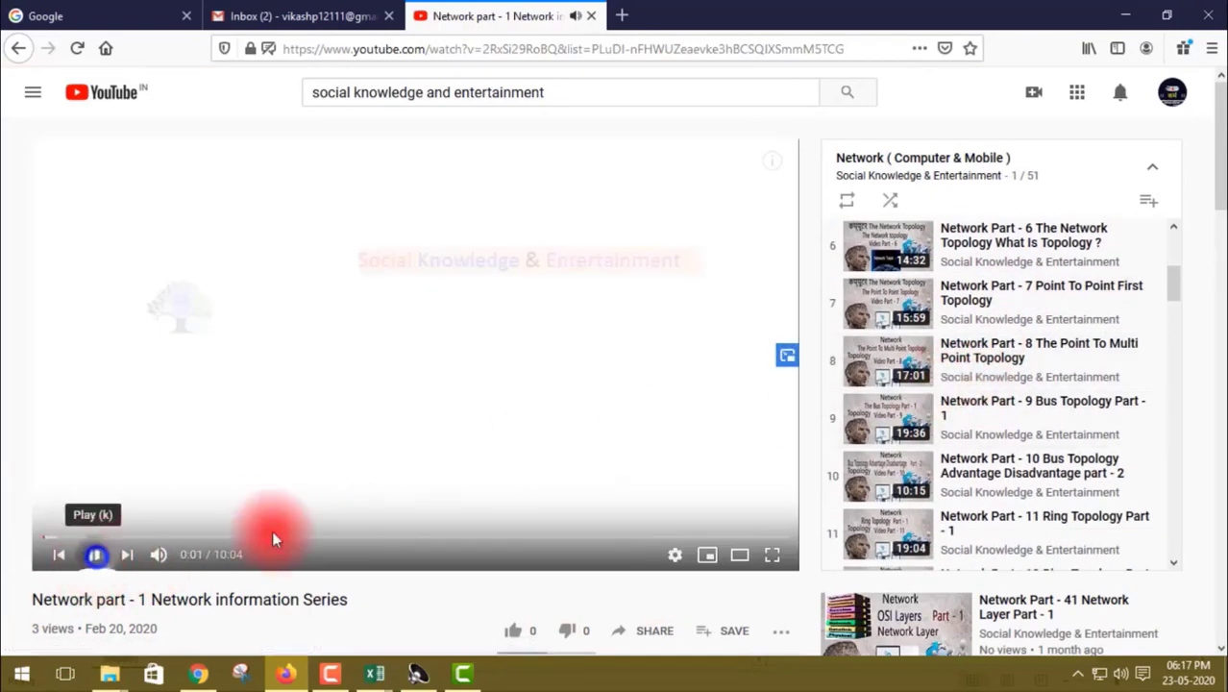
scroll(1055, 351, down, 8)
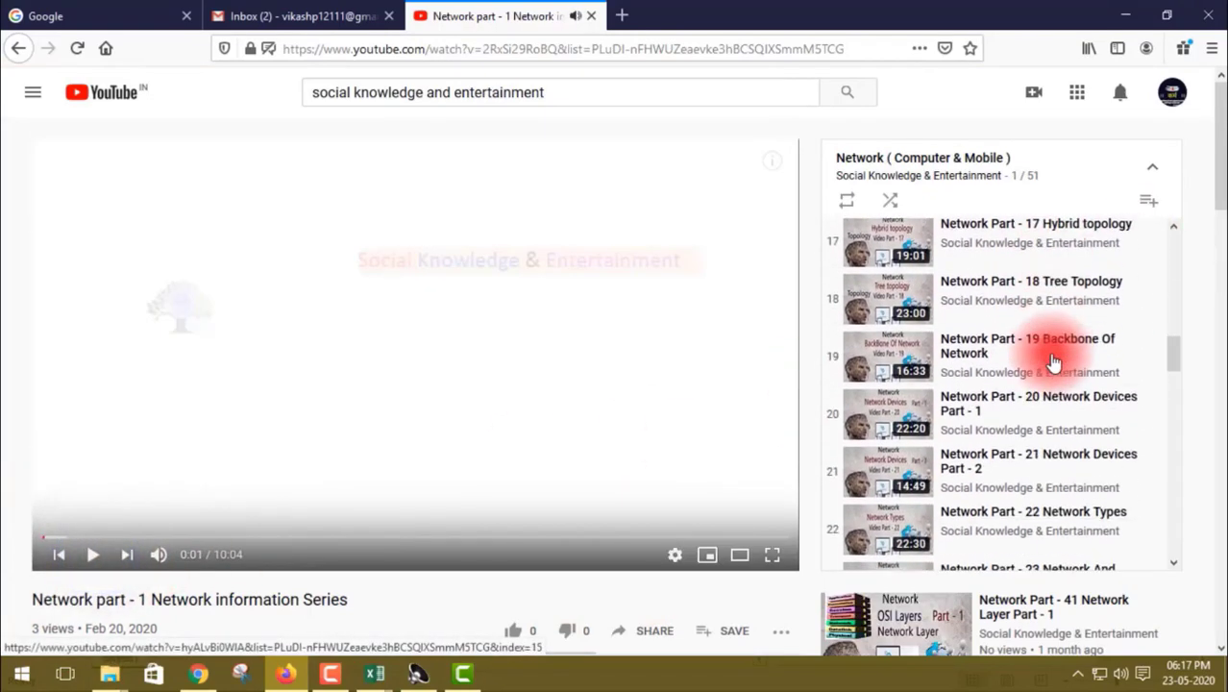
scroll(1053, 360, down, 7)
scroll(1052, 360, up, 12)
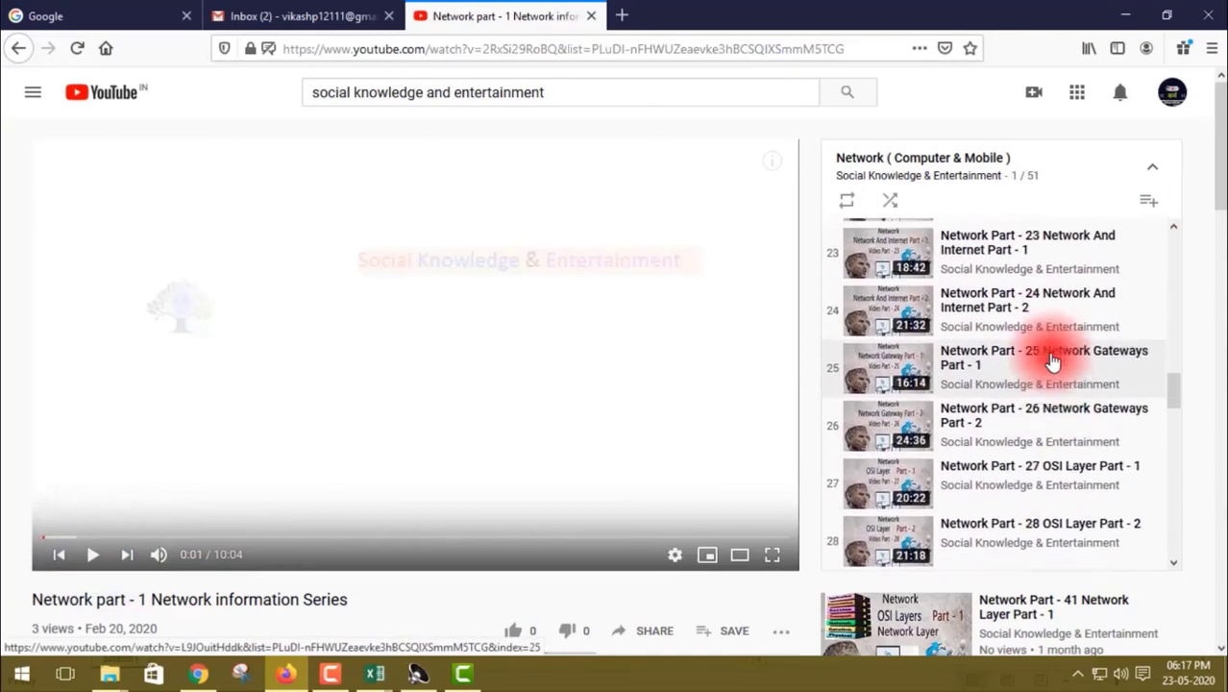
scroll(1053, 360, up, 8)
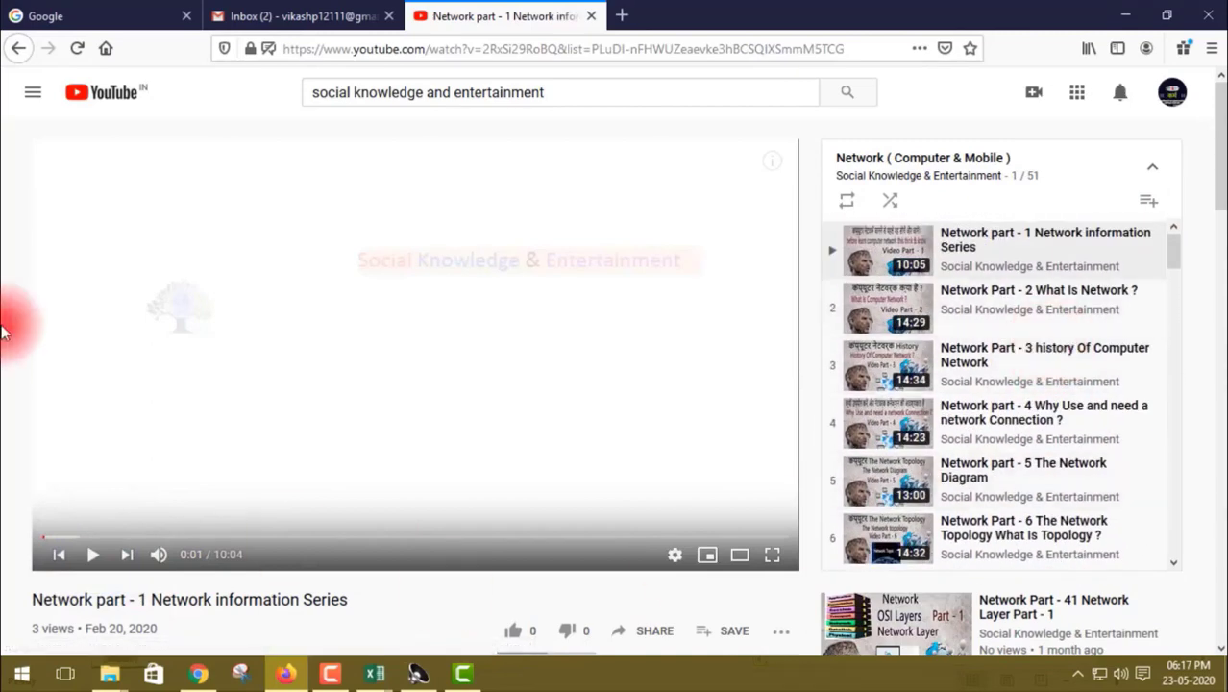
click(27, 50)
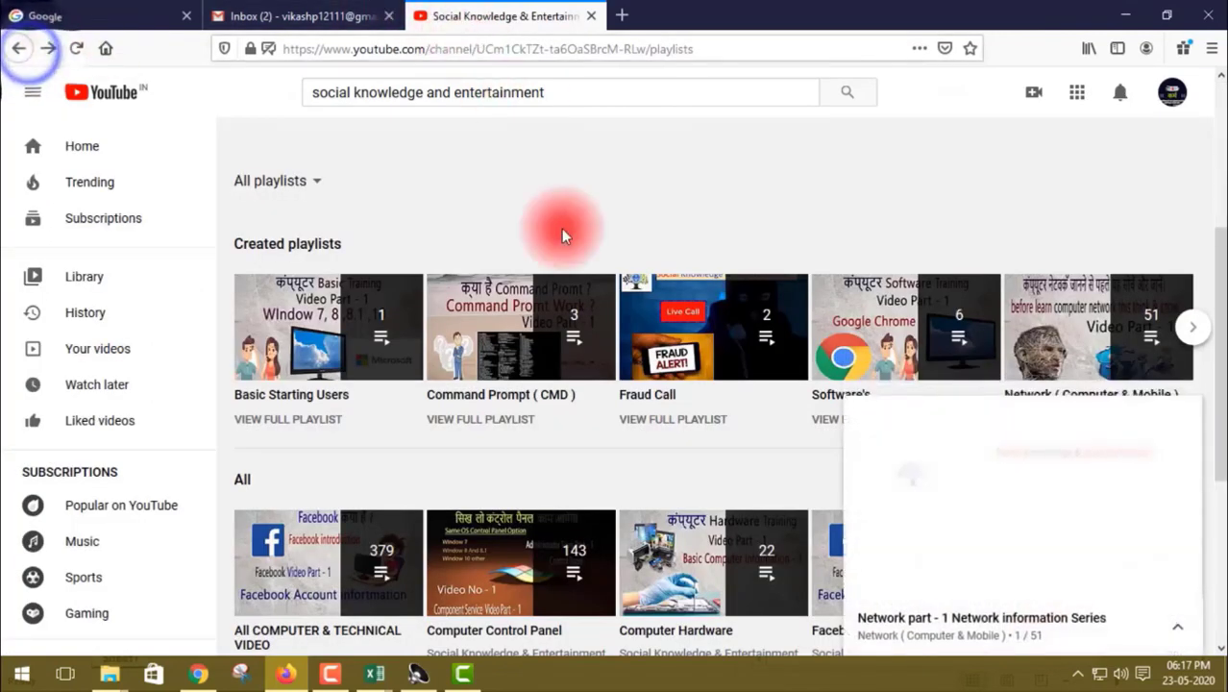
click(1192, 422)
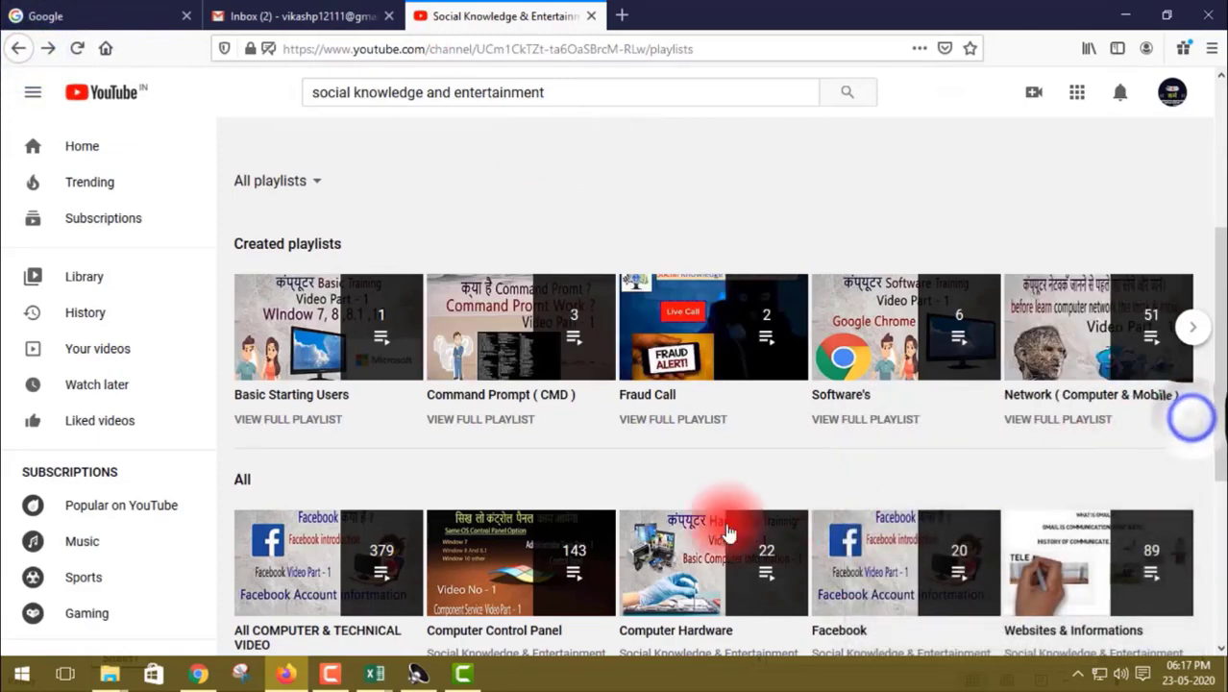
Open the Computer Hardware playlist from Most Popular, look through its video list, and return to the channel's playlists with the mini player closed.
scroll(520, 483, down, 1)
scroll(520, 483, down, 3)
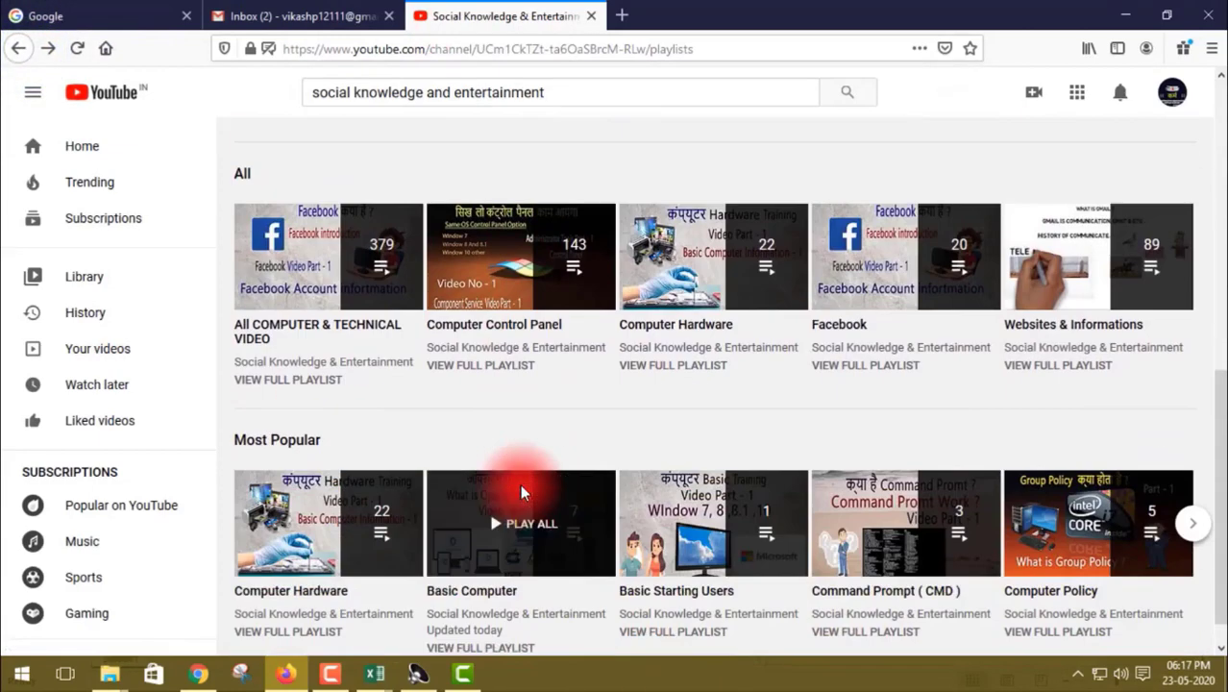
click(330, 536)
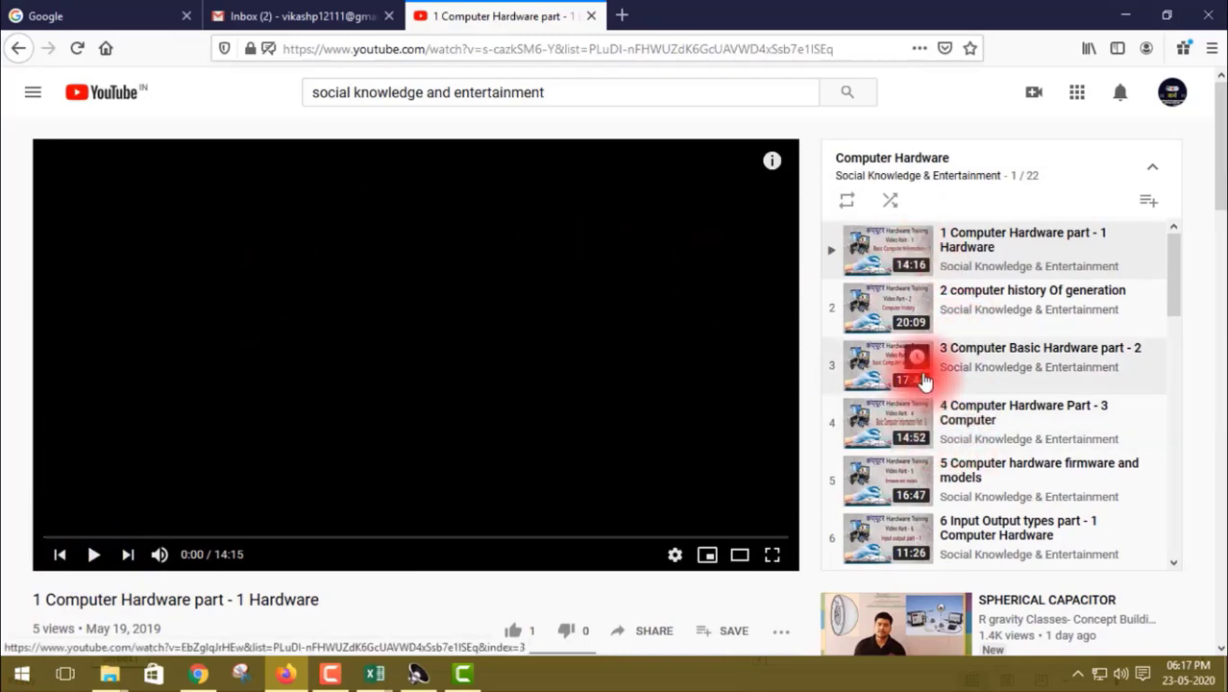
scroll(913, 360, down, 5)
scroll(921, 380, down, 3)
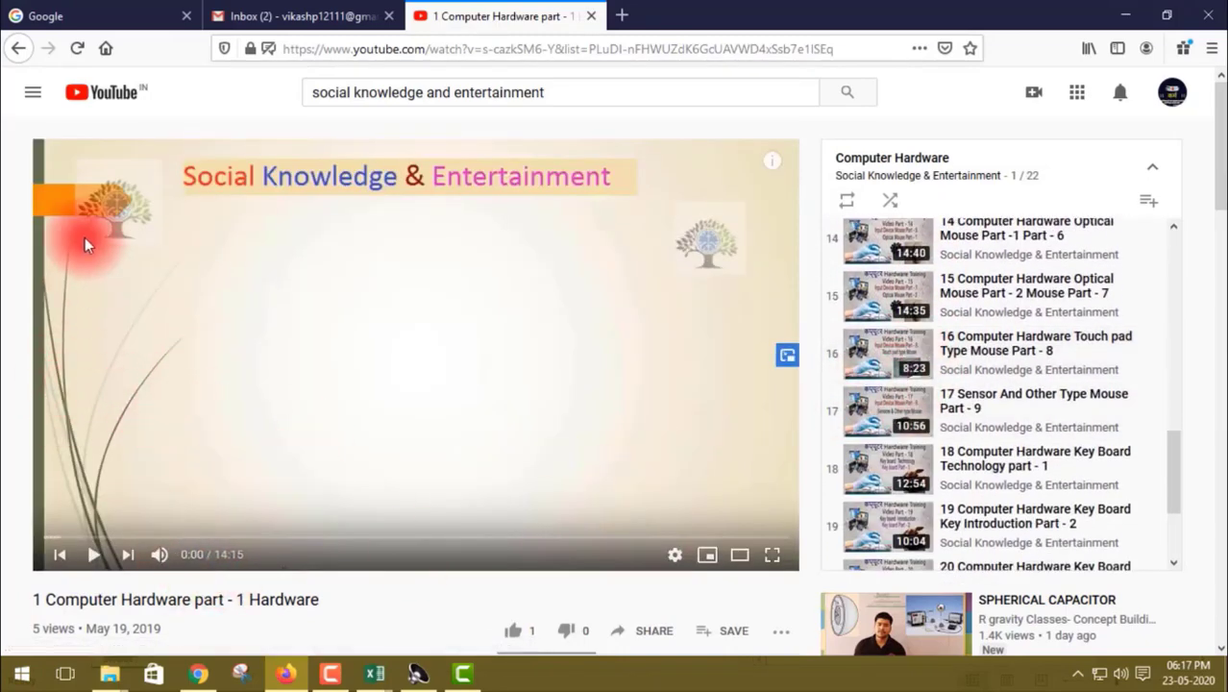
click(18, 53)
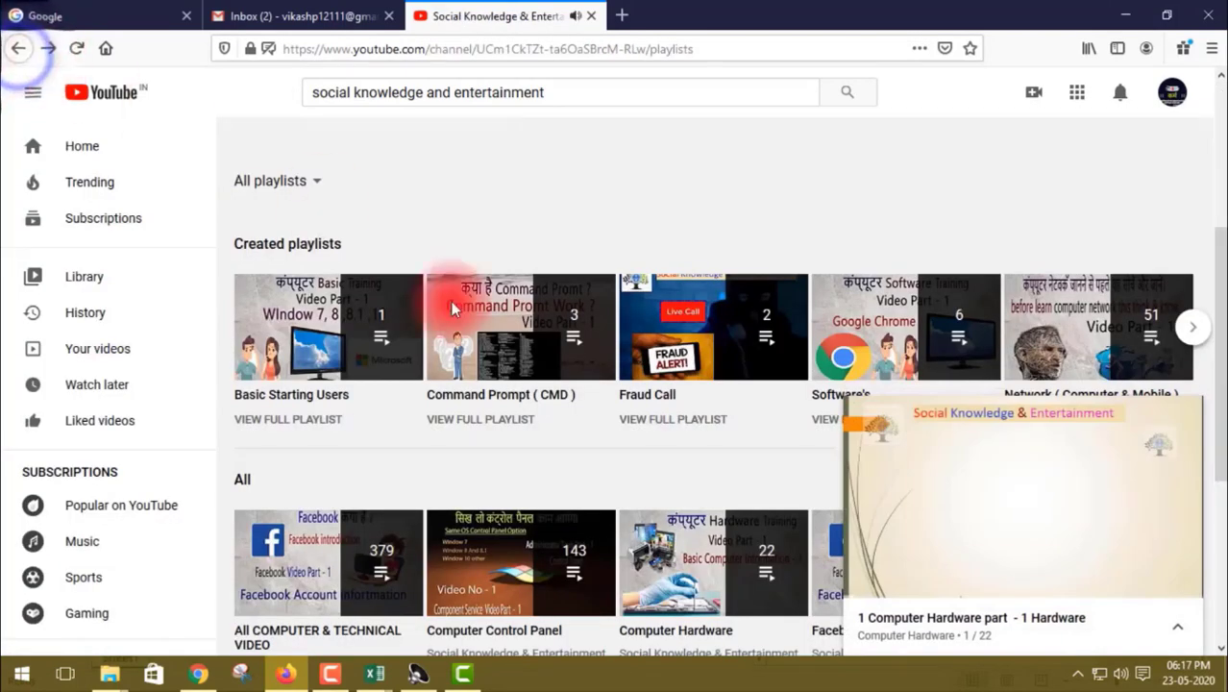
click(1181, 419)
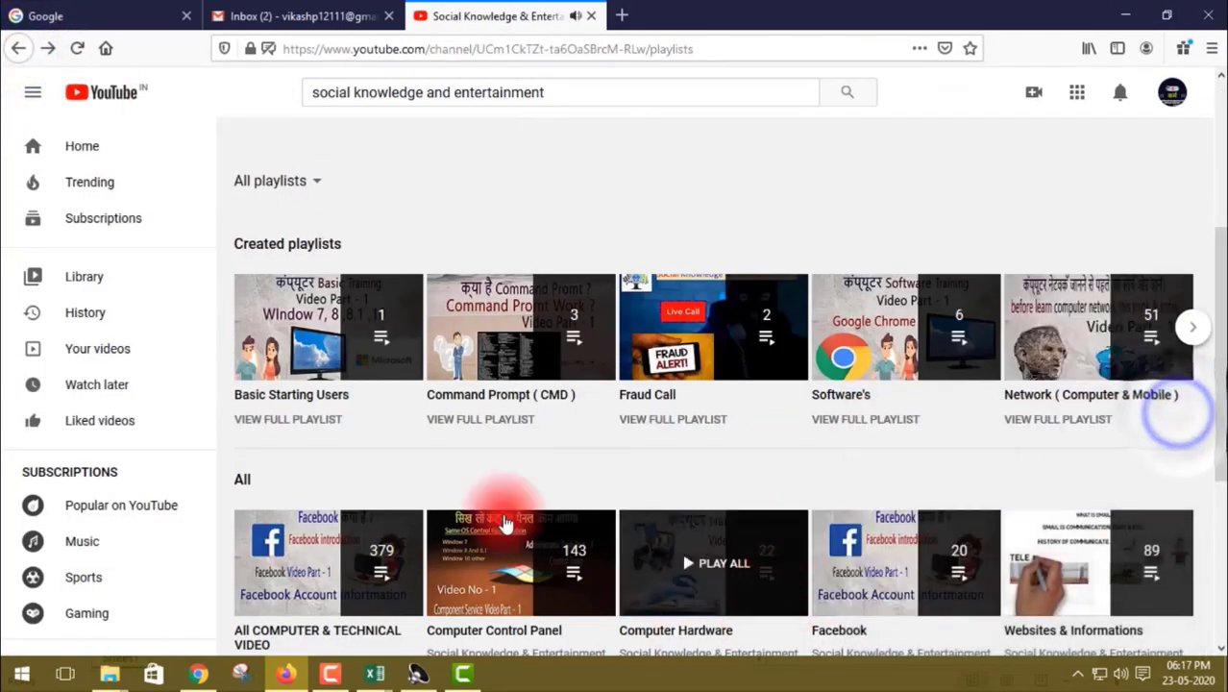